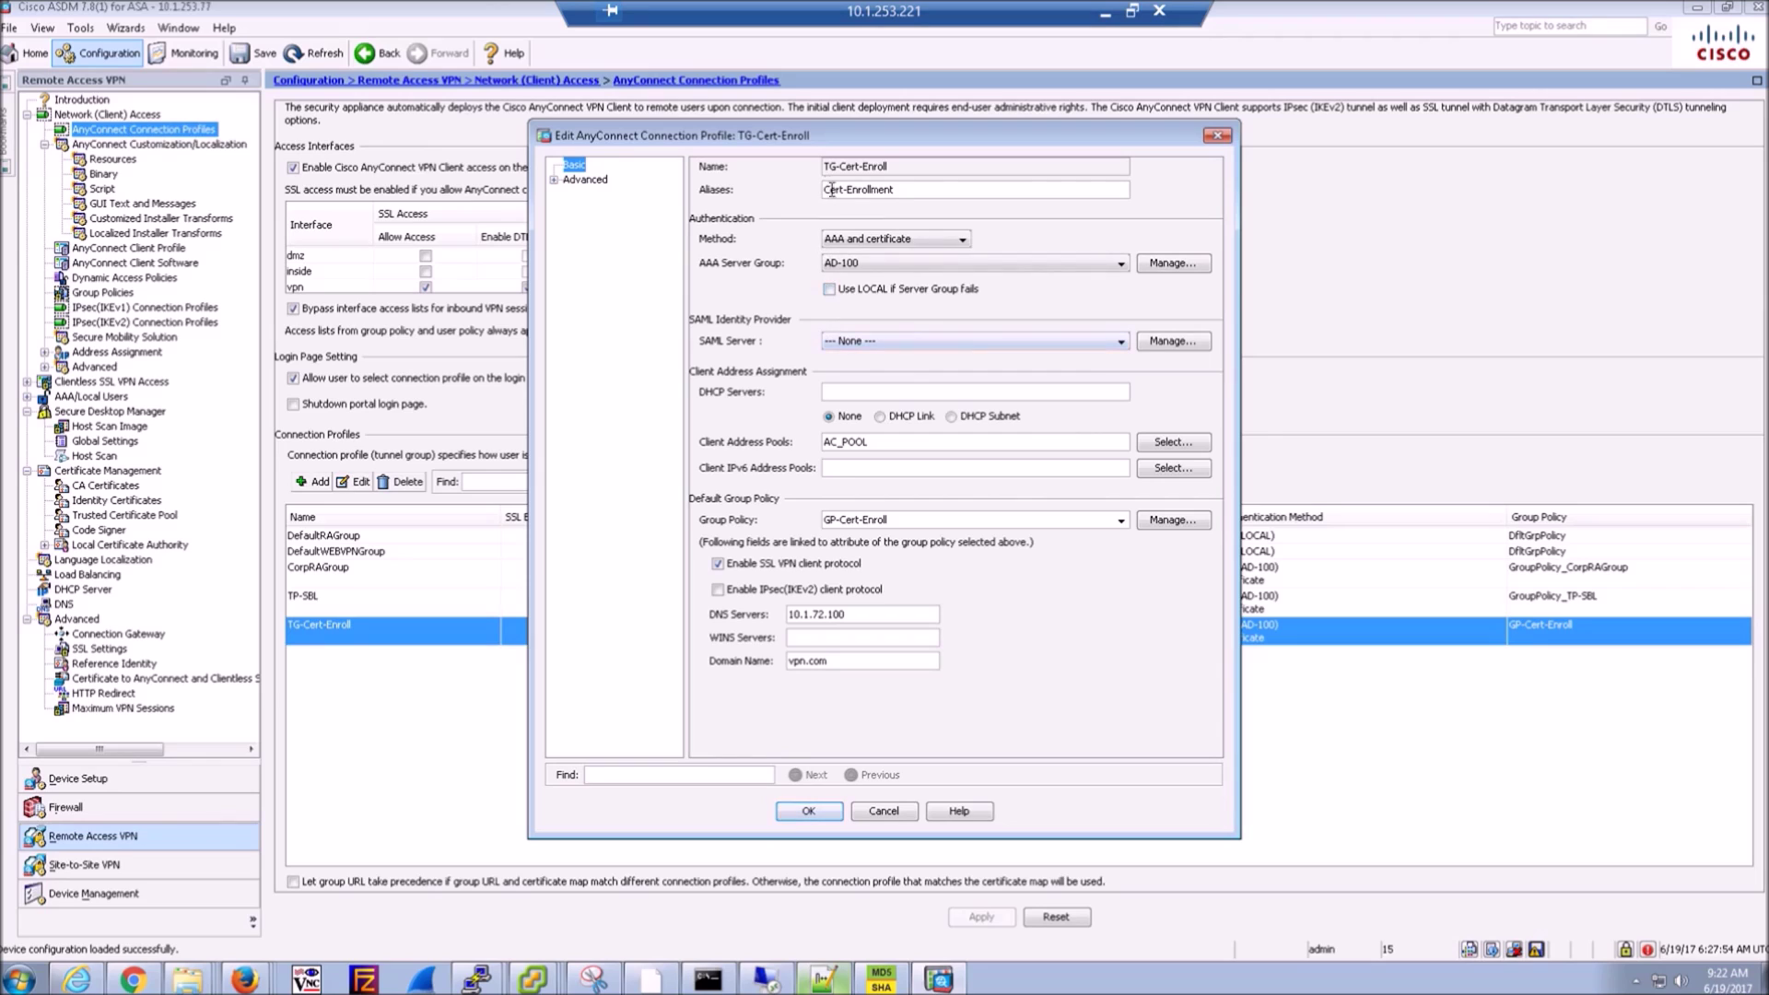
- Keep the TG-Cert-Enroll authentication method set to AAA and certificate
click(884, 241)
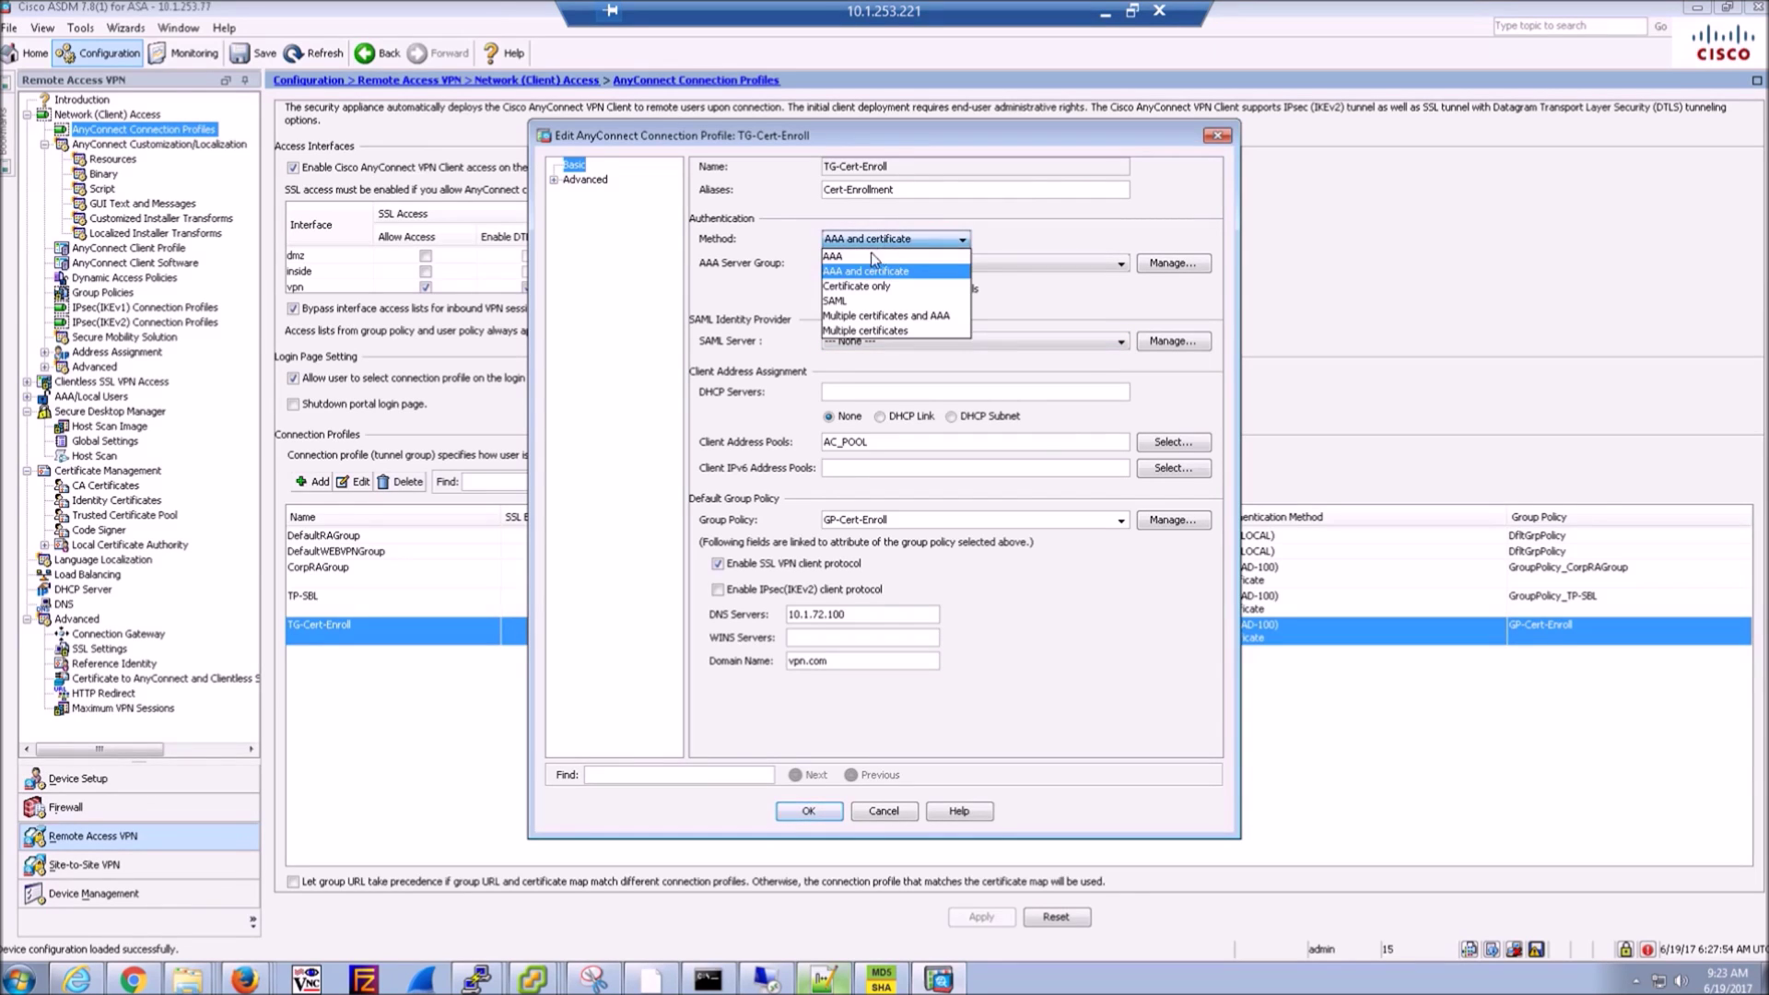
click(862, 272)
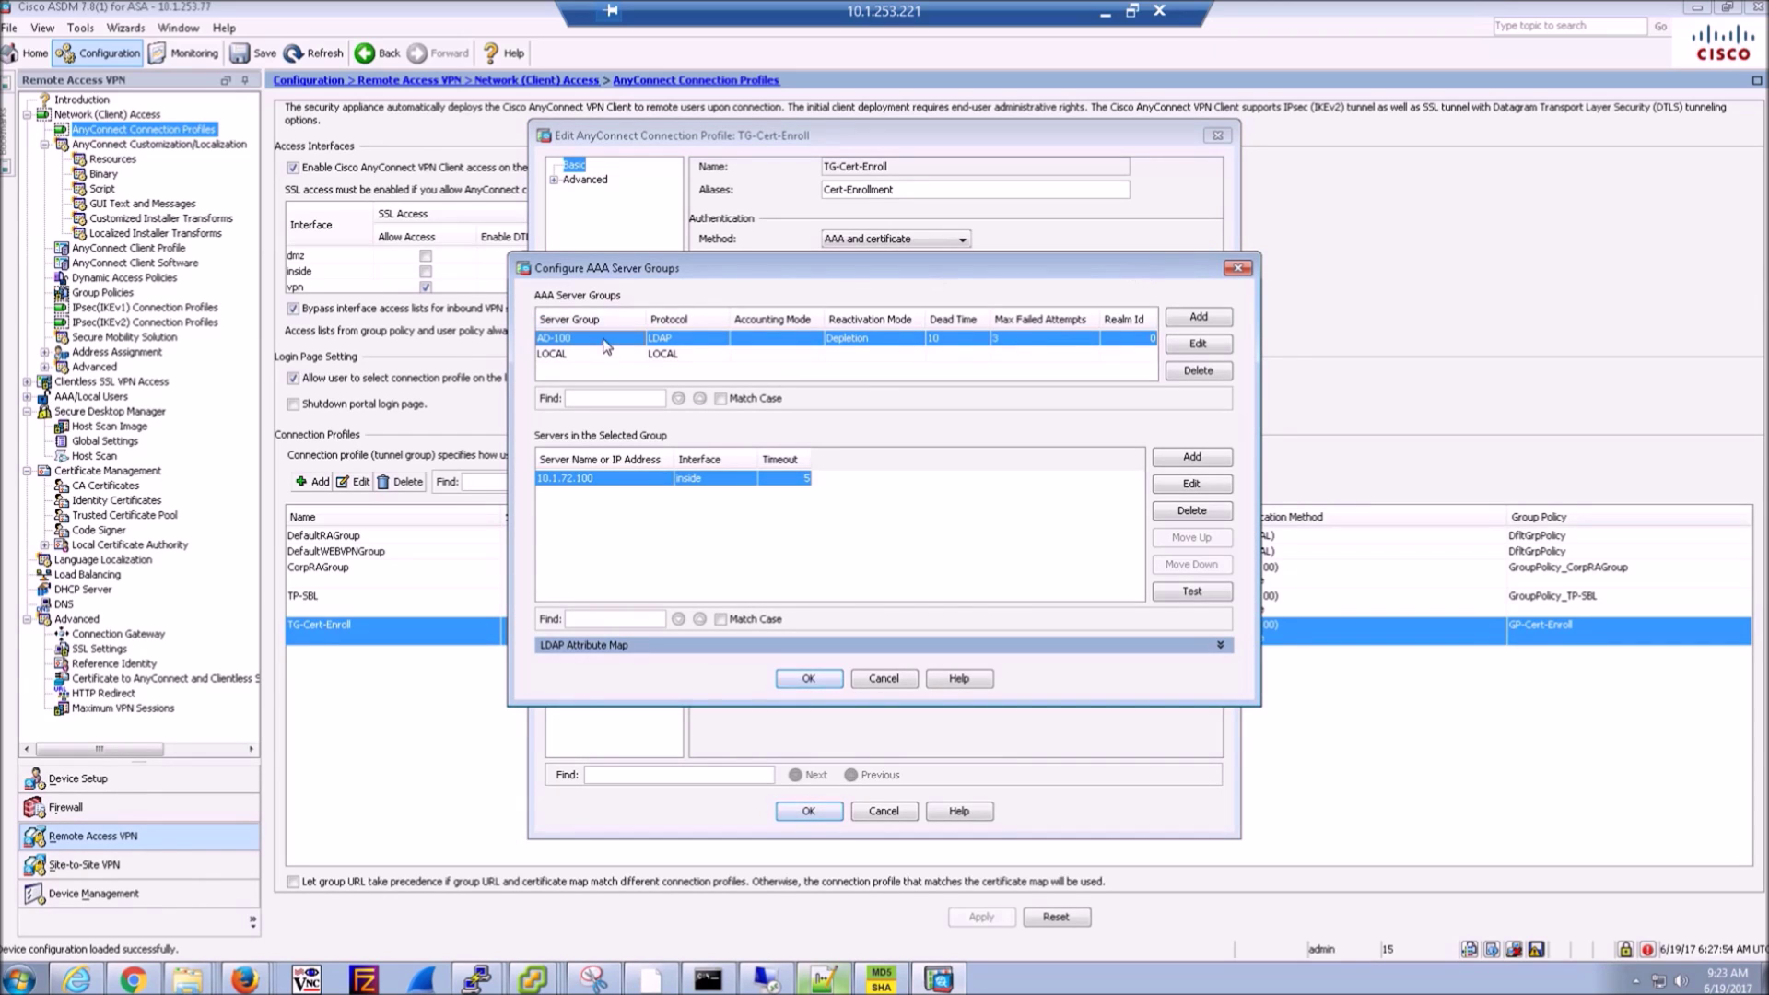
click(1199, 344)
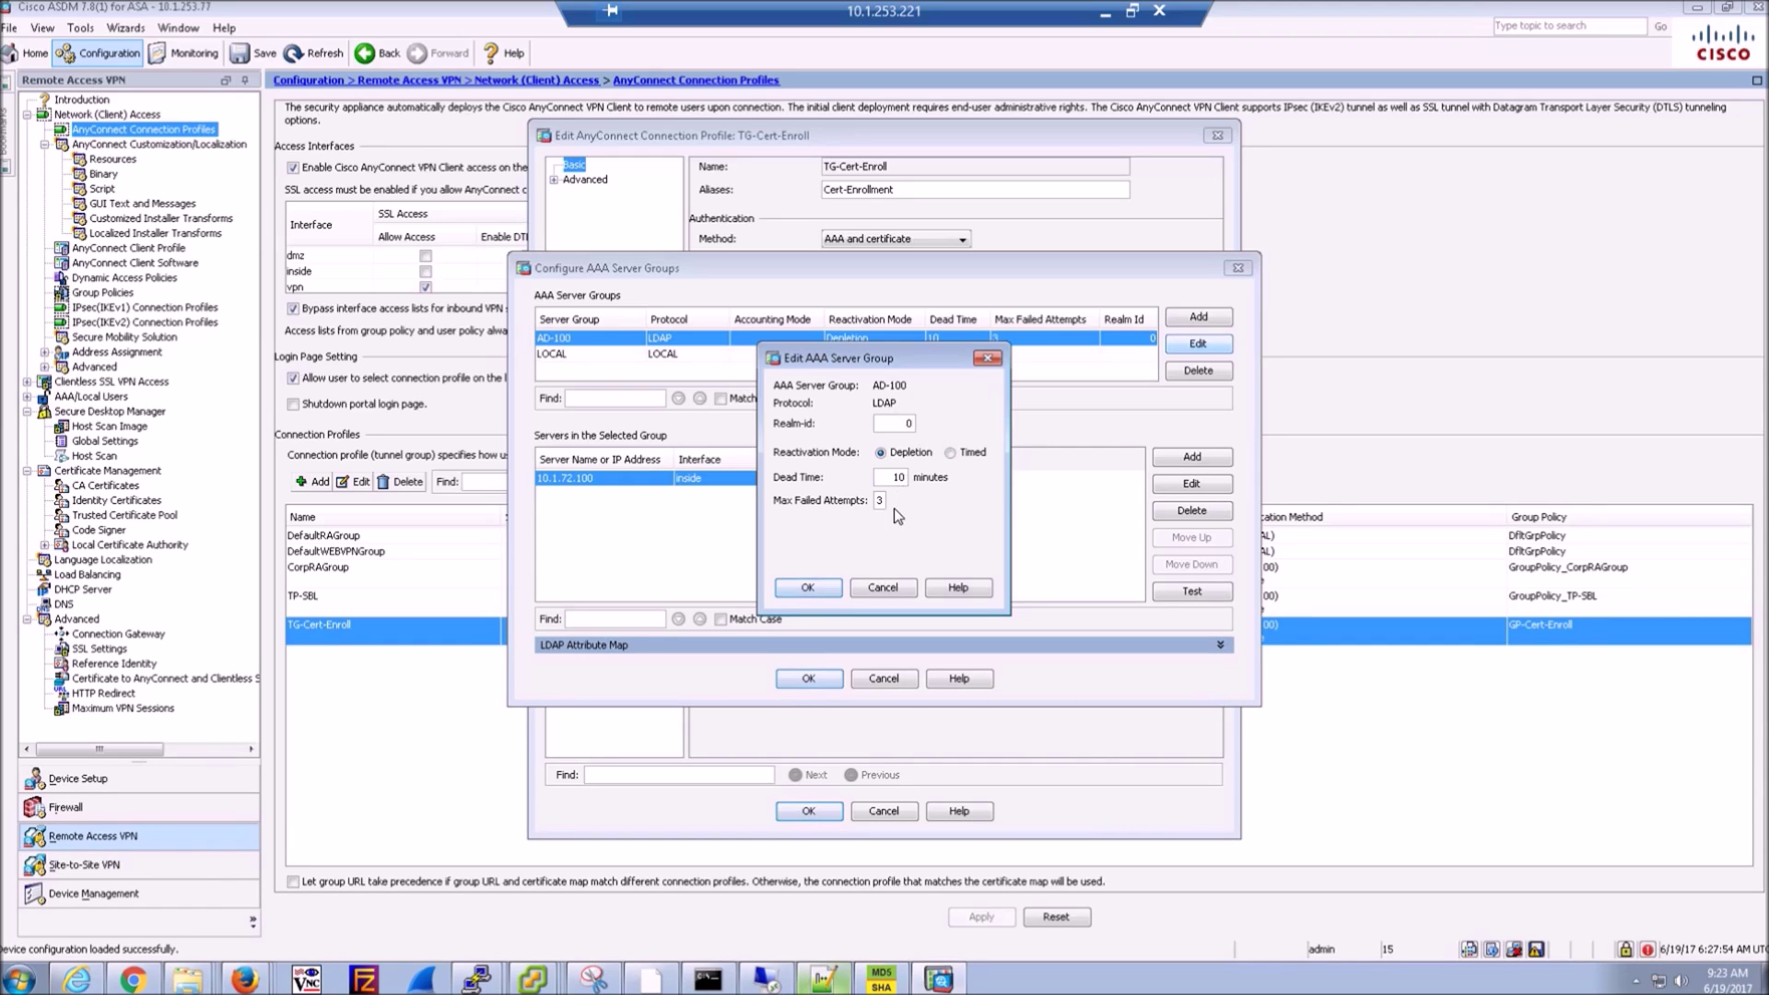
click(873, 586)
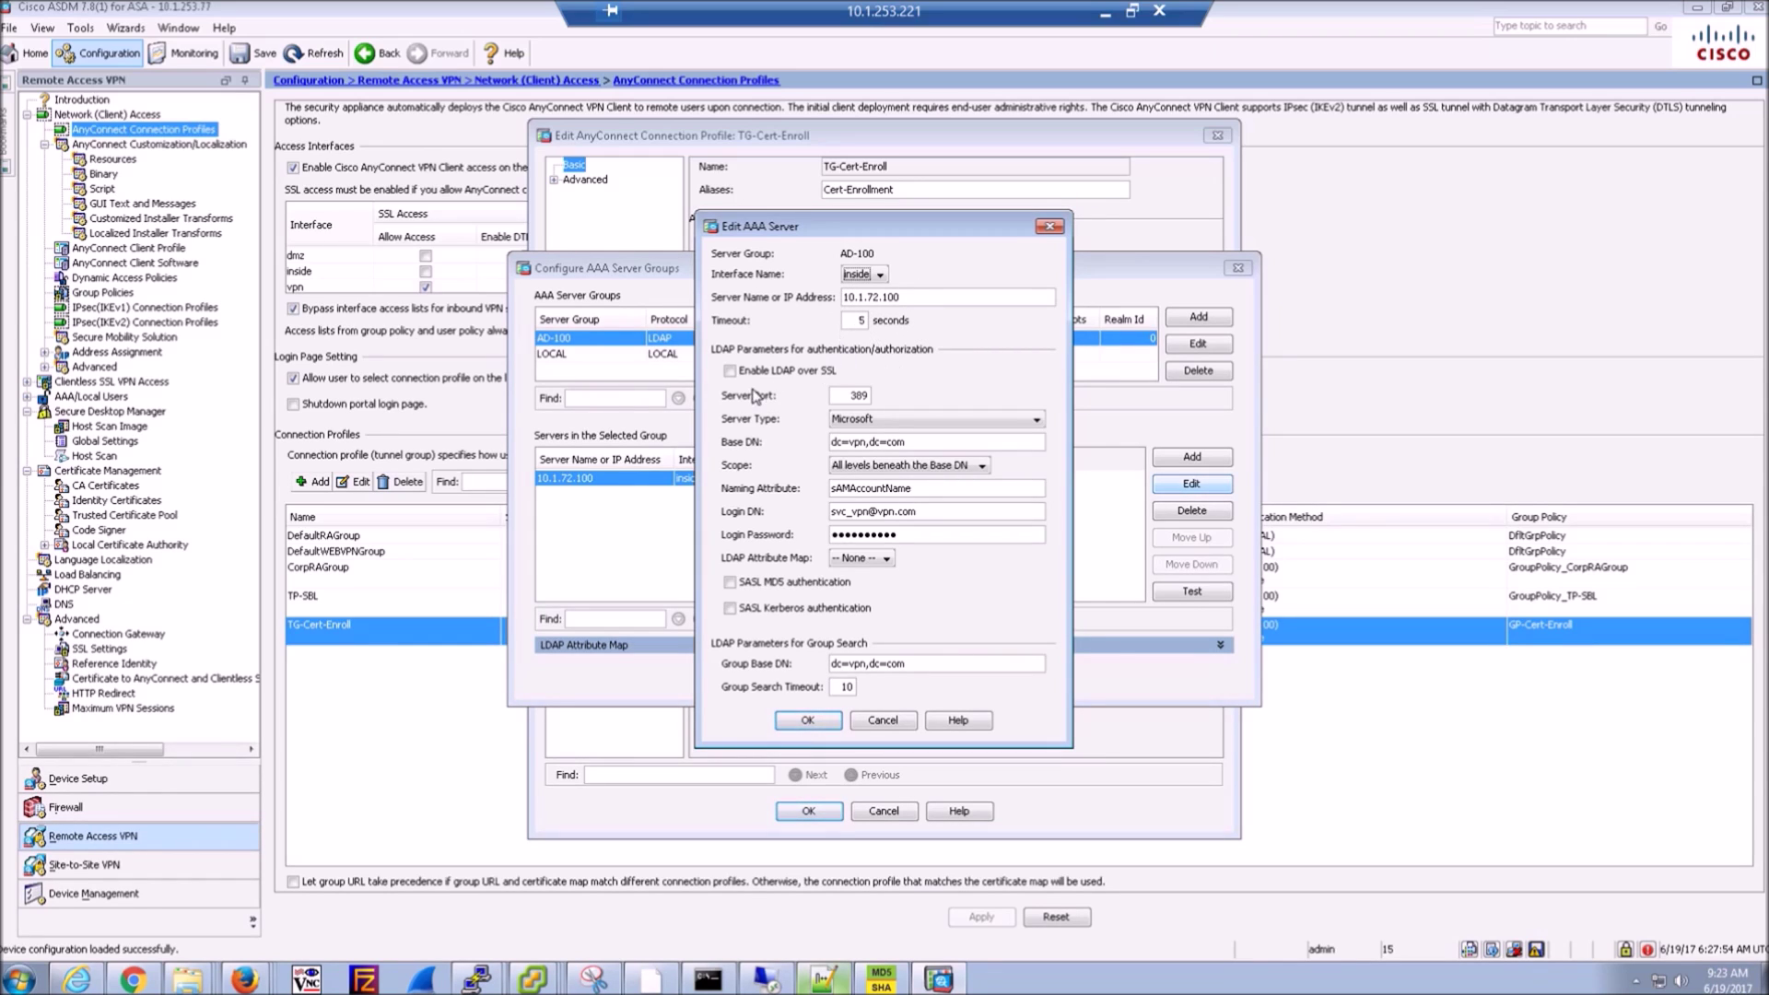
click(847, 420)
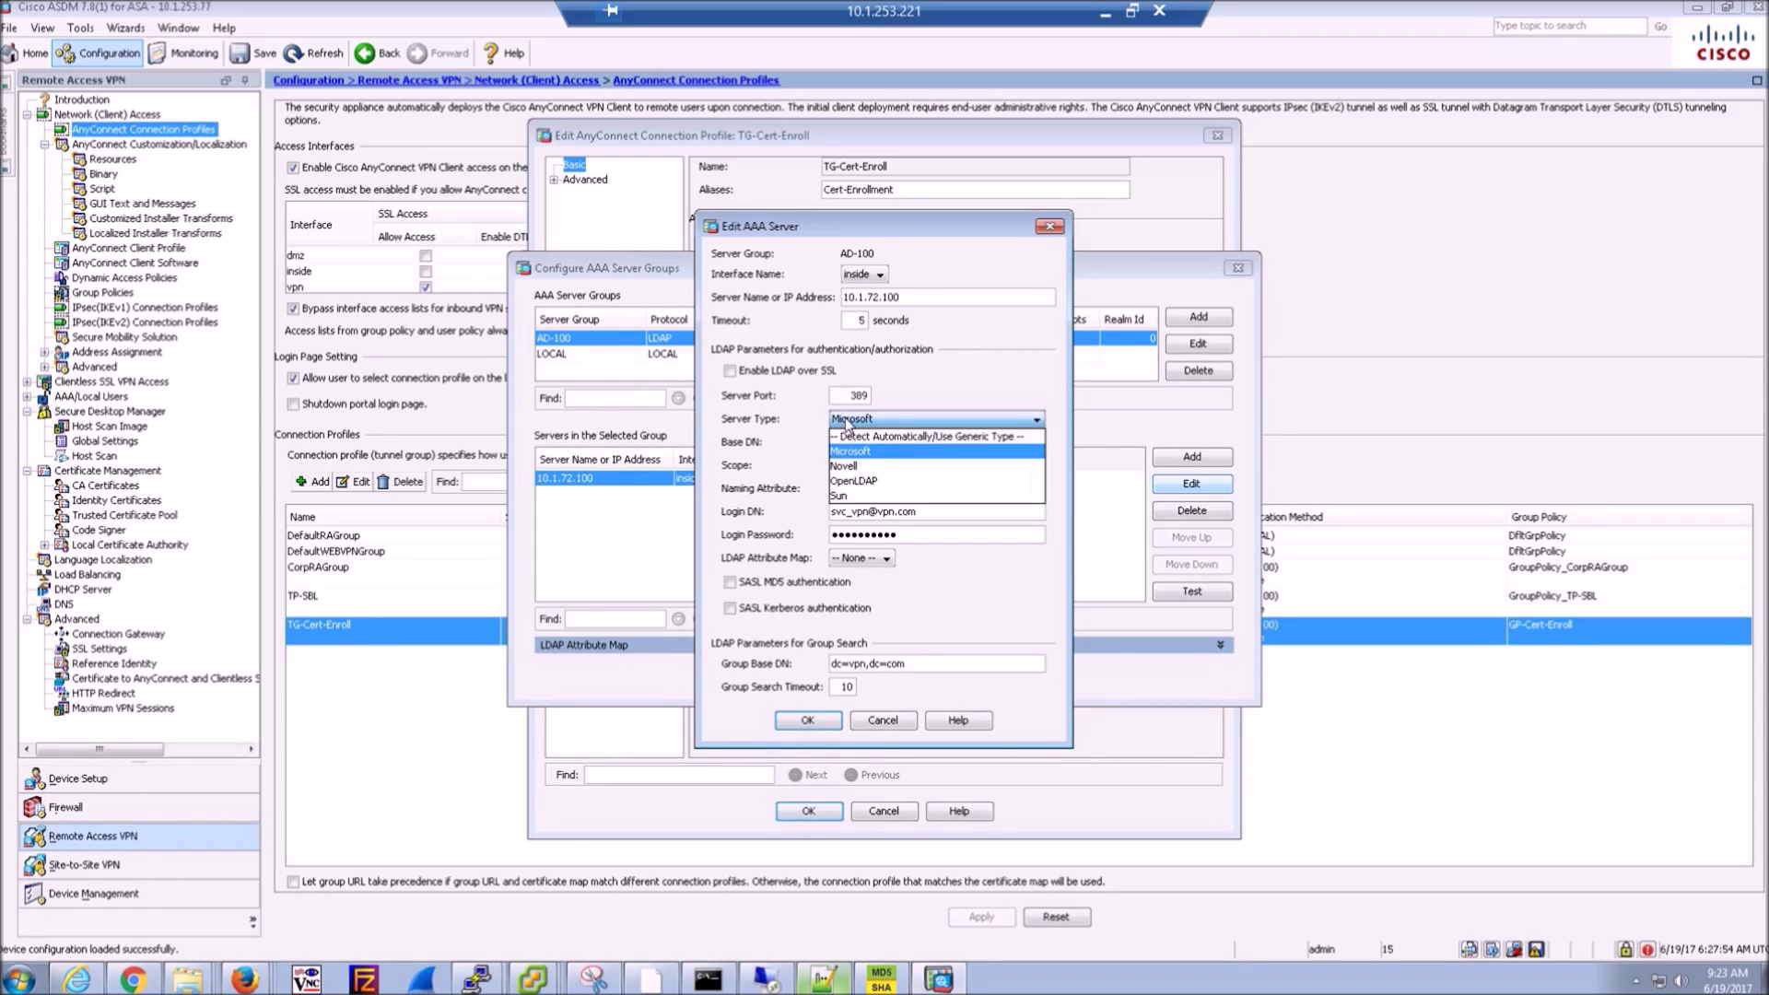
click(850, 450)
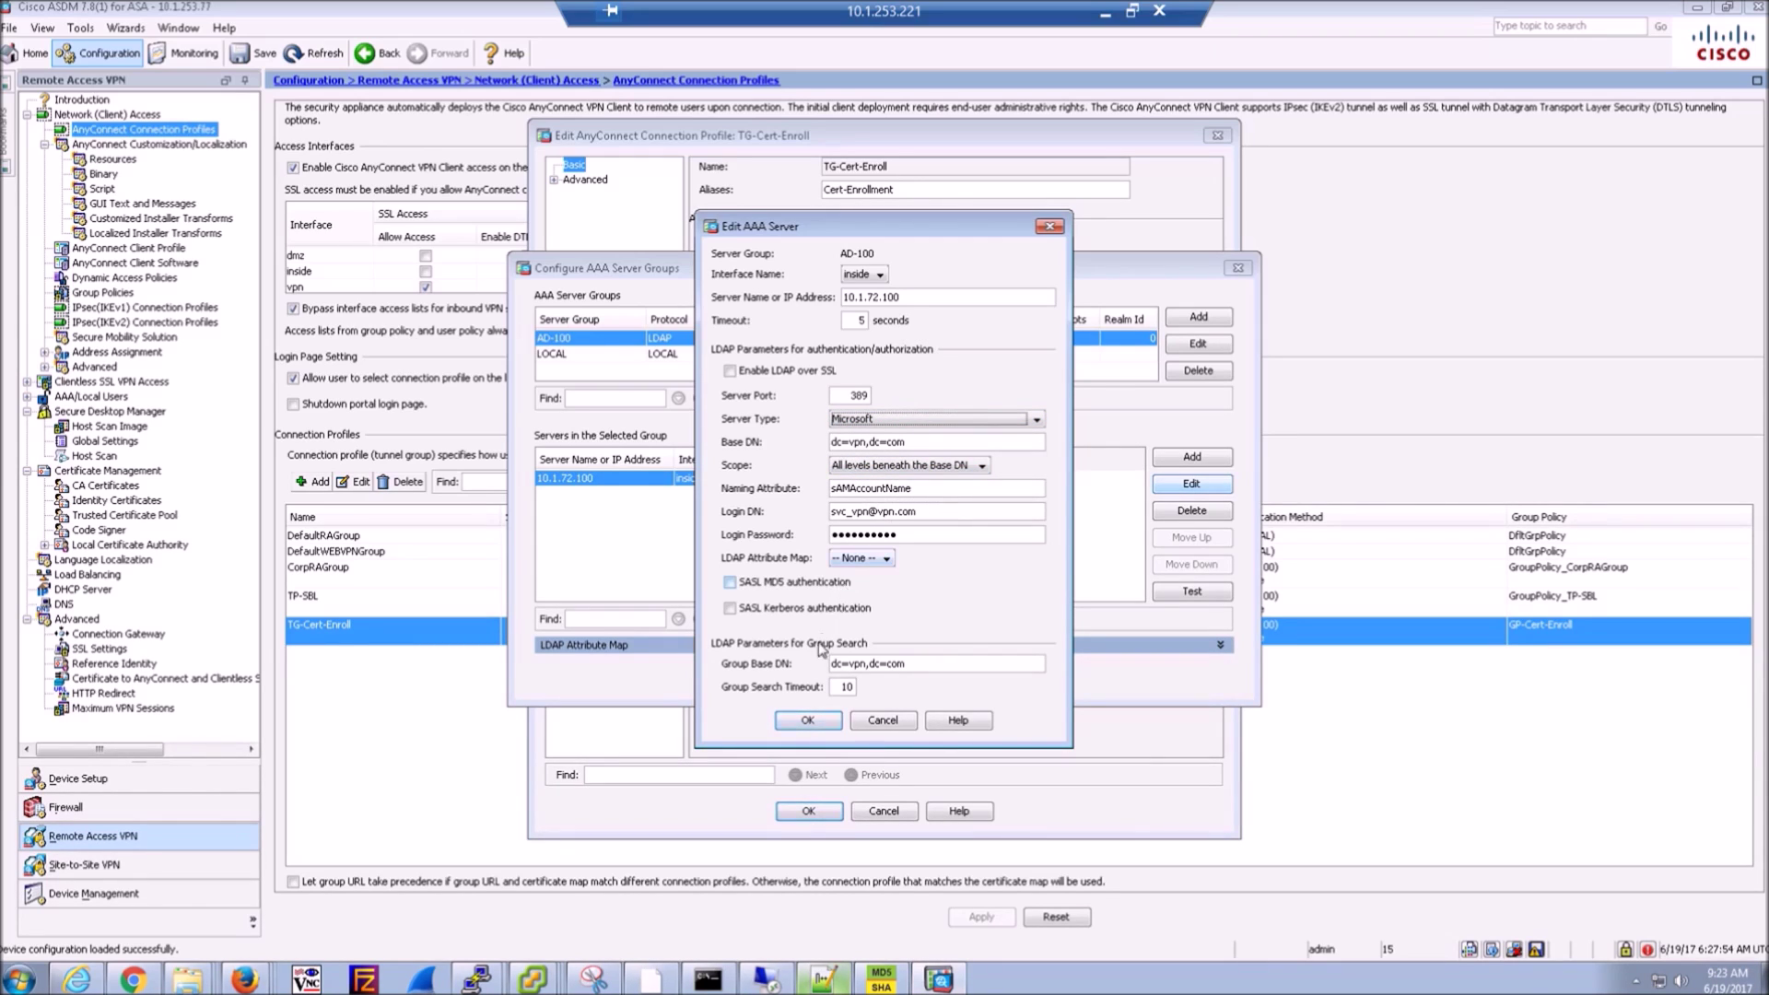
click(880, 722)
click(889, 679)
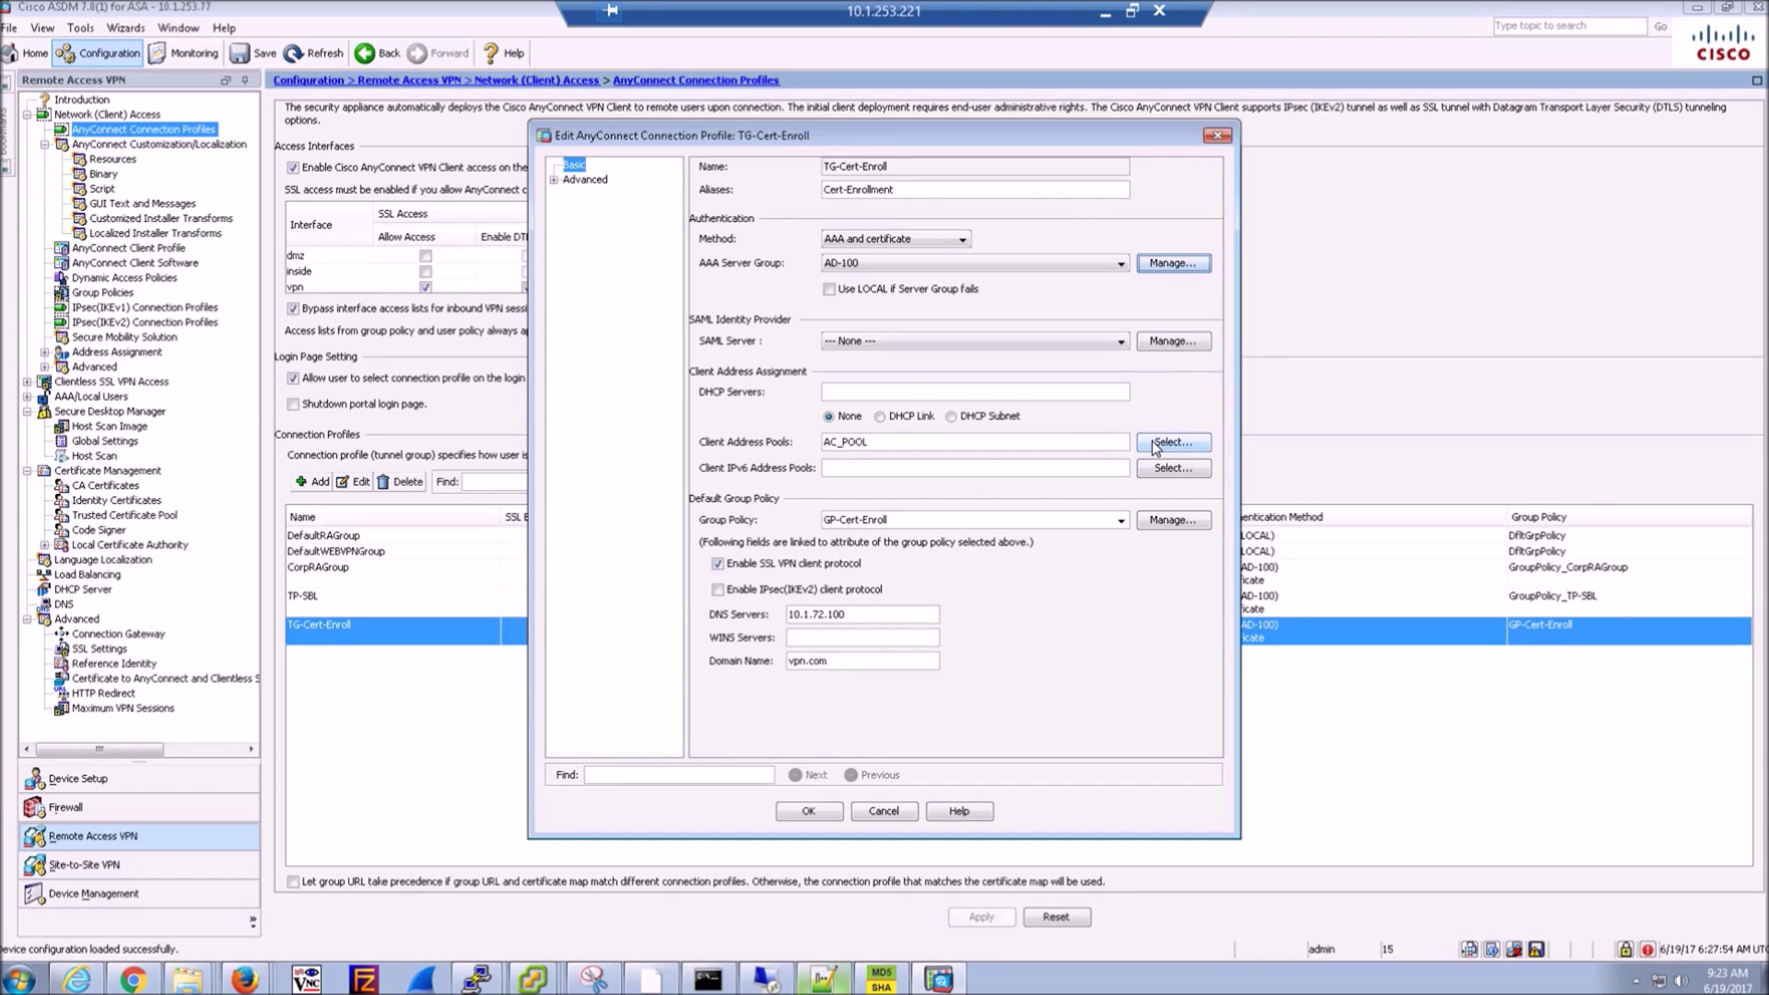
- Confirm AC_POOL as the address pool, review the Advanced pages and Cert-Enrollment alias, then save the profile
click(1153, 445)
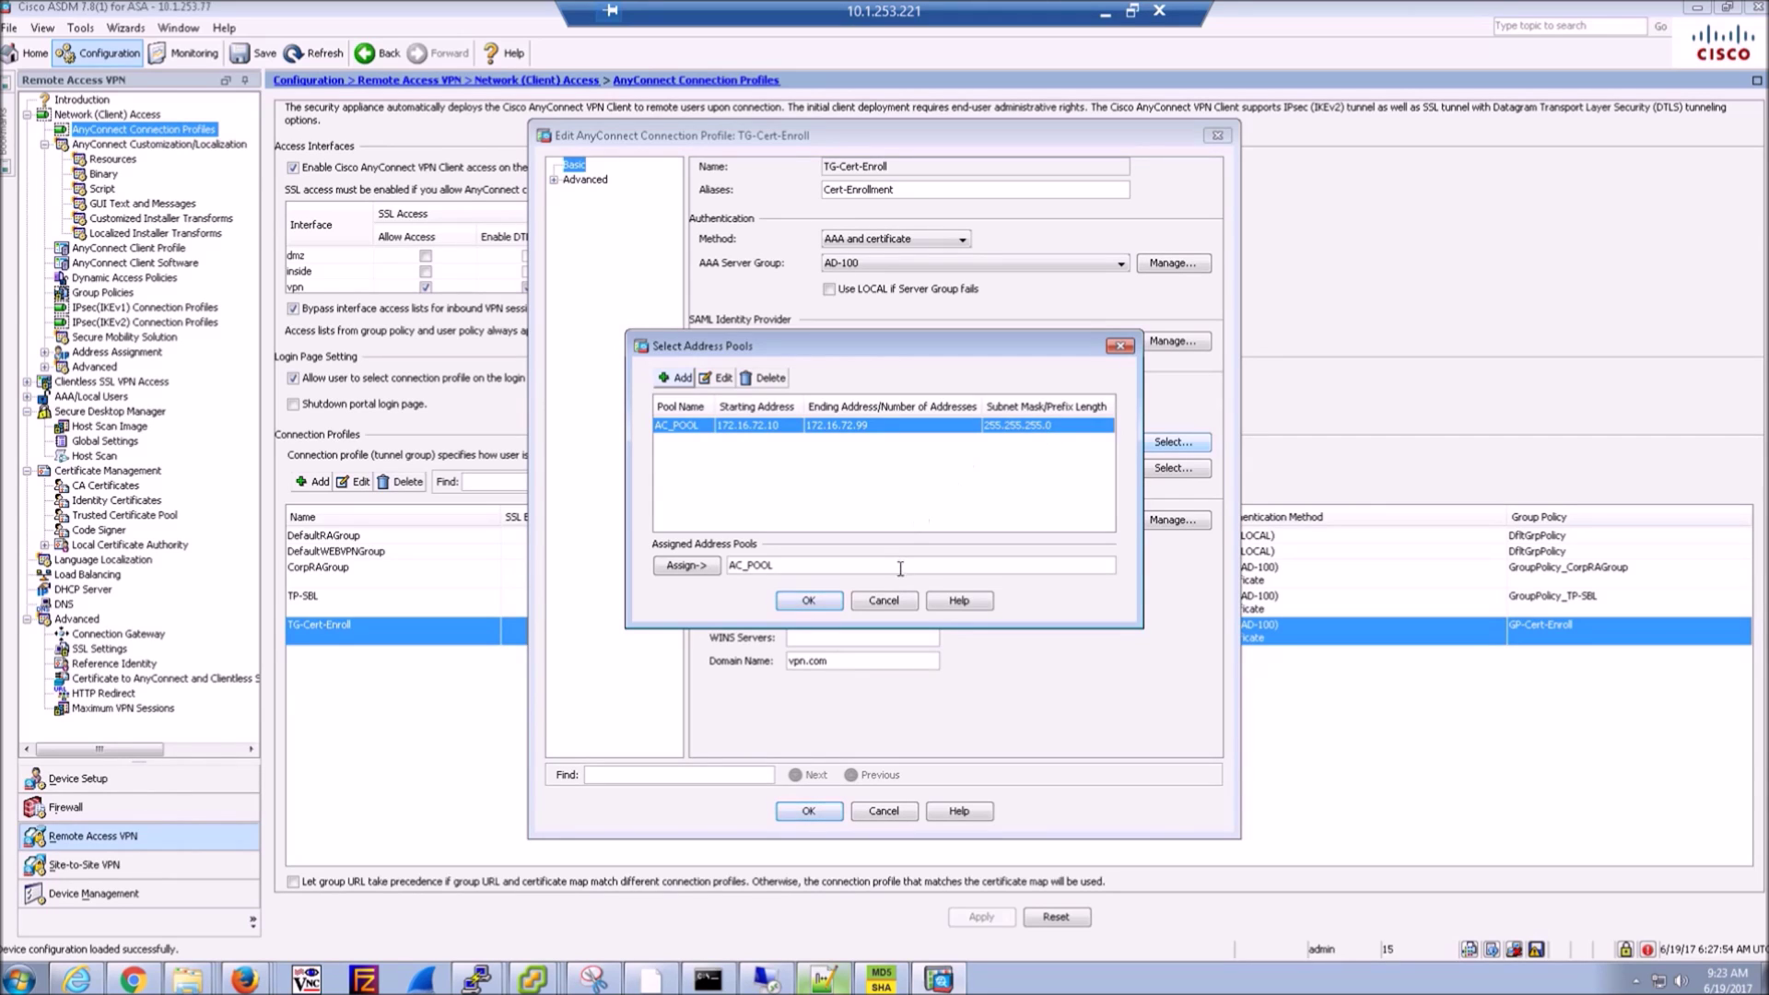
click(874, 600)
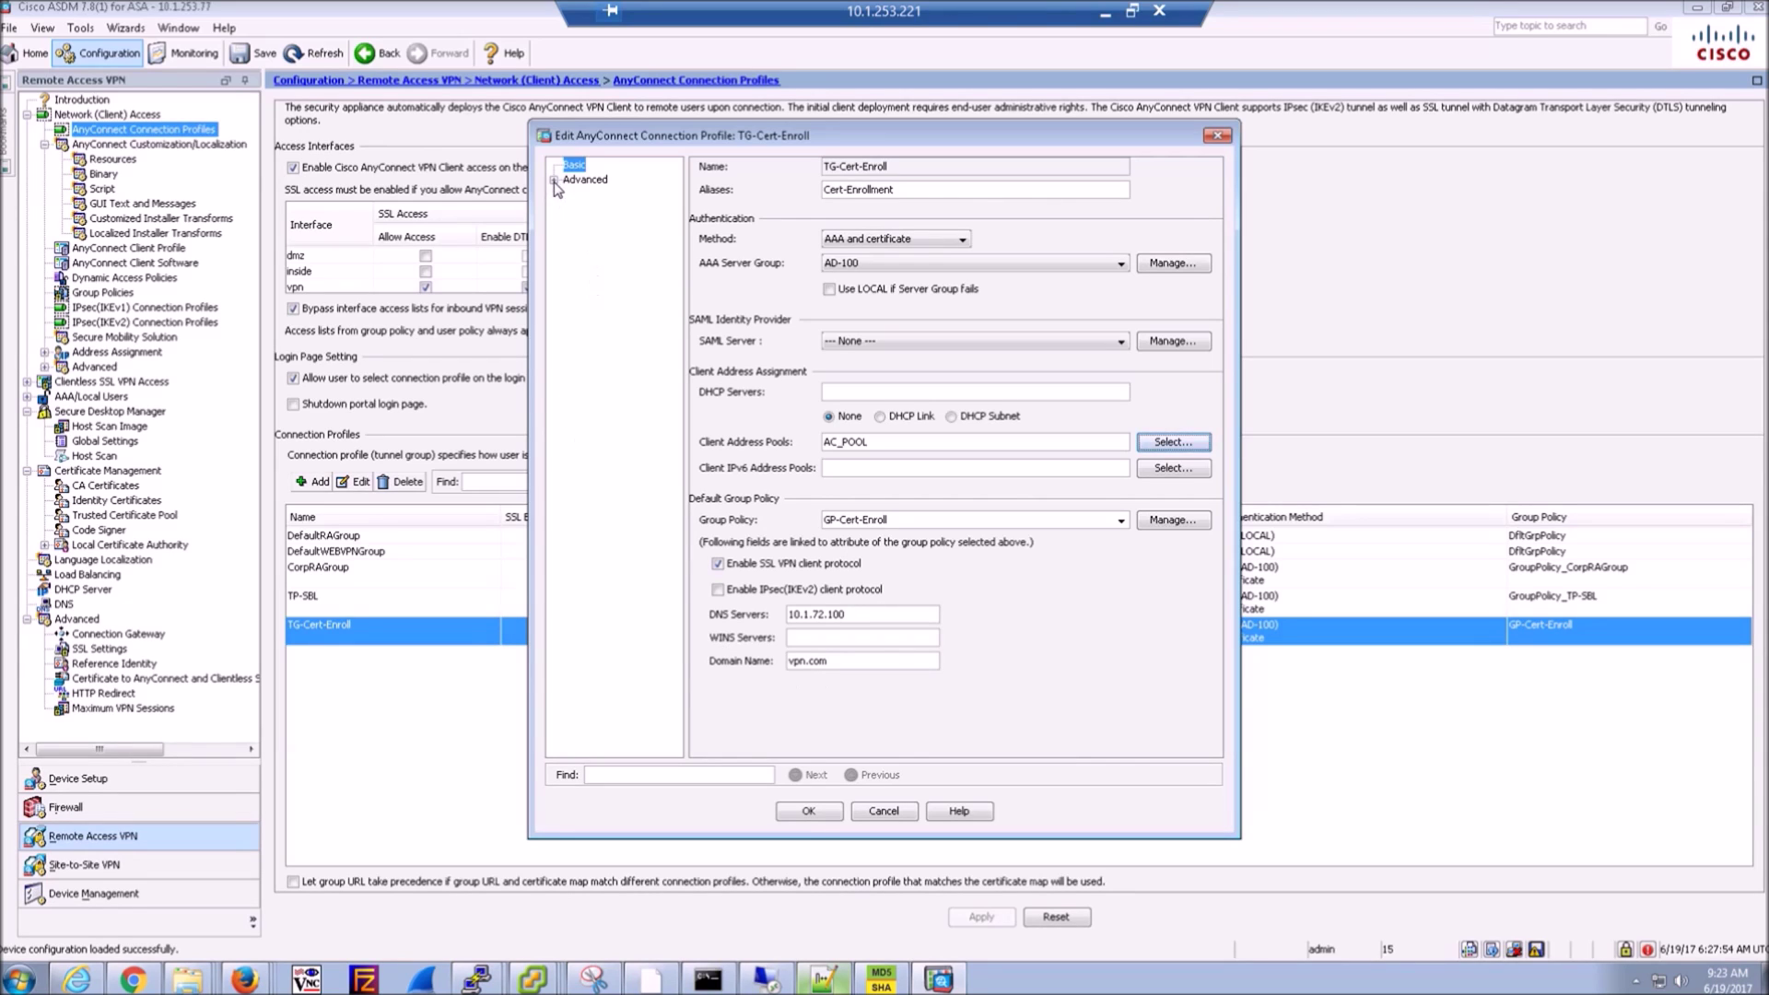
click(554, 181)
click(596, 195)
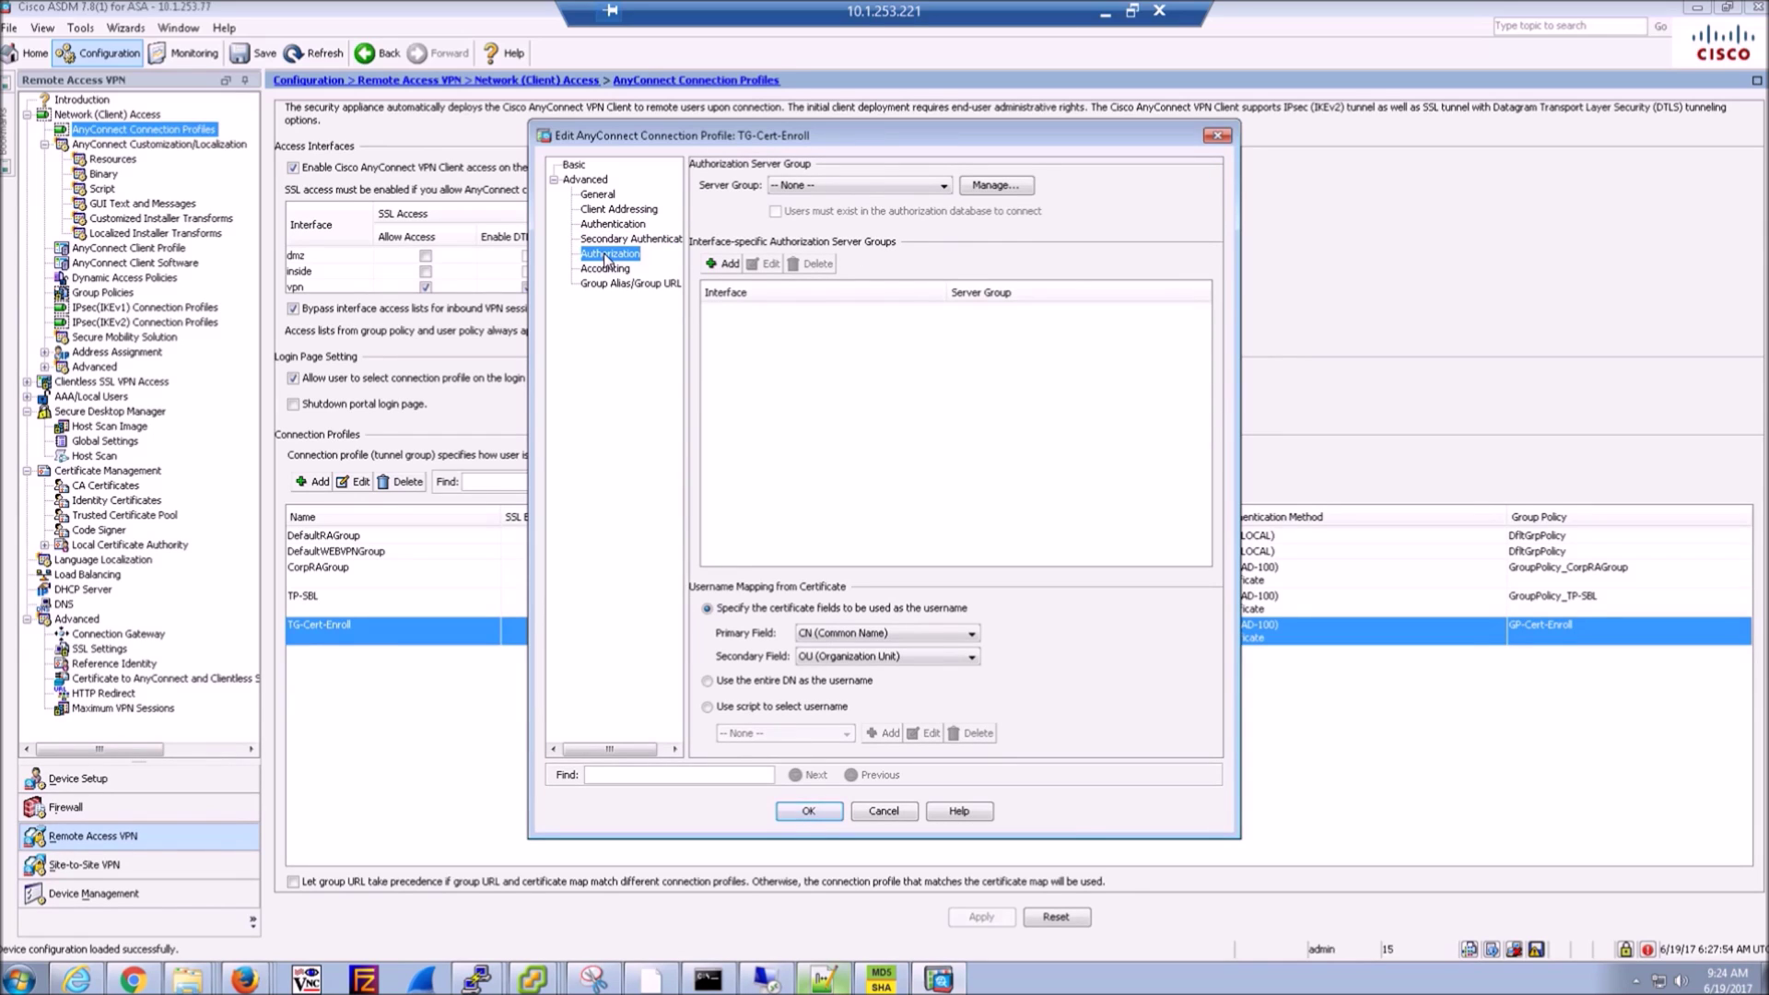
click(607, 270)
click(617, 285)
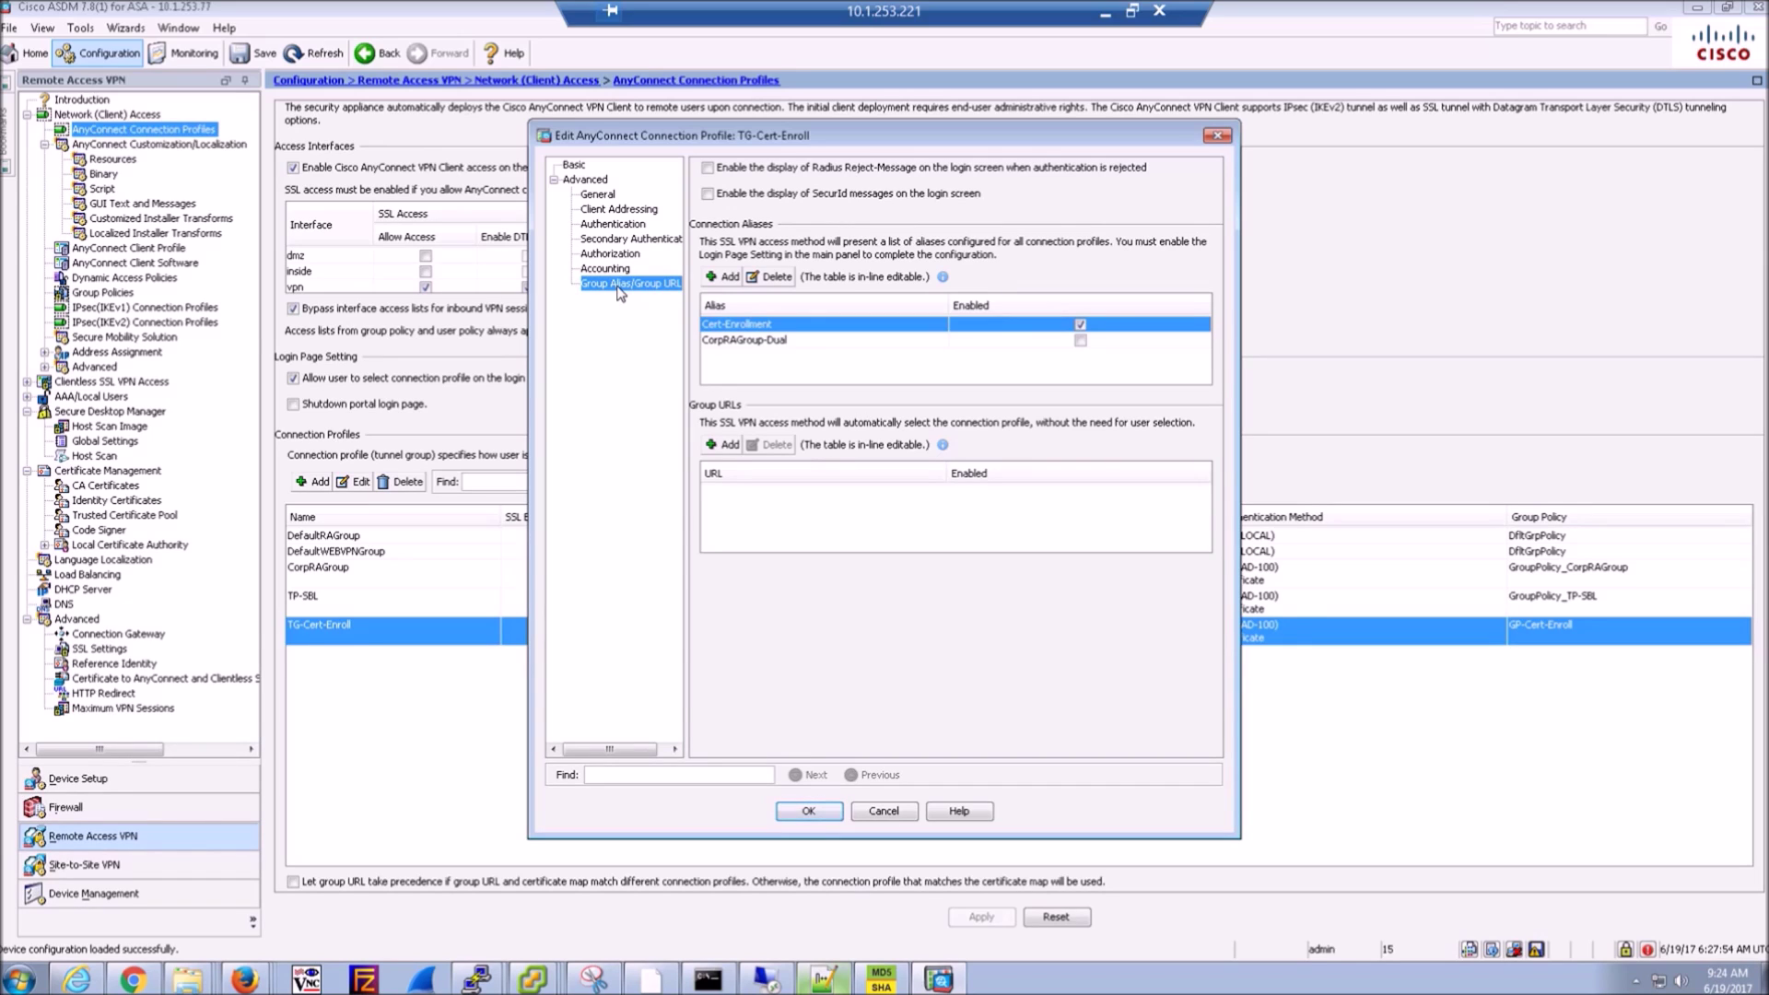
click(823, 815)
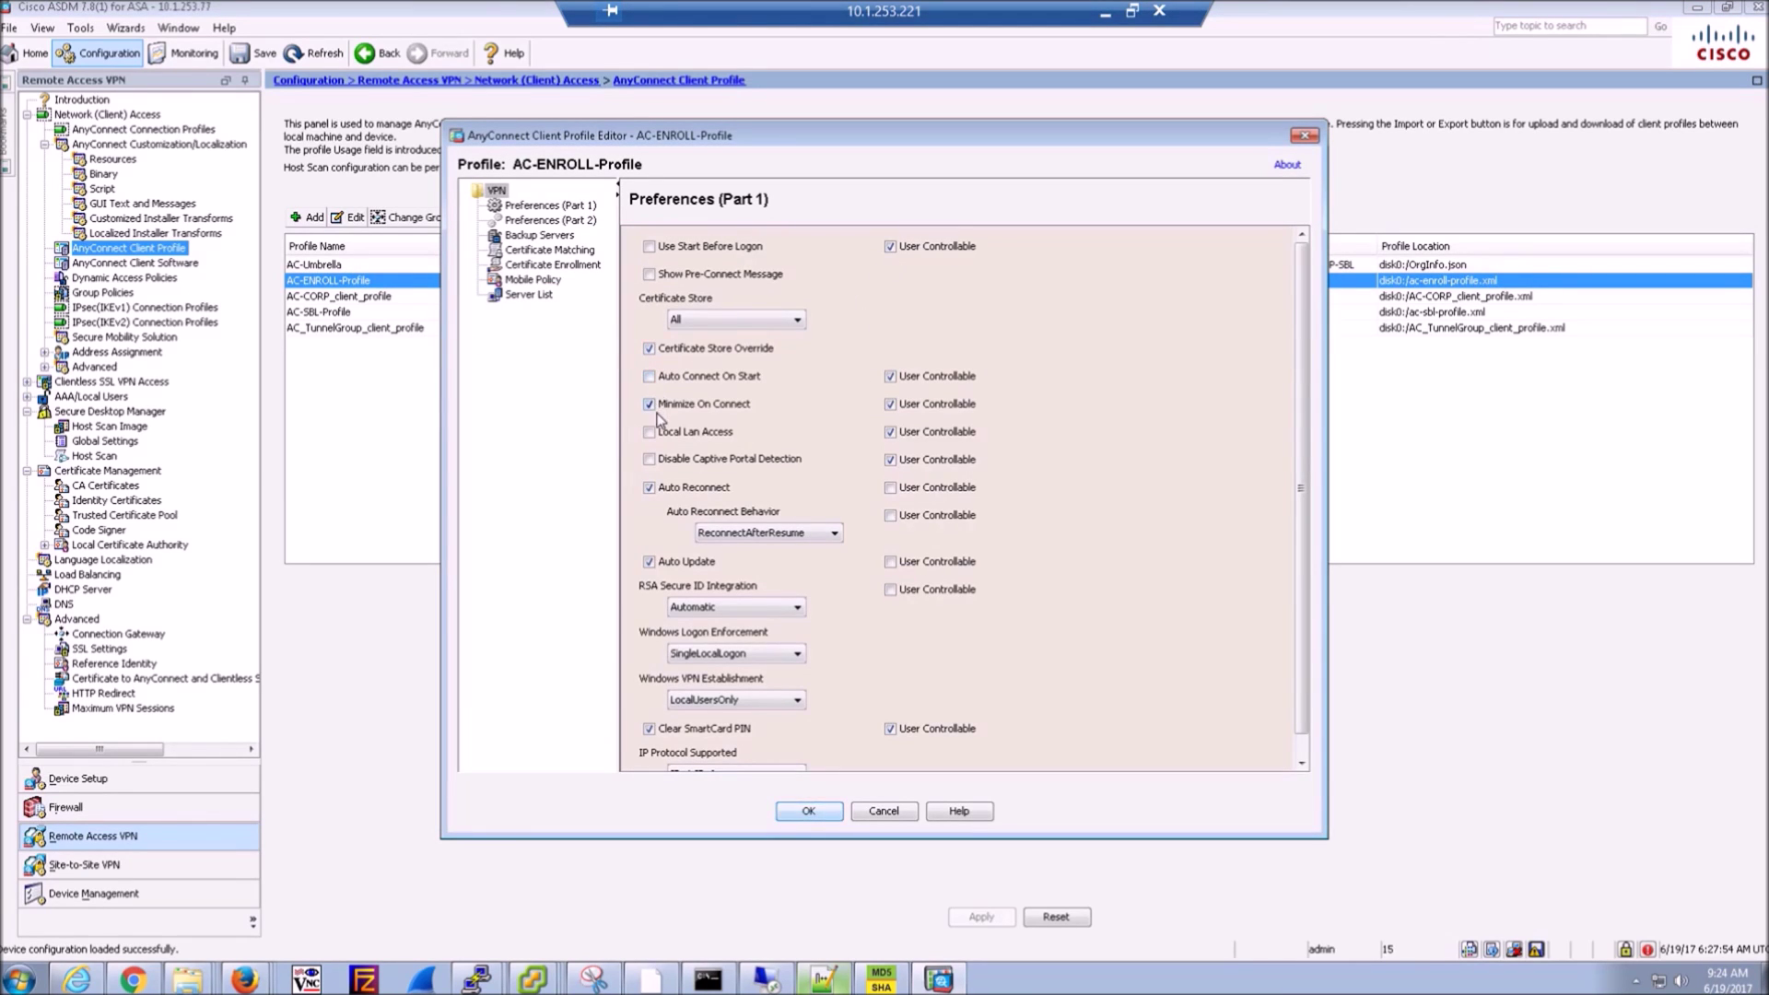
- Review AC-ENROLL-Profile's Preferences (Part 1) and Certificate Enrollment pages, then close it without saving
scroll(1161, 489, down, 2)
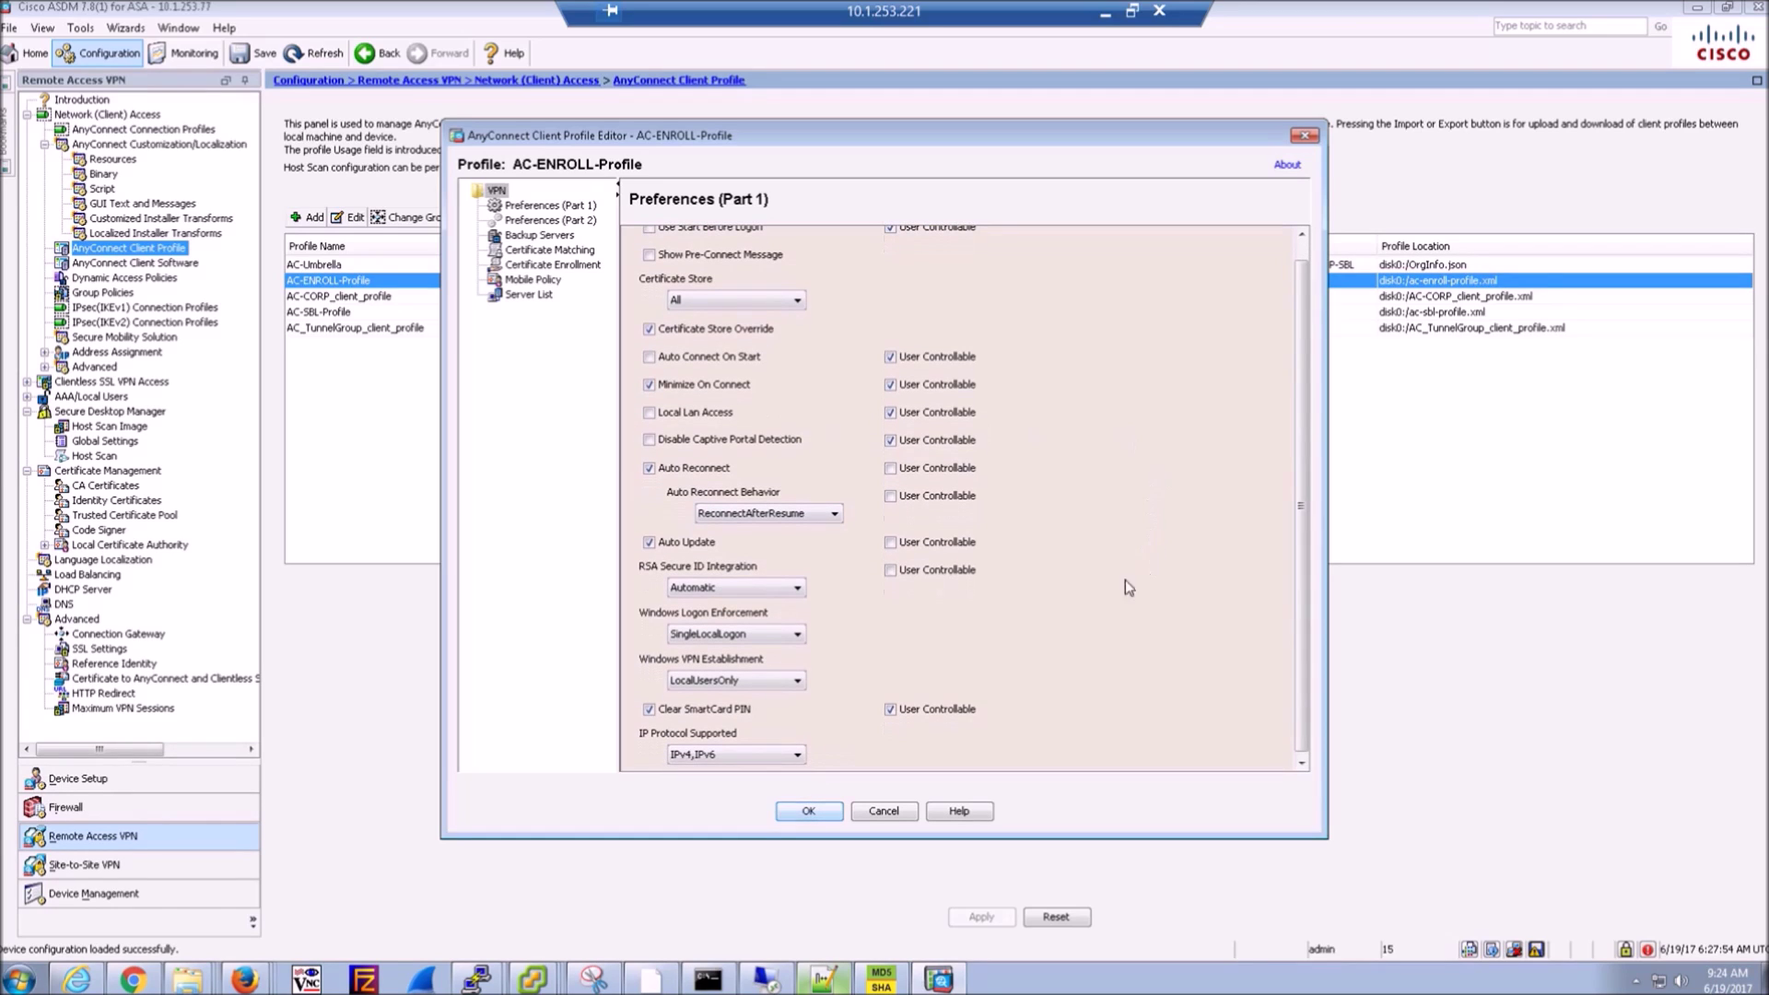
click(535, 207)
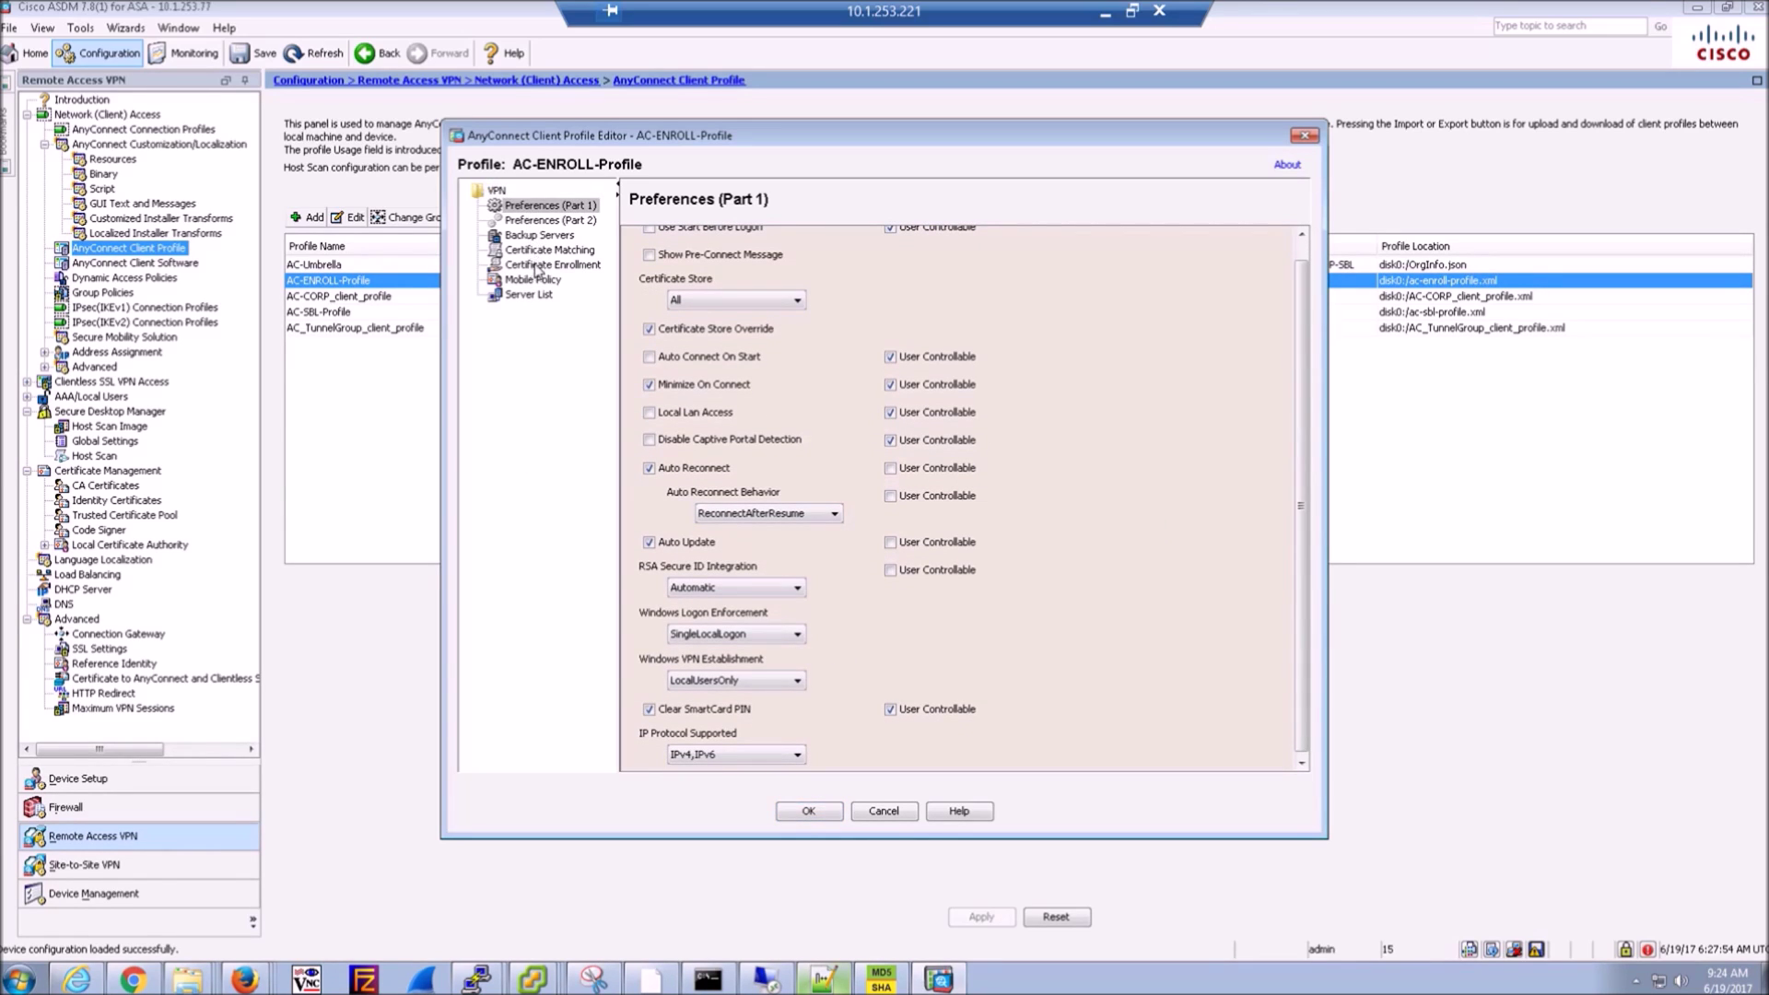
click(538, 266)
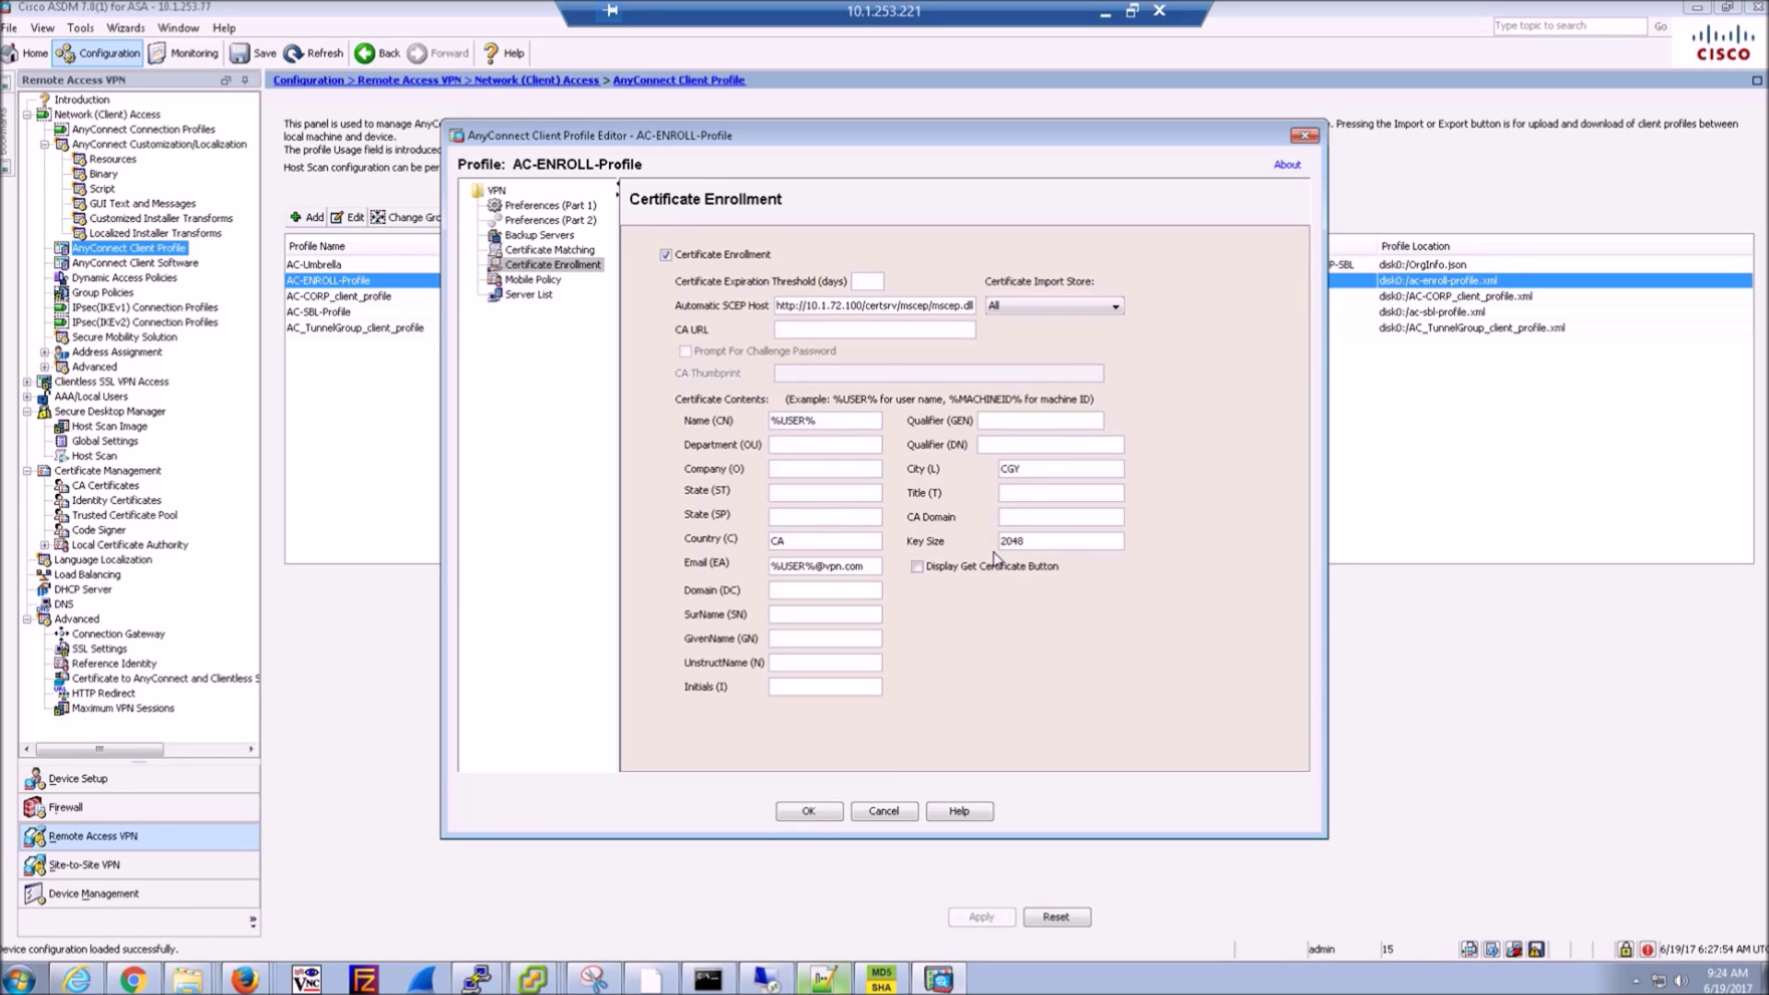
click(881, 811)
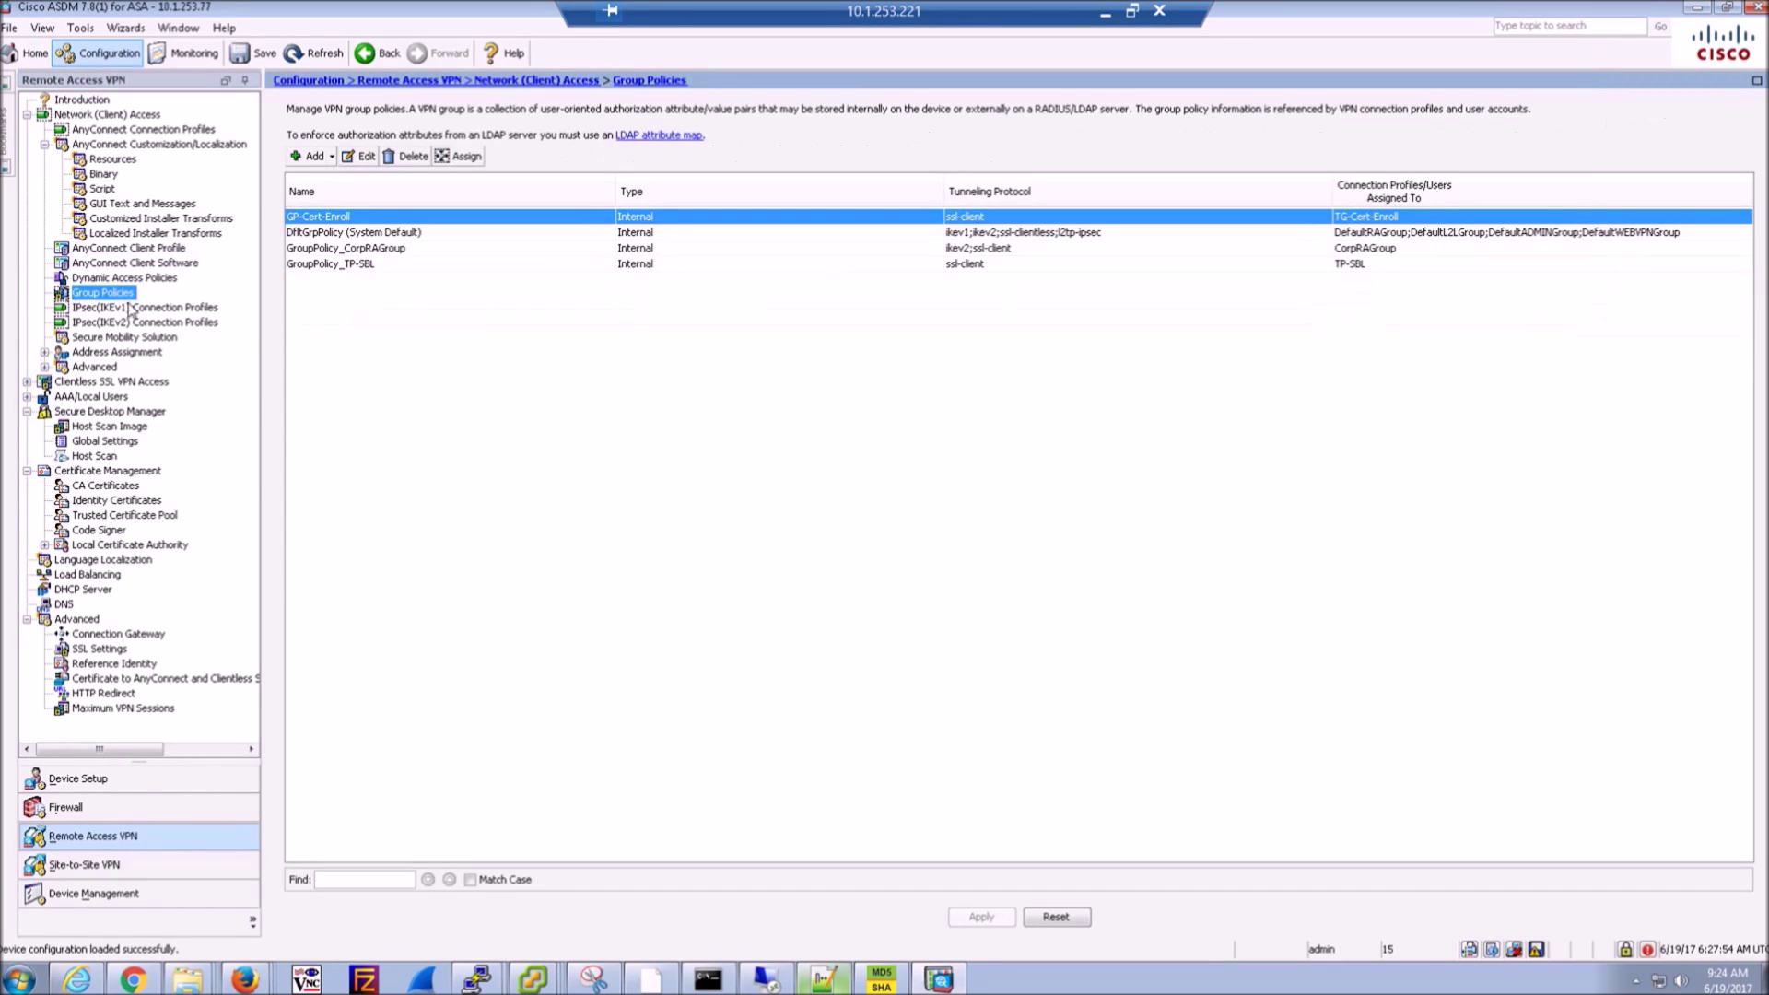
double_click(329, 217)
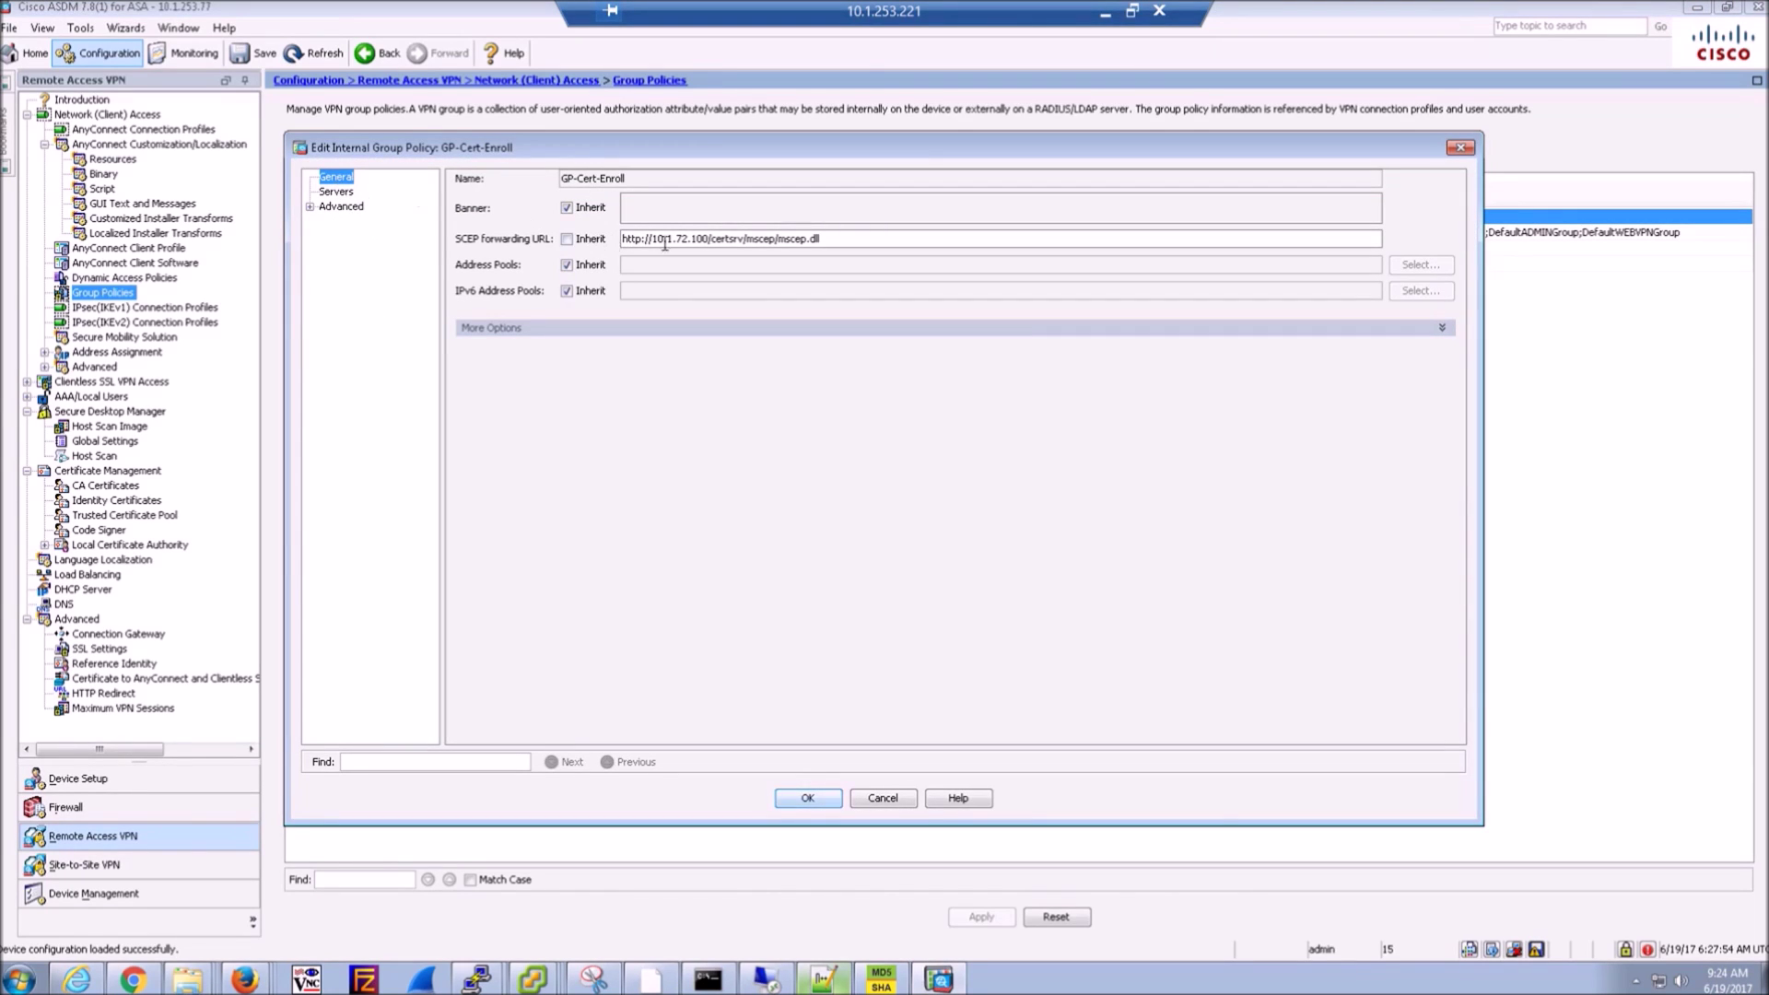
click(336, 195)
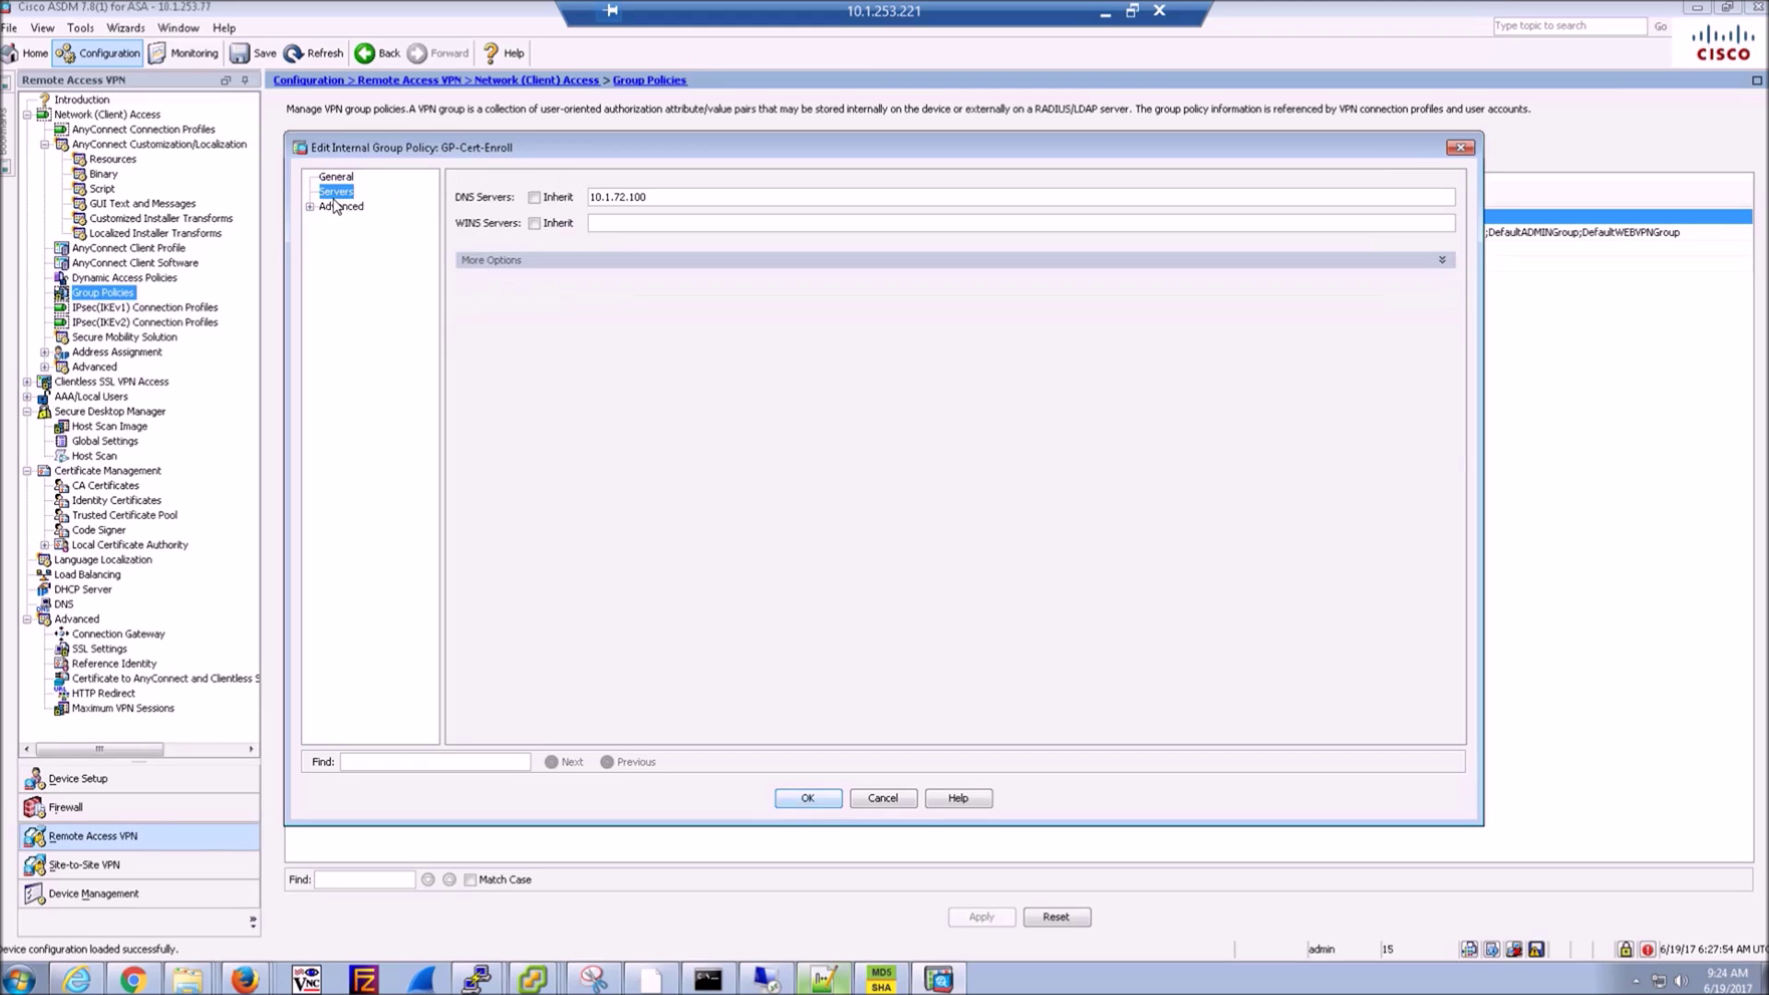
click(504, 264)
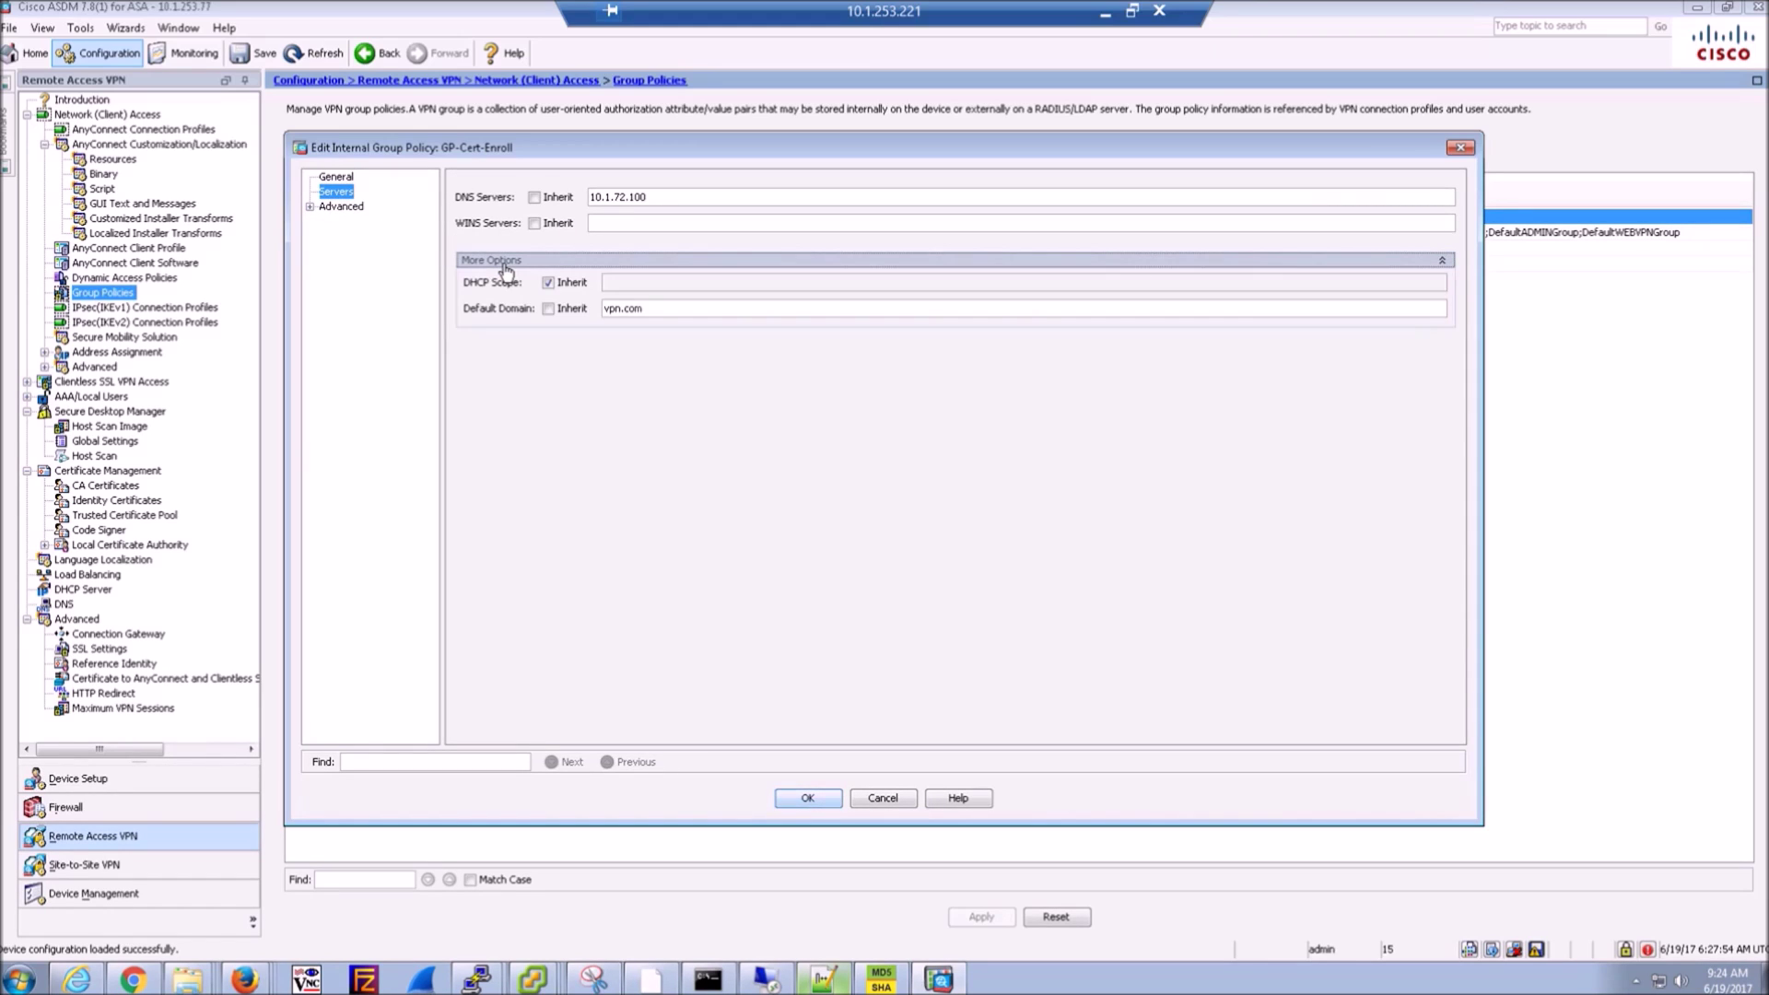
click(309, 206)
click(353, 223)
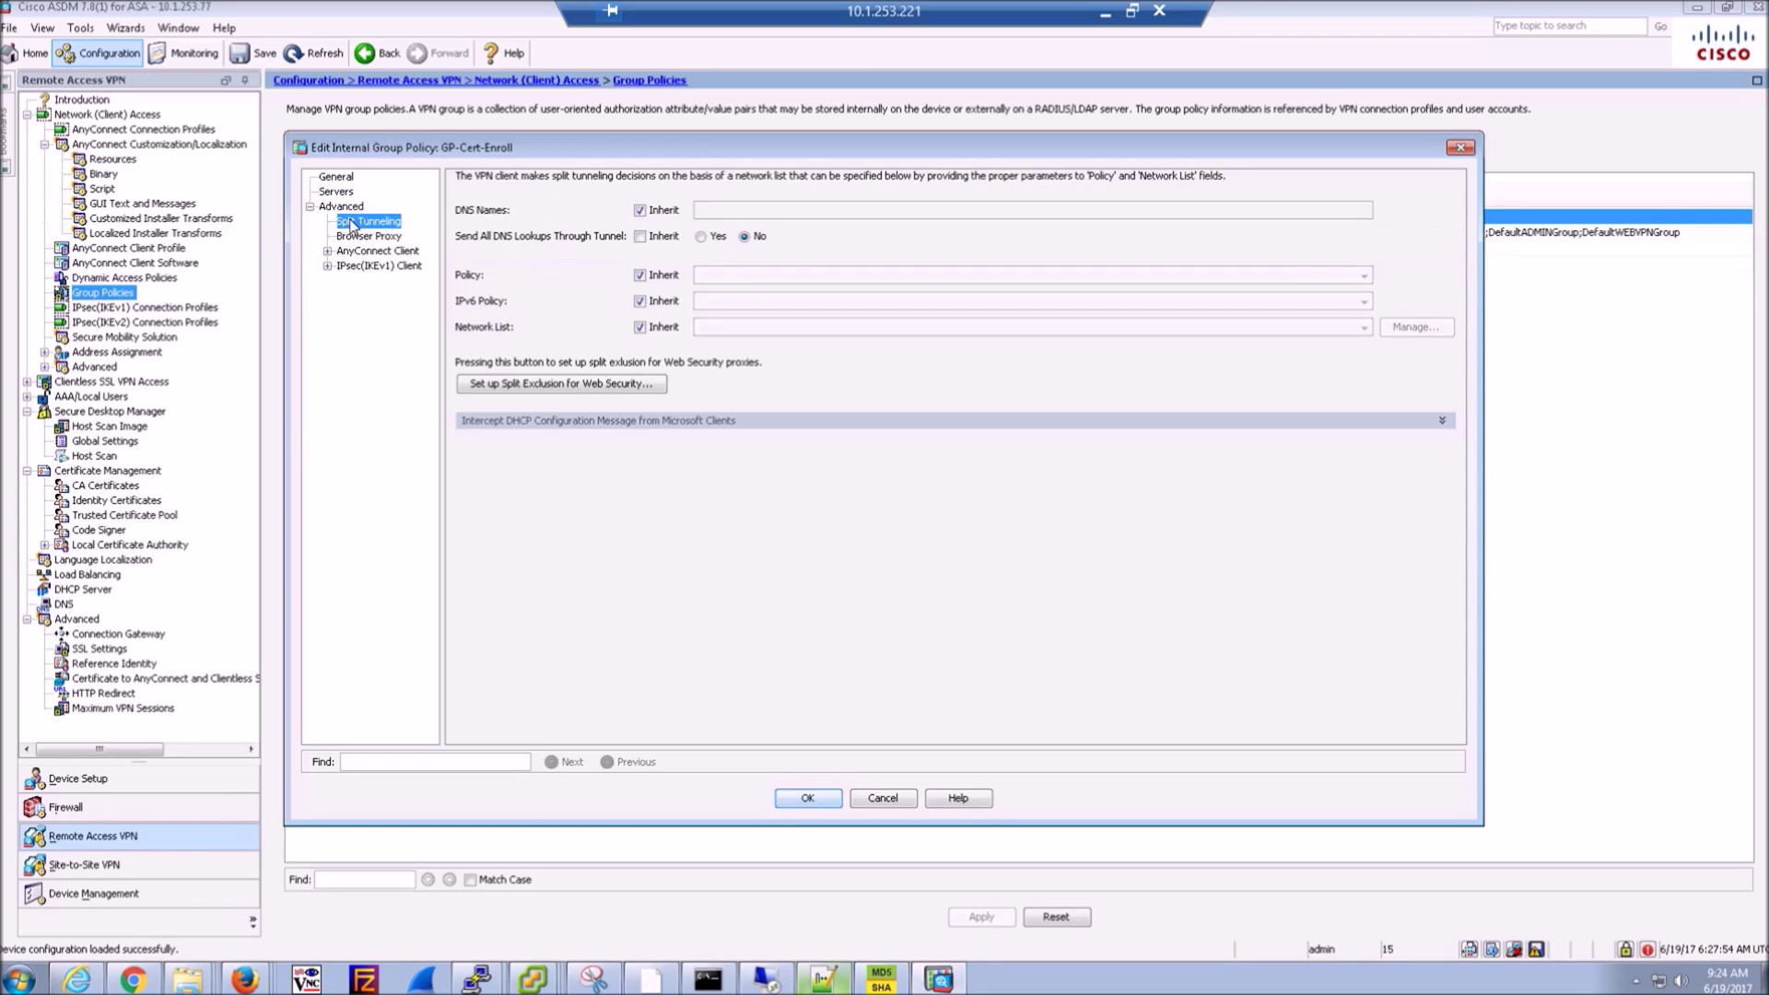
click(327, 251)
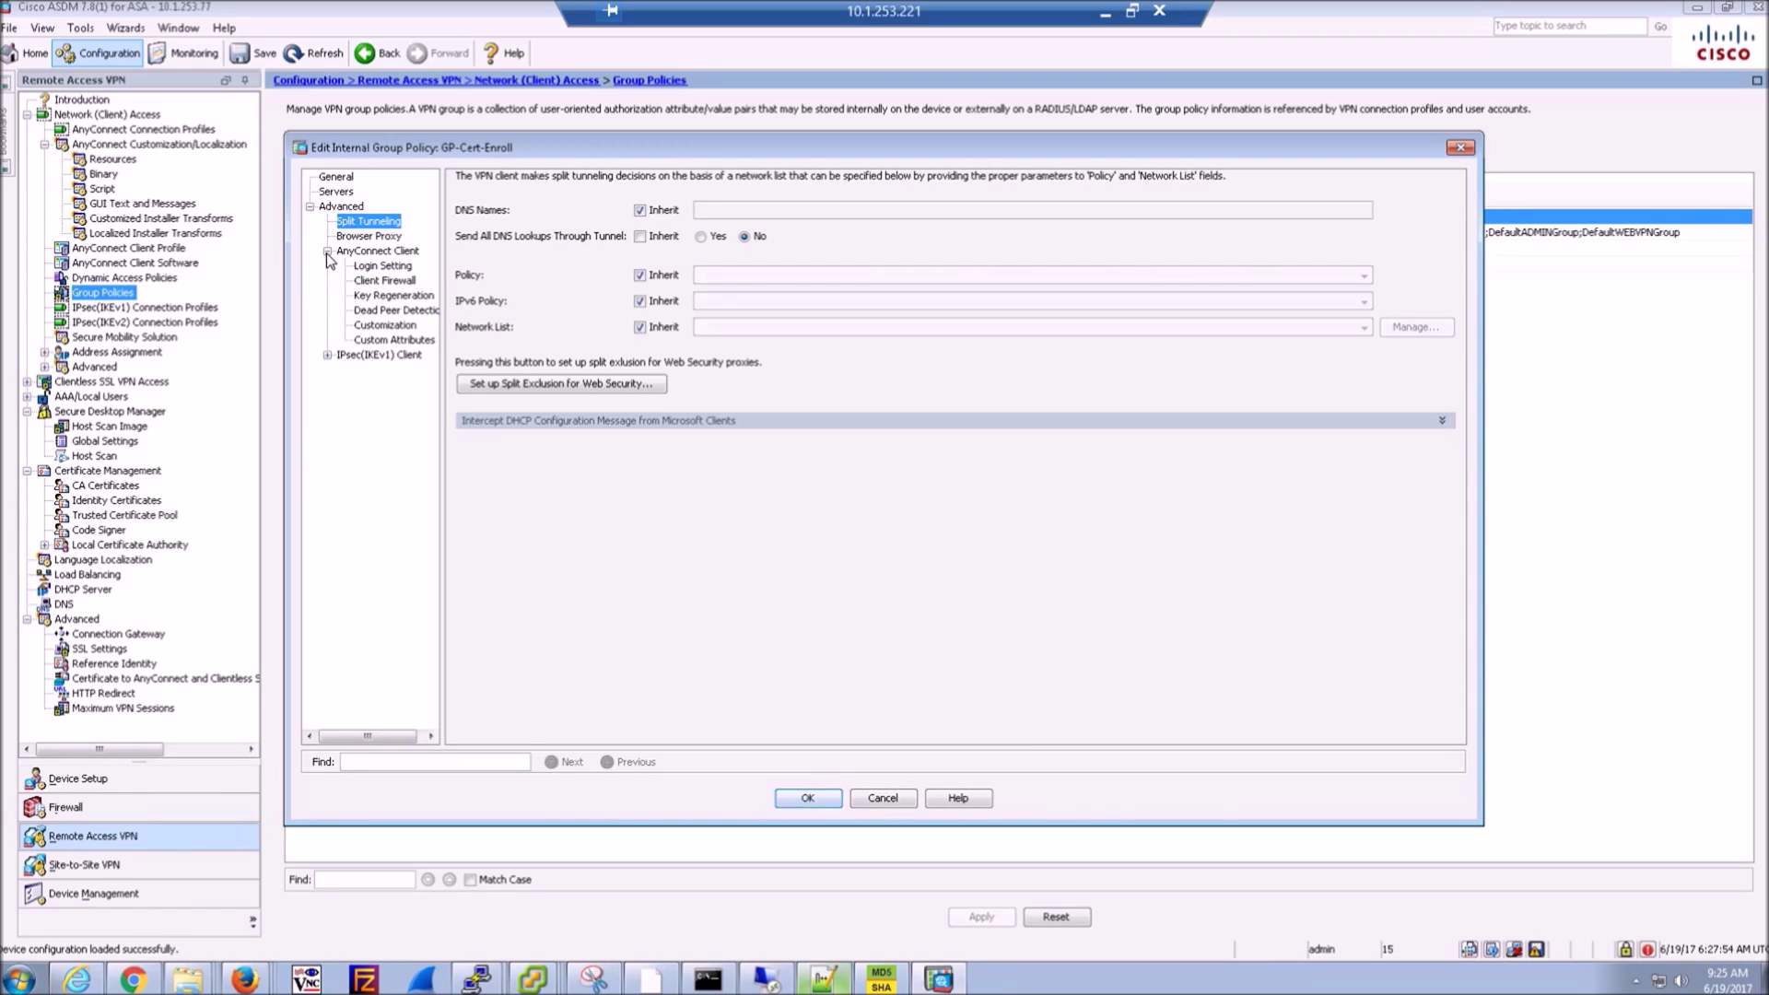
click(383, 256)
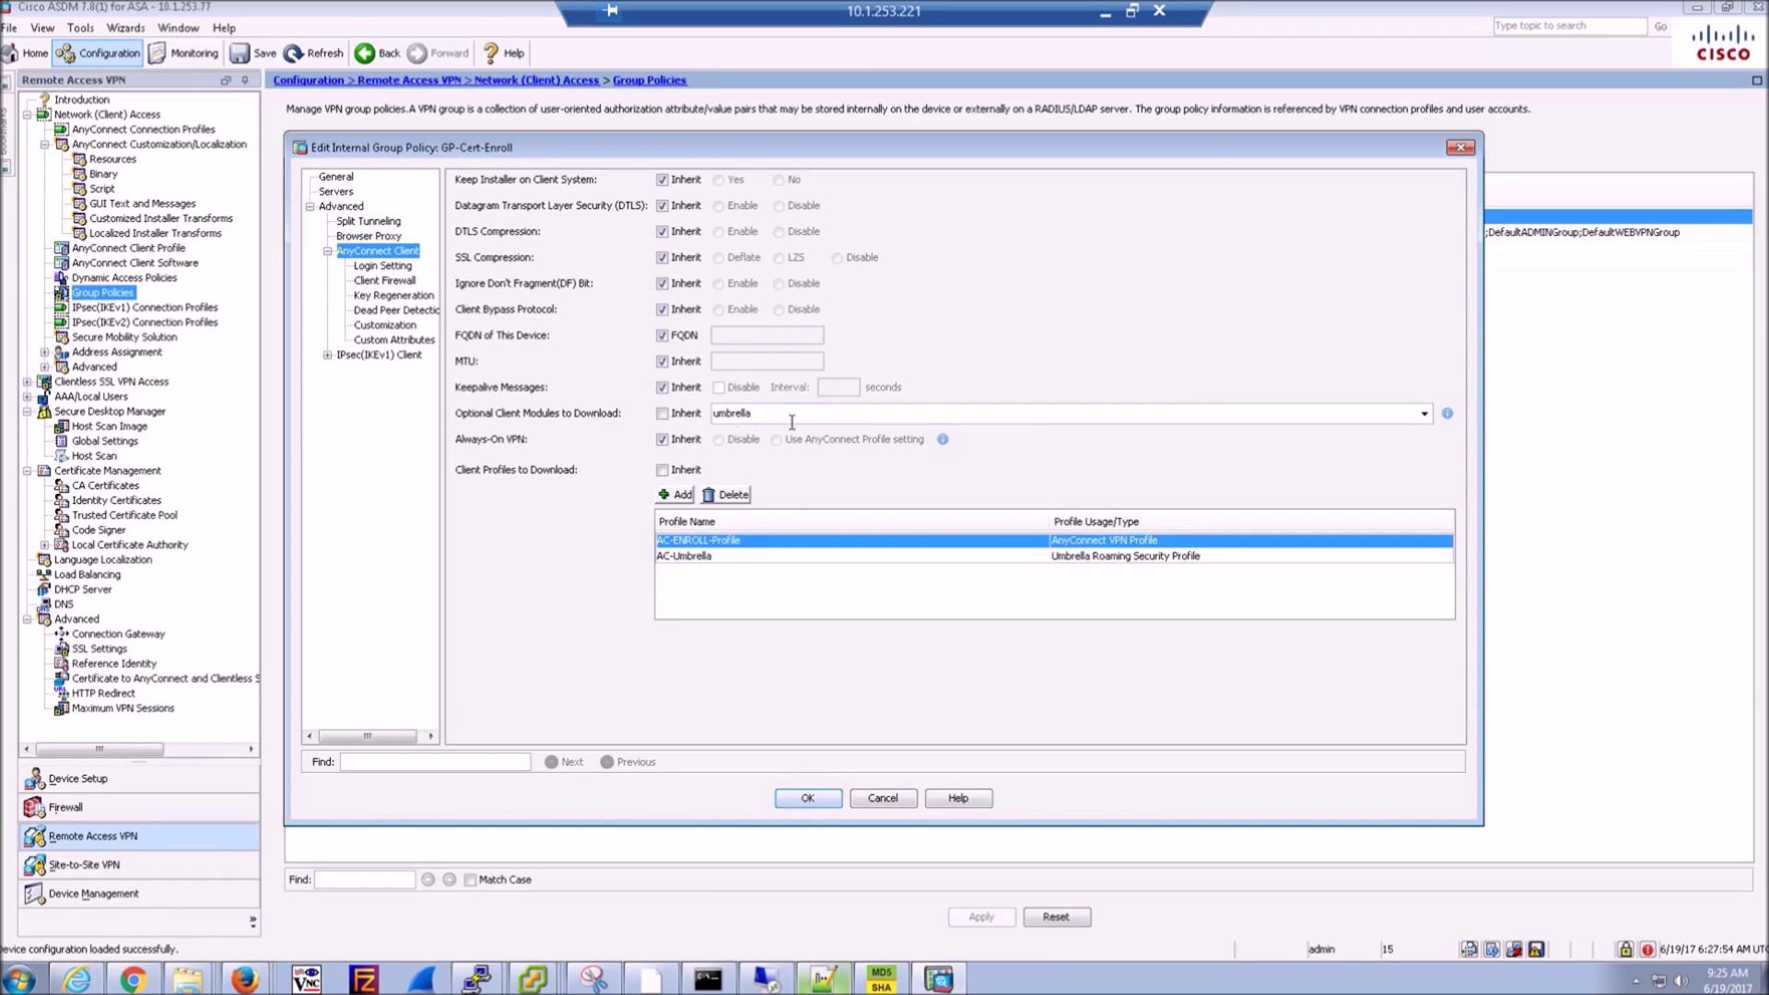
click(715, 556)
click(705, 540)
click(708, 556)
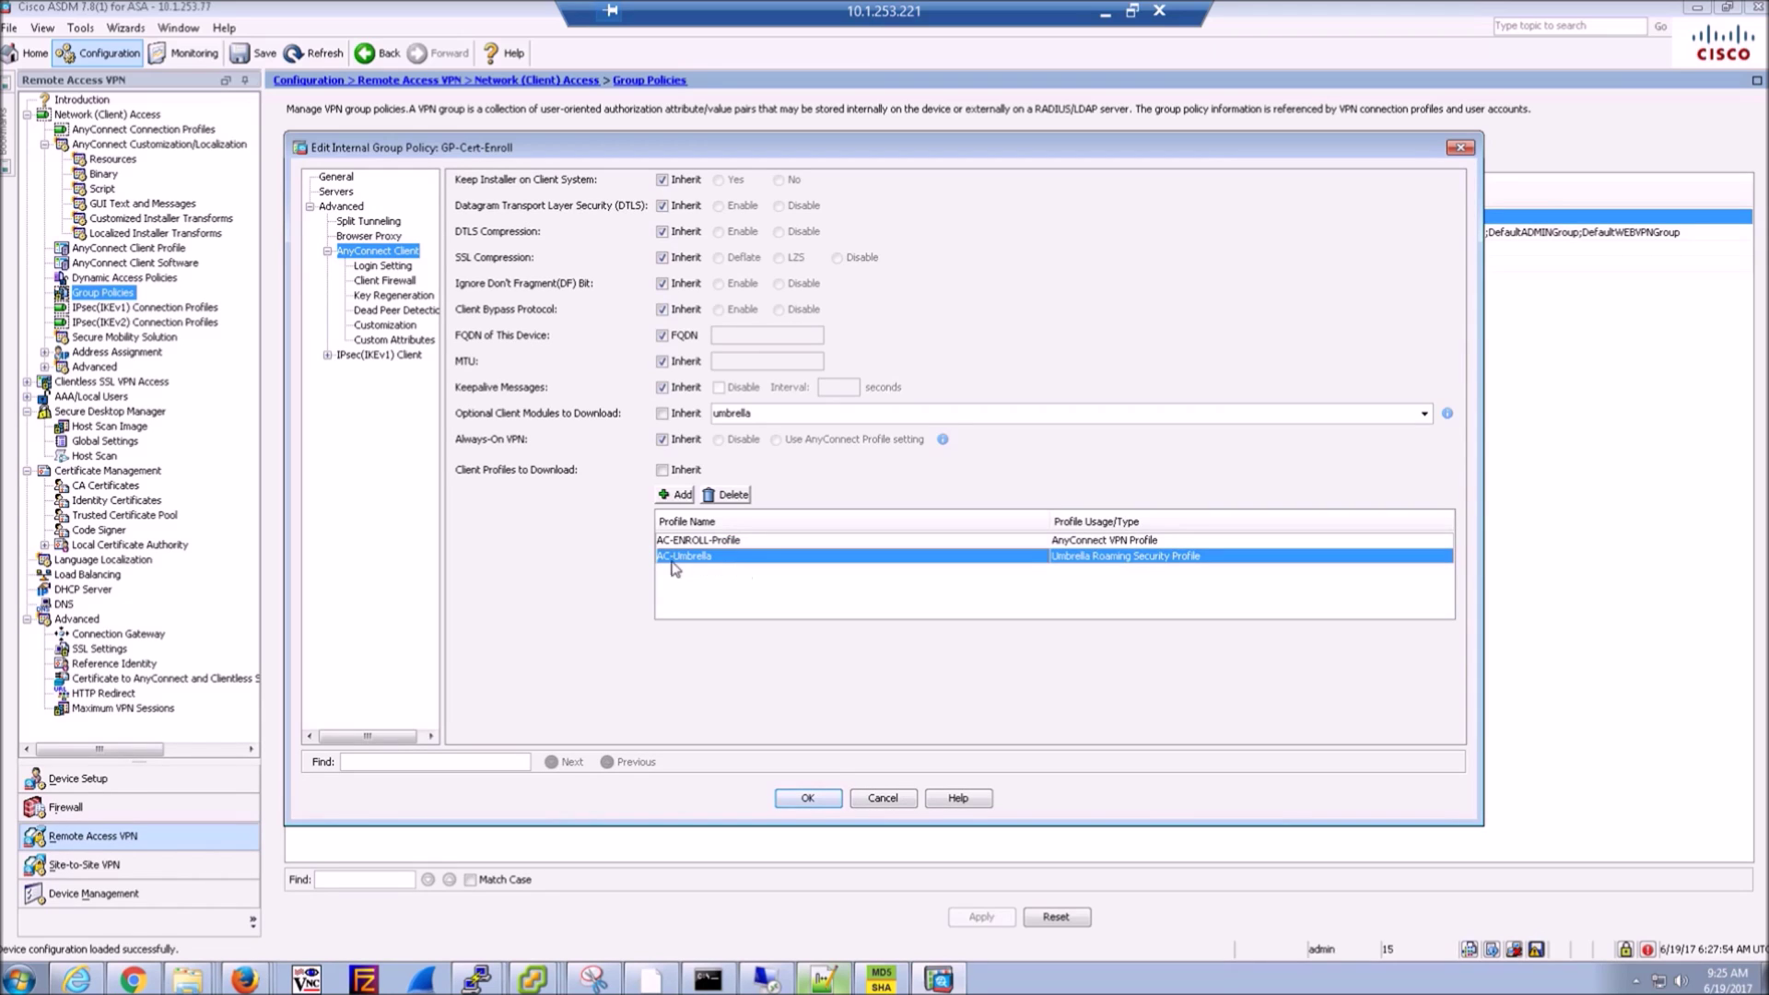
click(885, 804)
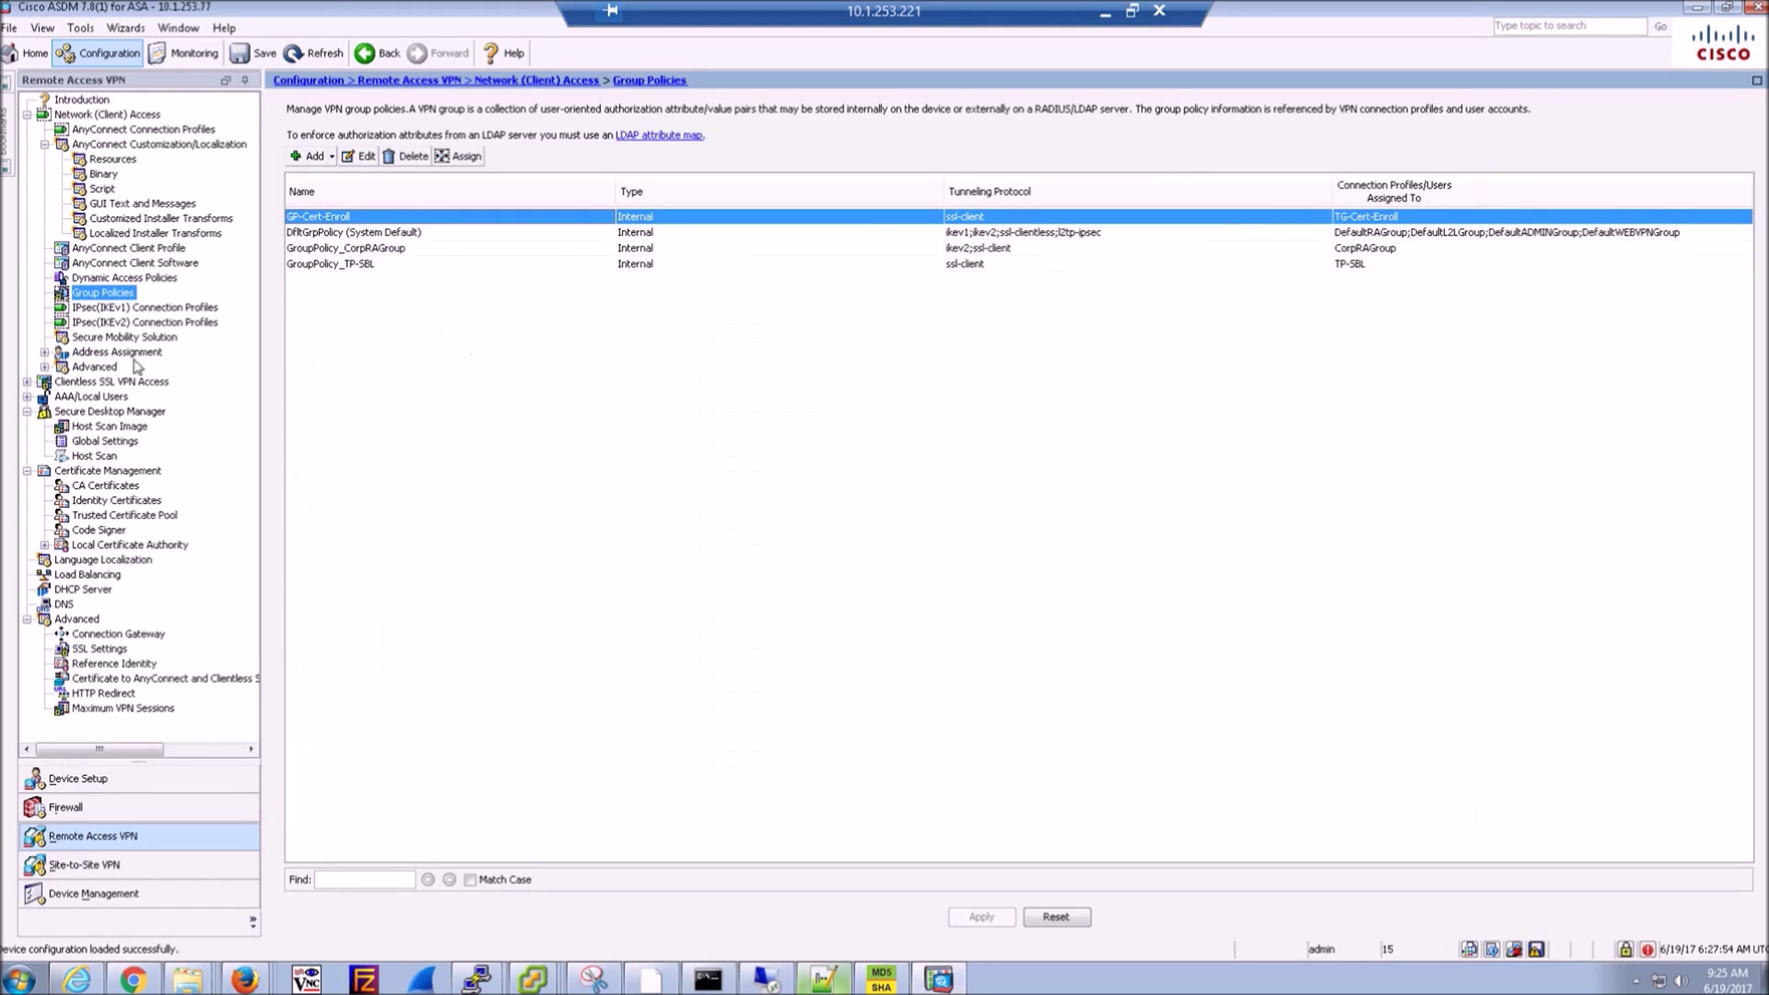
- Start a new AnyConnect client profile with Umbrella Roaming Security Profile as its usage
click(129, 250)
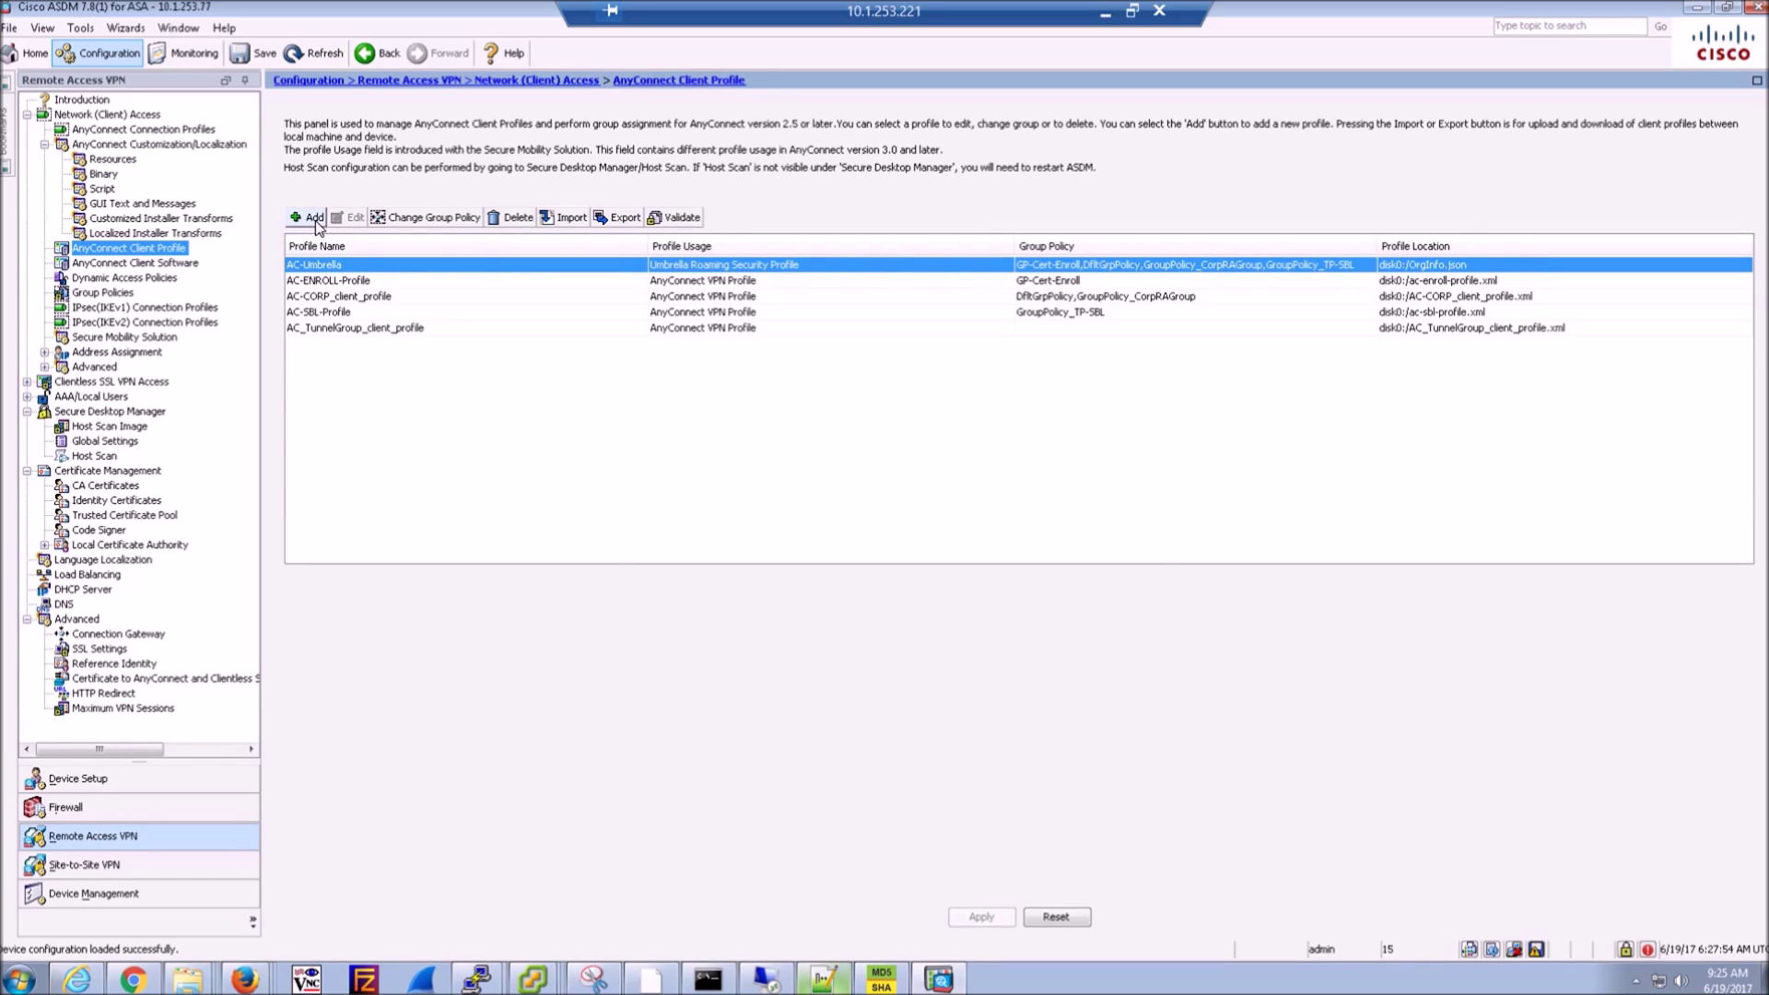
click(313, 219)
click(811, 382)
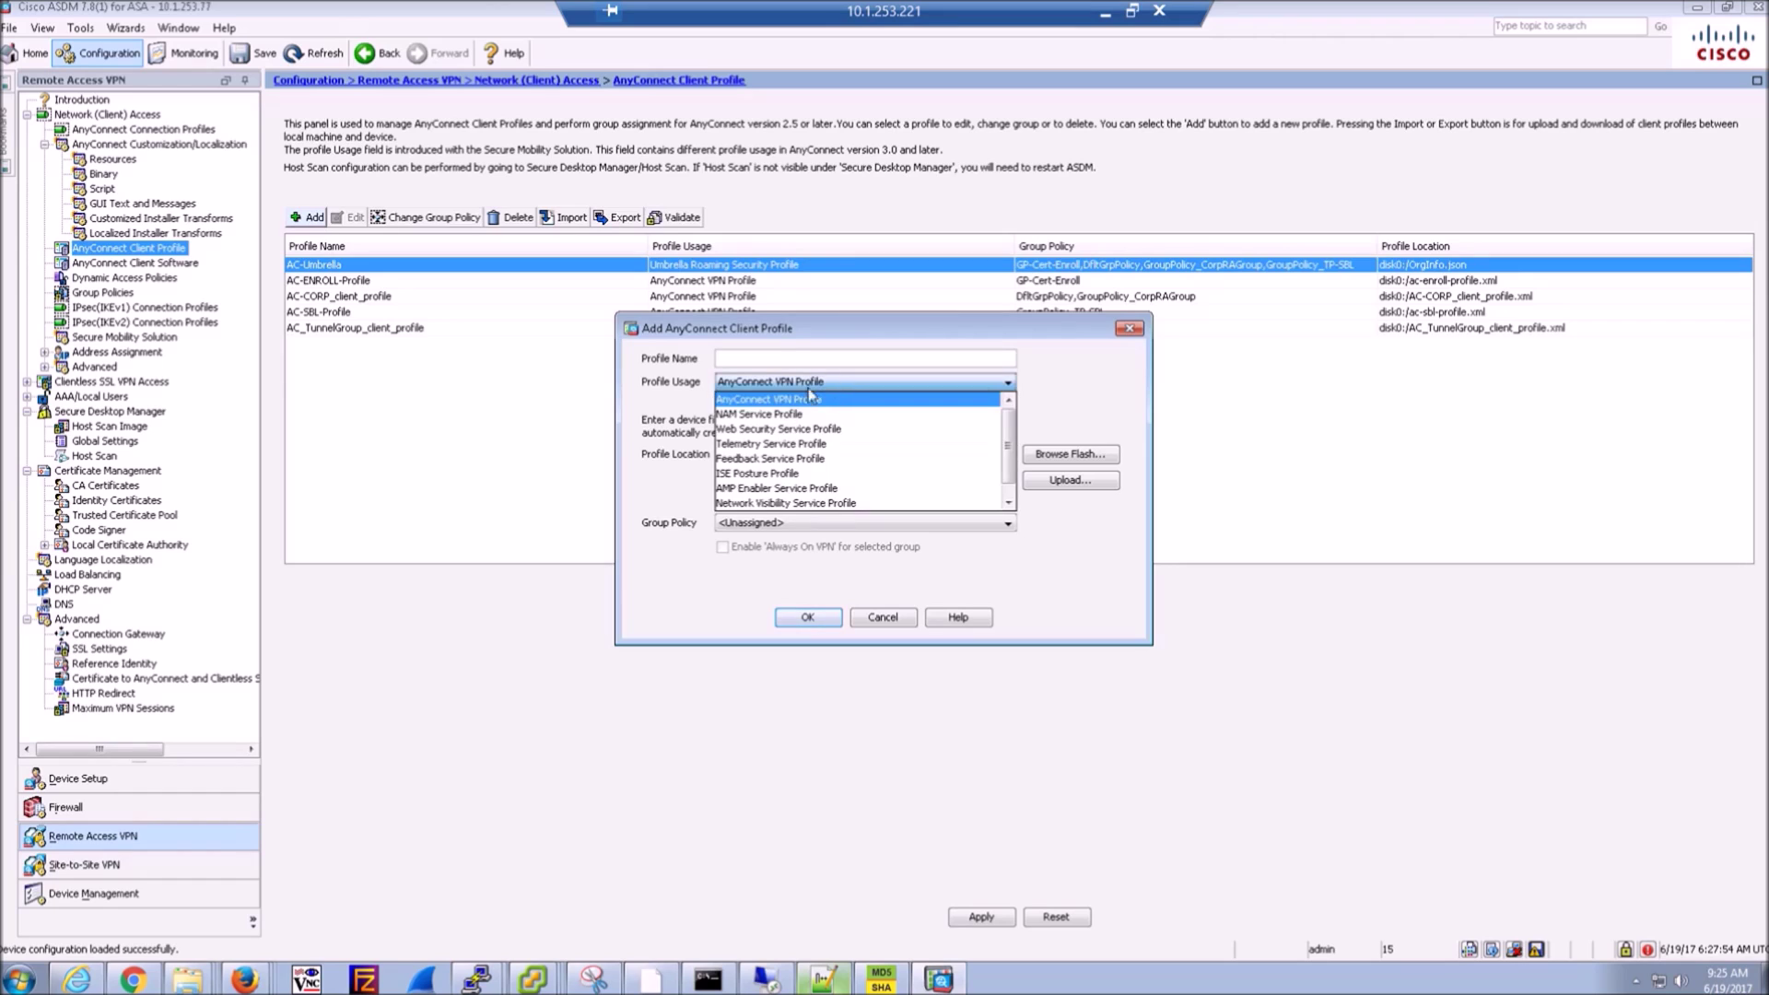
scroll(772, 502, down, 1)
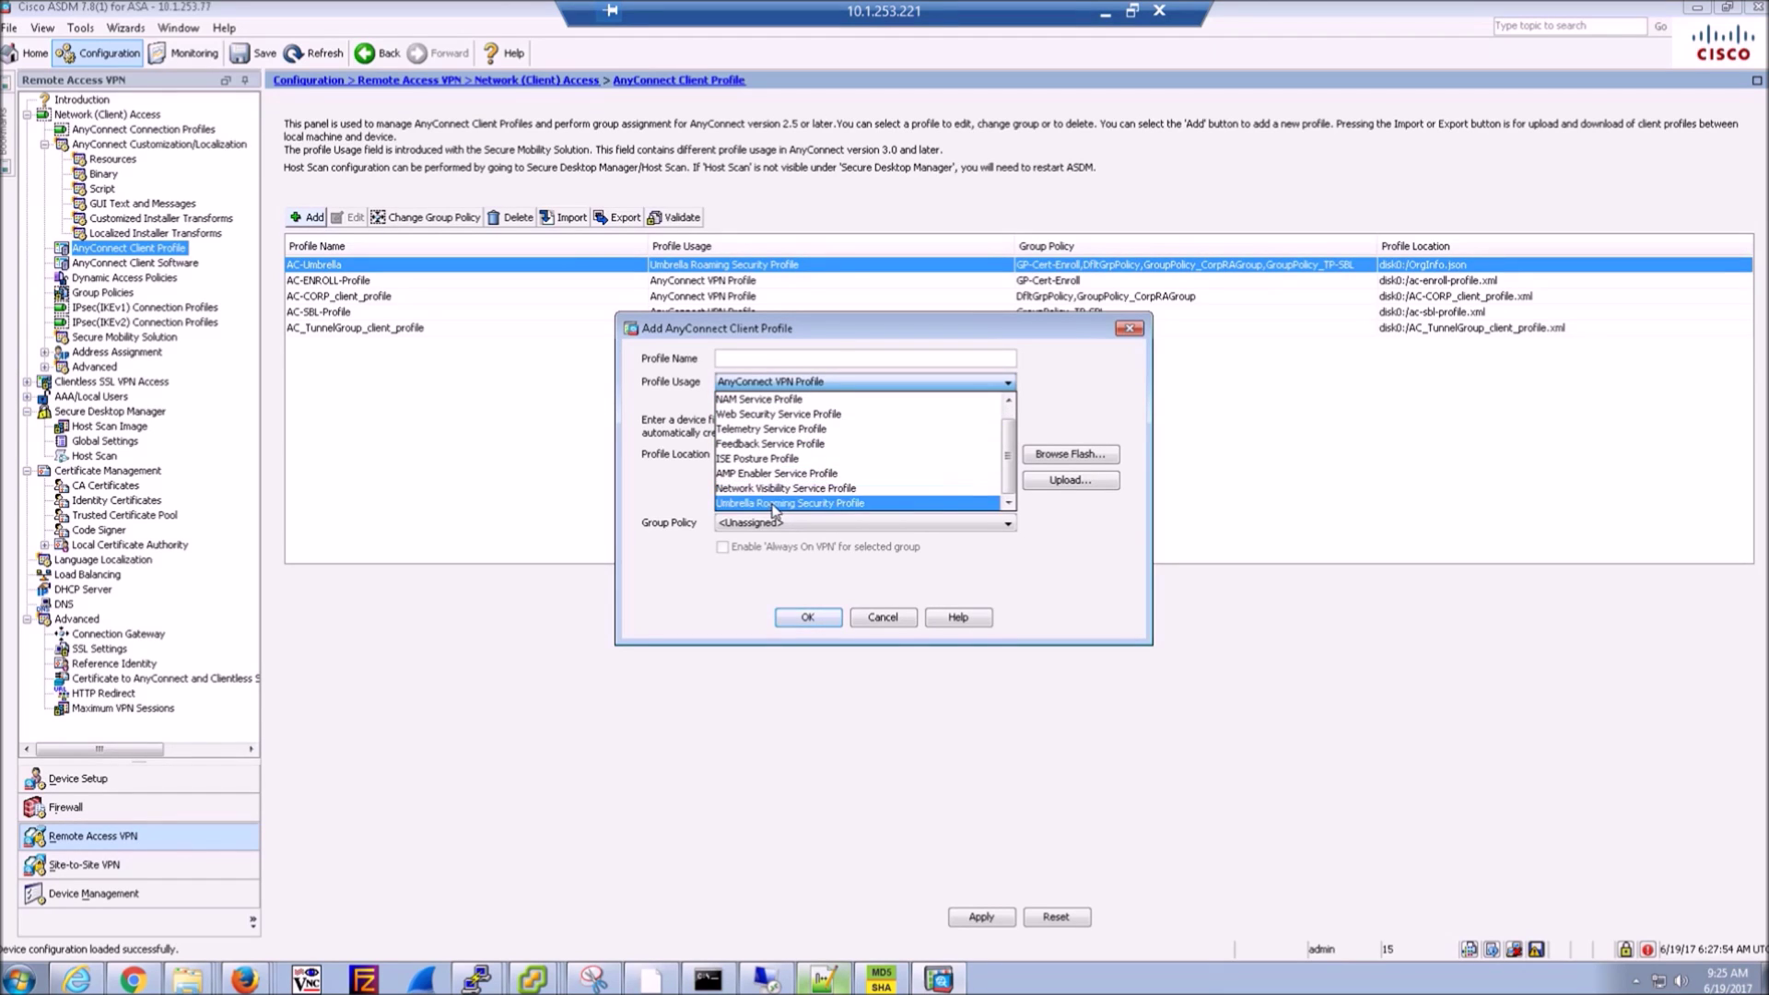
click(773, 503)
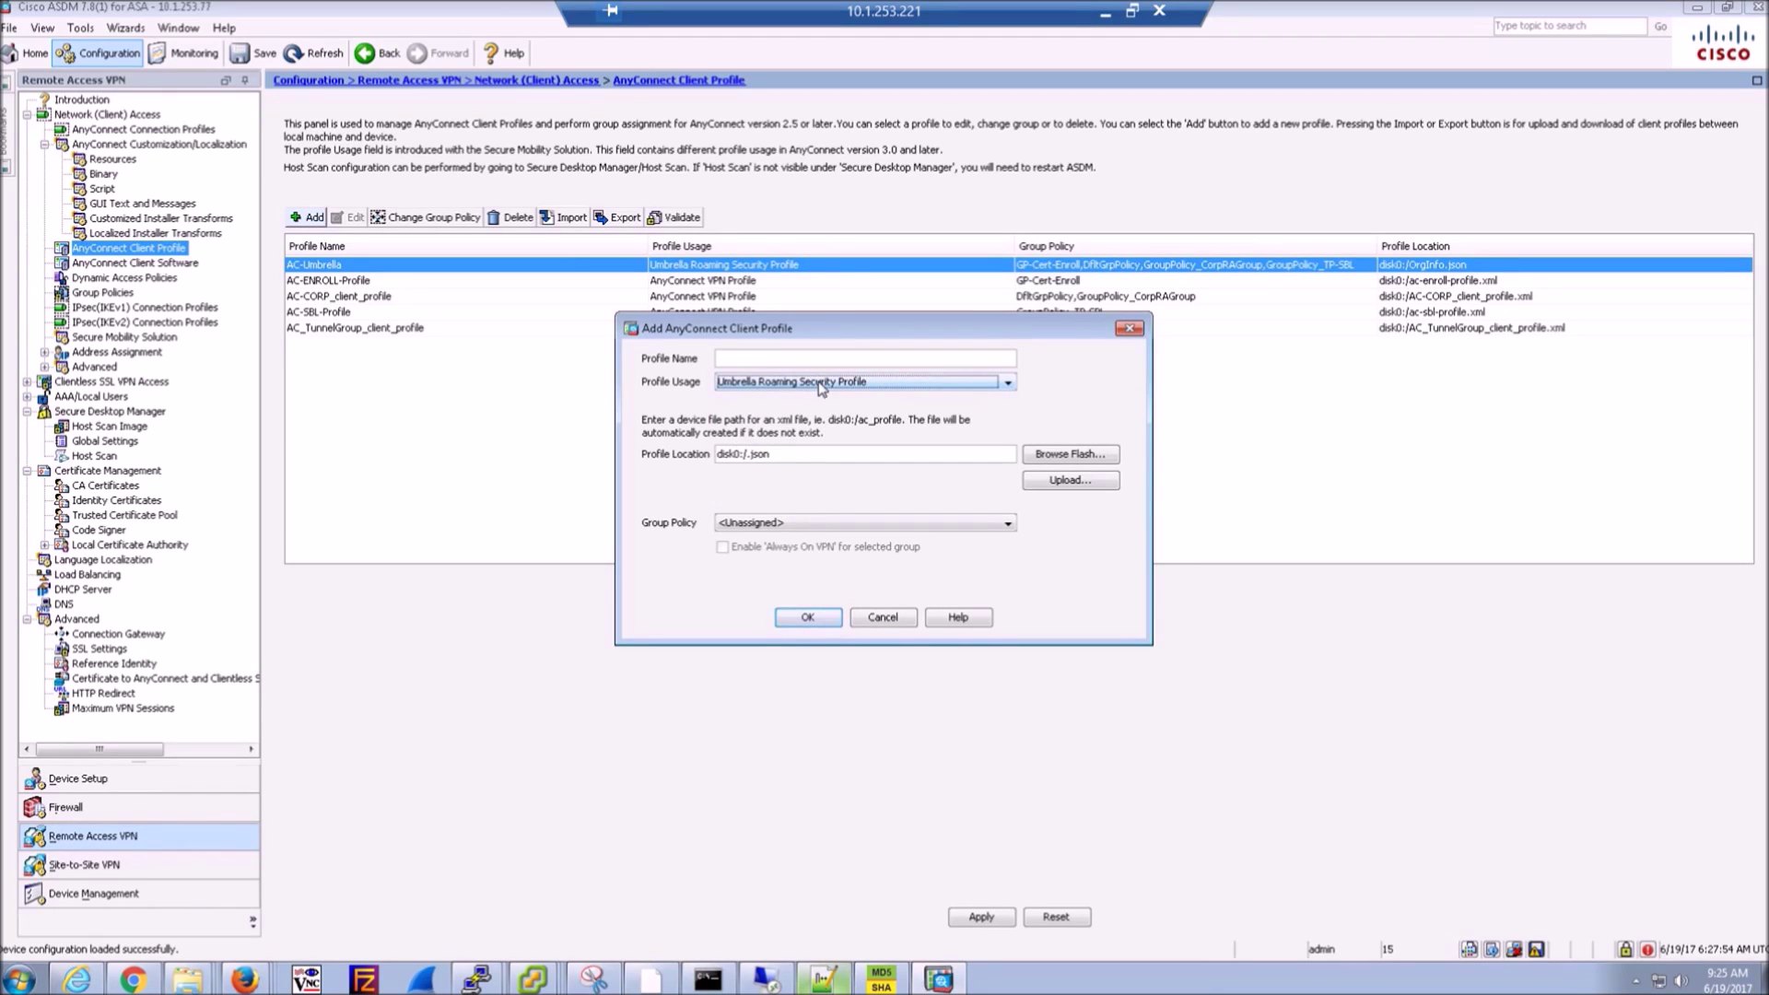
- Browse flash to OrgInfo.json, then cancel both the file browser and the new profile
click(1060, 456)
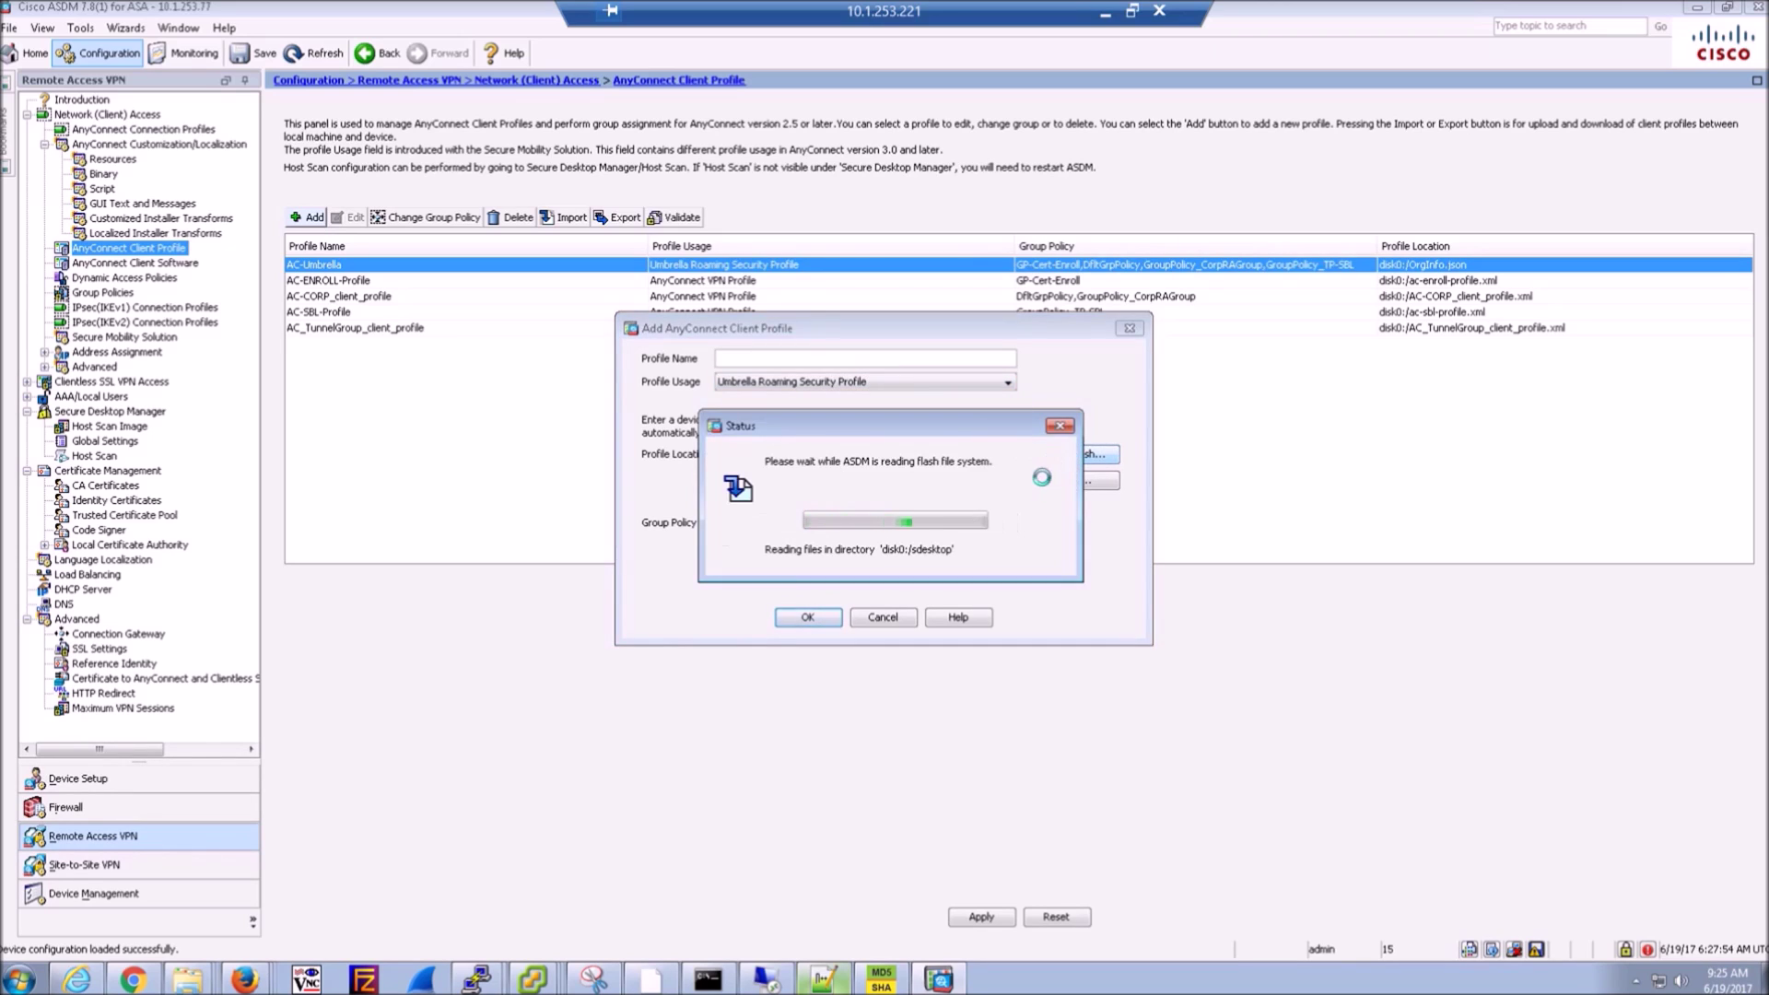
click(814, 580)
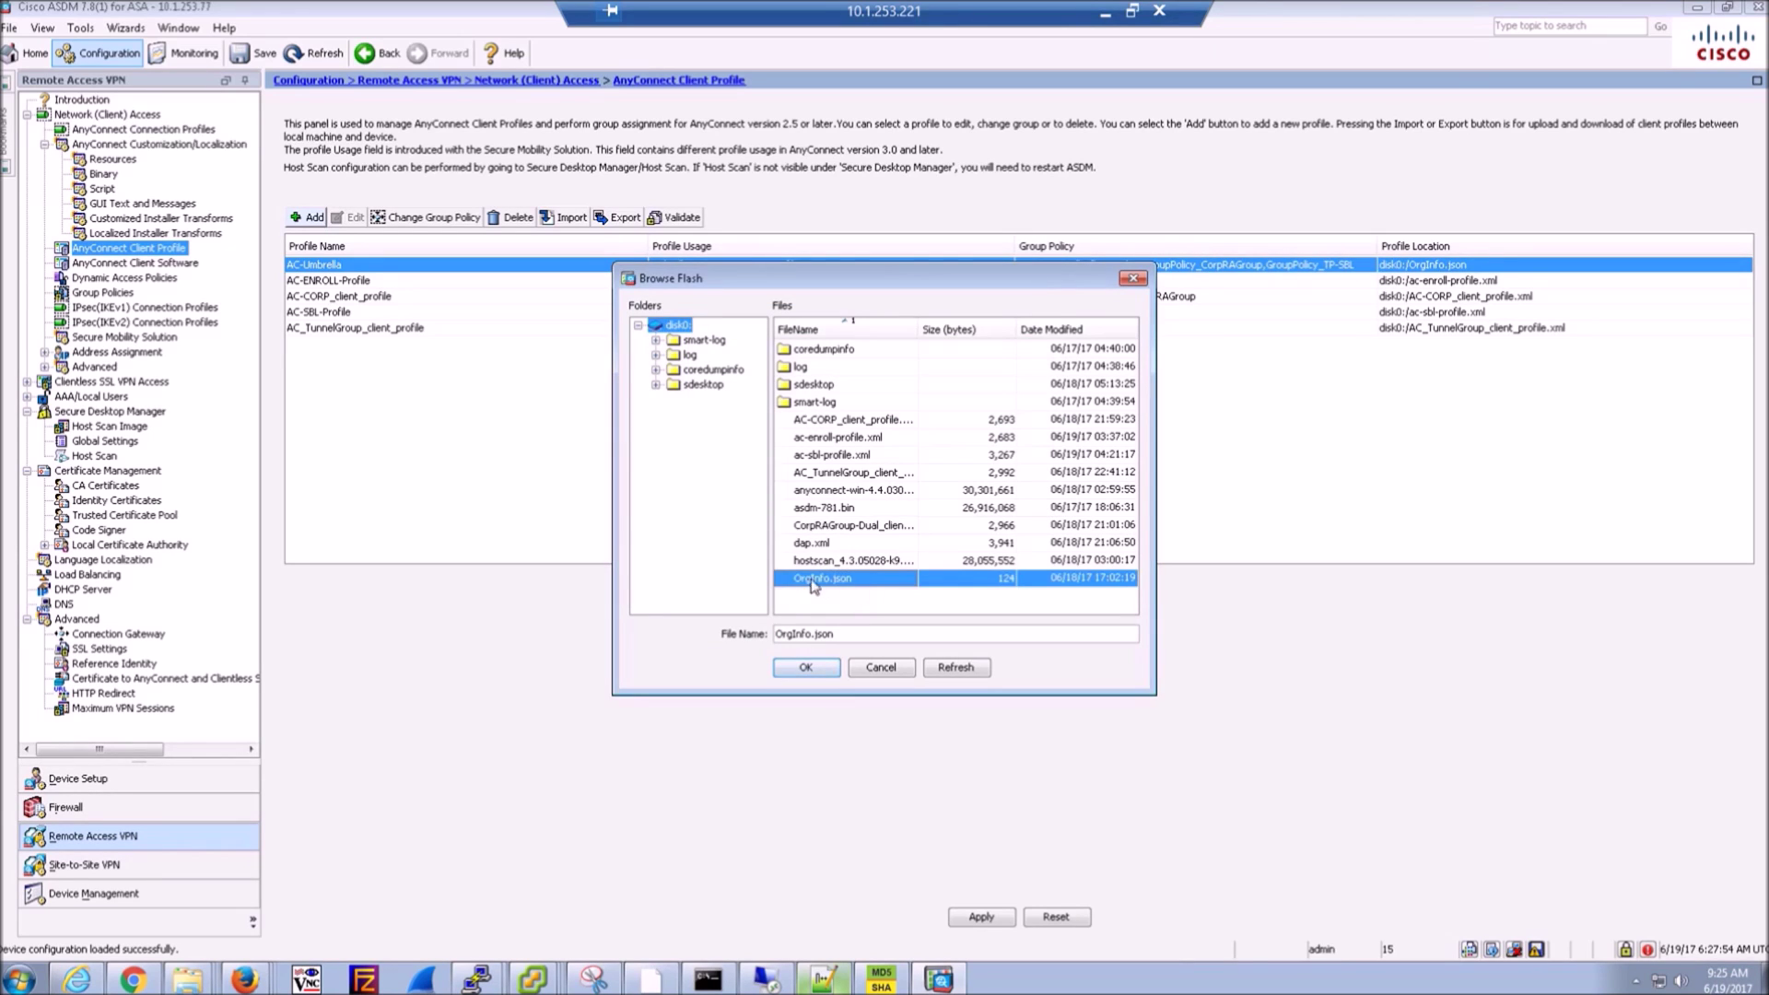
click(890, 669)
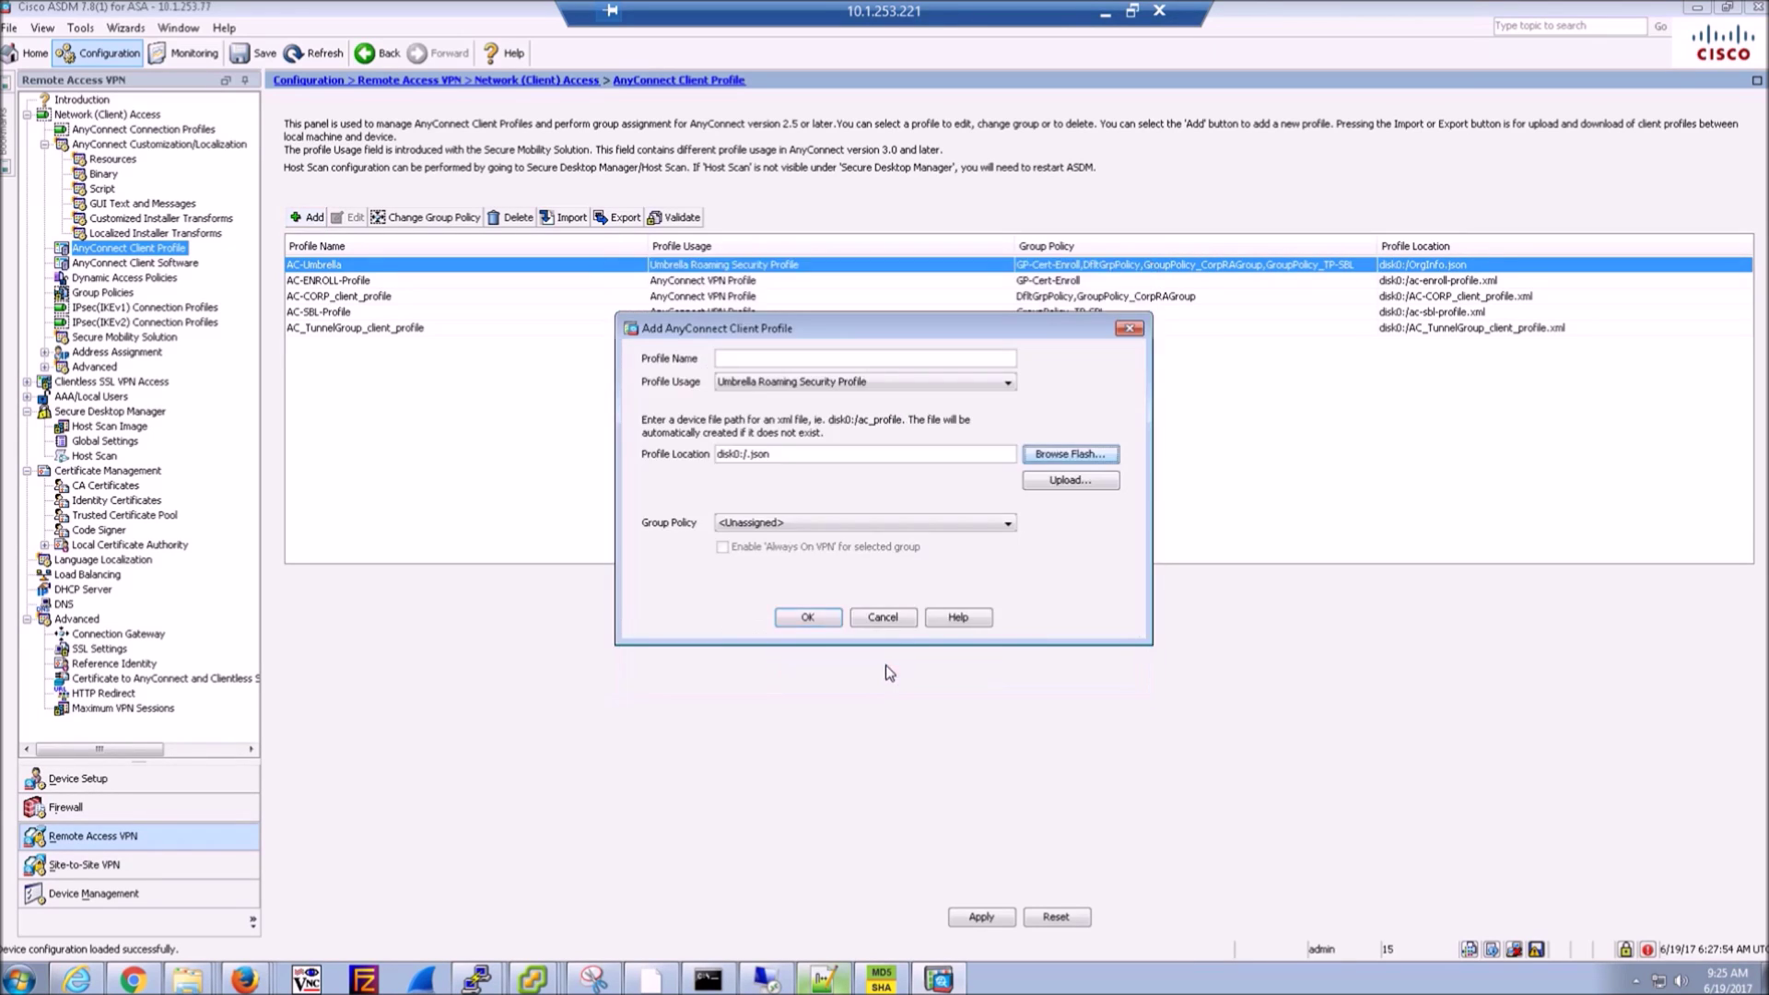
click(888, 623)
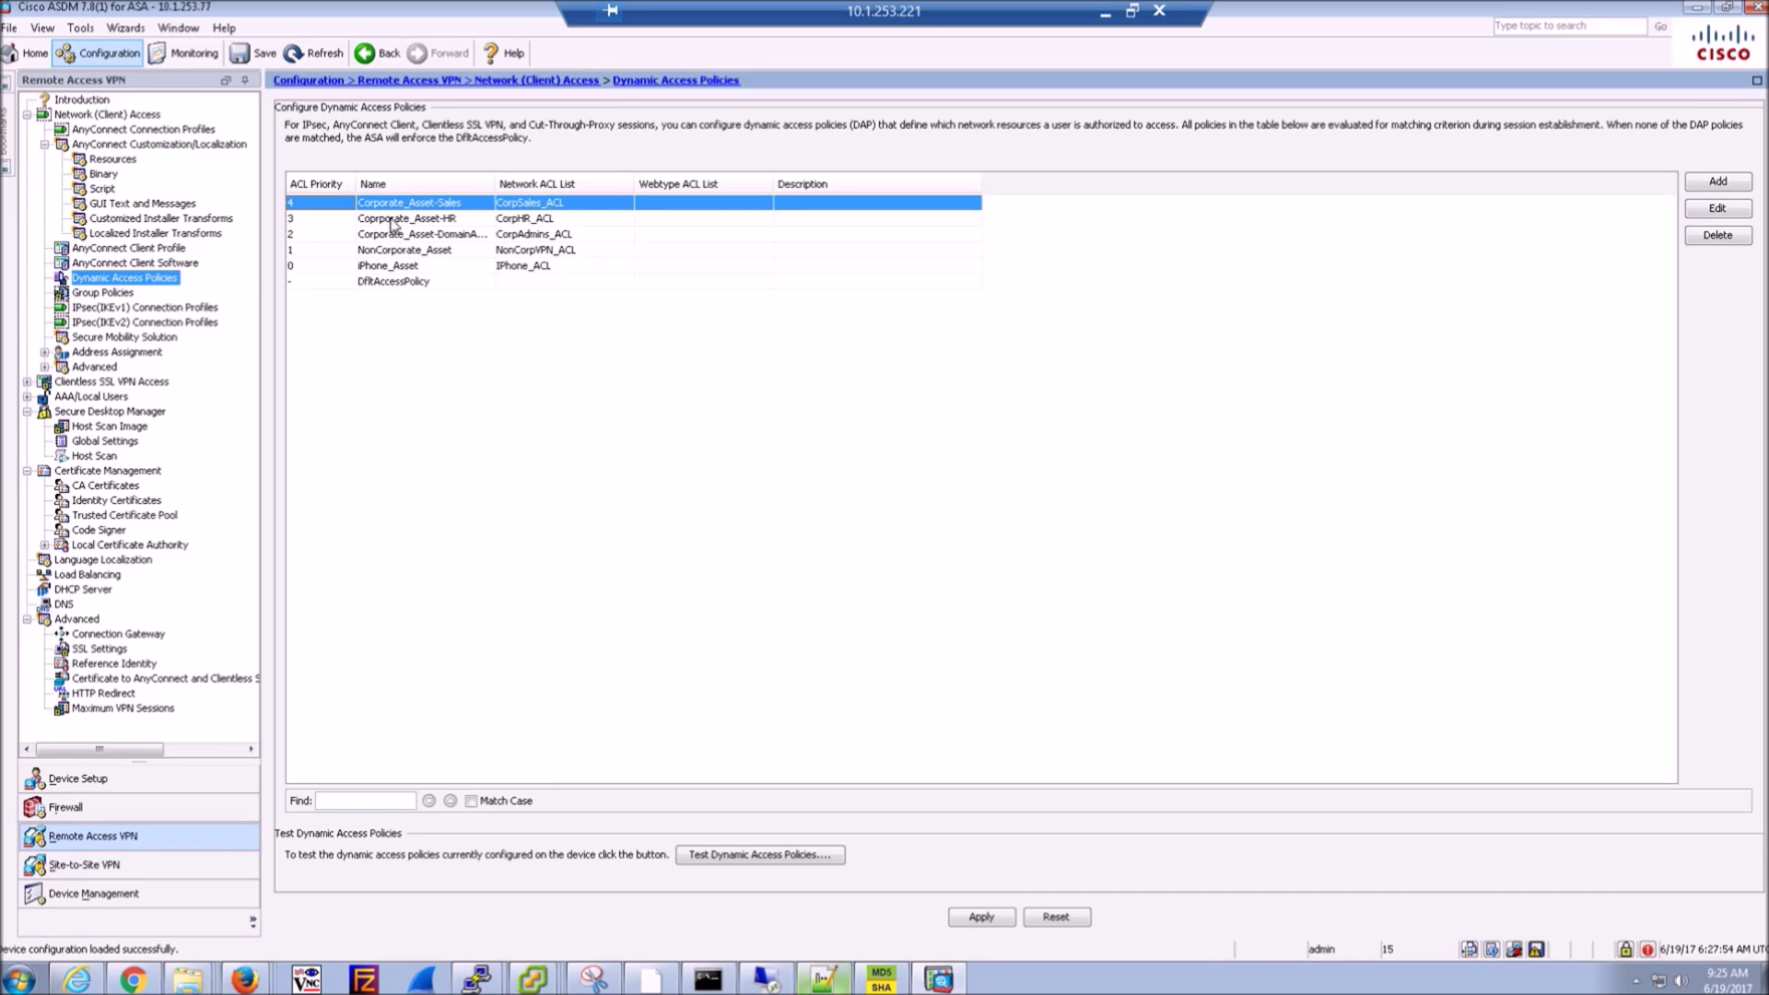
- Open the iPhone_Asset policy's Network ACL Filters management and inspect the IPhone_ACL group
double_click(397, 268)
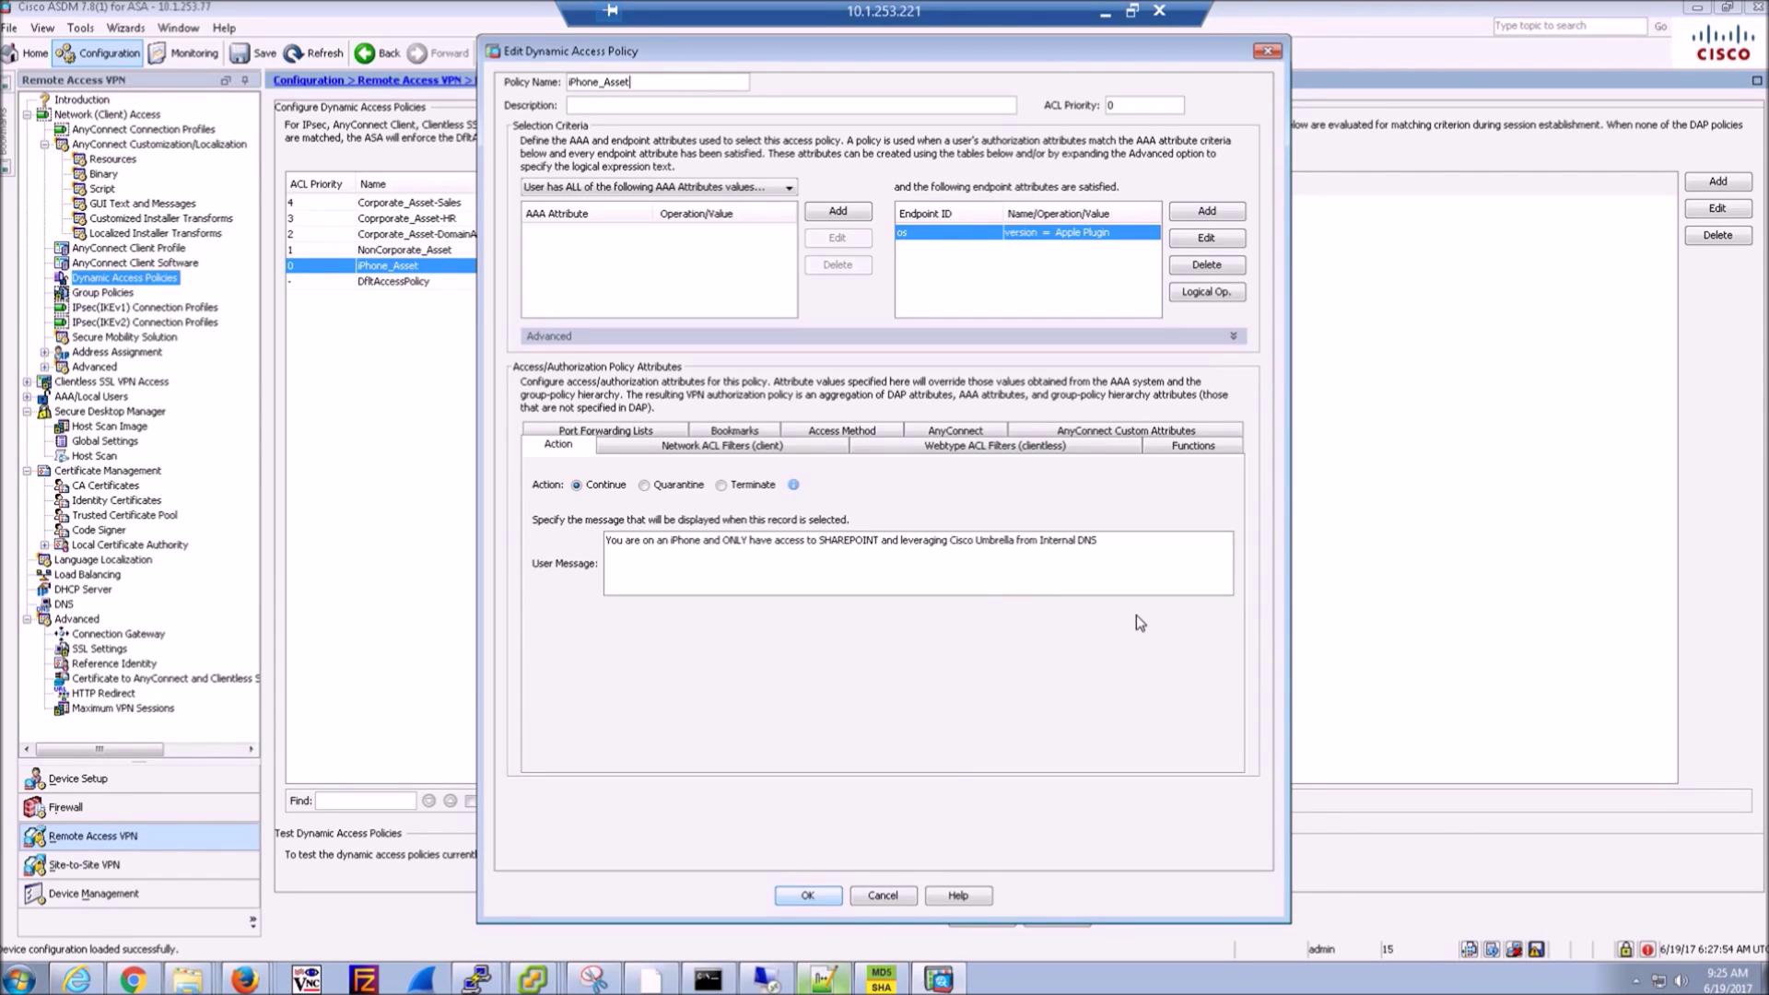
click(704, 449)
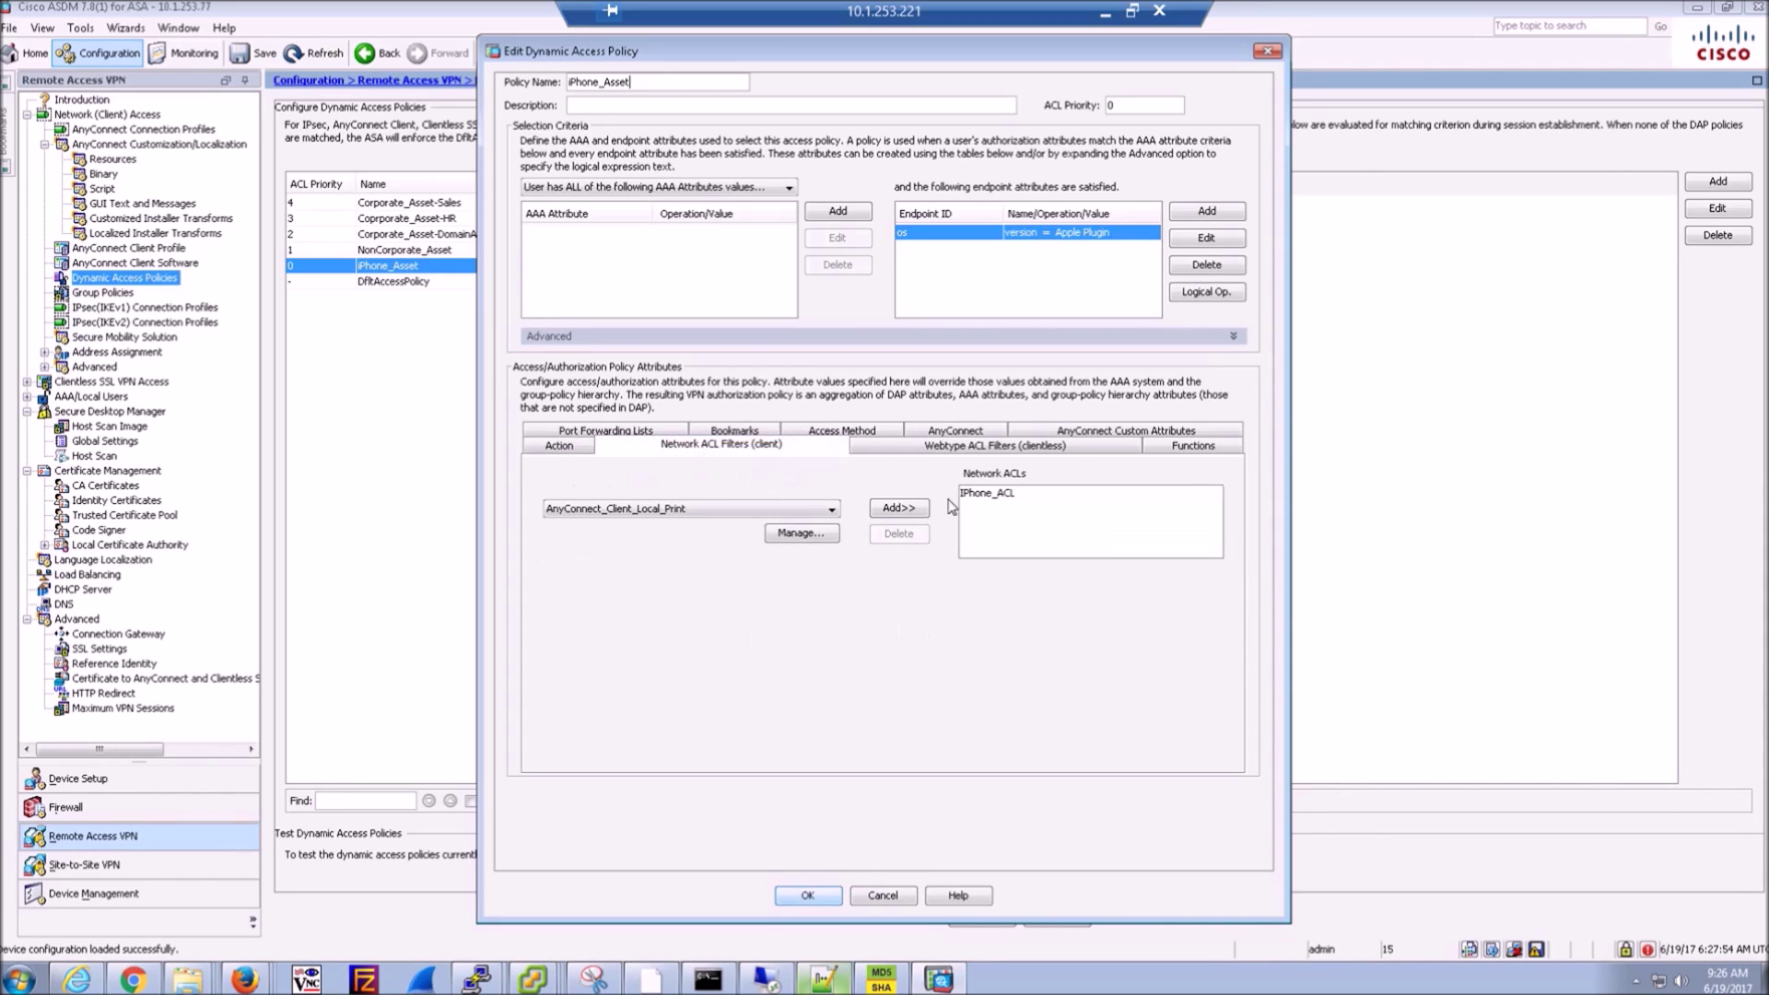
click(816, 538)
scroll(604, 511, down, 3)
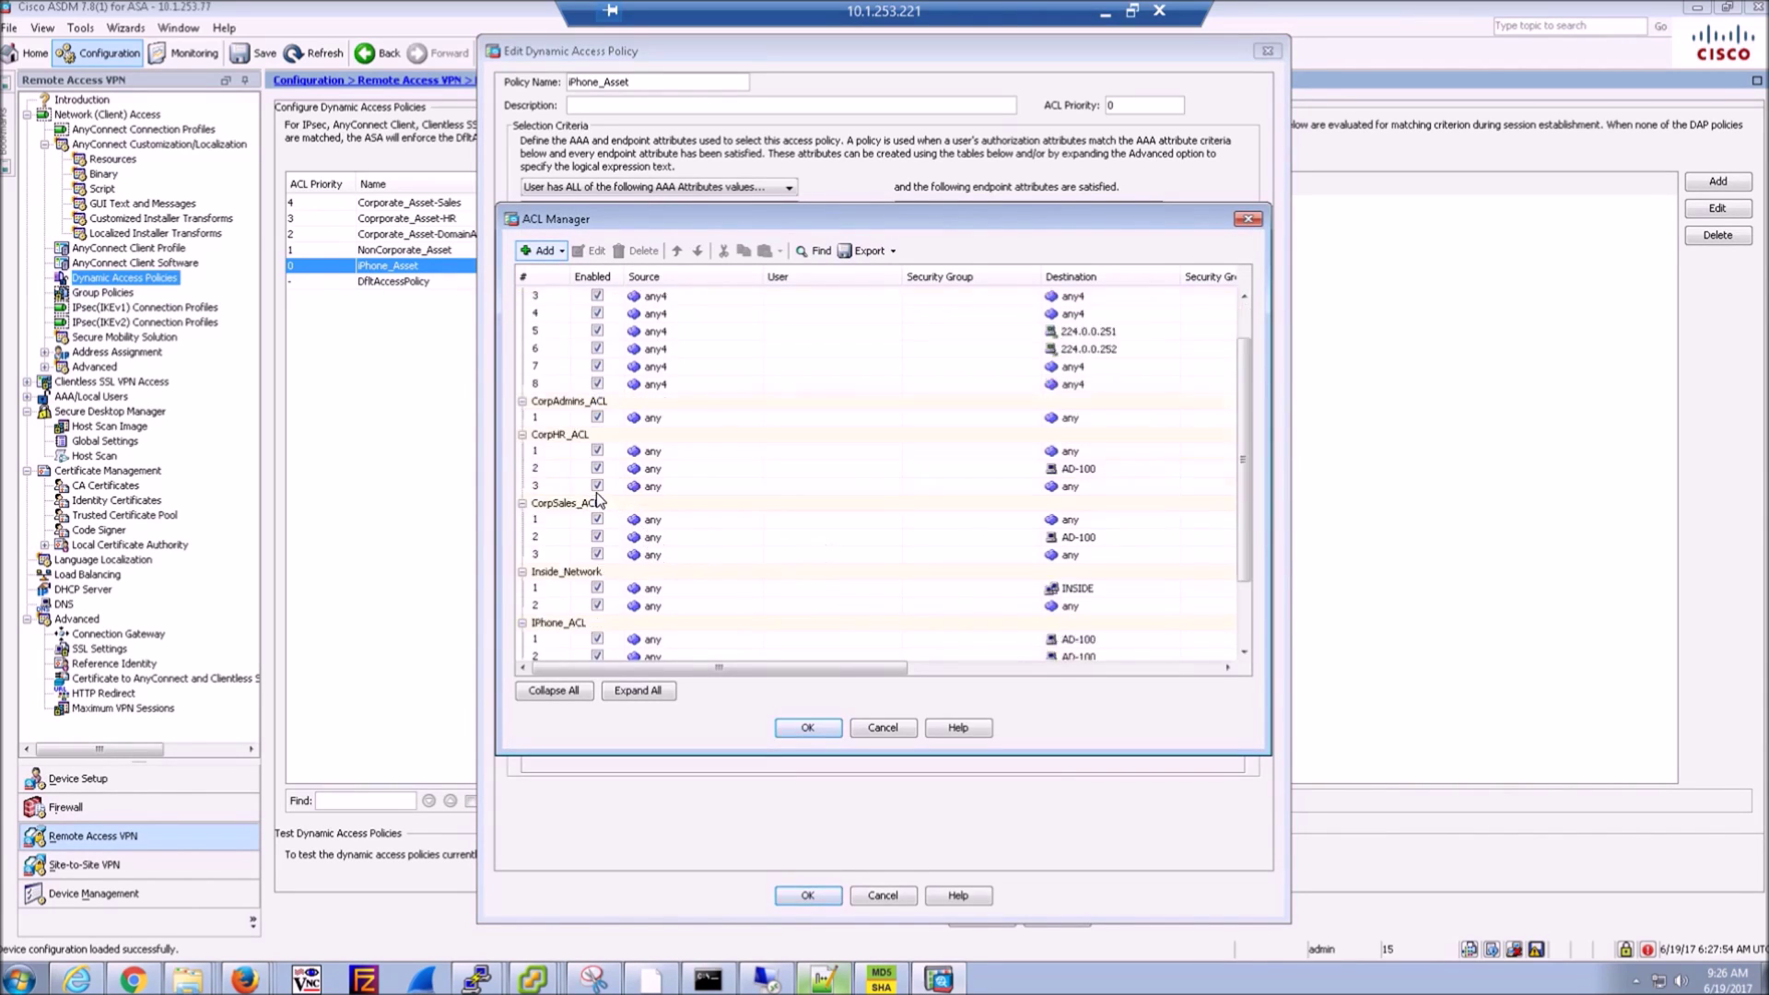
double_click(560, 533)
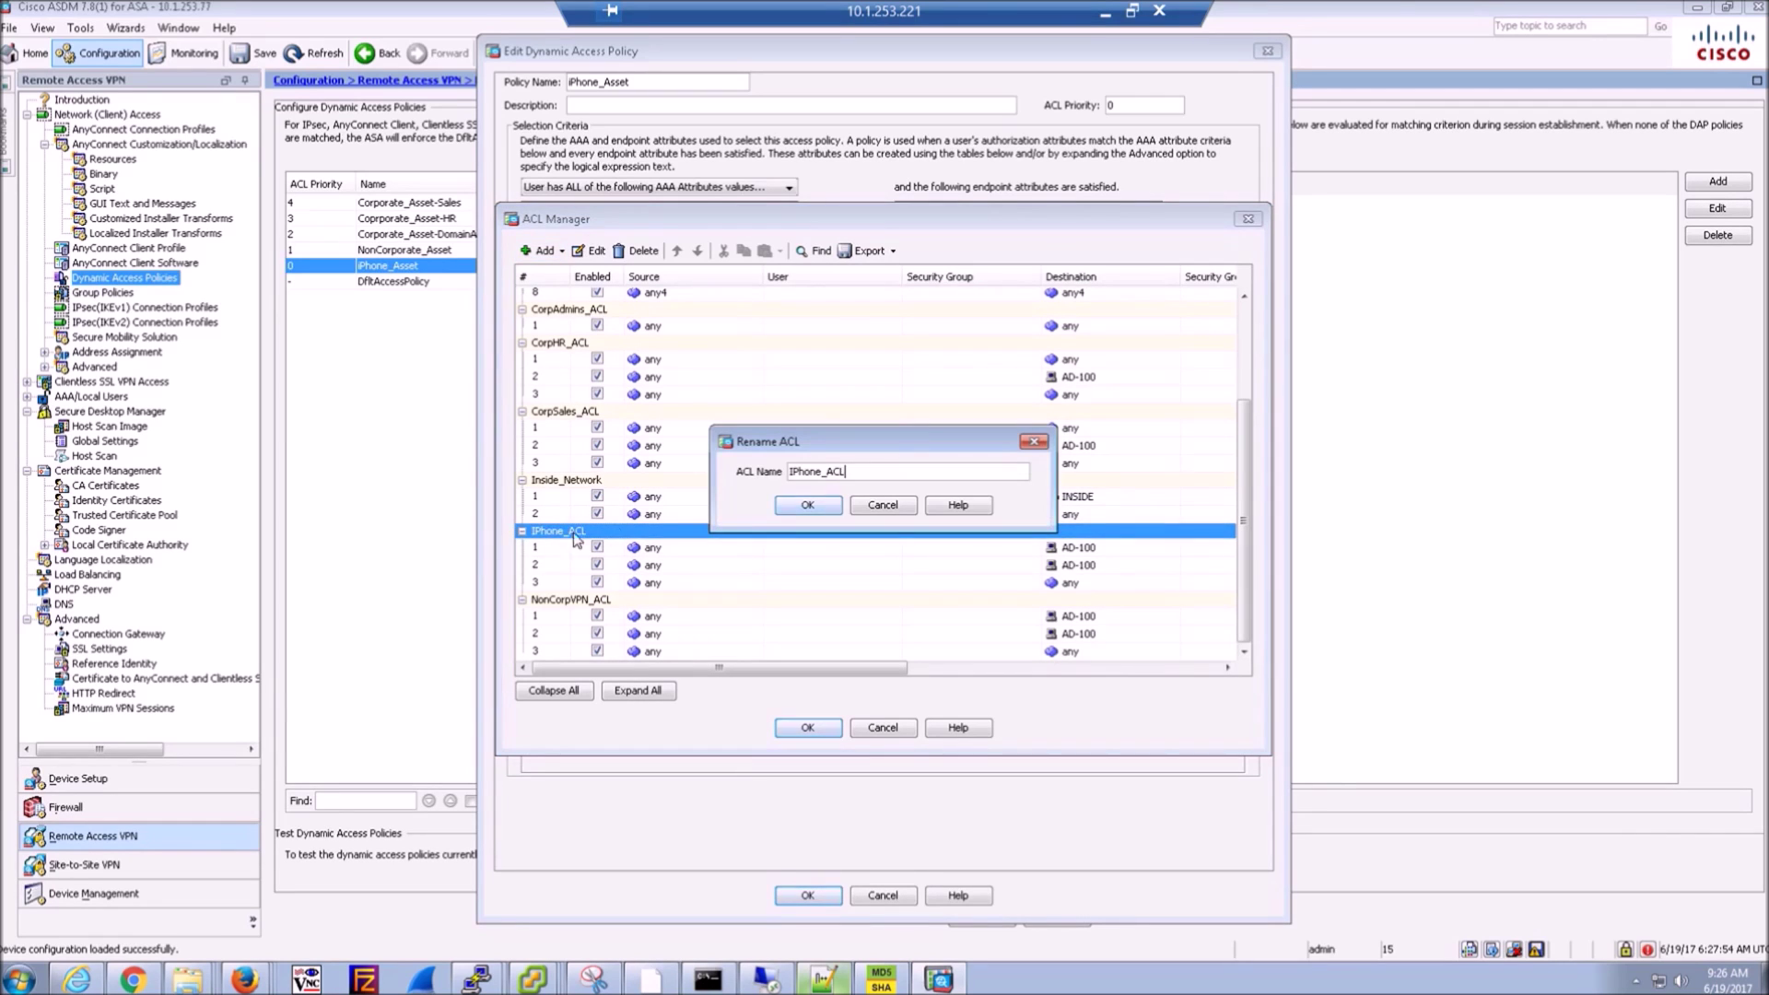
click(875, 505)
- Inspect the three IPhone_ACL rules, then cancel out of every dialog unchanged
double_click(802, 547)
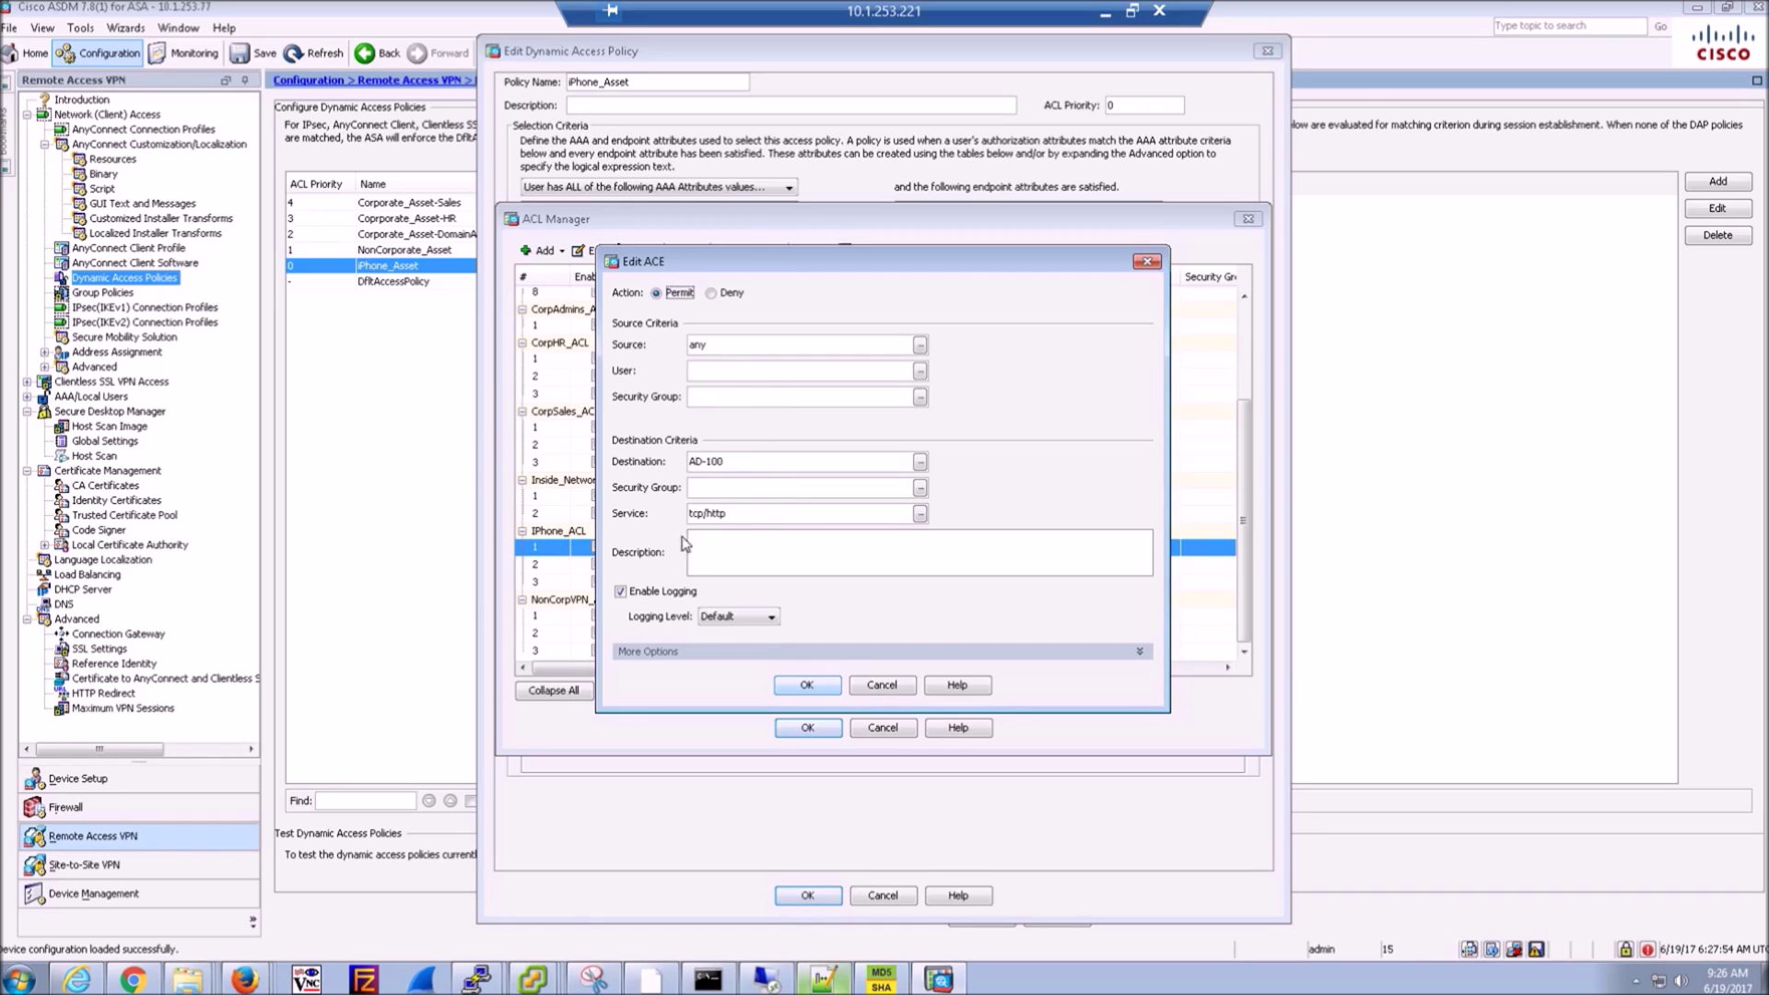
click(888, 689)
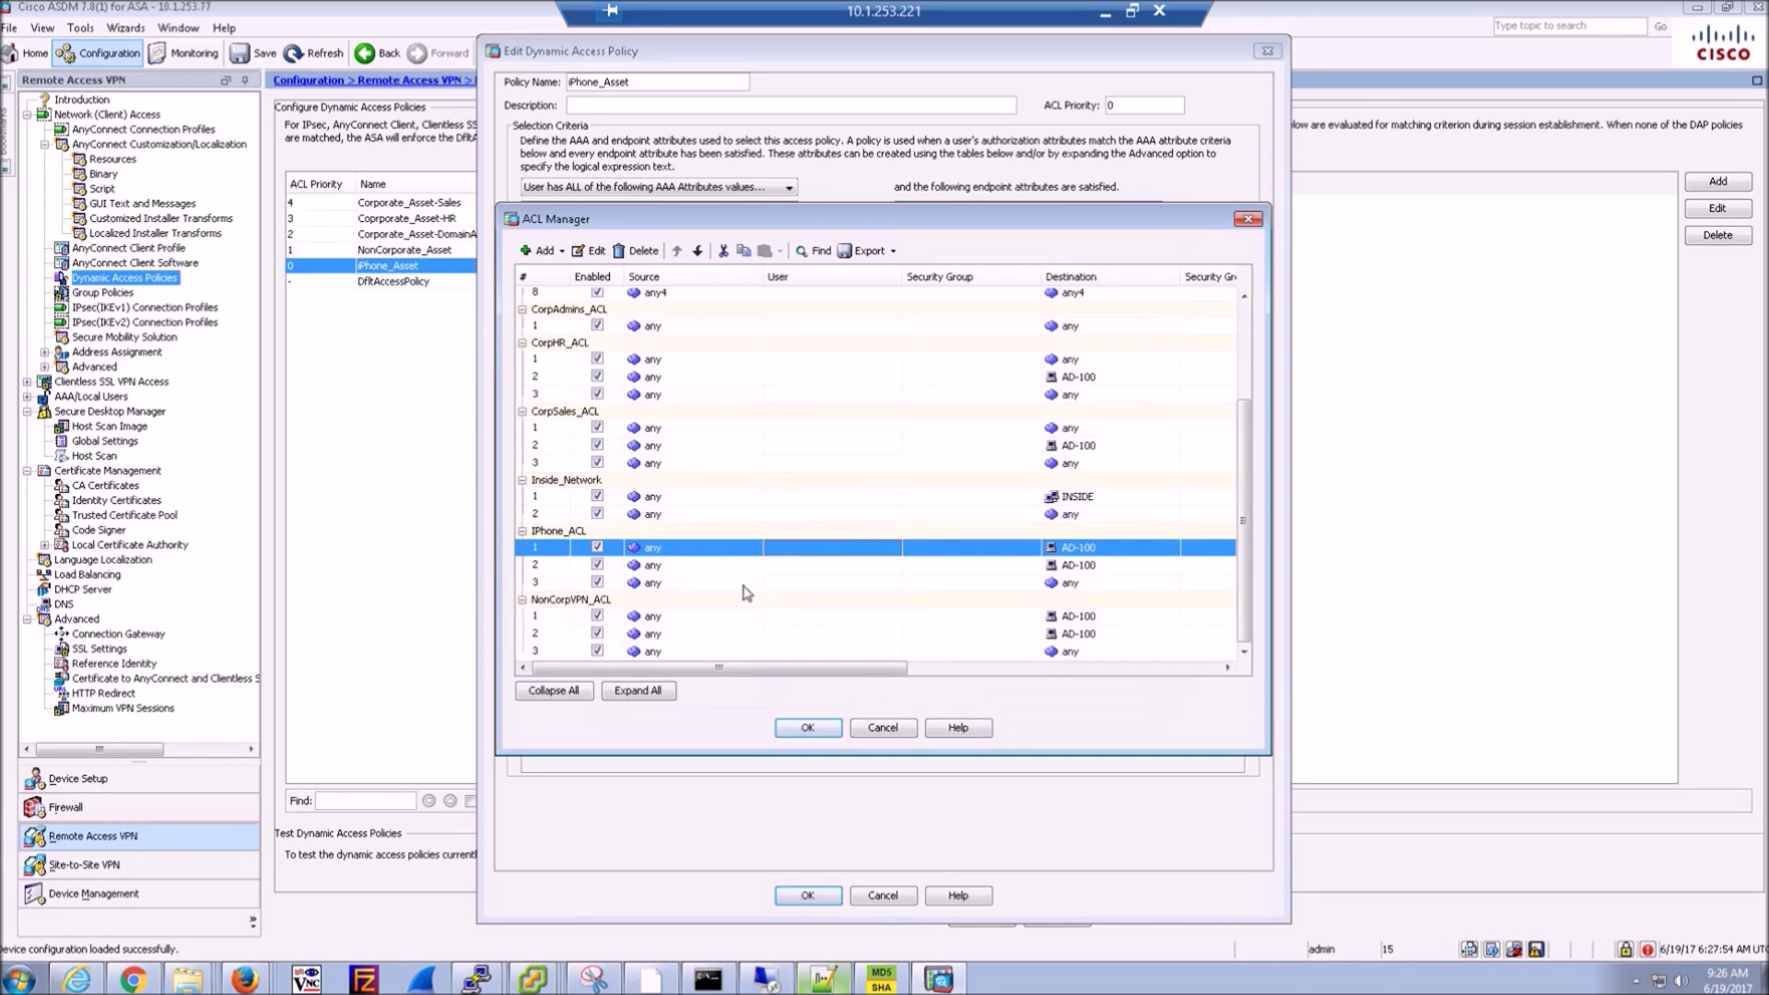
click(733, 568)
double_click(736, 573)
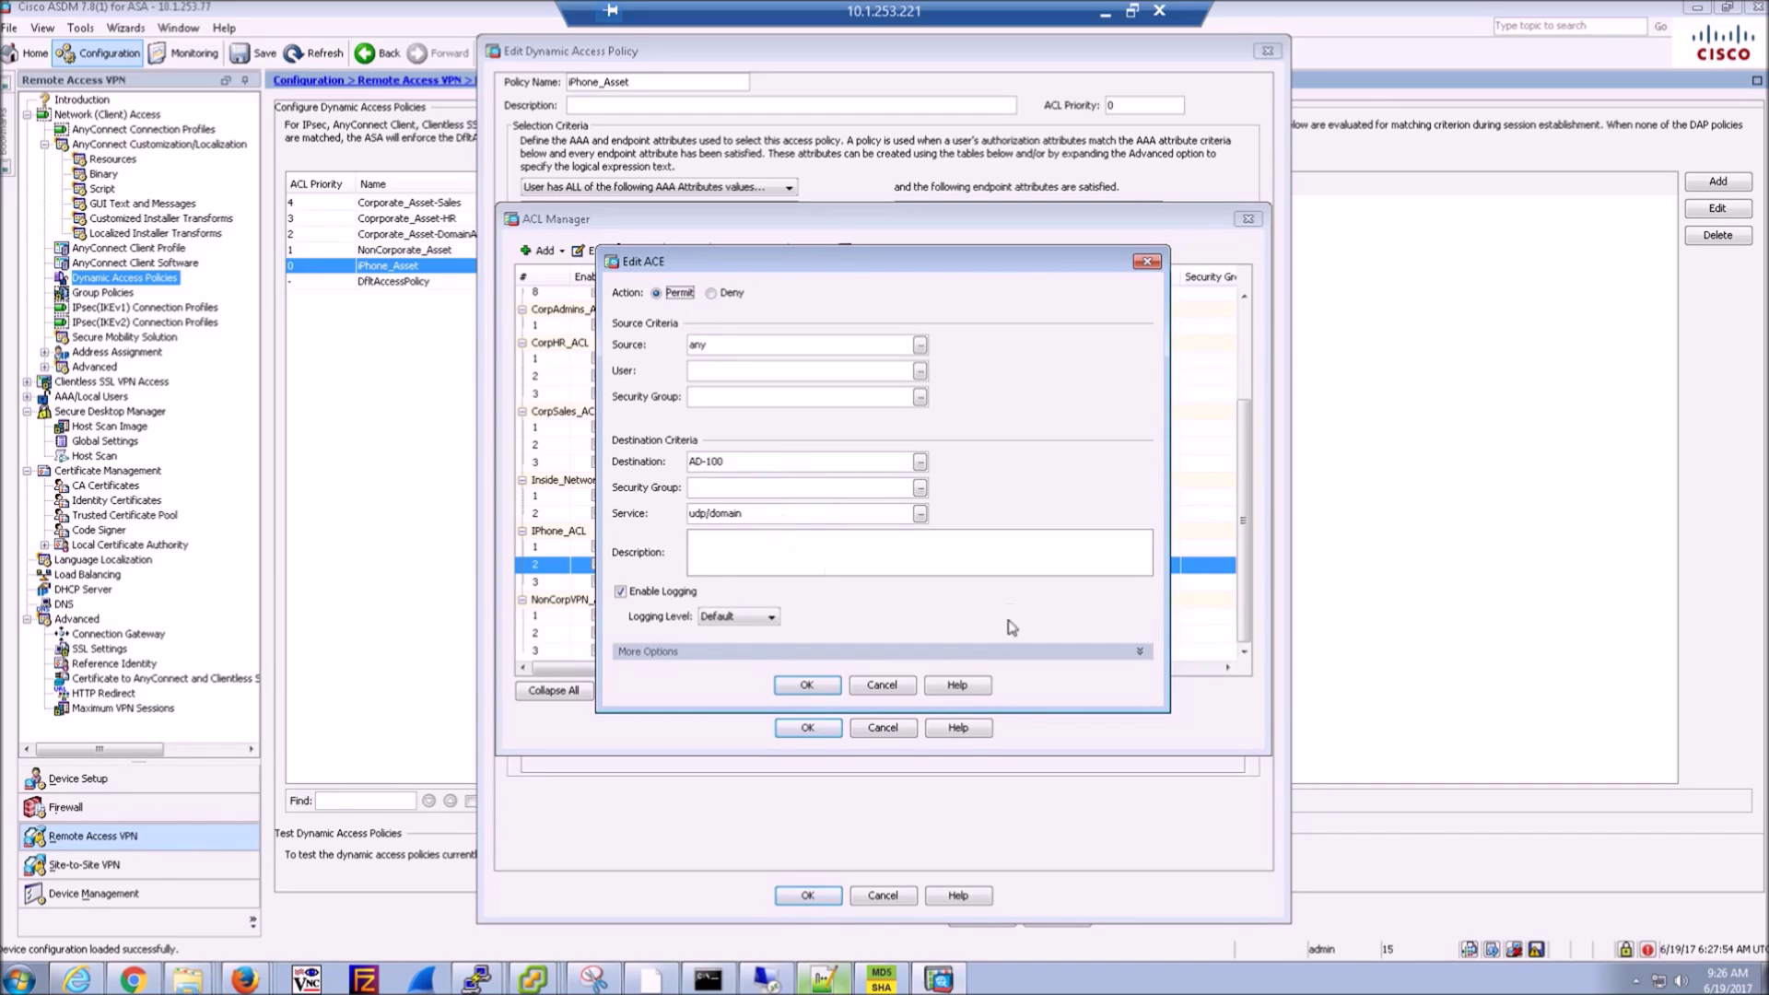
click(883, 683)
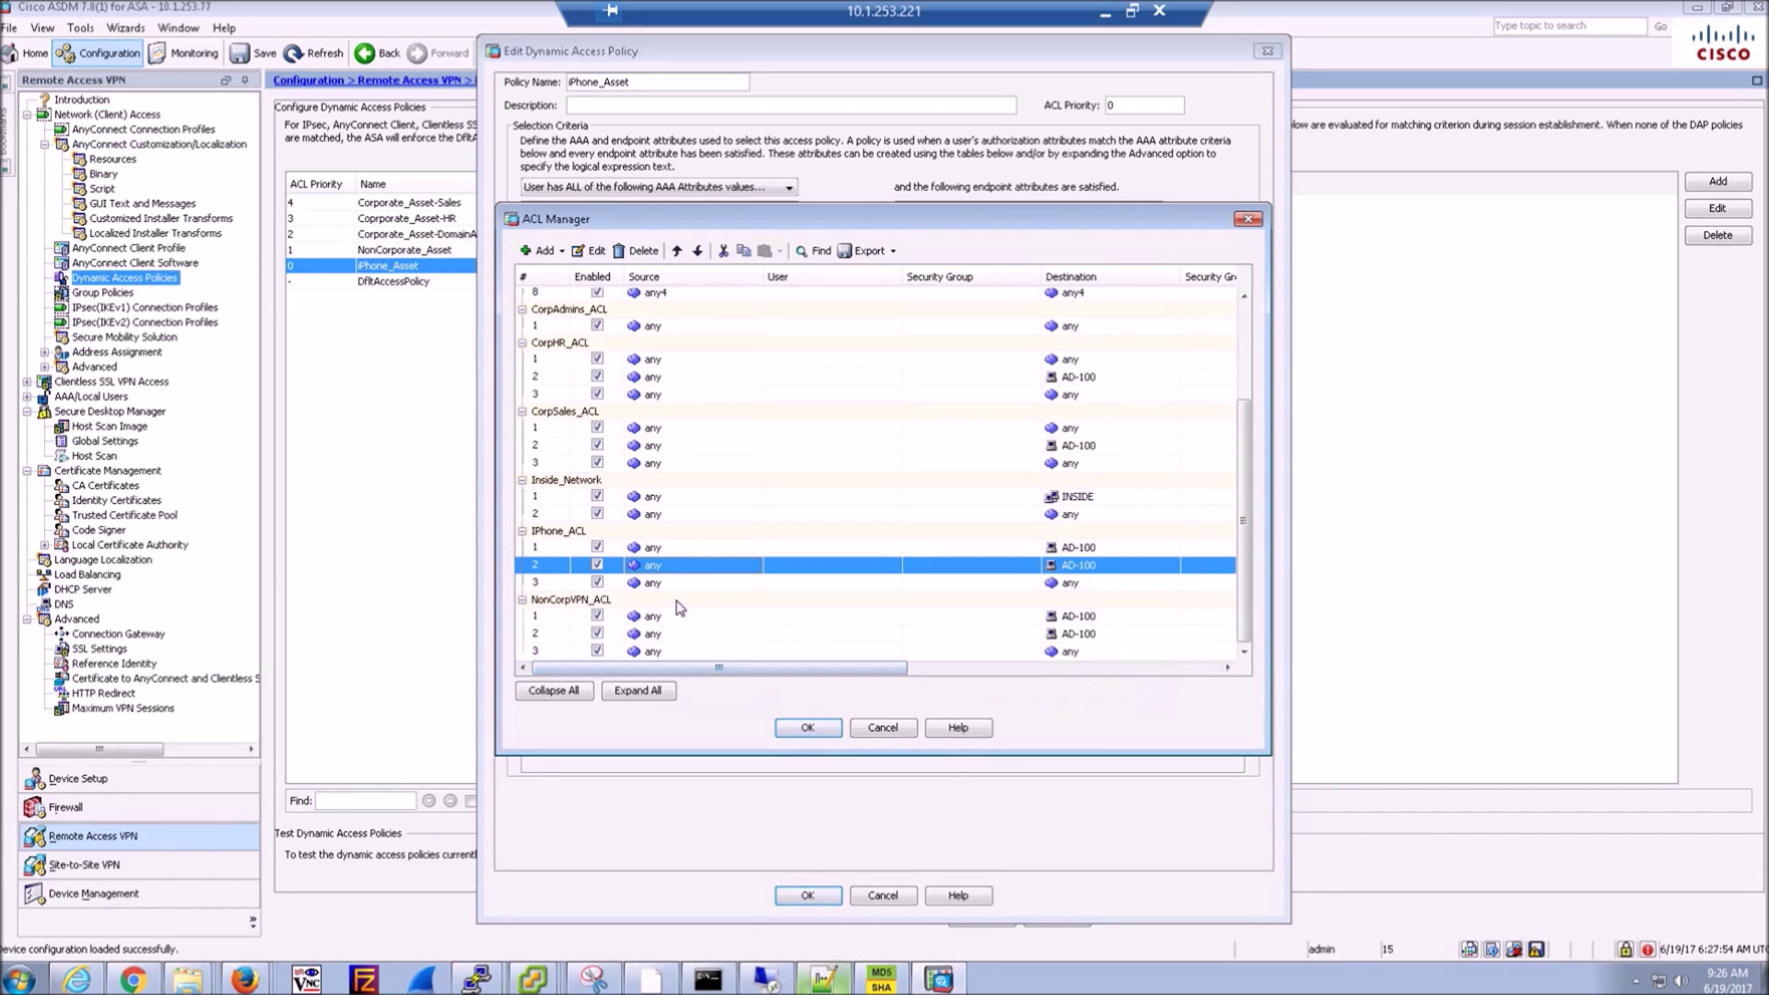
double_click(705, 582)
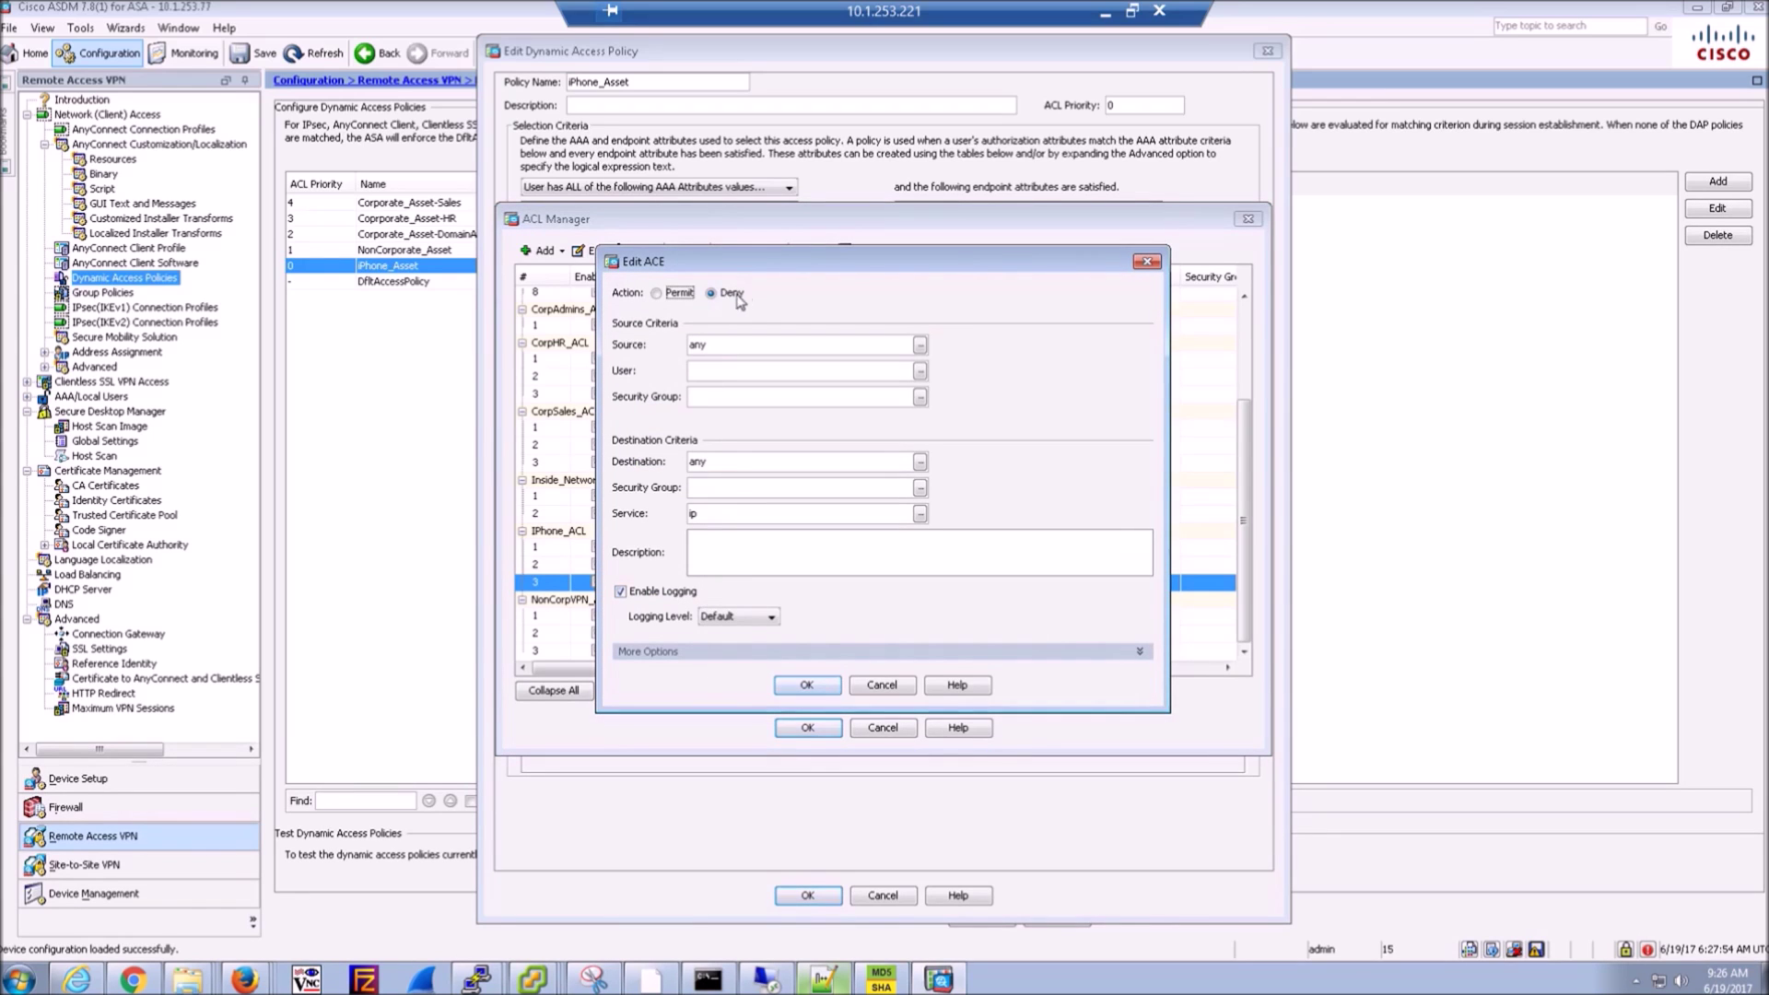
click(882, 685)
click(882, 728)
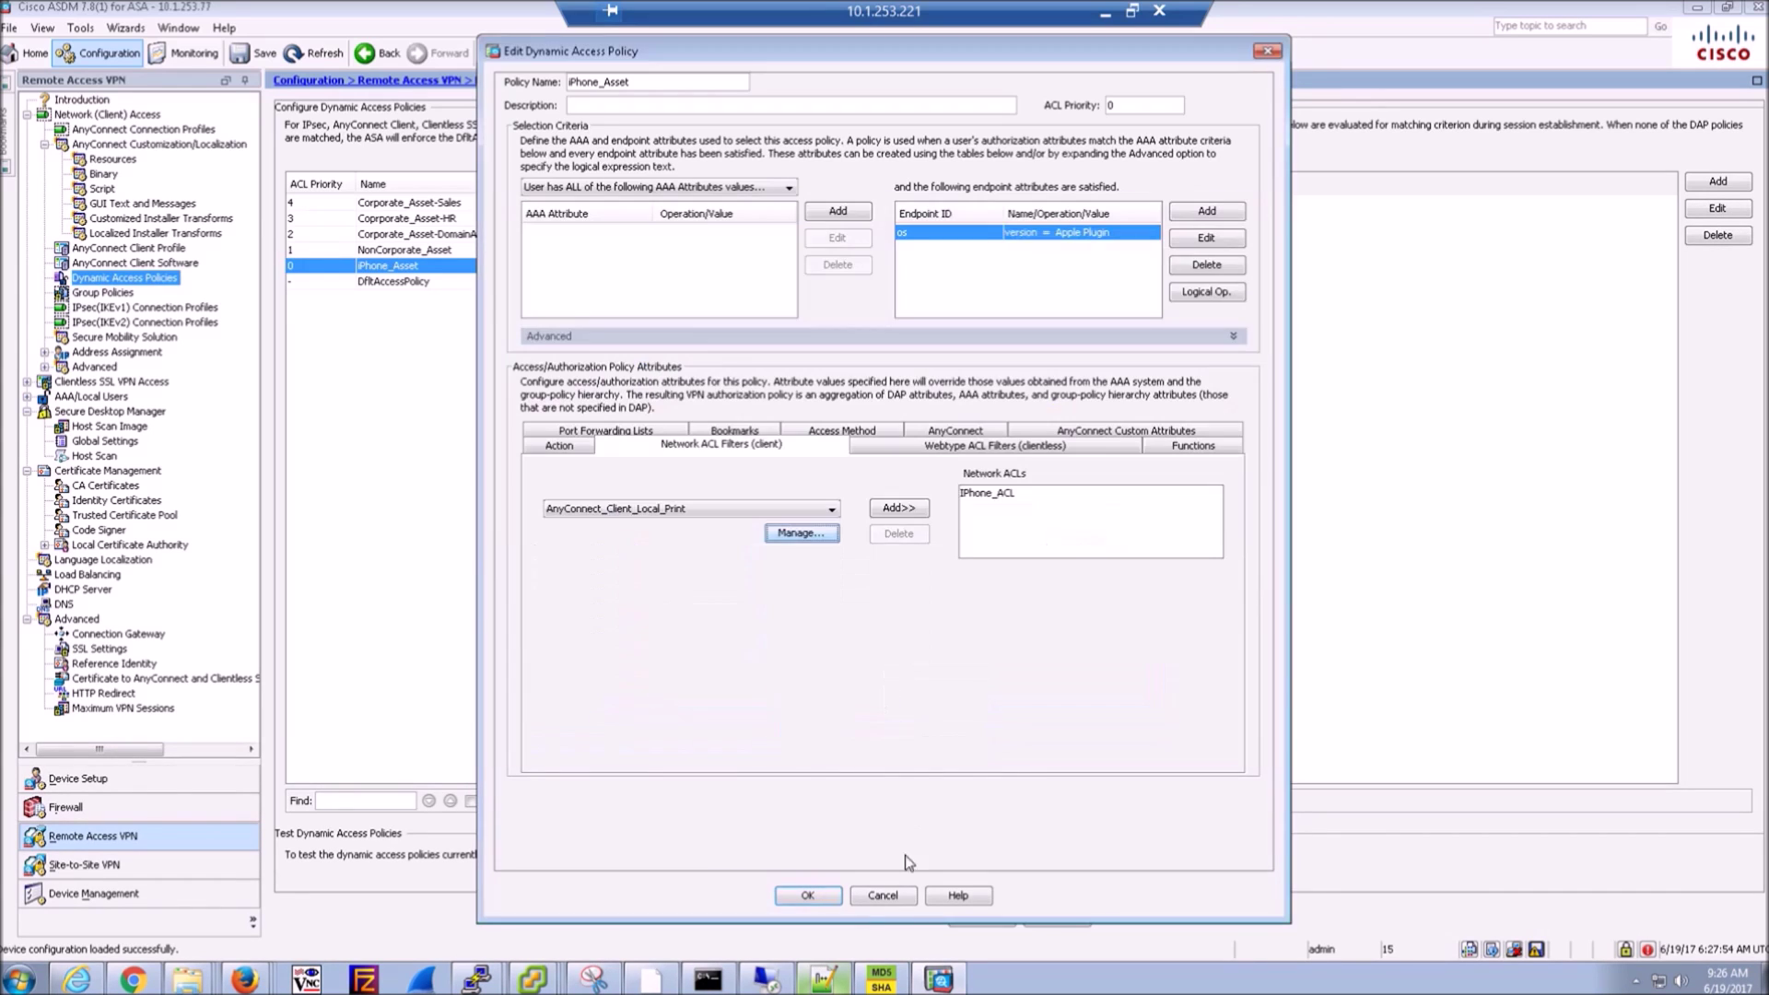
click(880, 899)
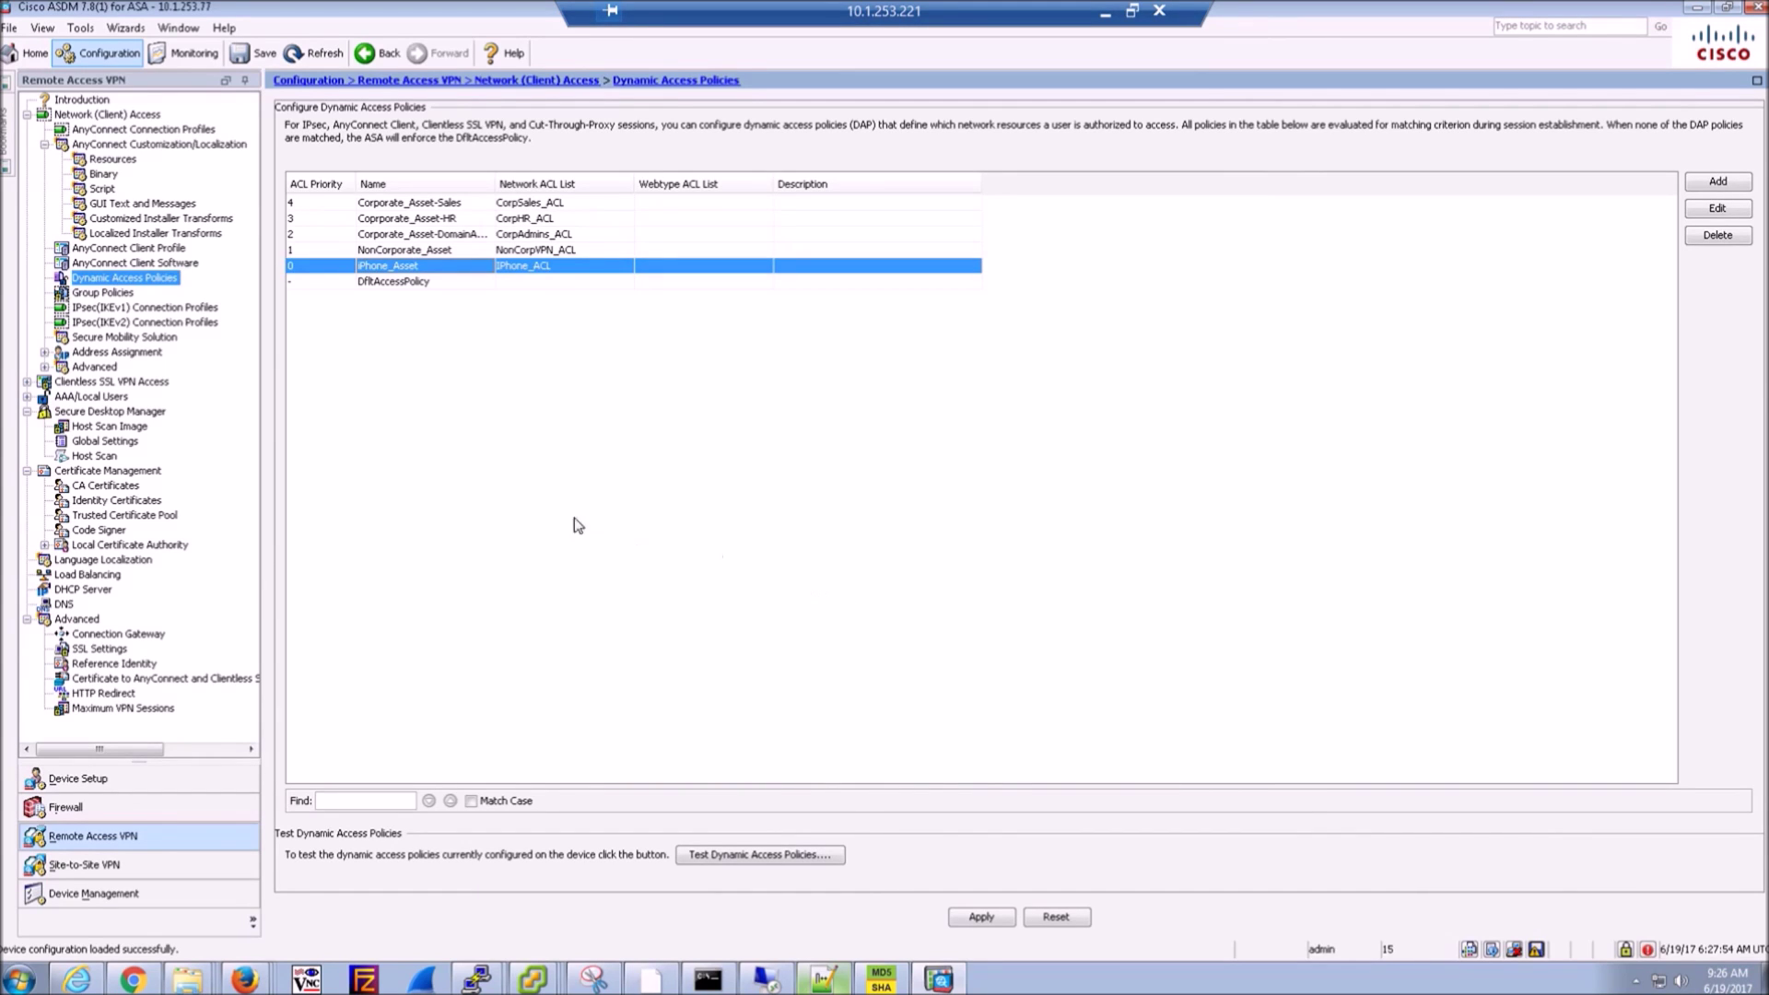
double_click(459, 250)
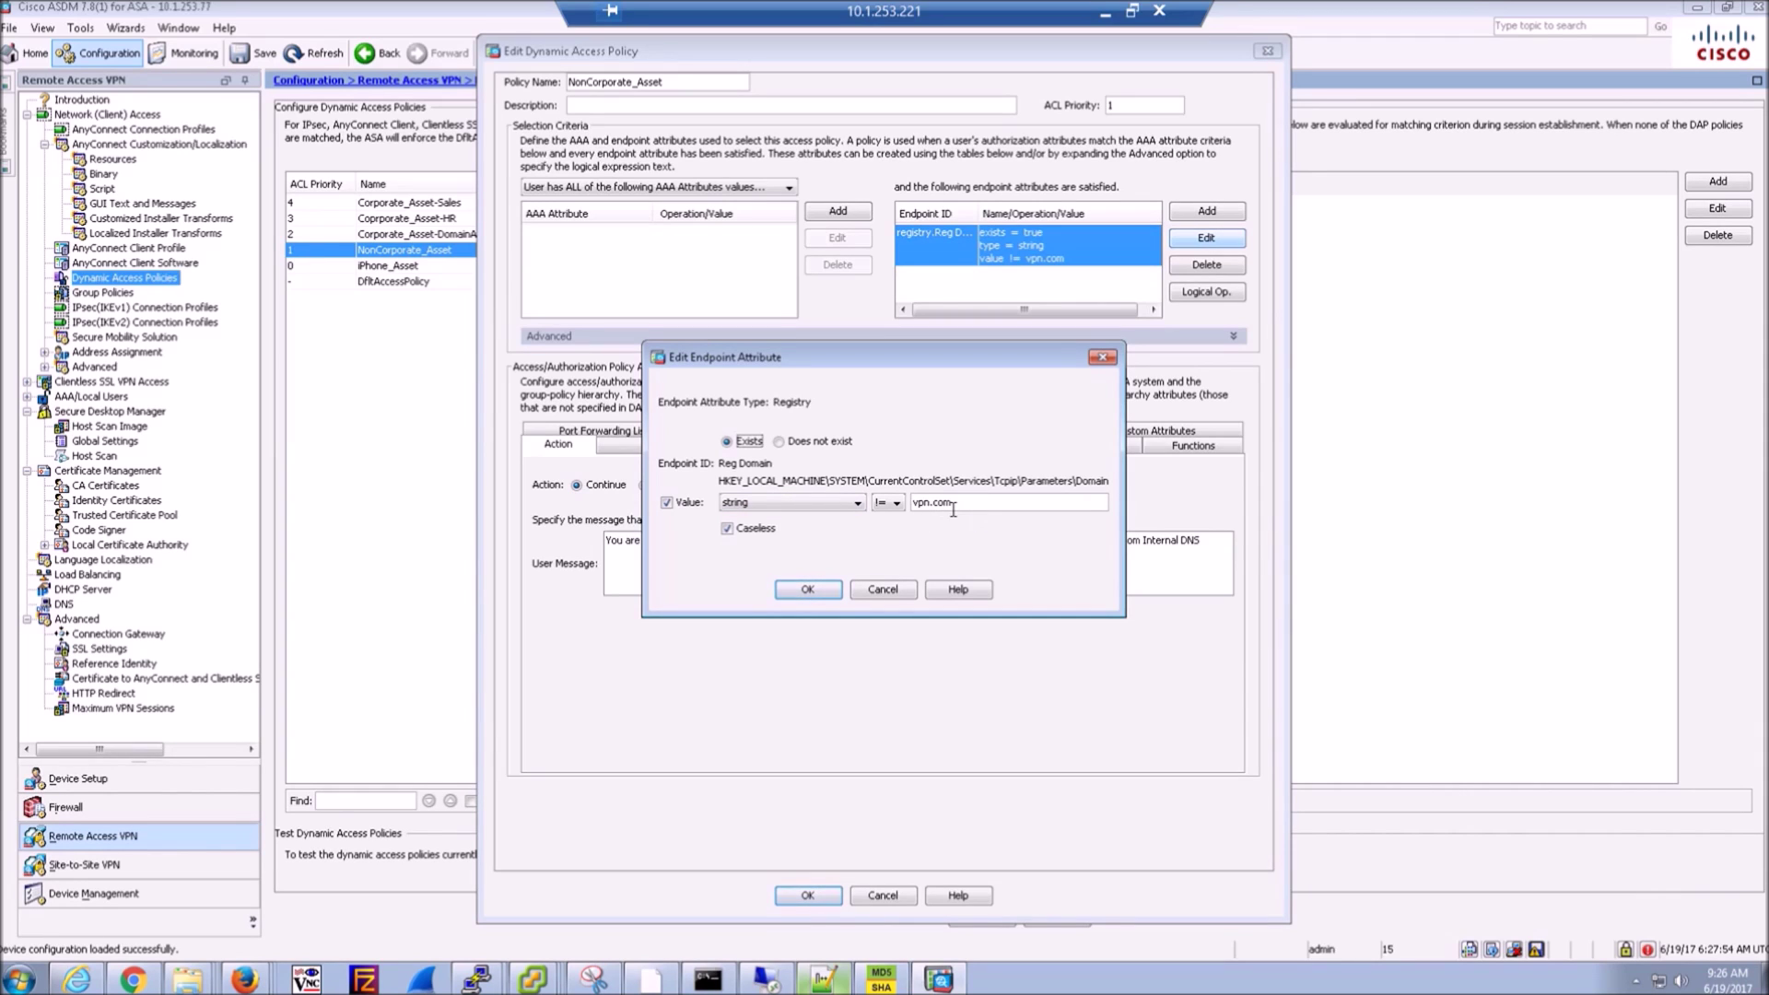
click(890, 592)
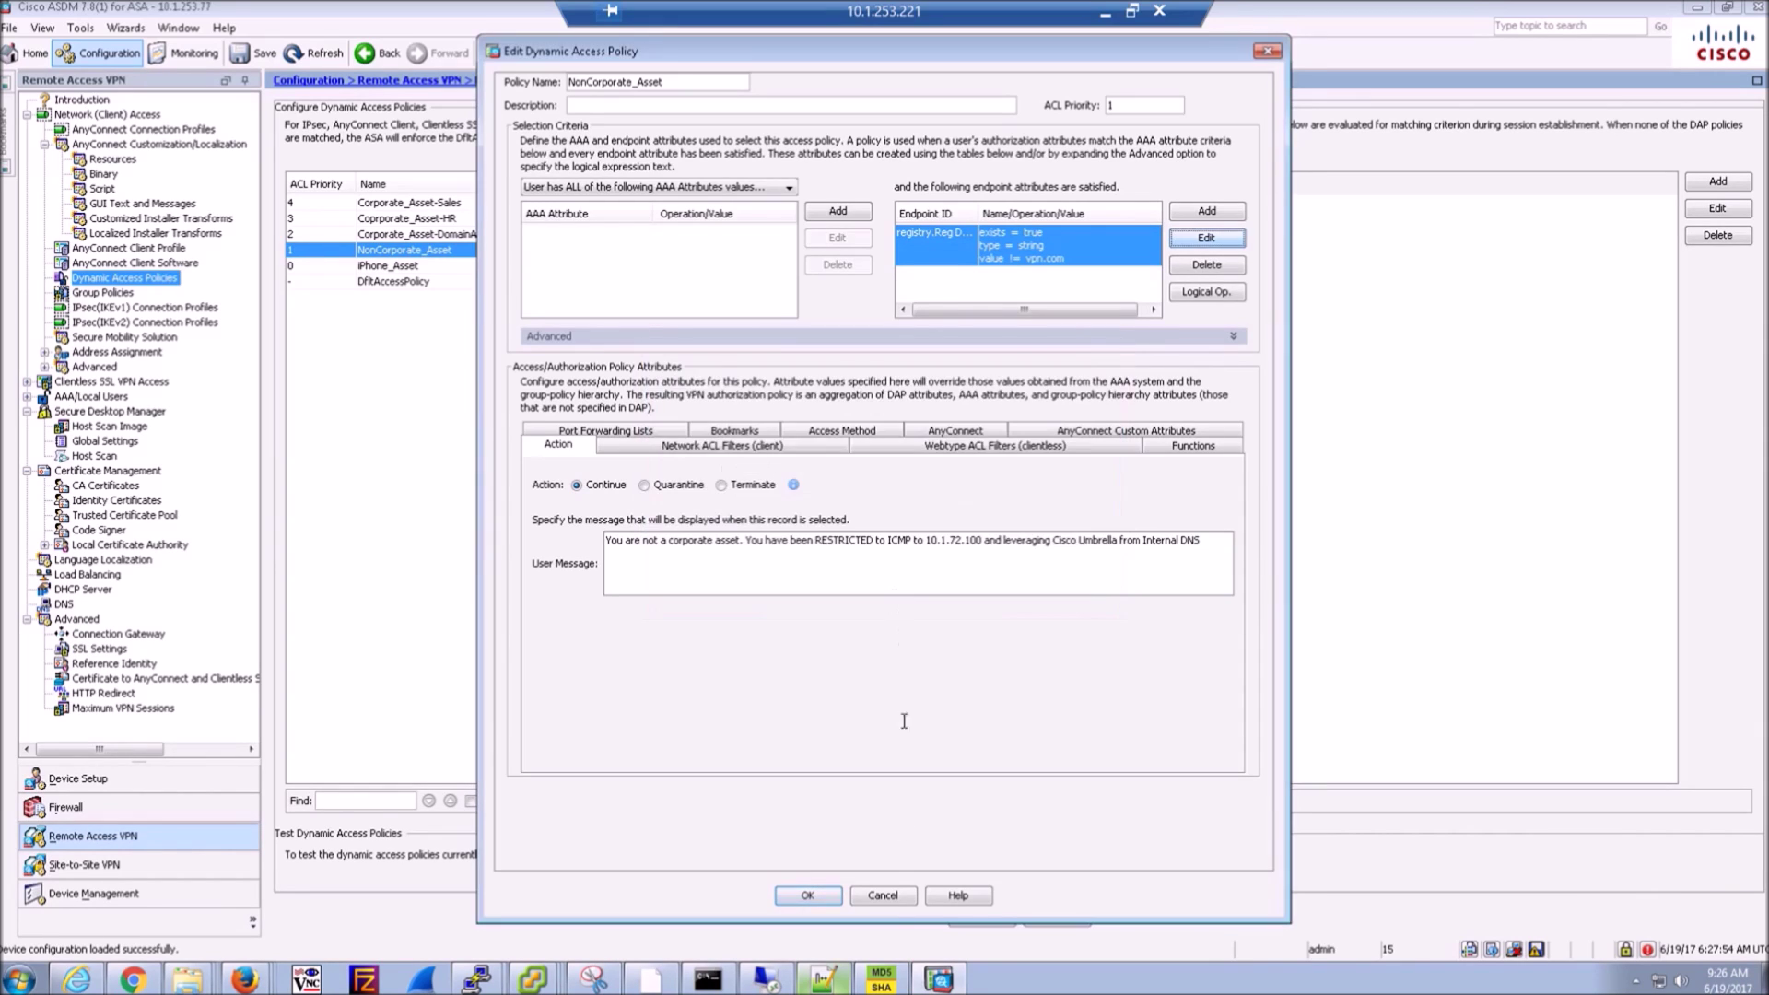
click(885, 898)
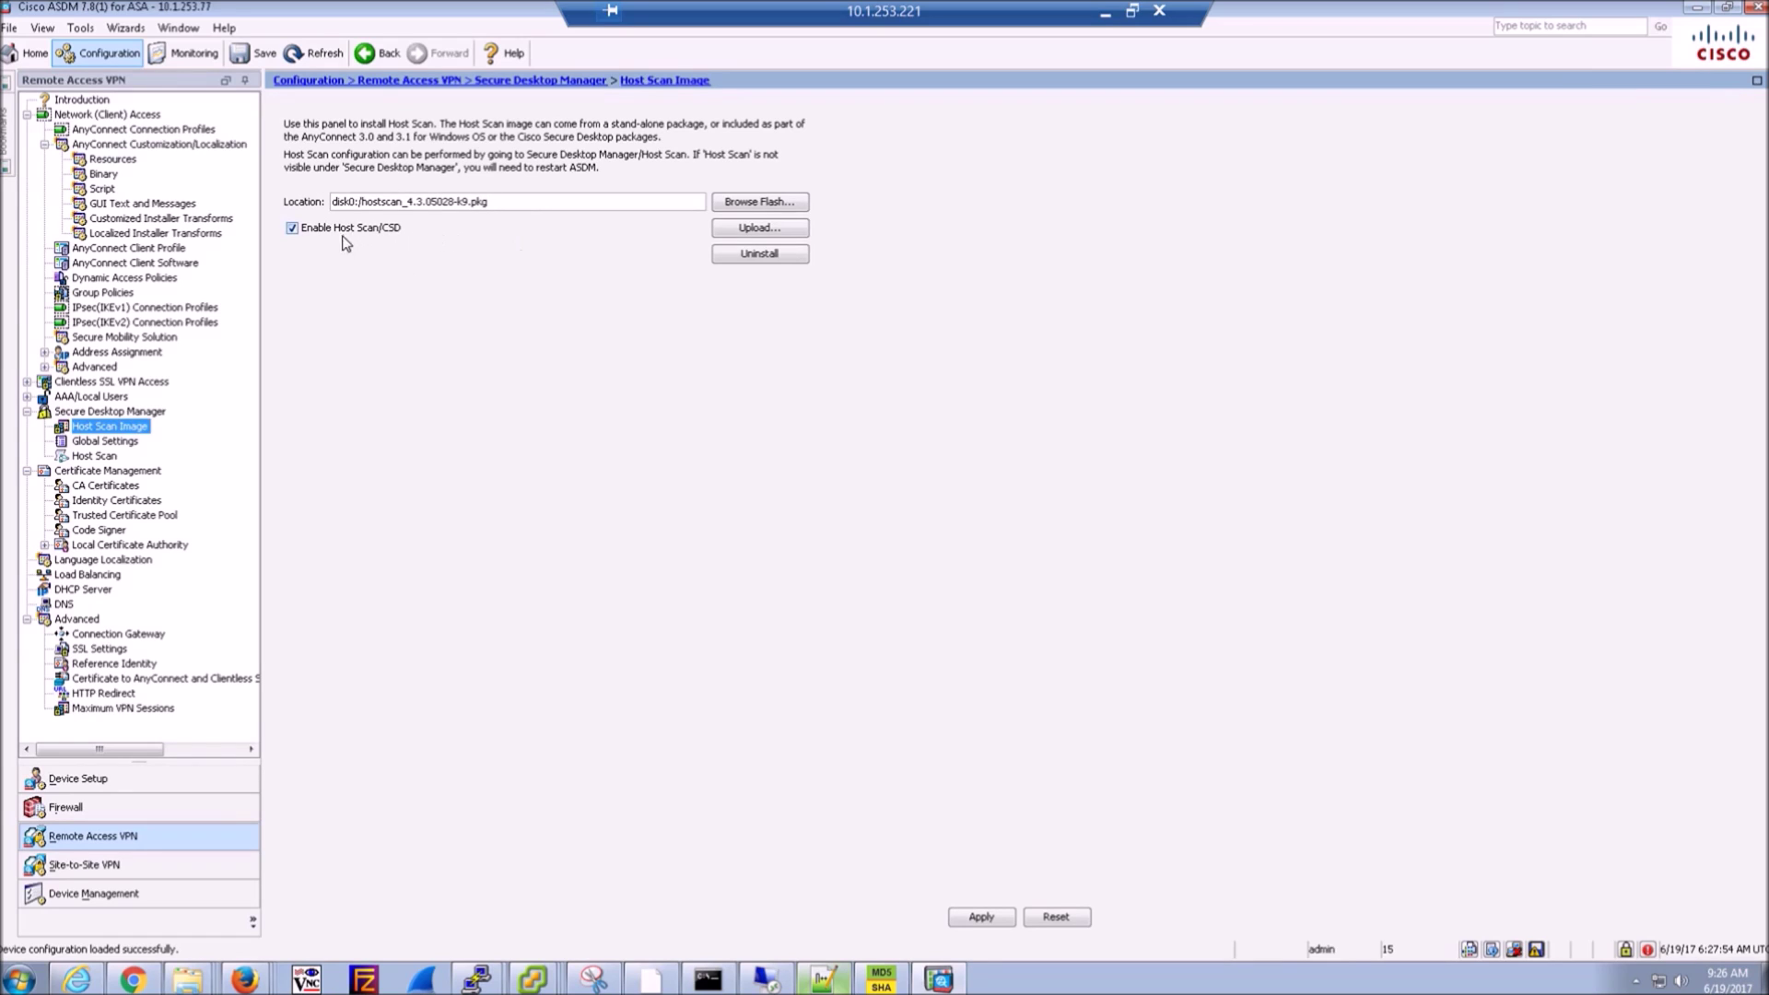
click(96, 455)
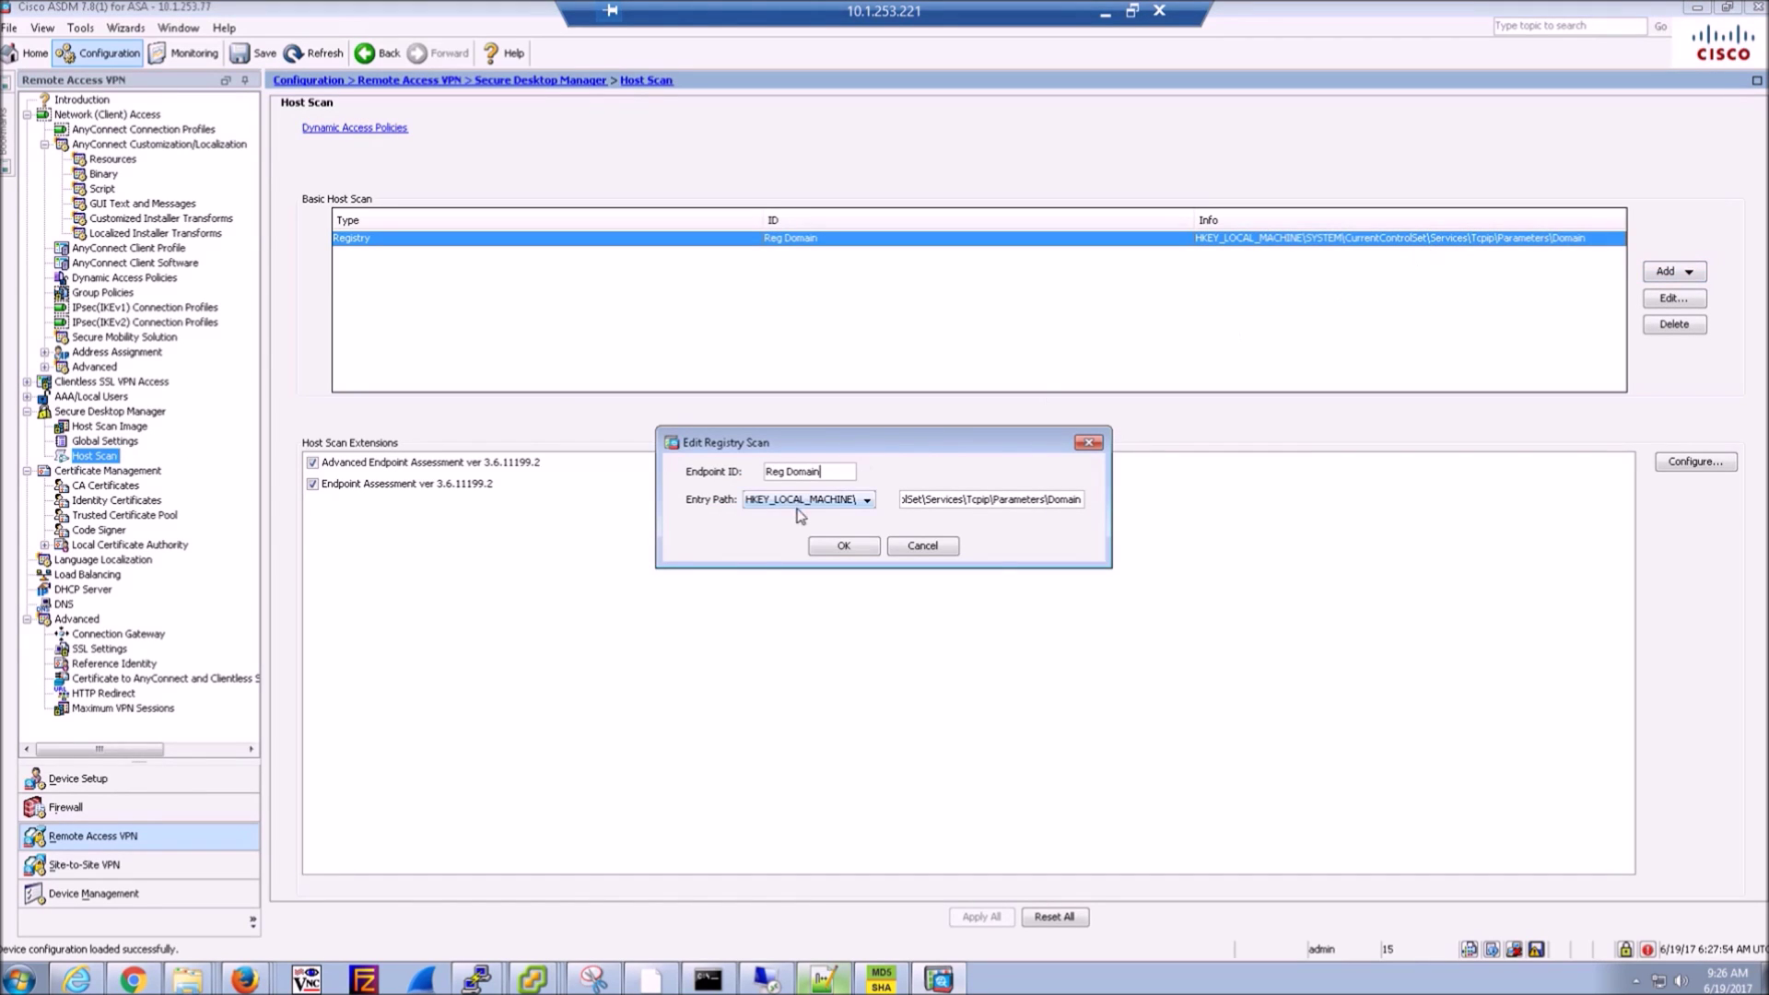
click(841, 500)
click(802, 517)
click(918, 548)
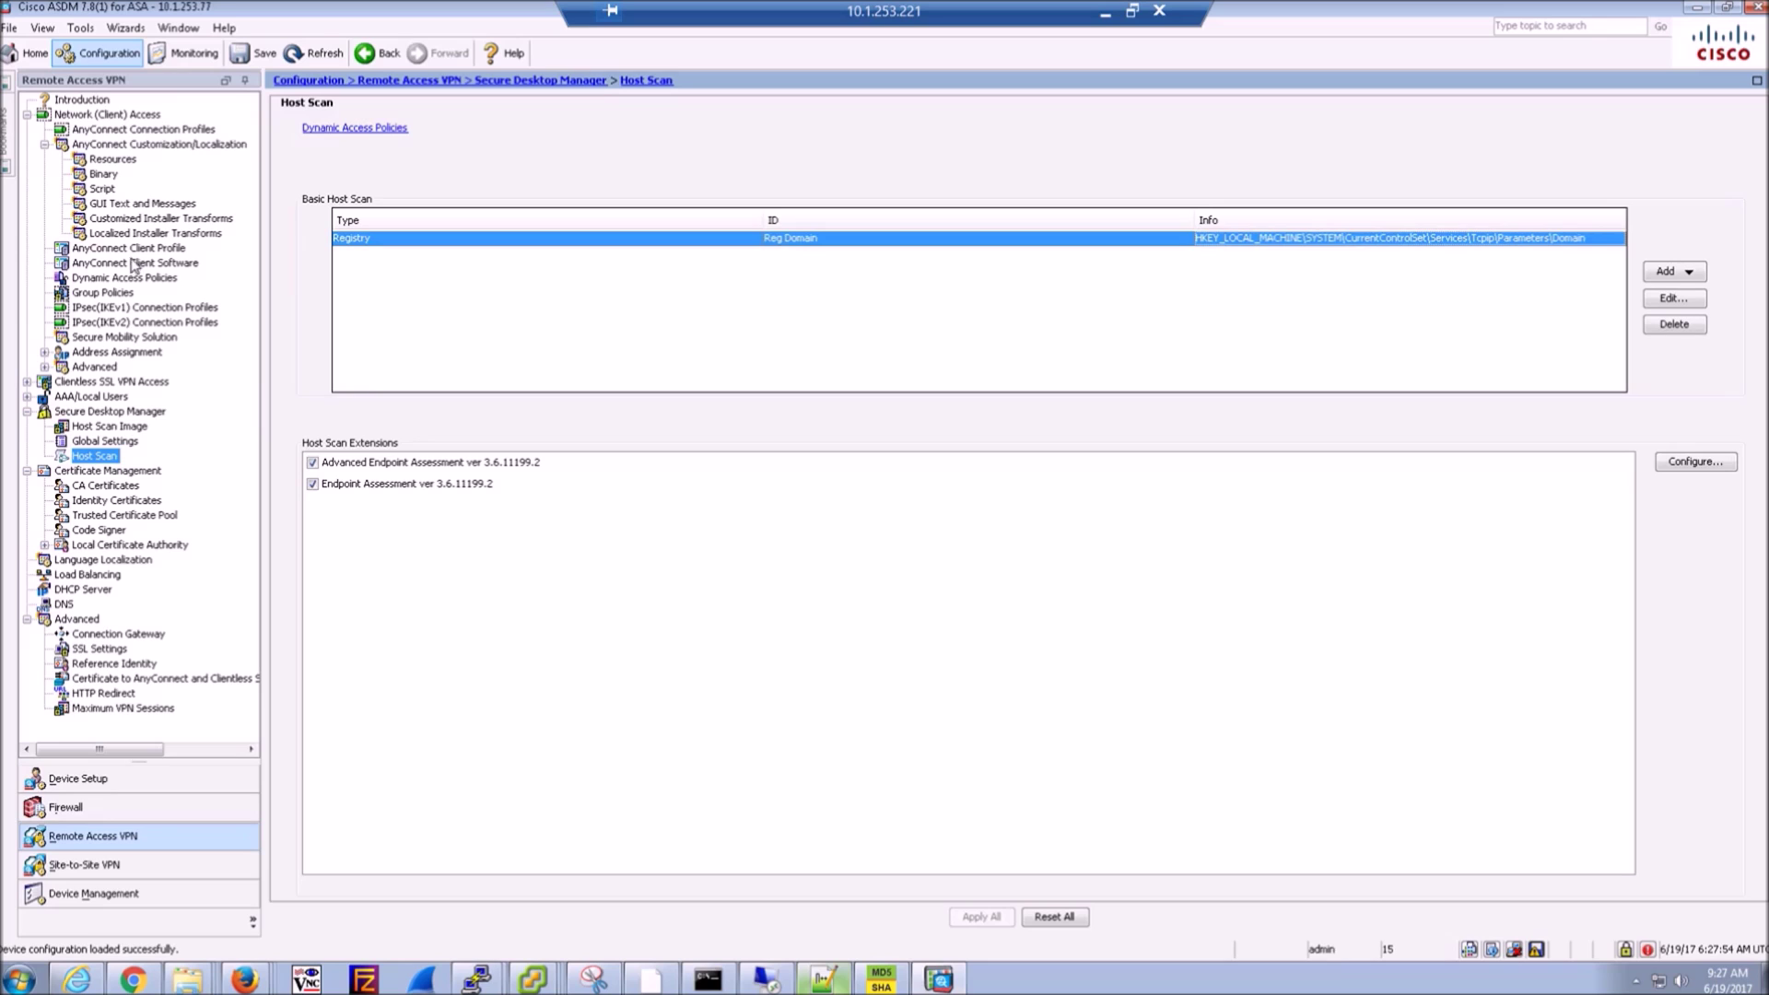
click(134, 279)
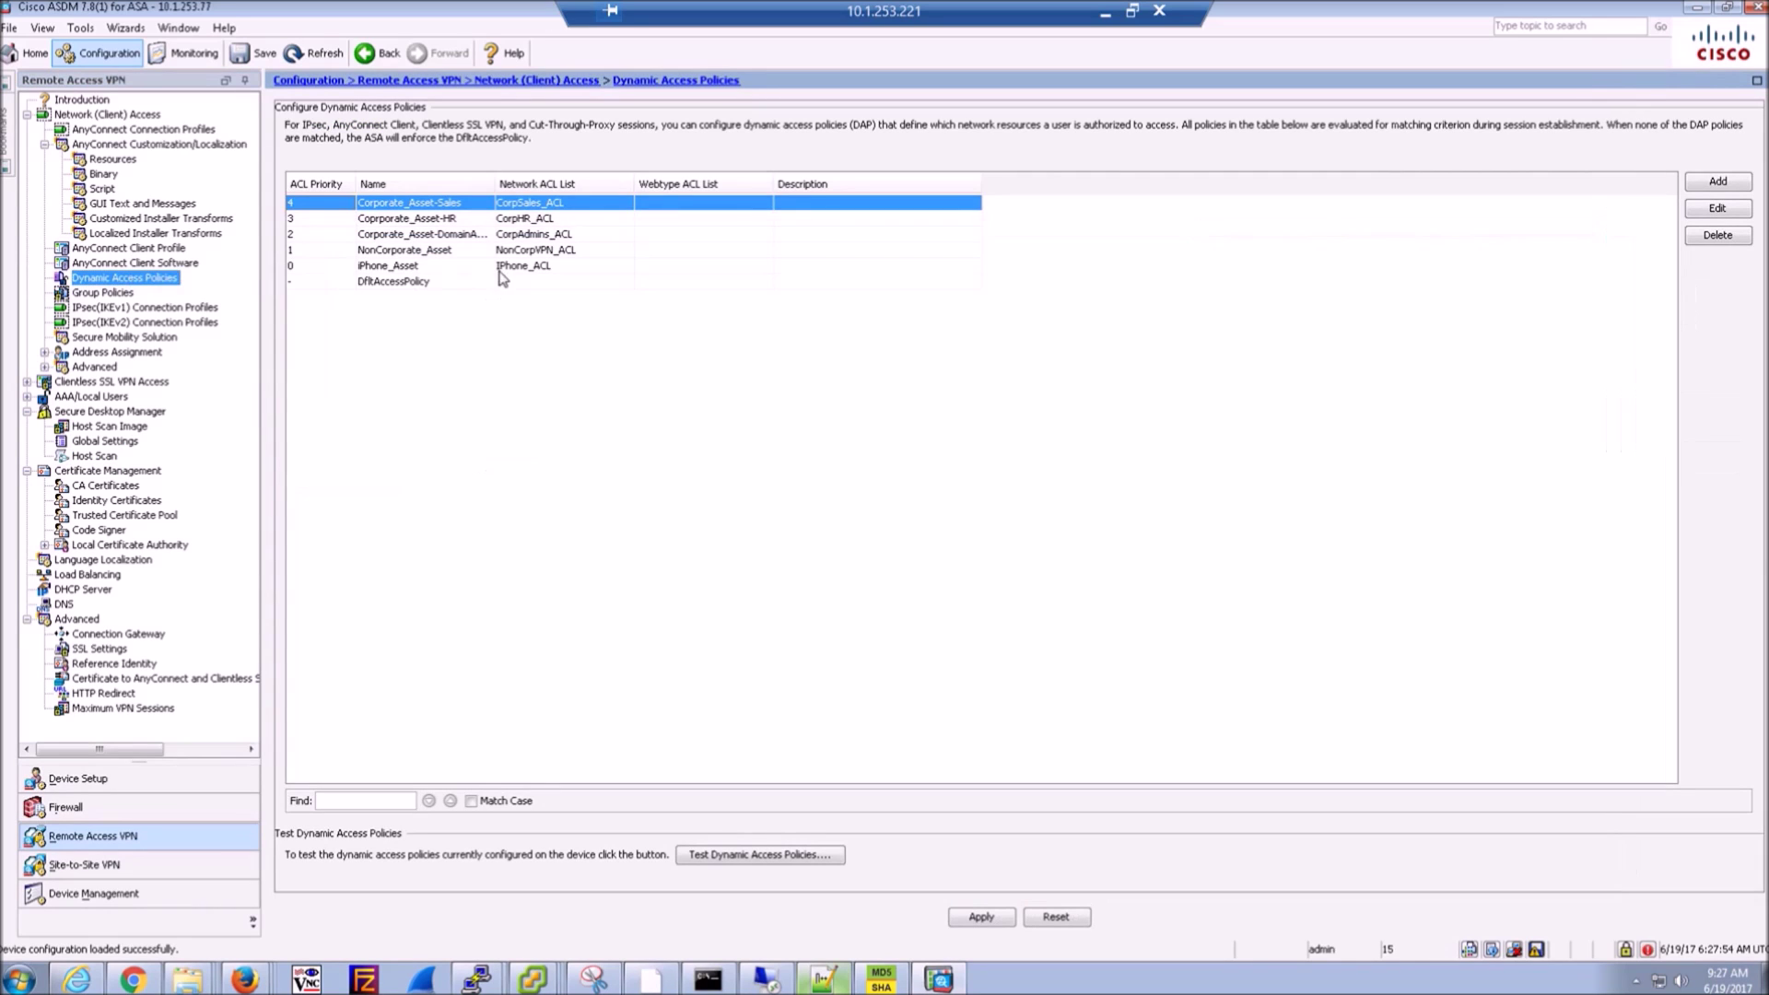
double_click(524, 250)
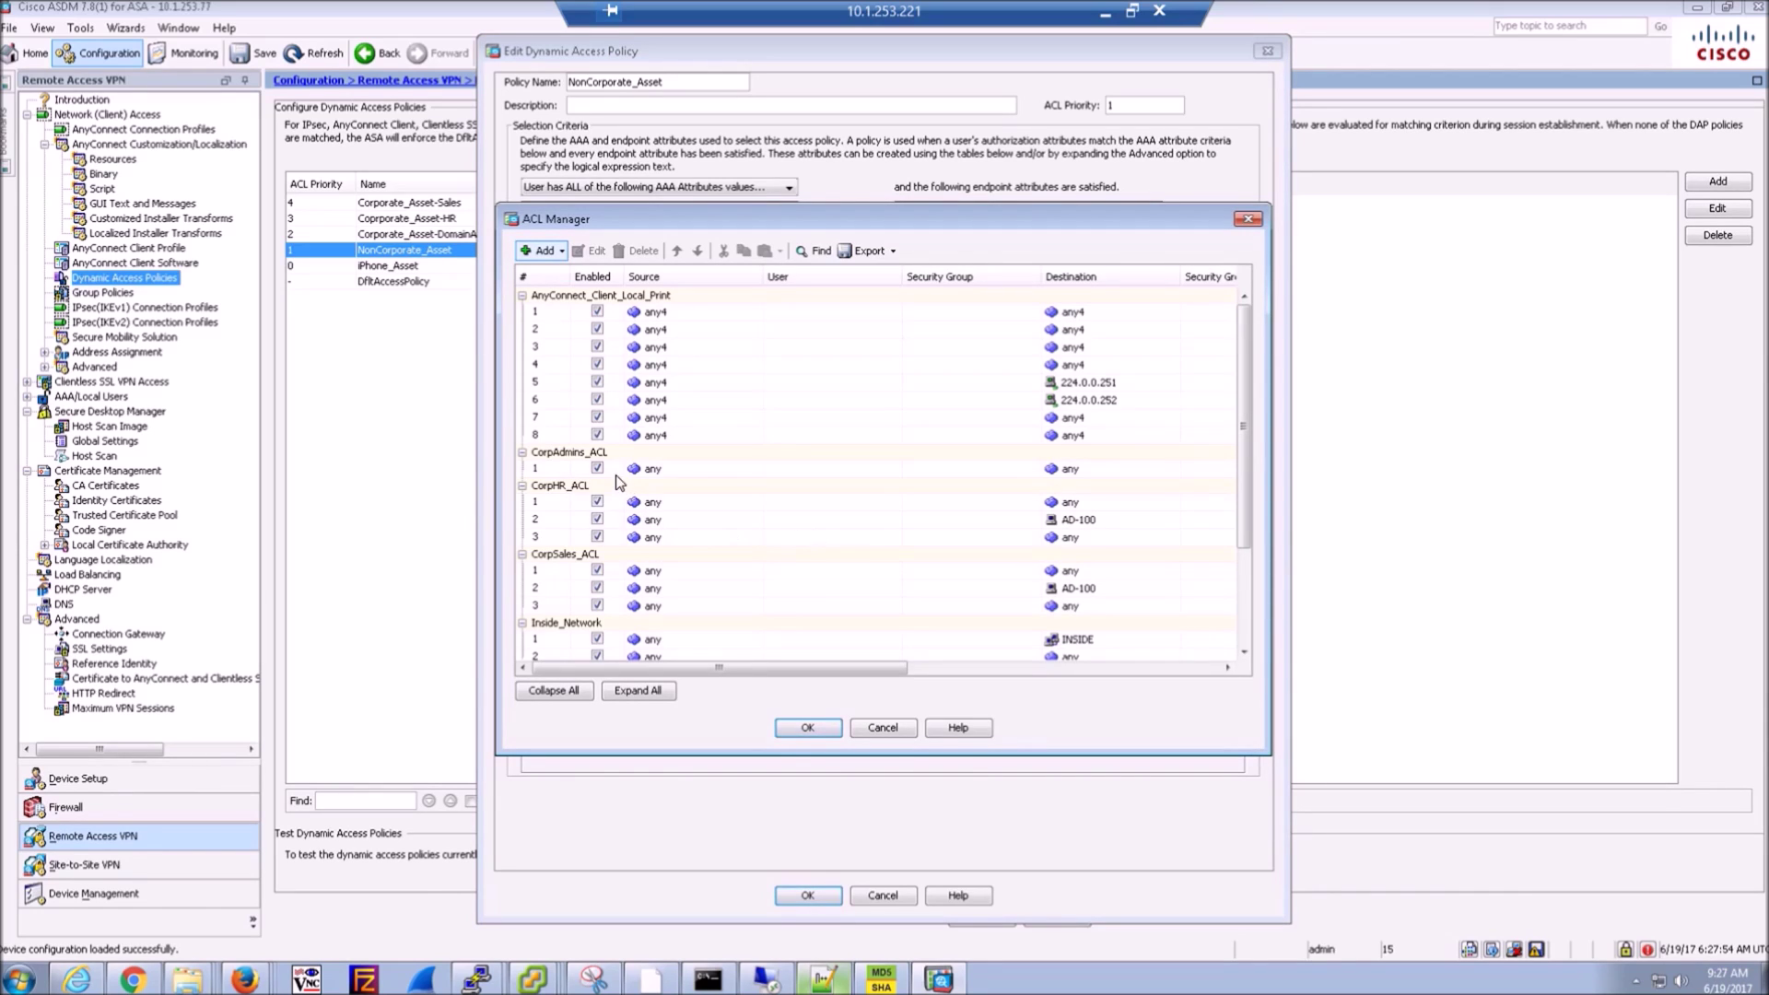
scroll(604, 534, down, 3)
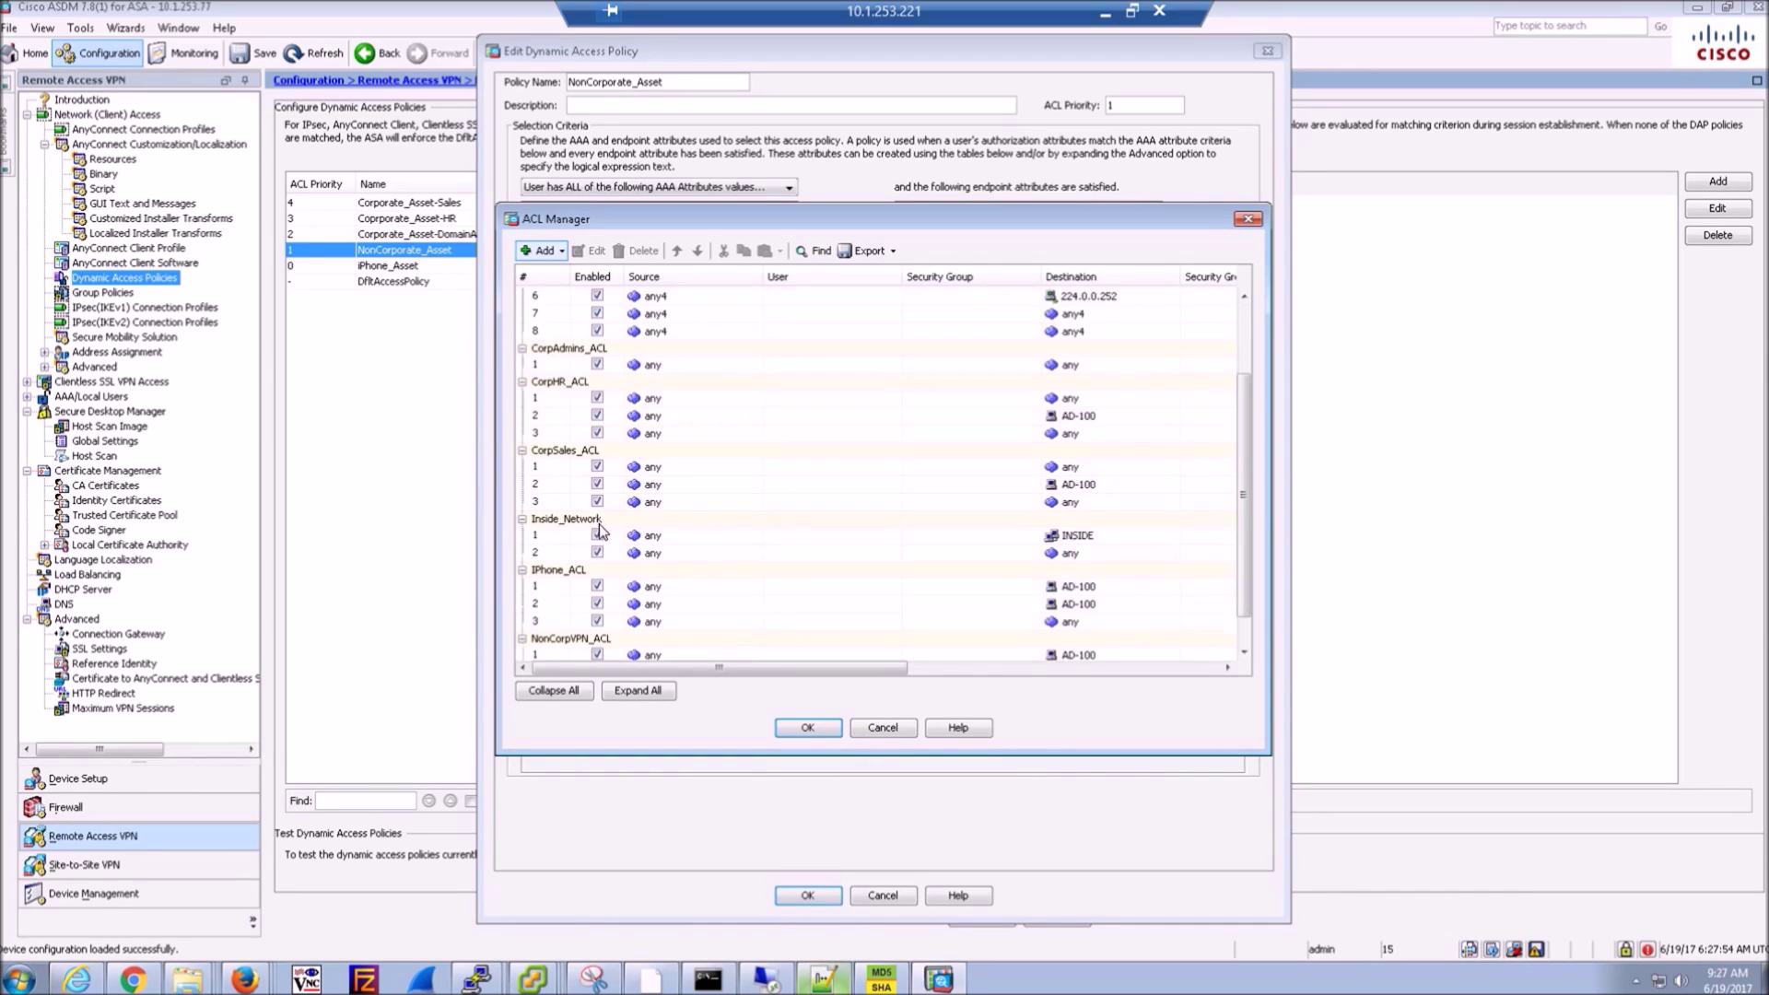
click(587, 601)
double_click(706, 617)
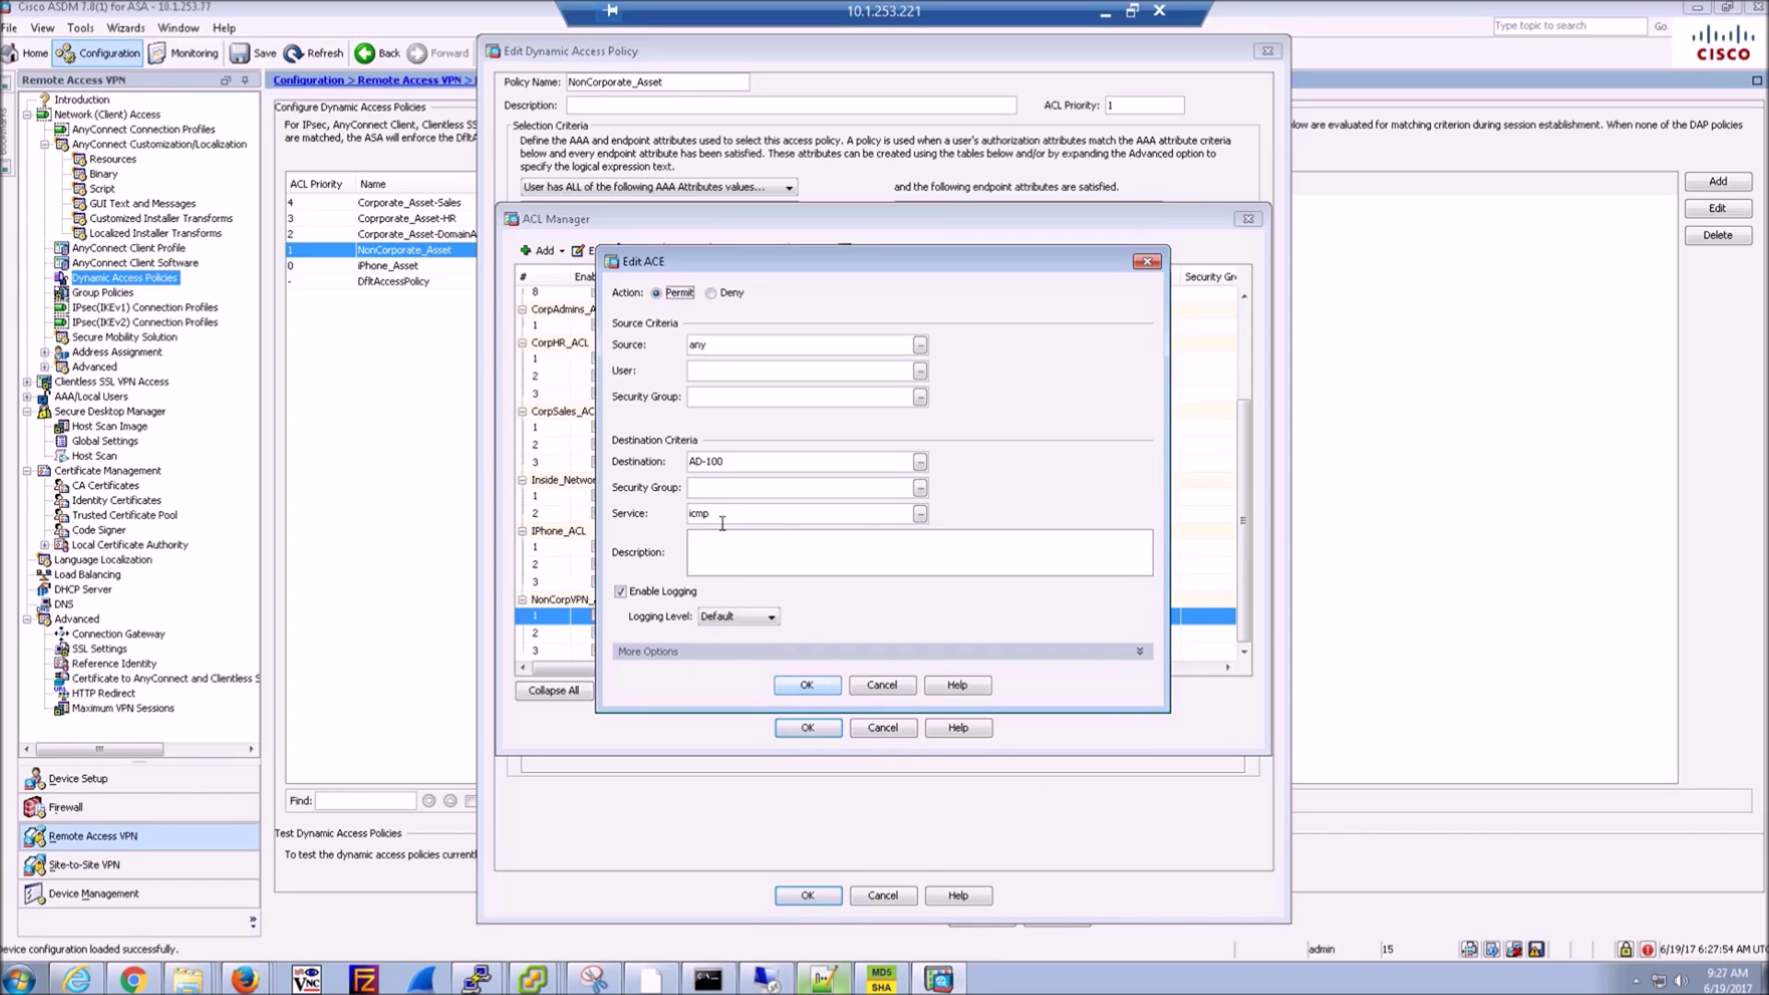
click(884, 686)
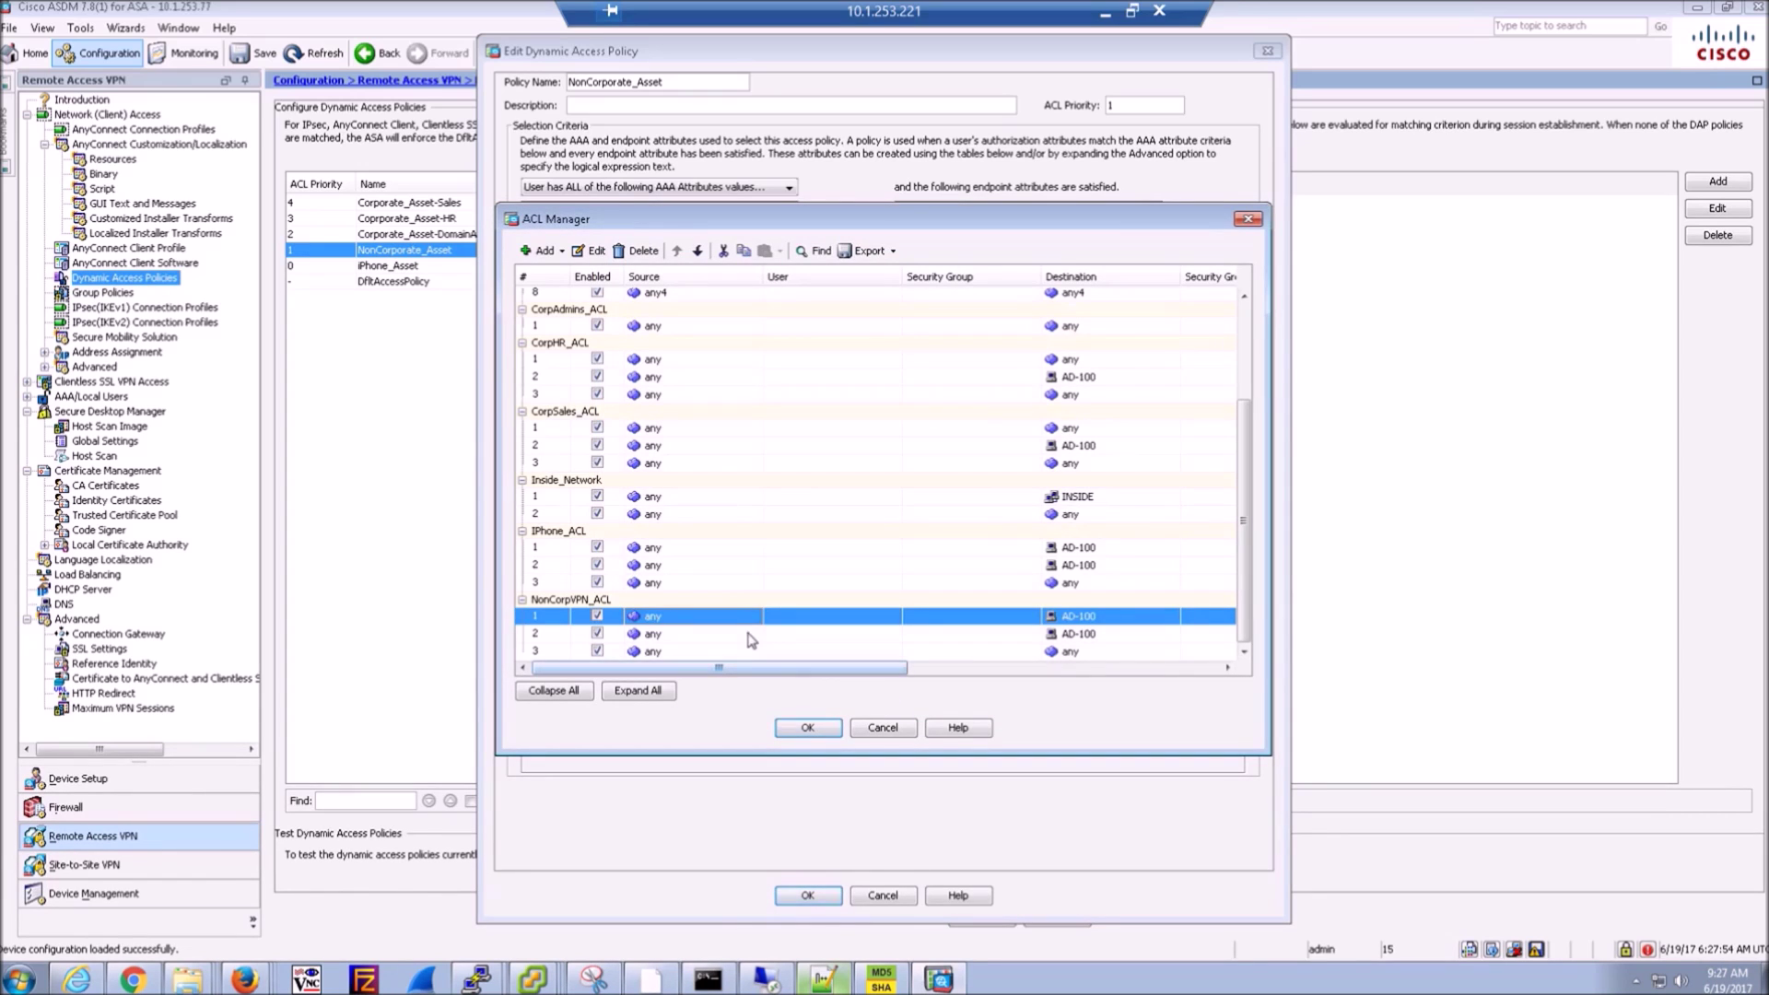
double_click(751, 636)
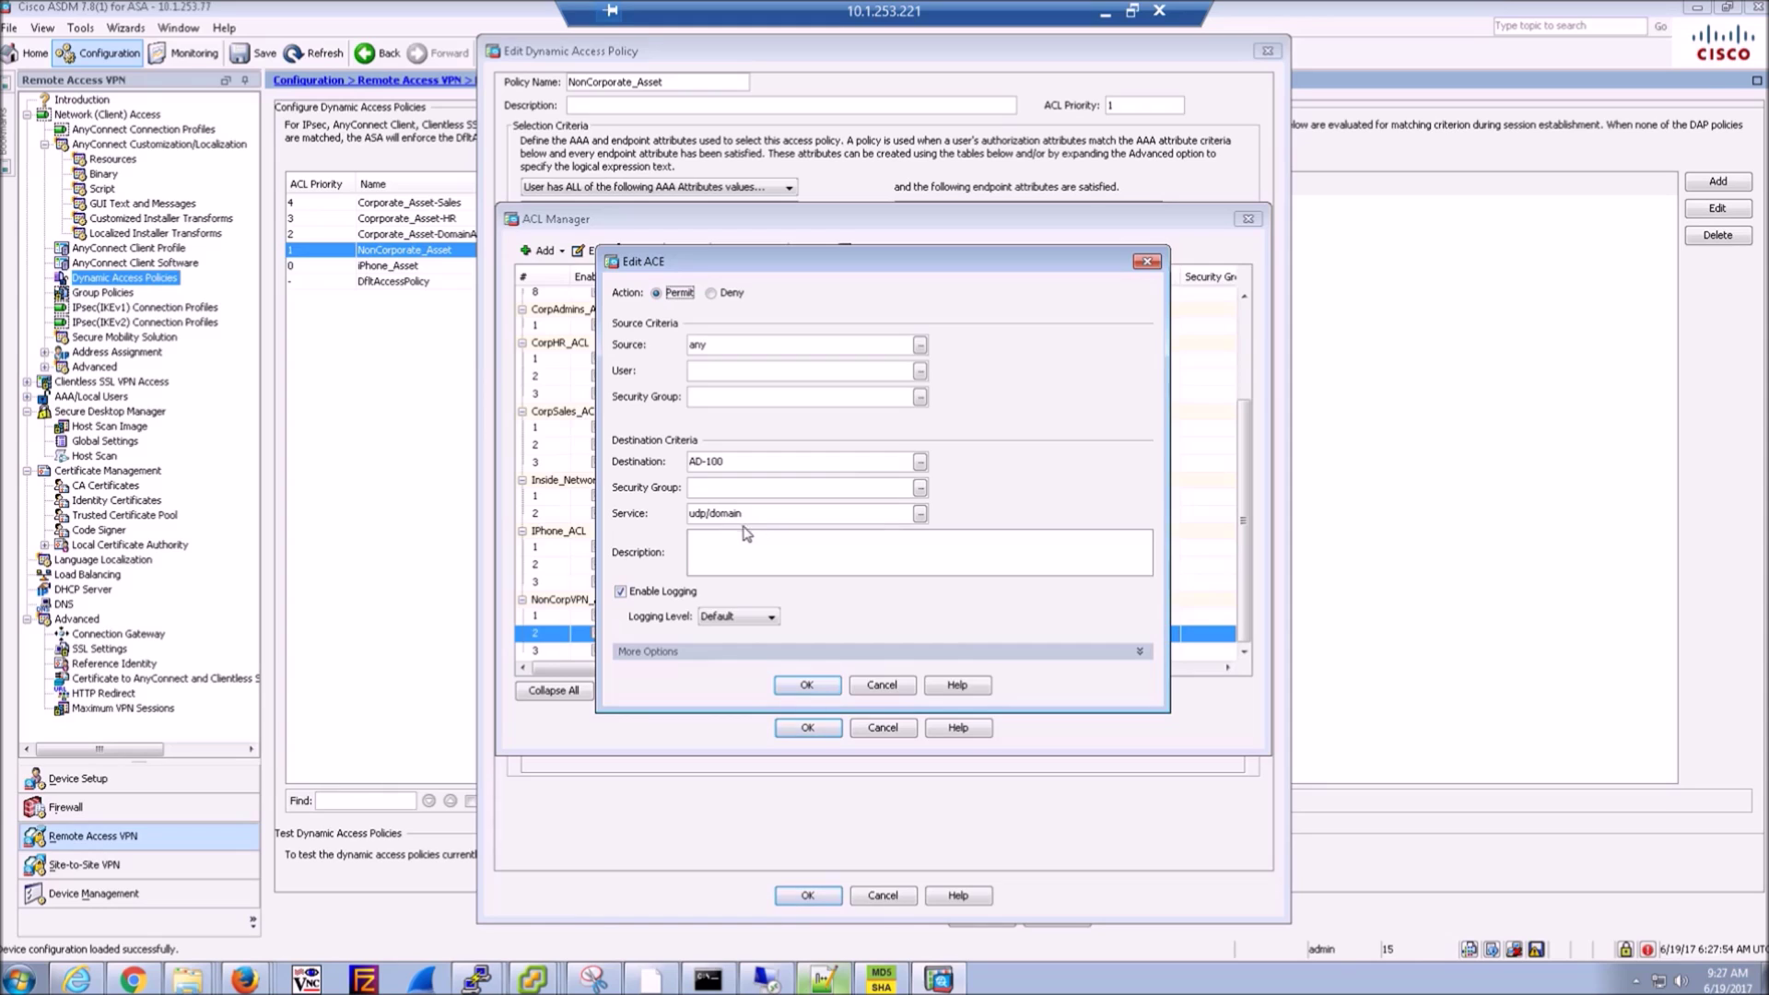
click(882, 685)
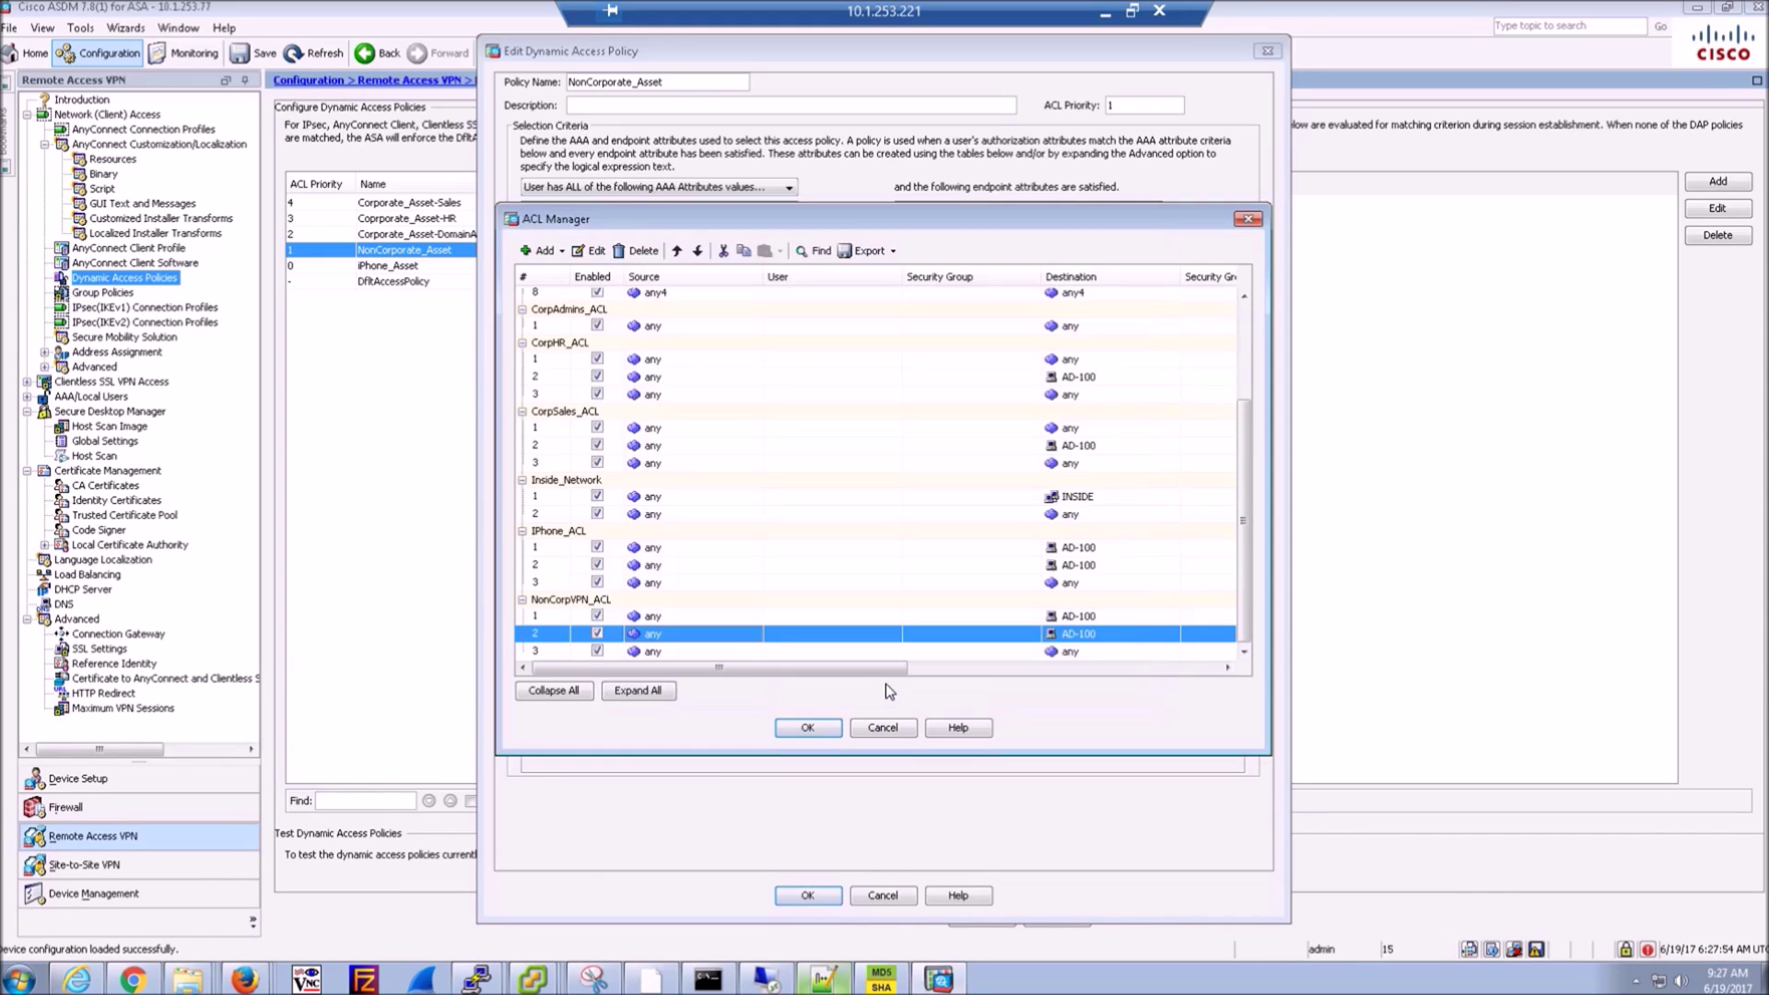
double_click(750, 651)
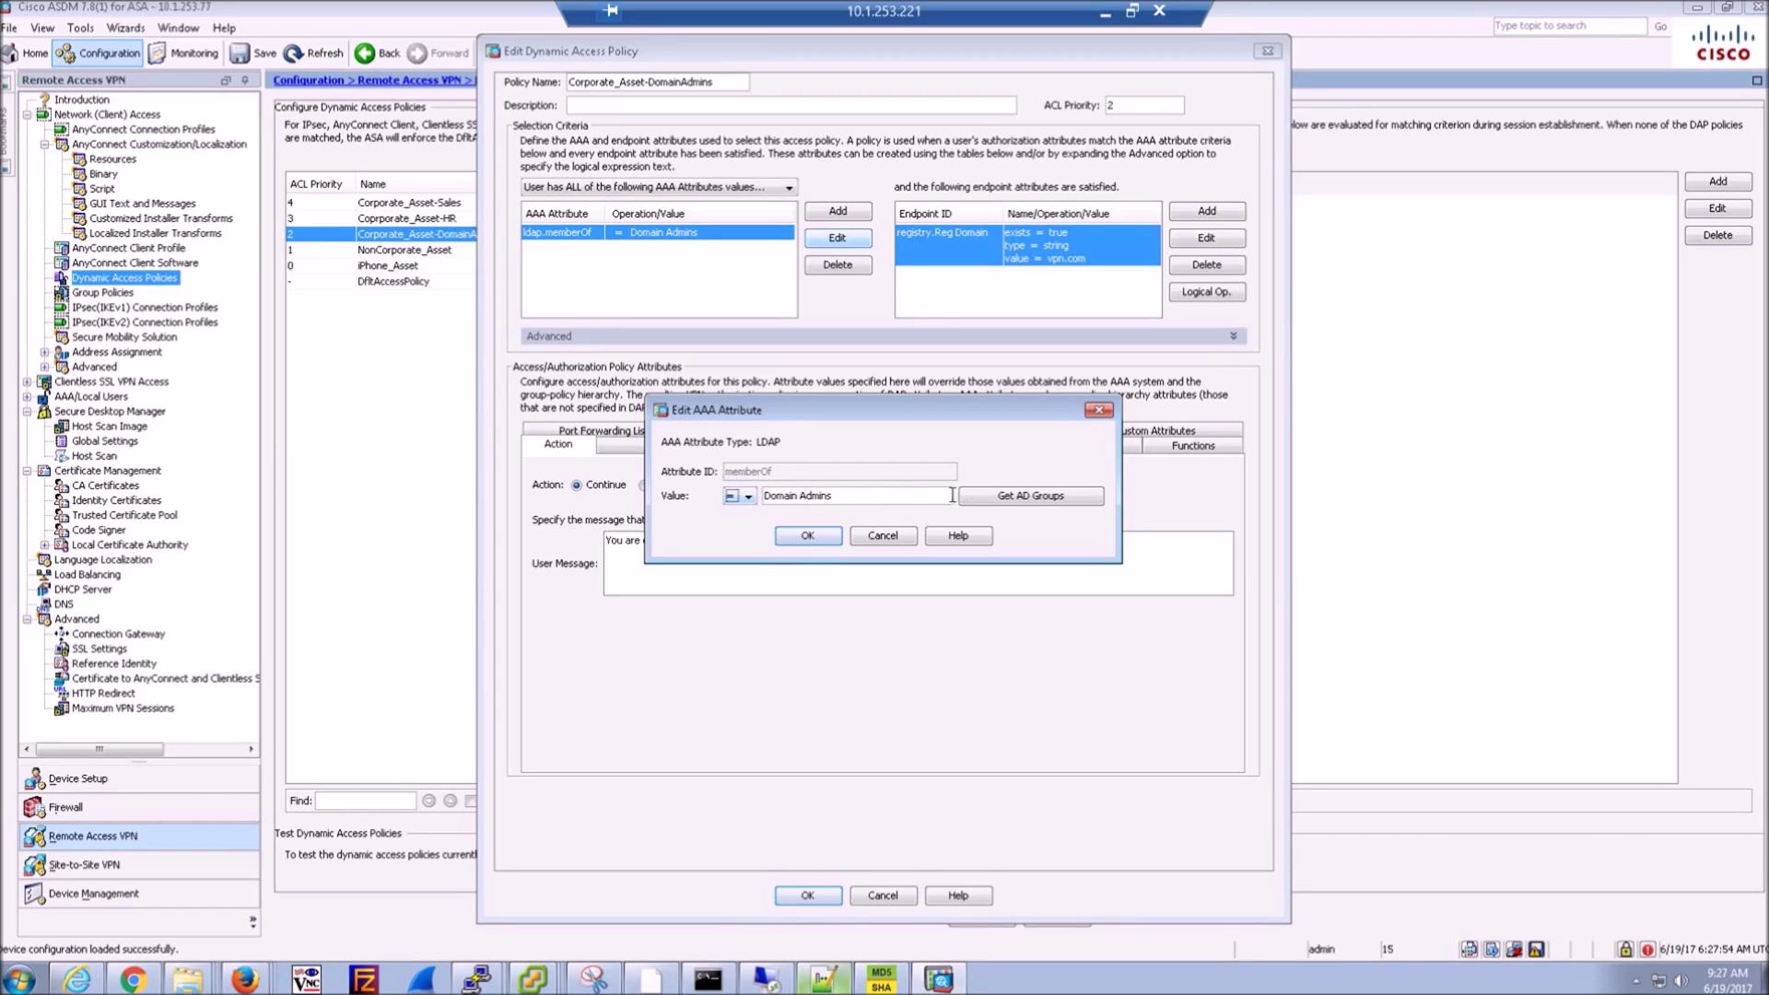
click(1026, 500)
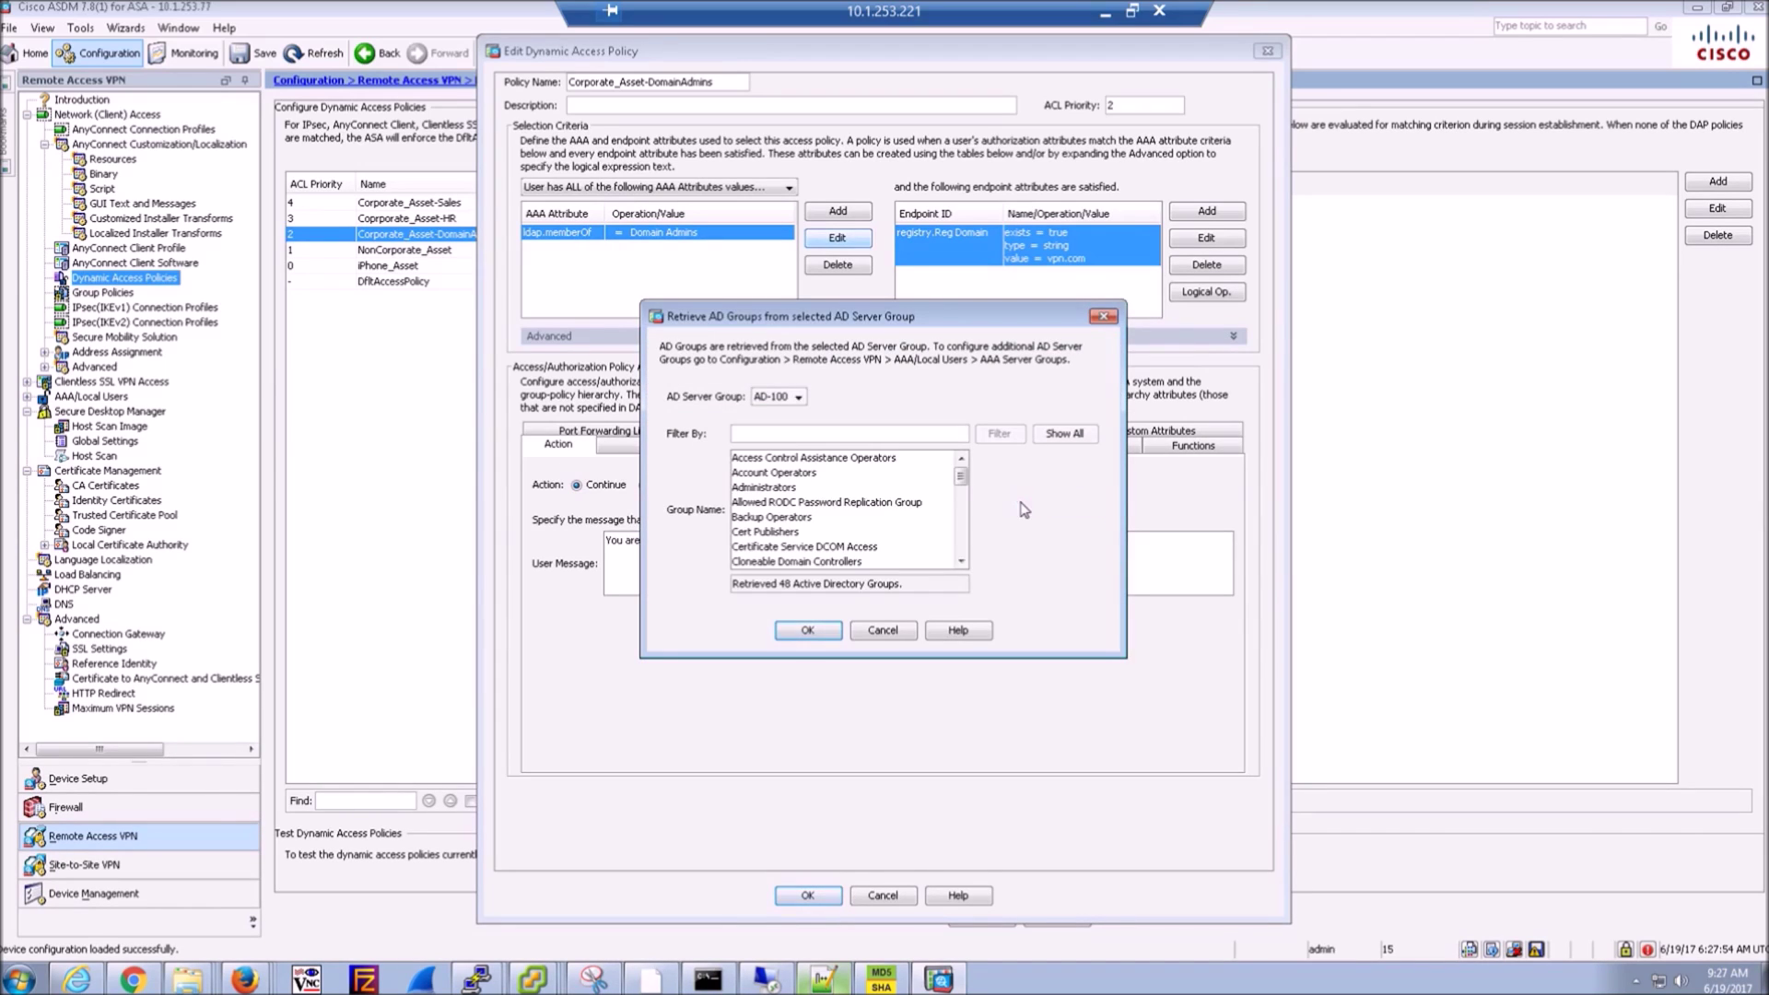
scroll(809, 535, down, 6)
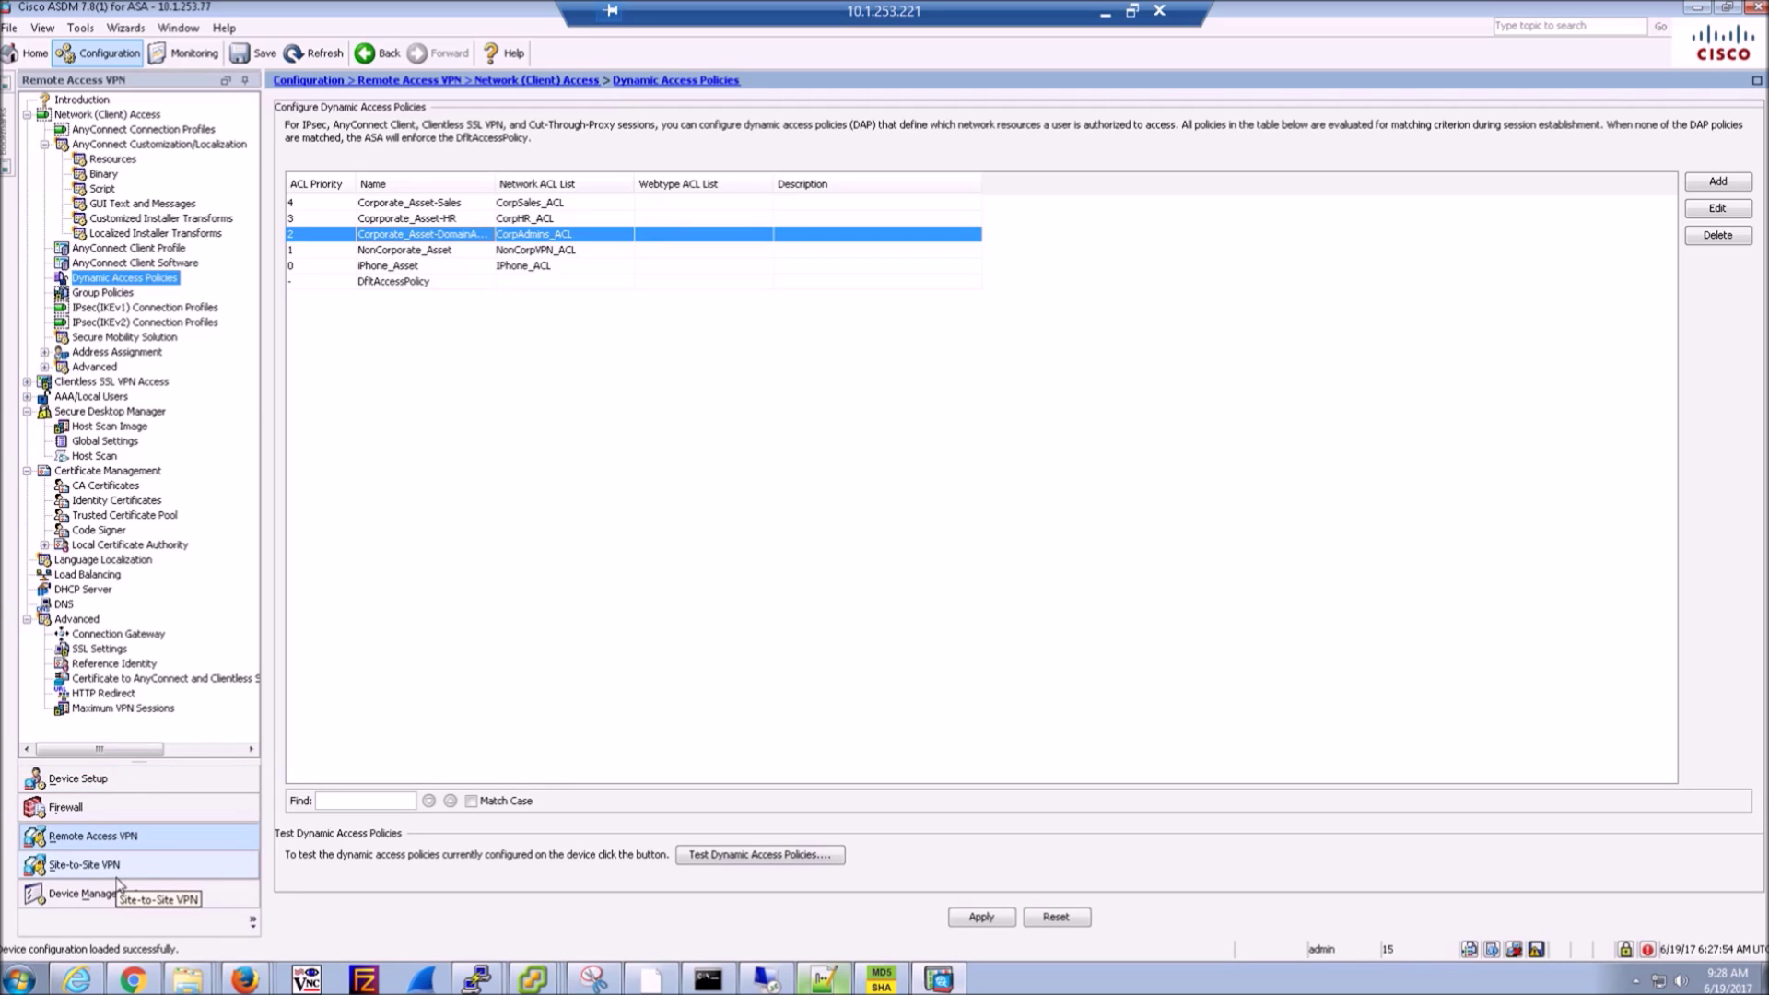
- Switch to Monitoring to view VPN Sessions: 0 active AnyConnect Client sessions, 109 cumulative
click(177, 55)
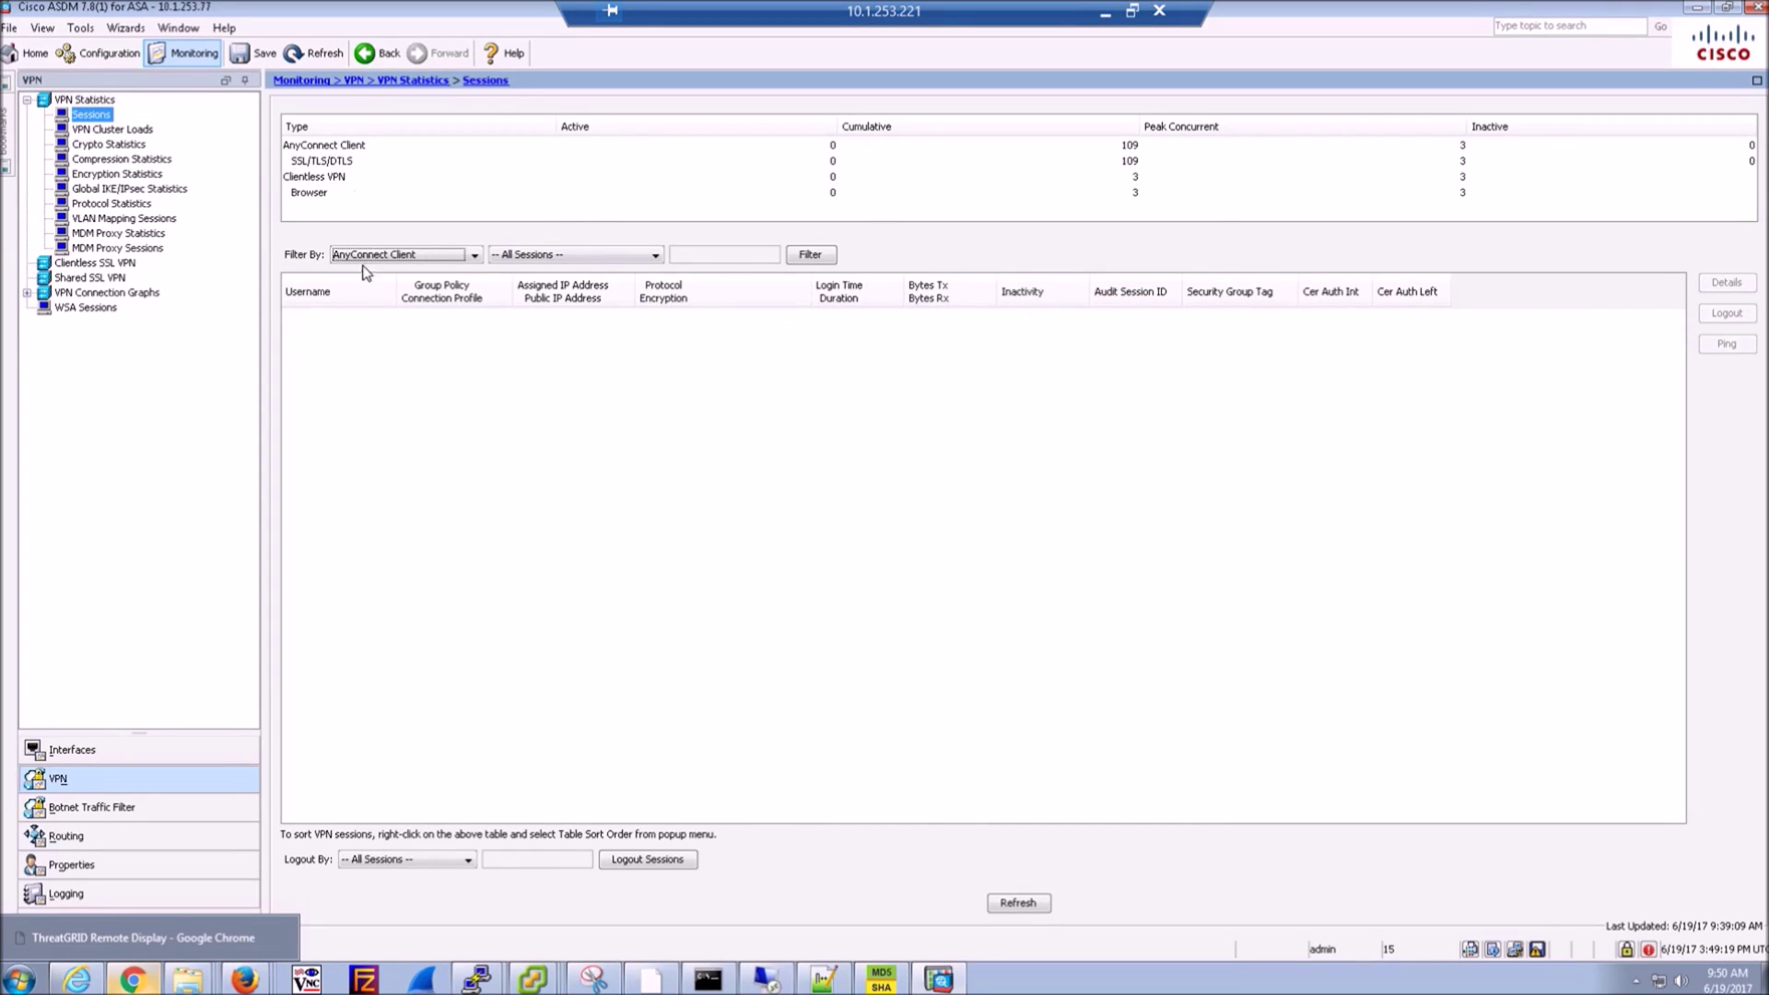
- Filter sessions by AnyConnect Client and open the active session's details with its DTLS tunnel
click(444, 256)
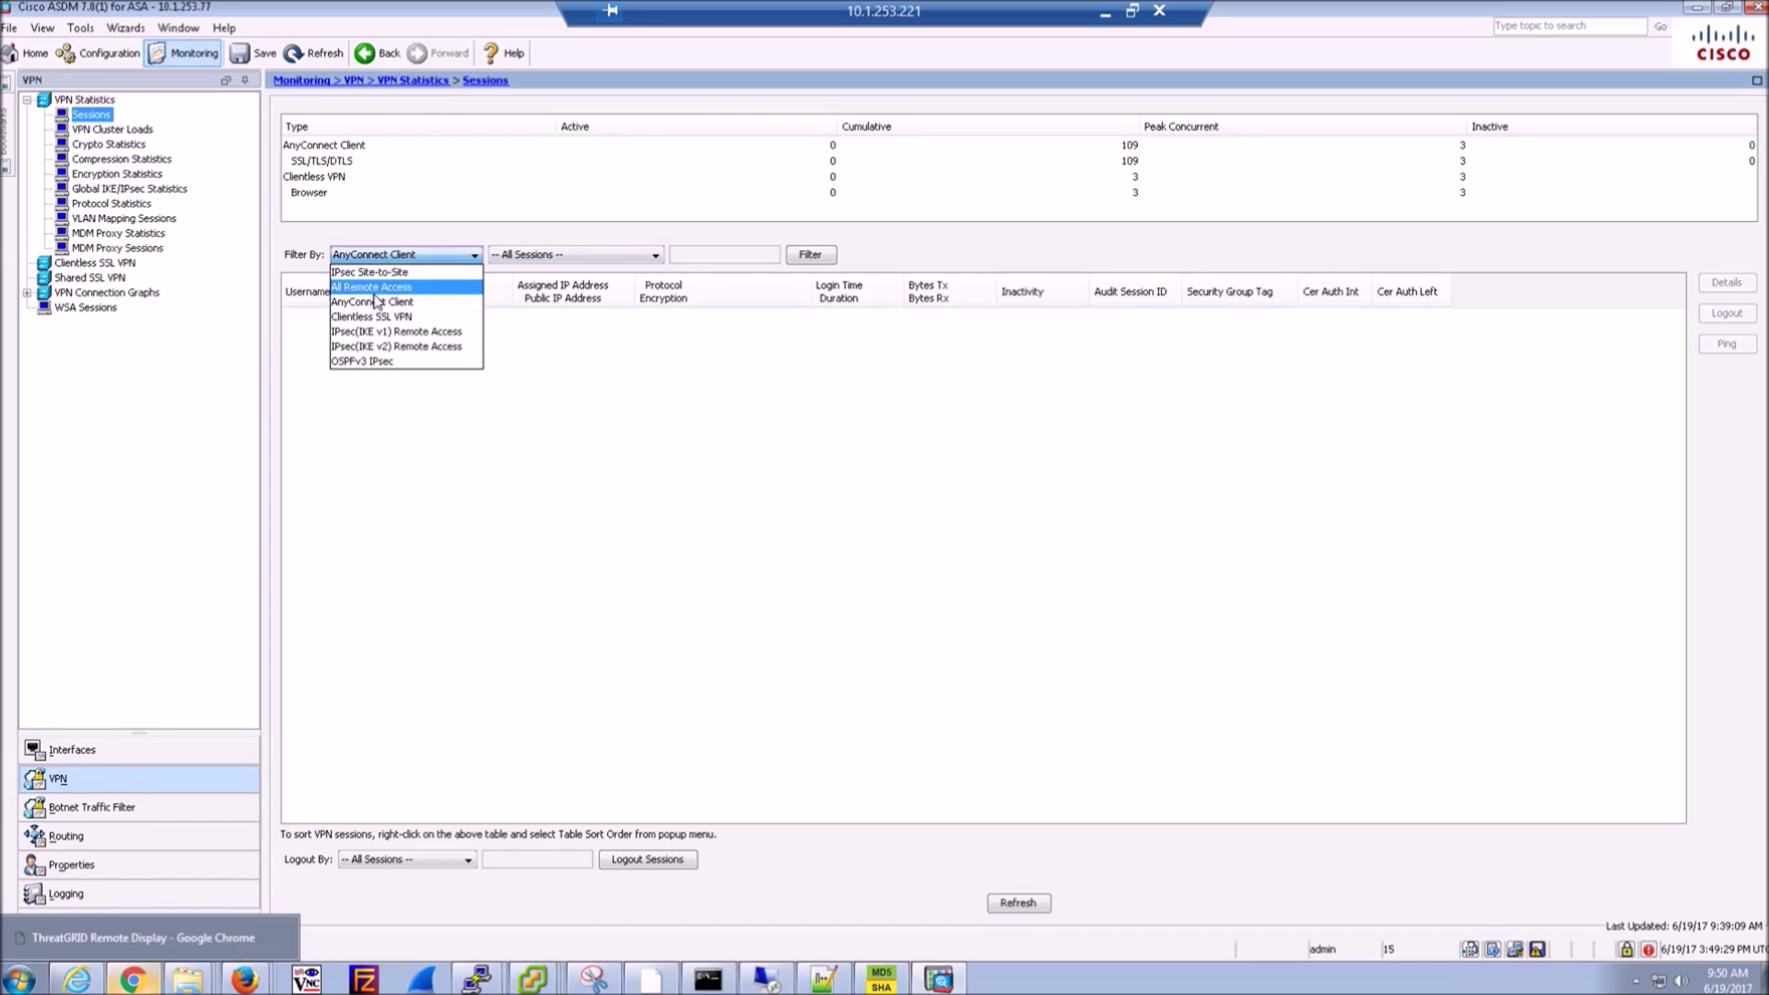
click(695, 515)
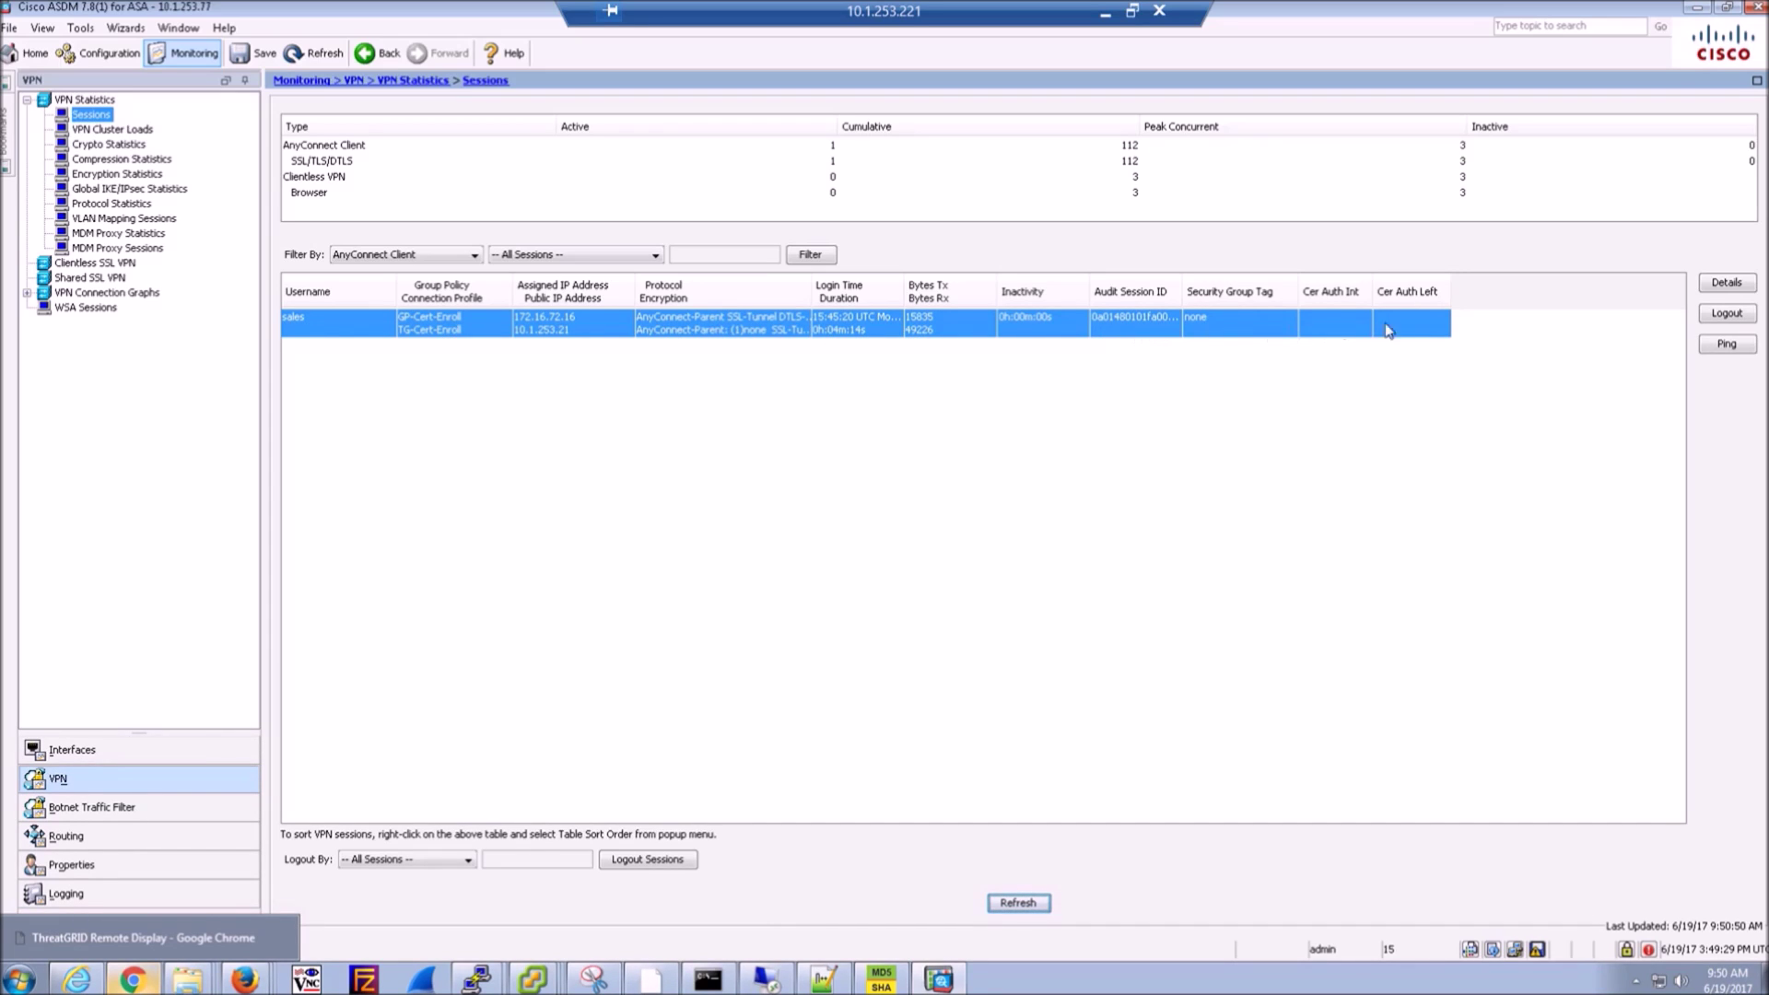
click(1727, 282)
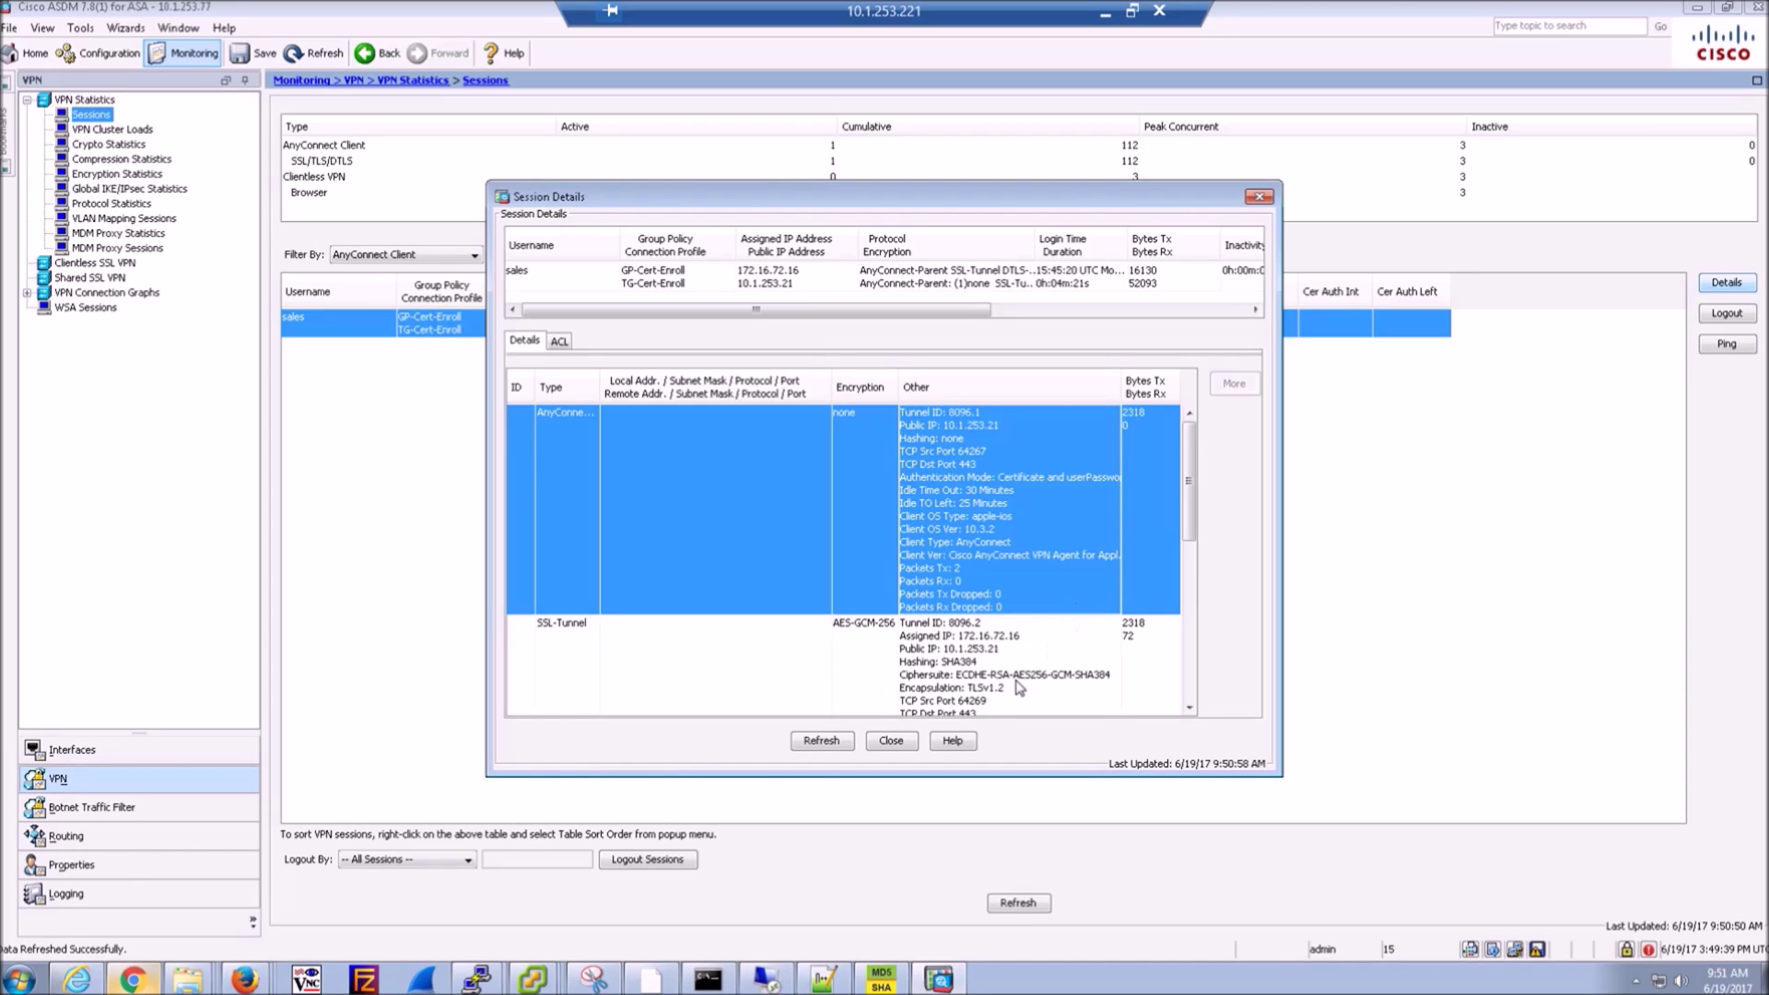
mouse_move(977, 642)
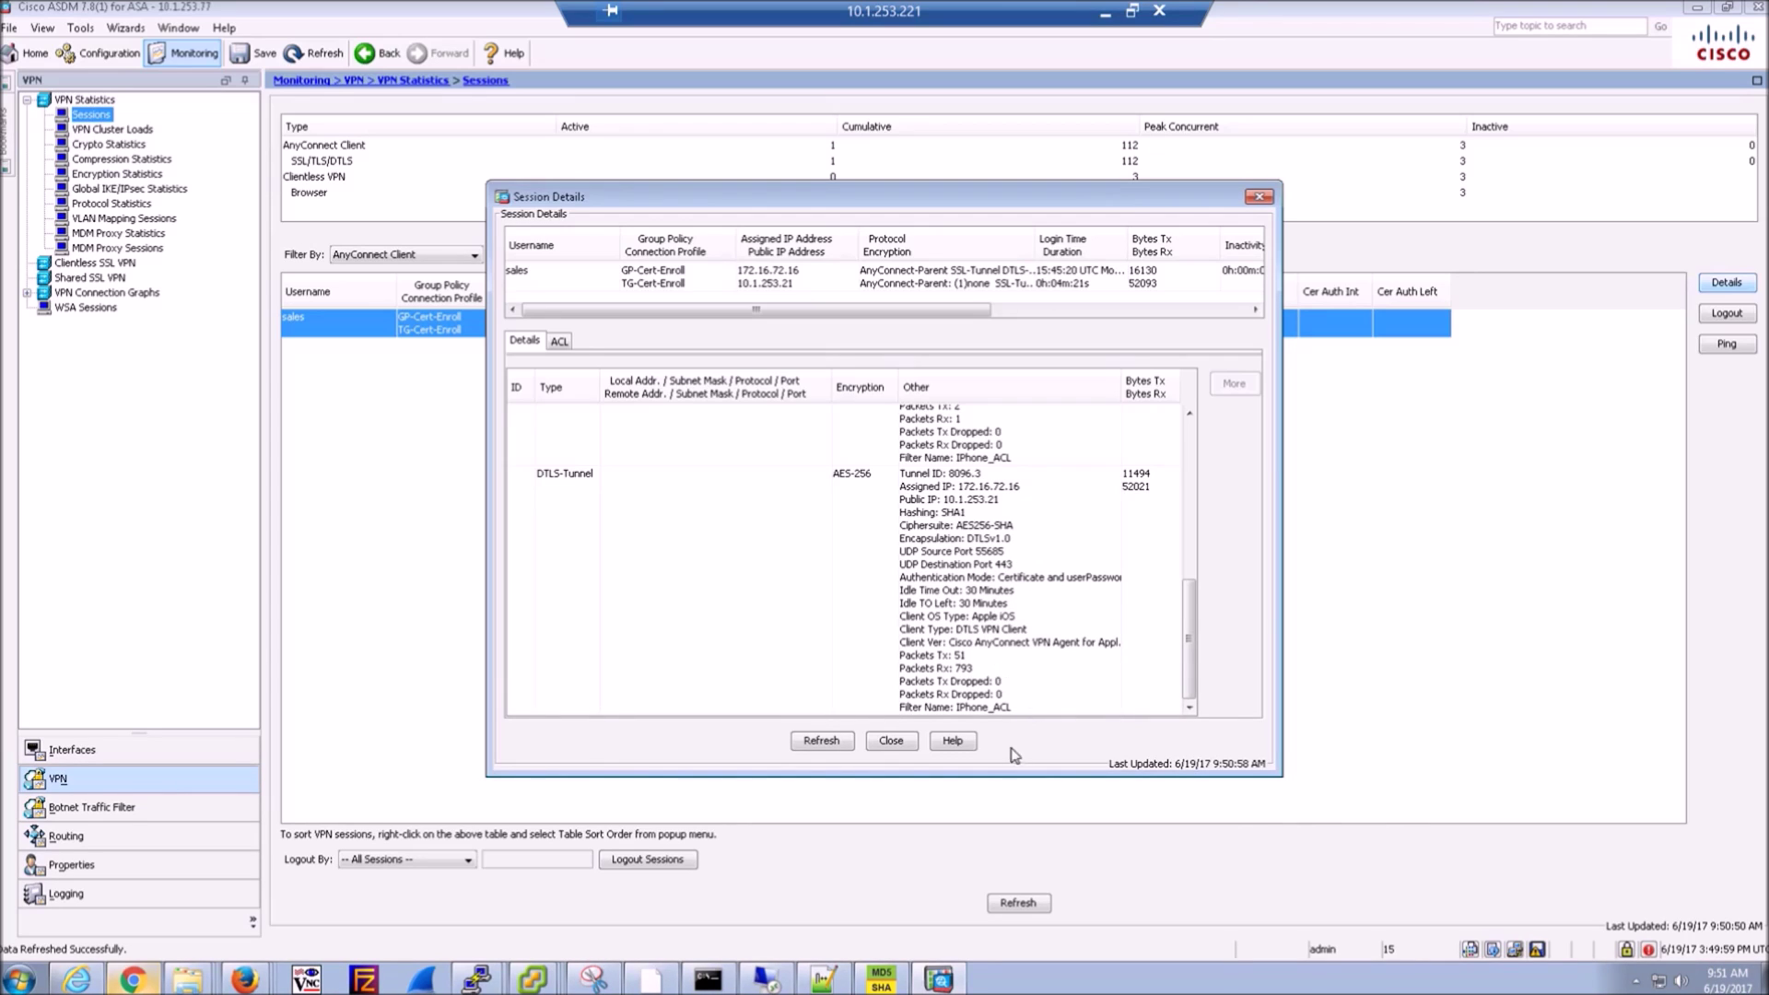
- Switch to the ASA terminal, dismiss the connection-lost error, and restart the SSH session
click(478, 980)
click(457, 909)
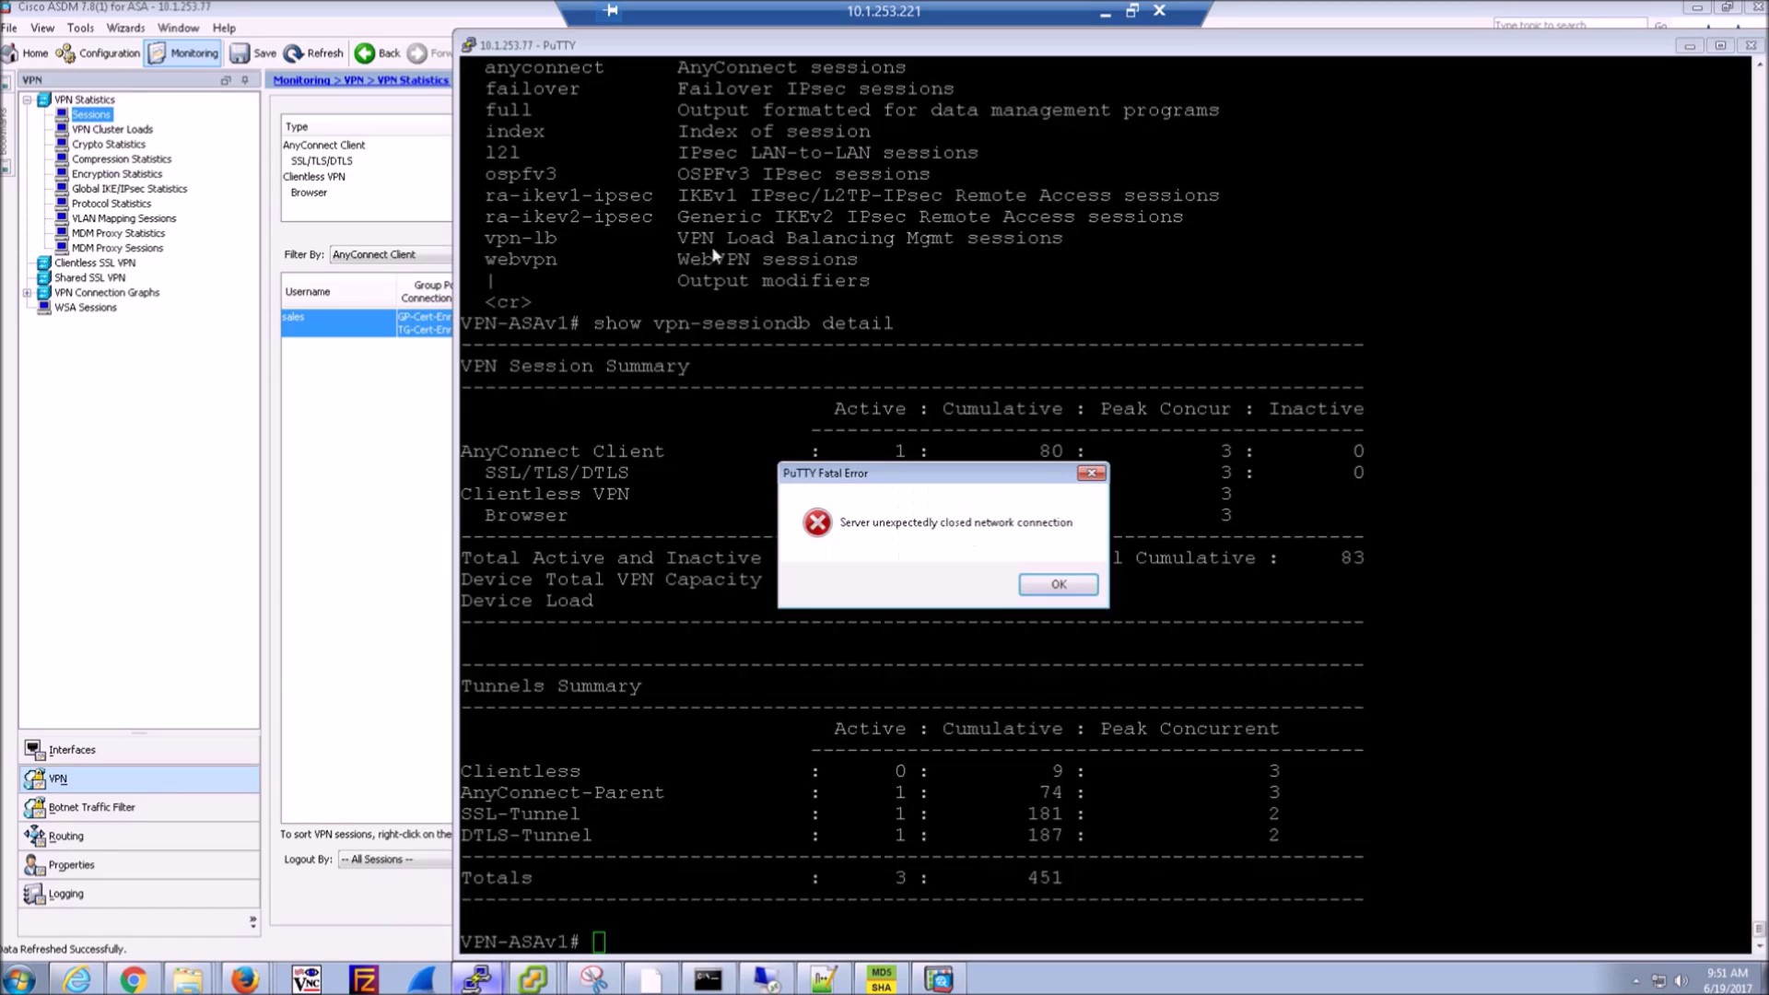
click(1058, 584)
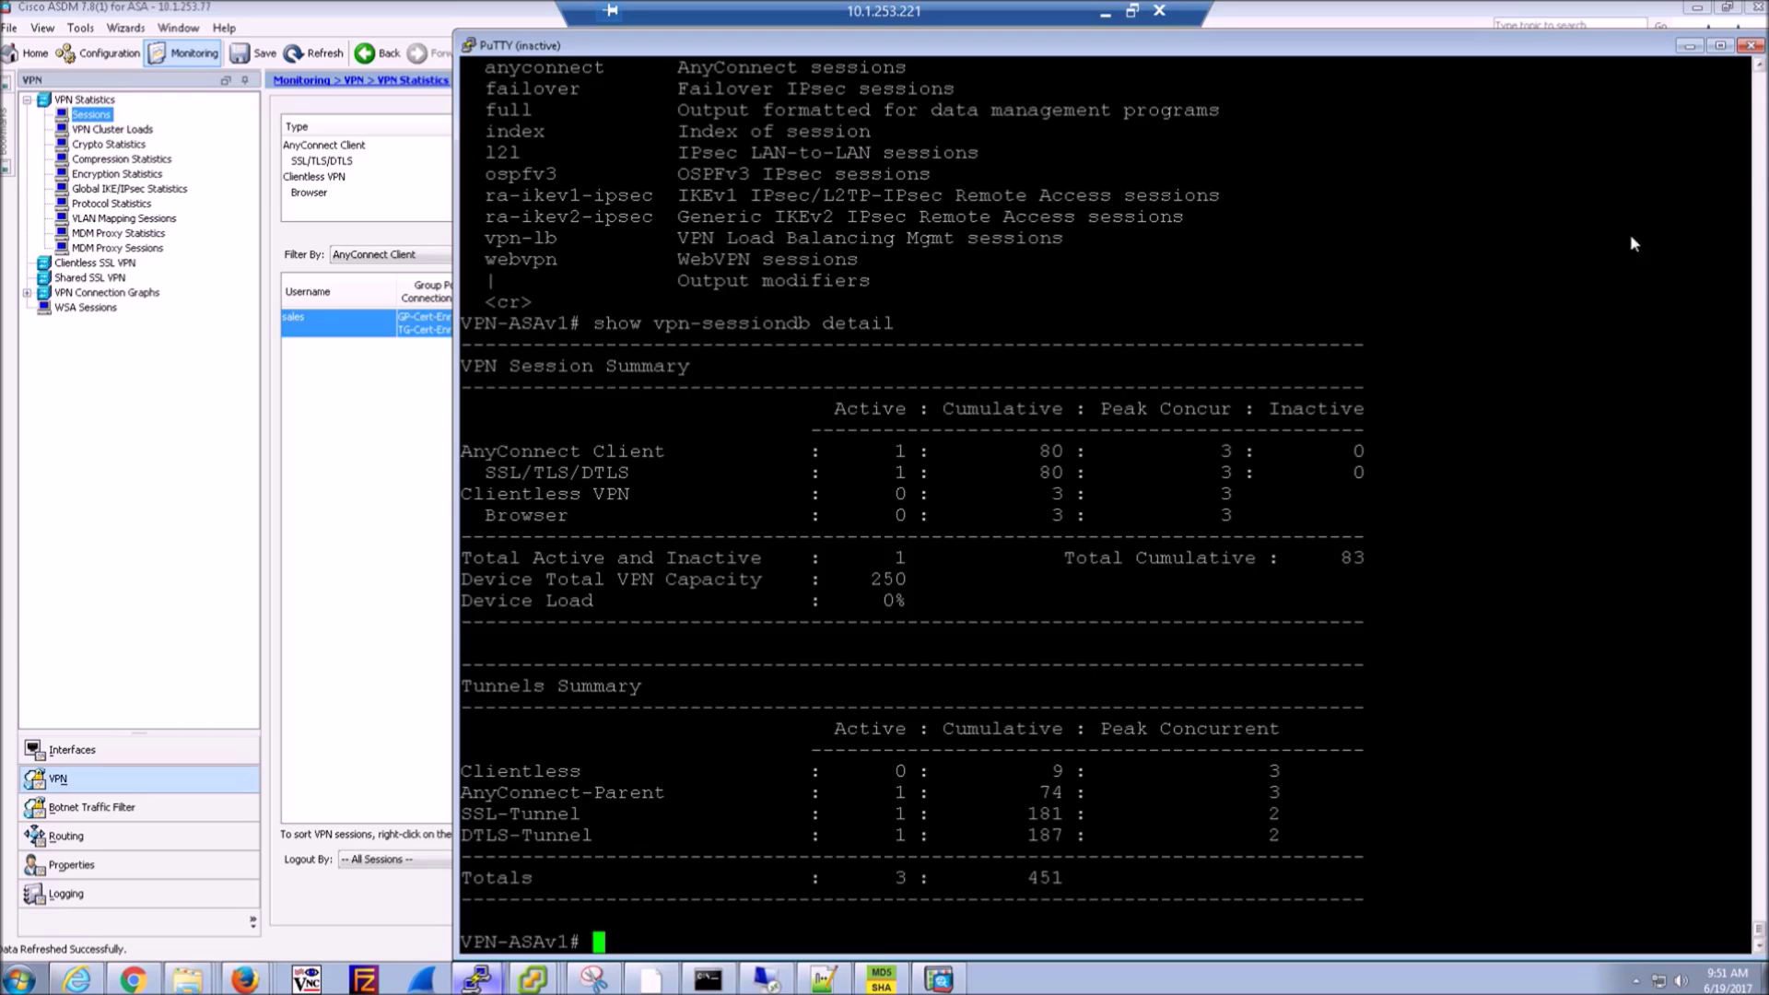
click(469, 46)
click(522, 255)
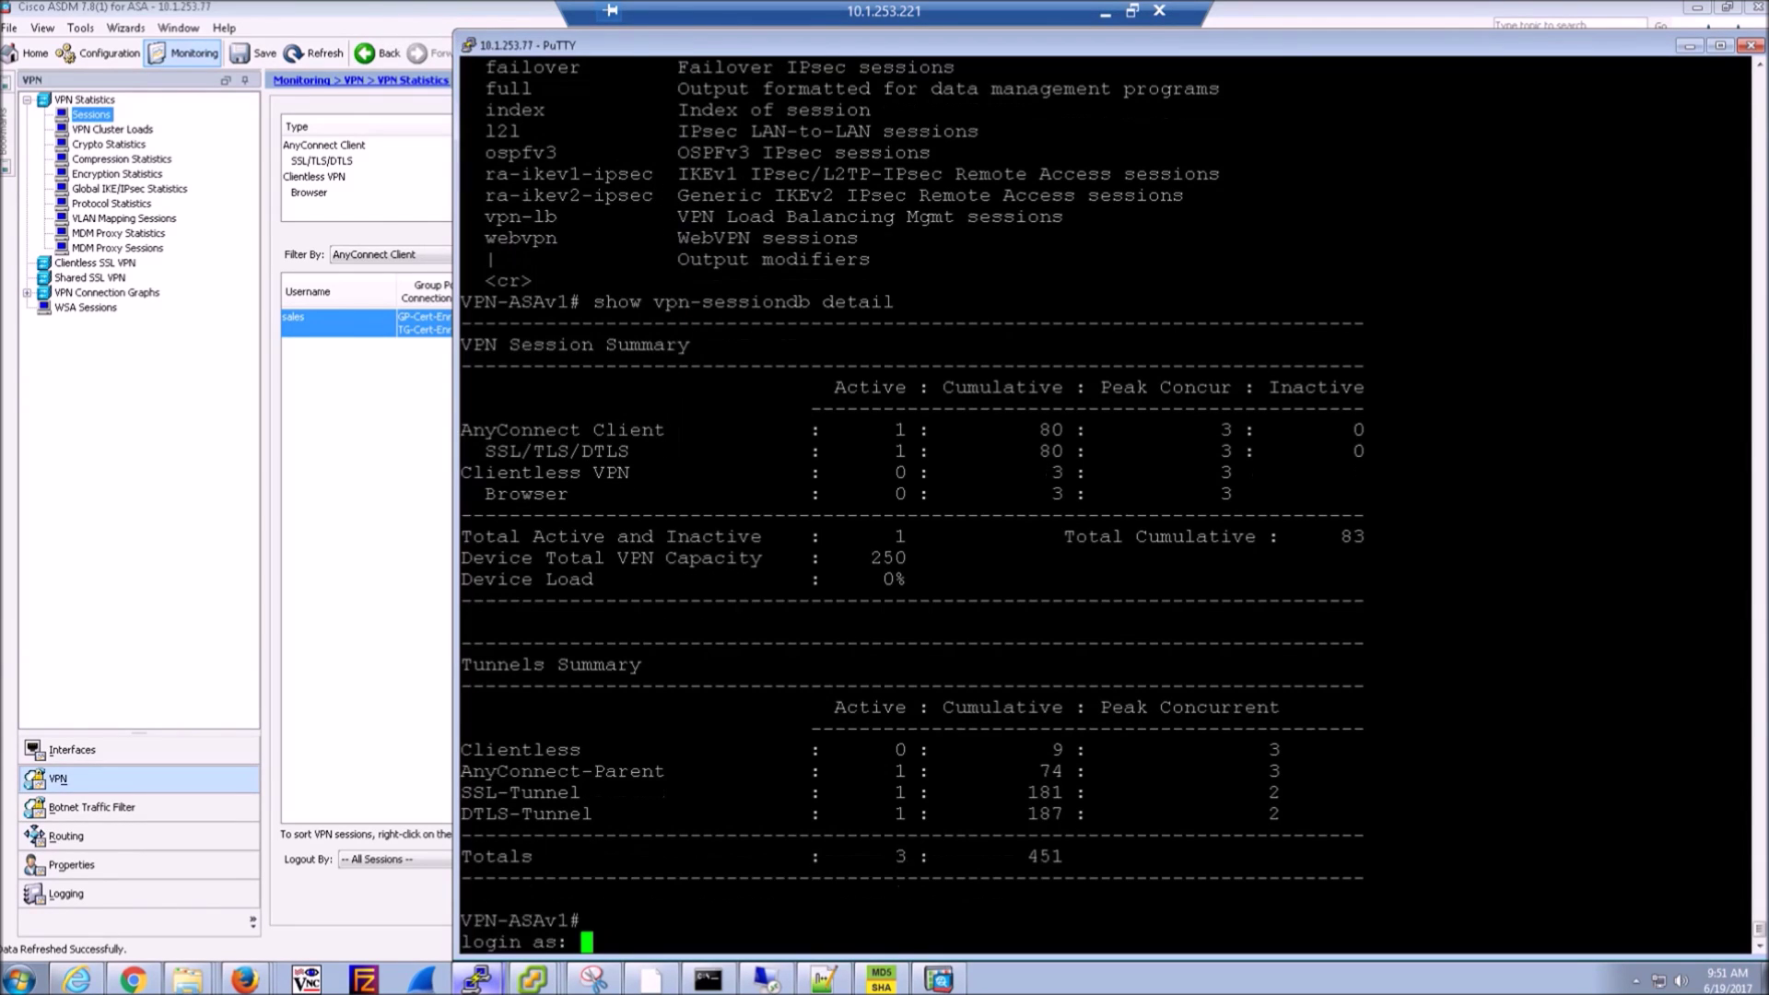
- Log in to the ASA and enter privileged mode with the enable password
text(admin)
key(Return)
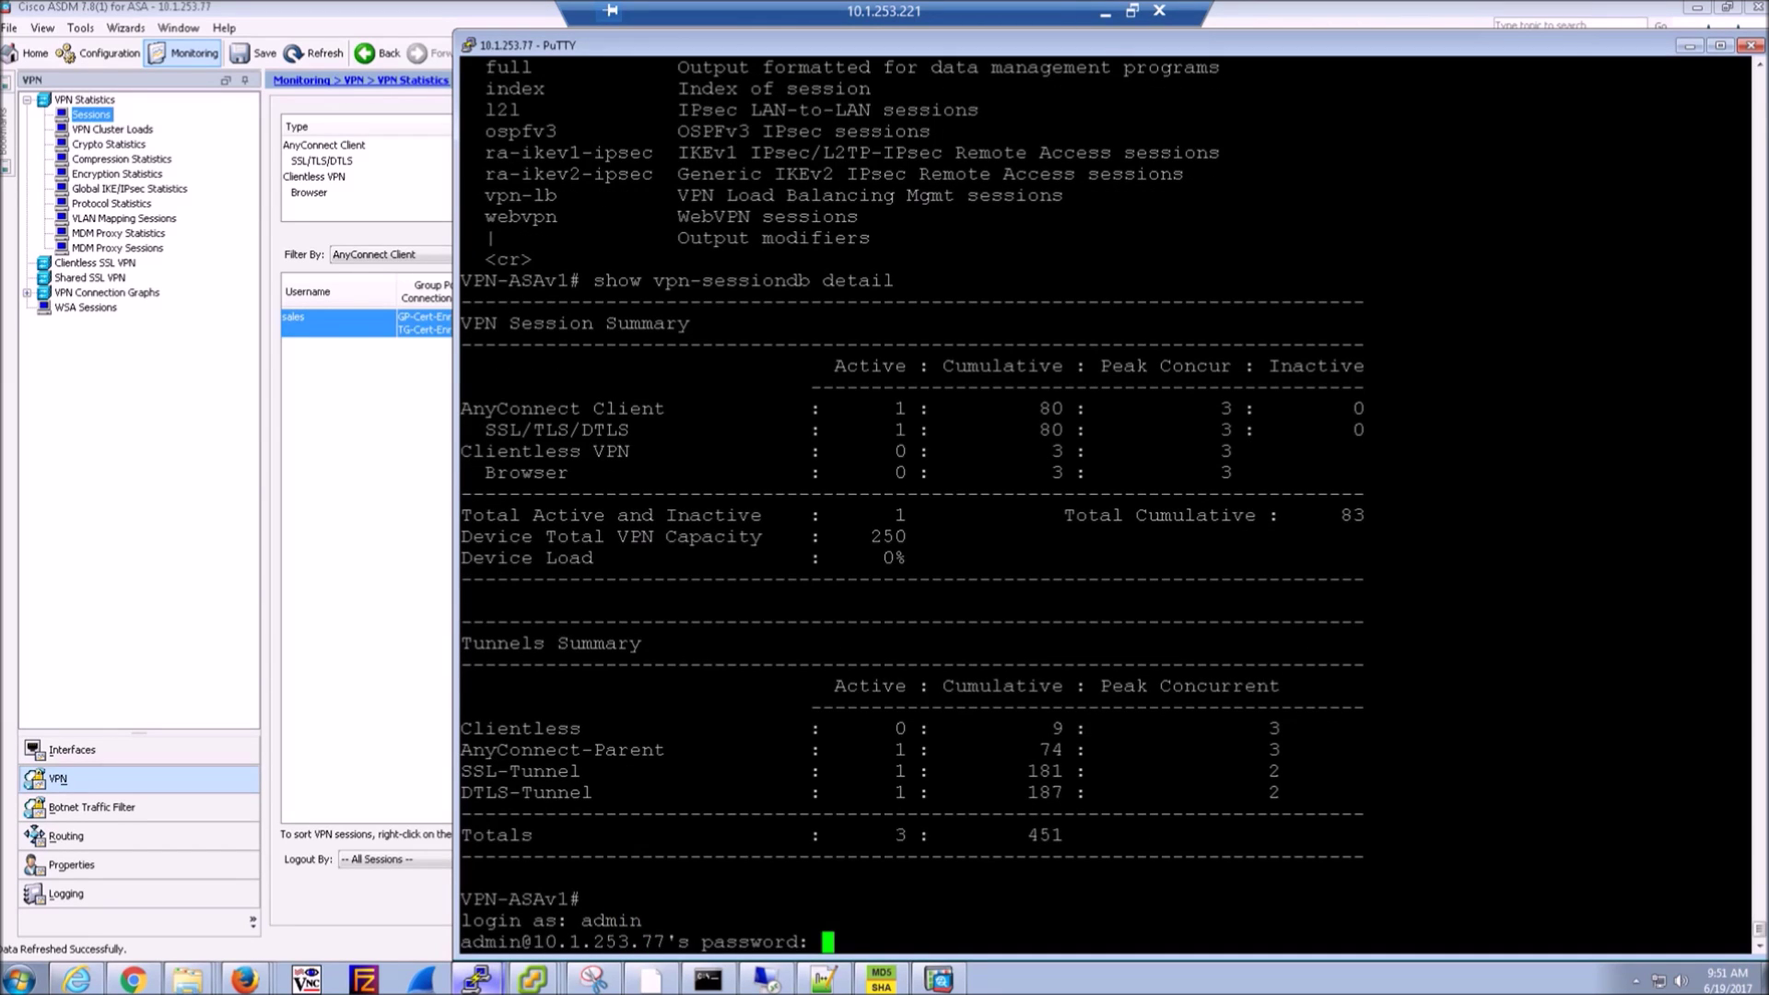
key(Return)
text(en)
key(Return)
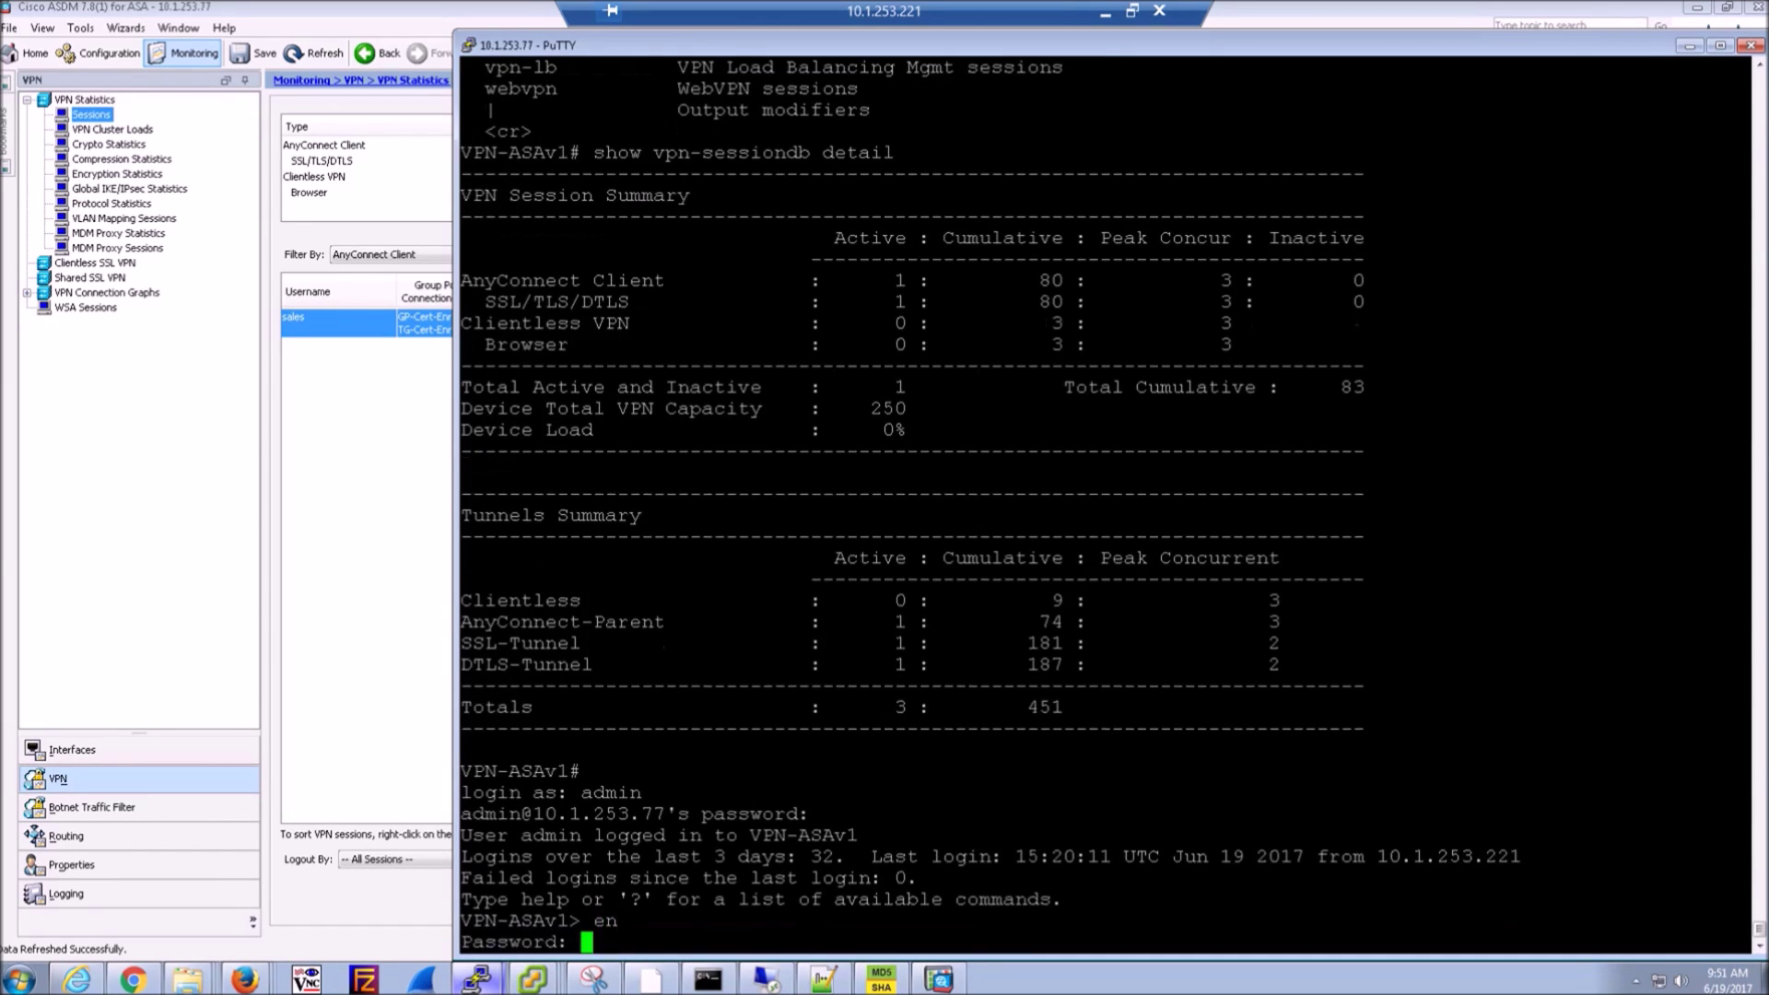
text(**********)
key(Return)
key(Return)
key(Return)
- Run show vpn-sessiondb anyconnect for the session summary, then recall it for editing
text(show )
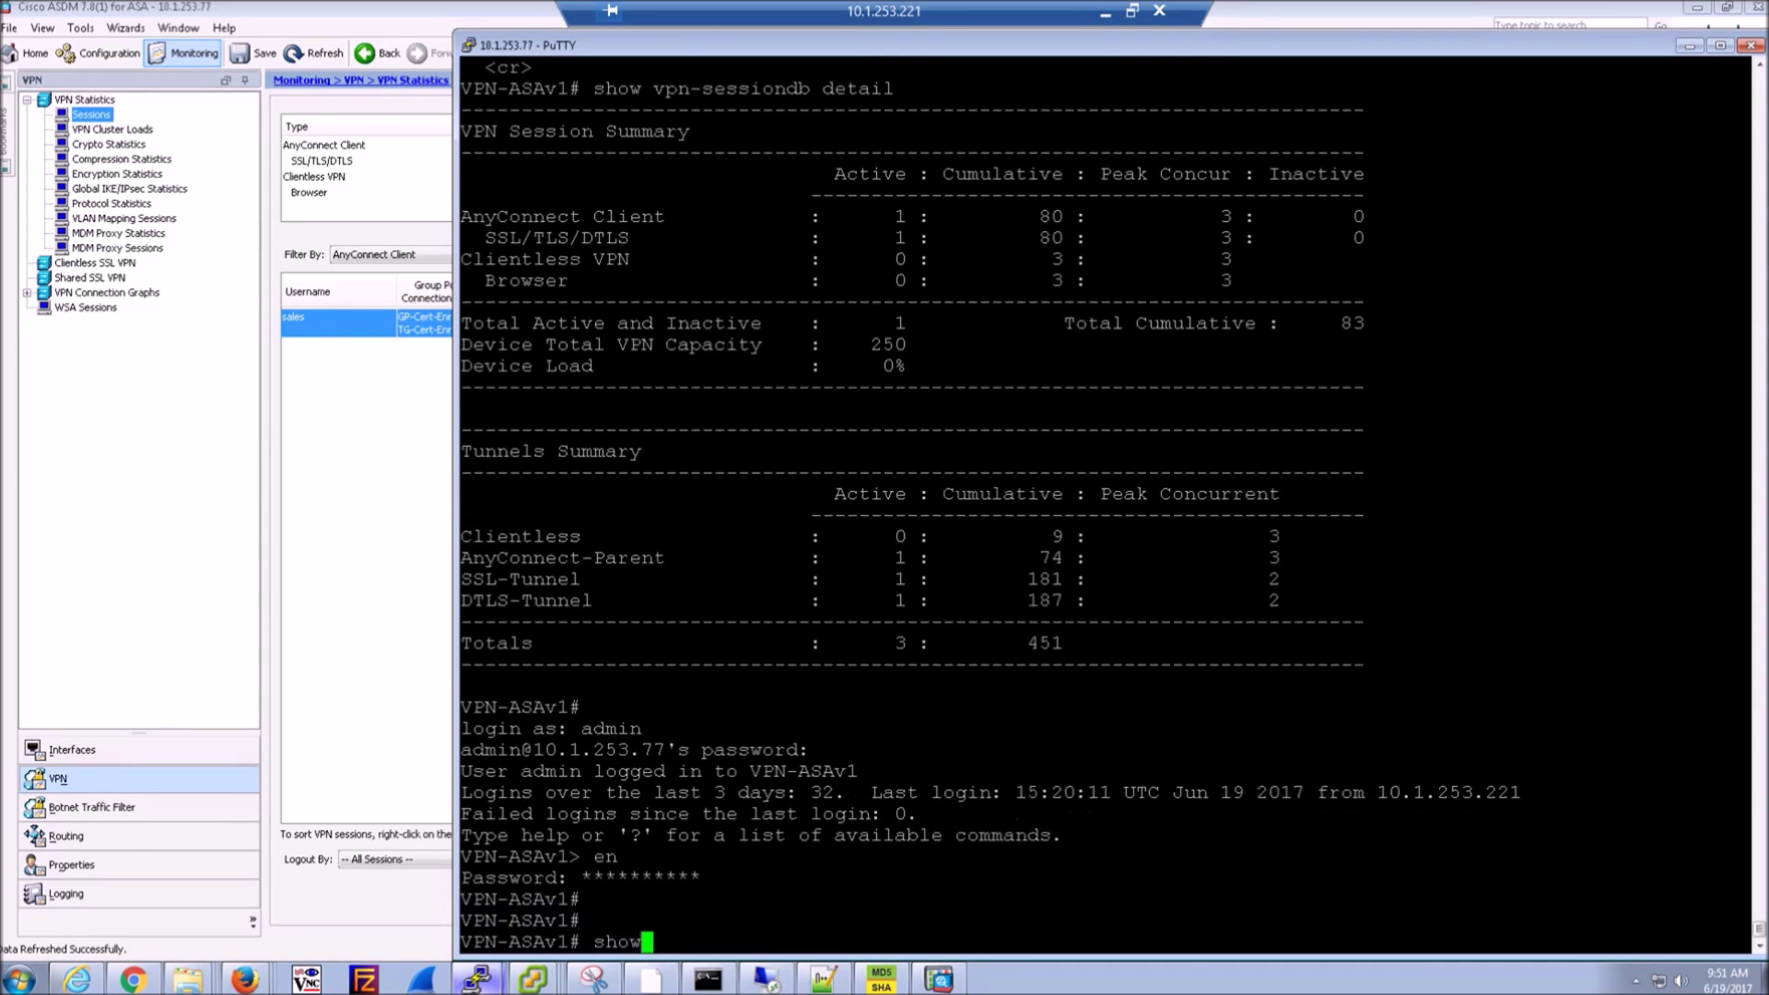
text(vpn-)
key(Tab)
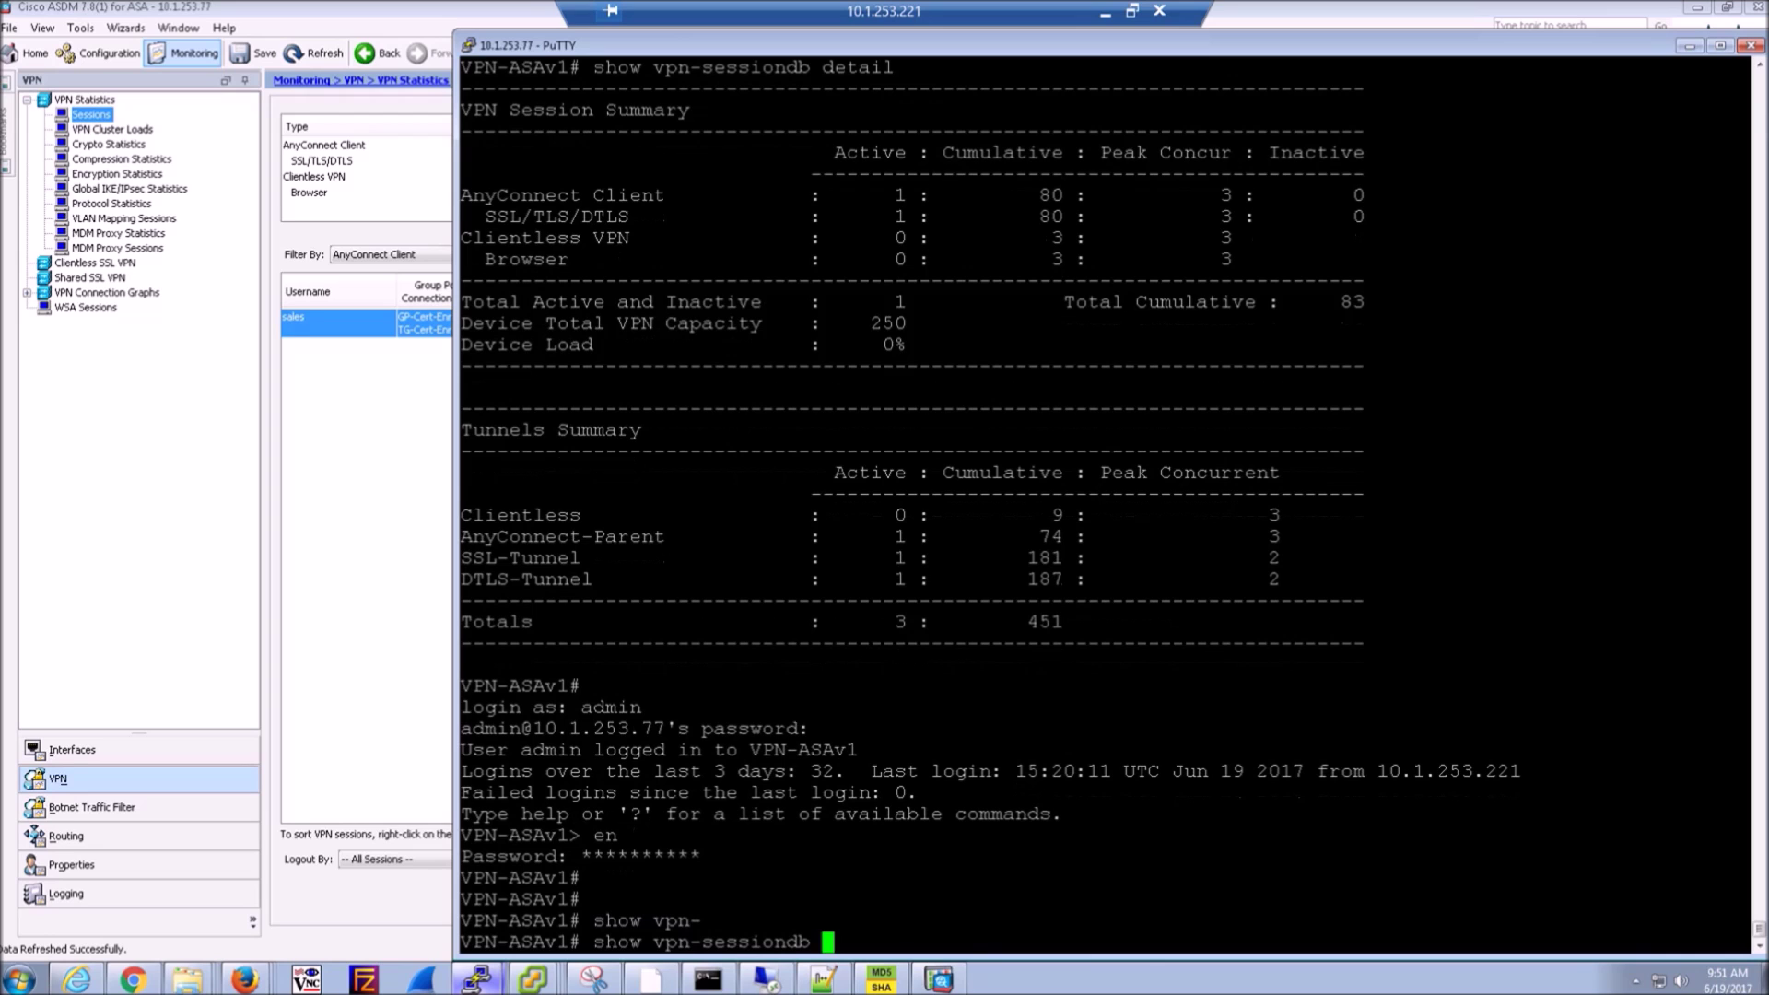
text(?any)
key(Tab)
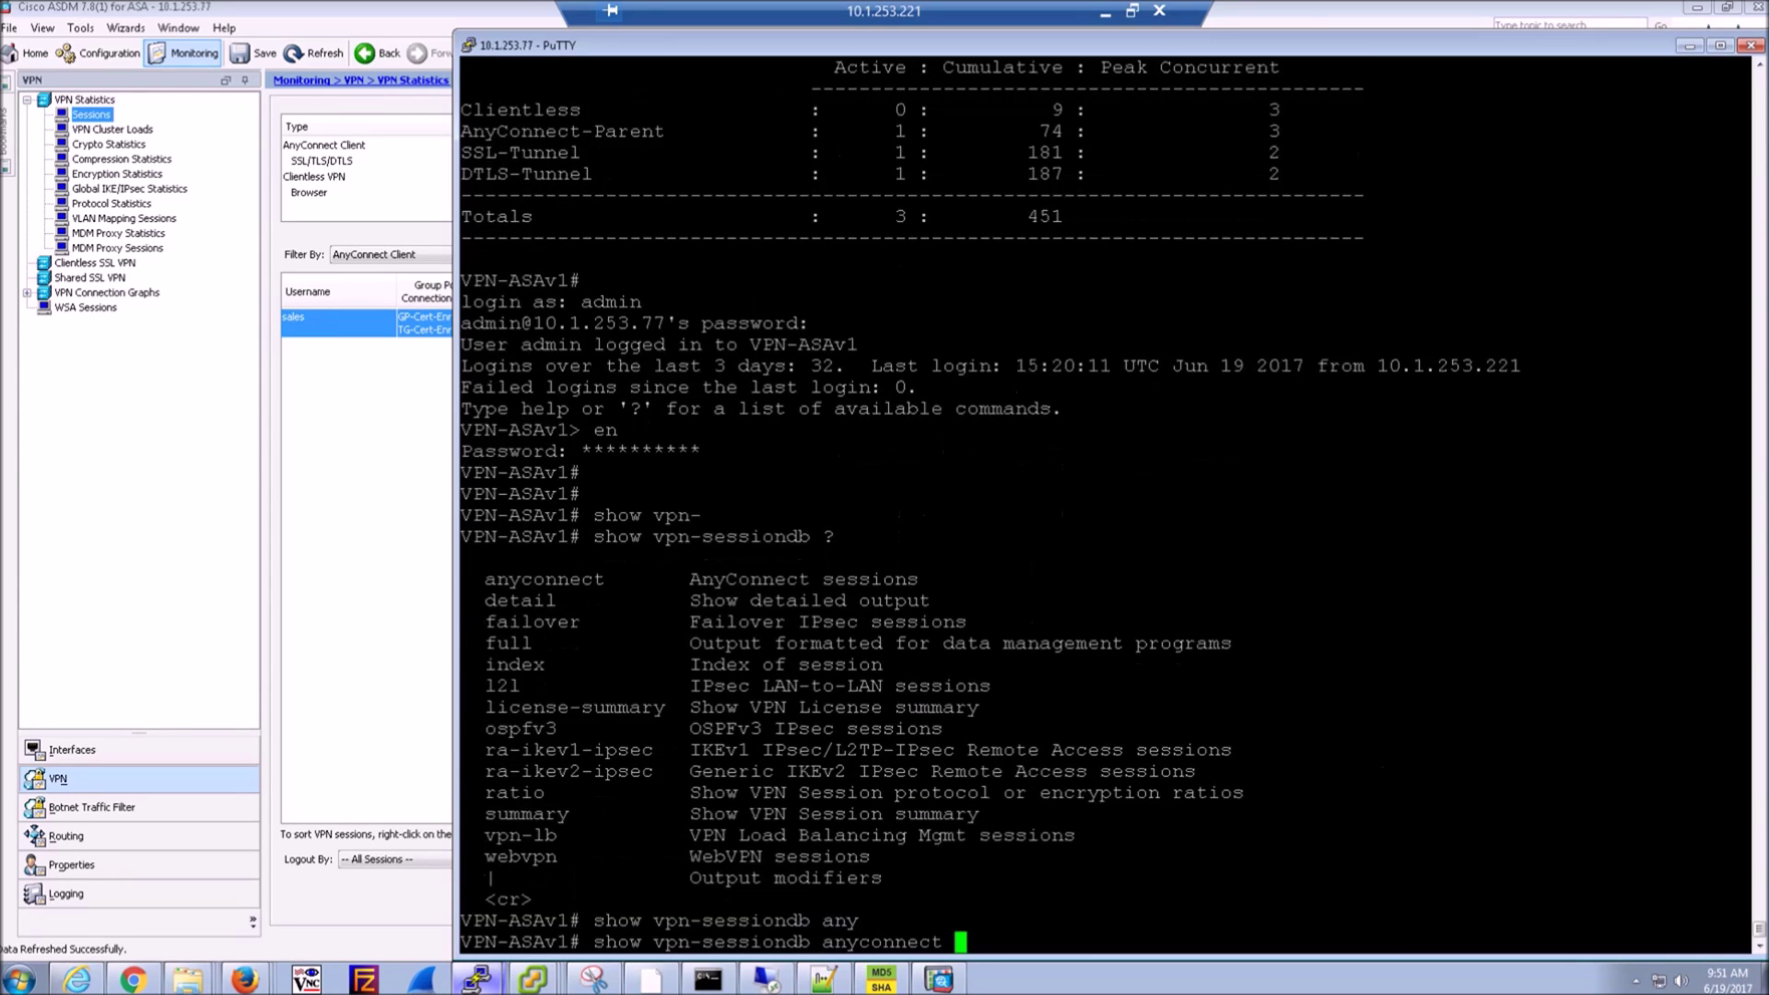
text(?)
key(Return)
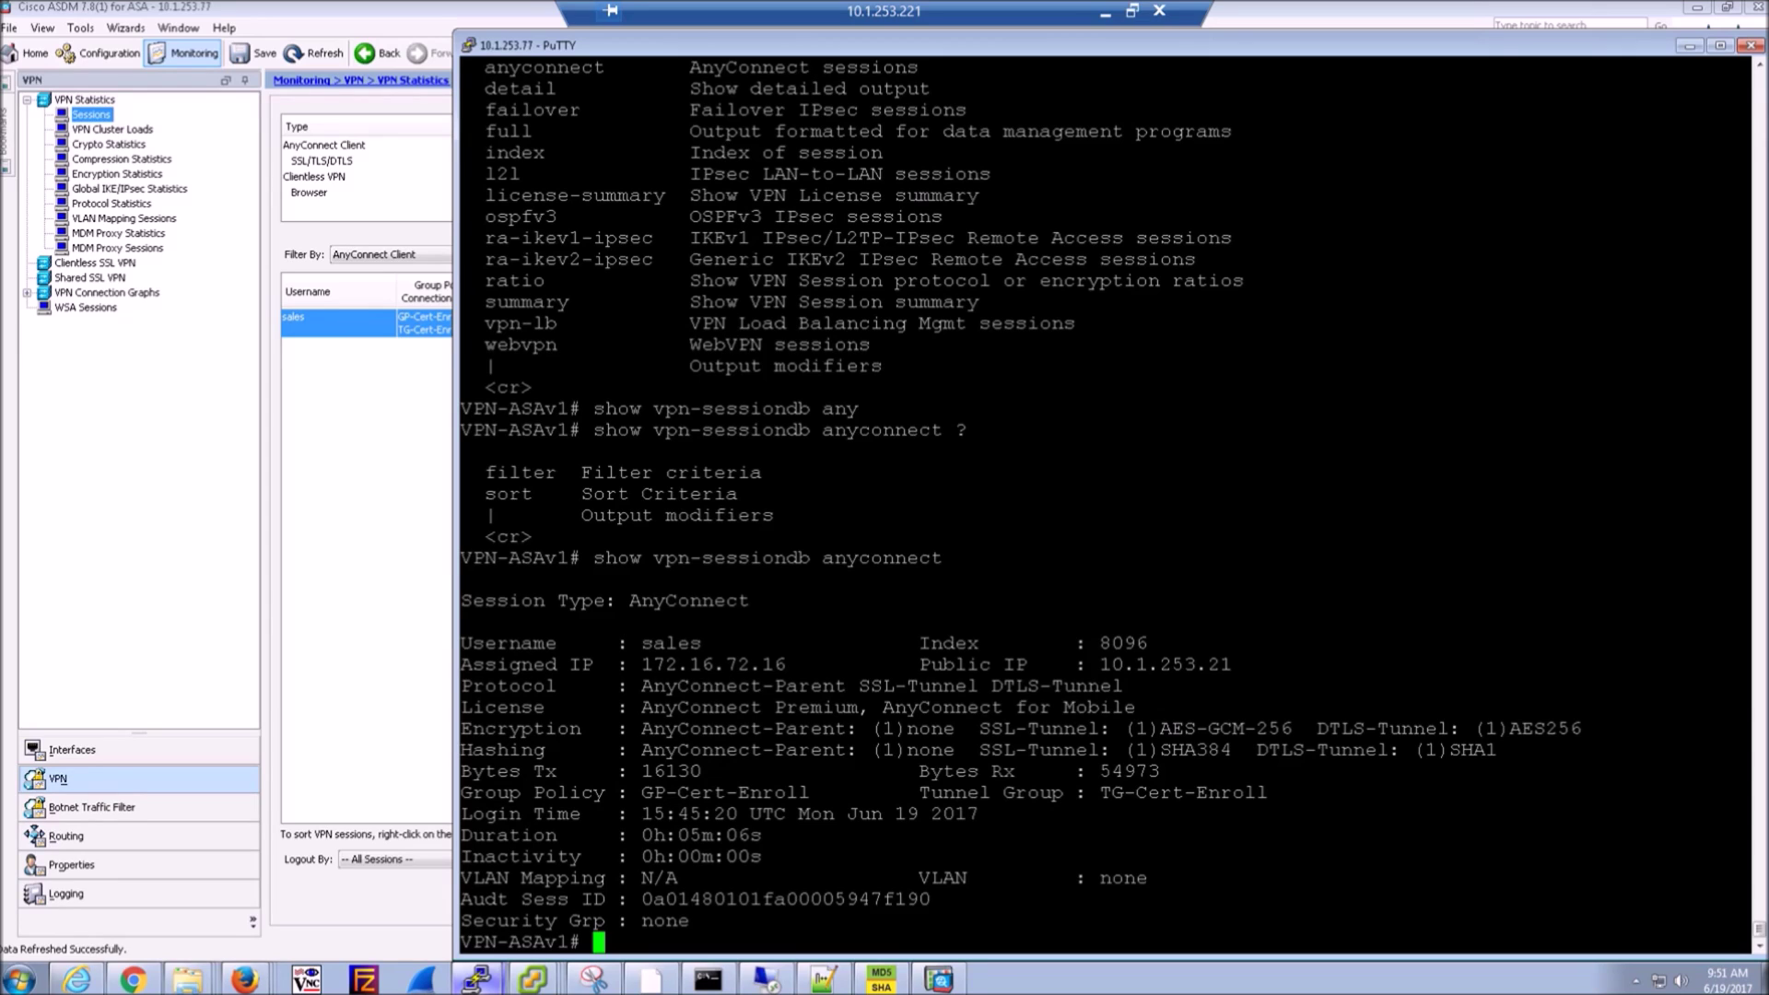
key(Up)
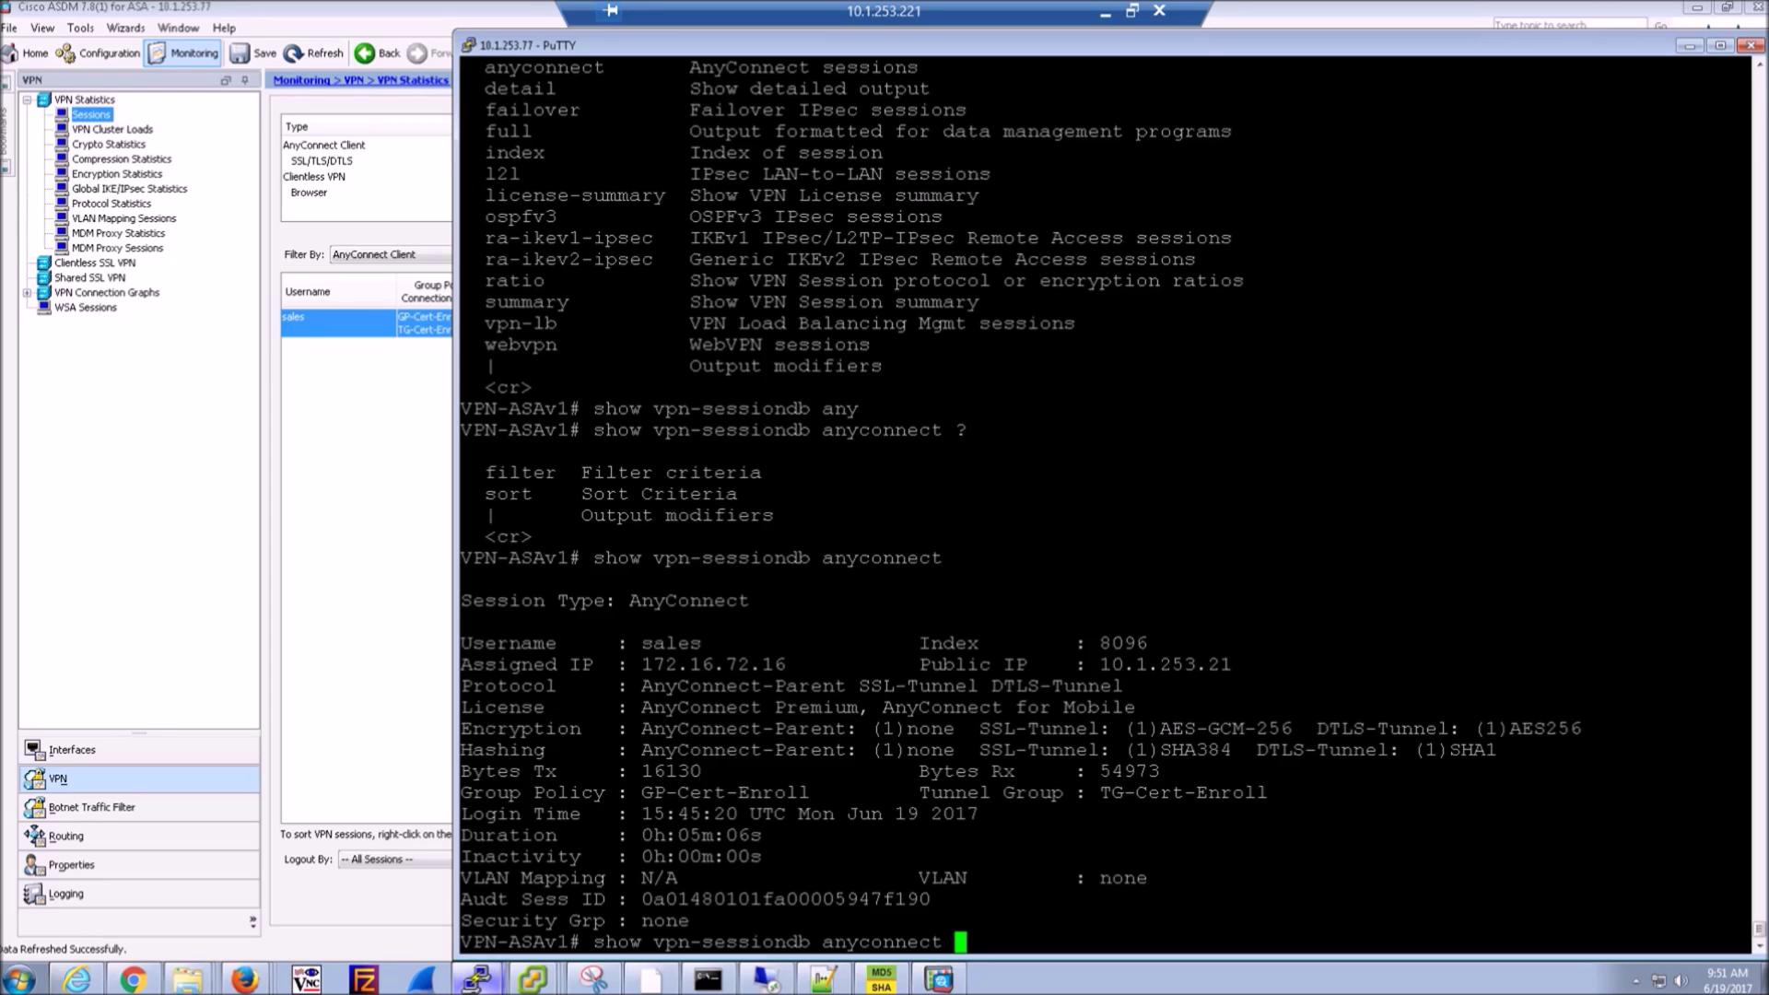
key(BackSpace)
key(BackSpace)
key(BackSpace)
key(BackSpace)
key(BackSpace)
key(BackSpace)
key(BackSpace)
key(BackSpace)
key(BackSpace)
key(BackSpace)
key(BackSpace)
key(BackSpace)
- Run show vpn-sessiondb detail anyconnect and page through the full output
text(det)
key(Tab)
text(?an)
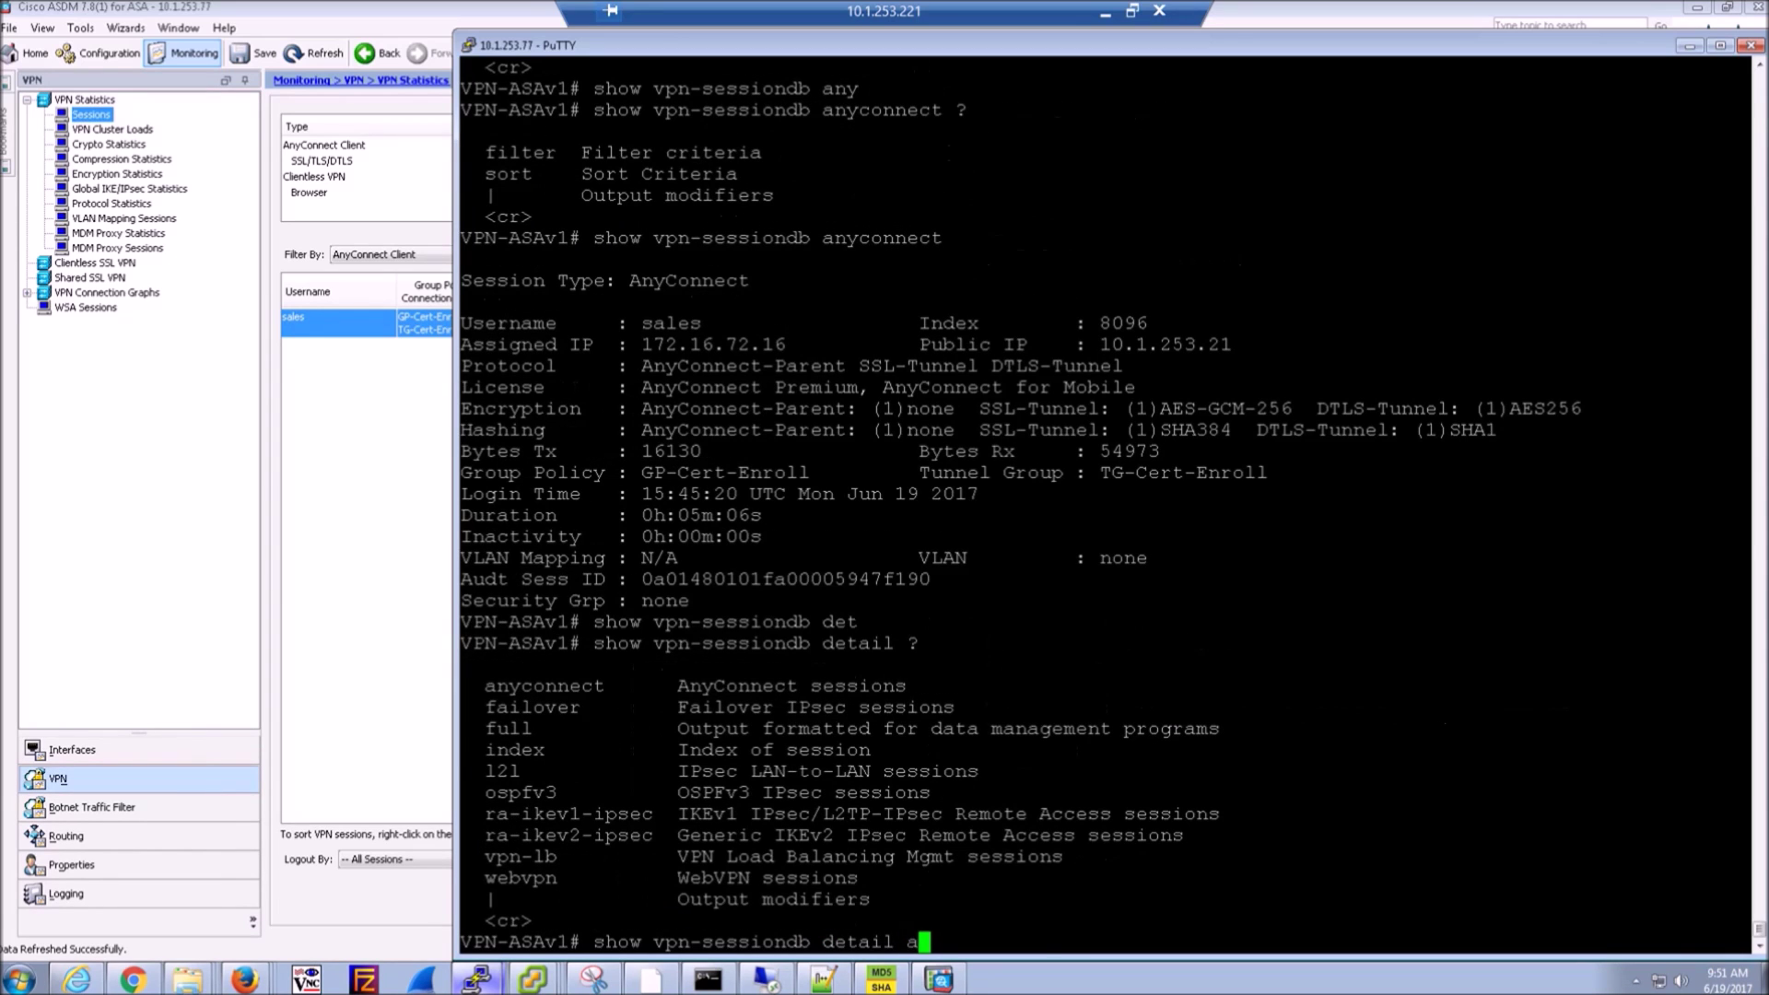
key(Tab)
text(?)
key(Return)
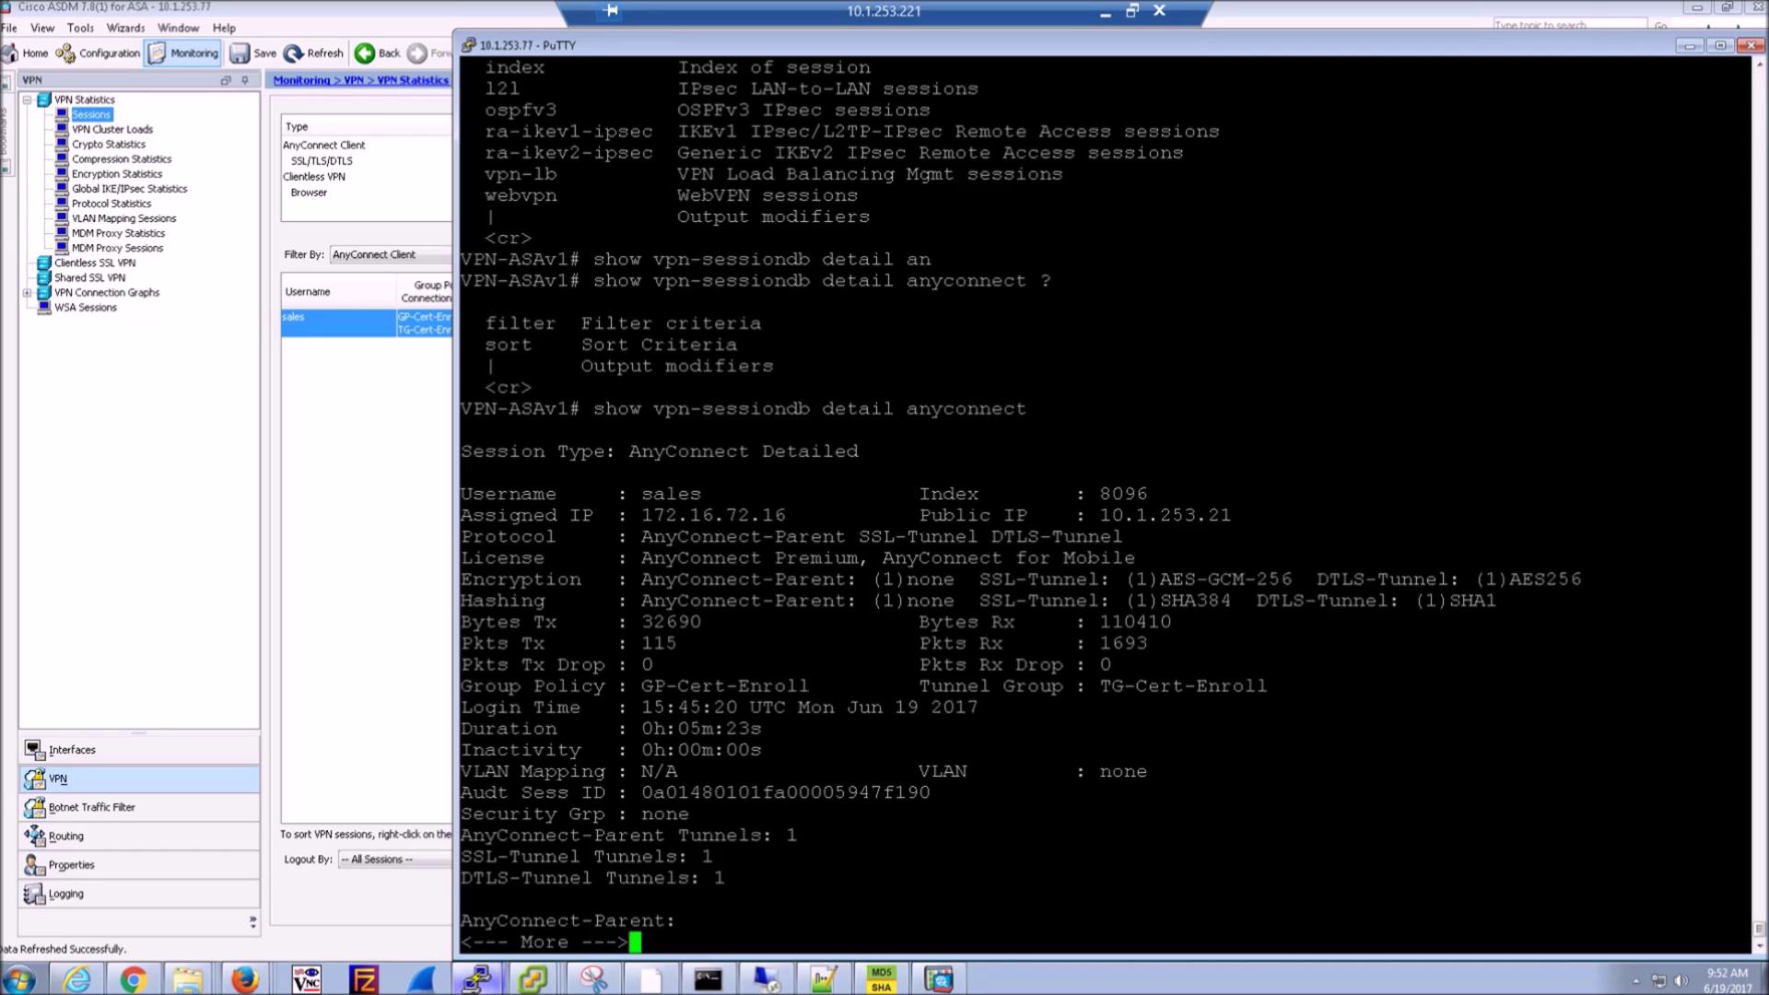
key(space)
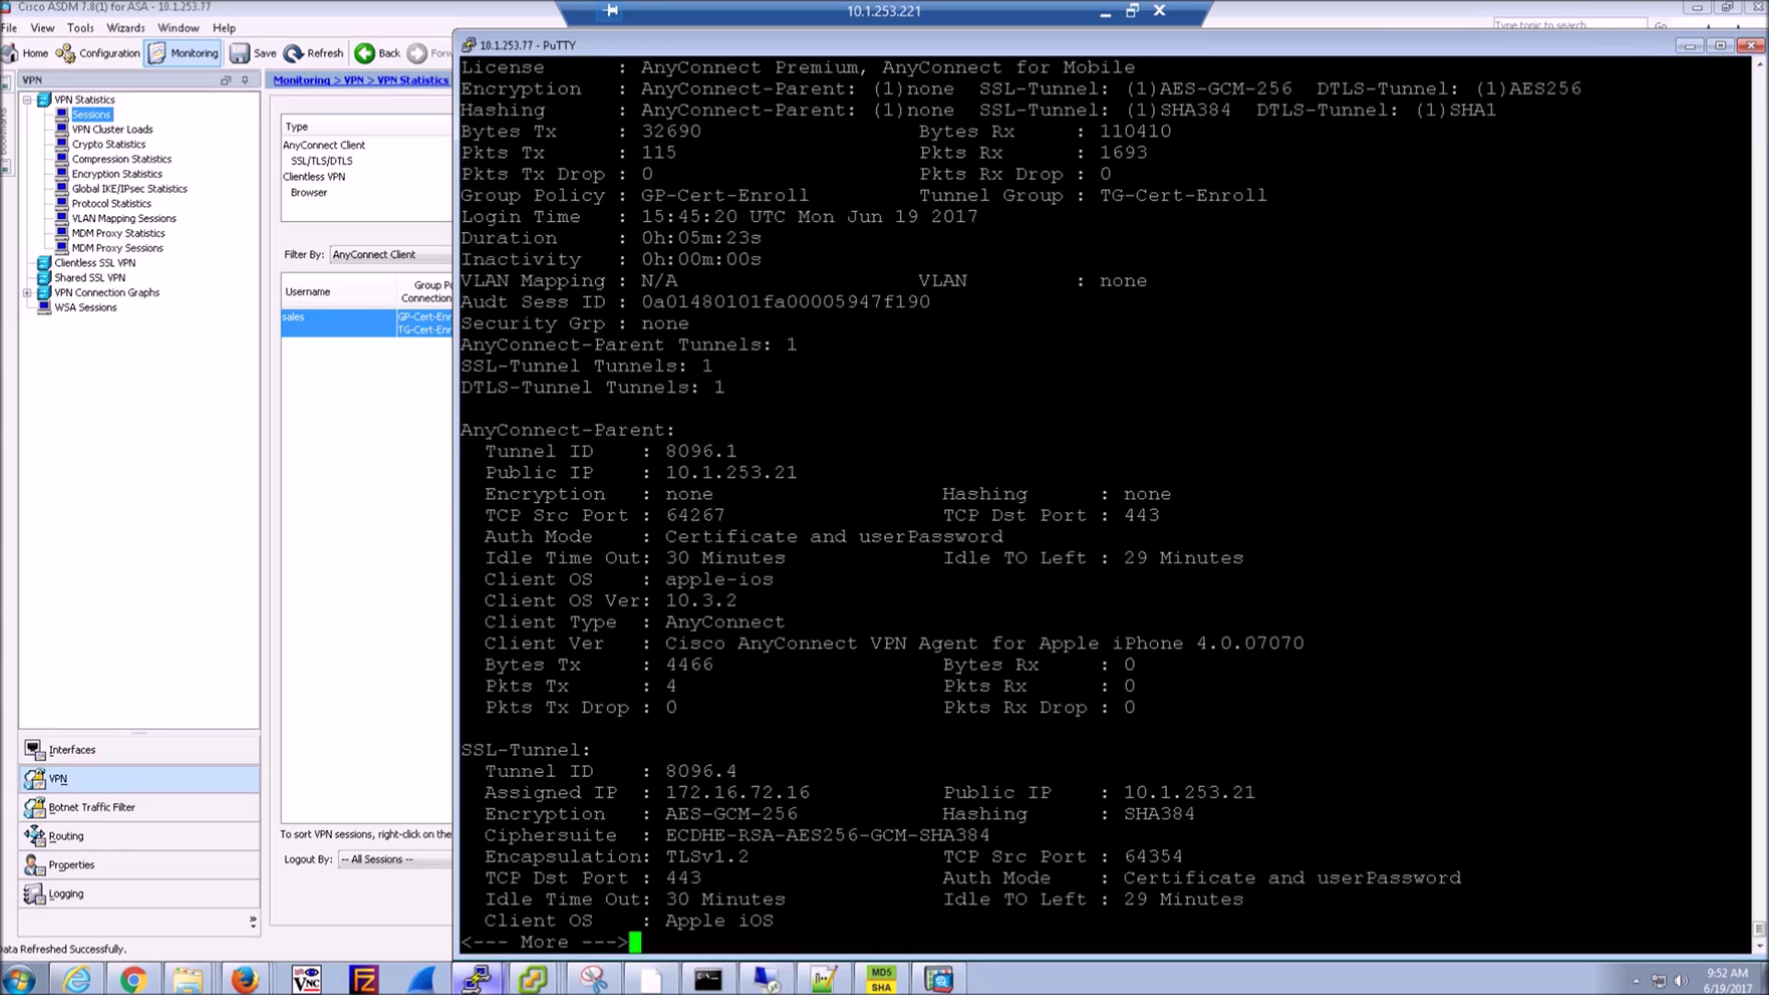
key(space)
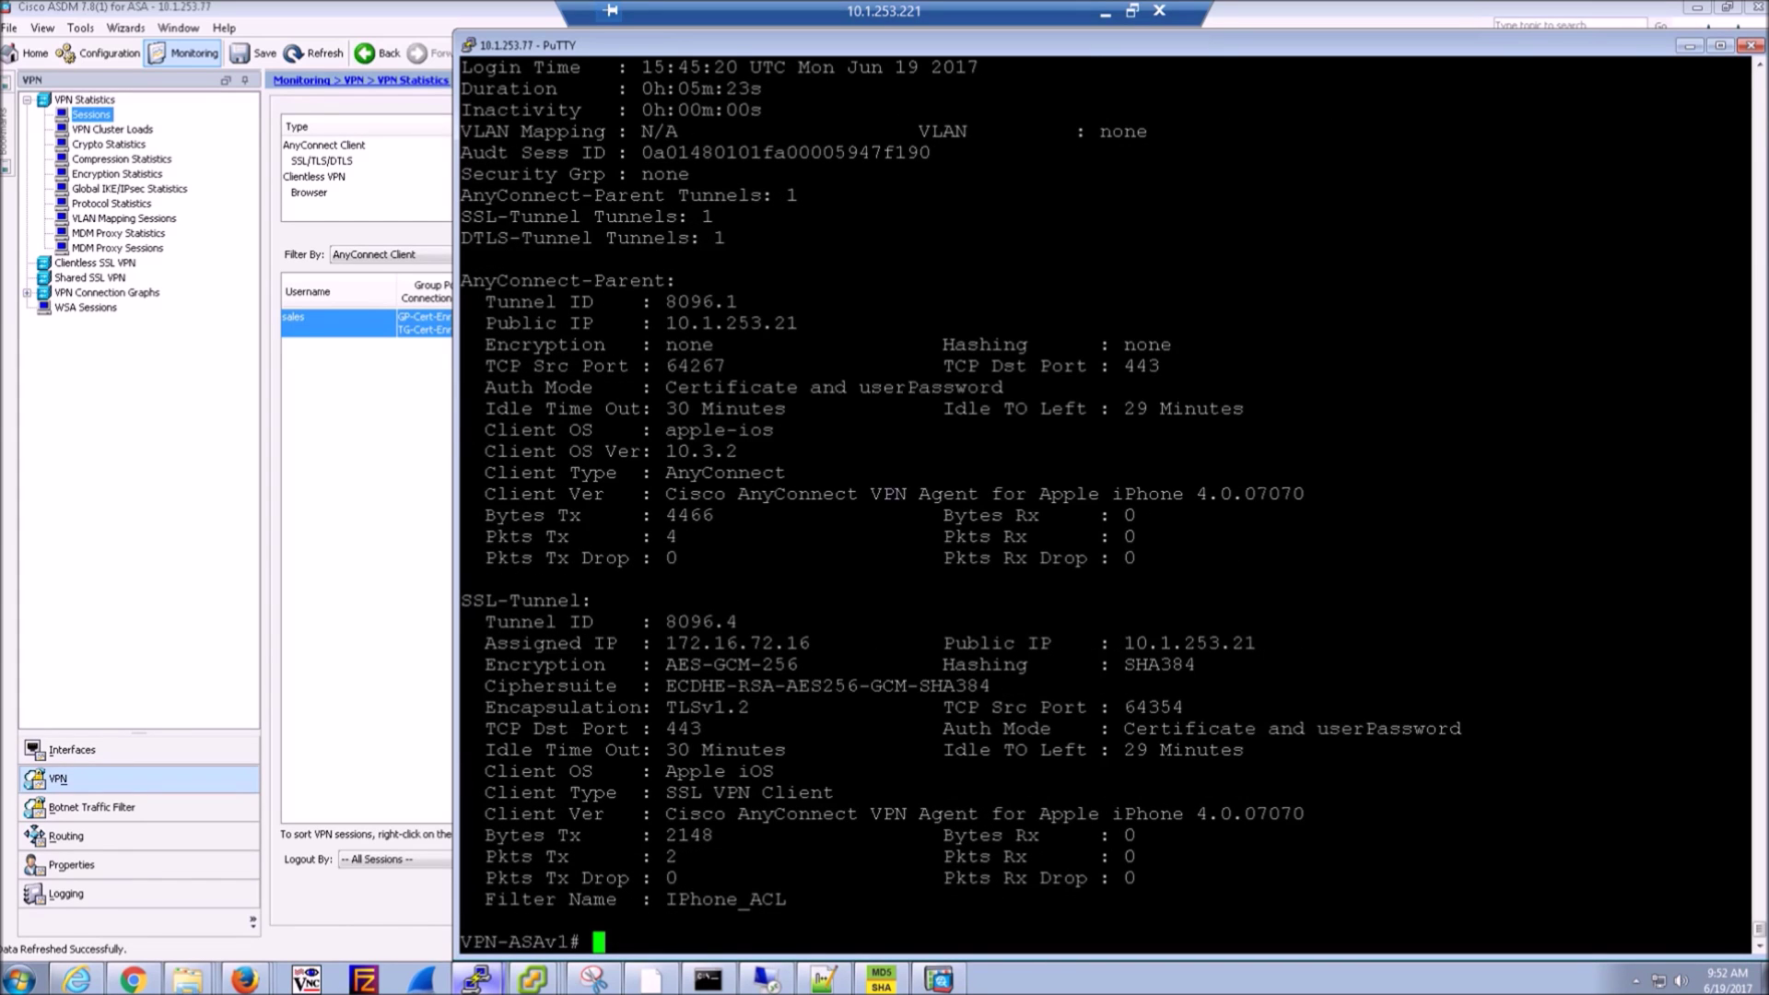
- Highlight the SSL tunnel's cipher suite, TCP destination port and authentication mode
scroll(1751, 194, up, 7)
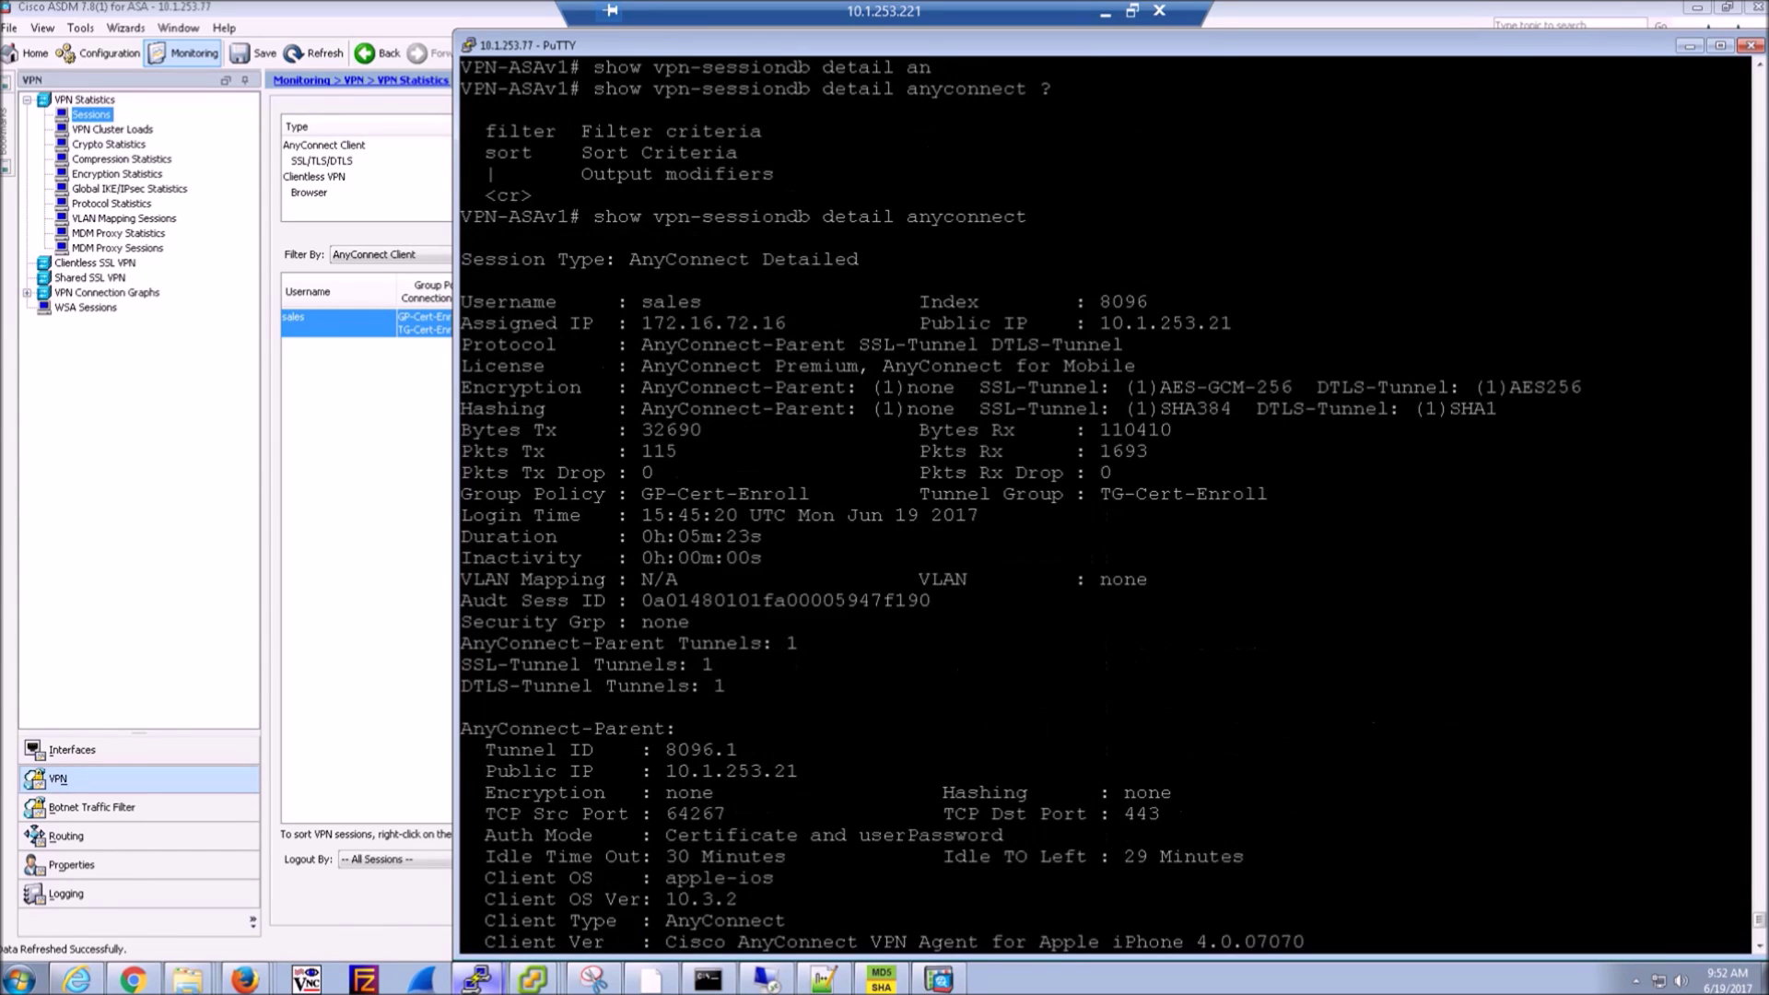
scroll(1106, 507, down, 7)
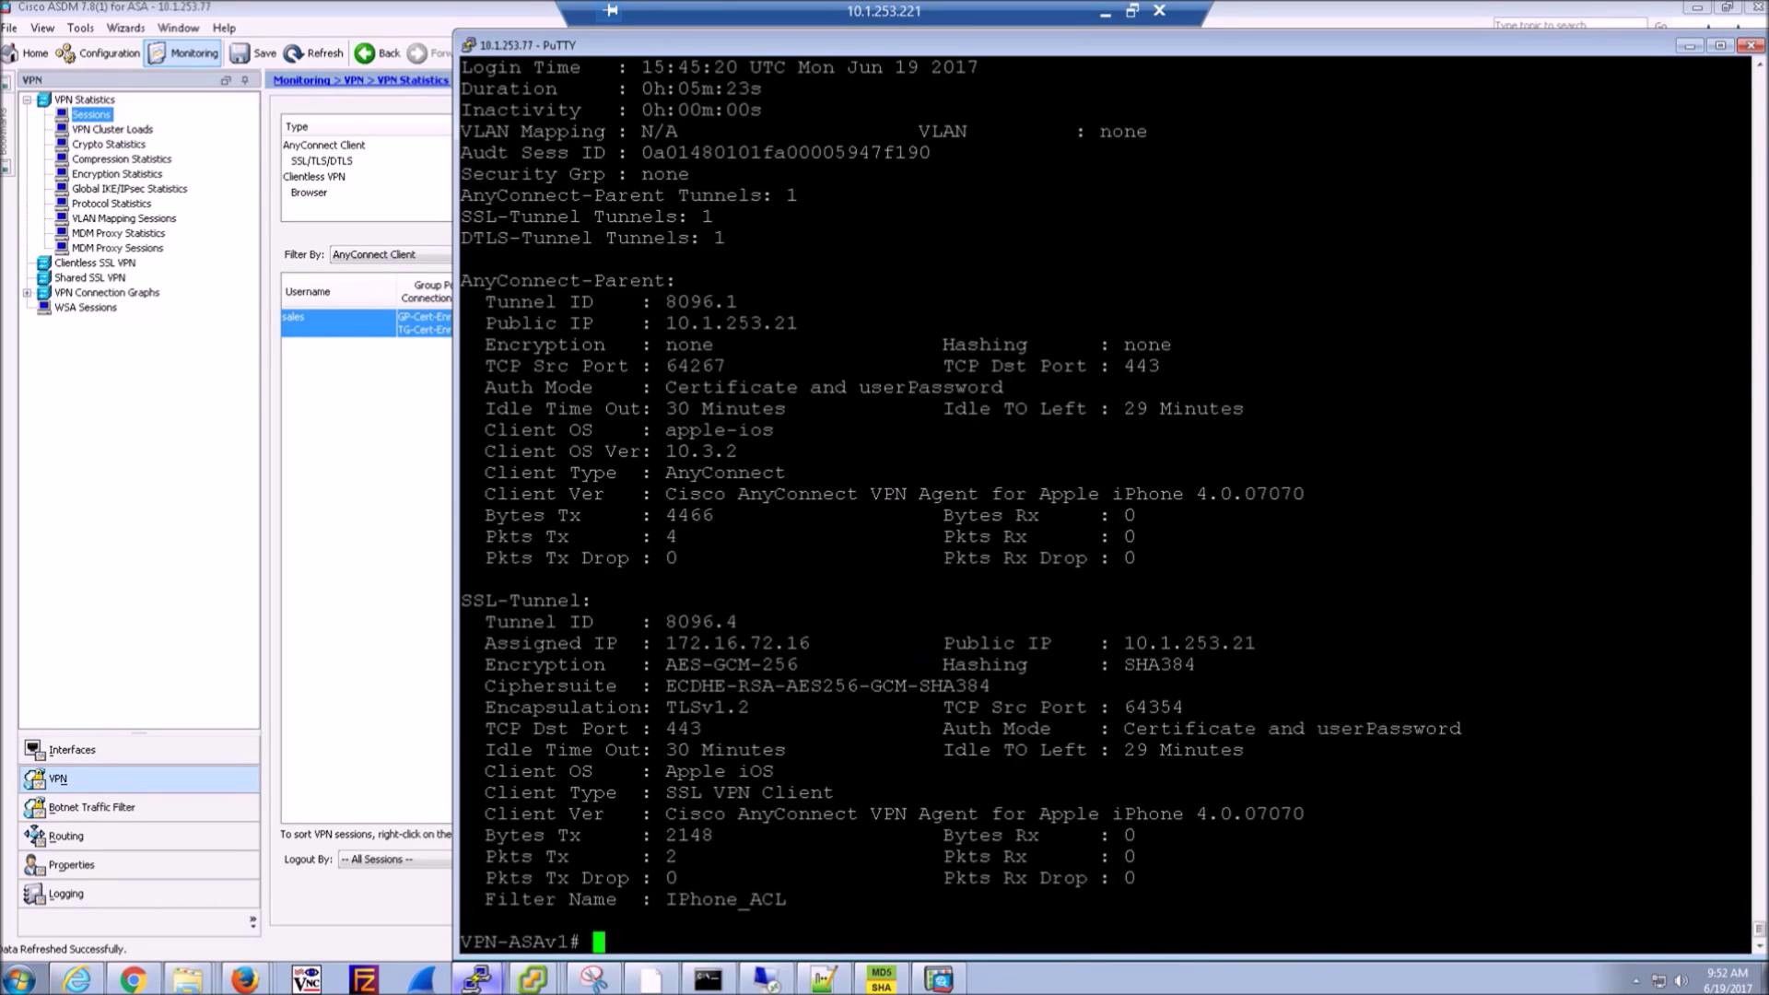
drag(1162, 690, 1148, 689)
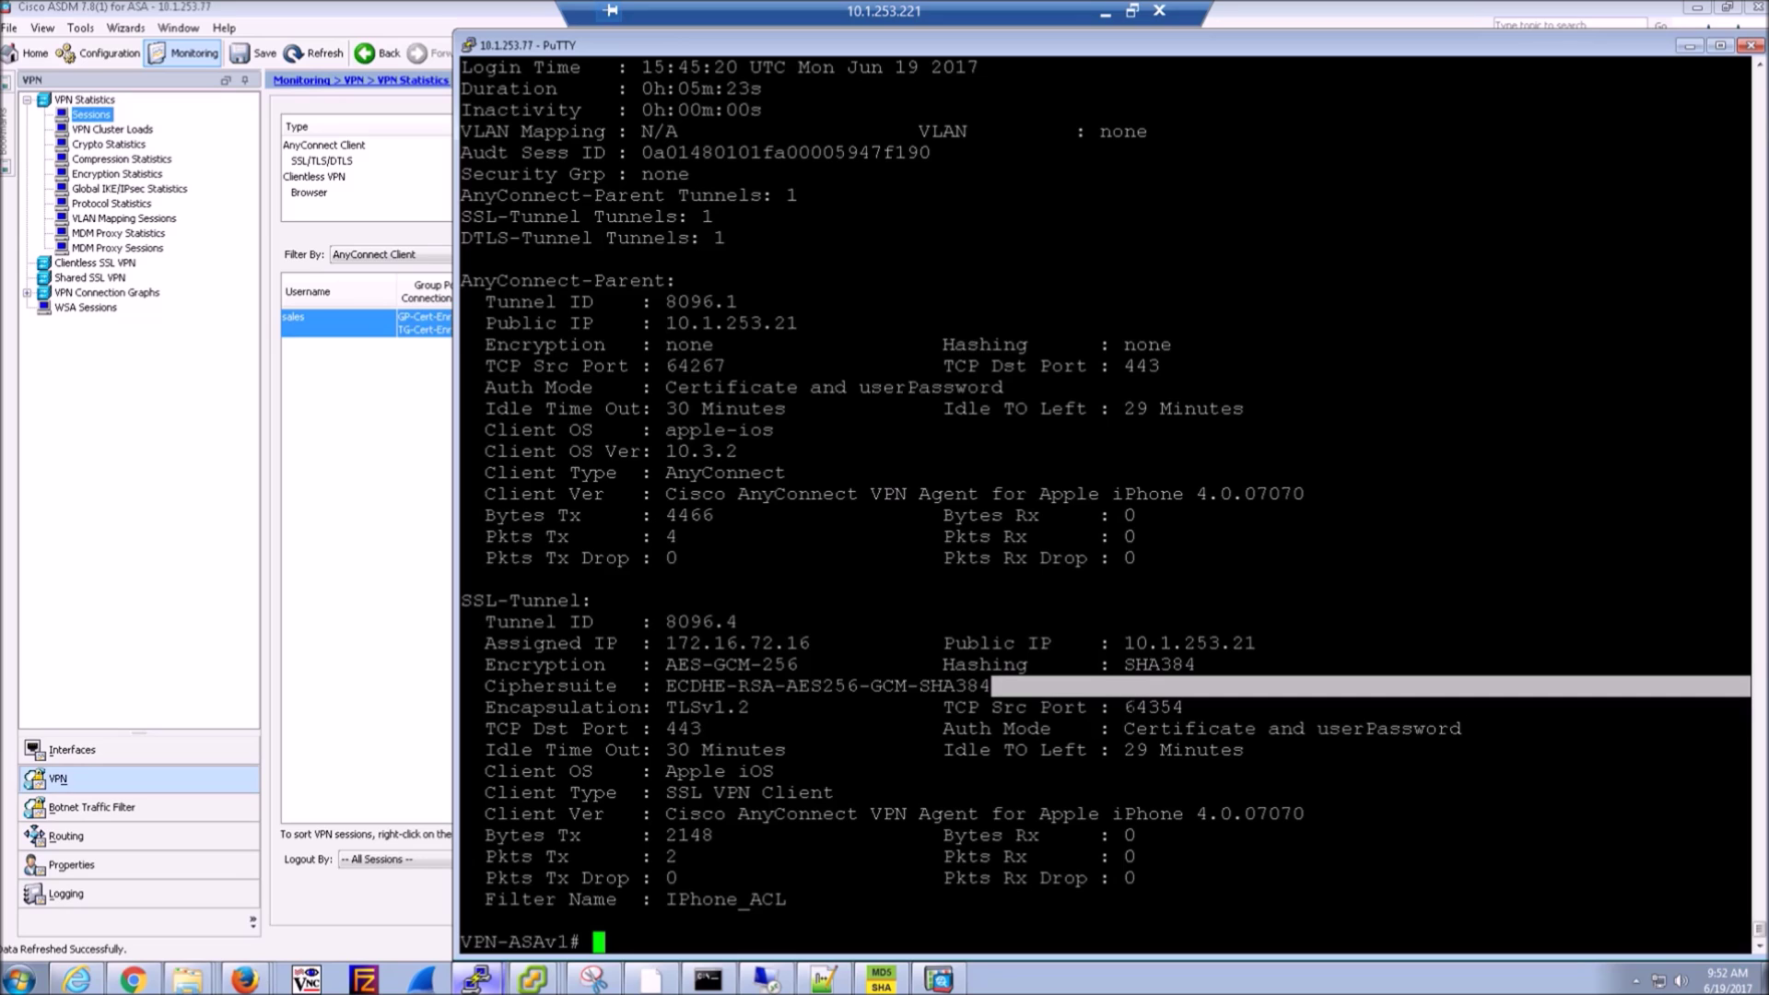
drag(1052, 729, 1096, 729)
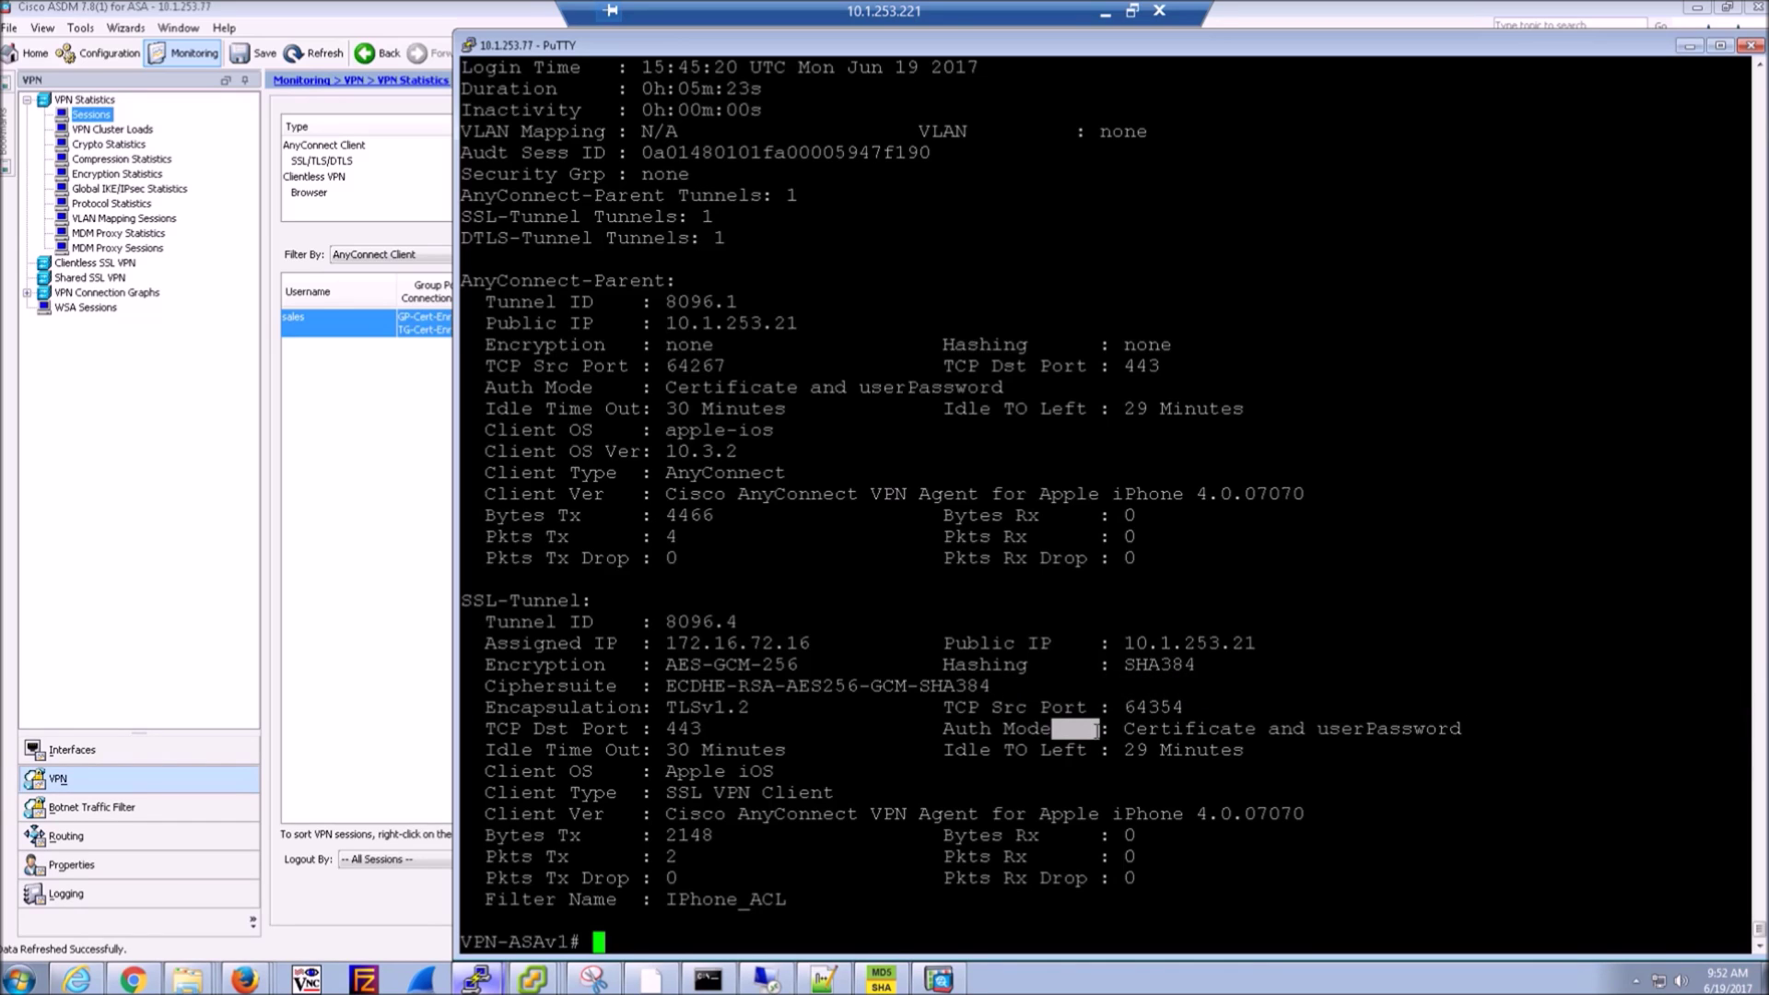
triple_click(1200, 728)
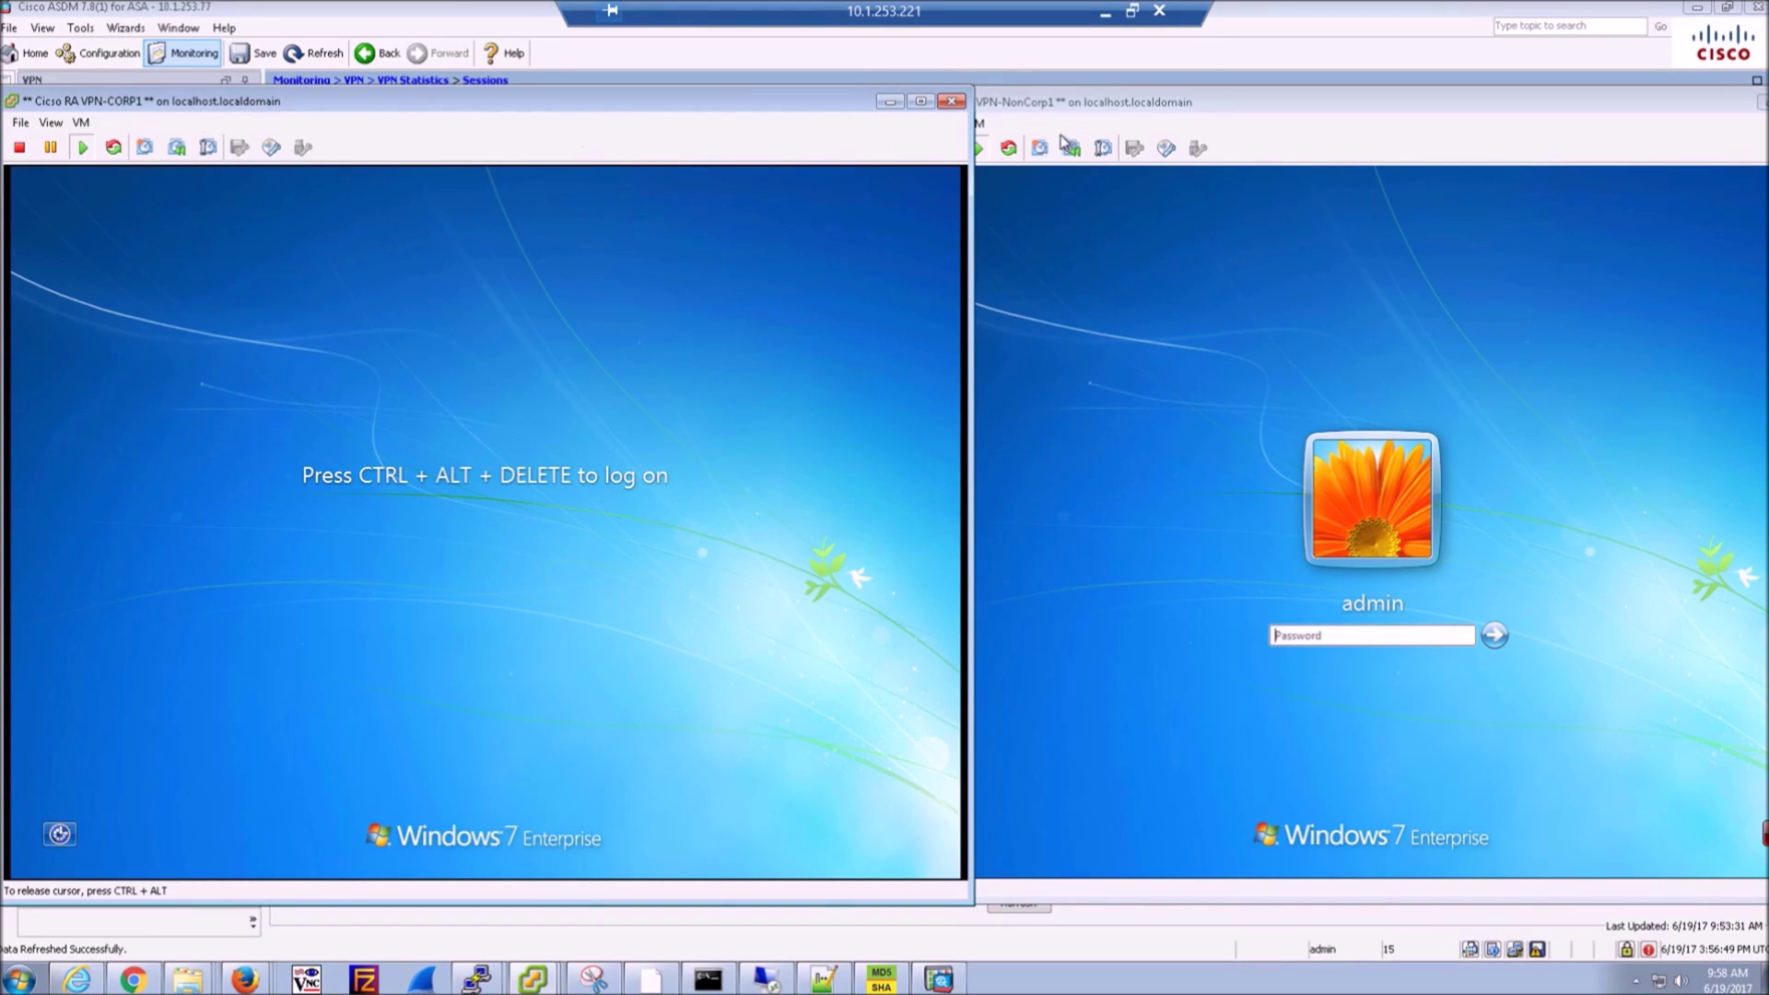
- Return to ASDM's Configuration view
click(1121, 106)
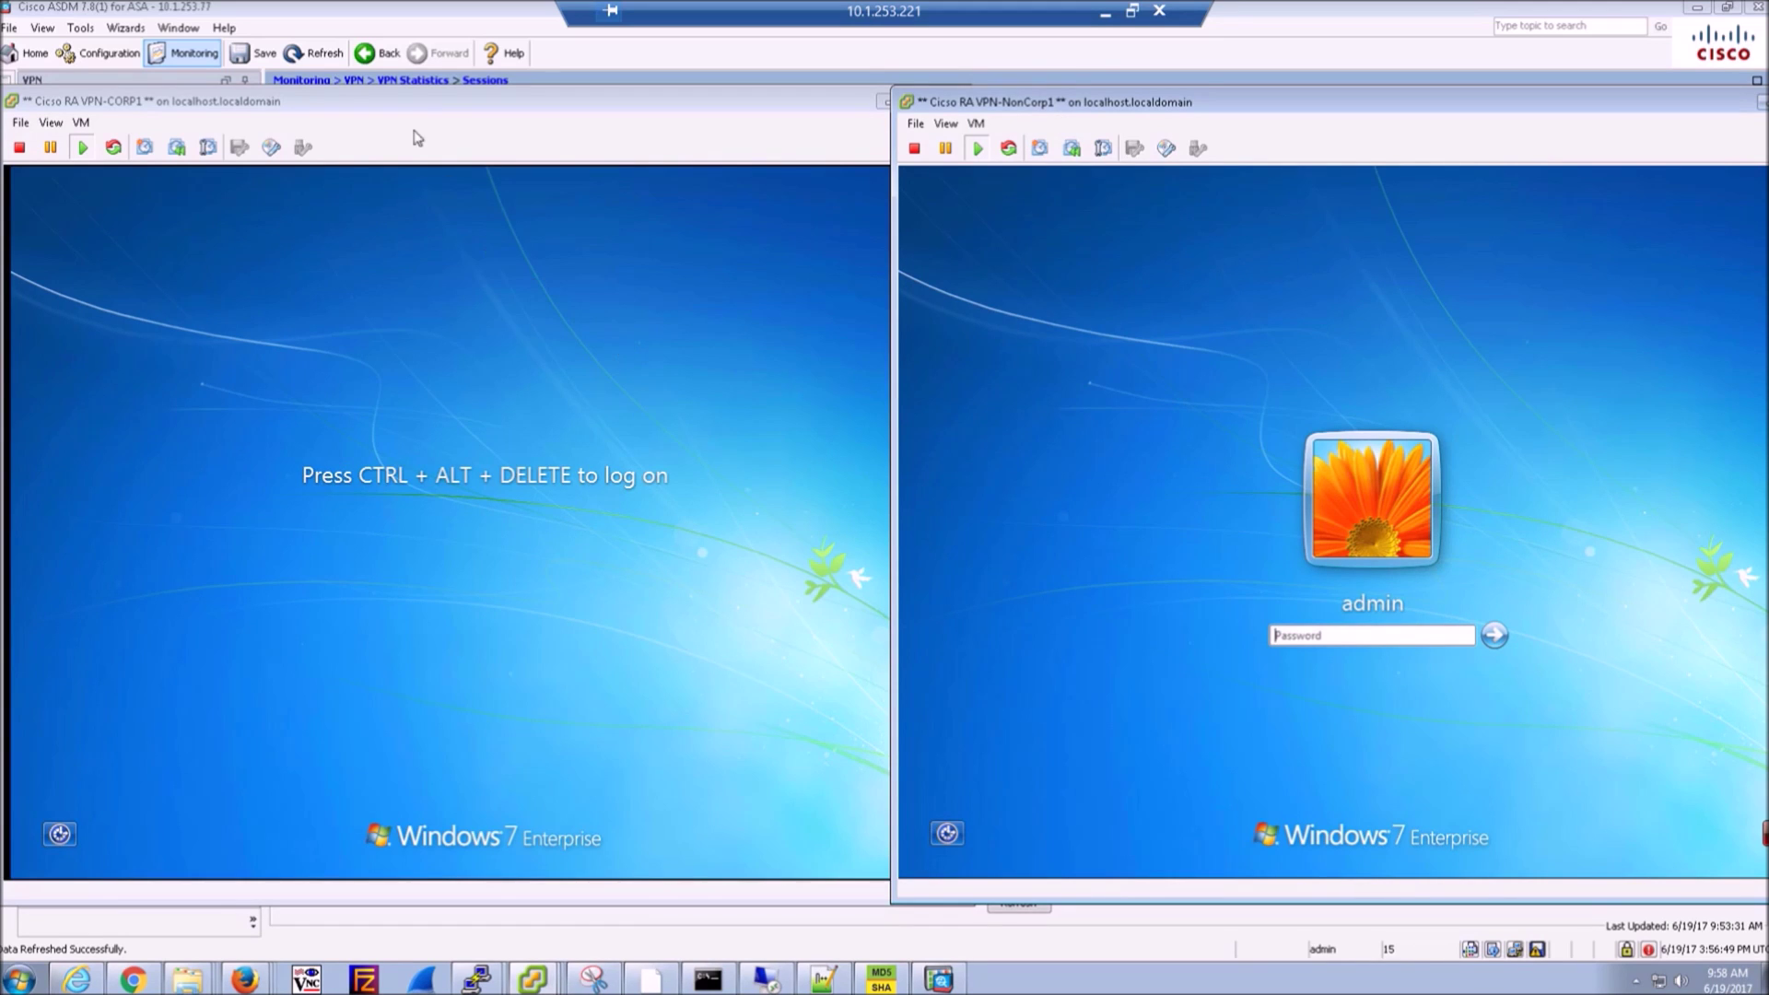
click(355, 8)
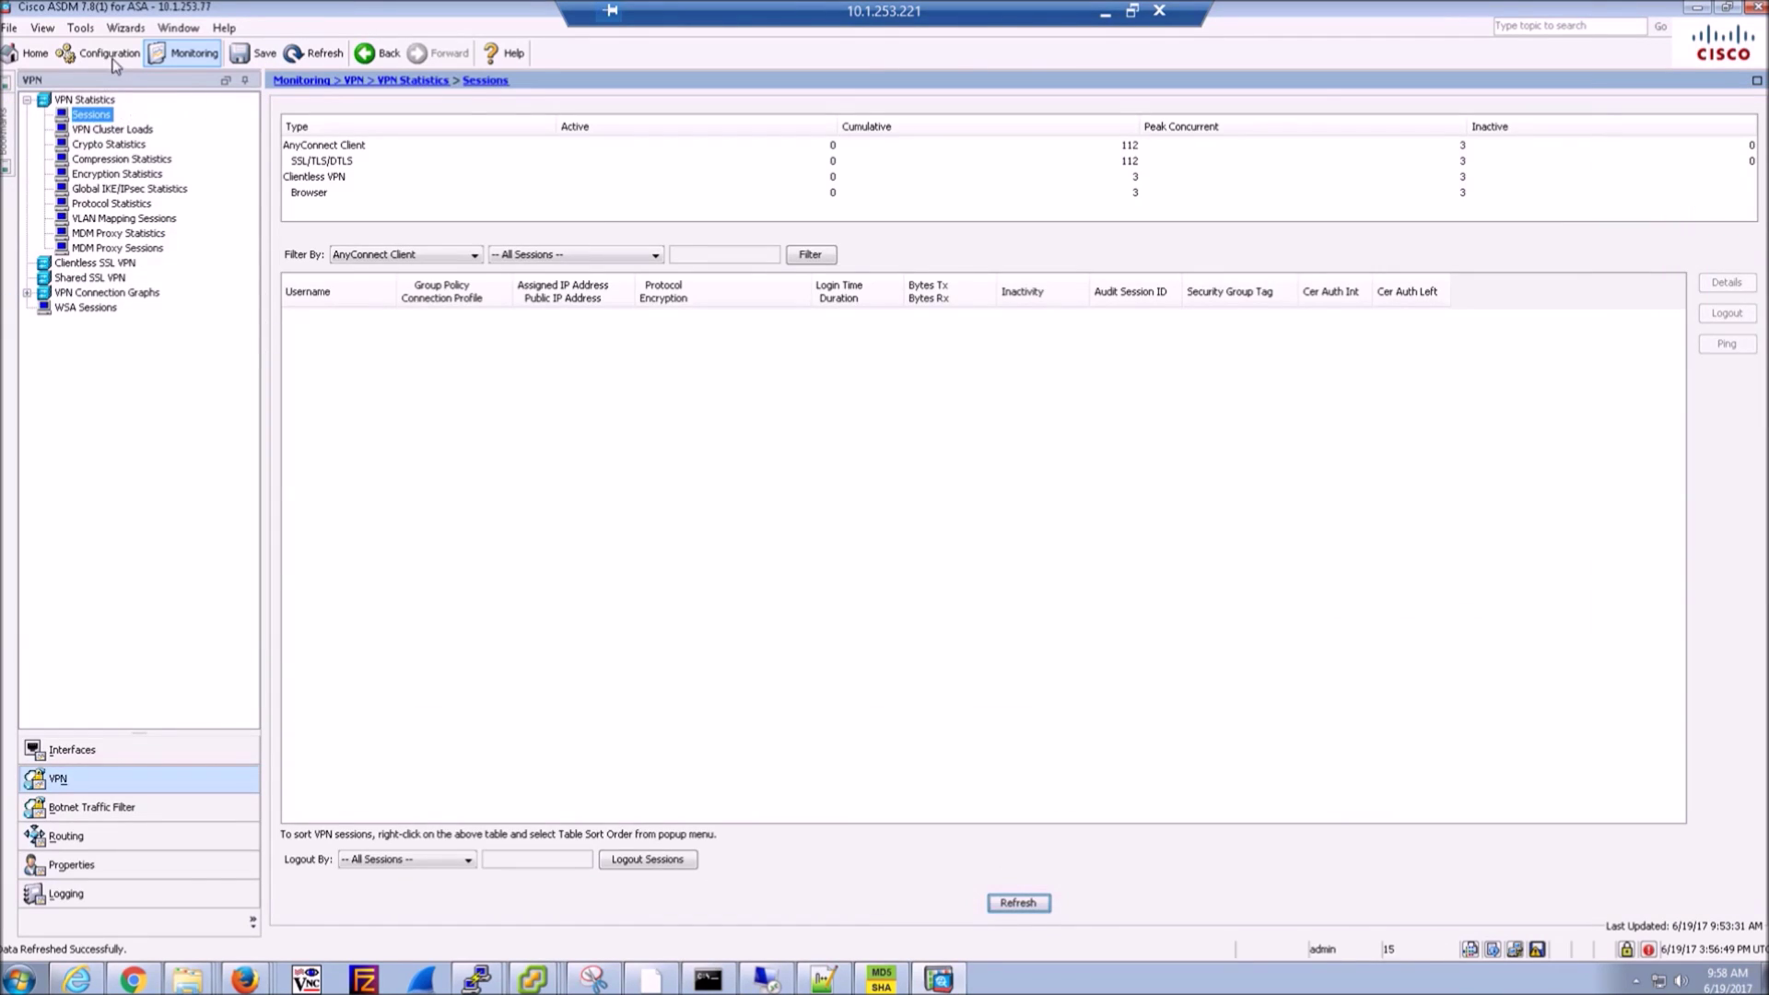
click(102, 52)
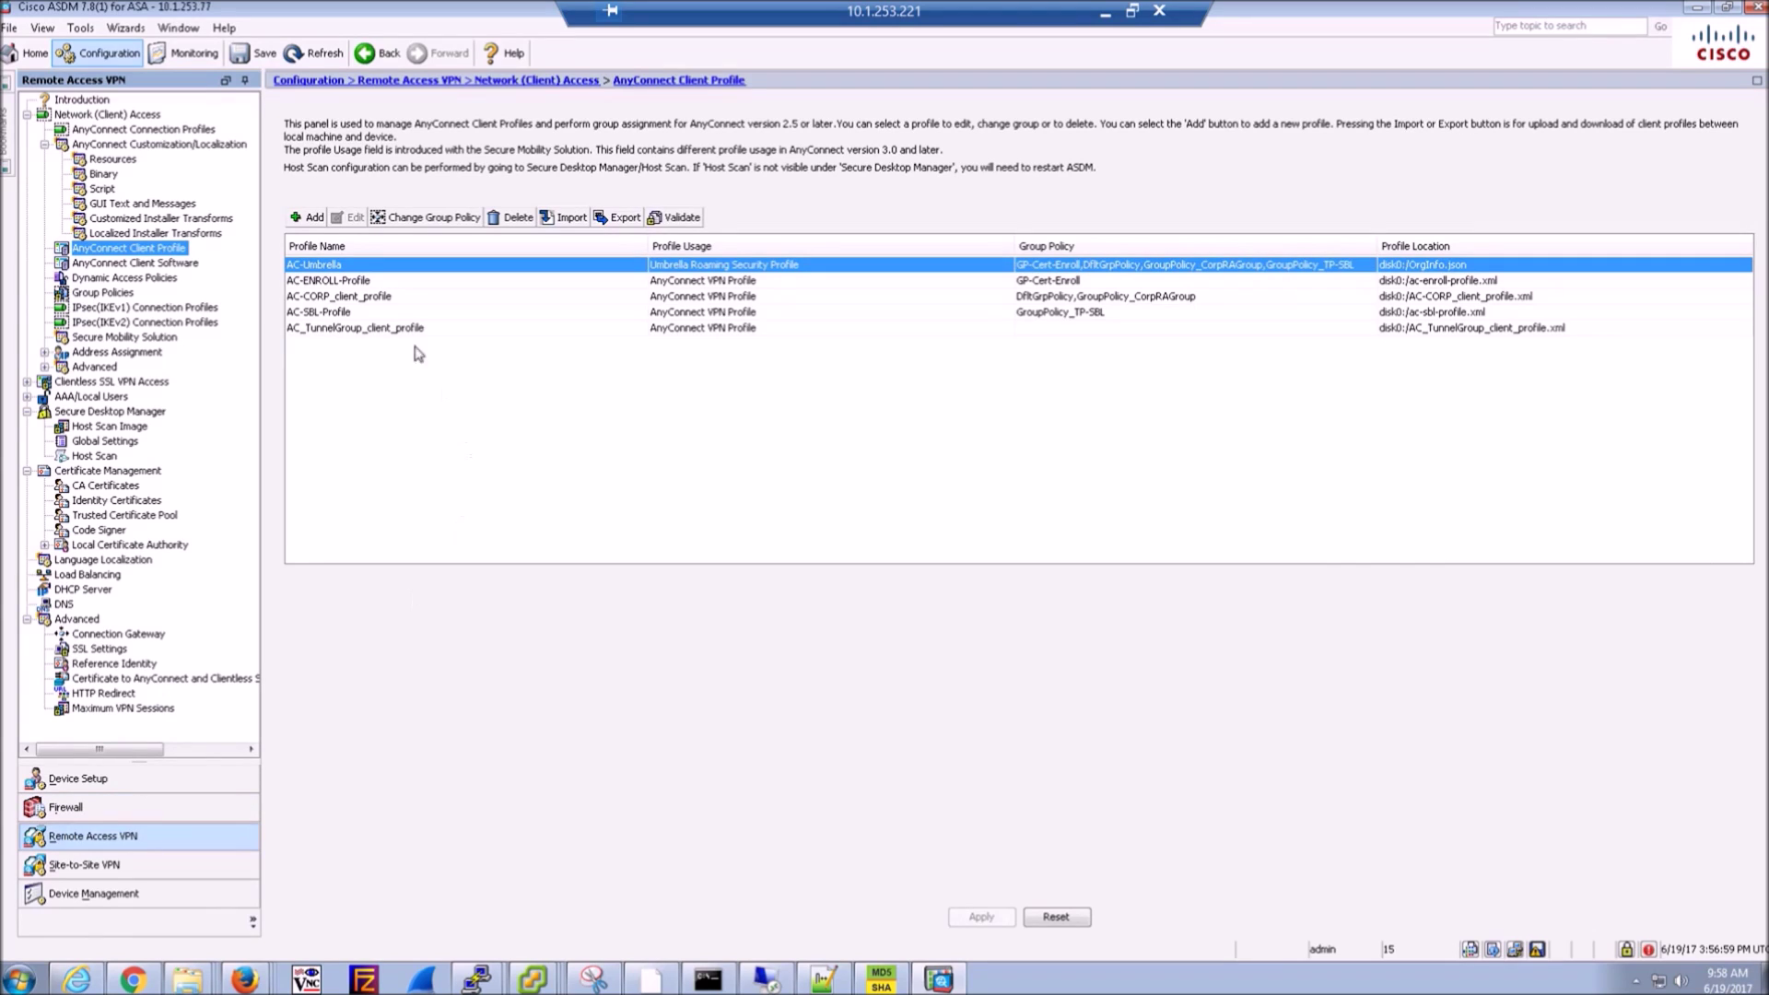
- Inspect the NonCorporate_Asset, Corporate_Asset-HR and Corporate_Asset-Sales DAPs without changing them
click(116, 279)
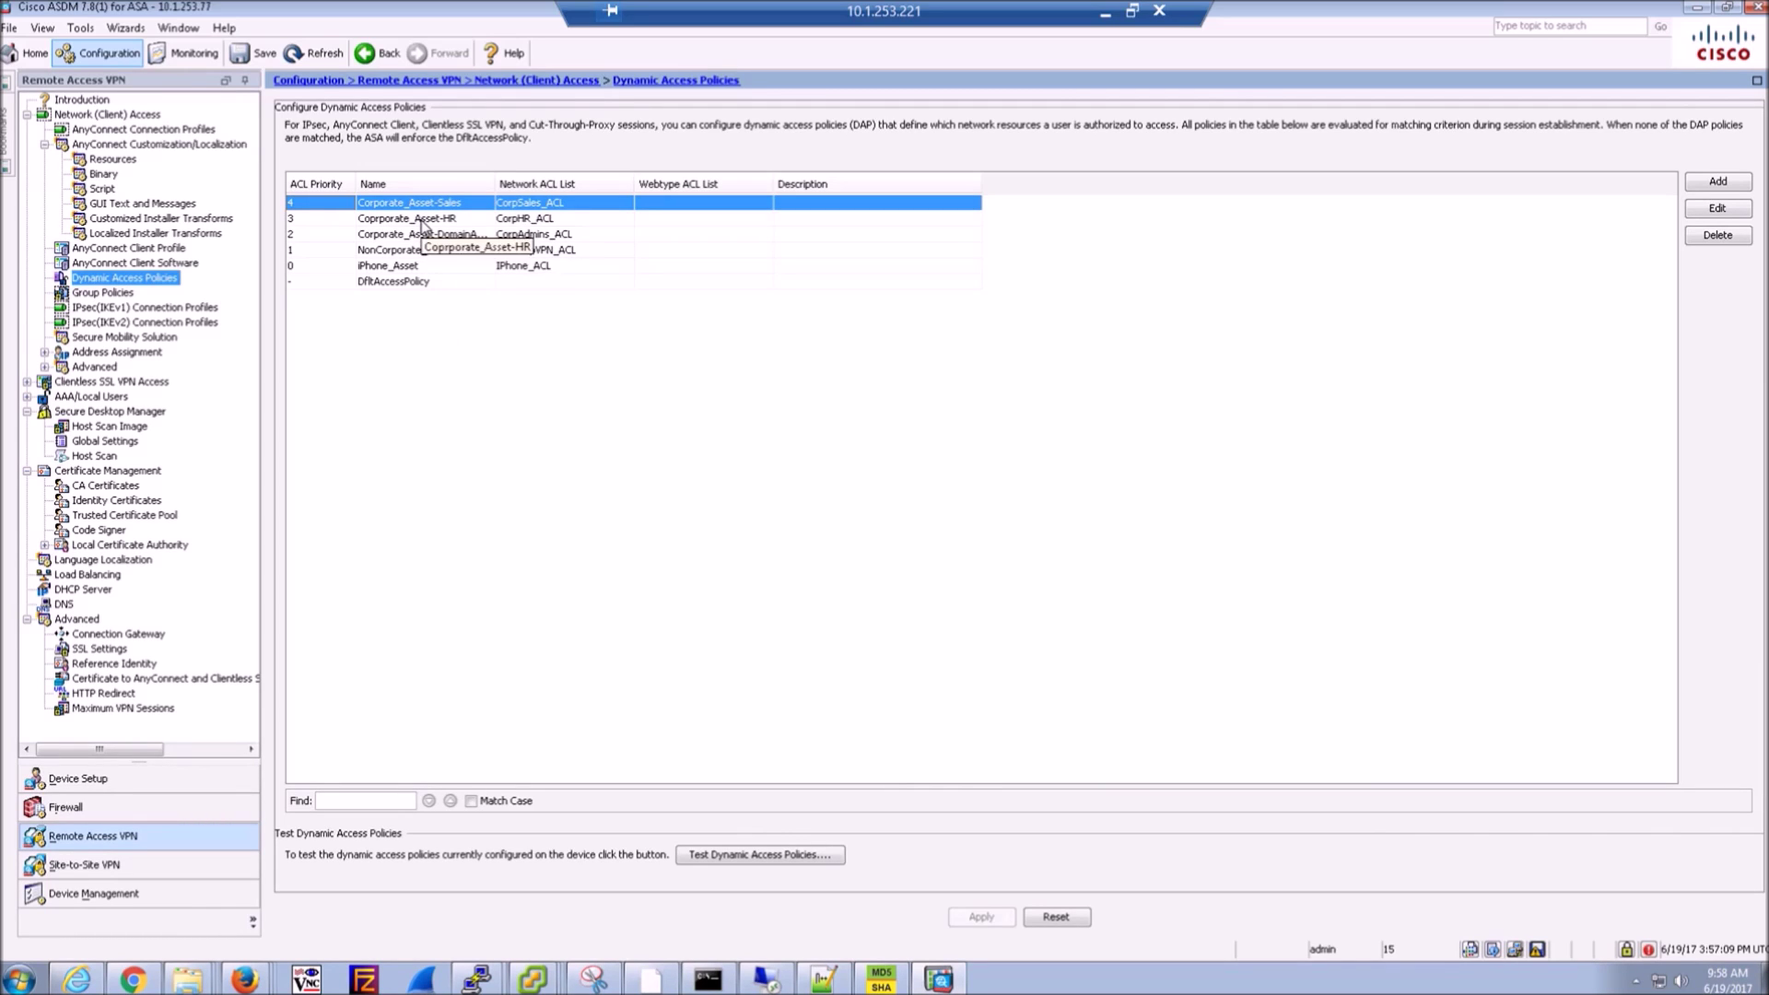
double_click(412, 255)
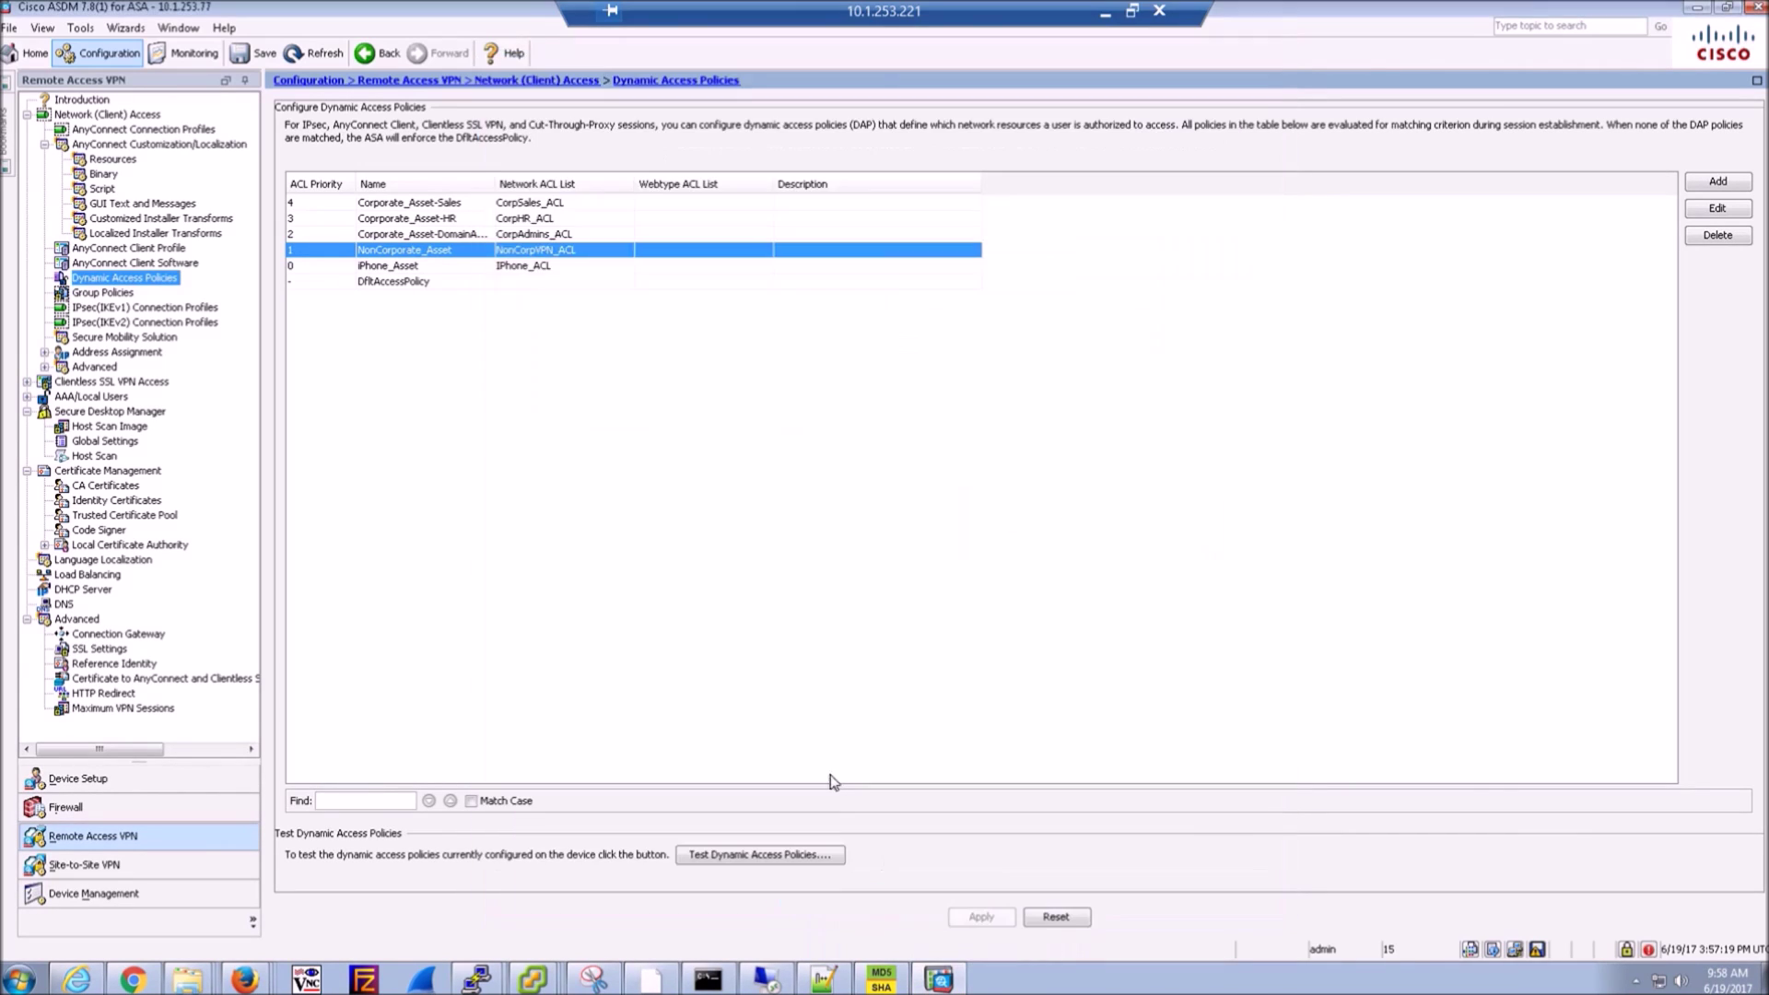
click(877, 896)
double_click(434, 221)
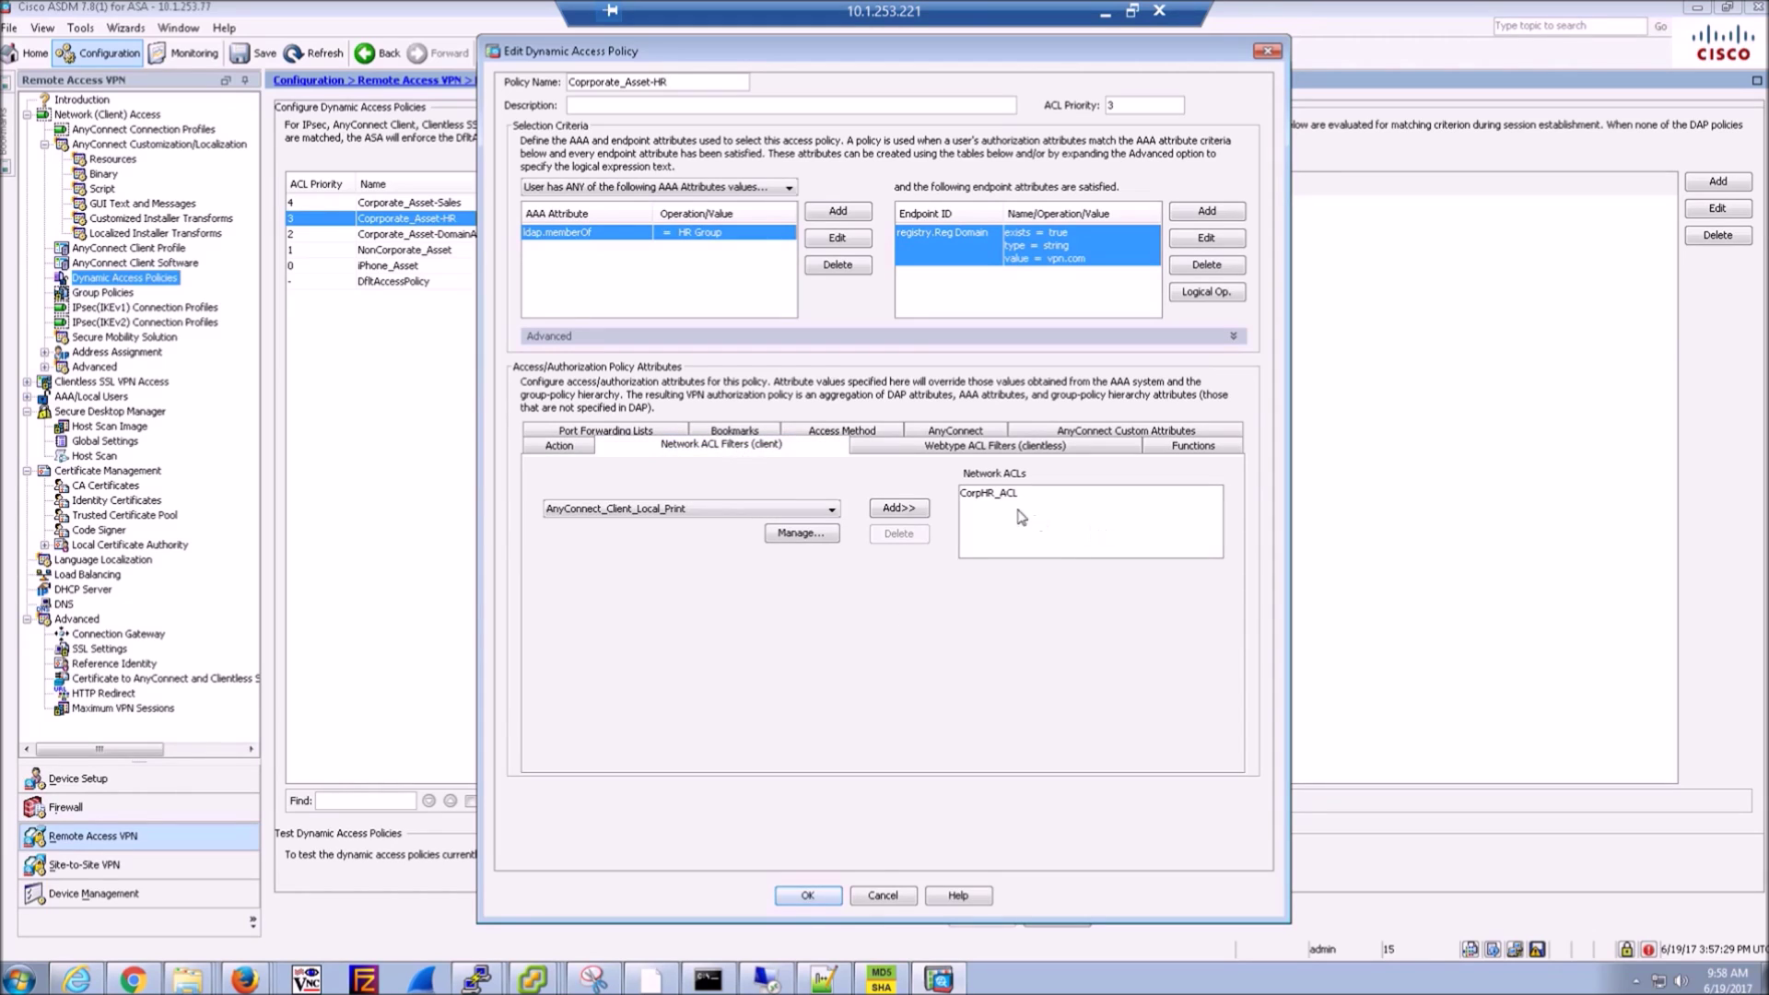
click(898, 897)
double_click(372, 203)
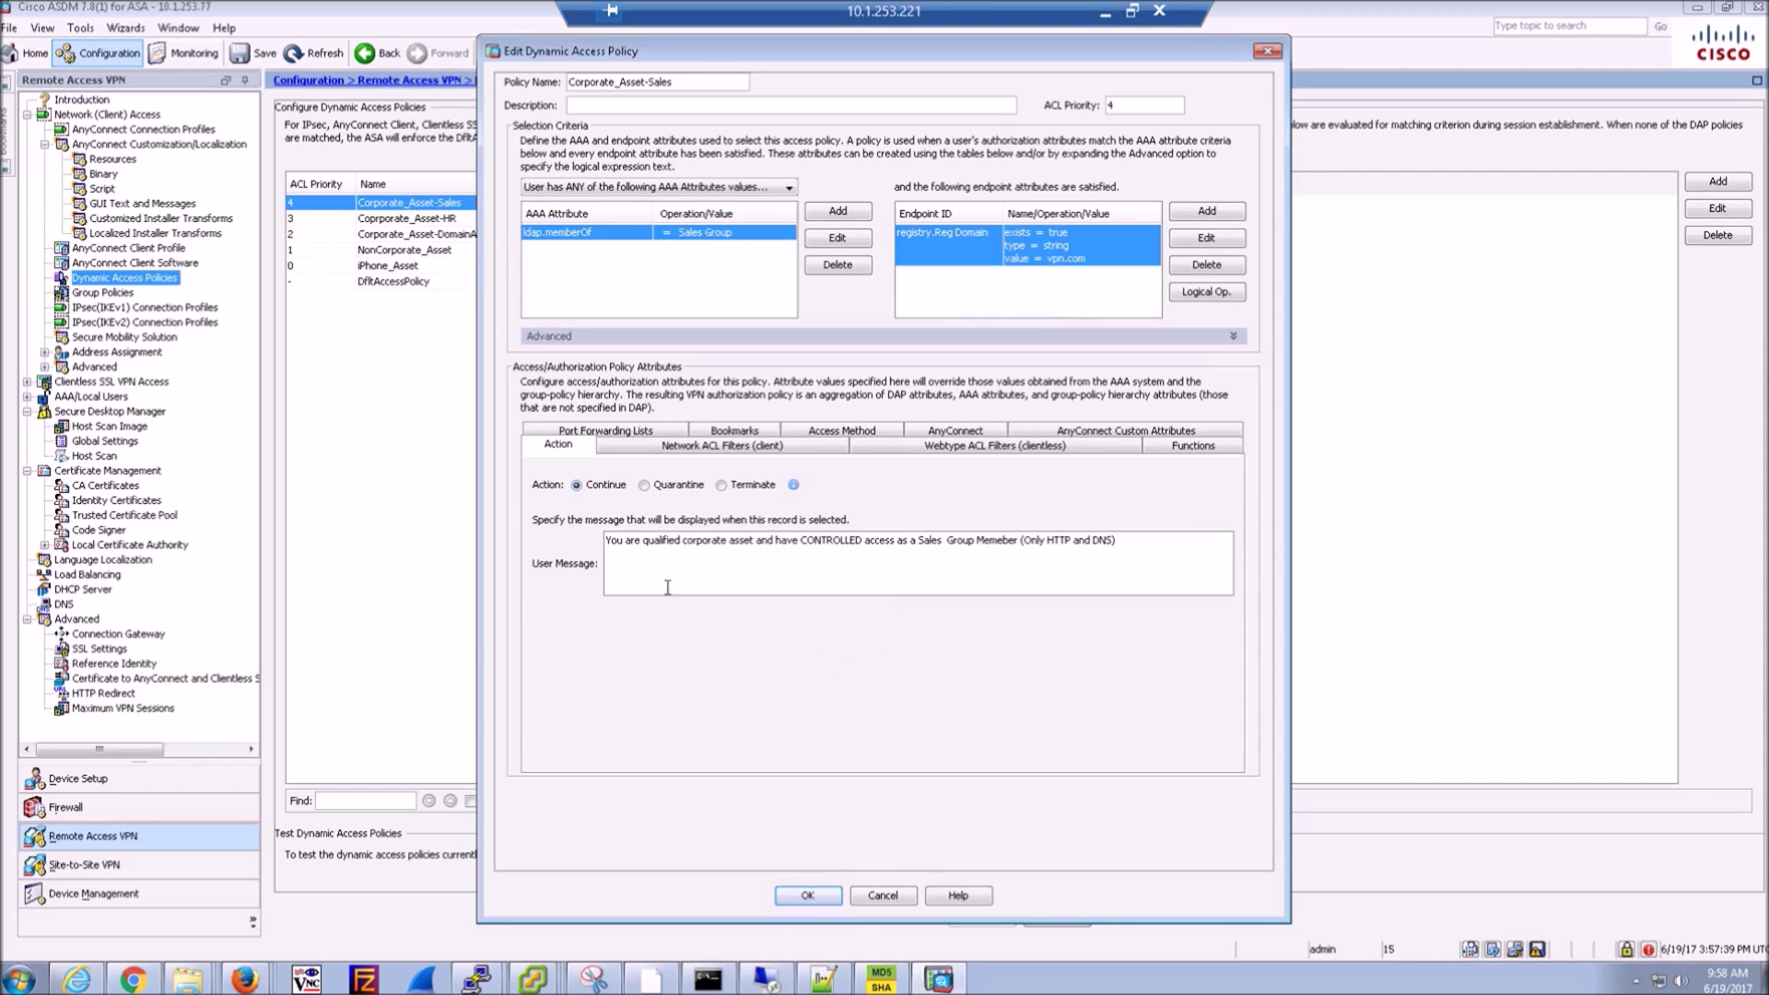
key(Return)
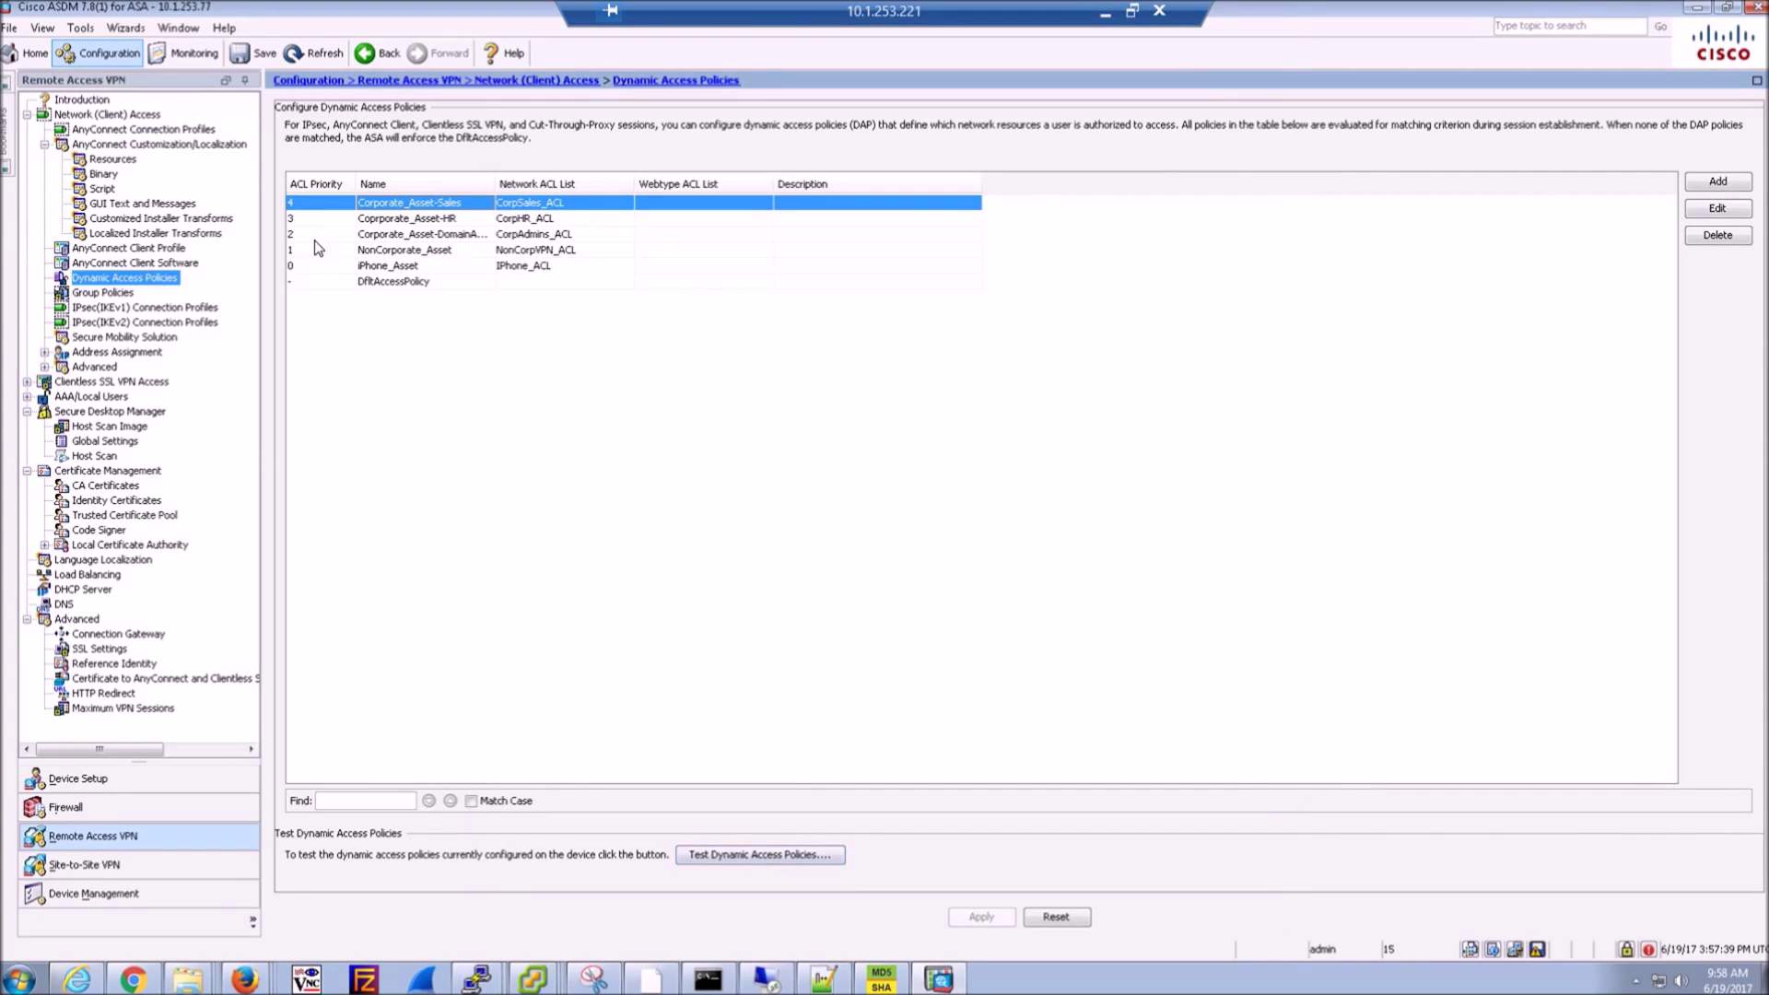
- Compare DAP priorities from NonCorporate_Asset (1) to Corporate_Asset-Sales (4), then open the NonCorp1 VM console
click(310, 251)
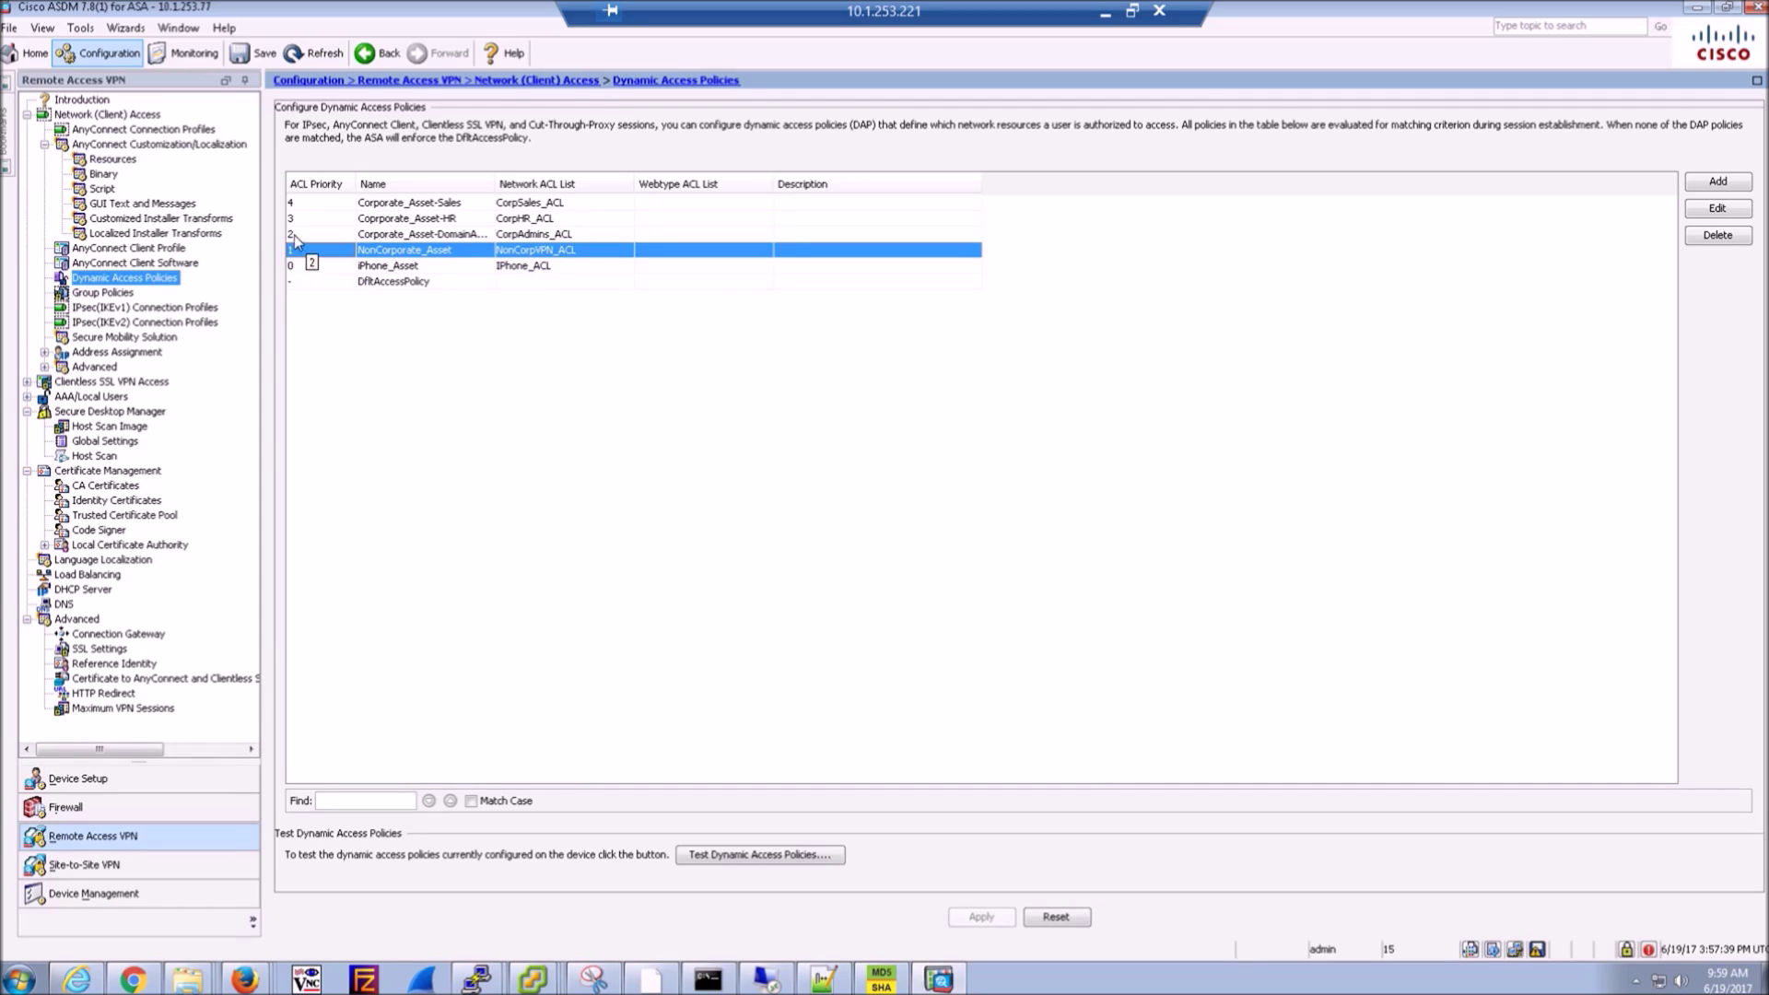
click(293, 236)
click(293, 223)
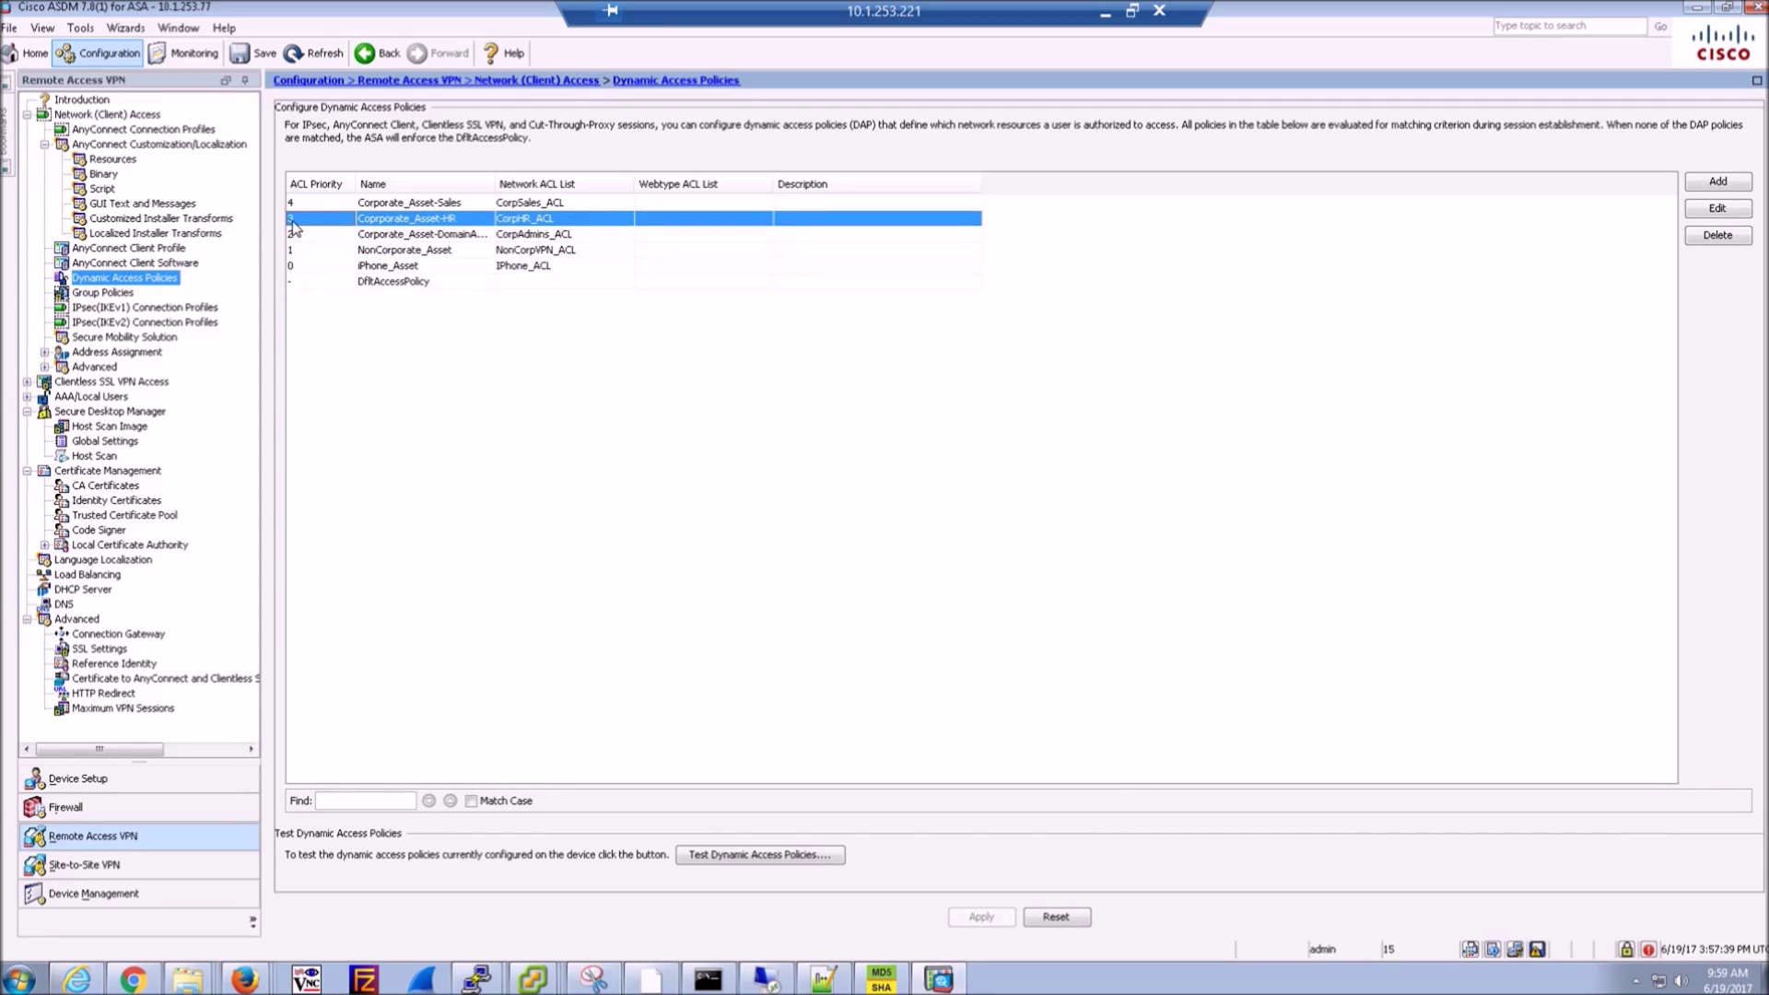
click(295, 204)
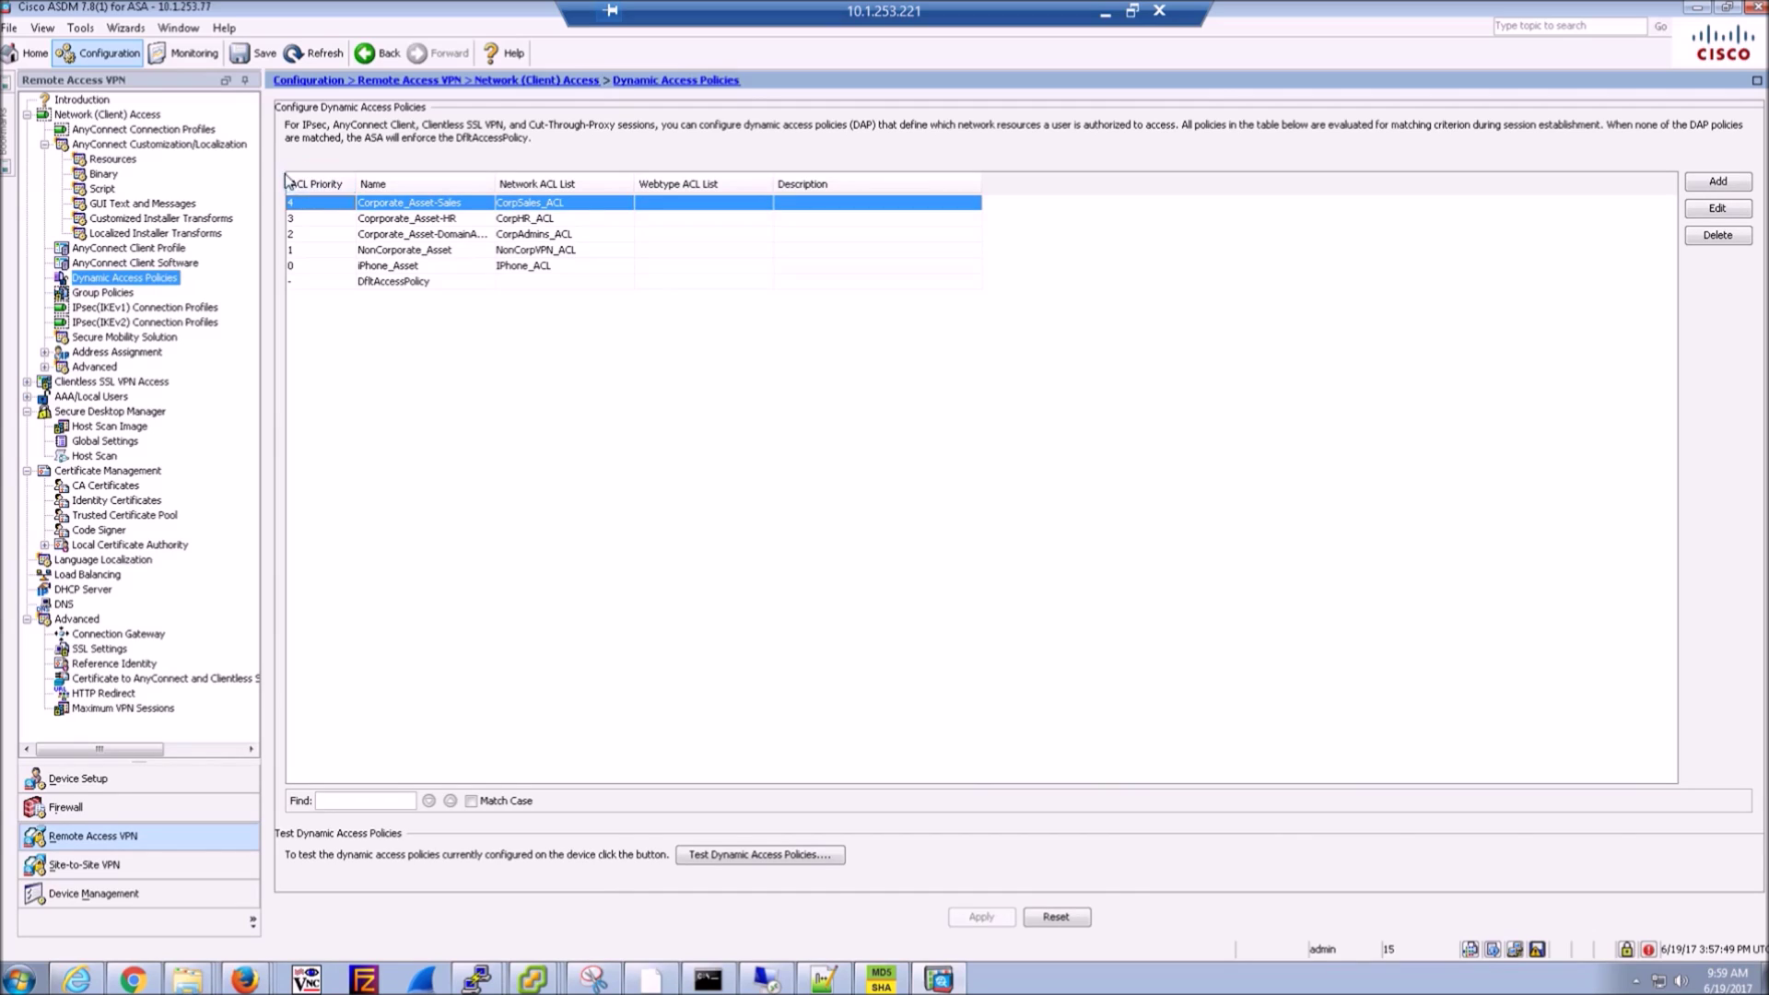
click(411, 253)
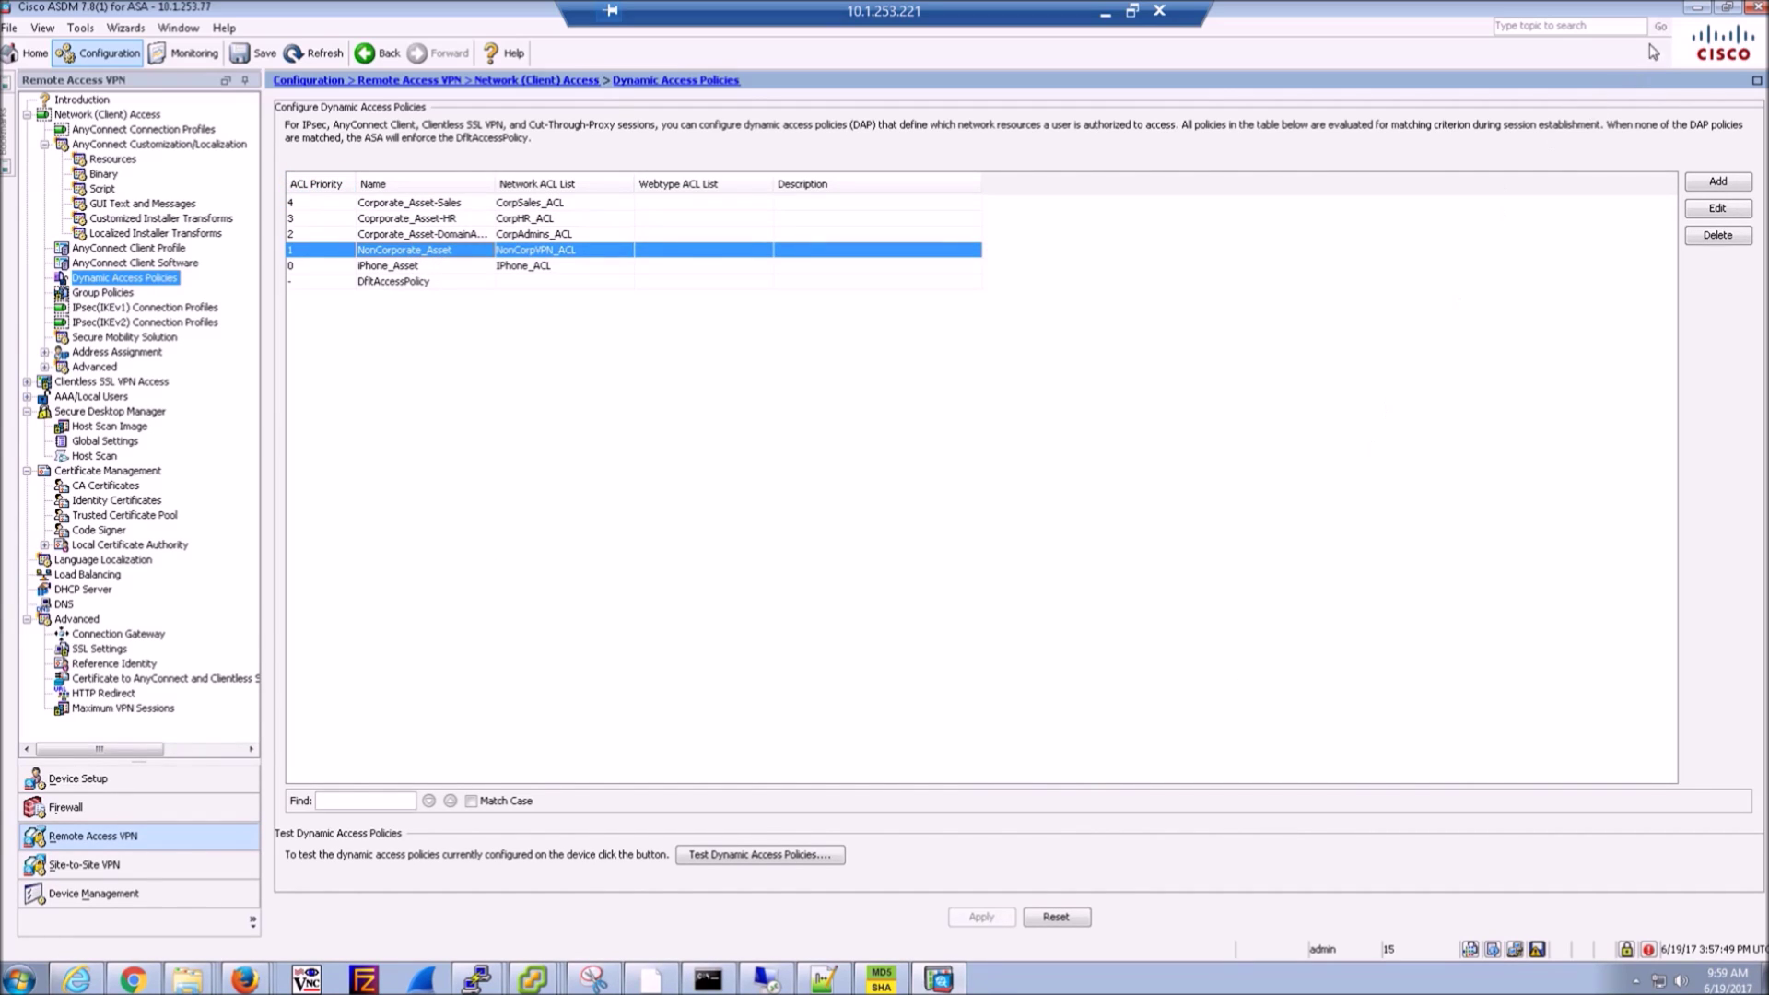
click(533, 979)
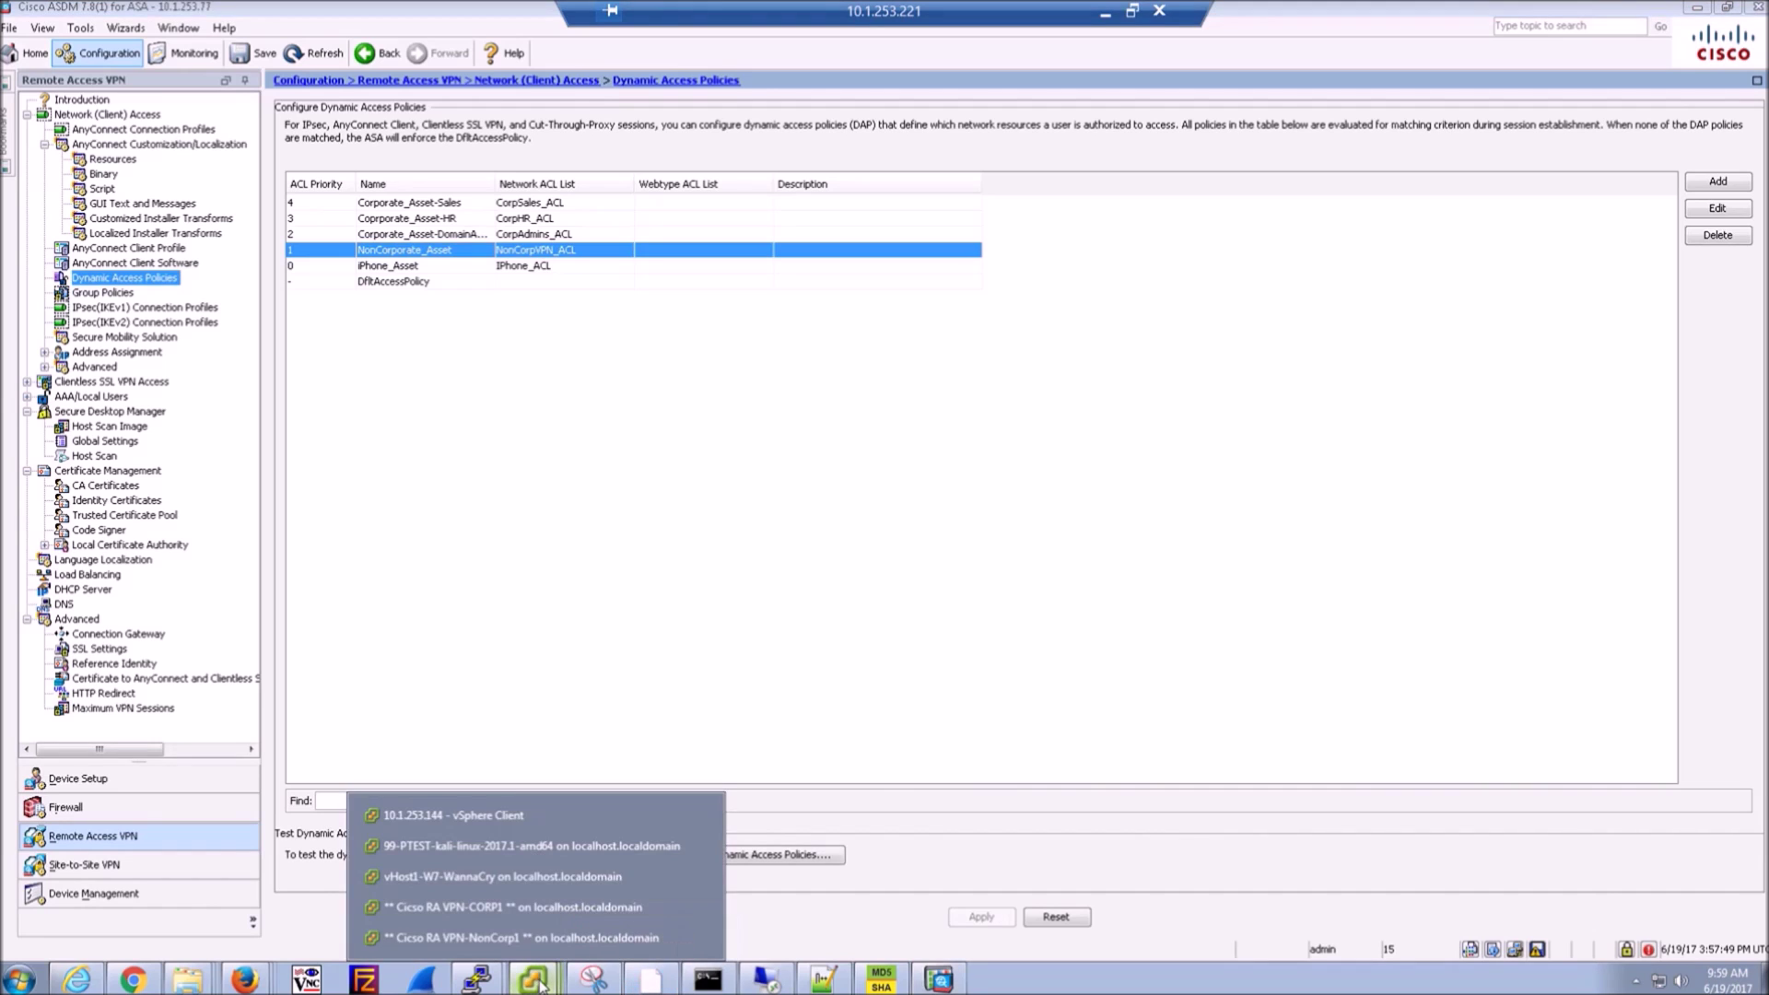
click(519, 940)
- Open the CORP1 console and log into Windows with the admin password via Ctrl+Alt+Insert
click(532, 979)
click(505, 907)
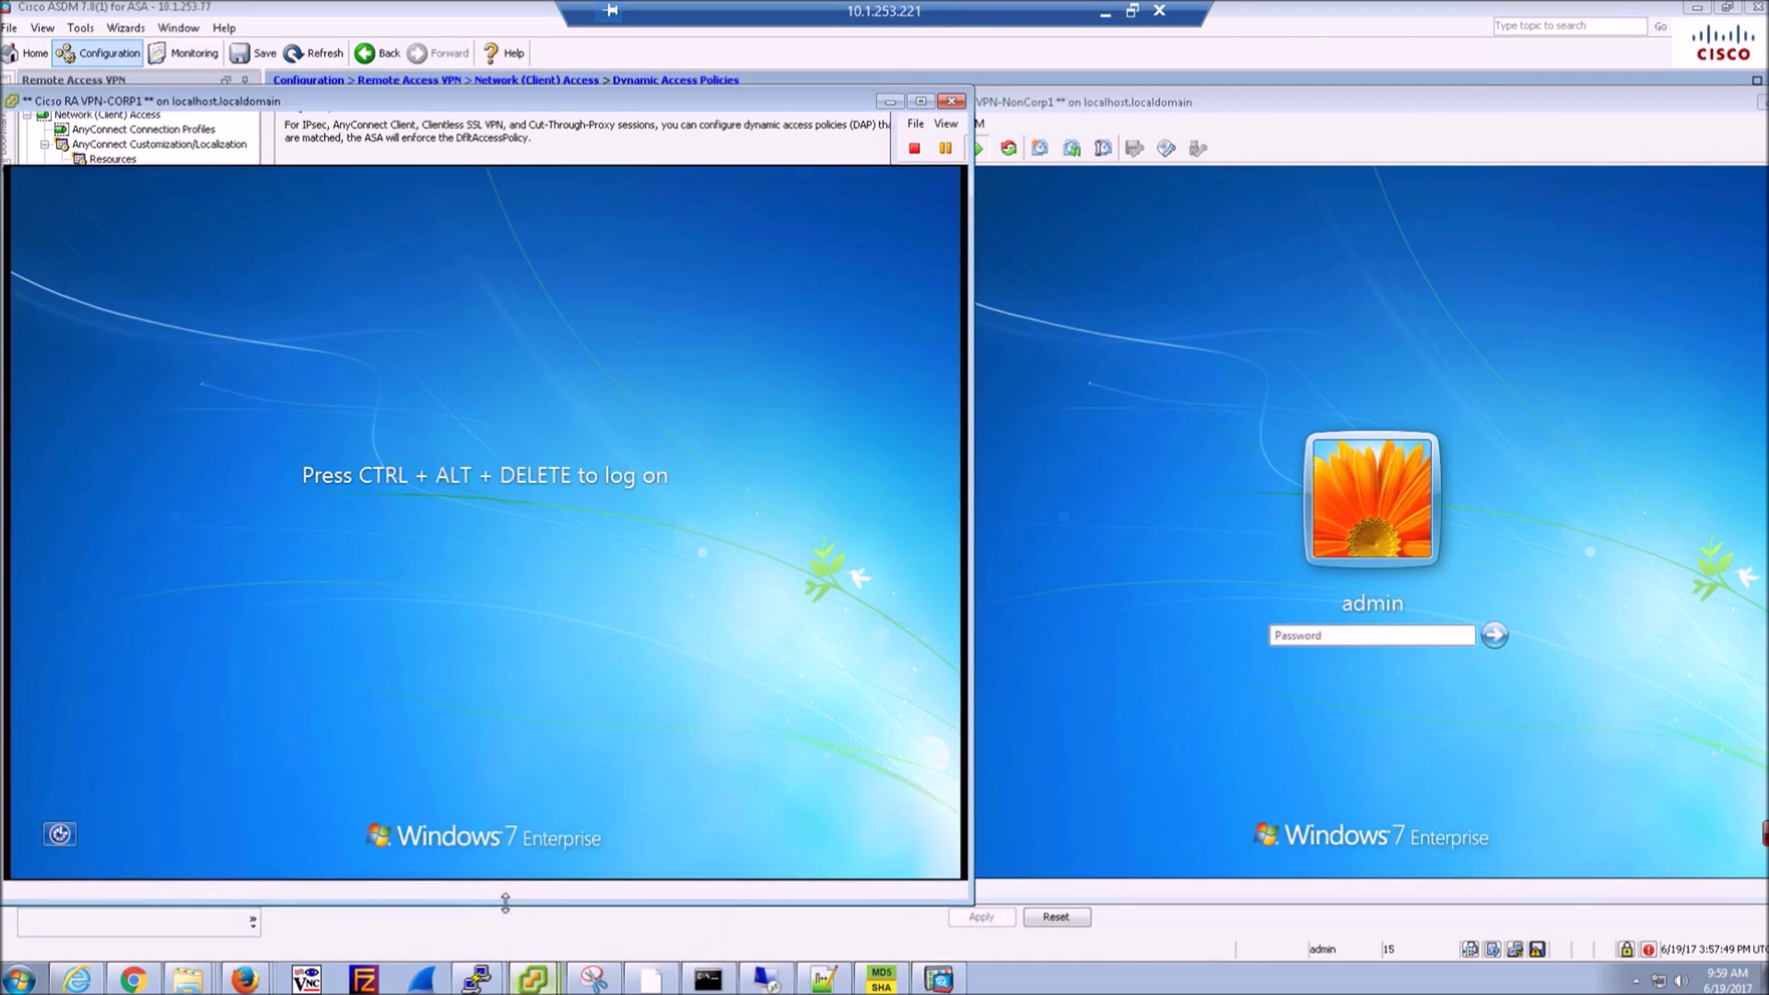
click(489, 637)
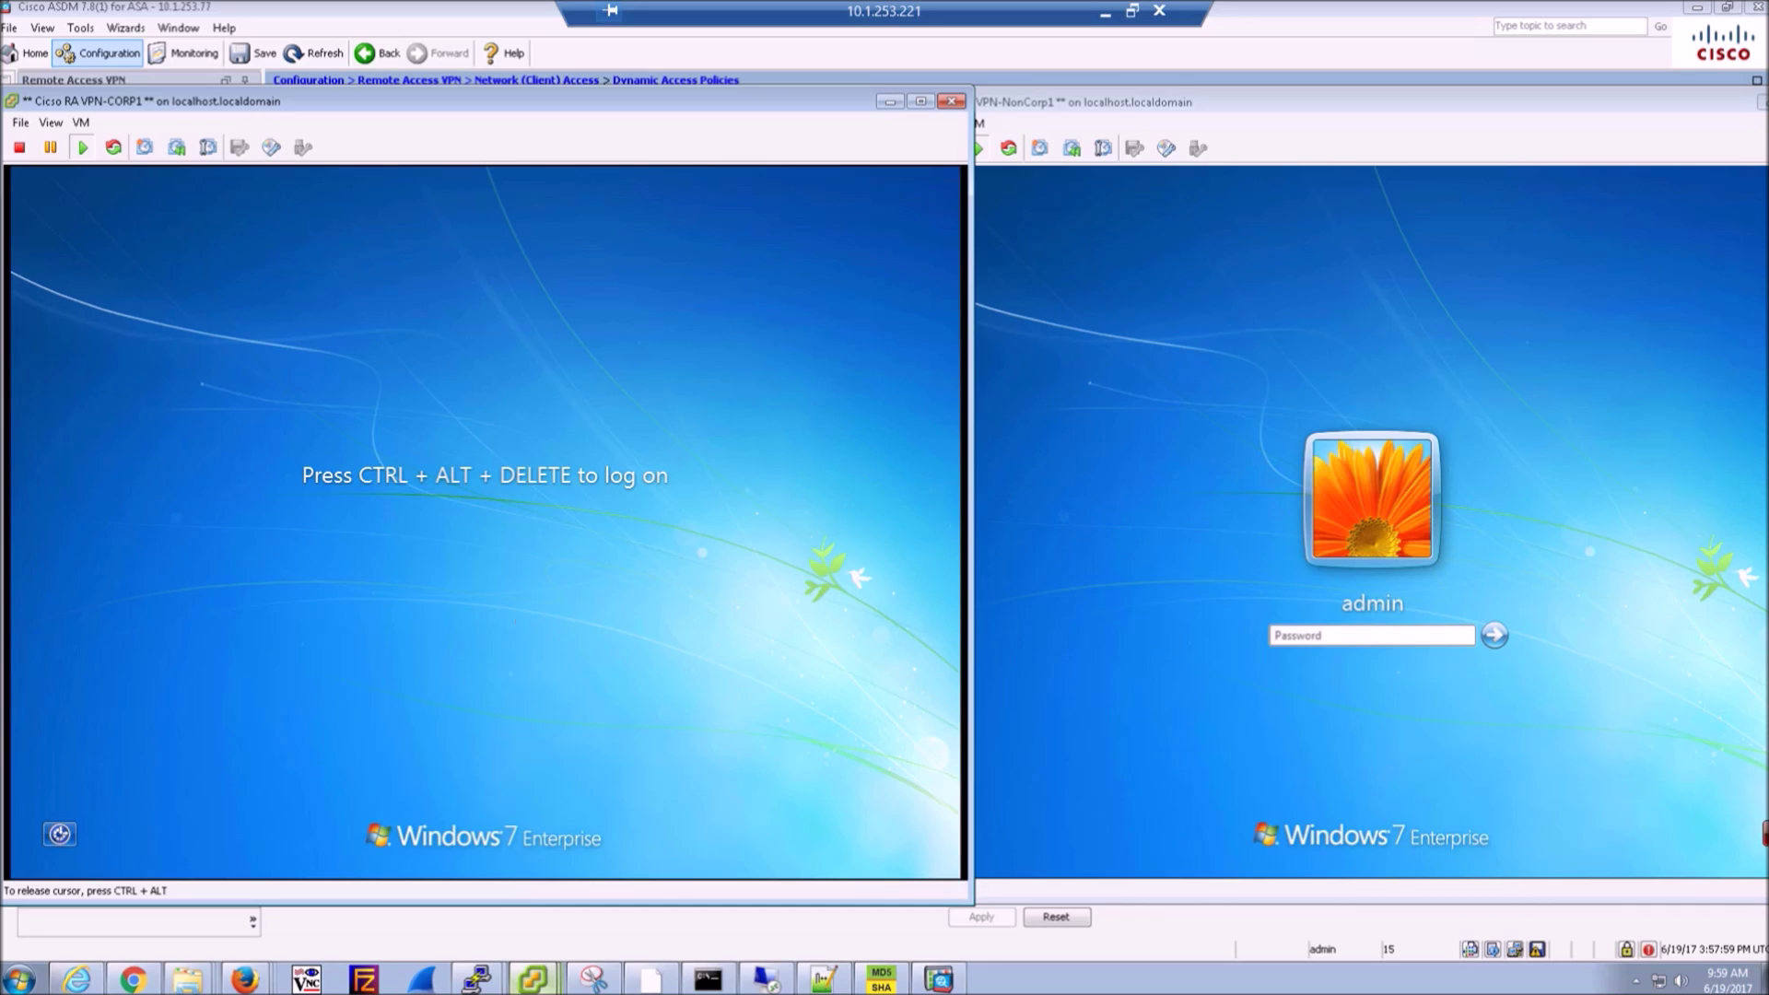
key(ctrl+alt)
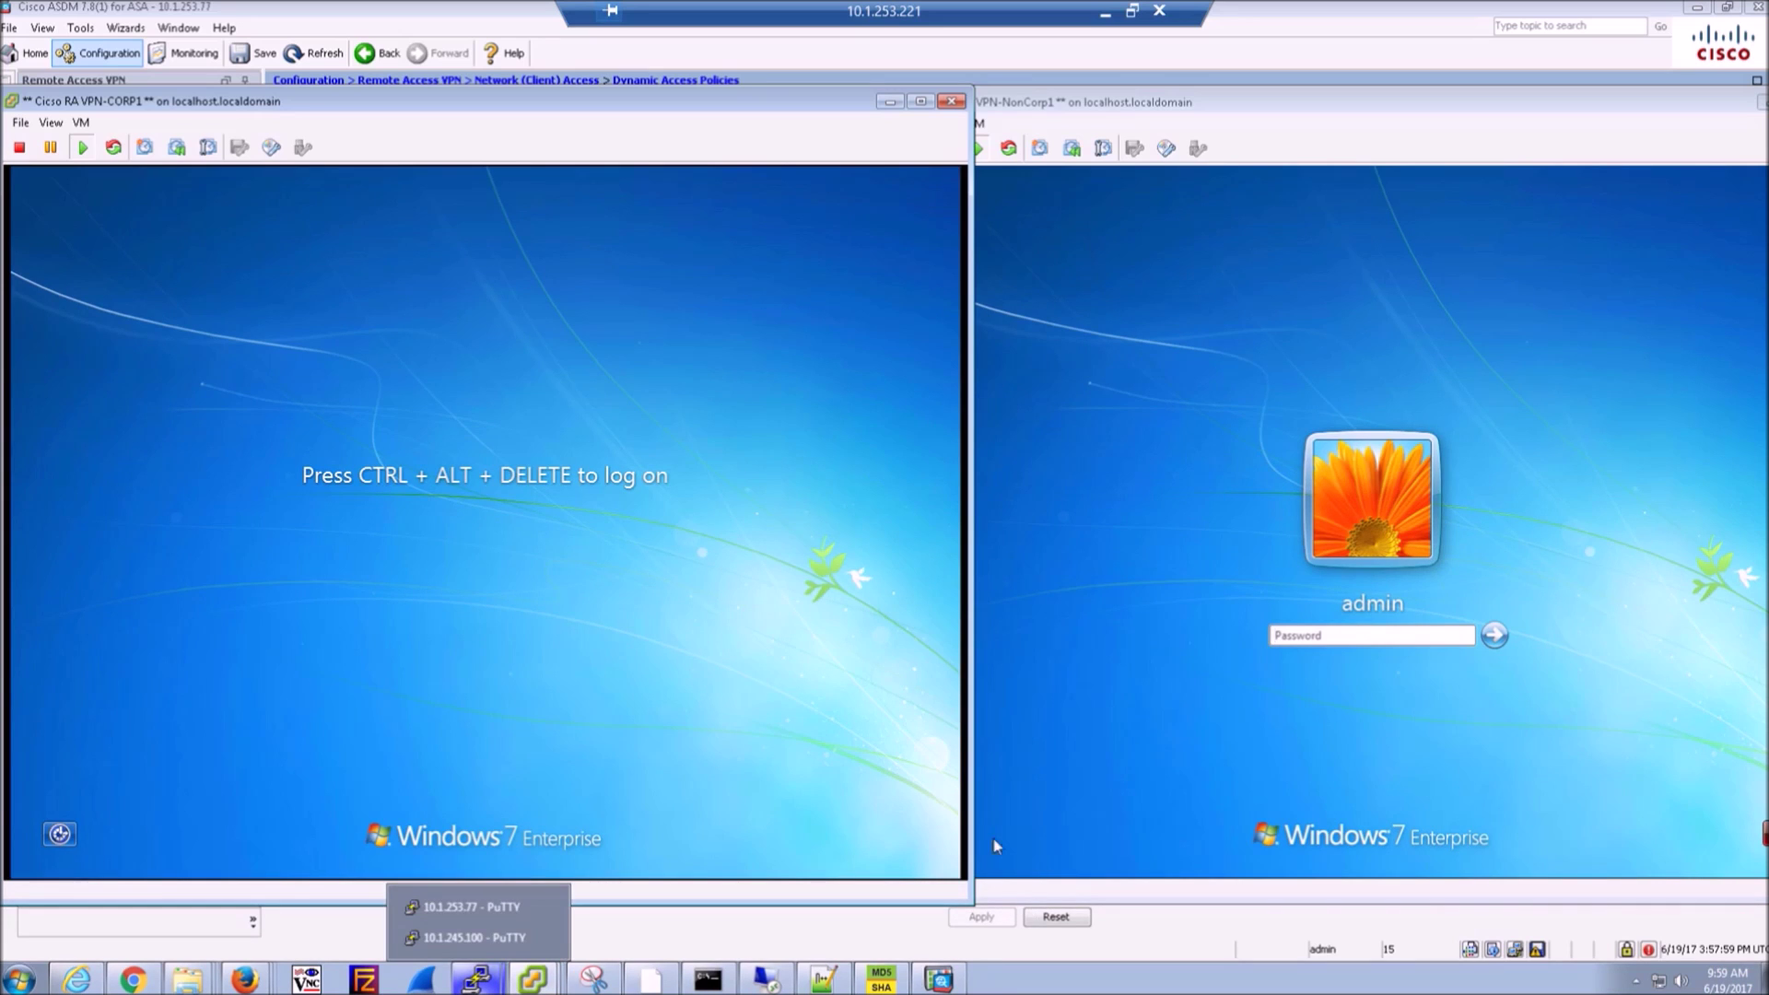
click(330, 646)
key(ctrl+alt+Insert)
text(********)
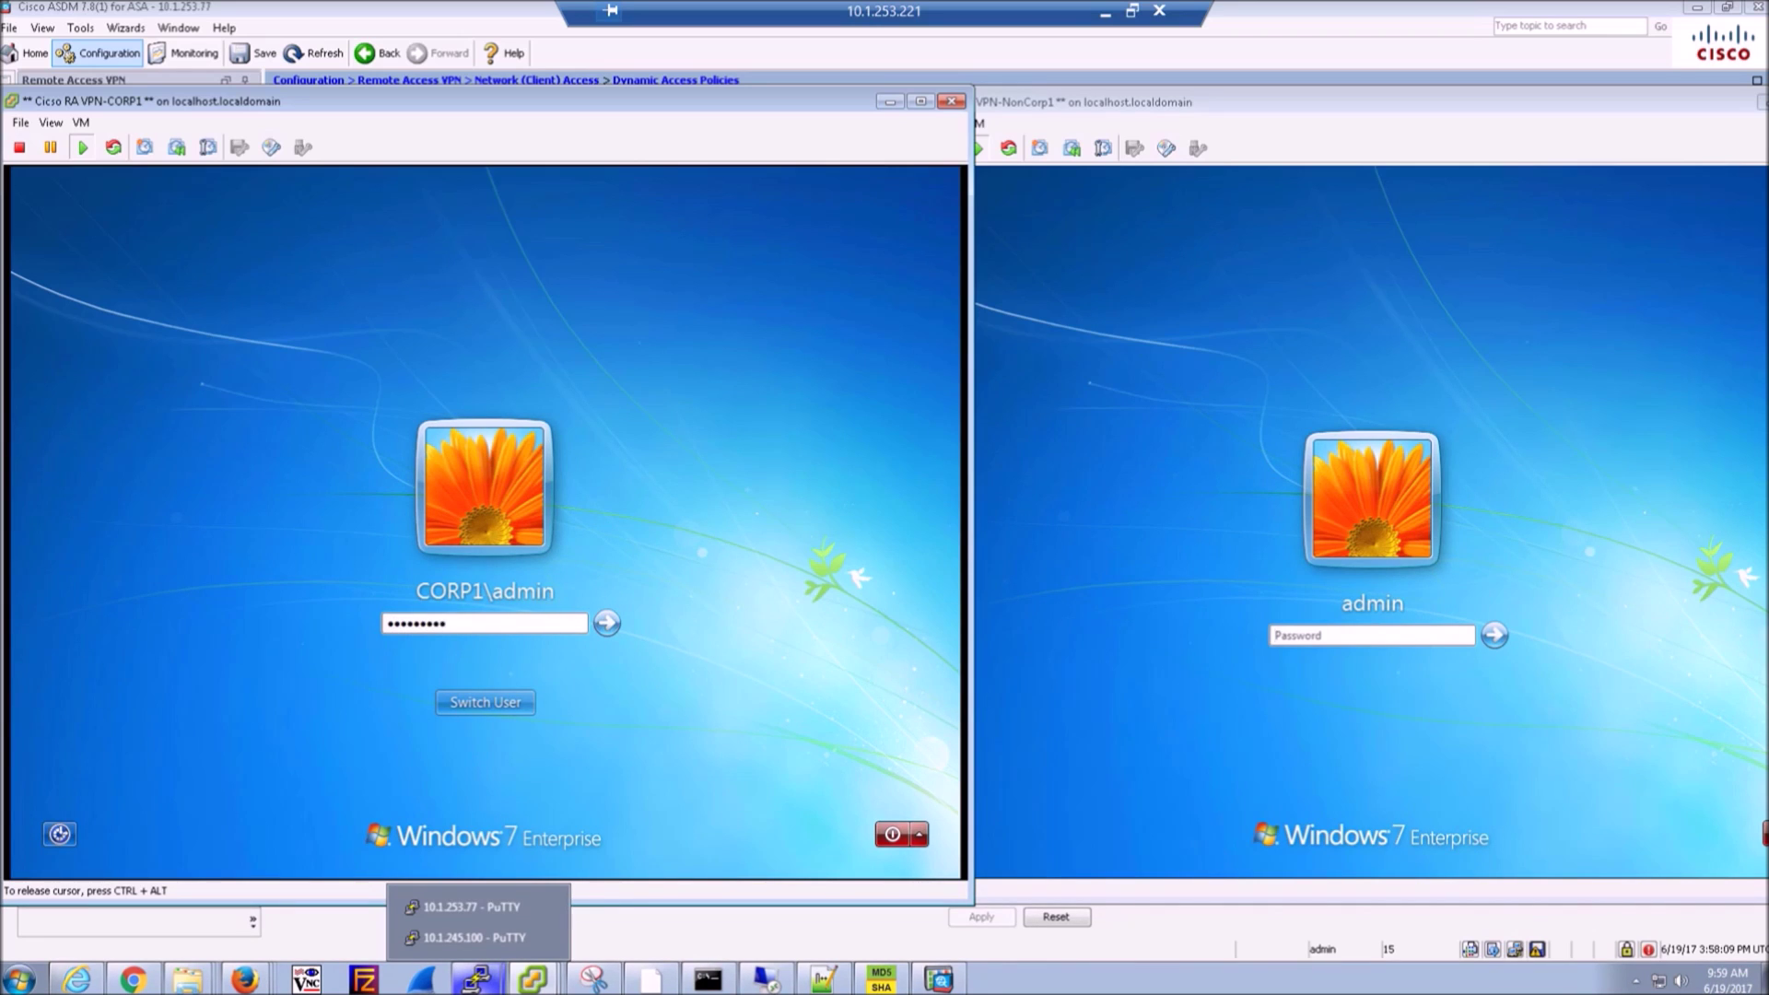
key(Return)
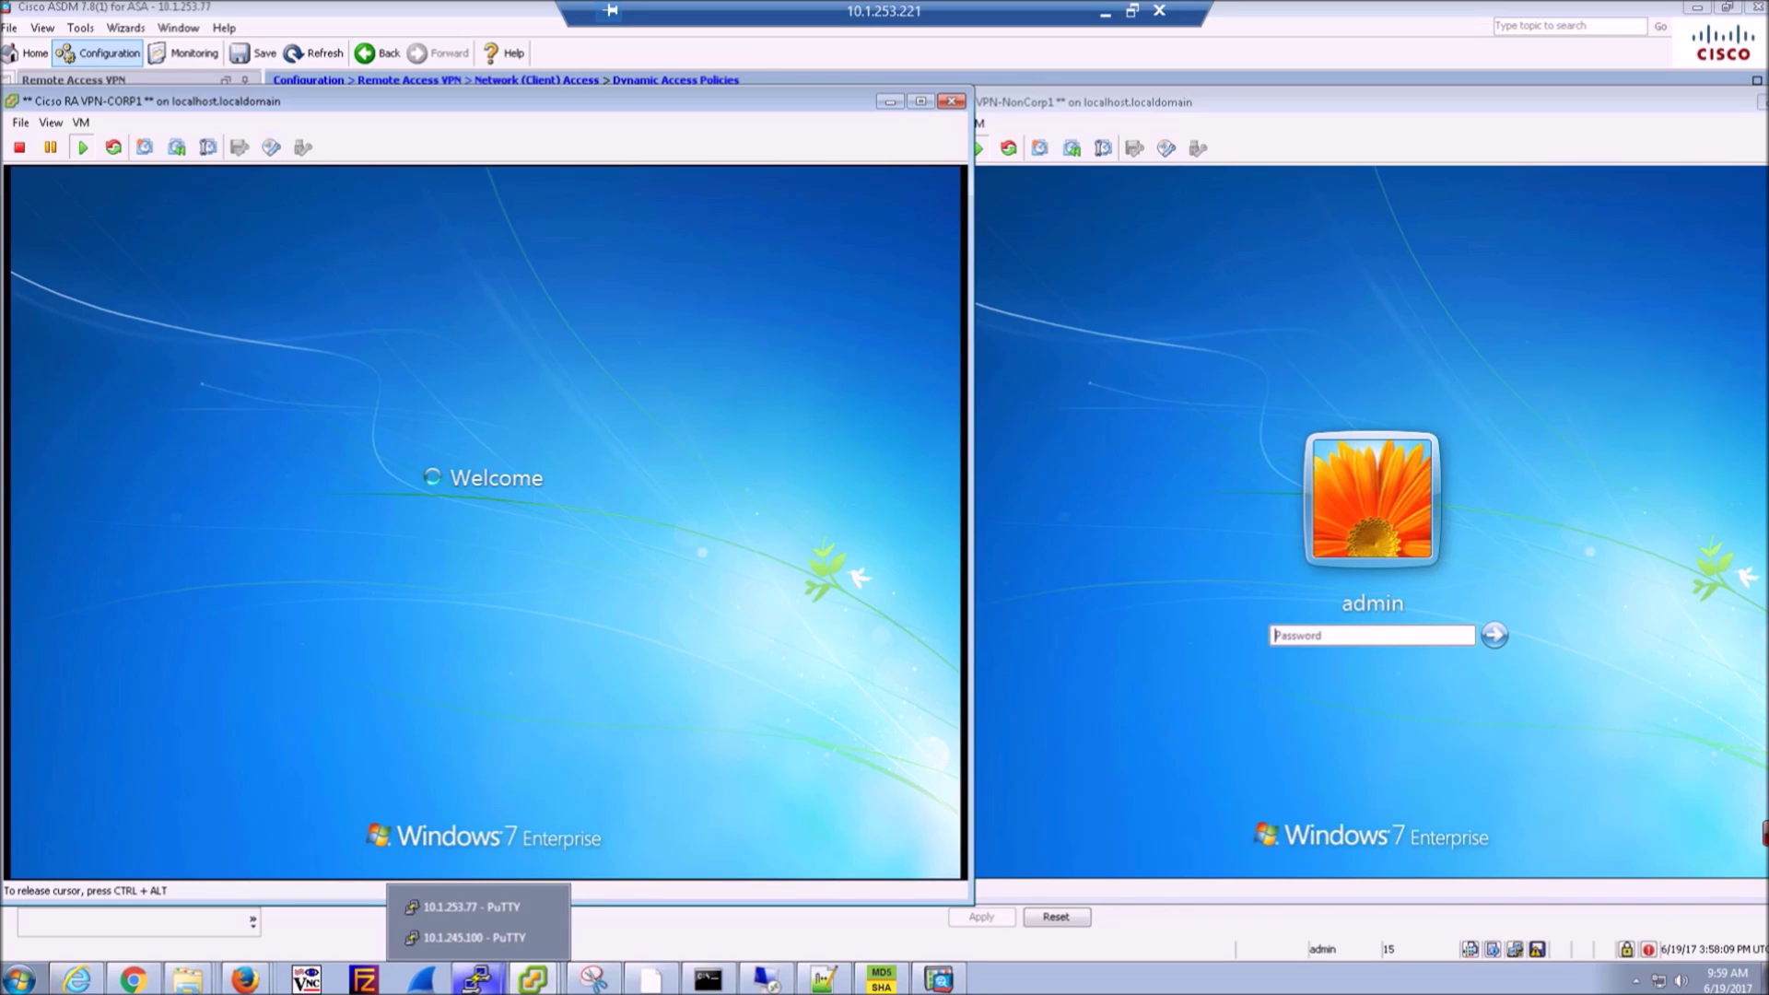
- Log NonCorp1 into Windows, re-entering the admin password after a failed logon
click(1332, 643)
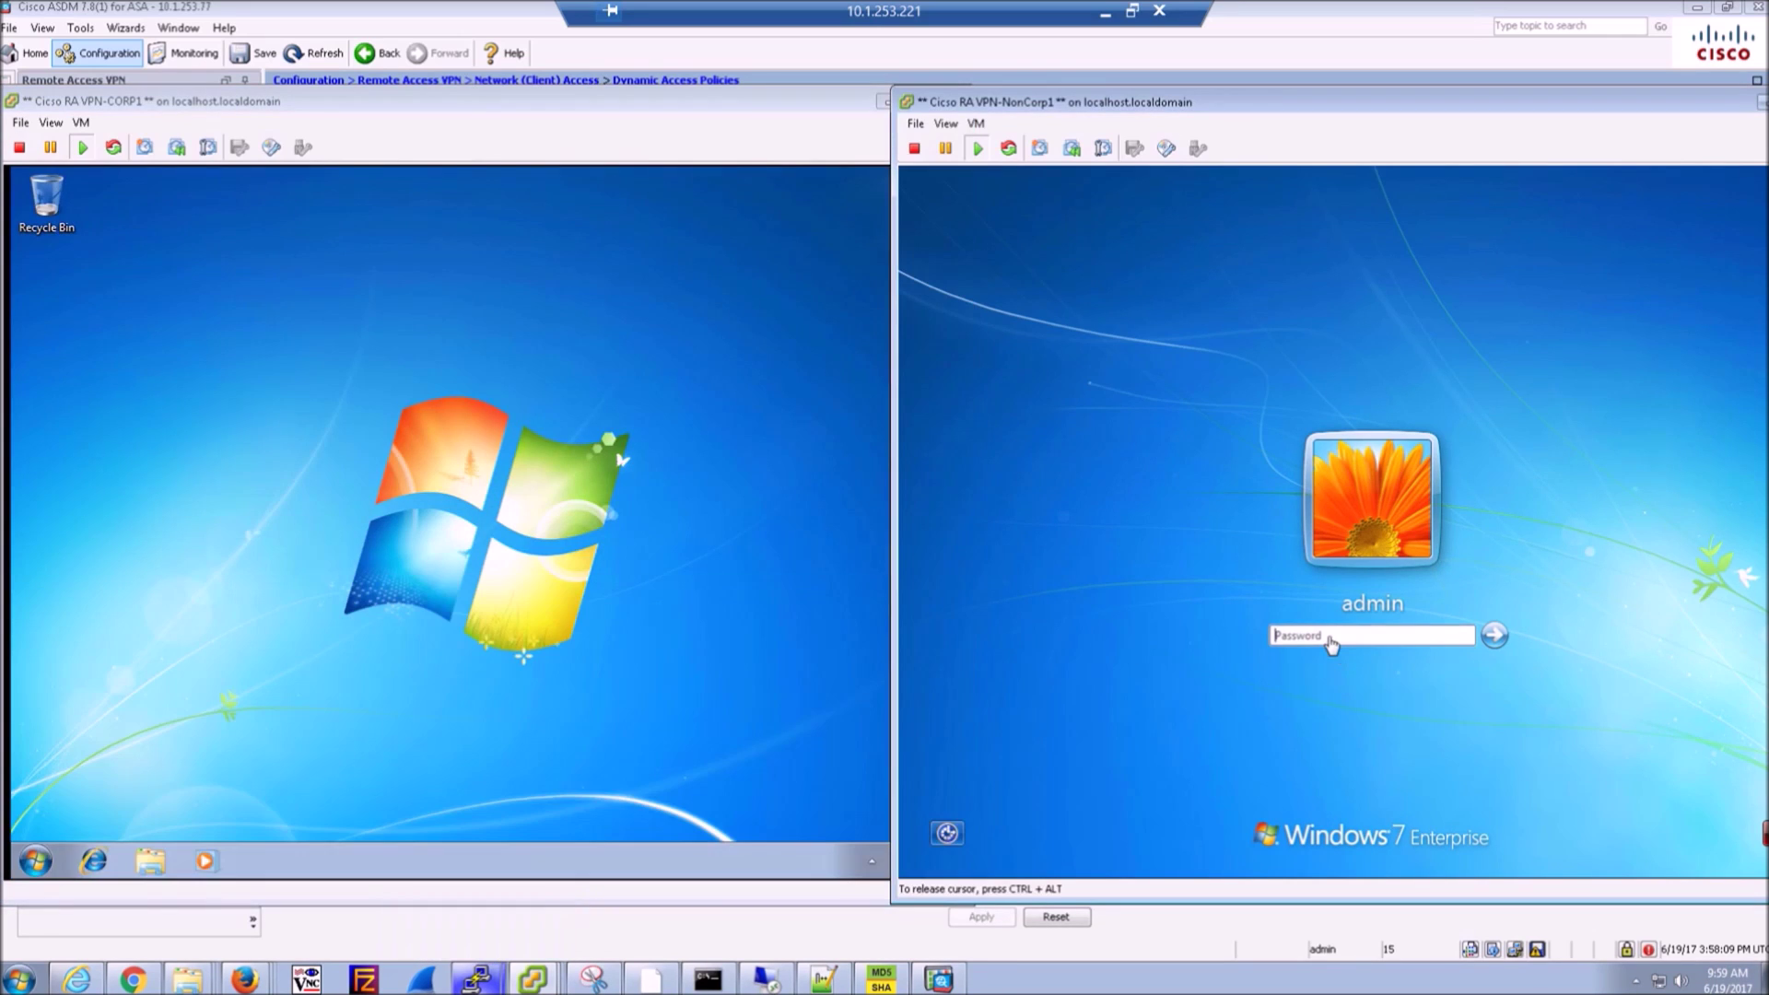
text(**********)
key(Return)
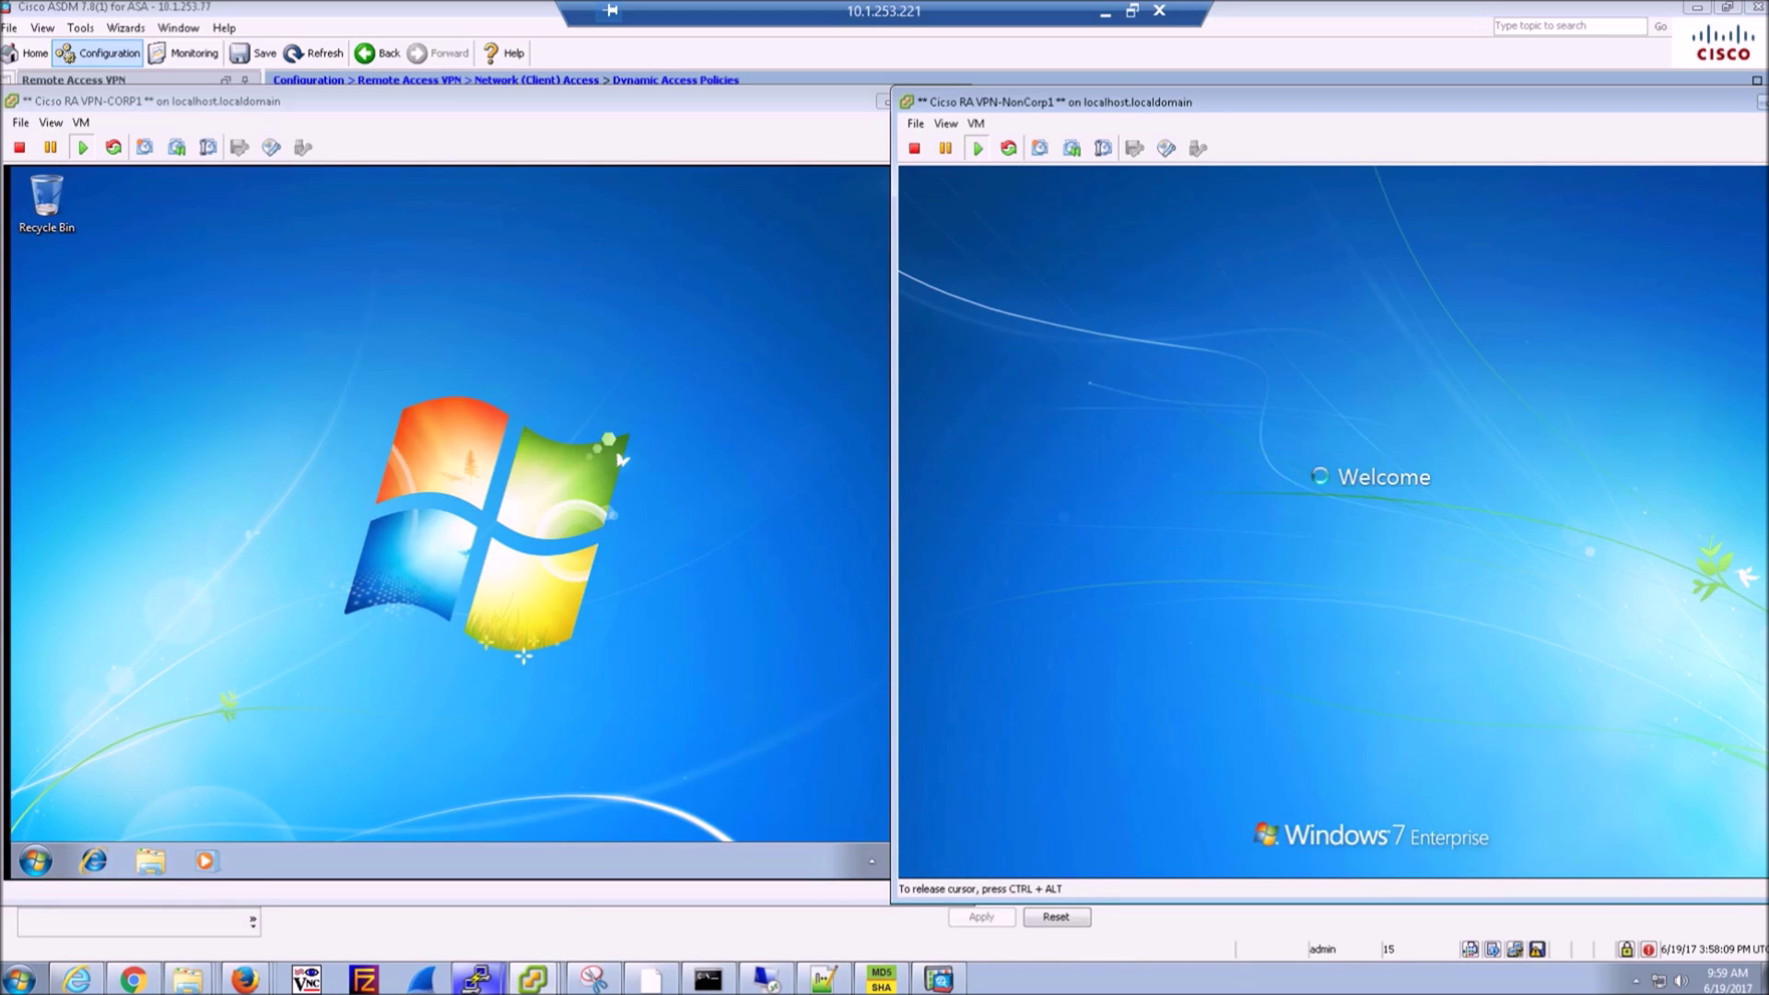
click(1387, 700)
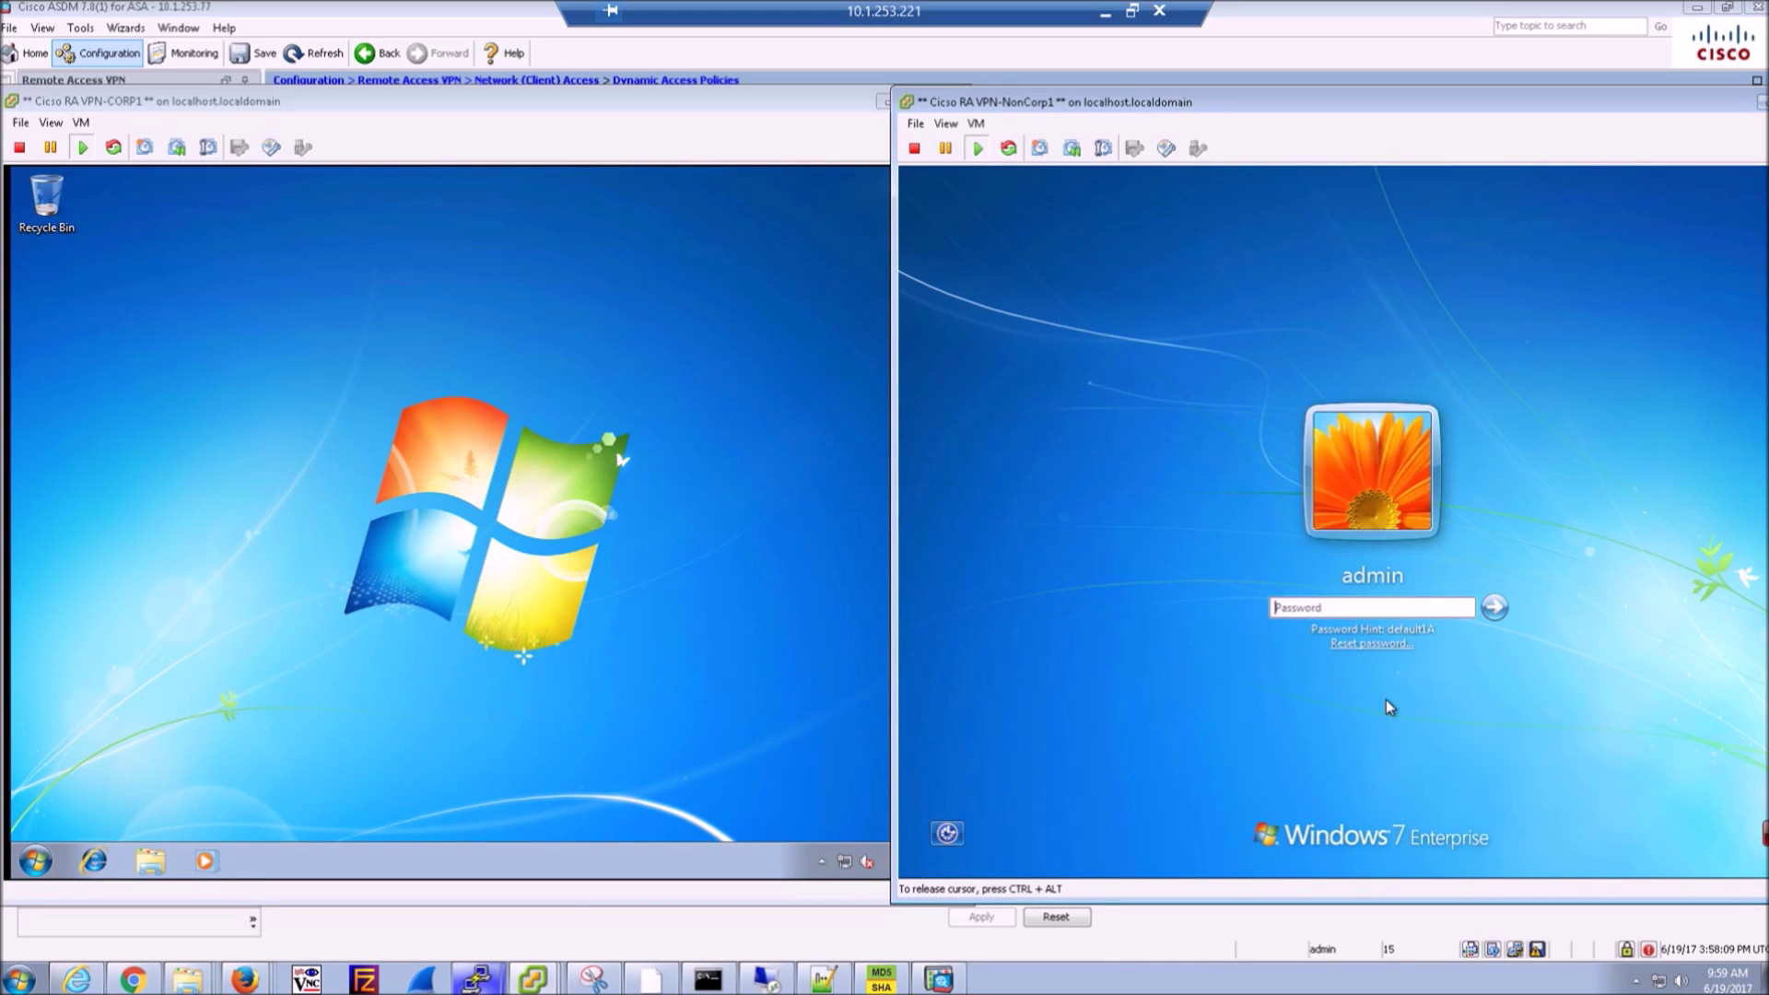
text(*********)
key(Return)
- Launch Internet Explorer in CORP1 and shift the NonCorp1 window left beside it
click(294, 621)
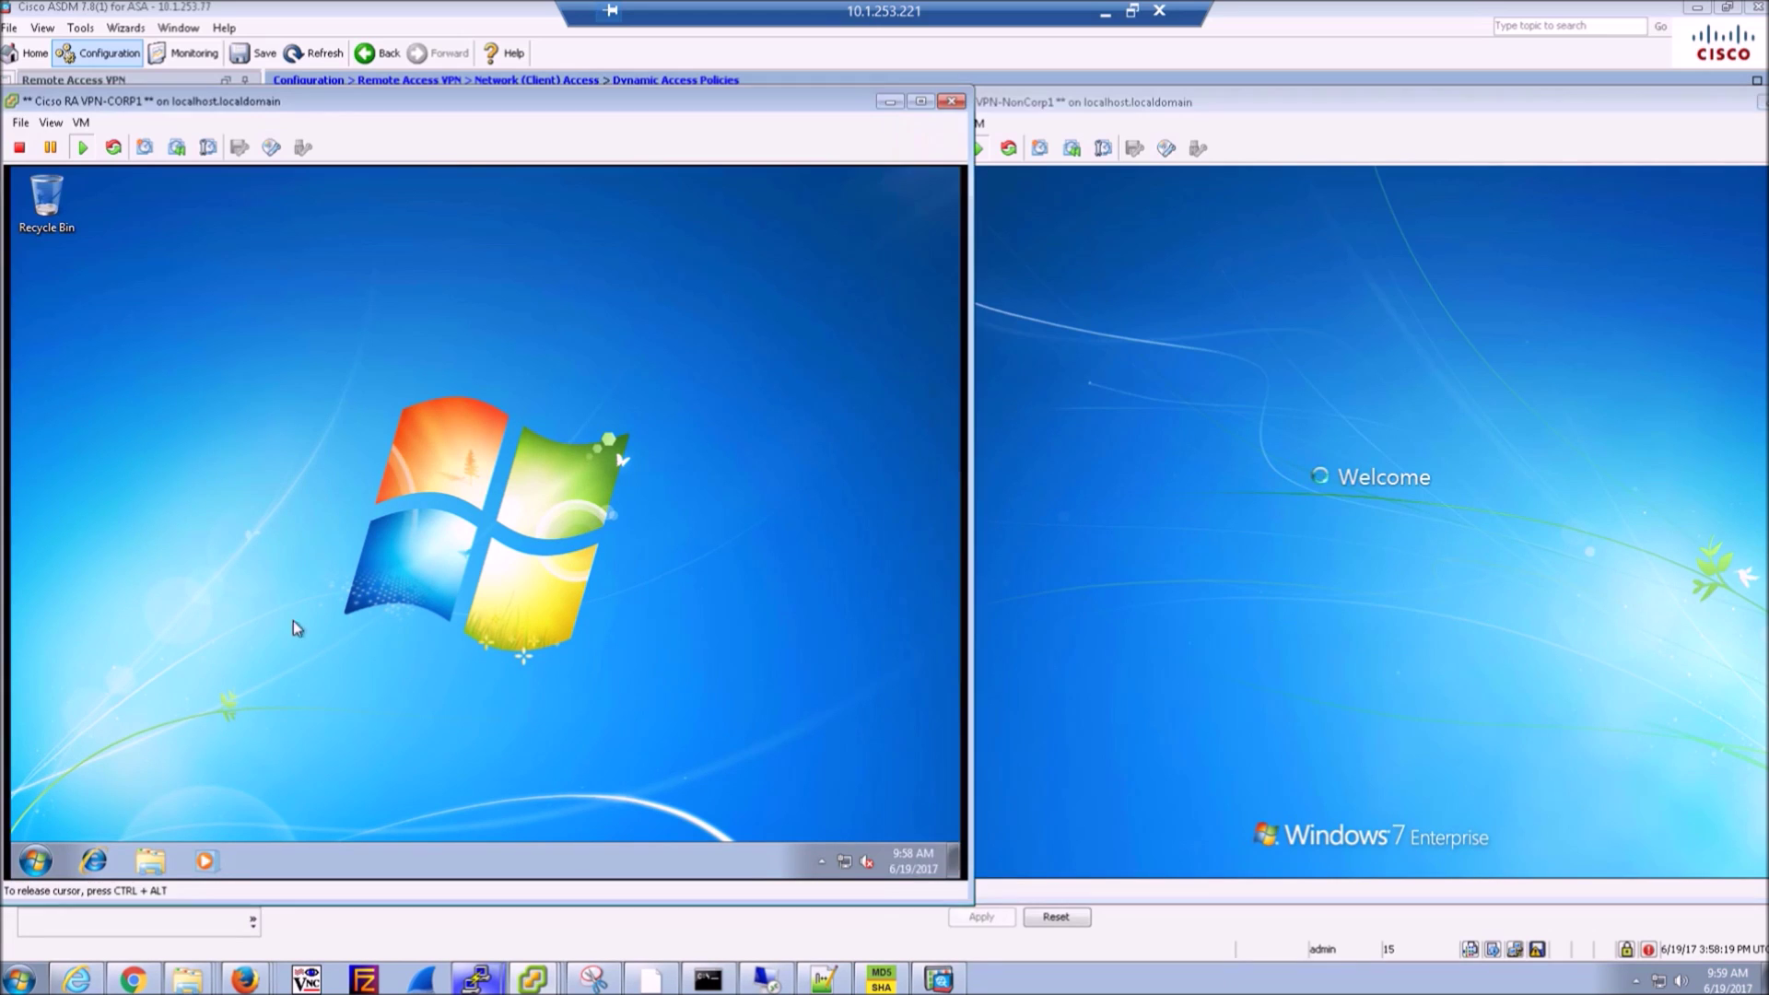
click(822, 863)
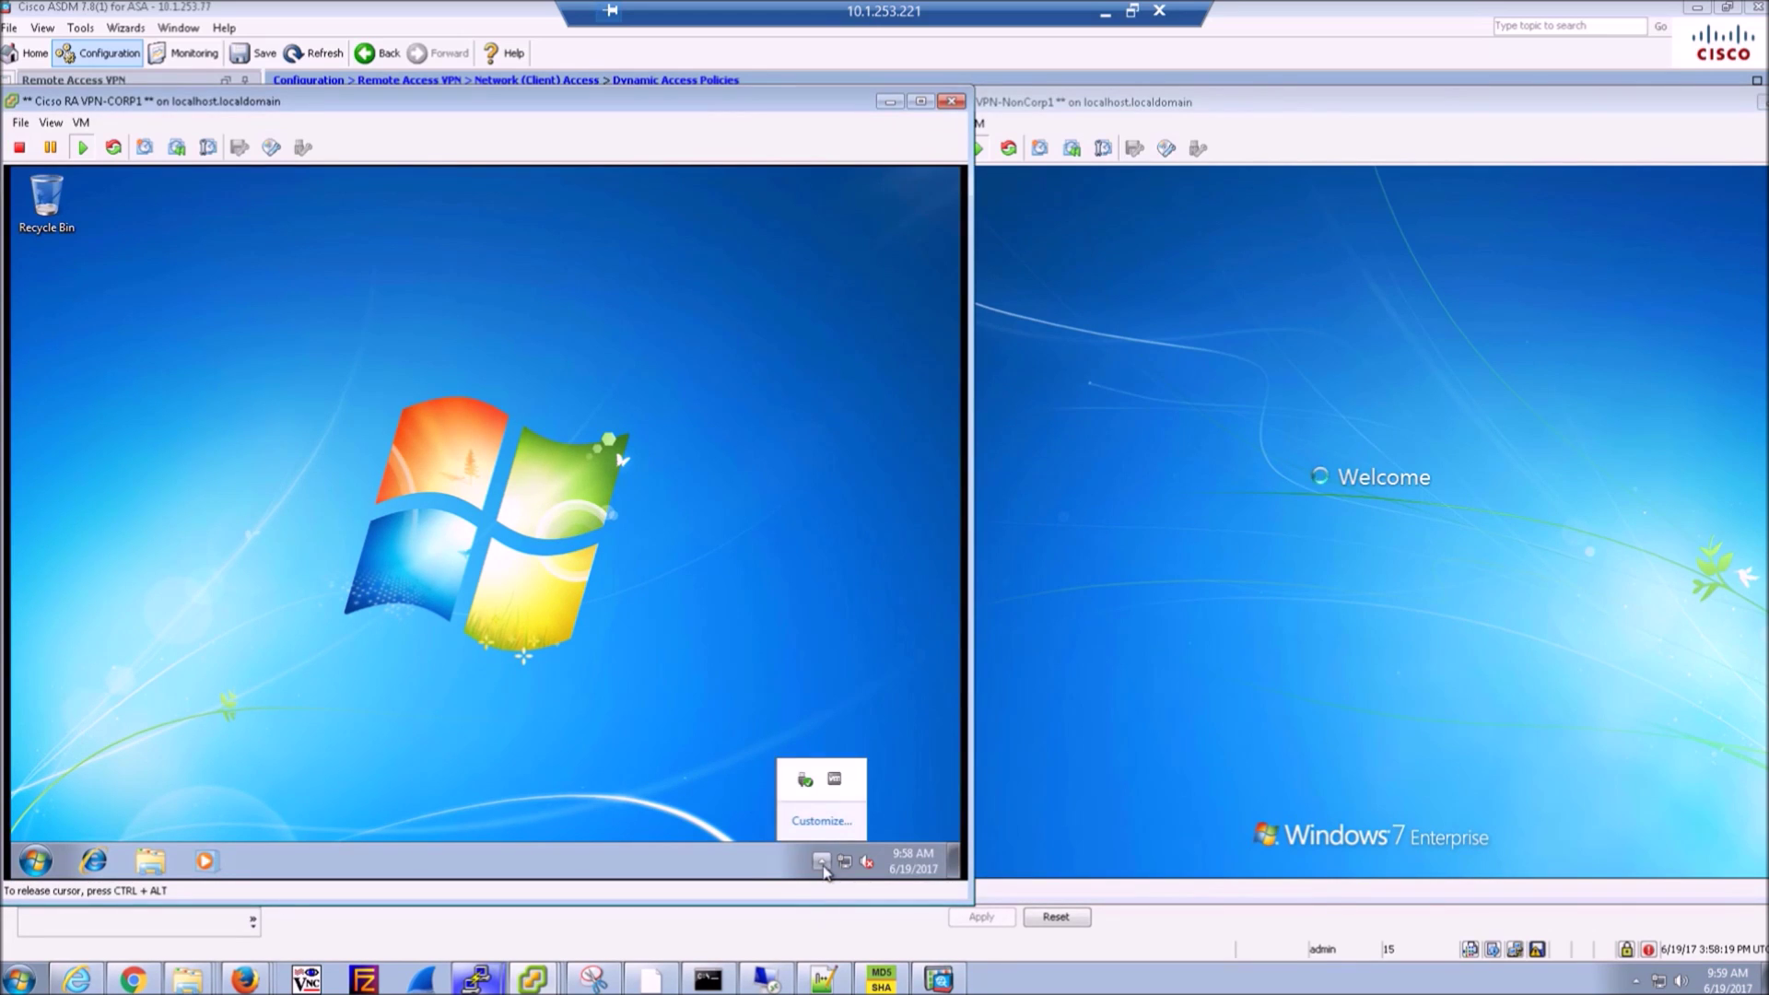
click(825, 870)
click(822, 863)
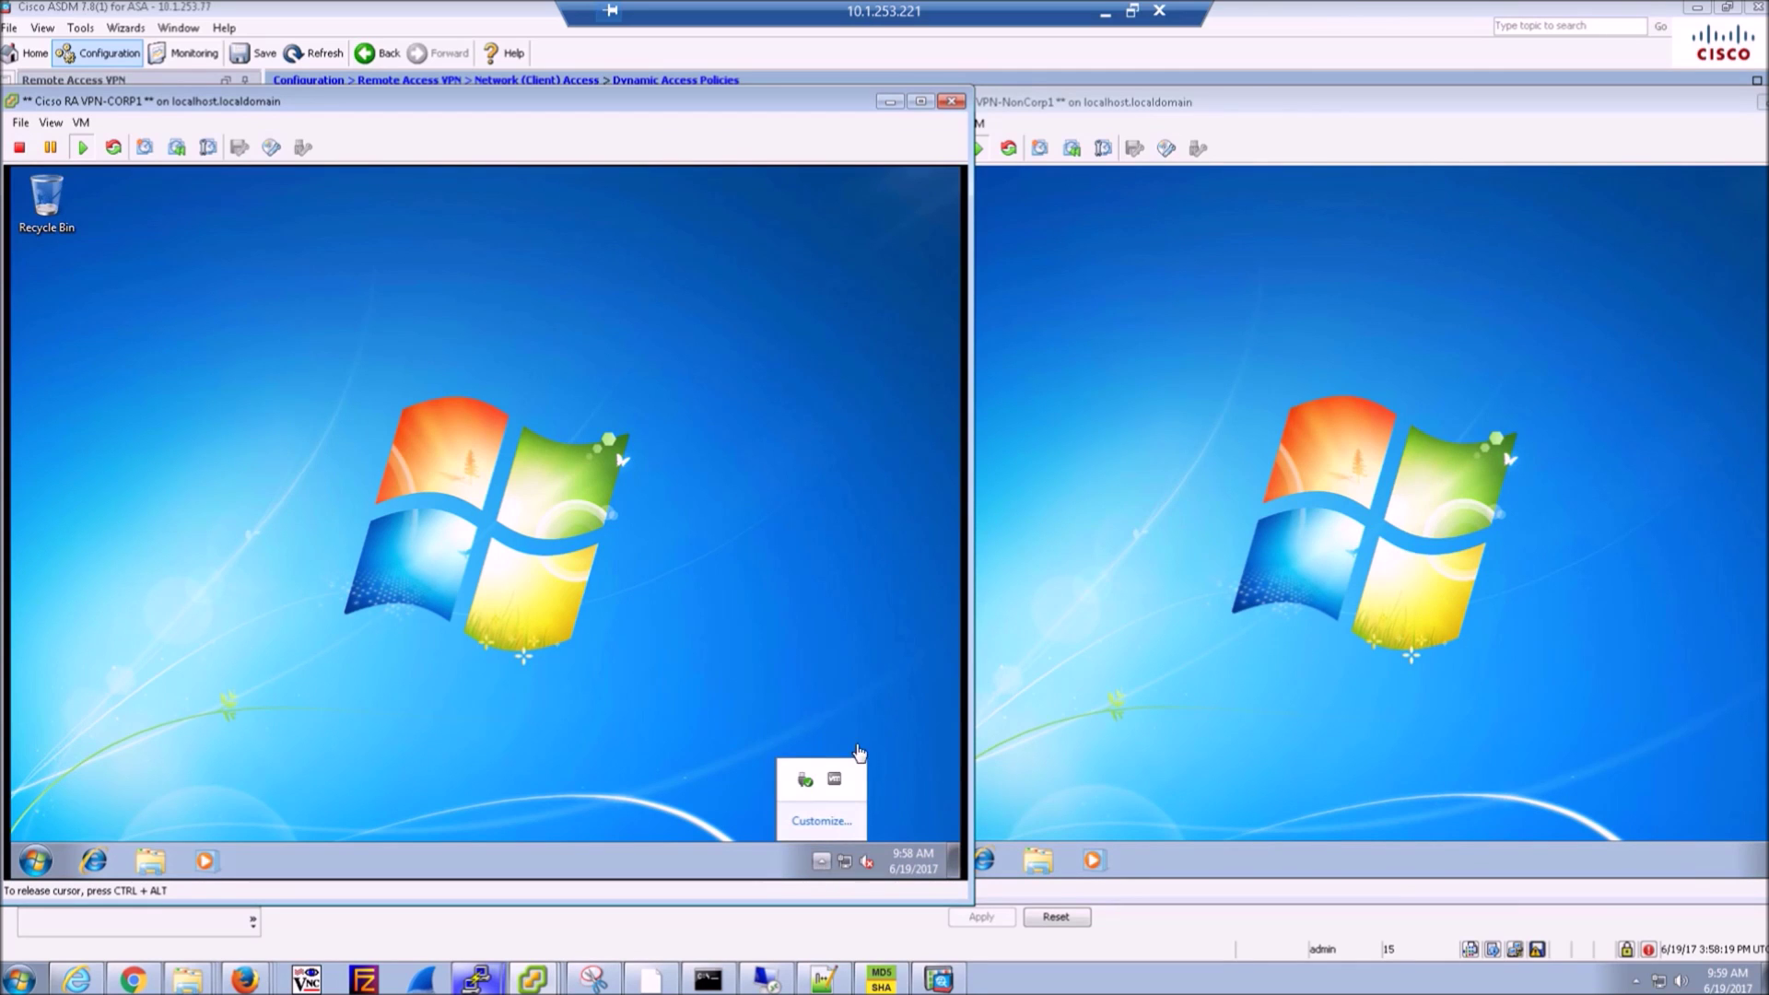
click(582, 786)
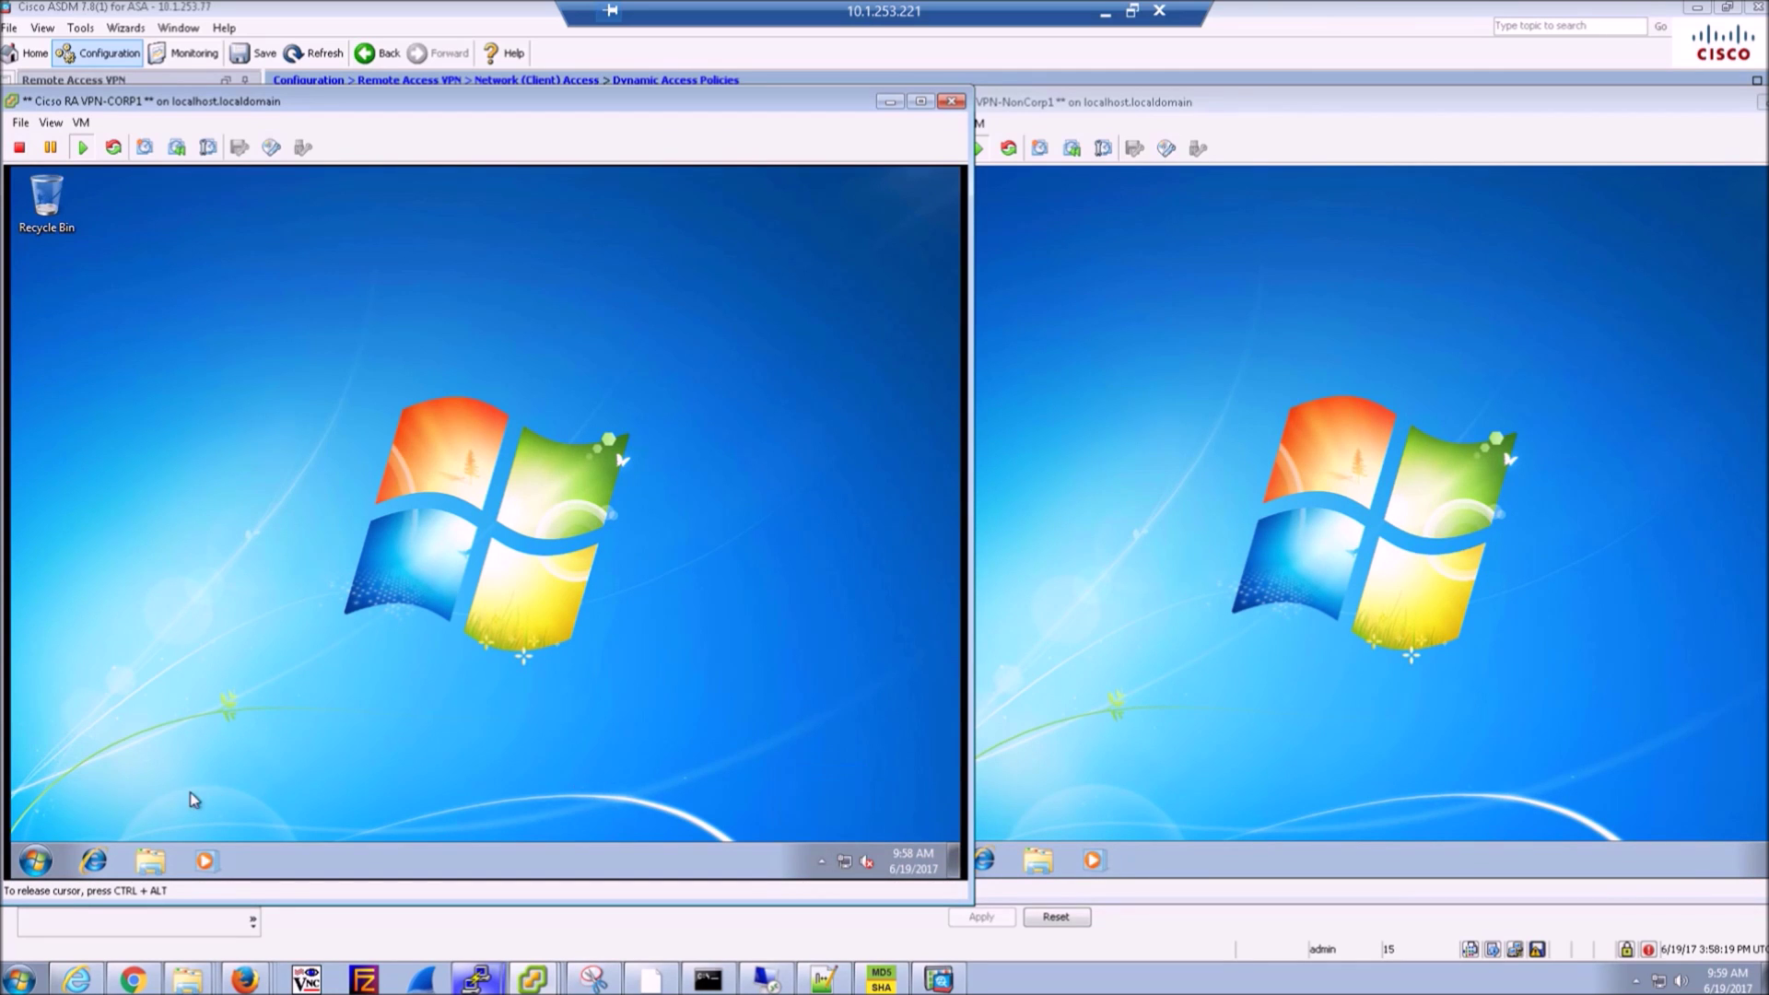
click(88, 866)
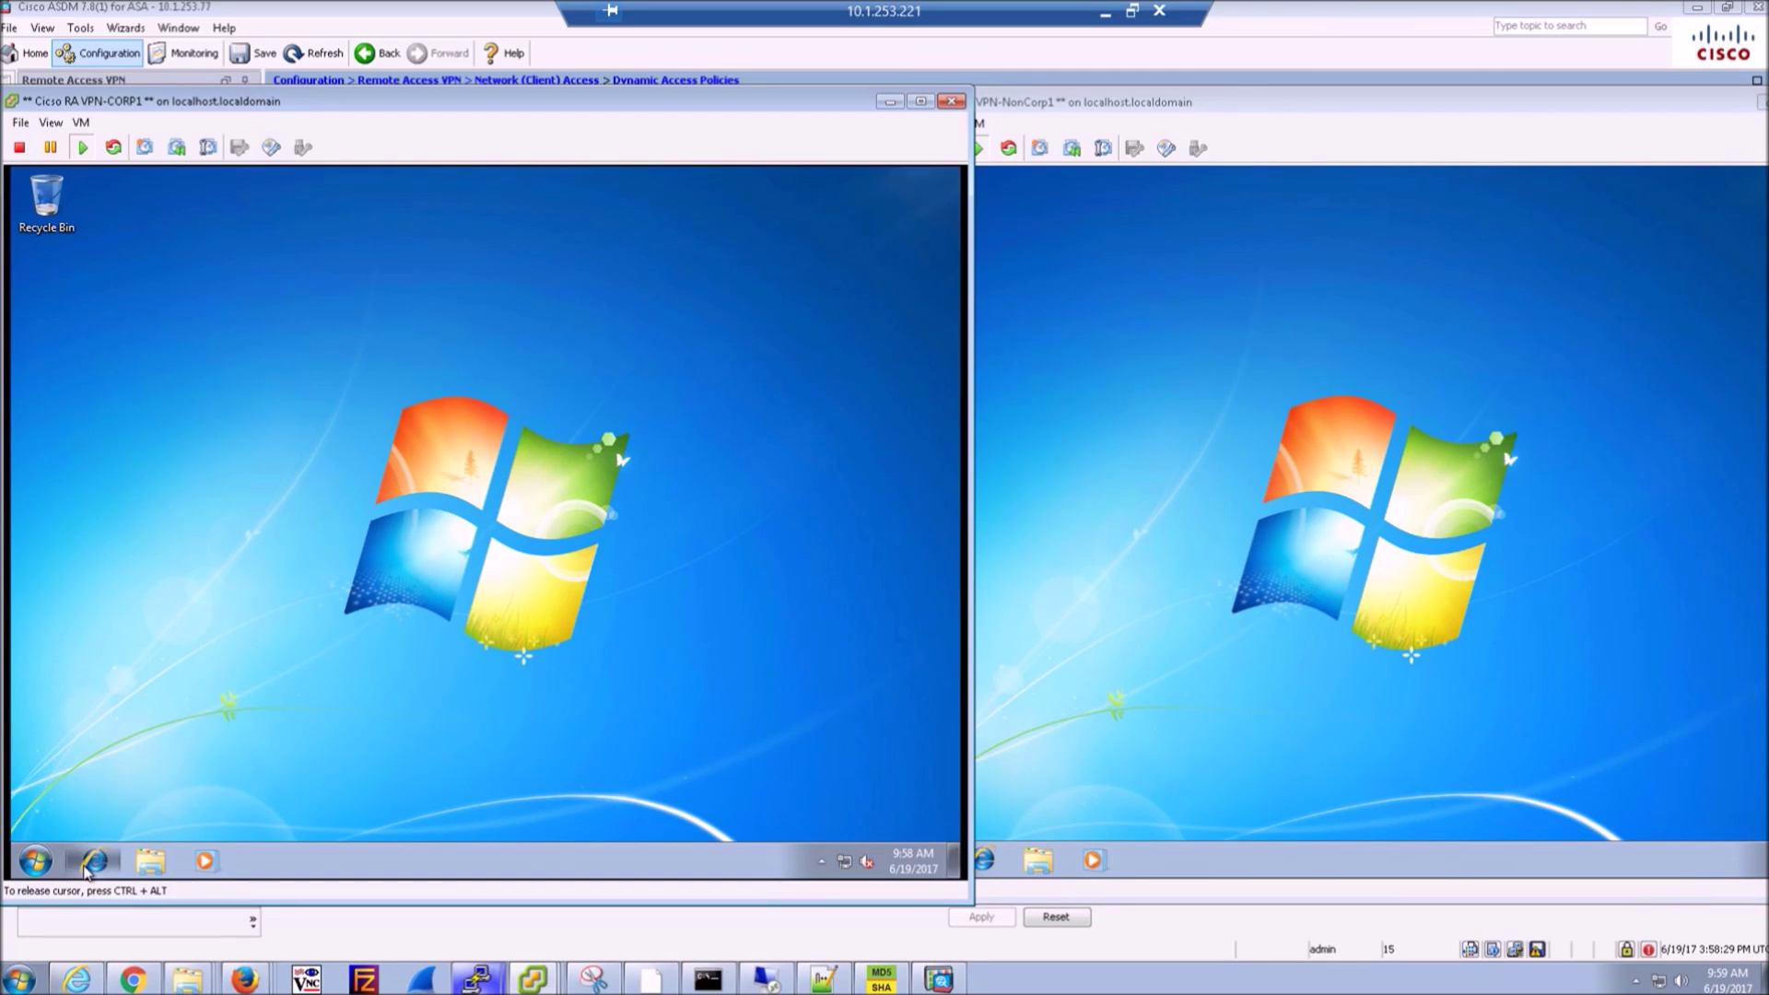
click(1030, 691)
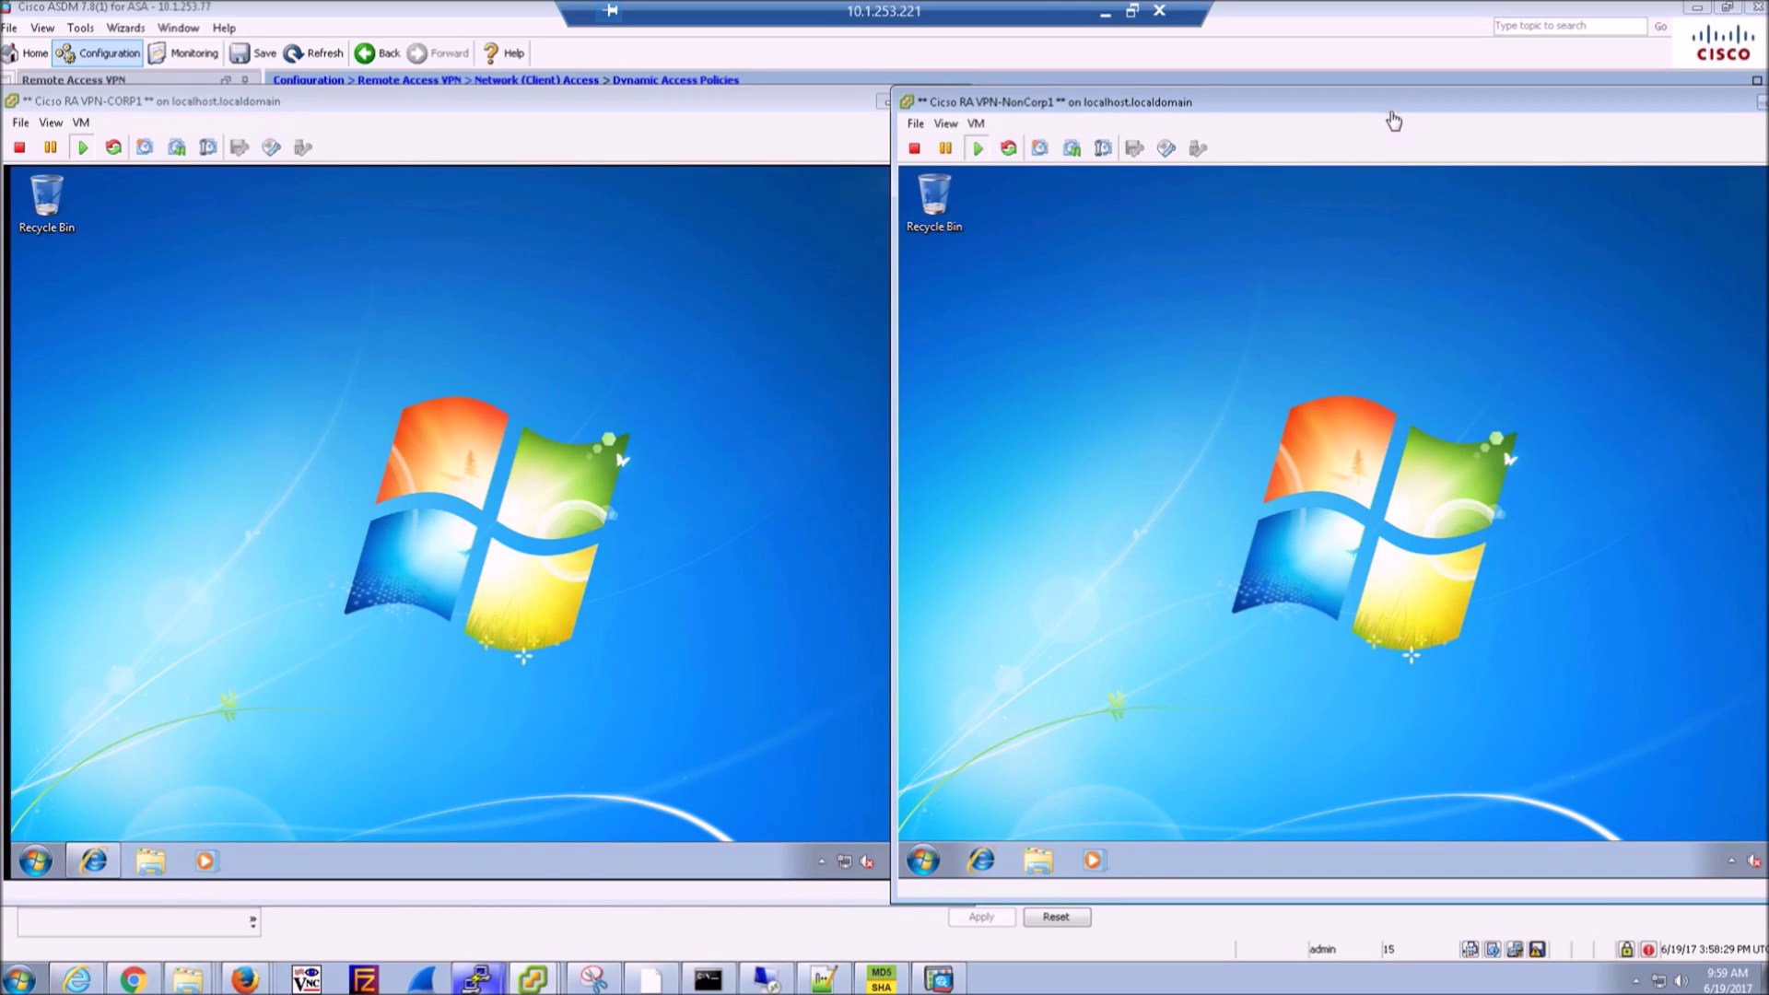
drag(1390, 116, 1333, 121)
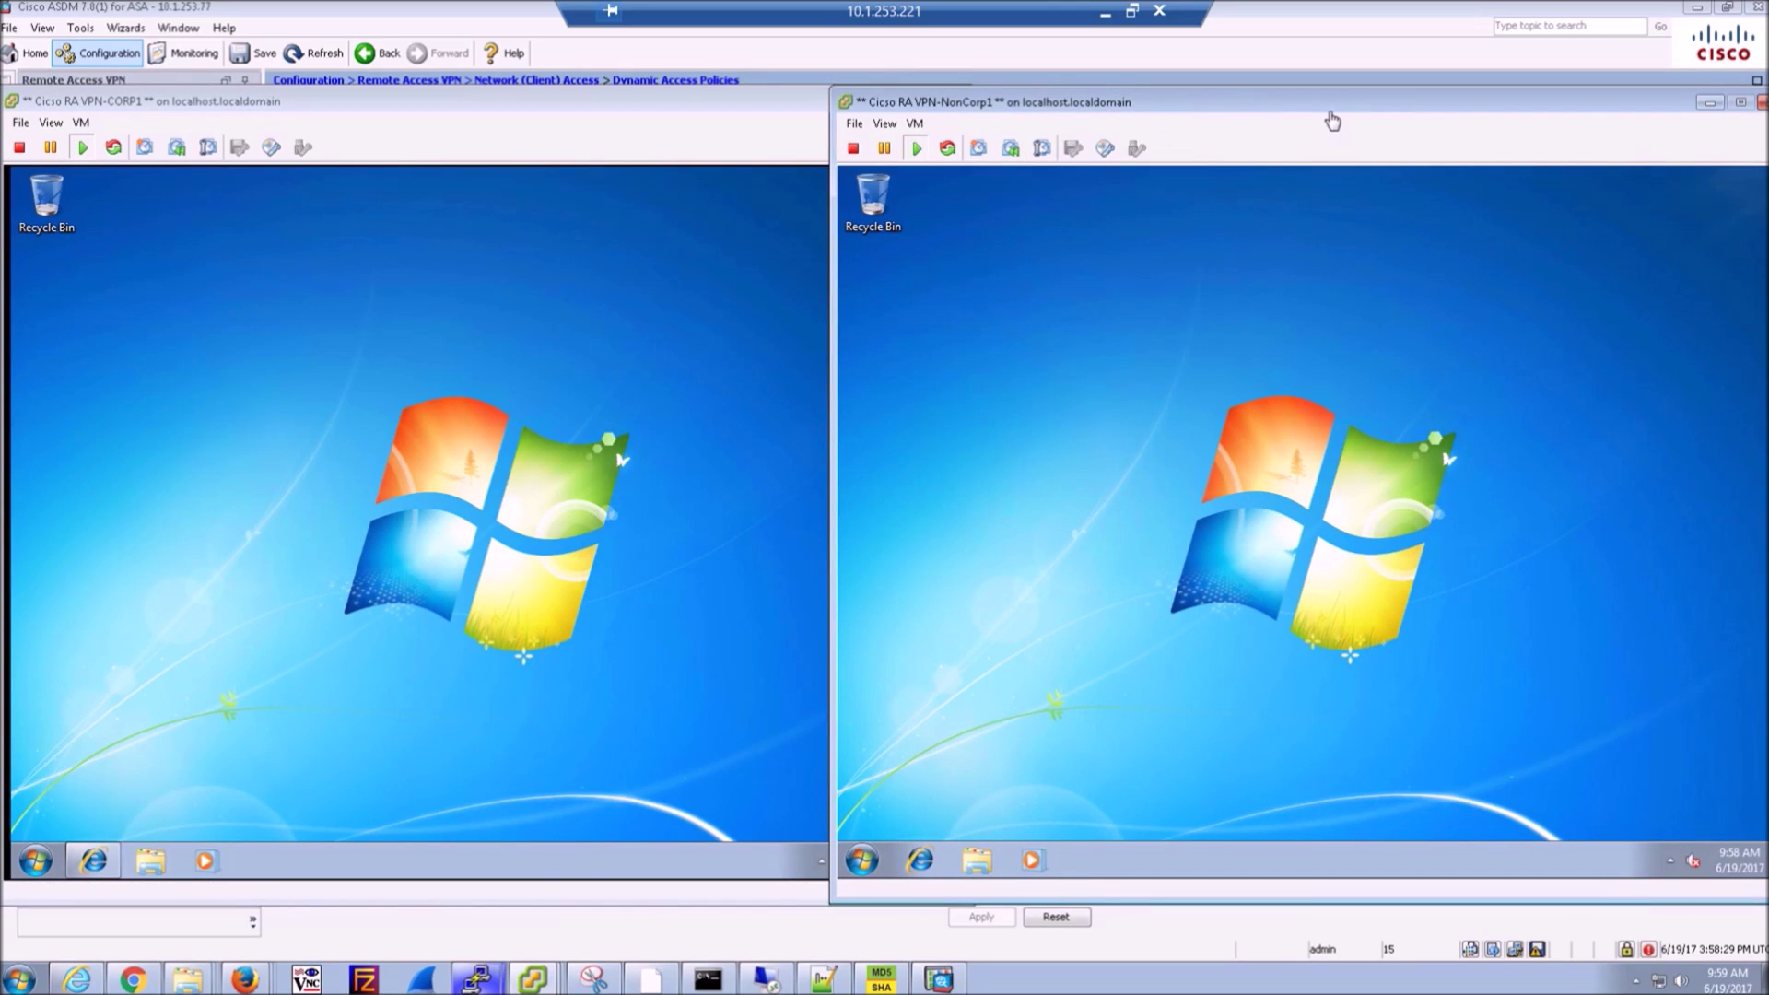
click(1671, 862)
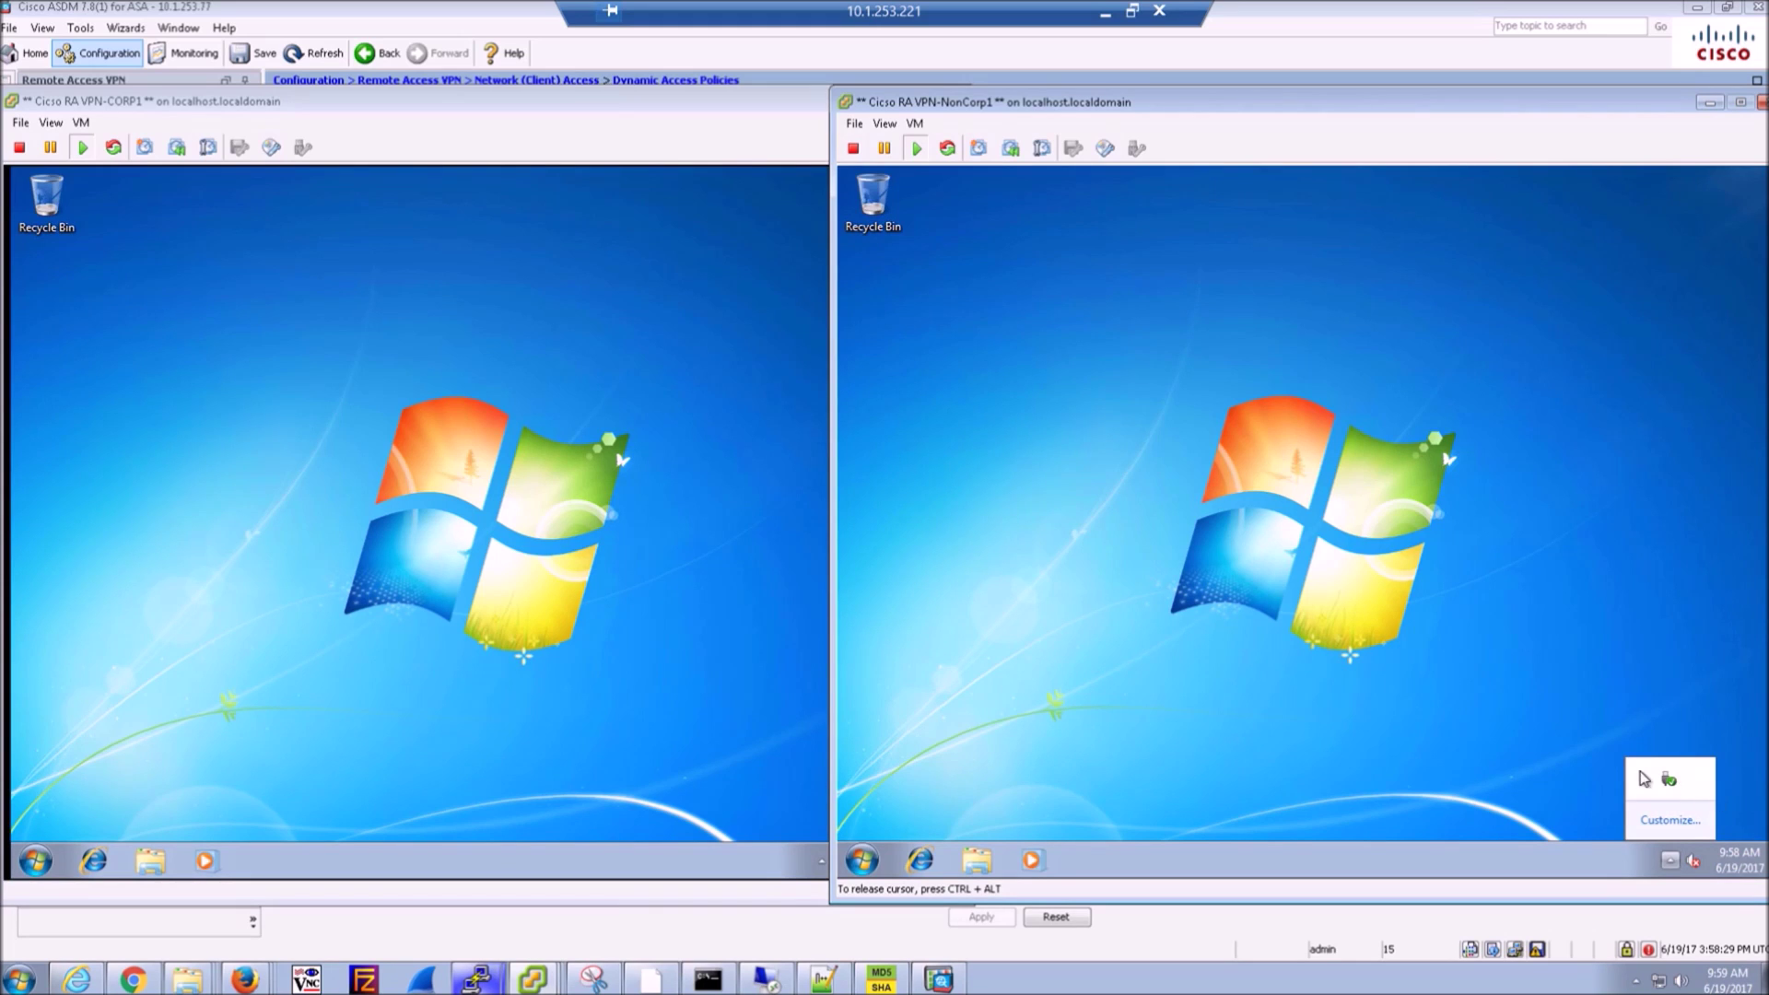
- Keep NonCorp1's hidden tray icon visible and launch Internet Explorer there
drag(1669, 780, 1664, 860)
click(93, 861)
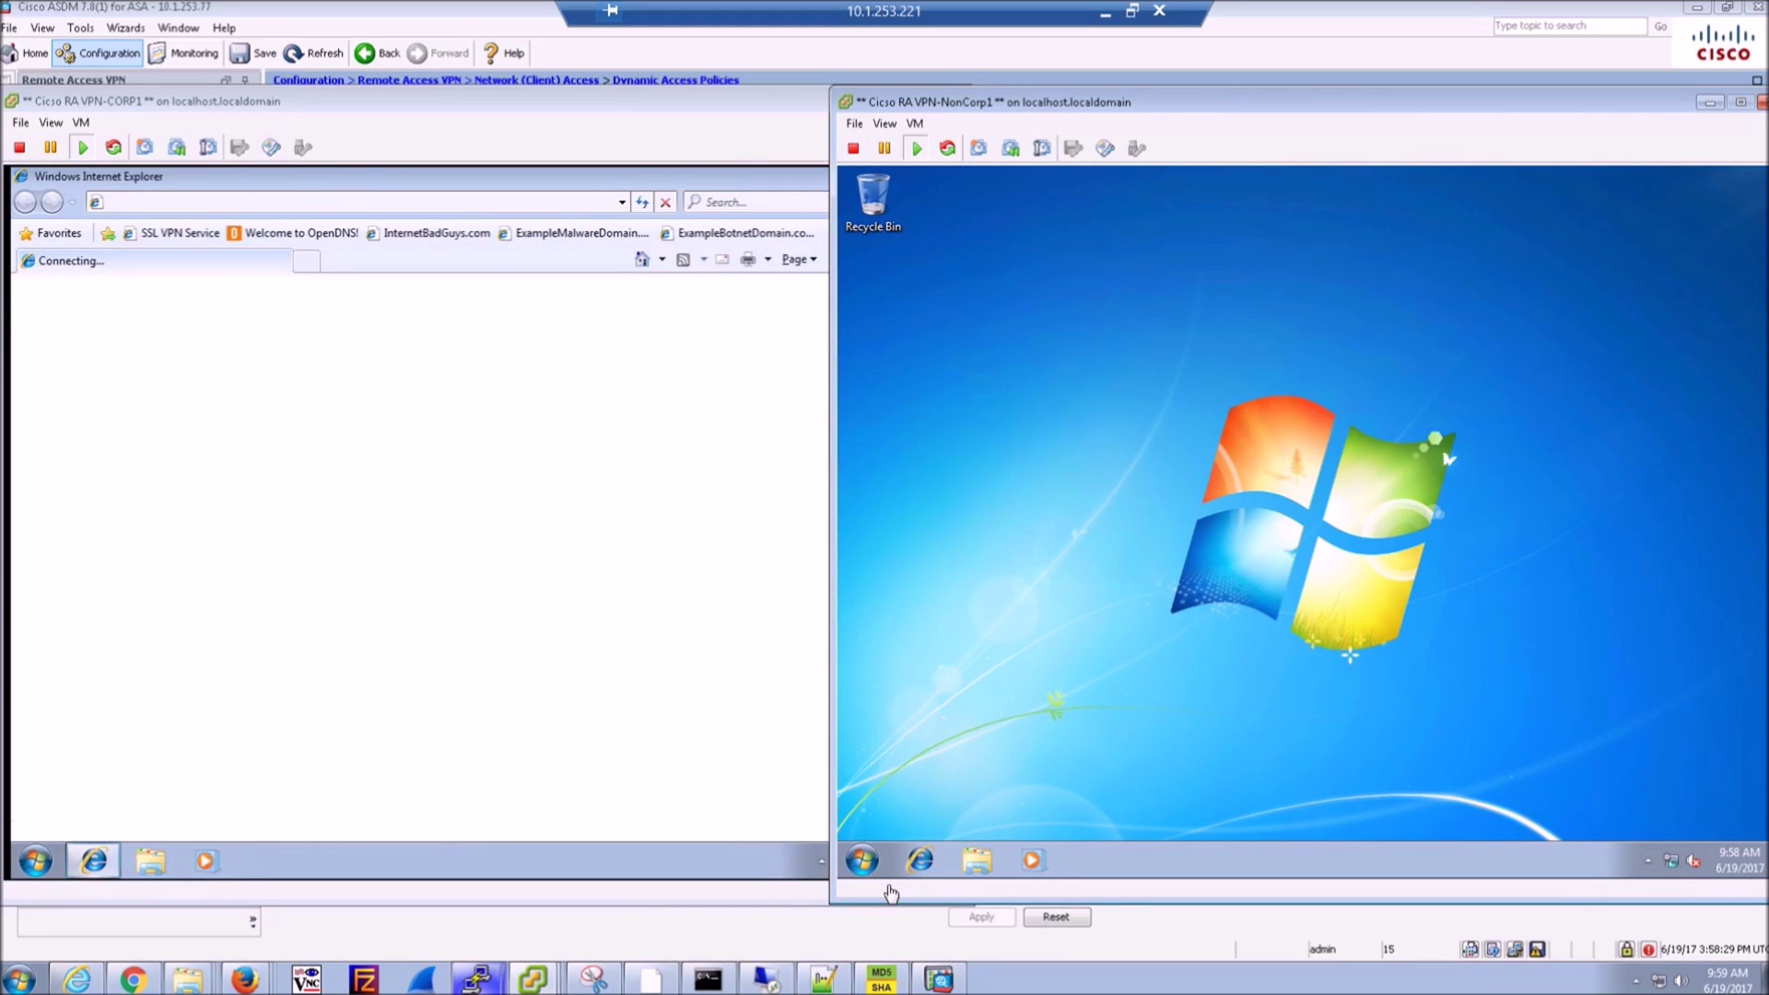
click(918, 862)
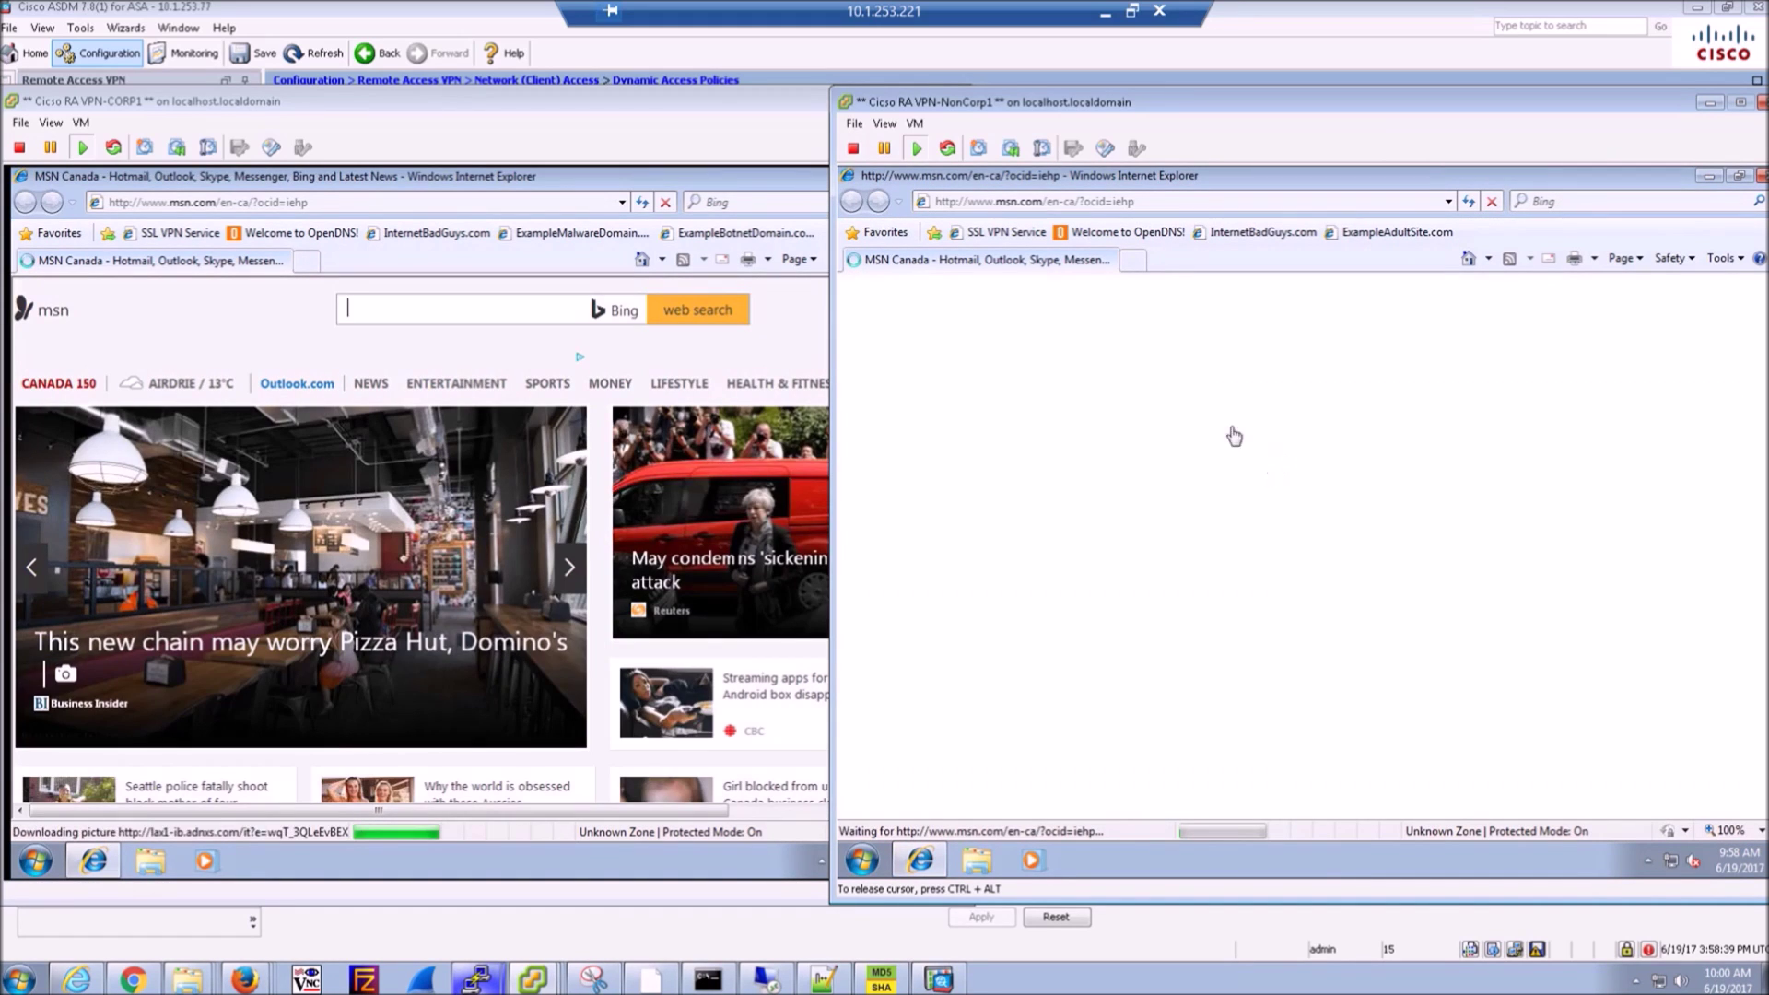
- Load the SSL VPN Service favorite in both VMs, closing each Internet Explorer 8 setup prompt
click(155, 232)
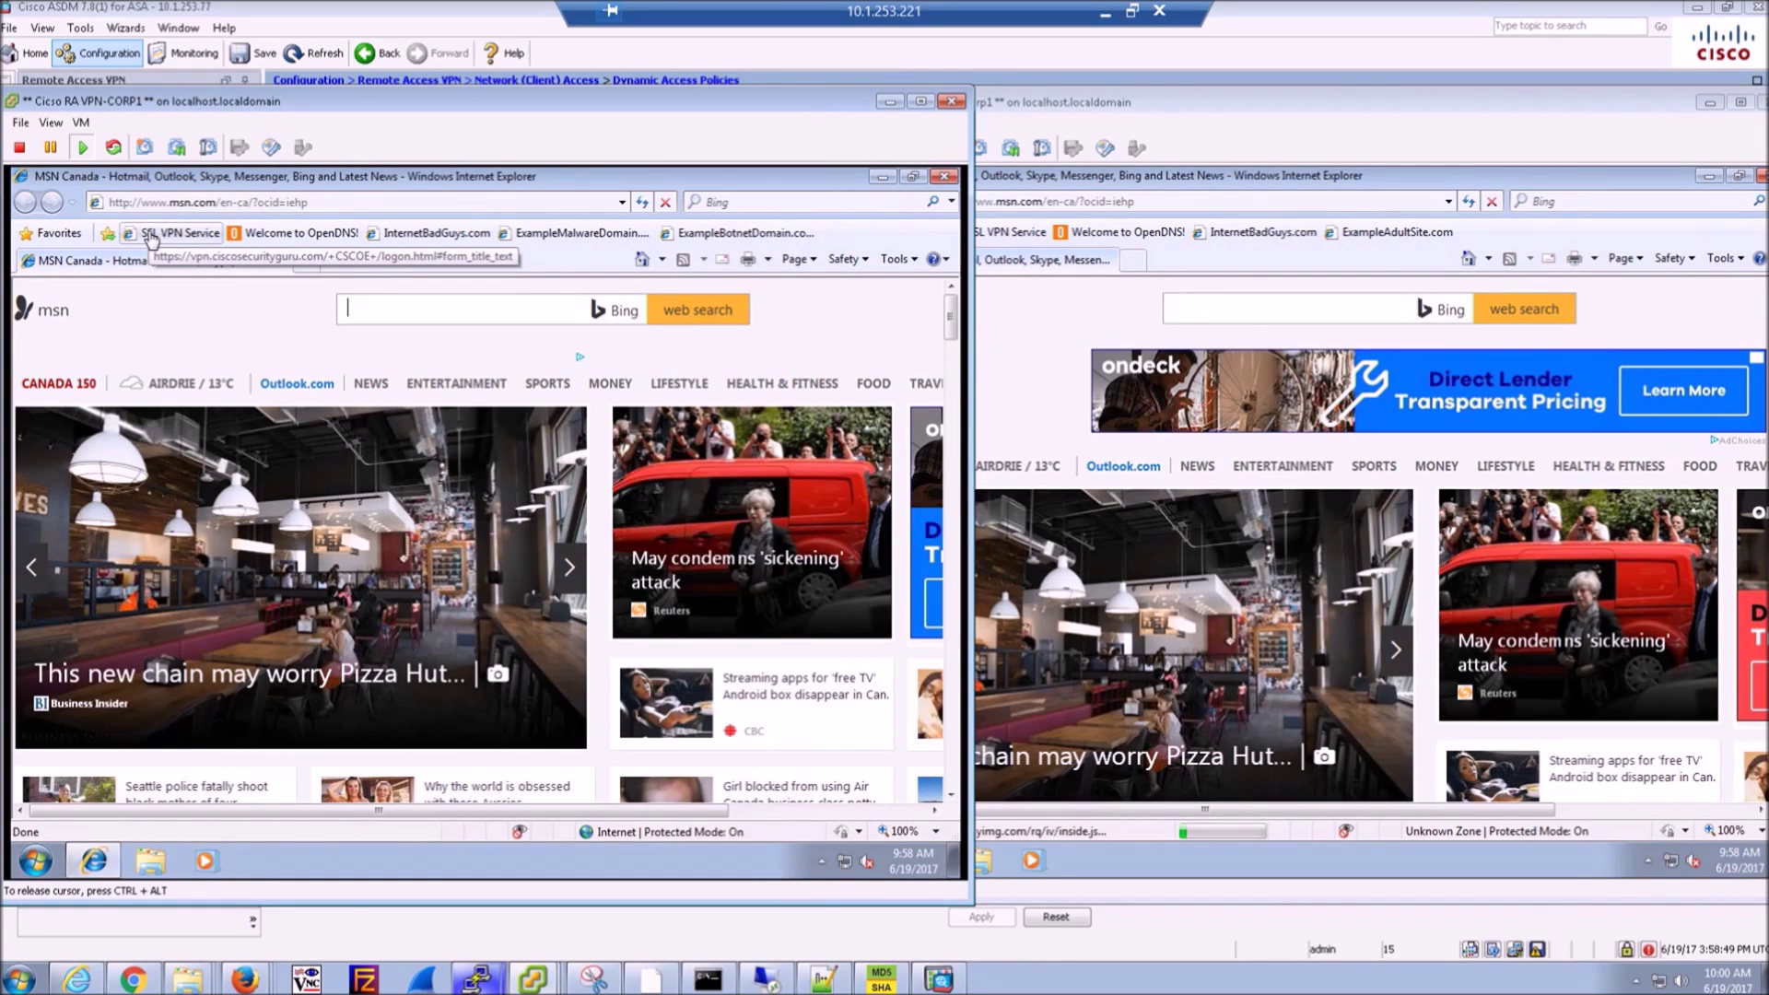
click(152, 235)
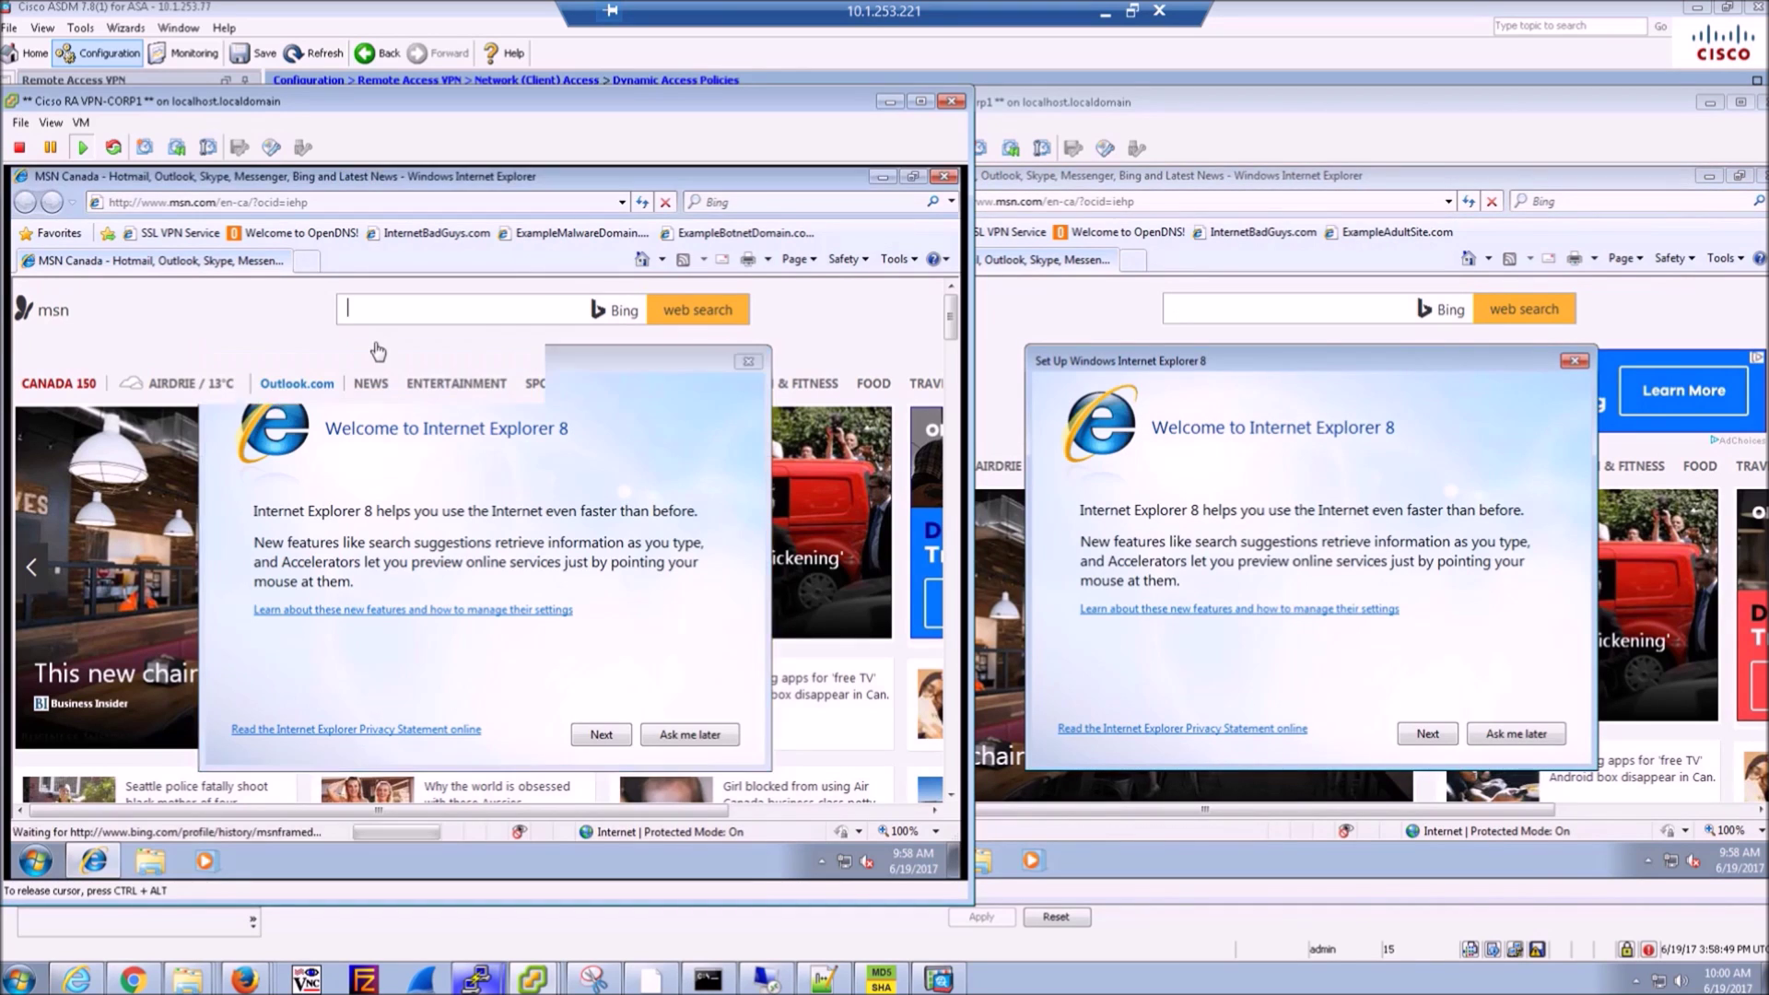
key(Escape)
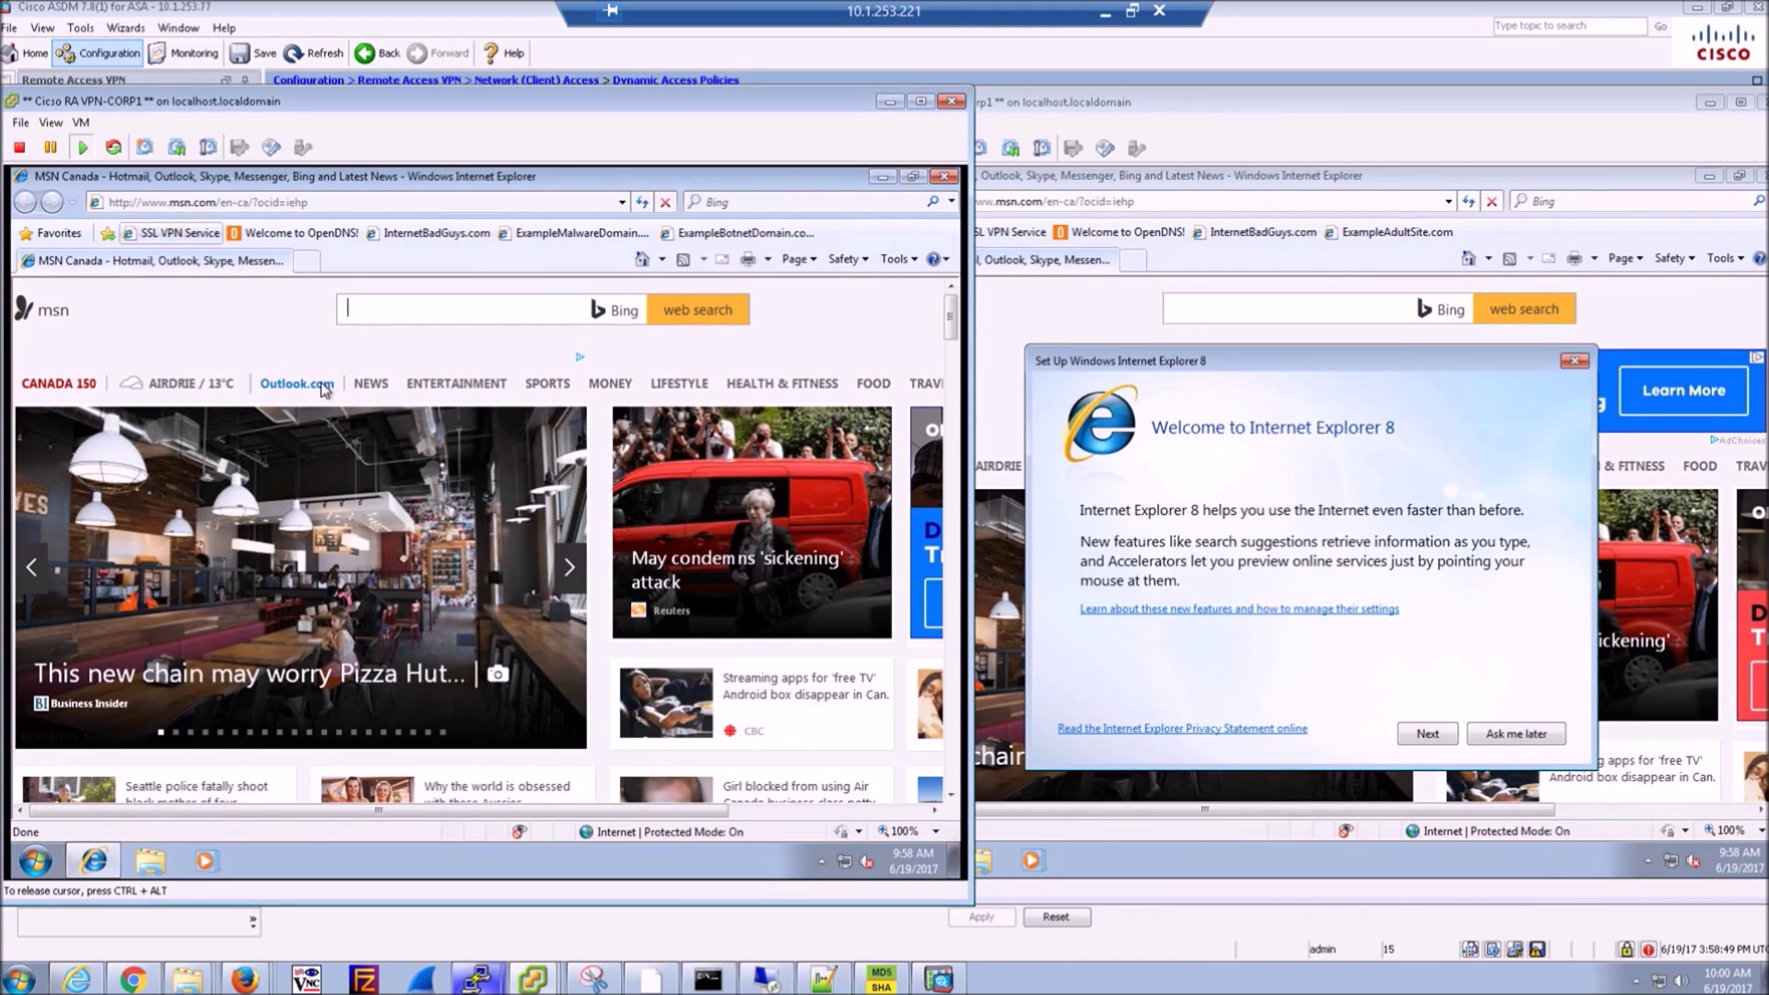
click(1084, 475)
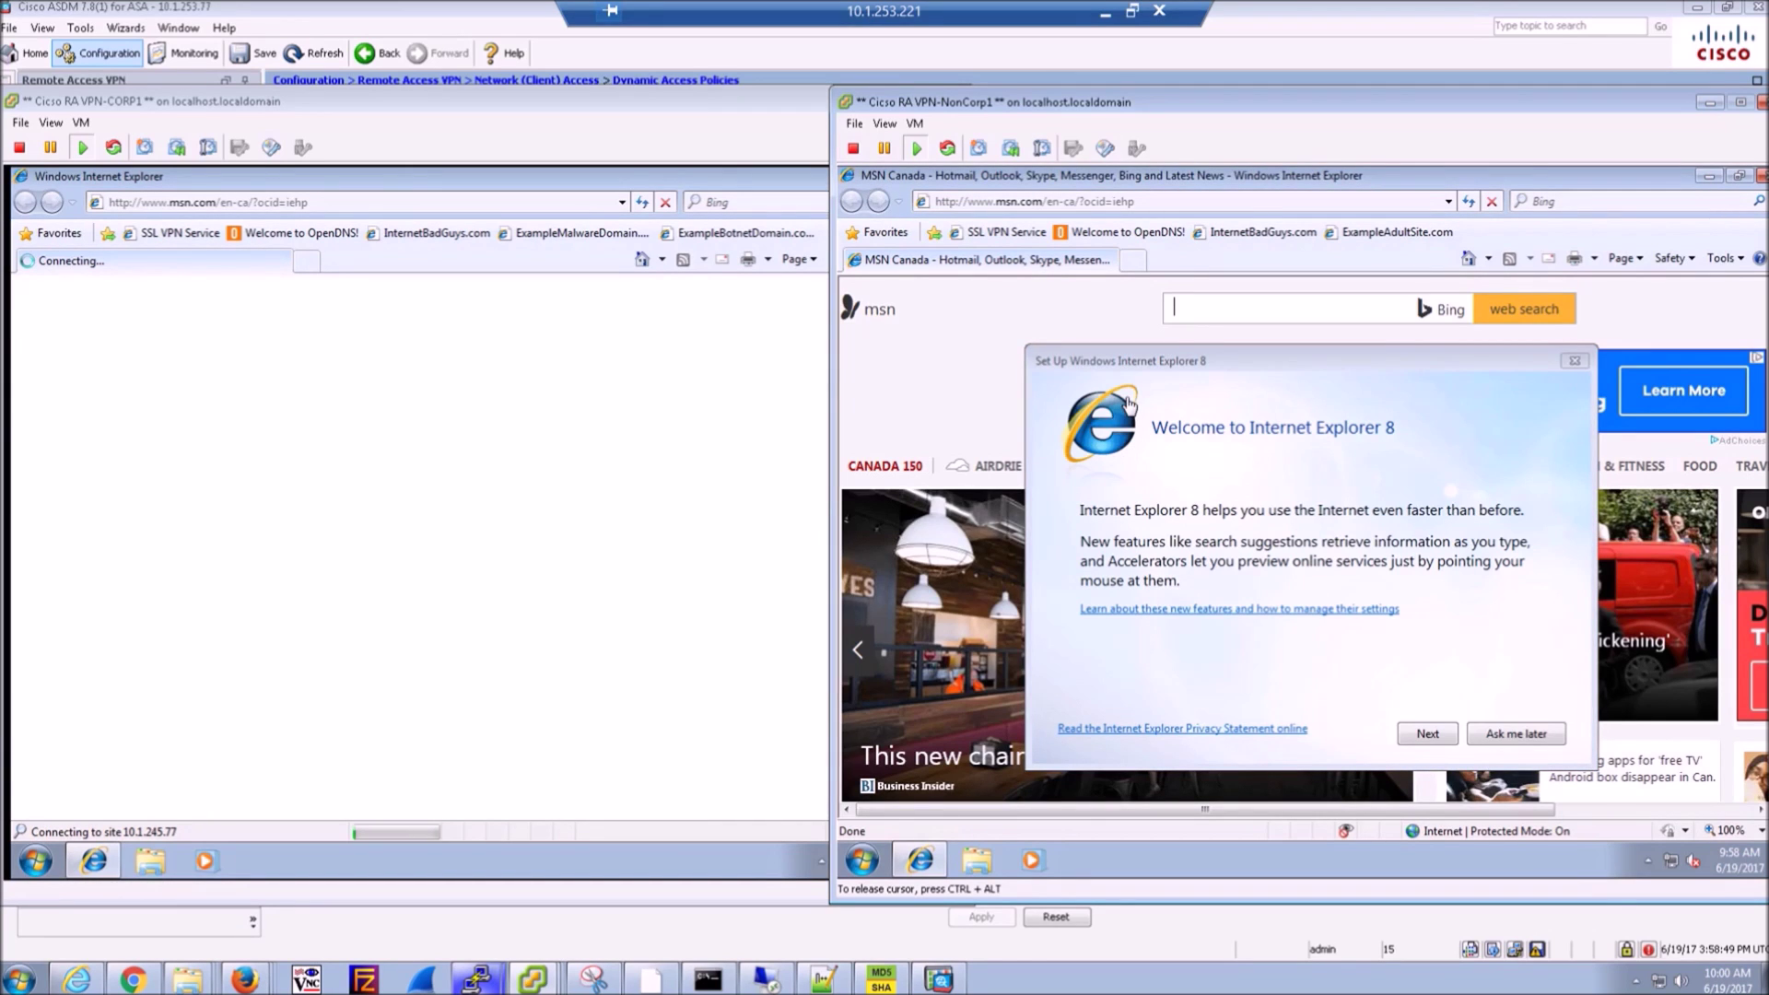
click(1574, 362)
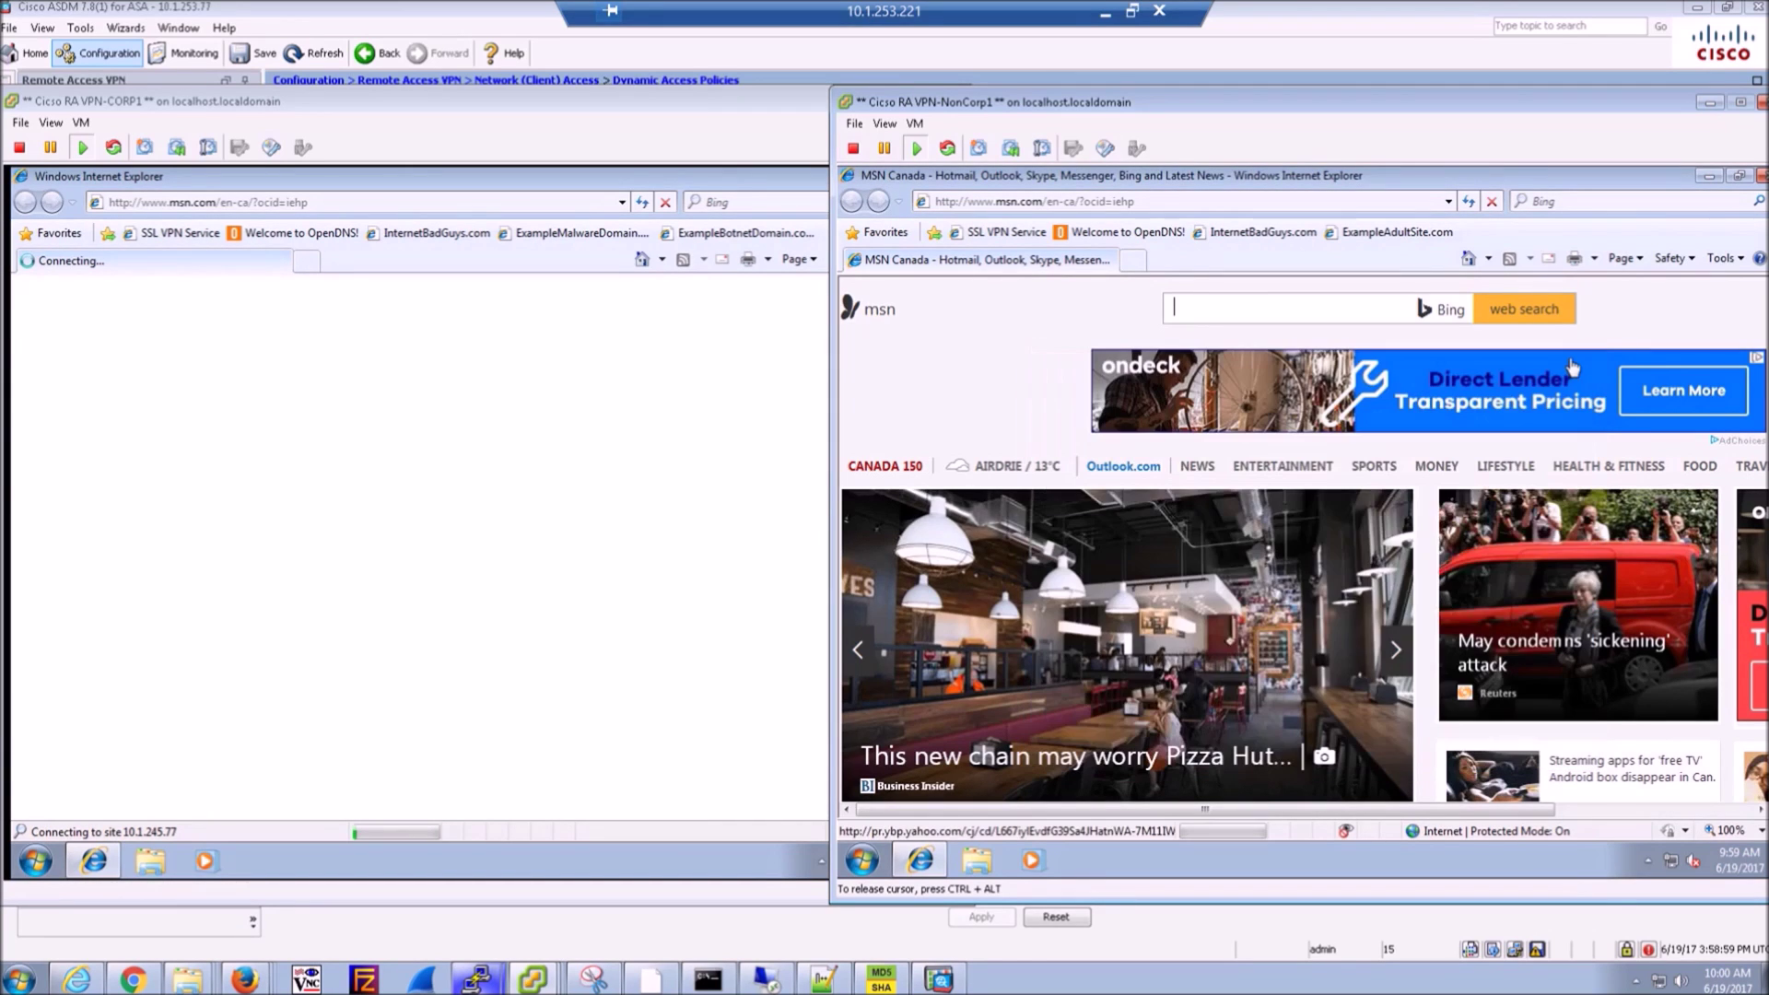
click(977, 235)
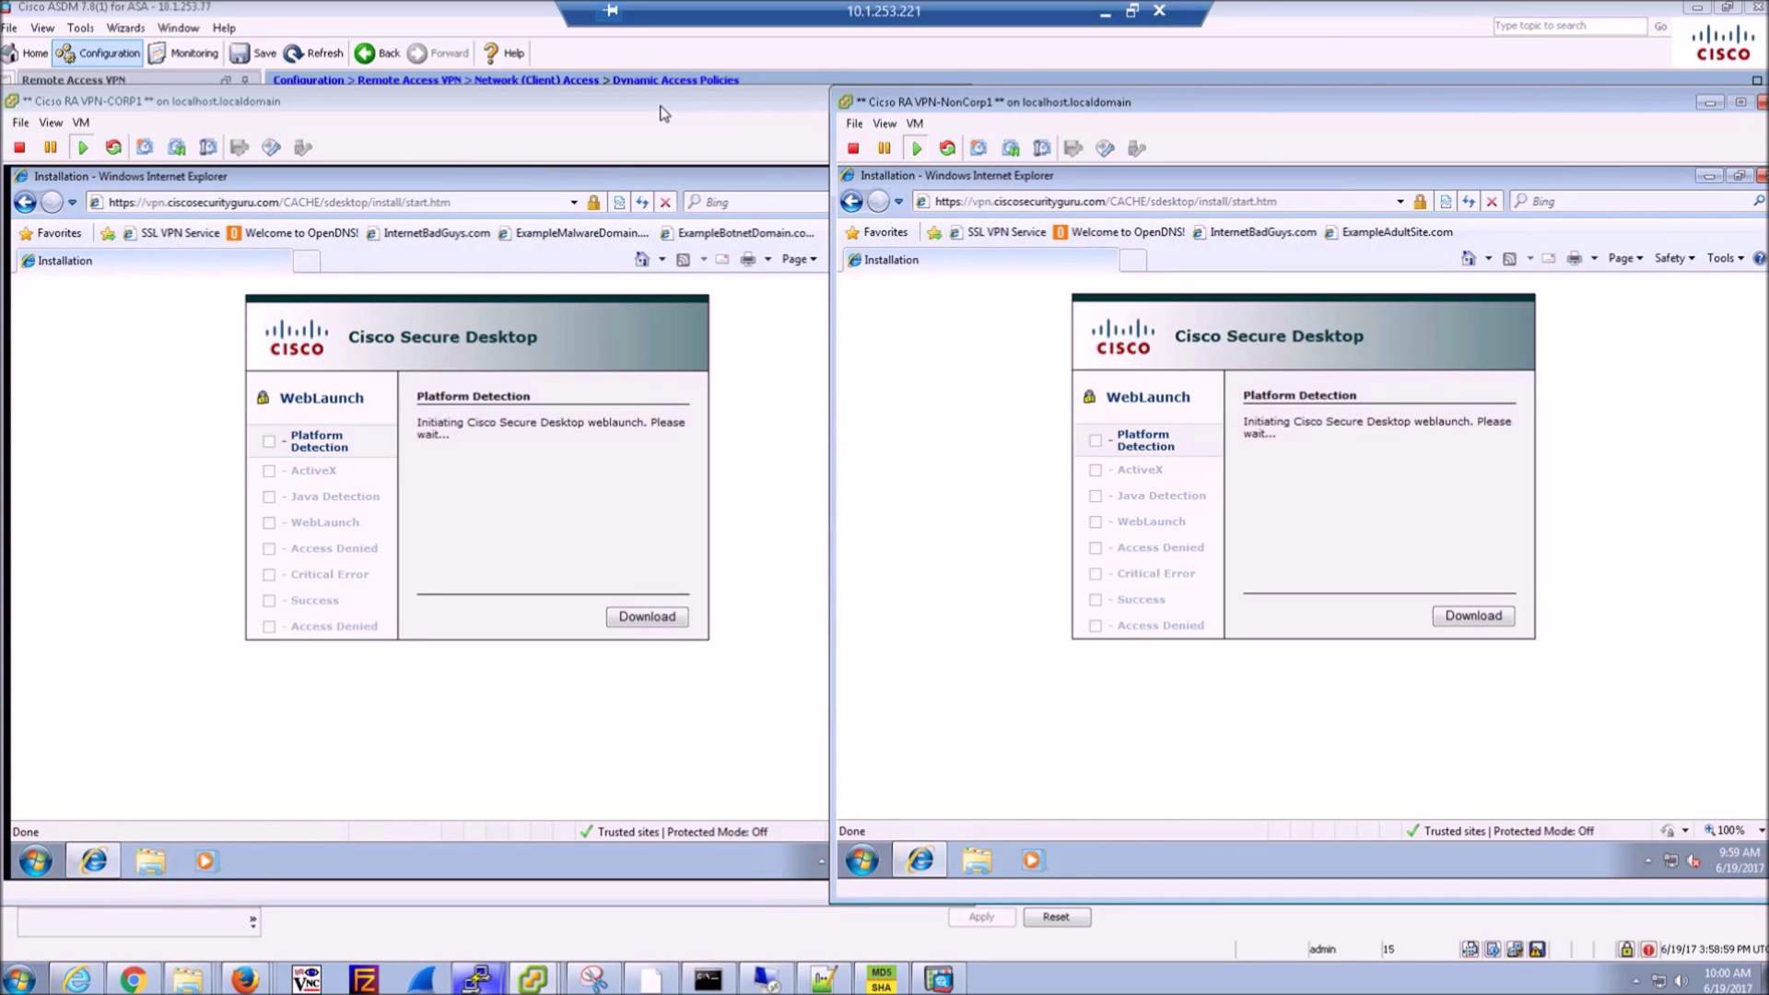
- Install the Cisco Secure Desktop add-on for all users in both VMs and approve both UAC prompts
click(663, 113)
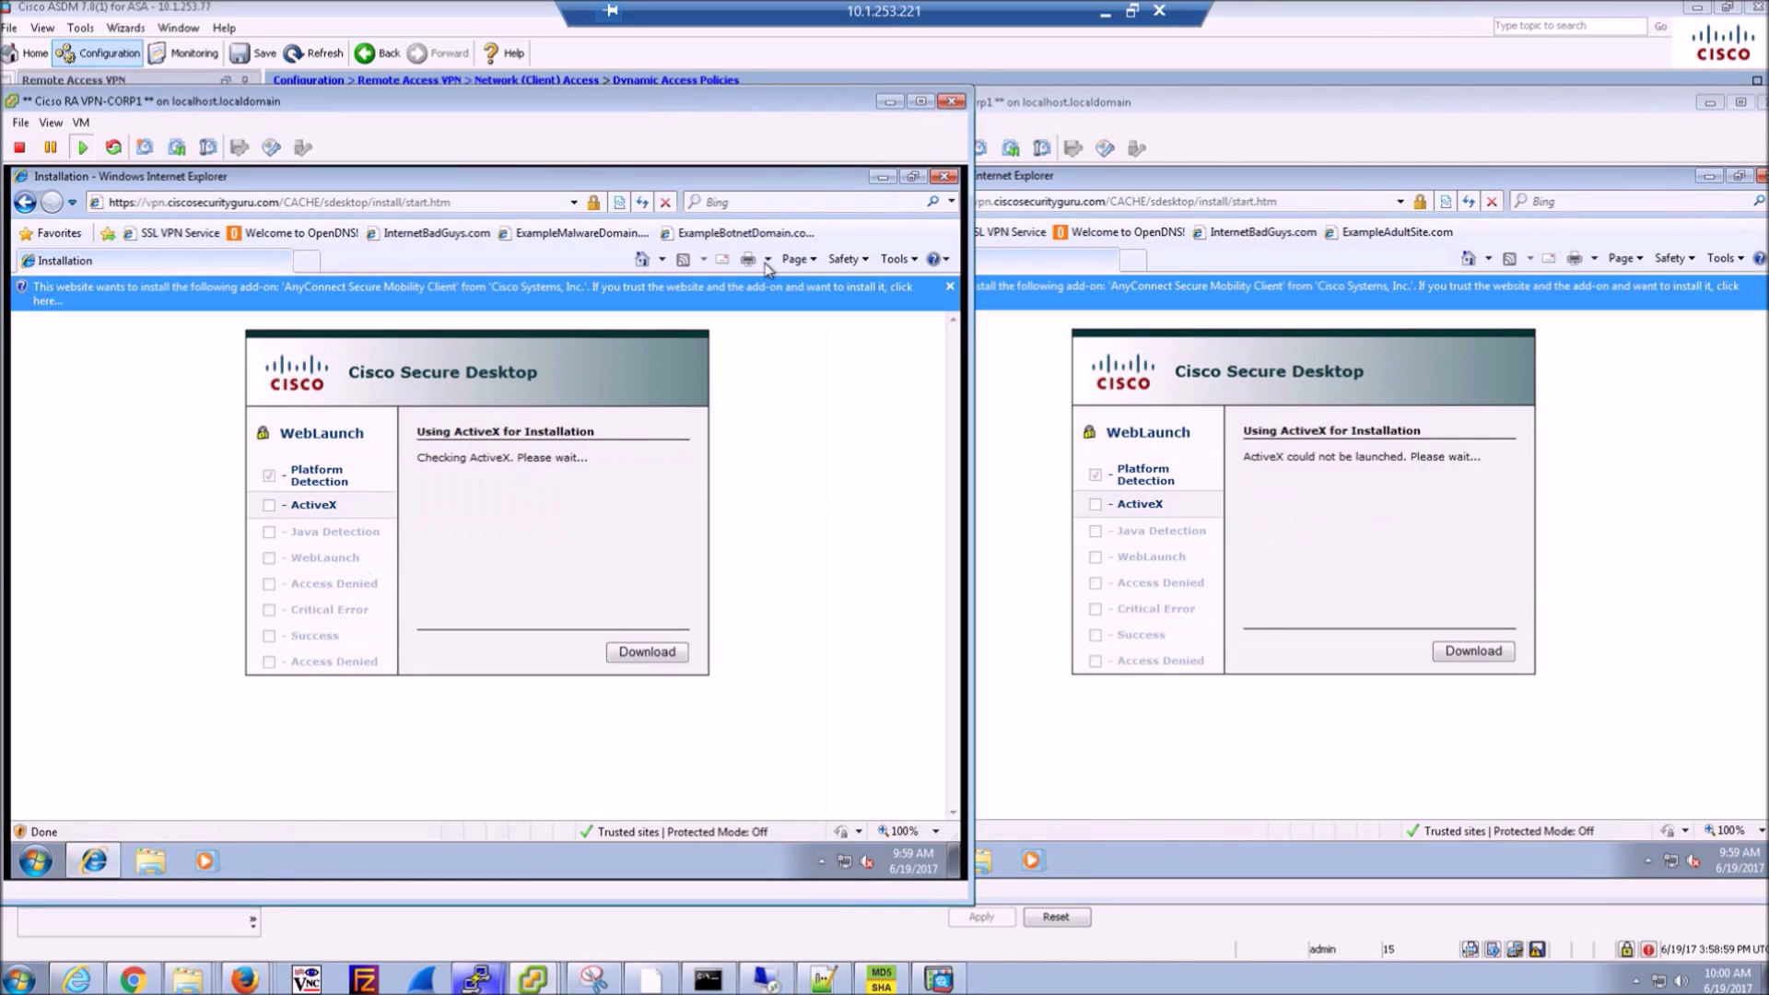
click(765, 288)
click(830, 313)
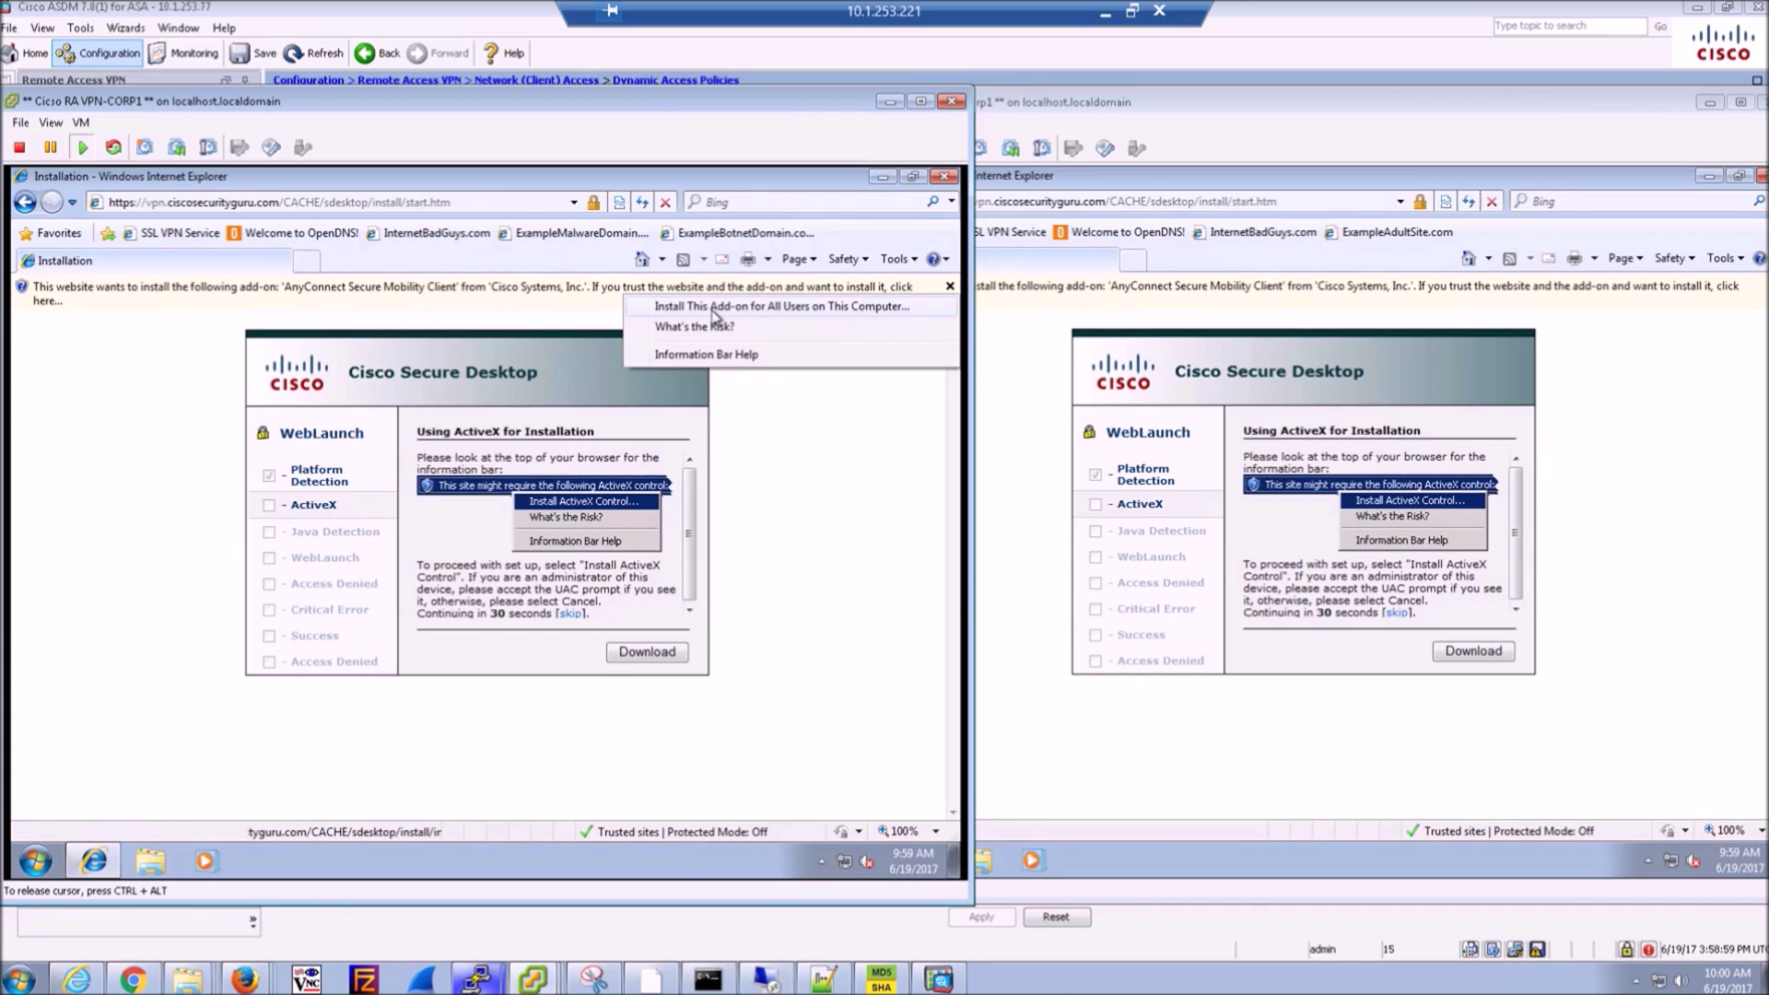
click(1163, 287)
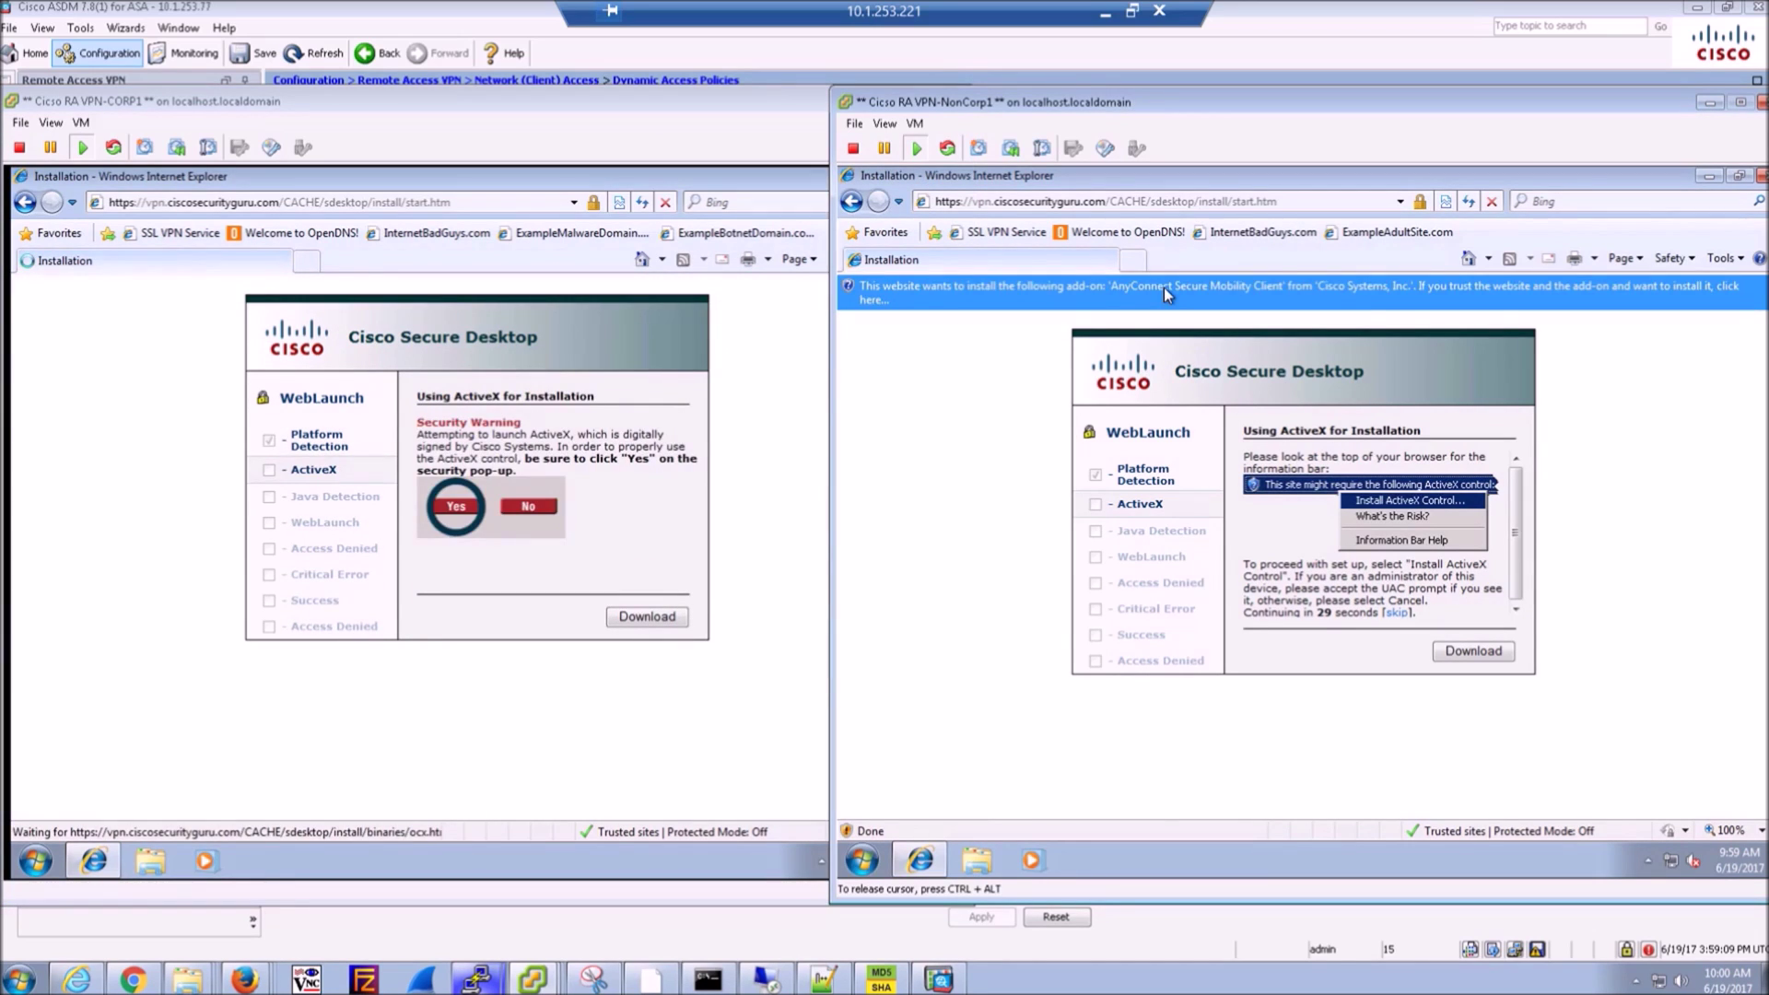
click(1164, 288)
click(1205, 306)
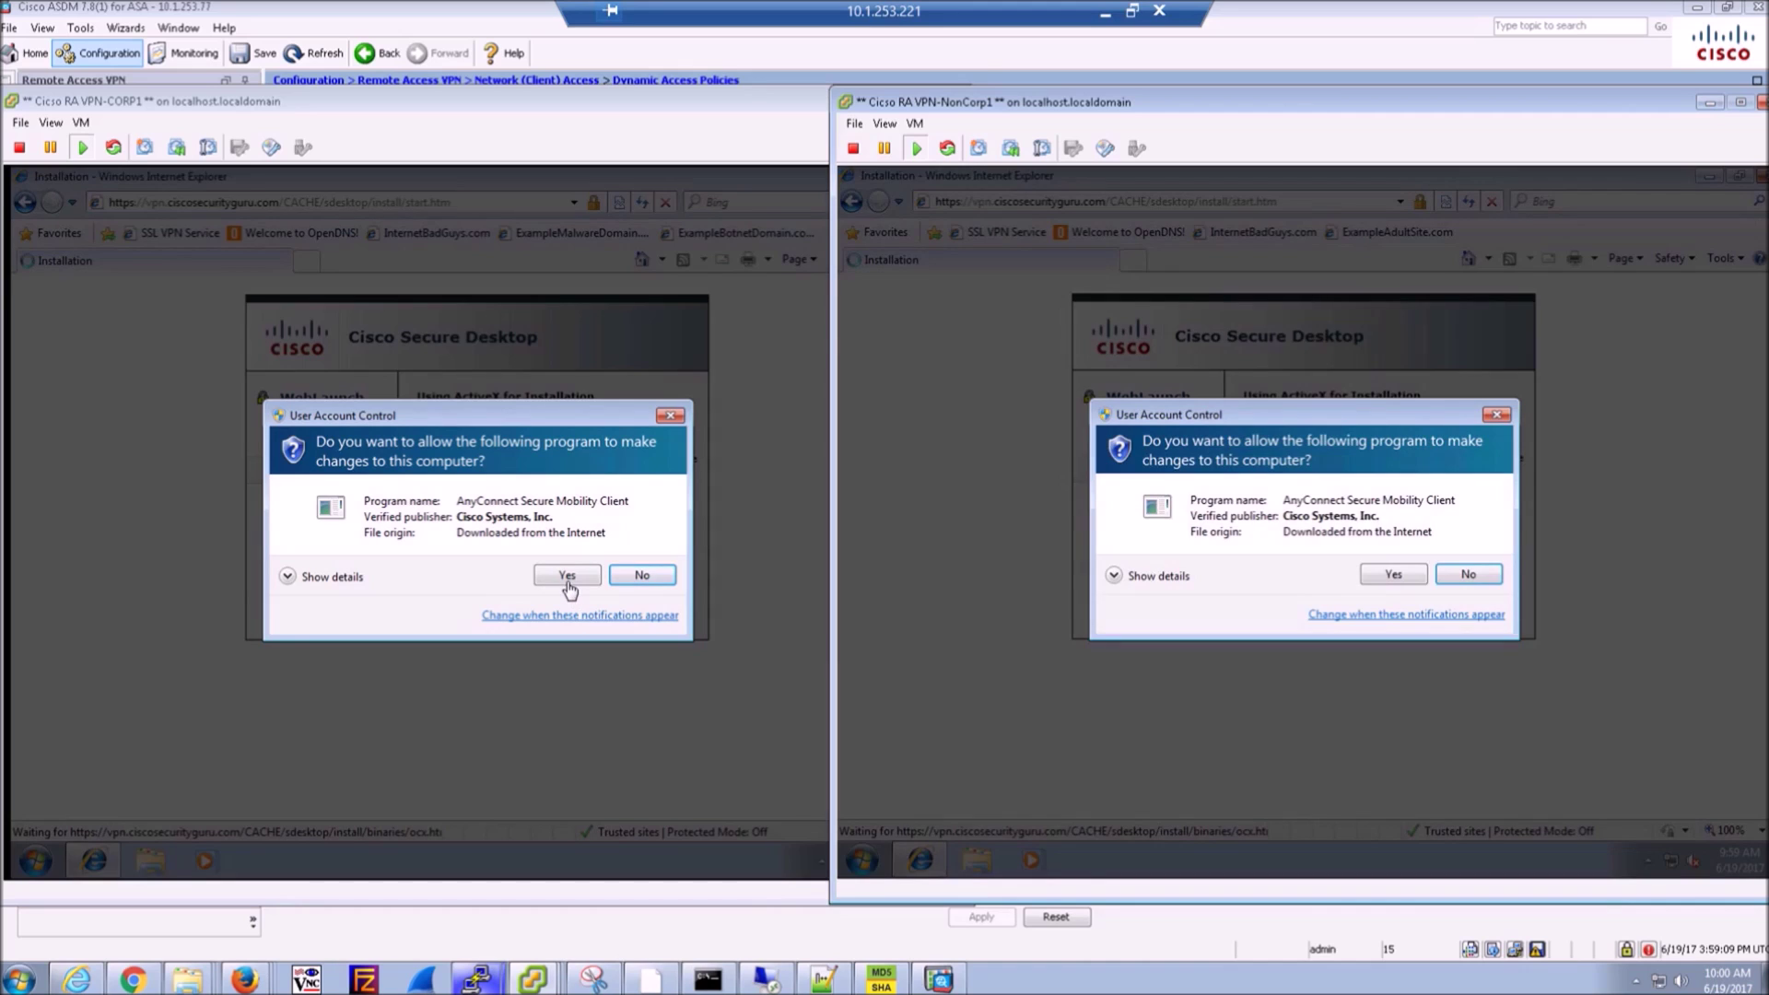
click(567, 581)
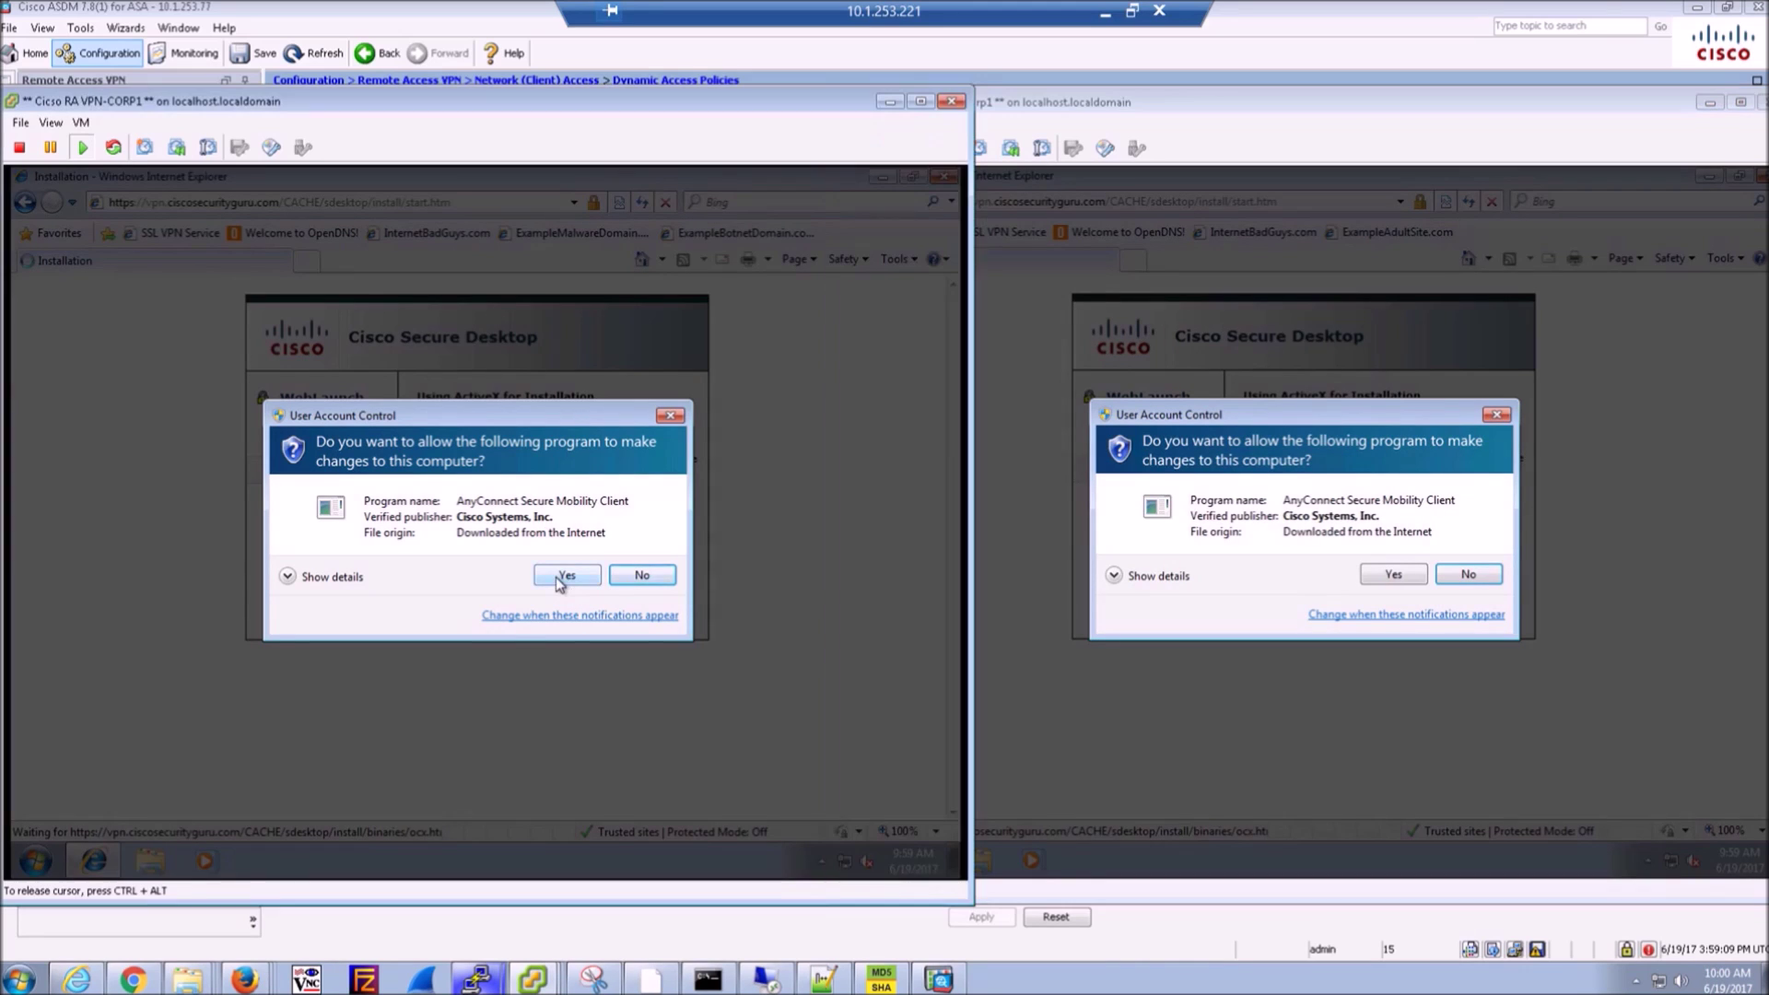
click(568, 581)
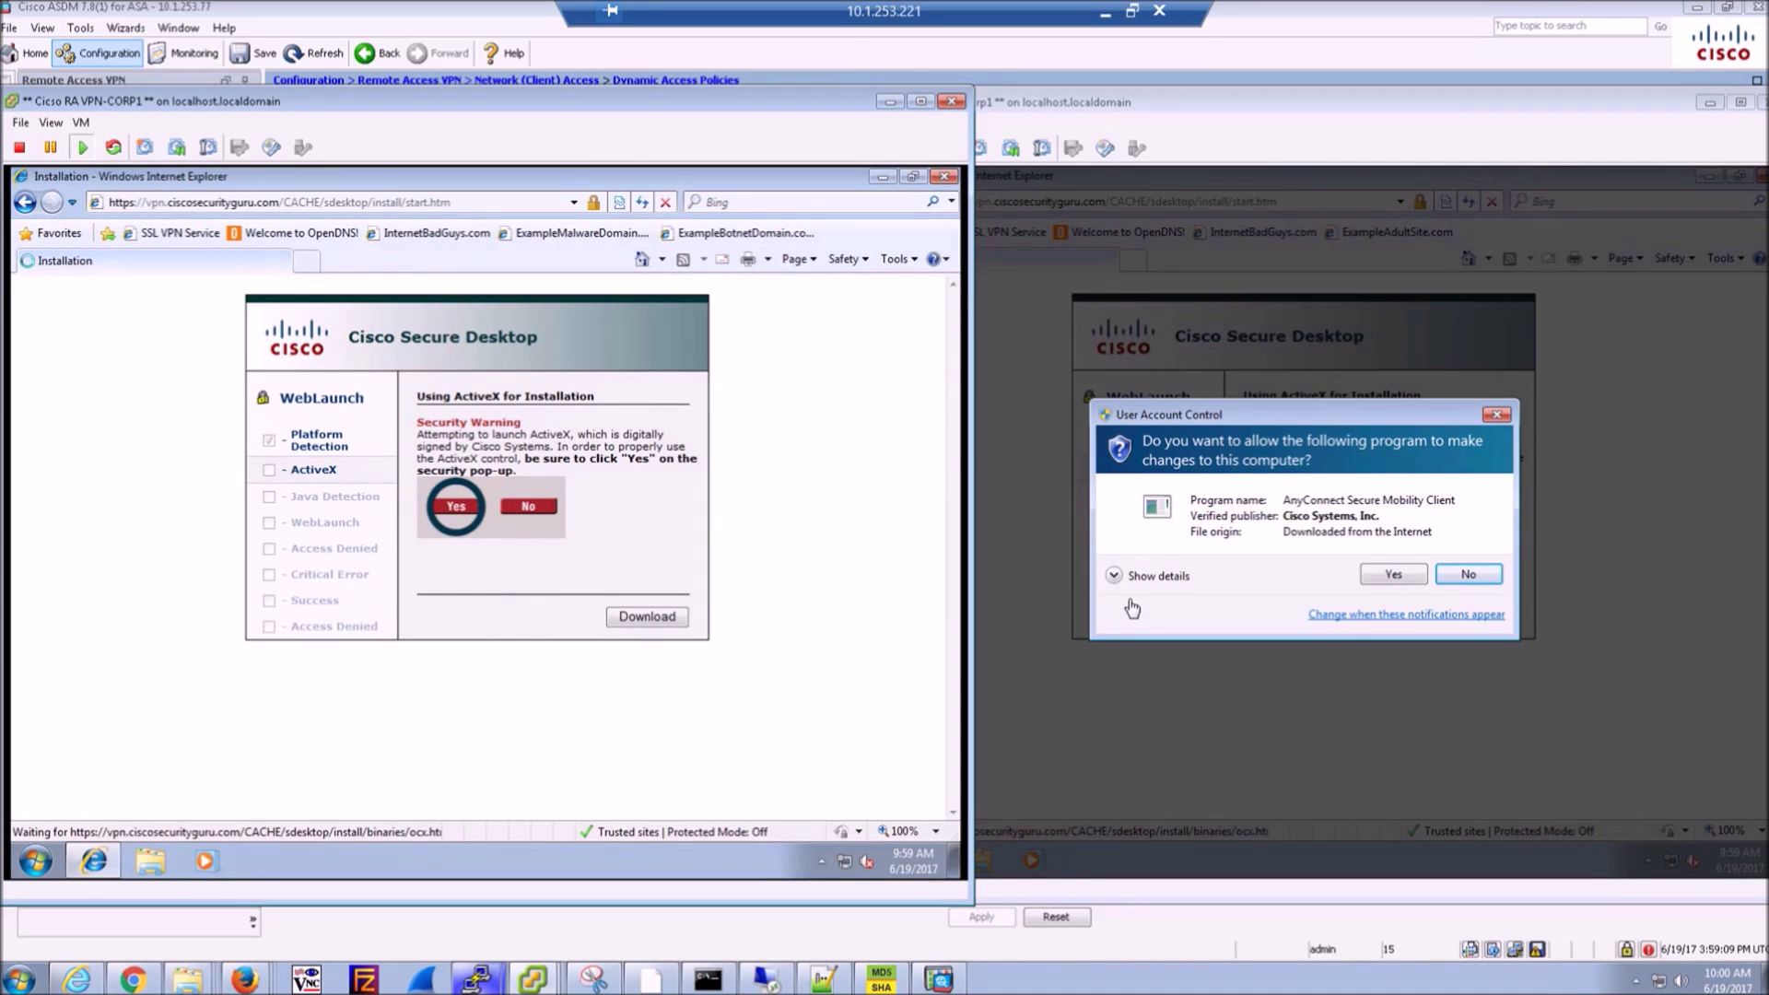
click(1393, 573)
click(1394, 573)
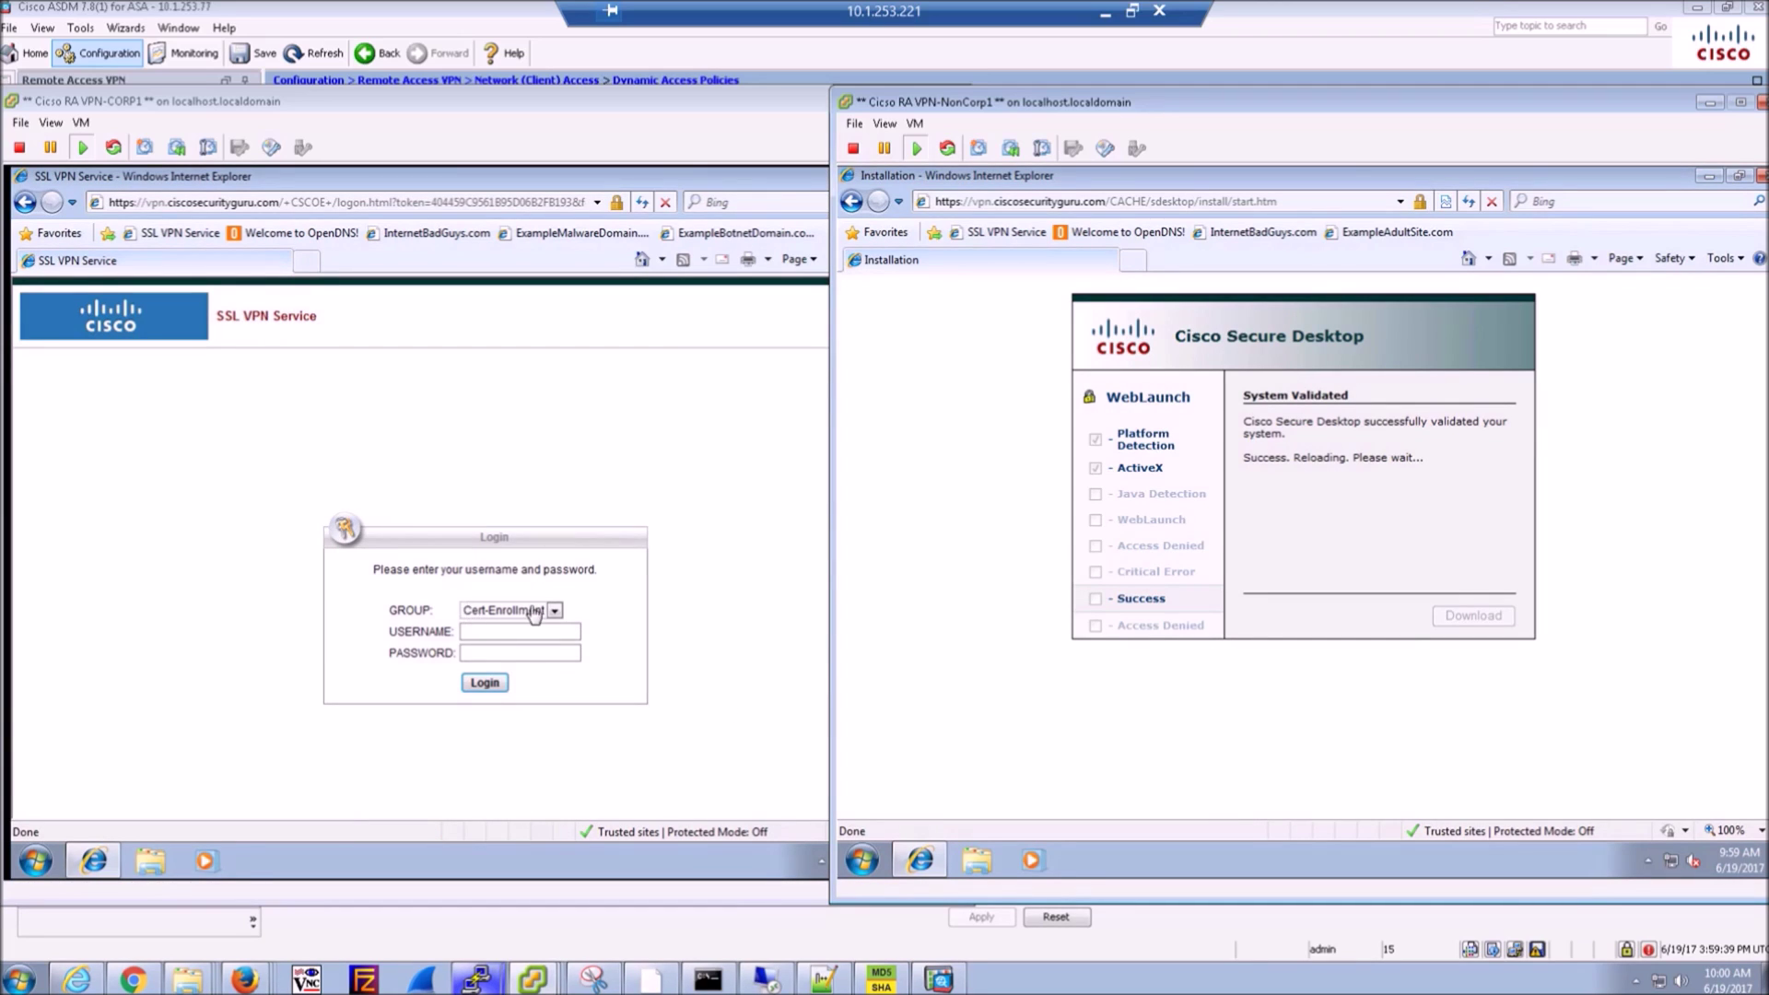
- Submit the admin username and password on CORP1's SSL VPN login page
click(484, 636)
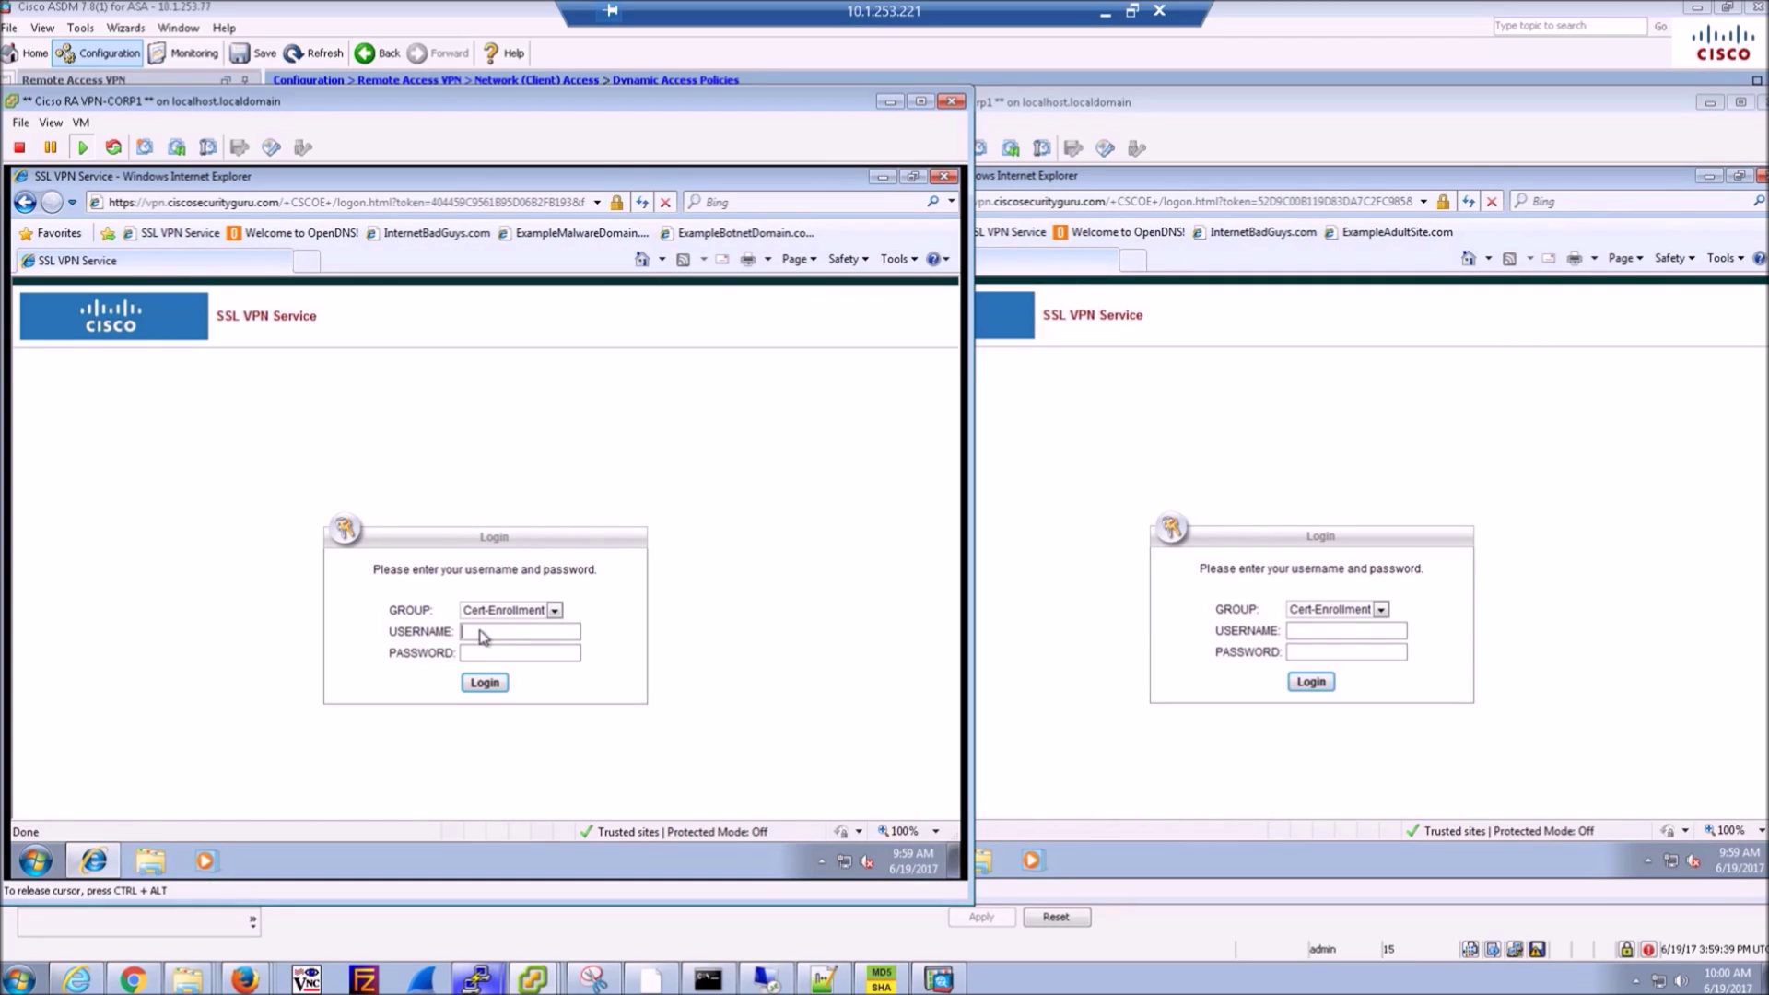
text(admin••••••••••)
key(Return)
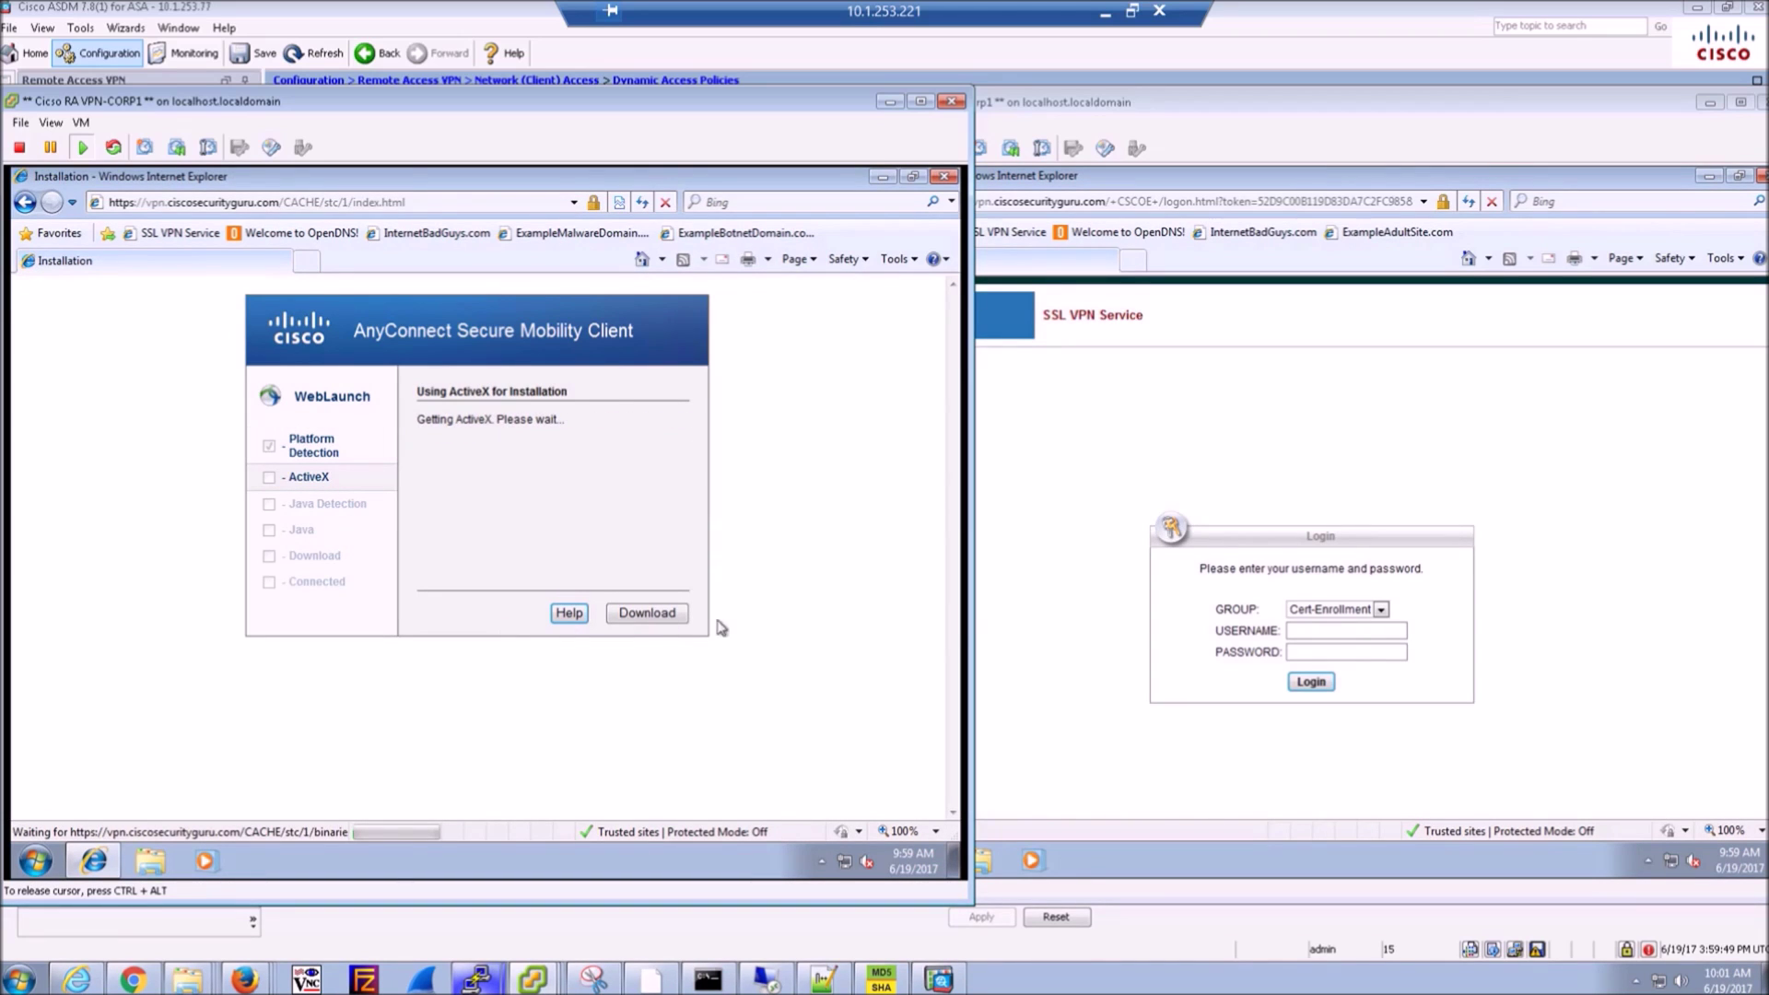
- Log NonCorp1 into the SSL VPN as user 'sales' with its password
click(1064, 627)
click(1320, 636)
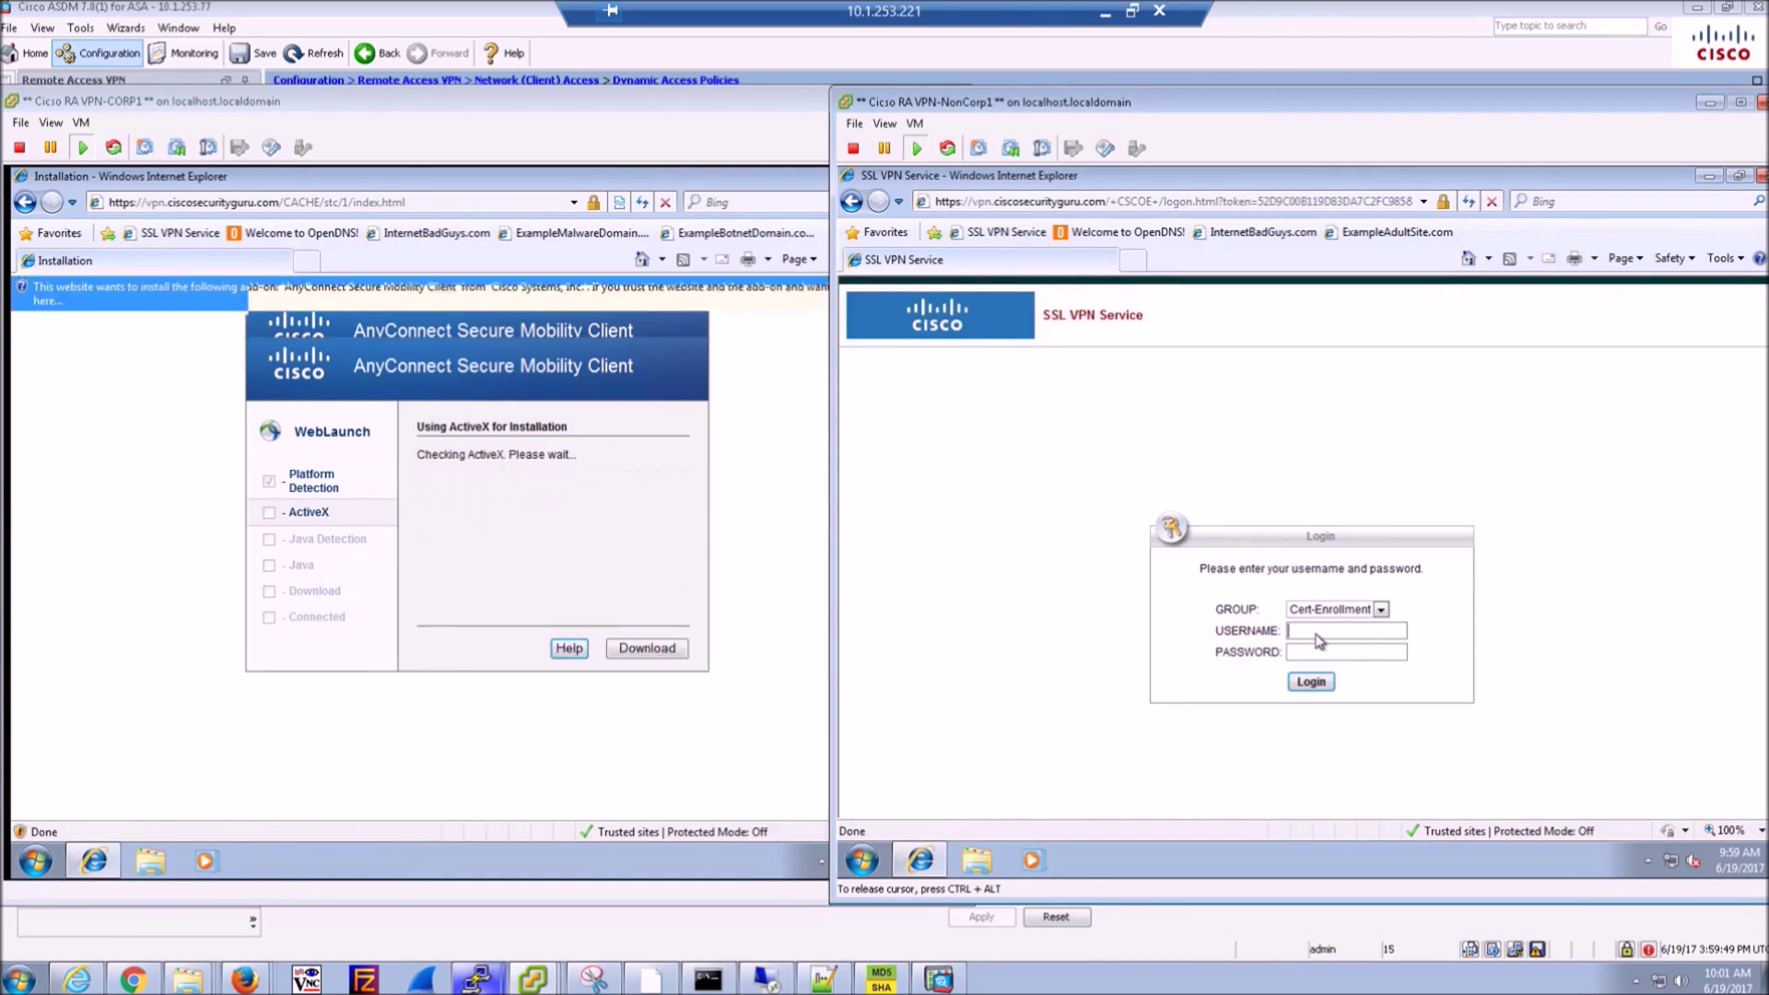
text(sales)
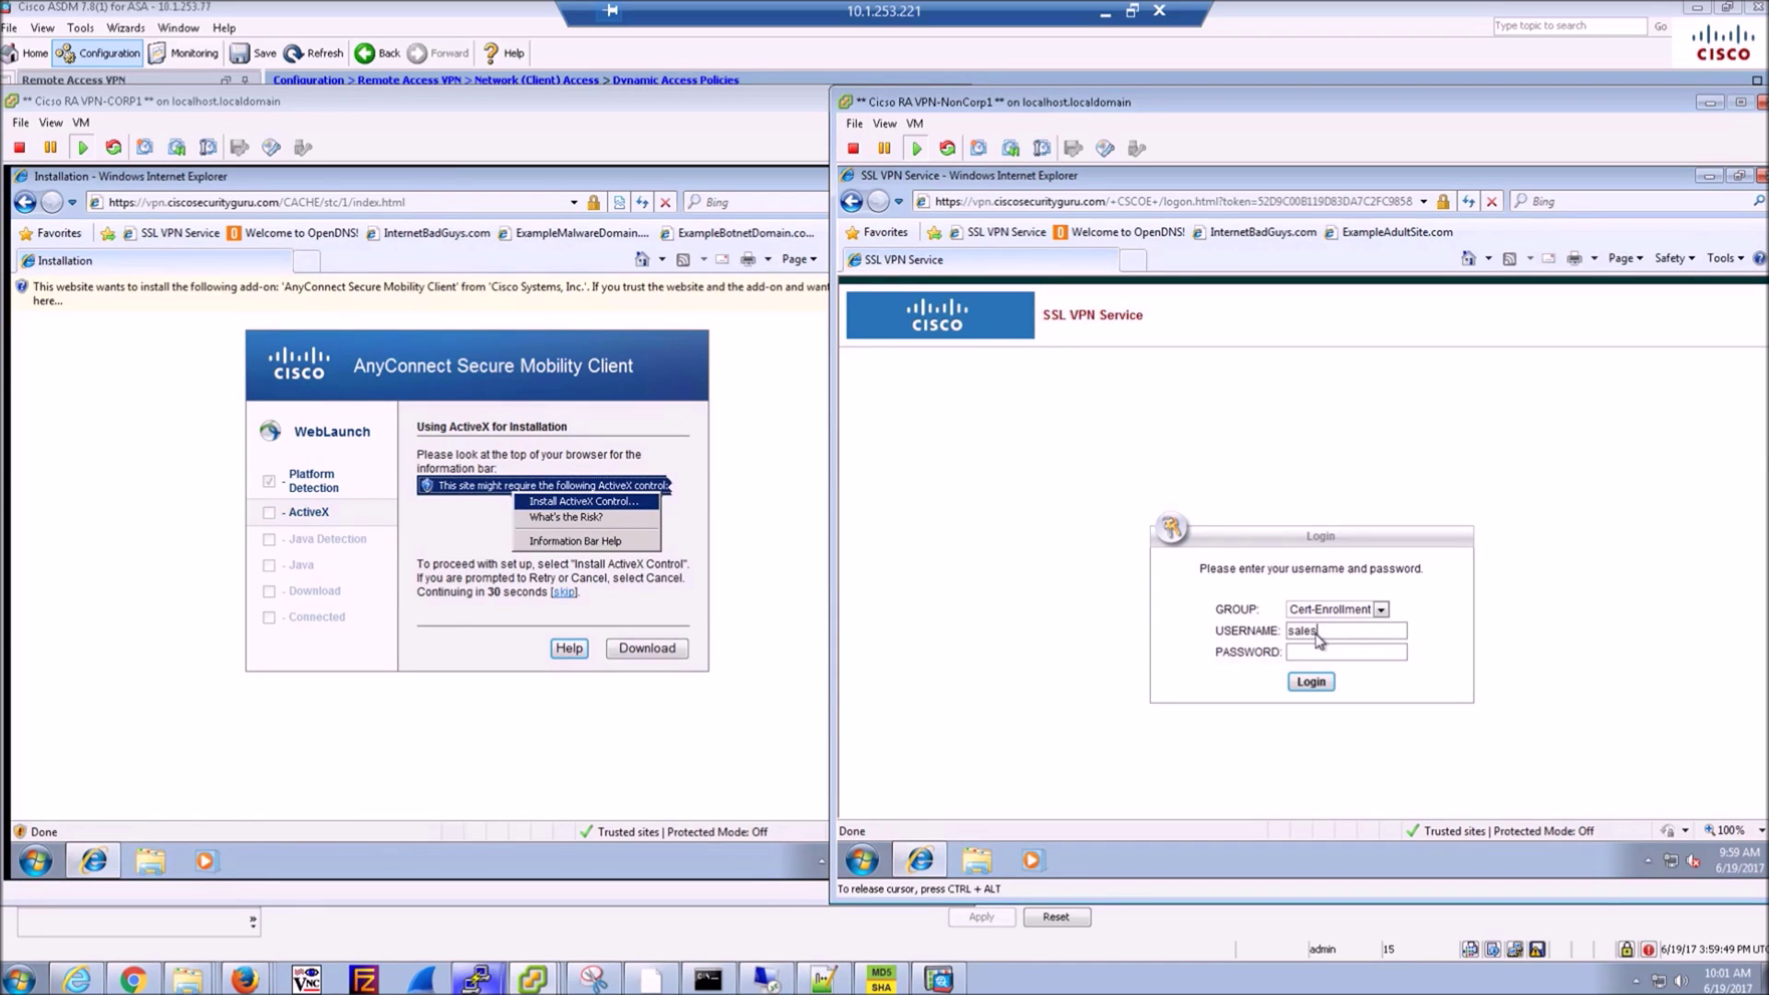
key(Tab)
text(*******)
key(Return)
- Install the AnyConnect add-on for all users in both VMs and approve every install prompt
click(537, 814)
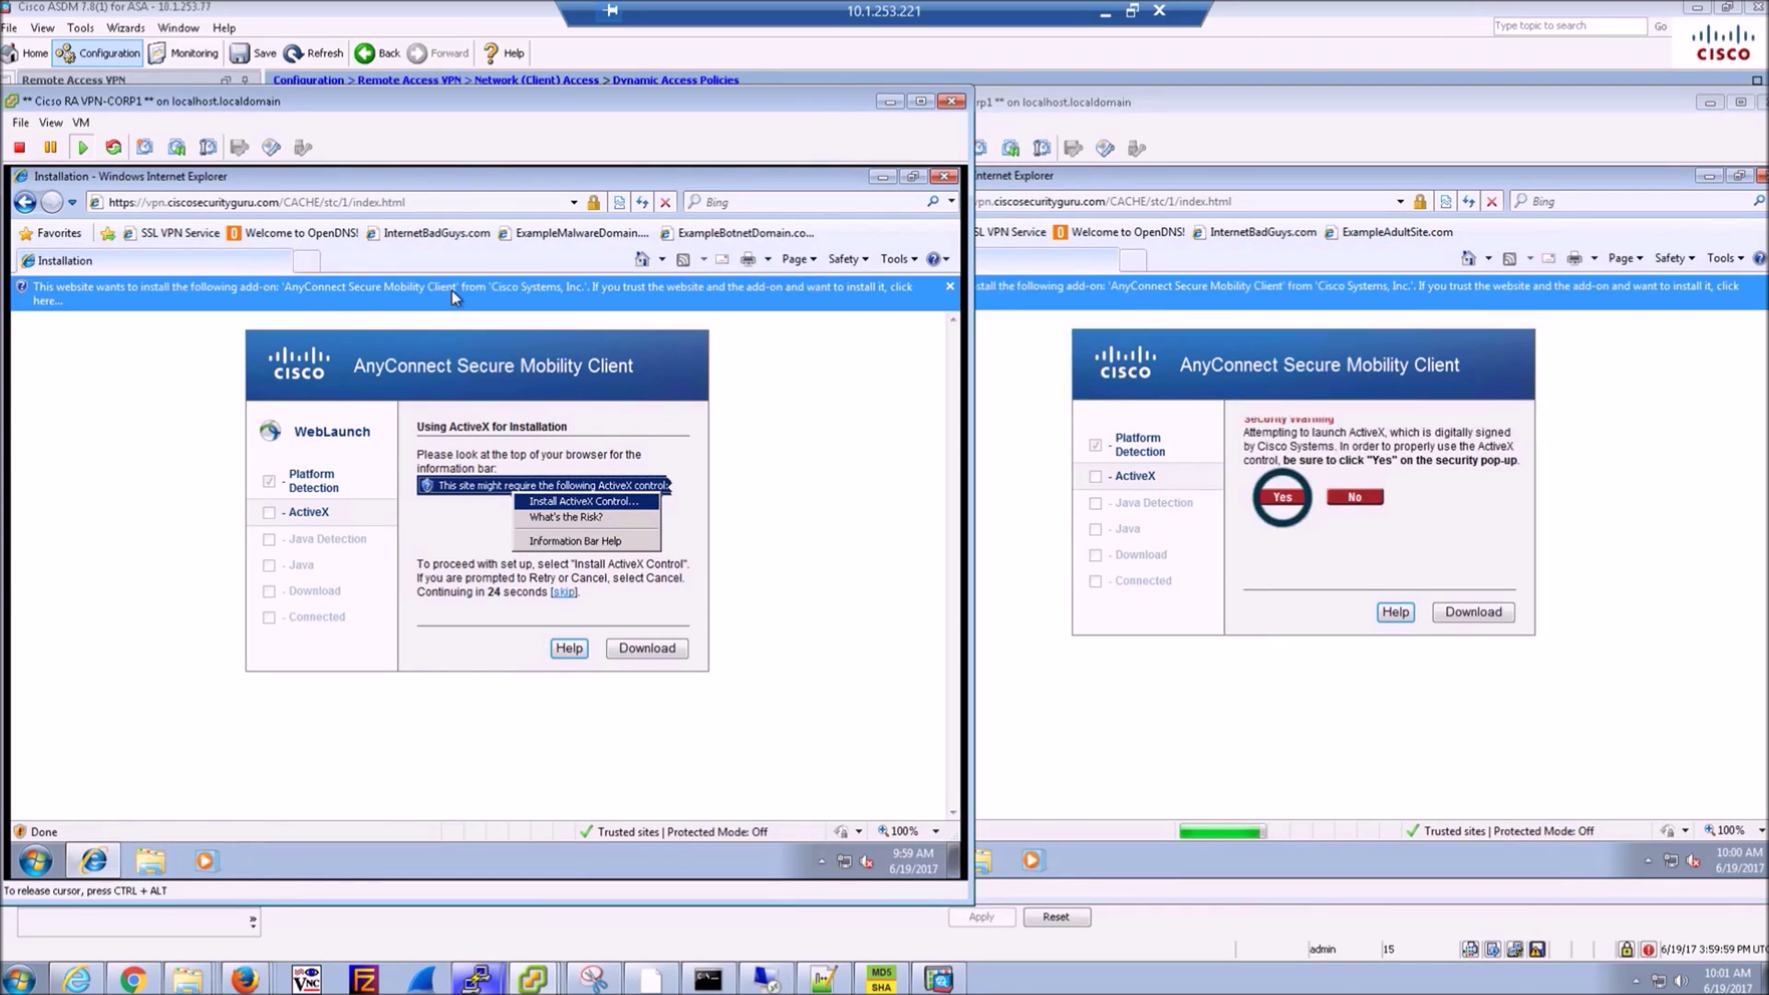
click(451, 291)
click(506, 303)
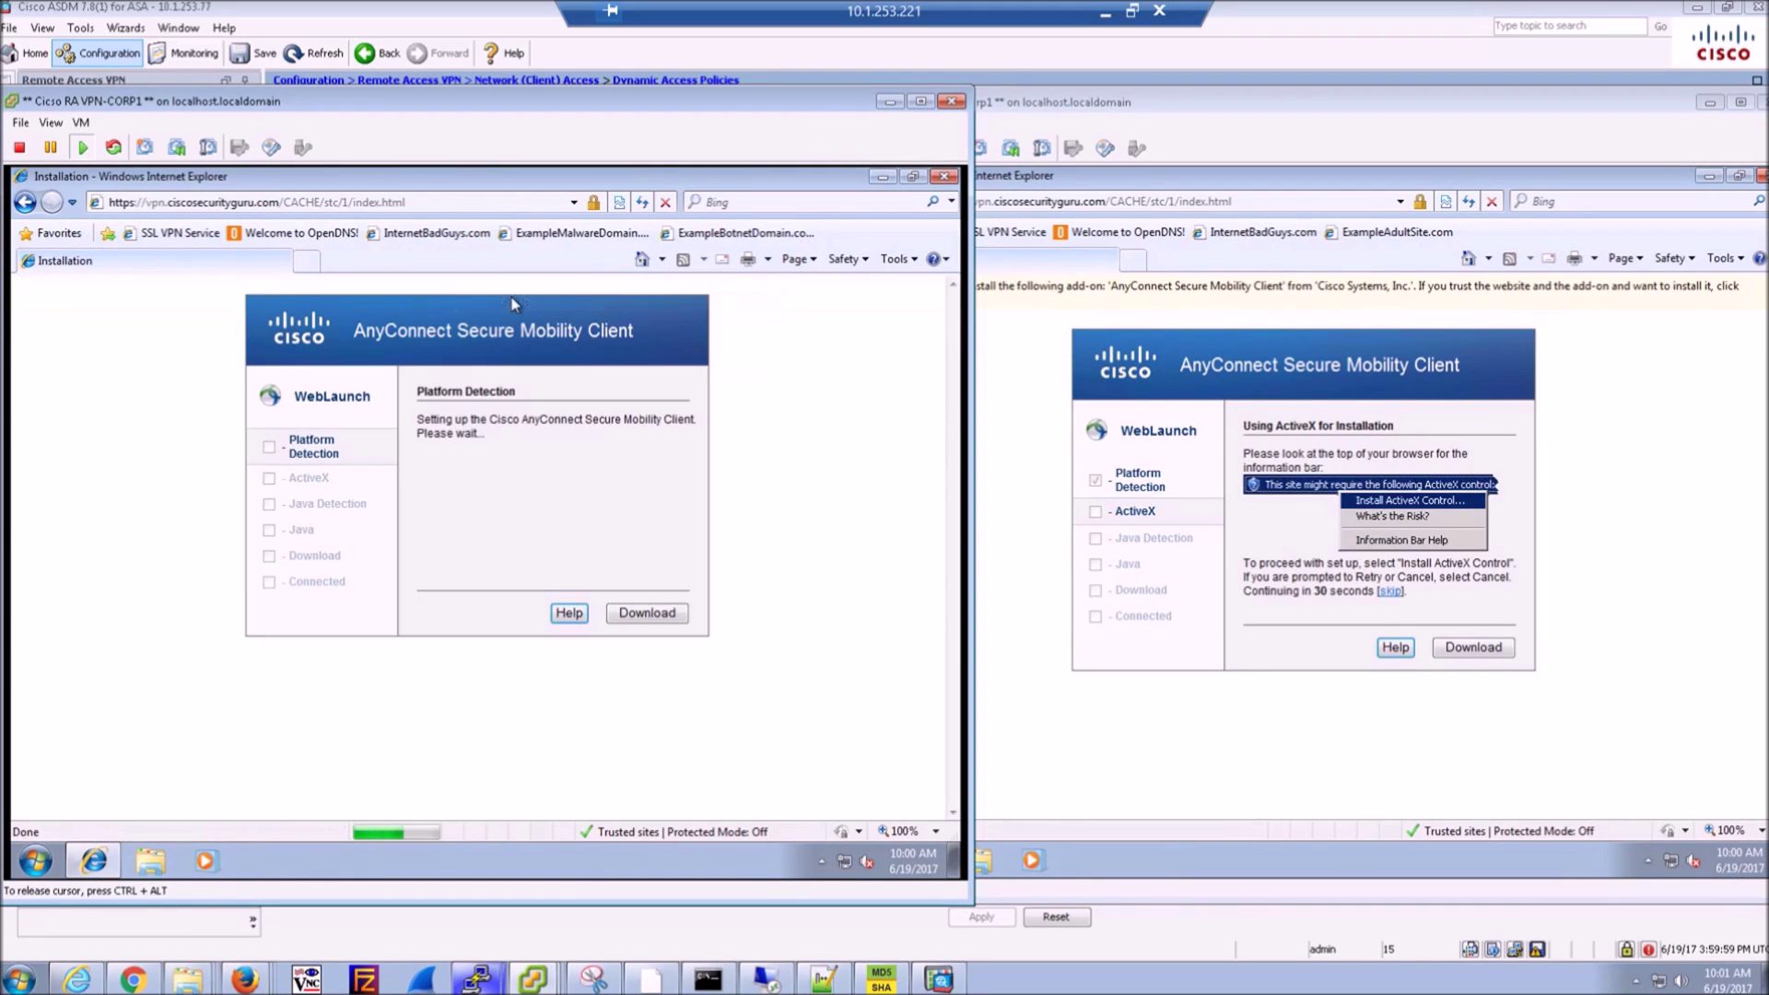
click(1226, 303)
click(1192, 292)
click(1383, 304)
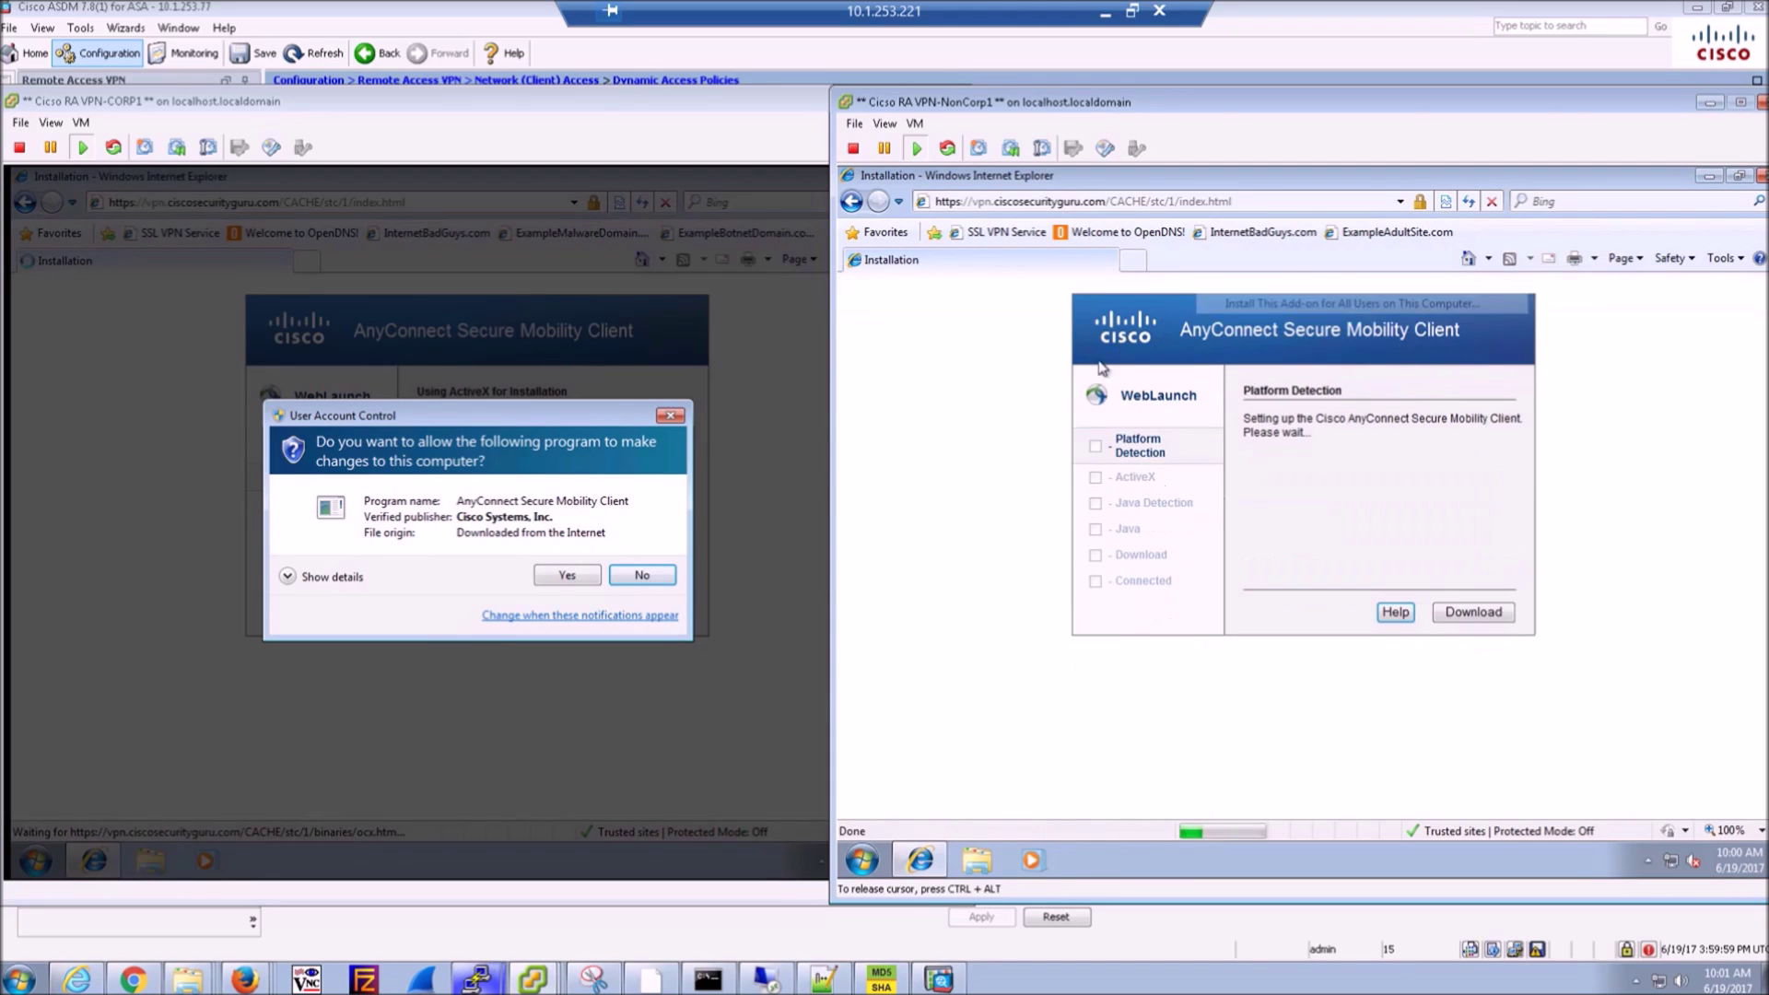
click(597, 506)
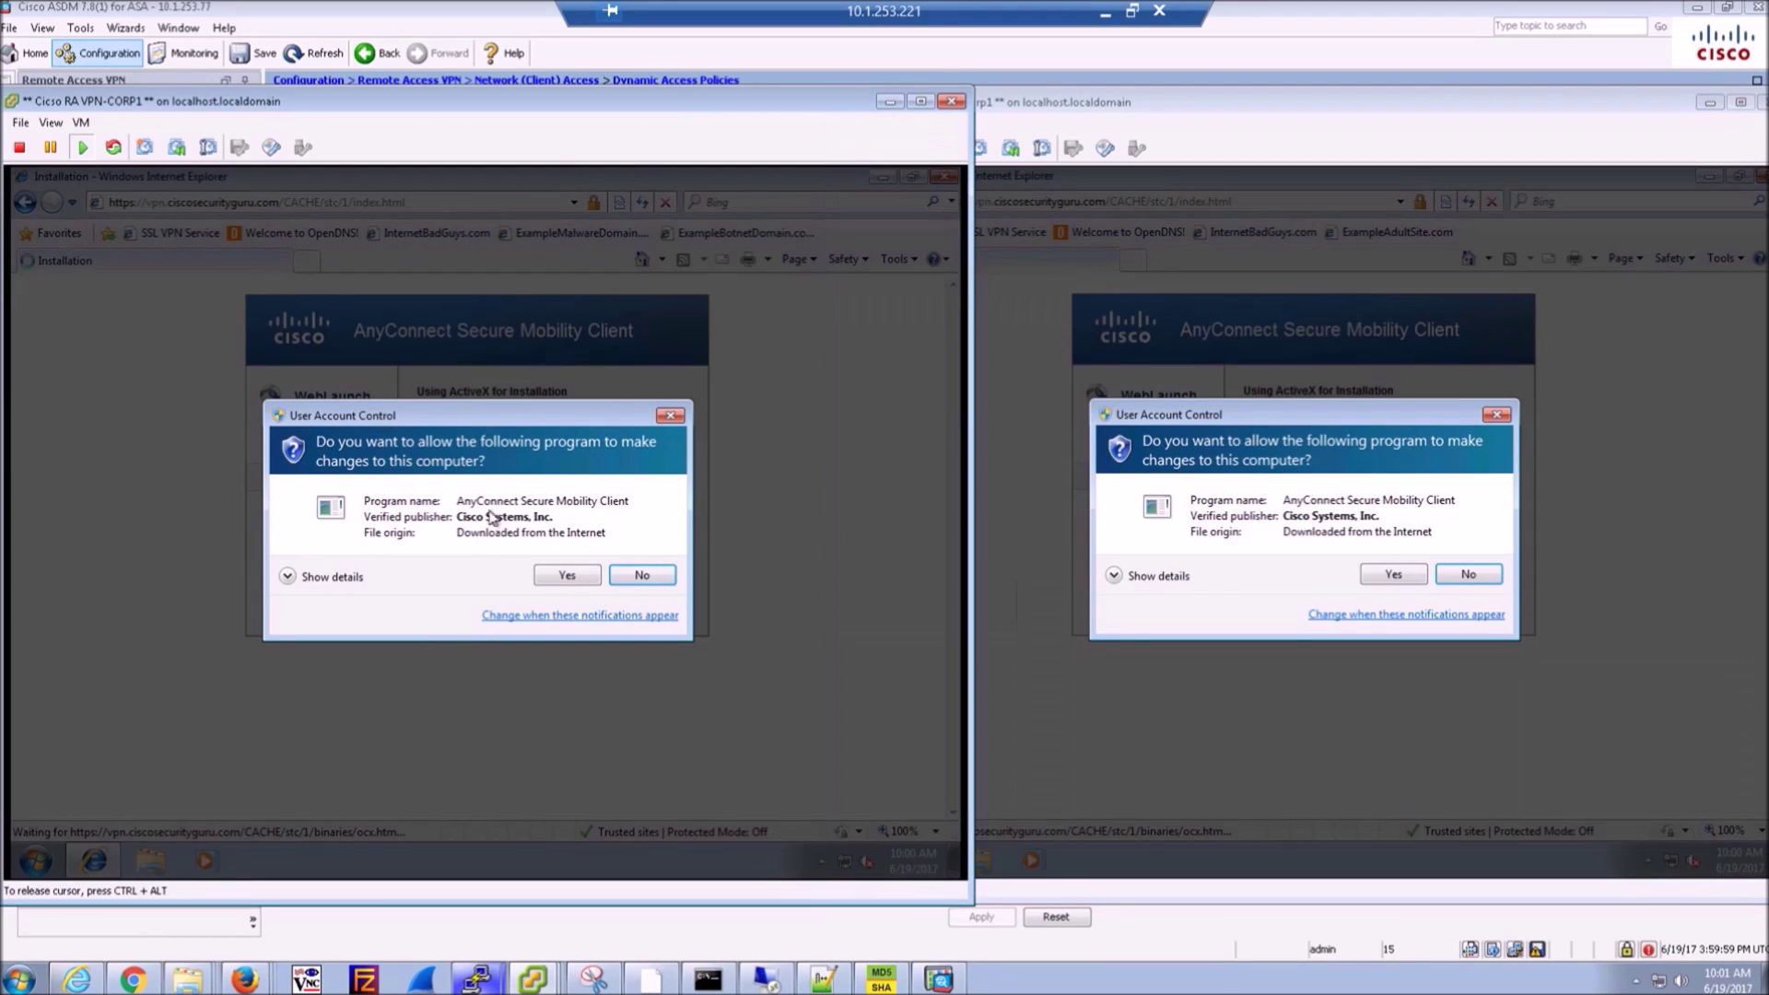
click(553, 579)
click(1250, 421)
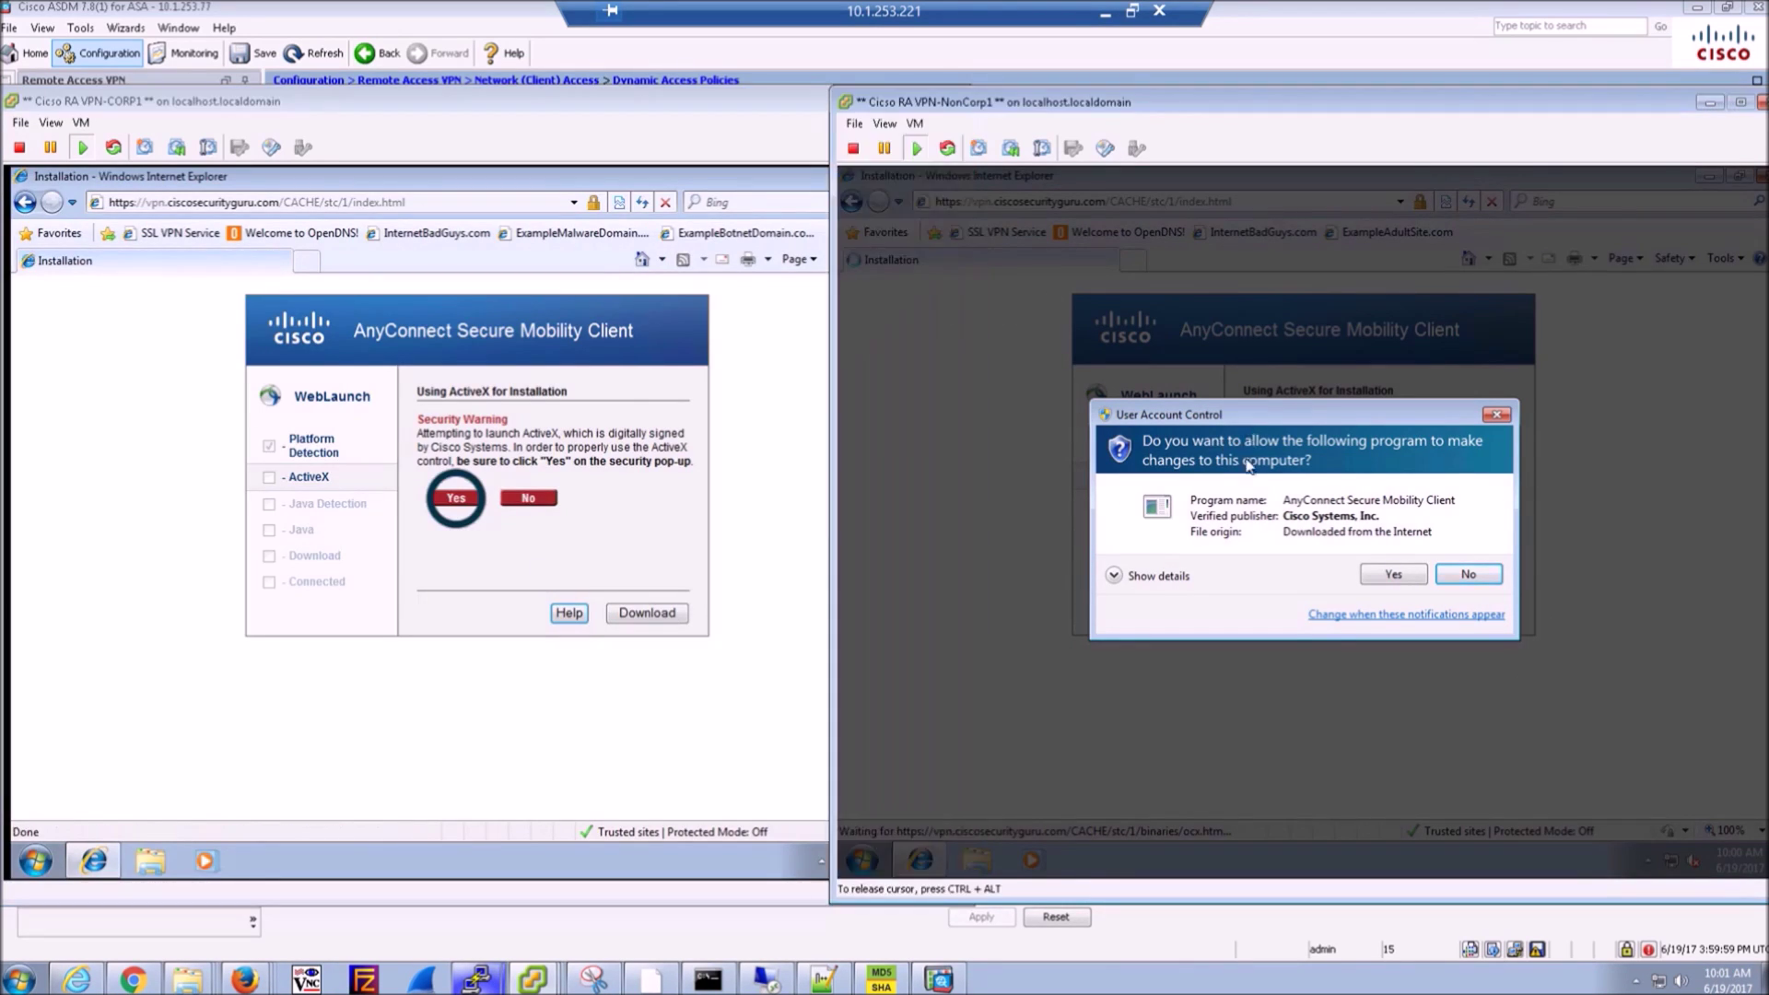
click(1390, 575)
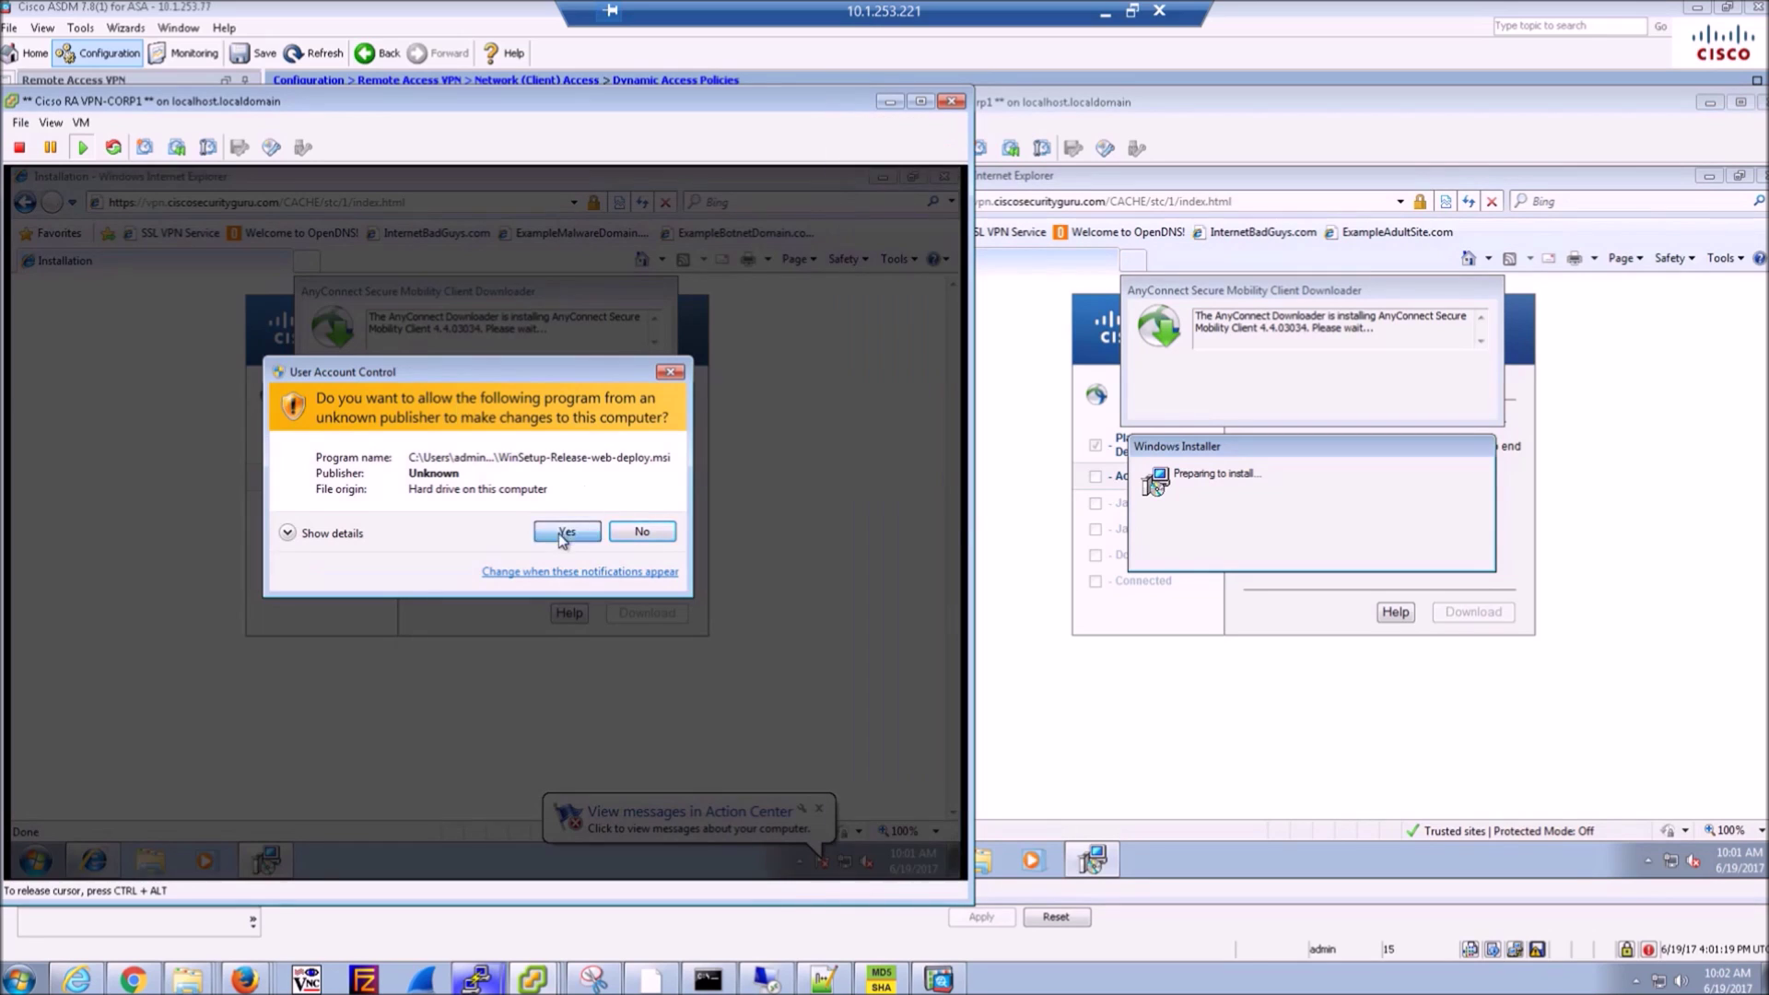
click(560, 531)
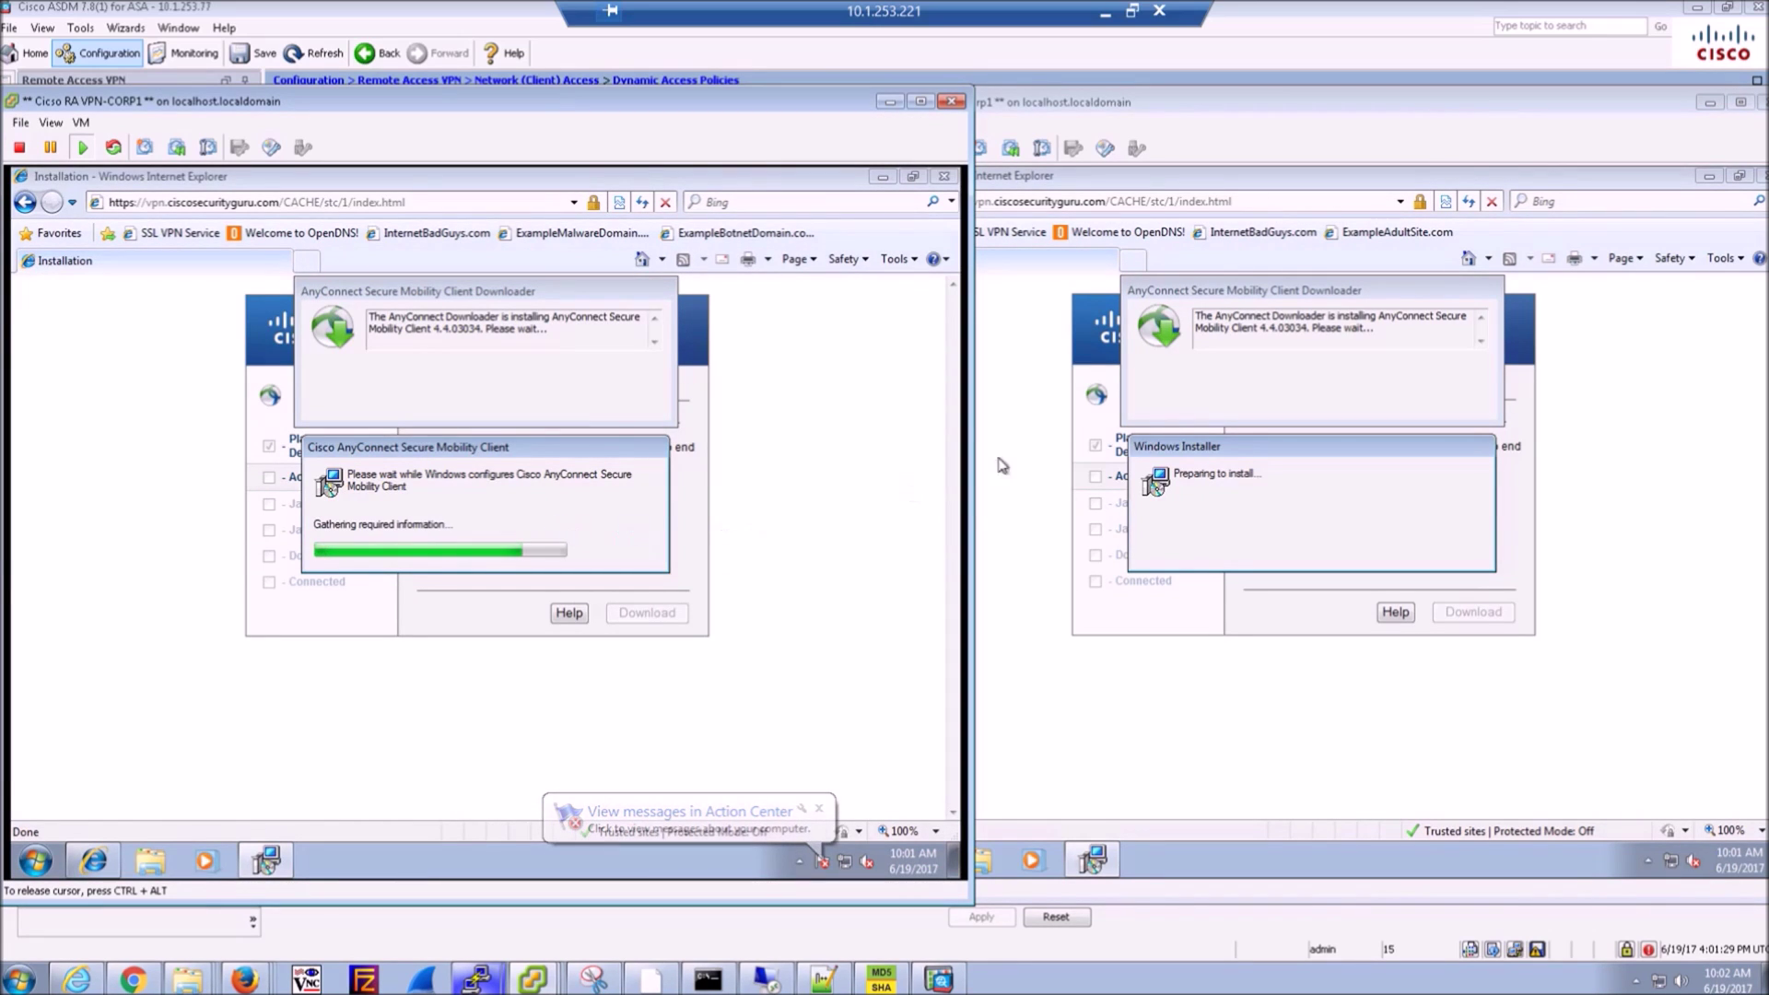
- Approve NonCorp1's web-deploy installer prompt so AnyConnect installation continues
click(1276, 293)
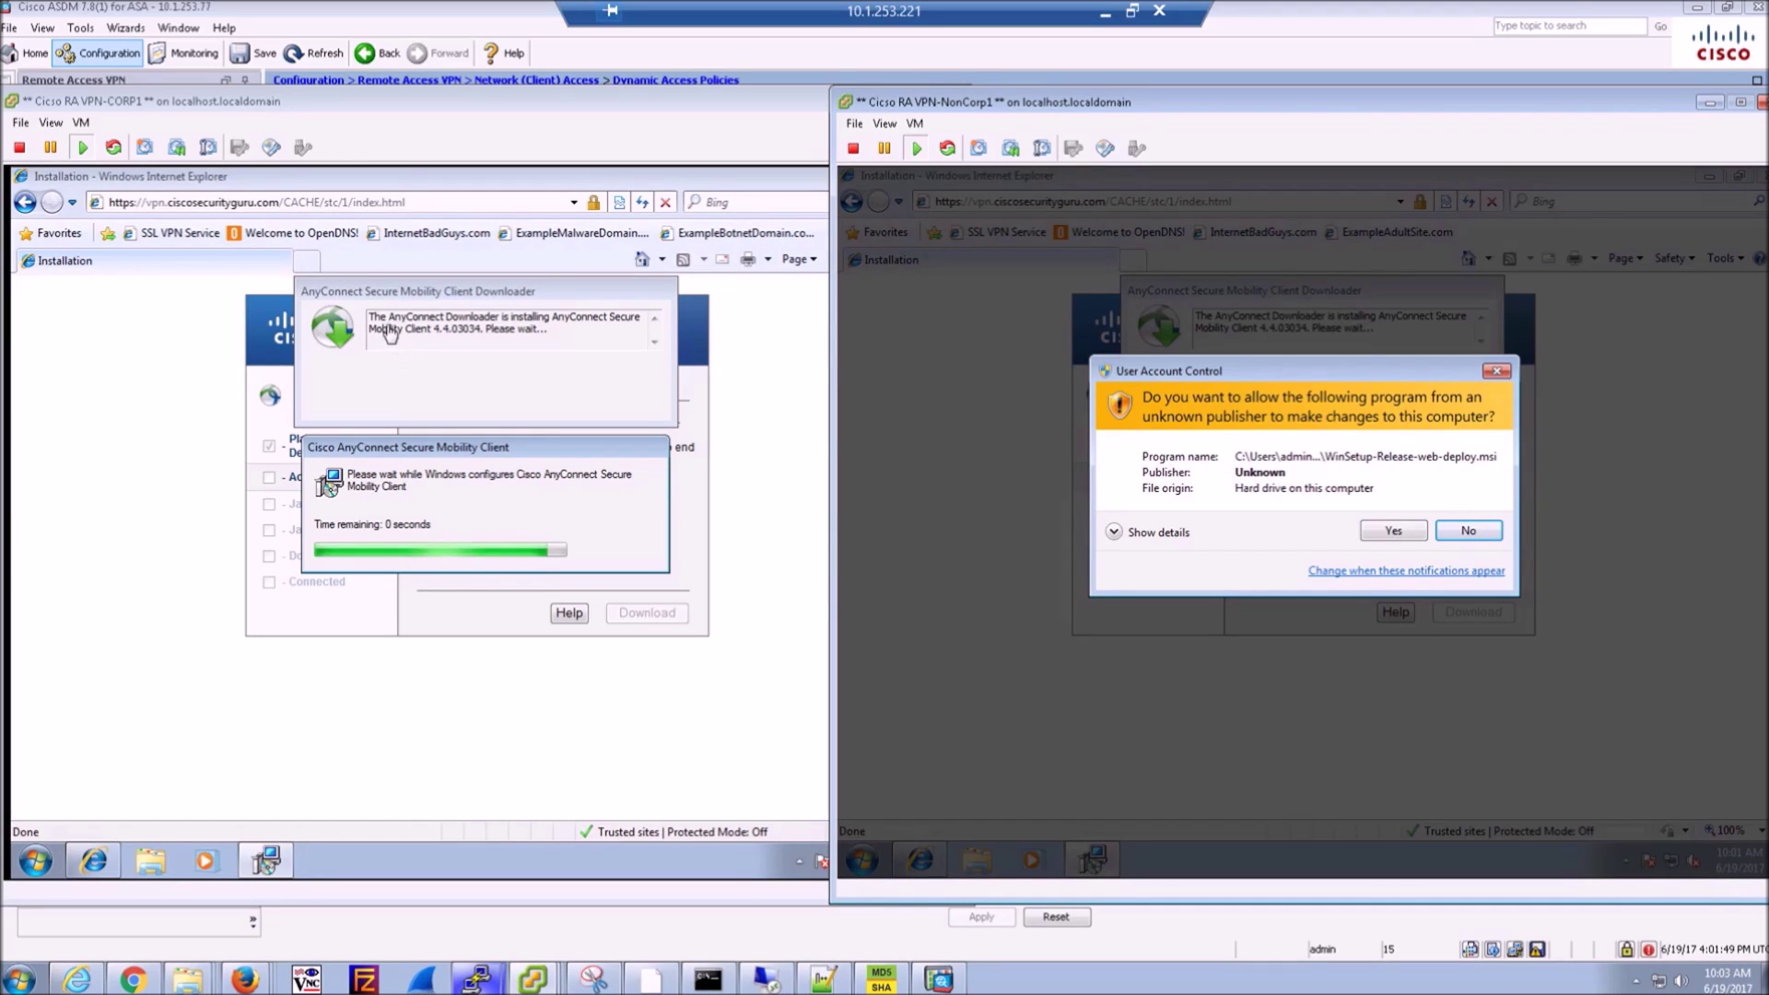
click(1023, 426)
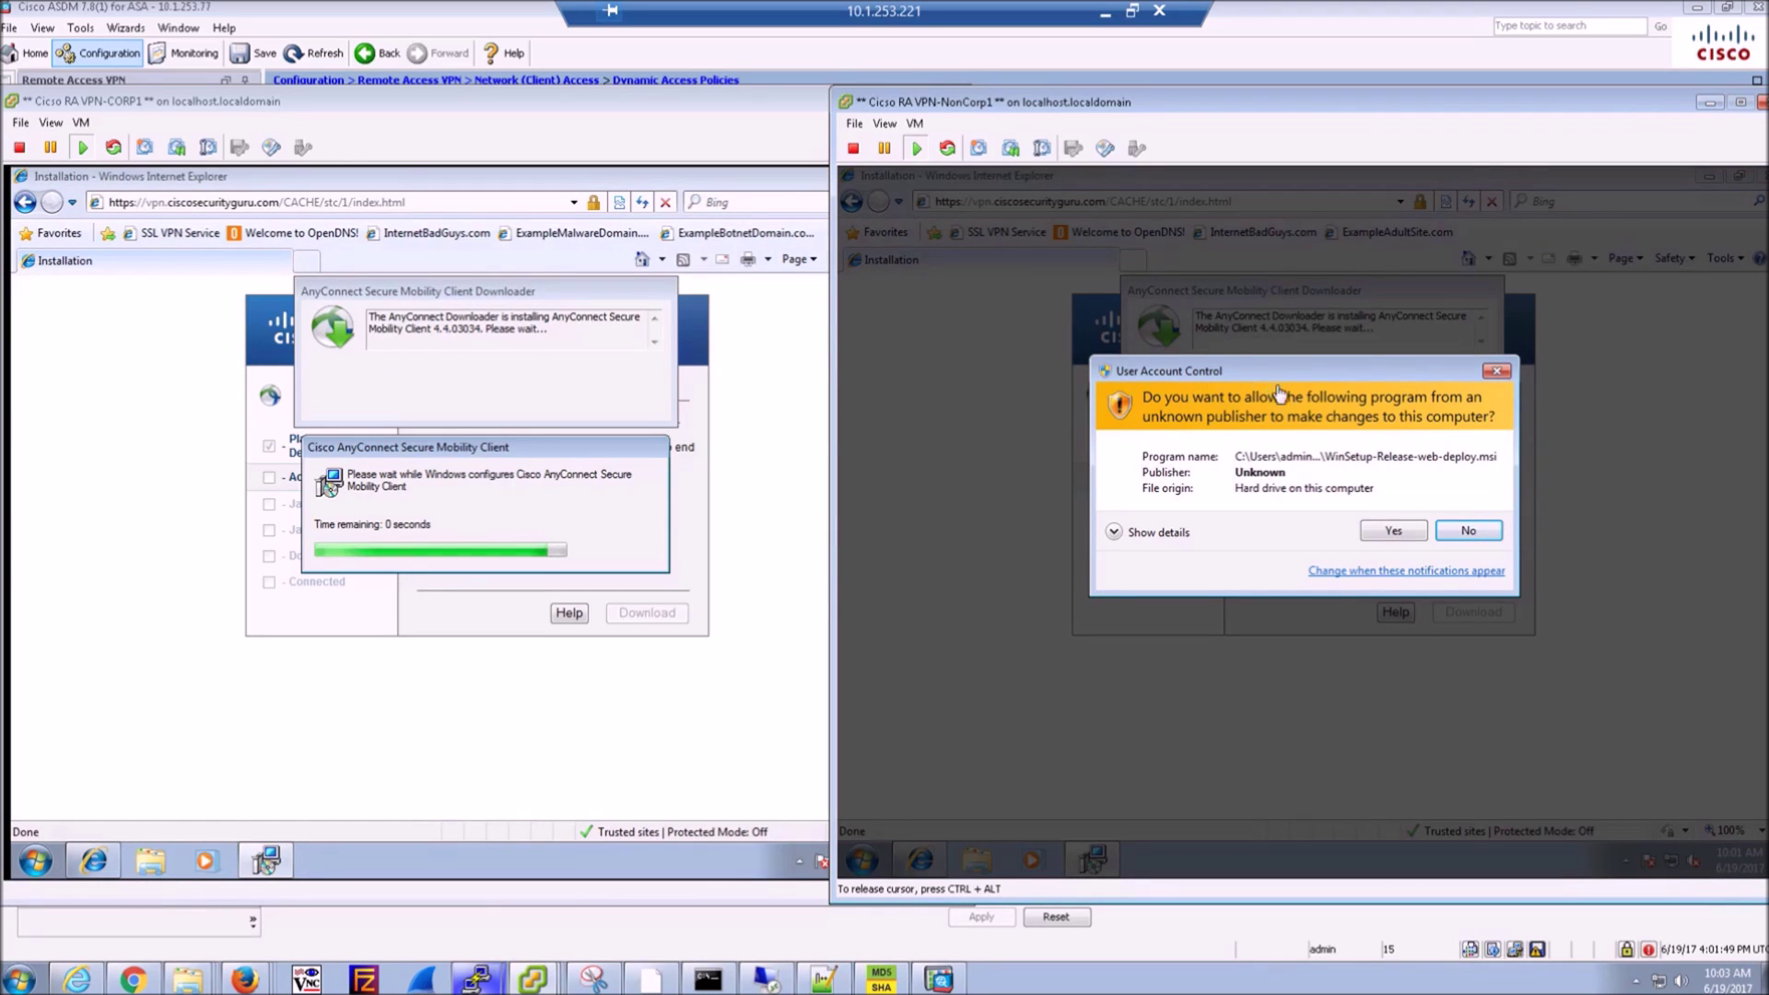
click(1377, 530)
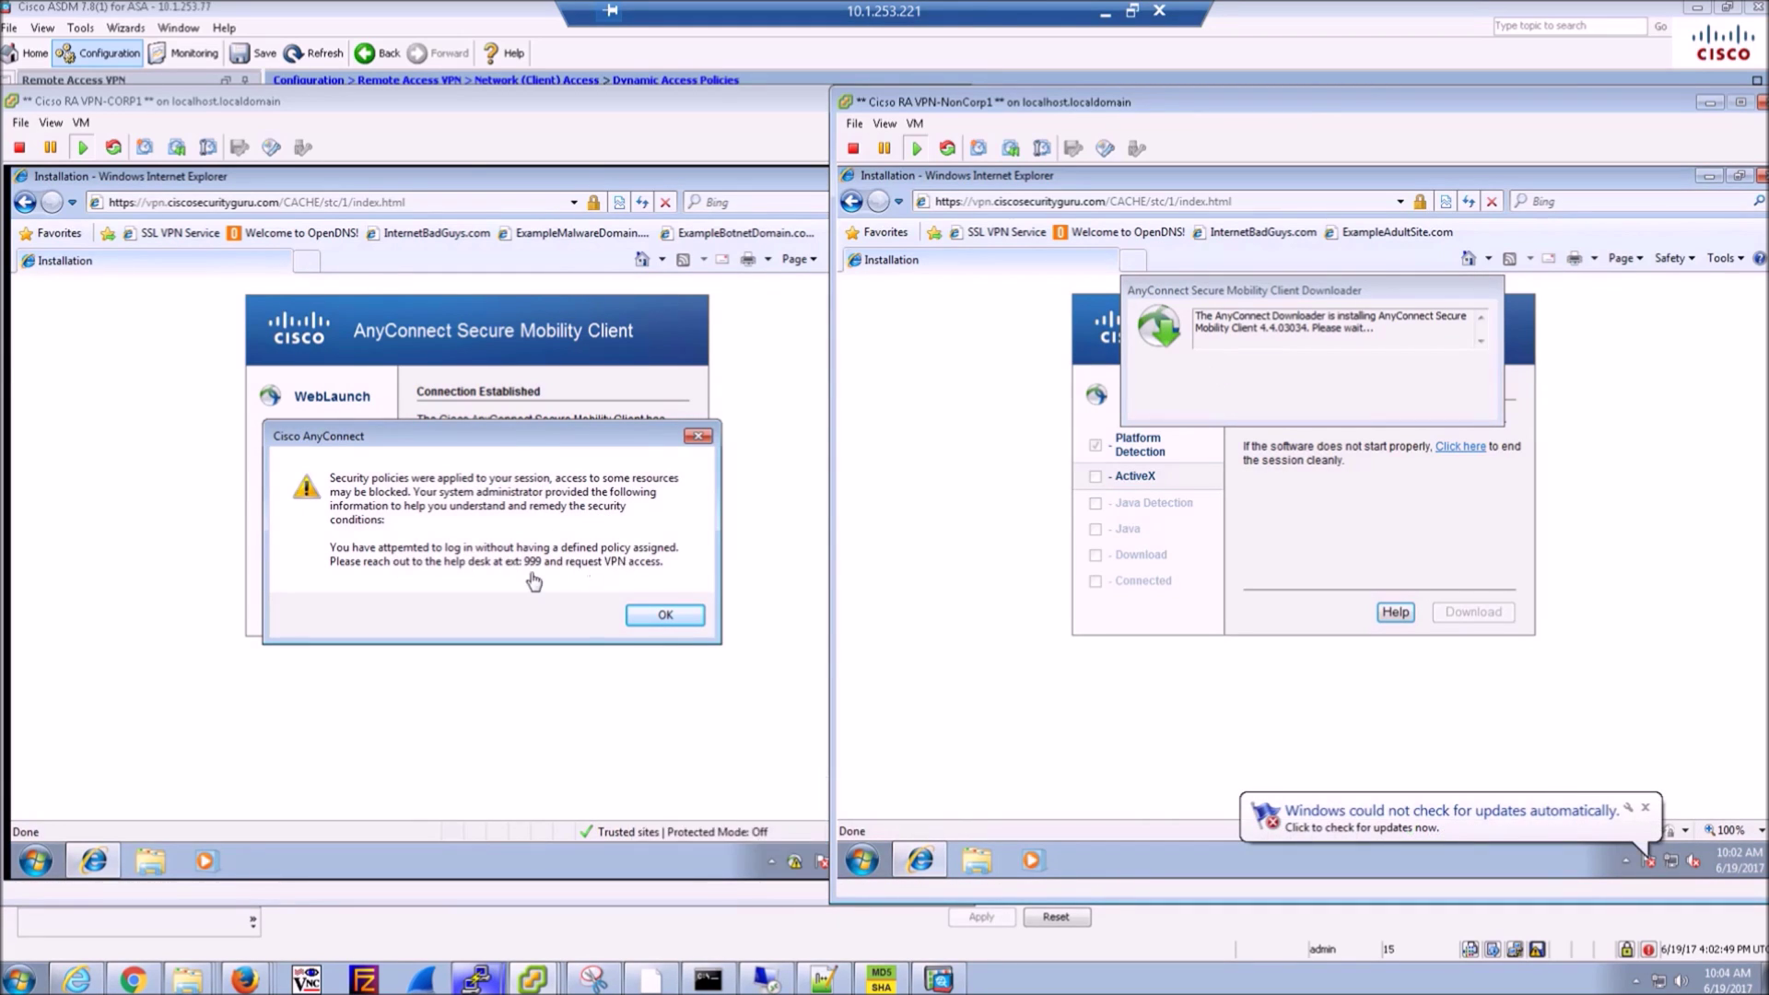
- Dismiss CORP1's no-policy warning and submit a certificate enrollment request for user 'adm'
click(652, 616)
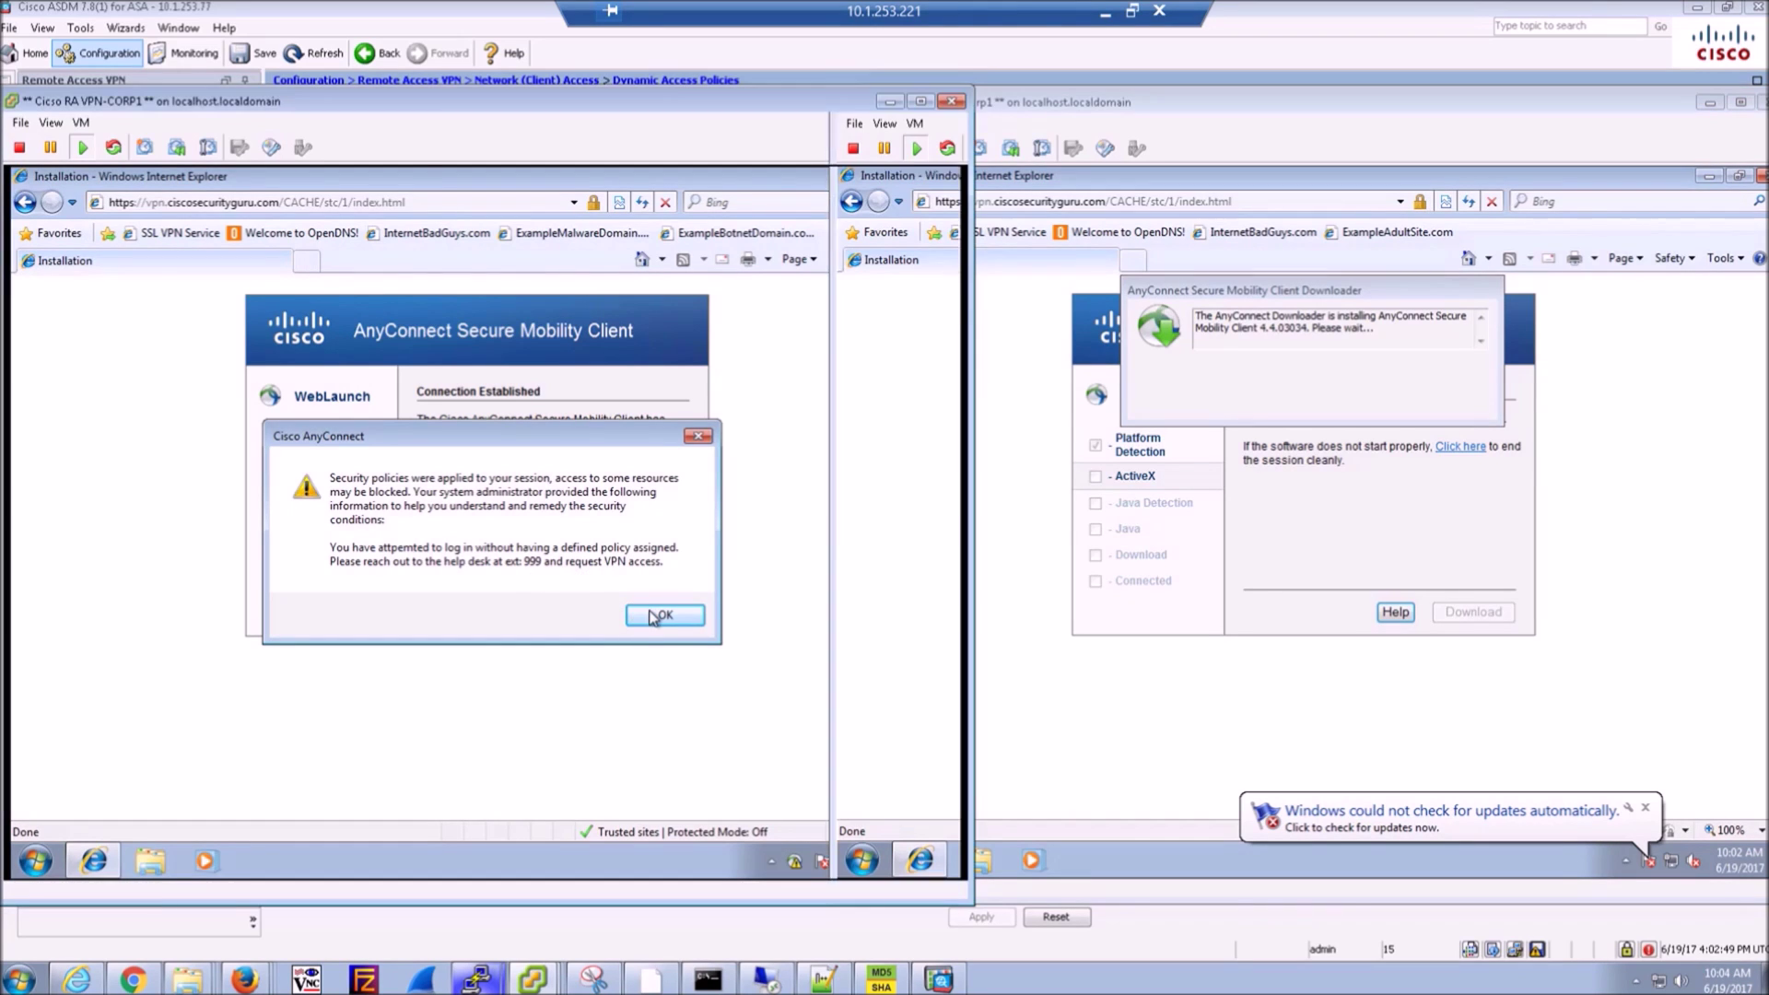
click(652, 616)
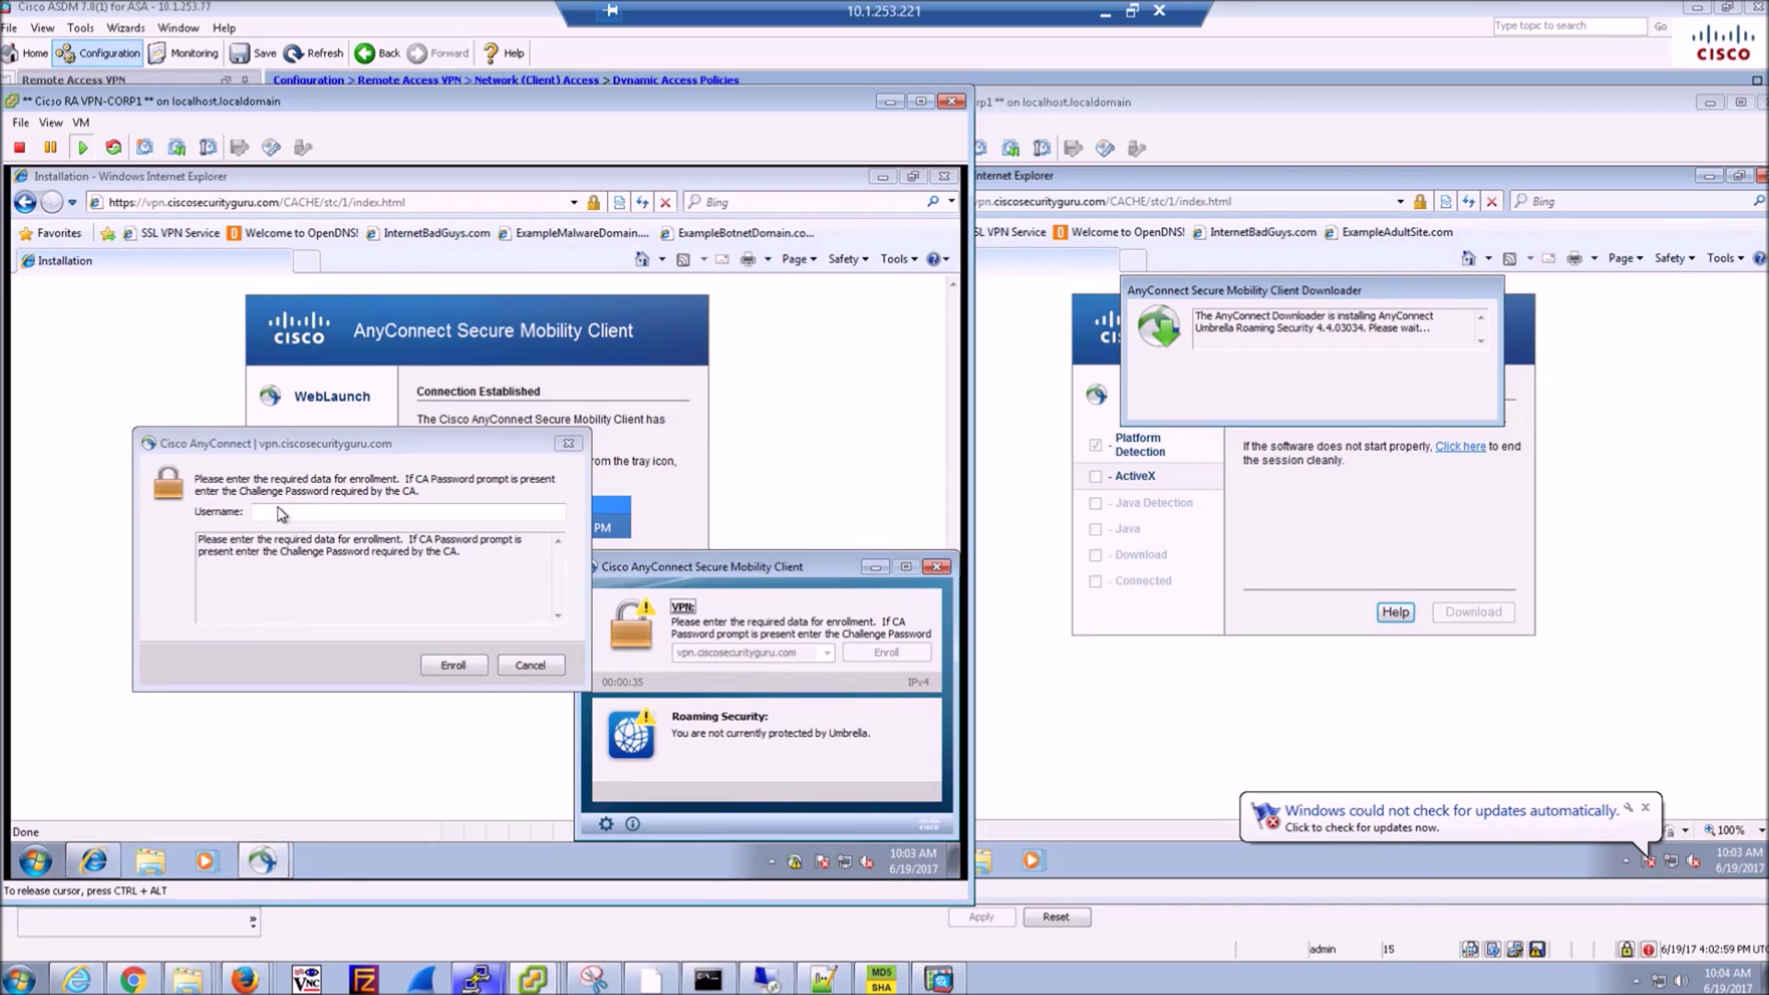
click(281, 513)
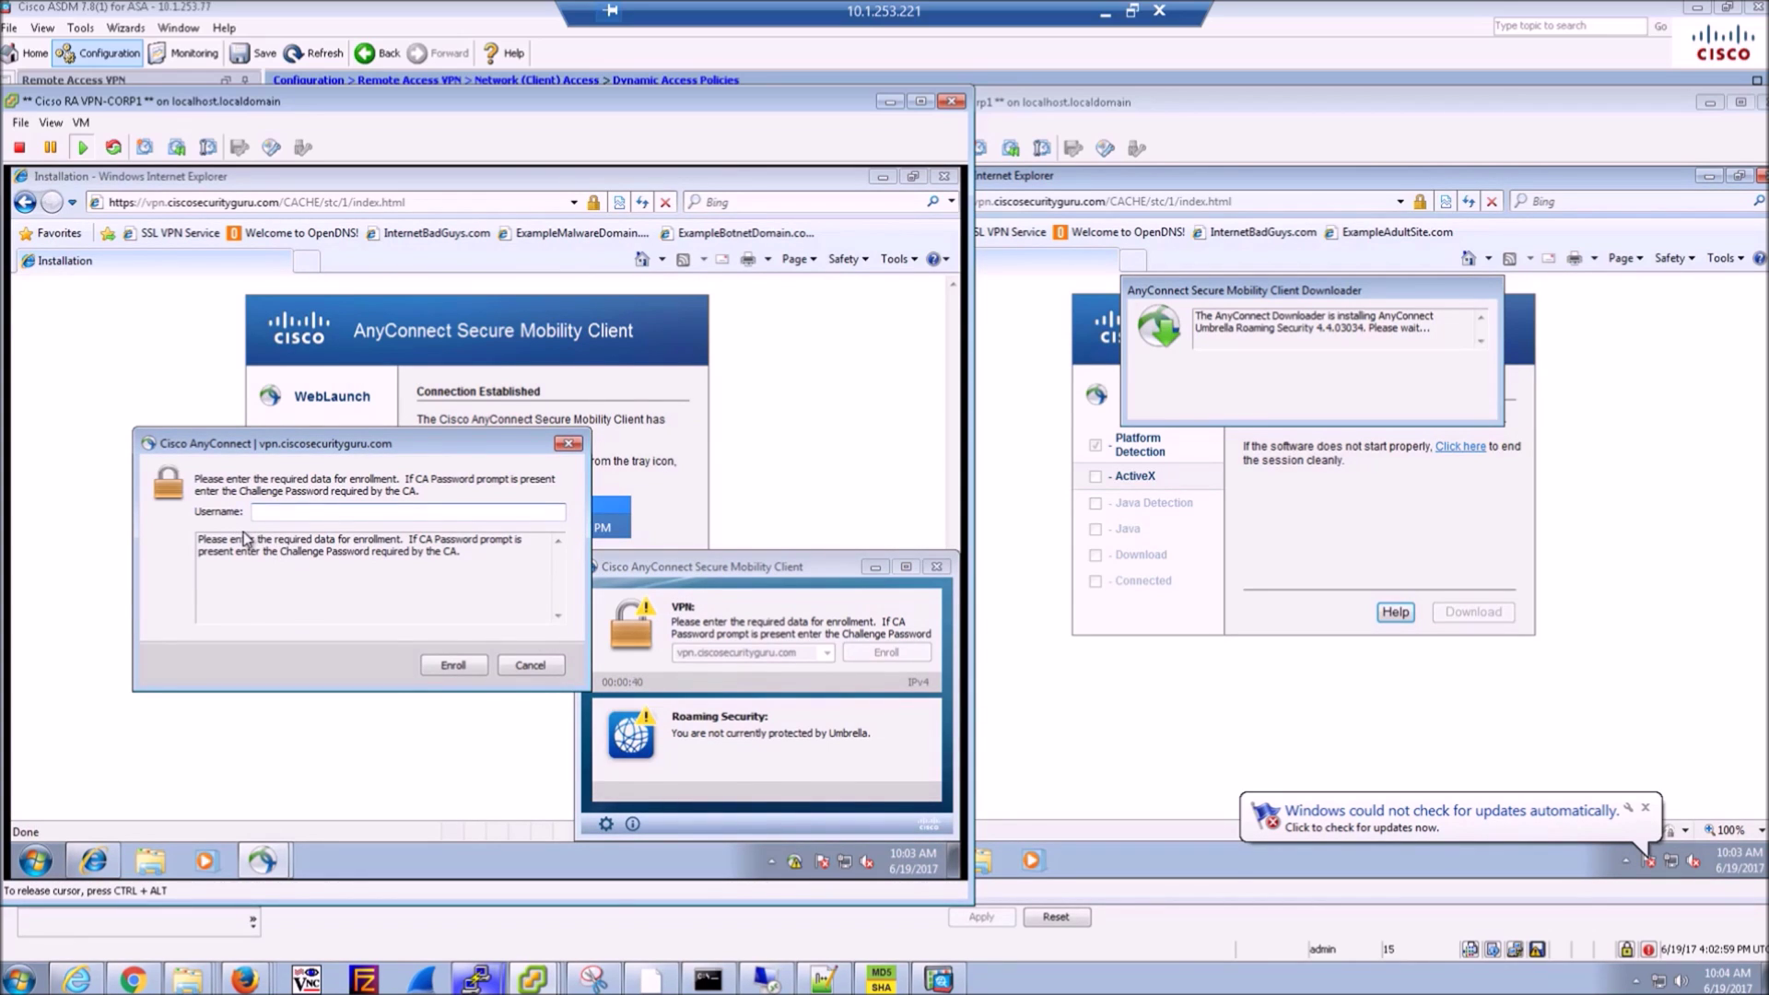
text(admin)
click(454, 666)
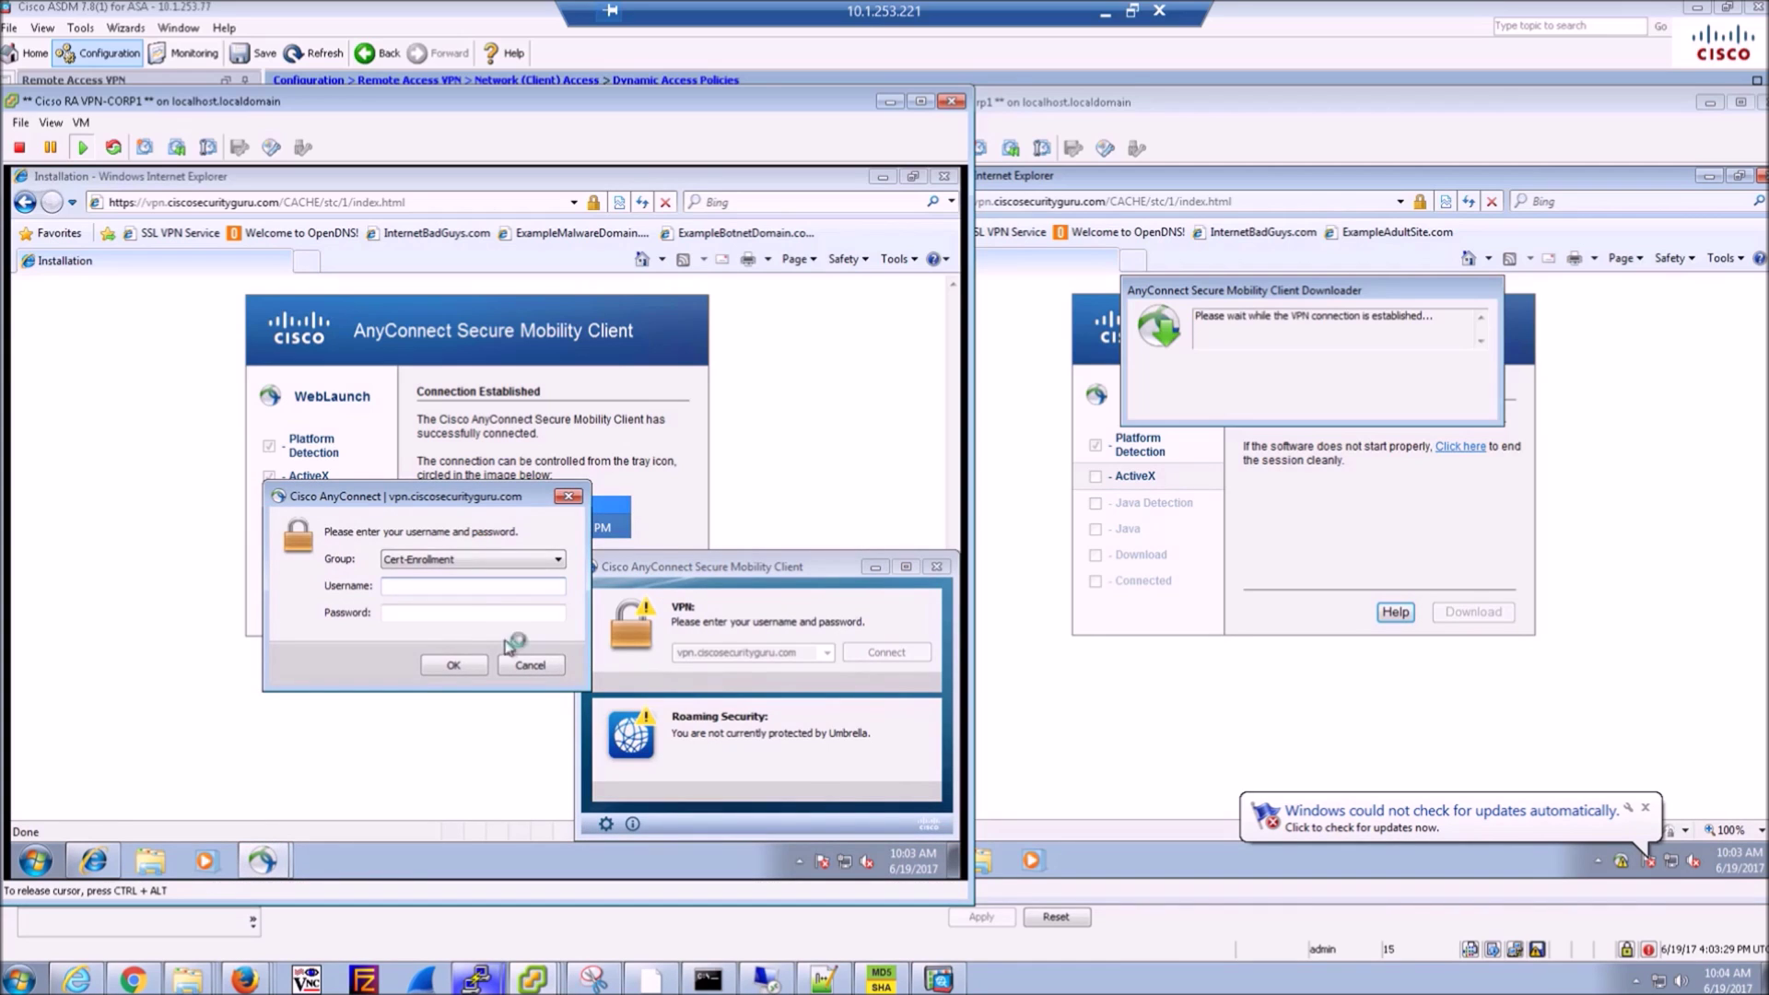
- Log CORP1 into the Cert-Enrollment group with the admin username and its password
text(admin)
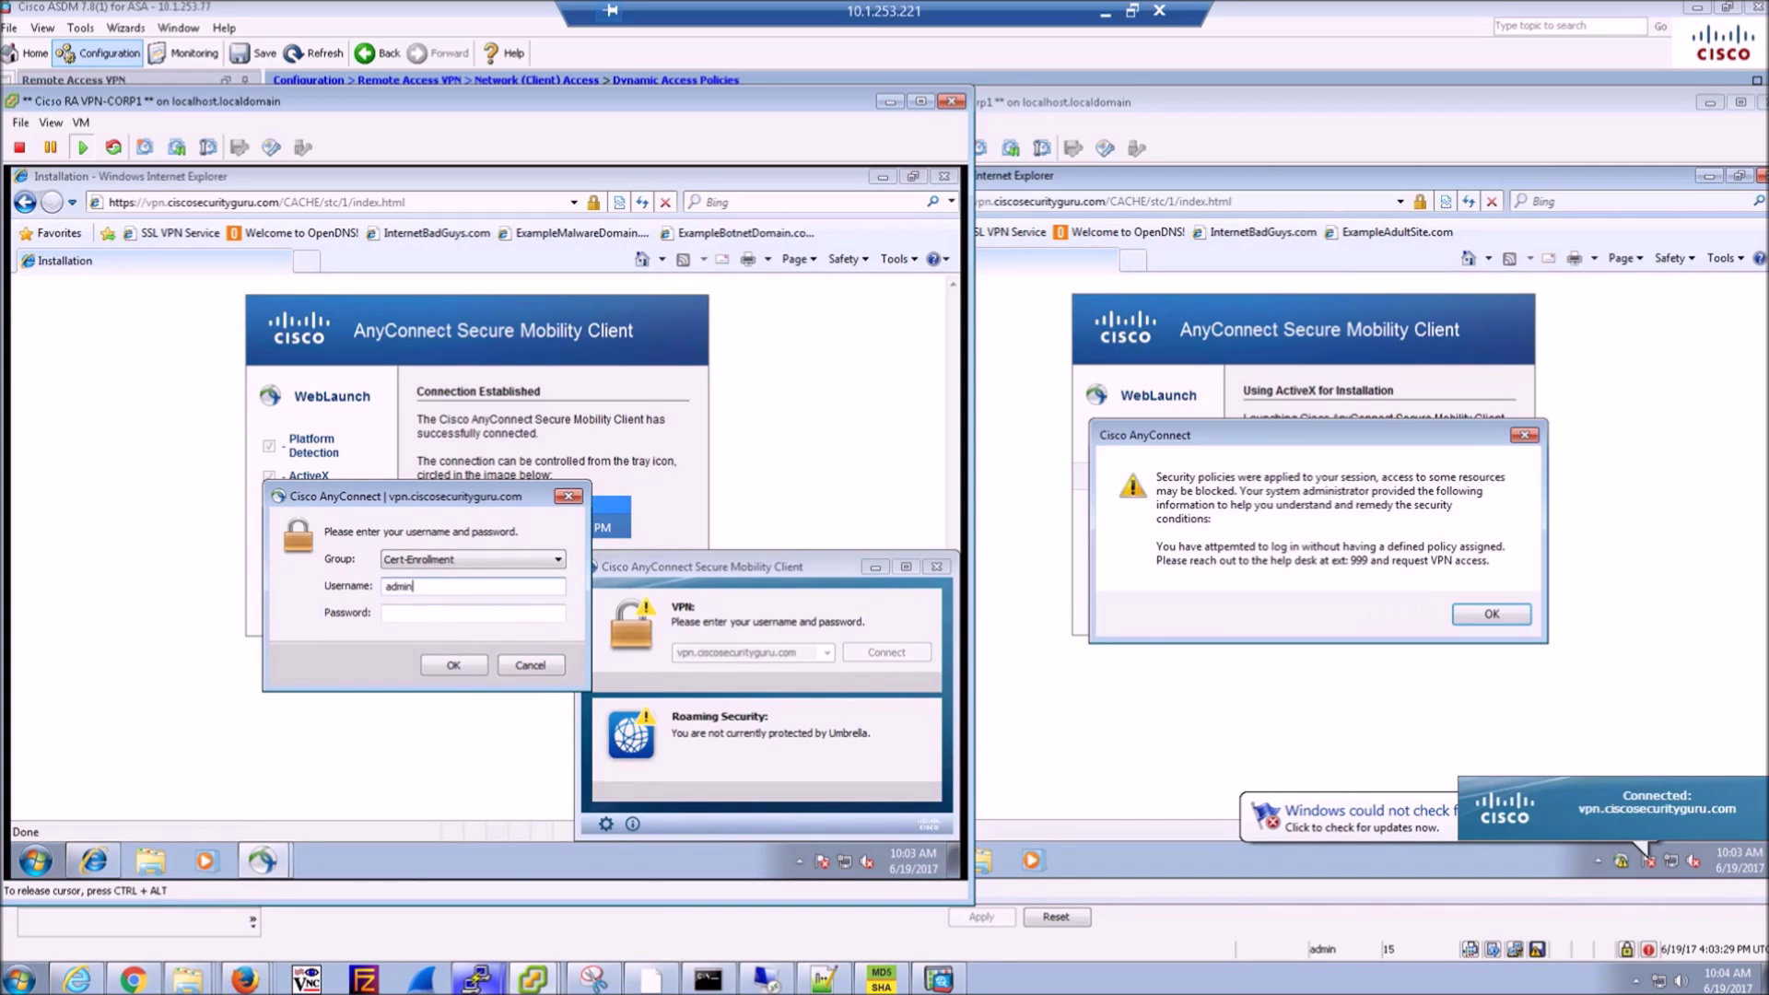
key(Tab)
text(cisco123)
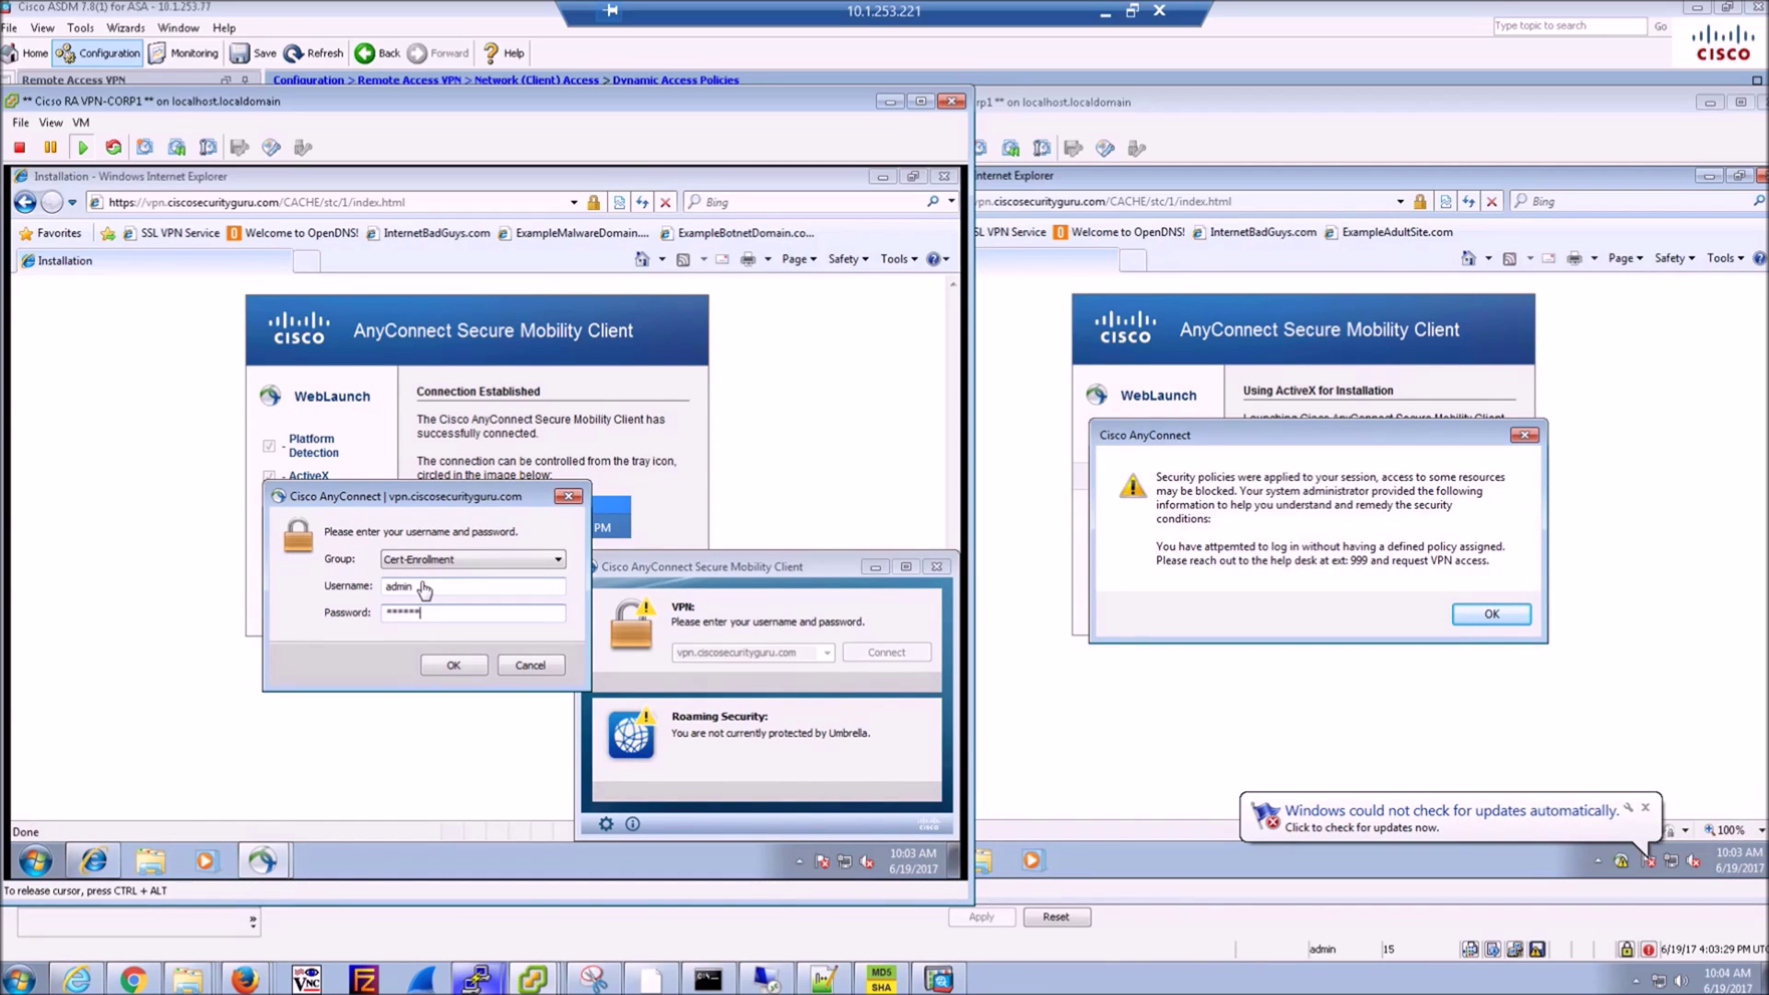
text(cisco123)
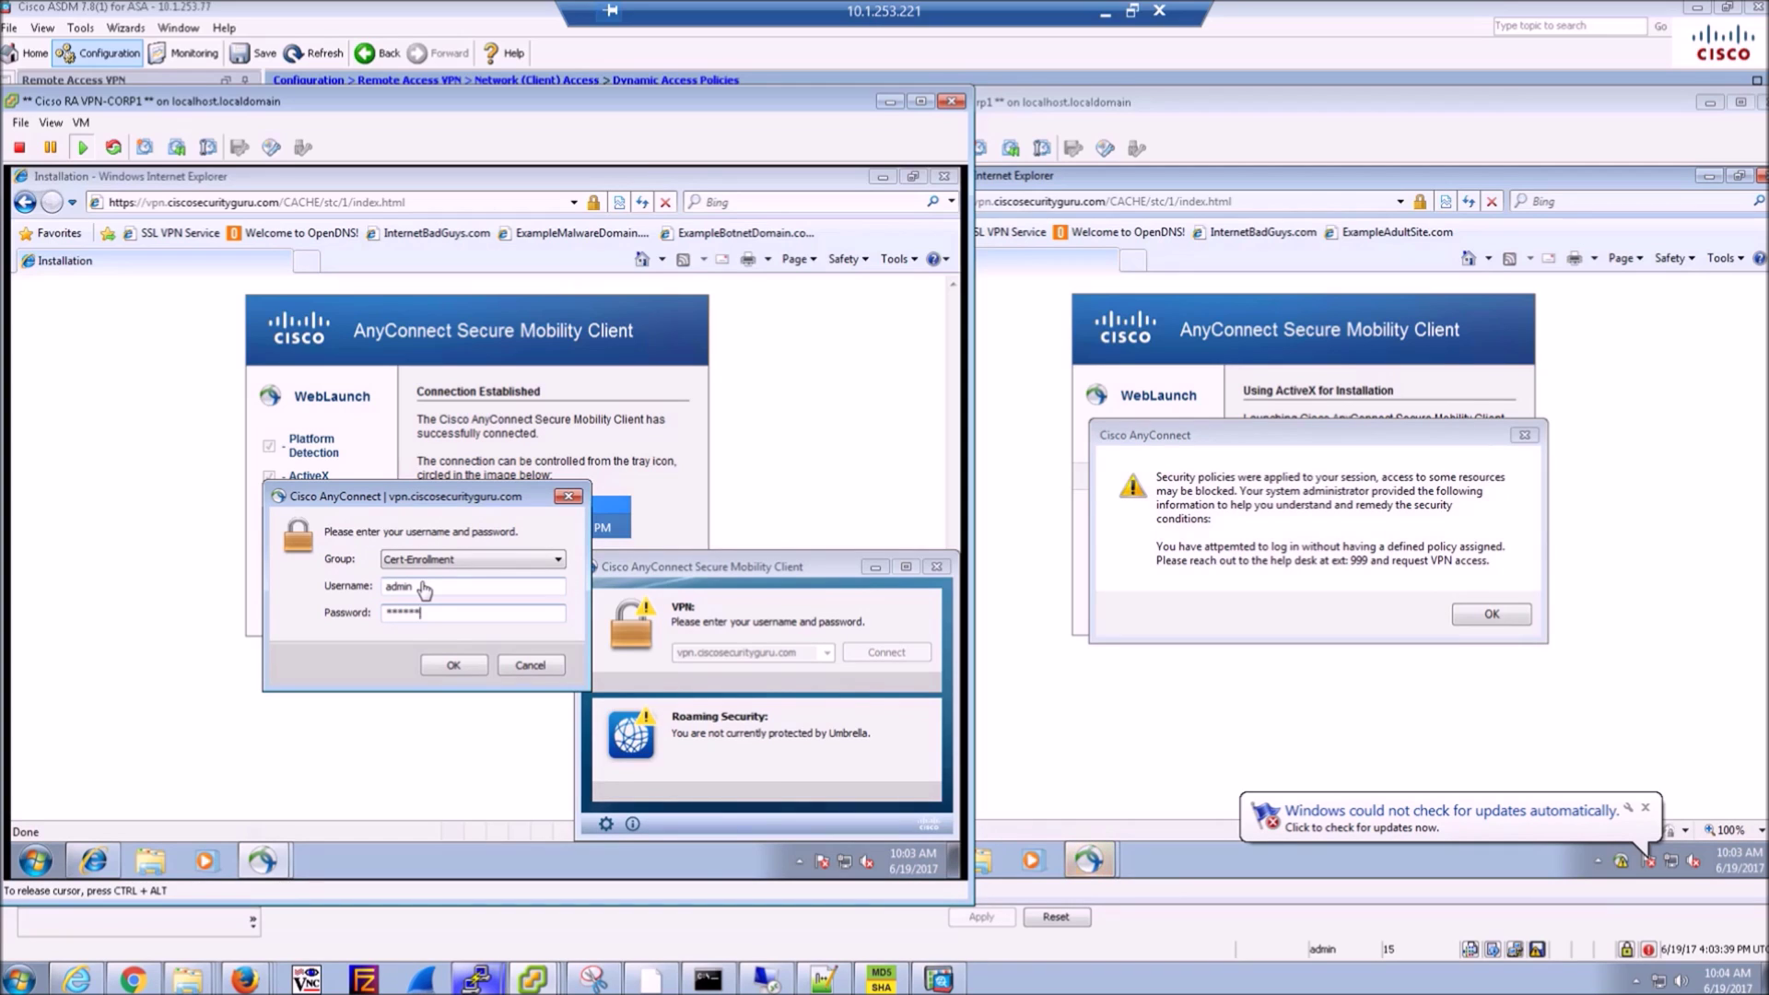
key(Return)
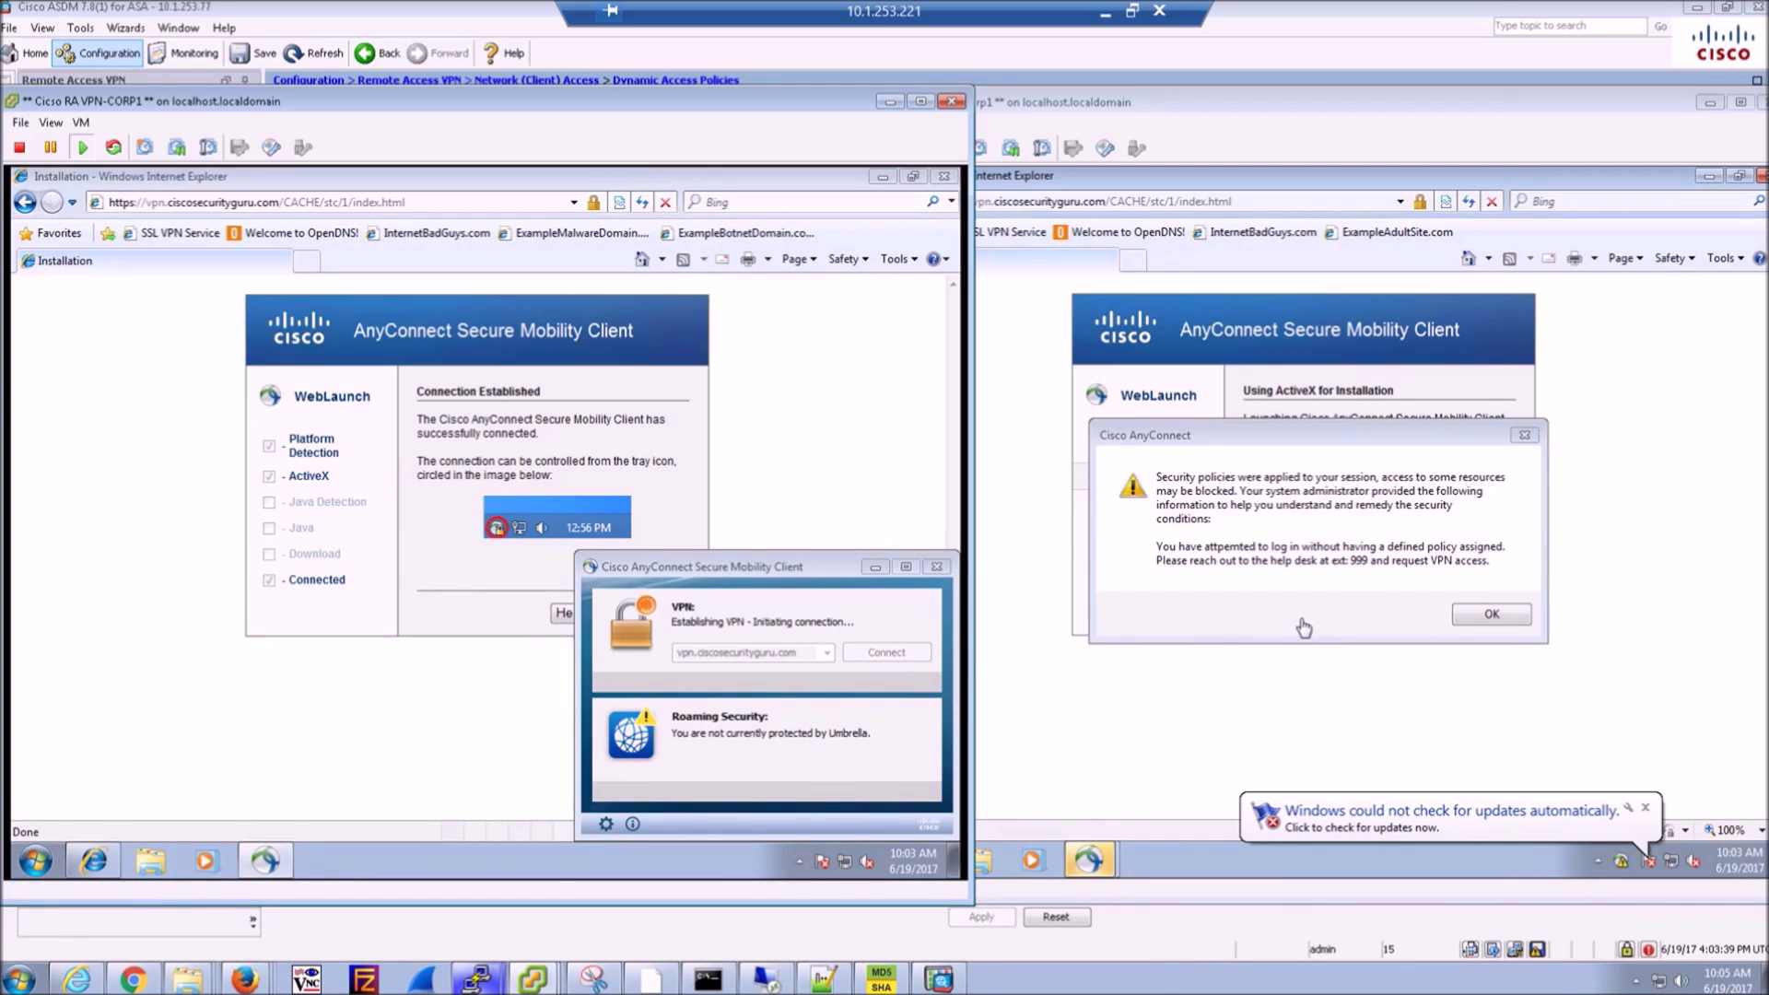
- Dismiss NonCorp1's no-policy warning and submit certificate enrollment for user 'sale'
click(1479, 616)
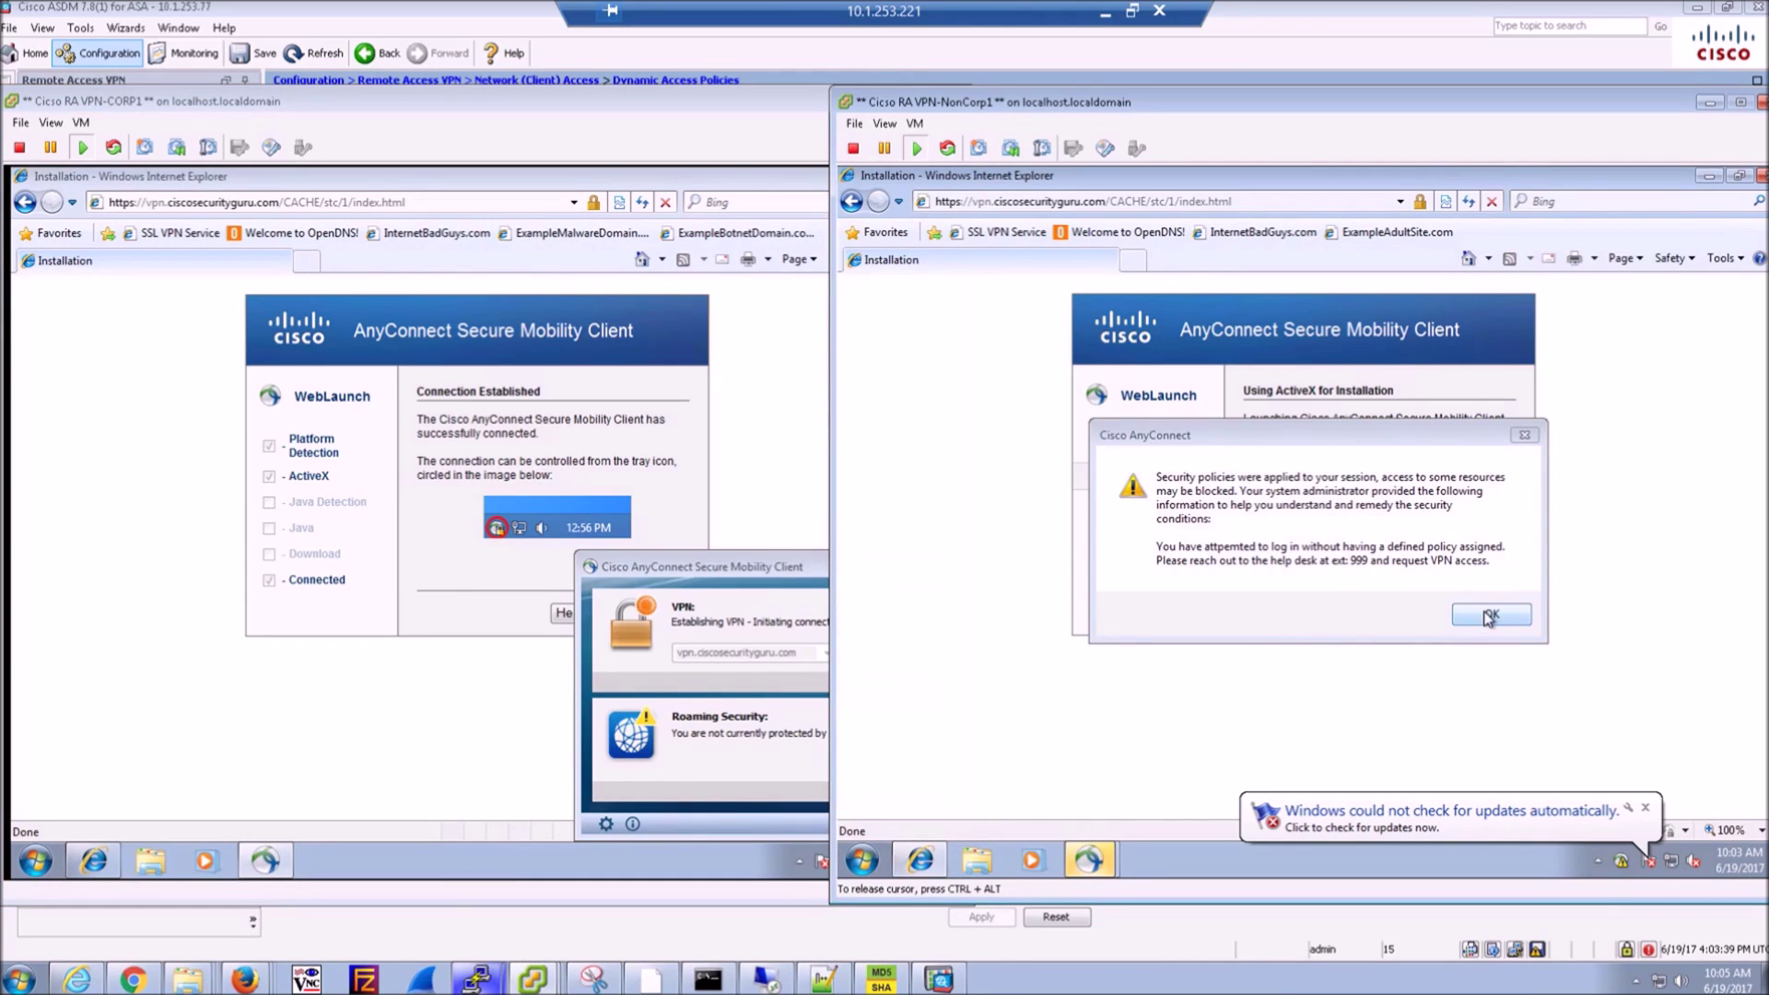
click(1485, 620)
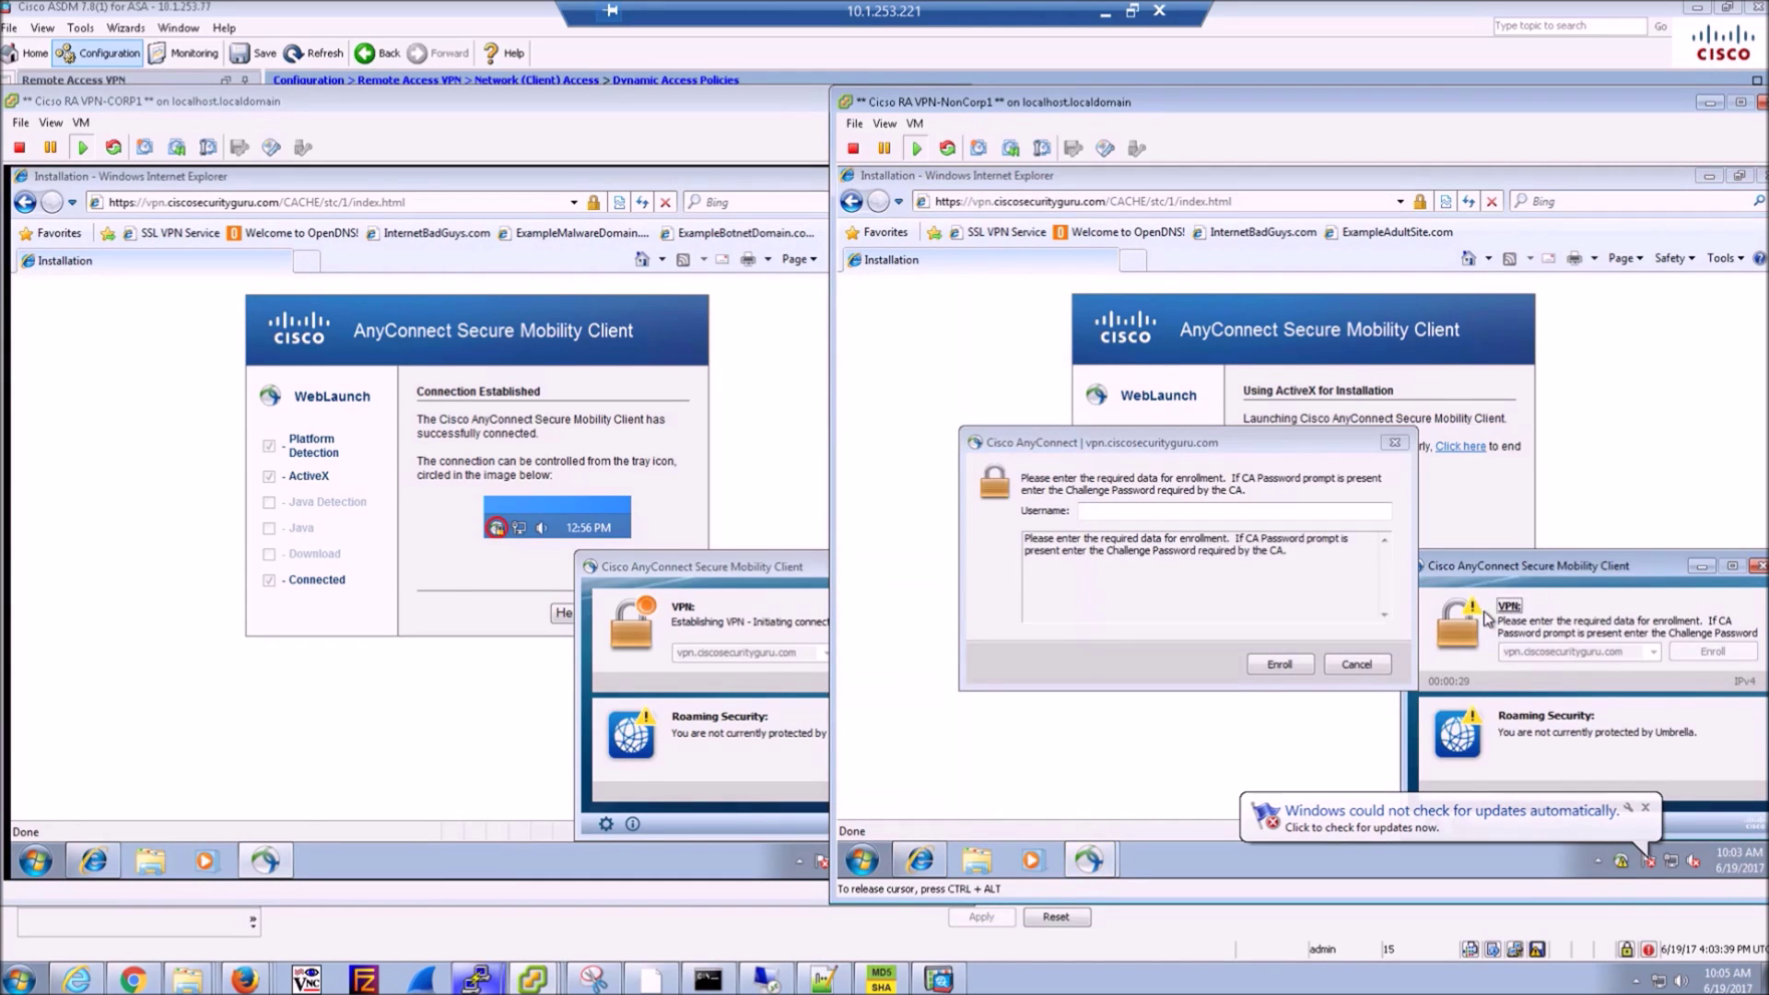
click(1108, 511)
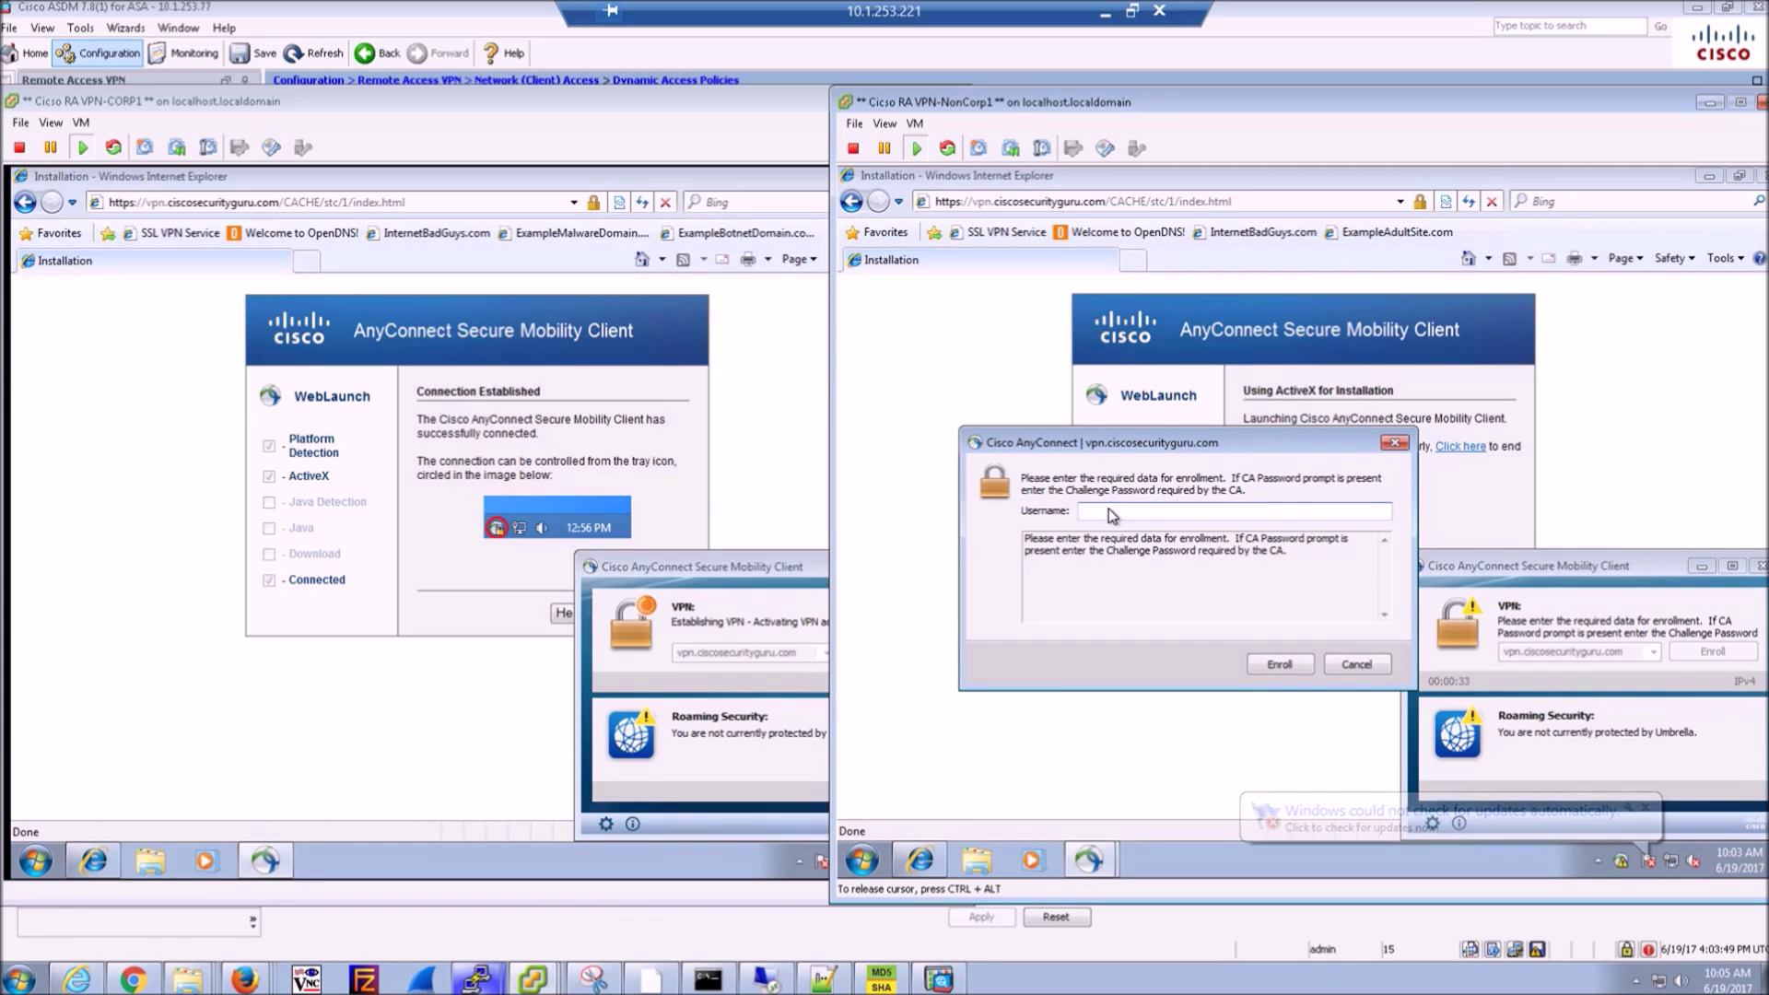
text(sales)
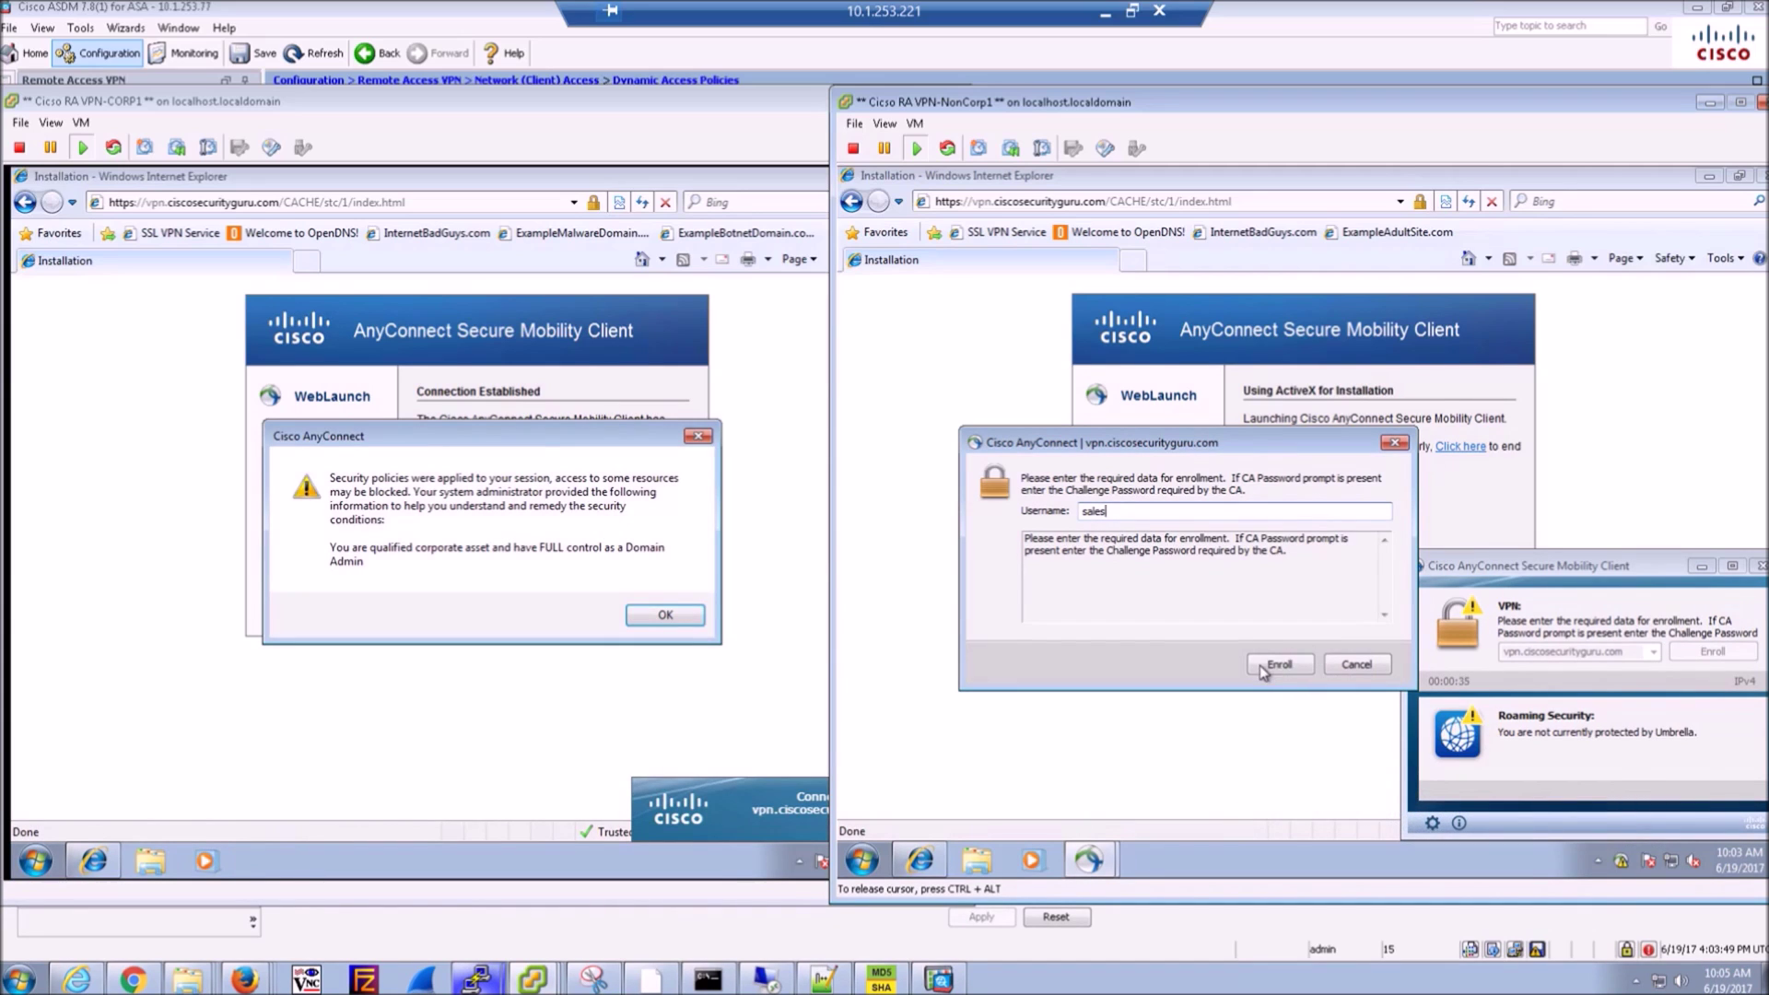
click(1274, 664)
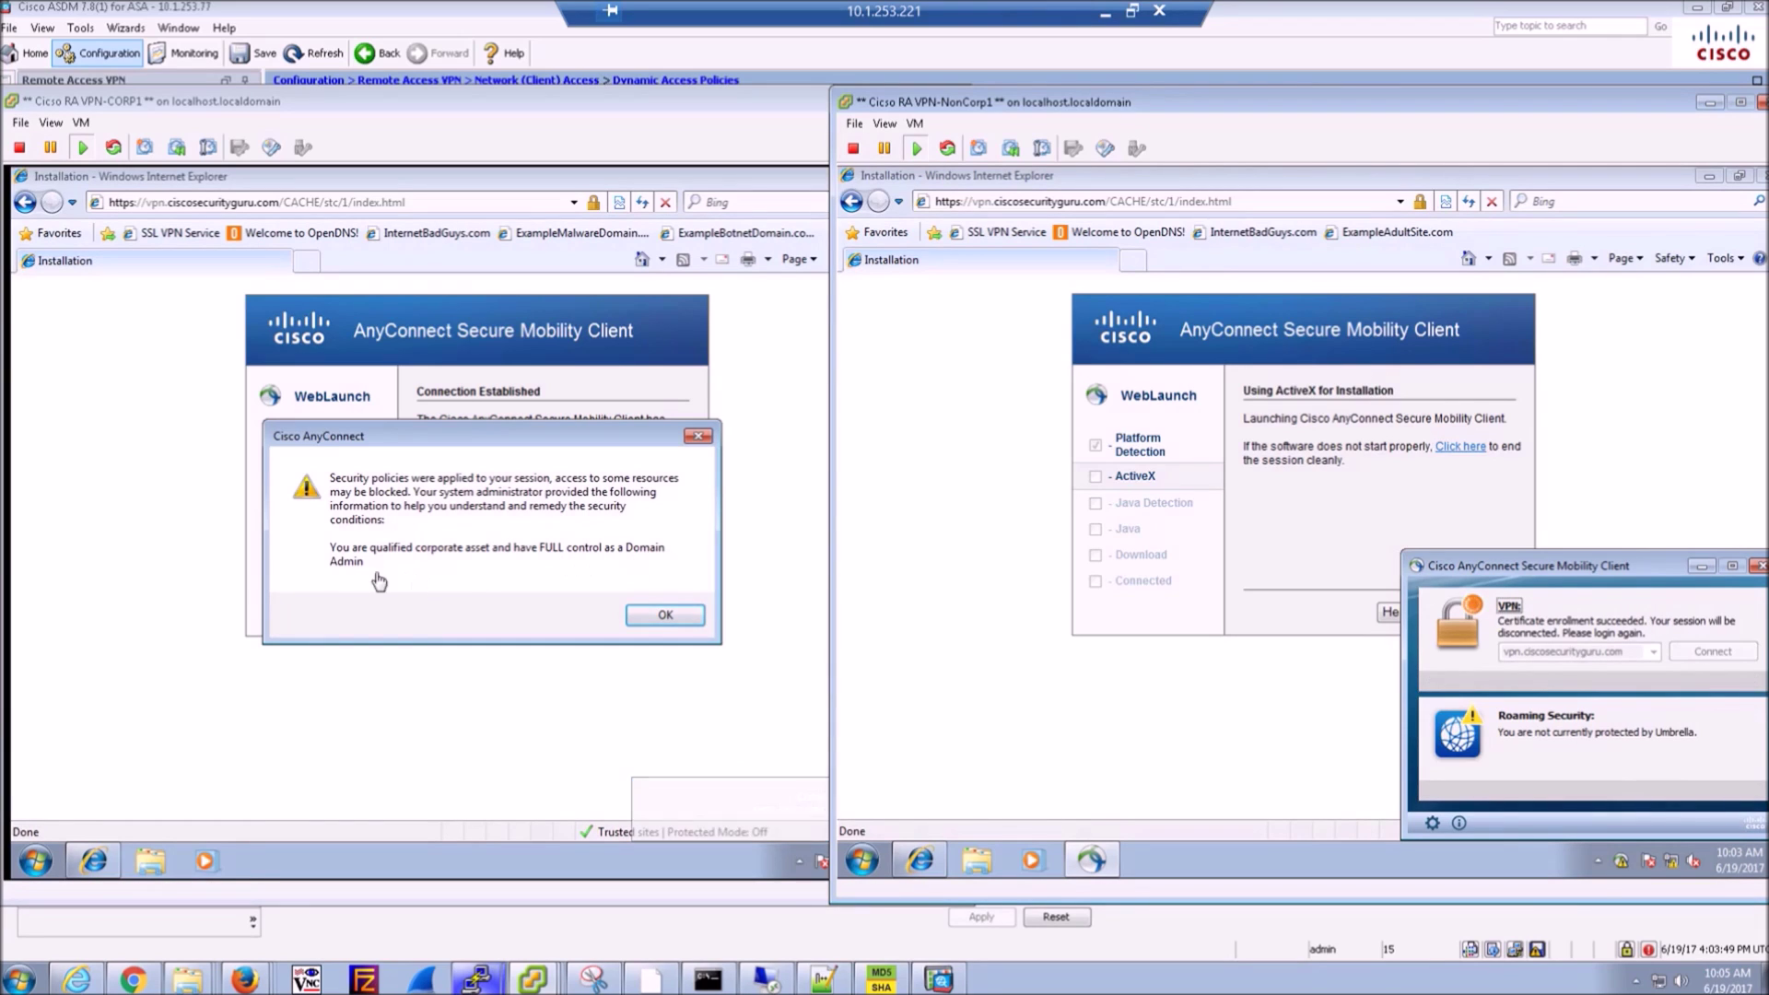
- Acknowledge CORP1's Domain Admin full-access policy message and open AnyConnect from the tray
click(662, 619)
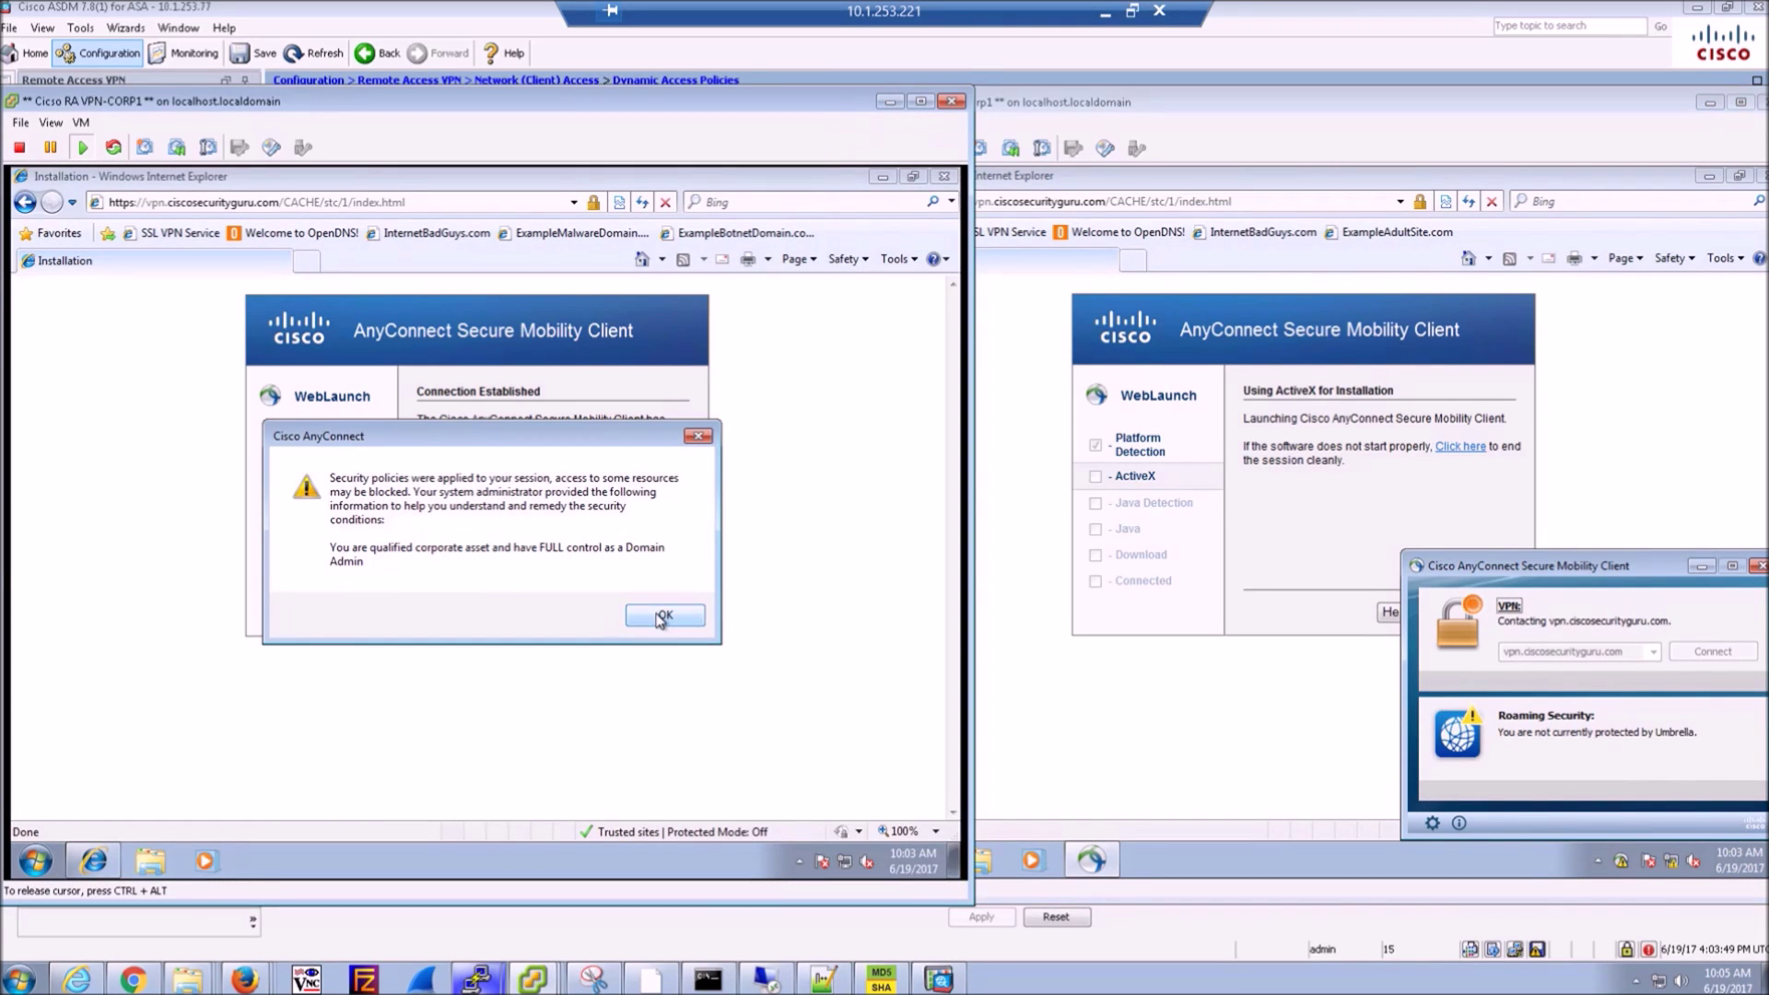
click(661, 617)
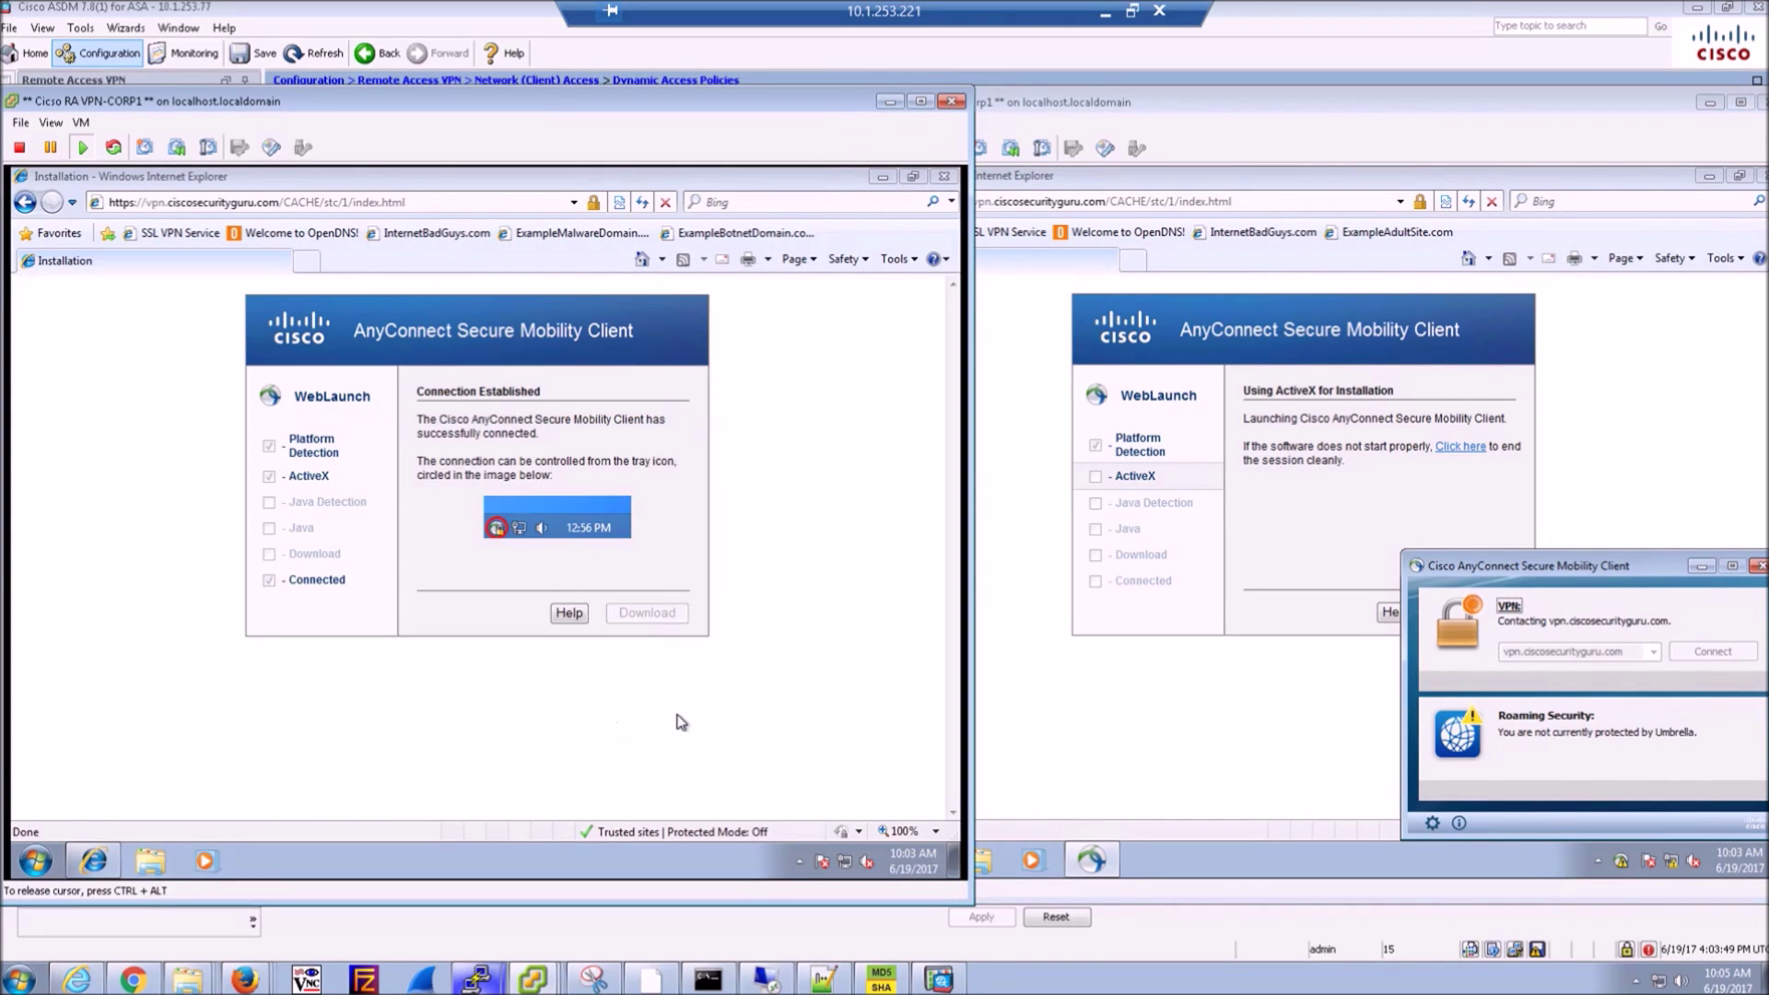
click(799, 861)
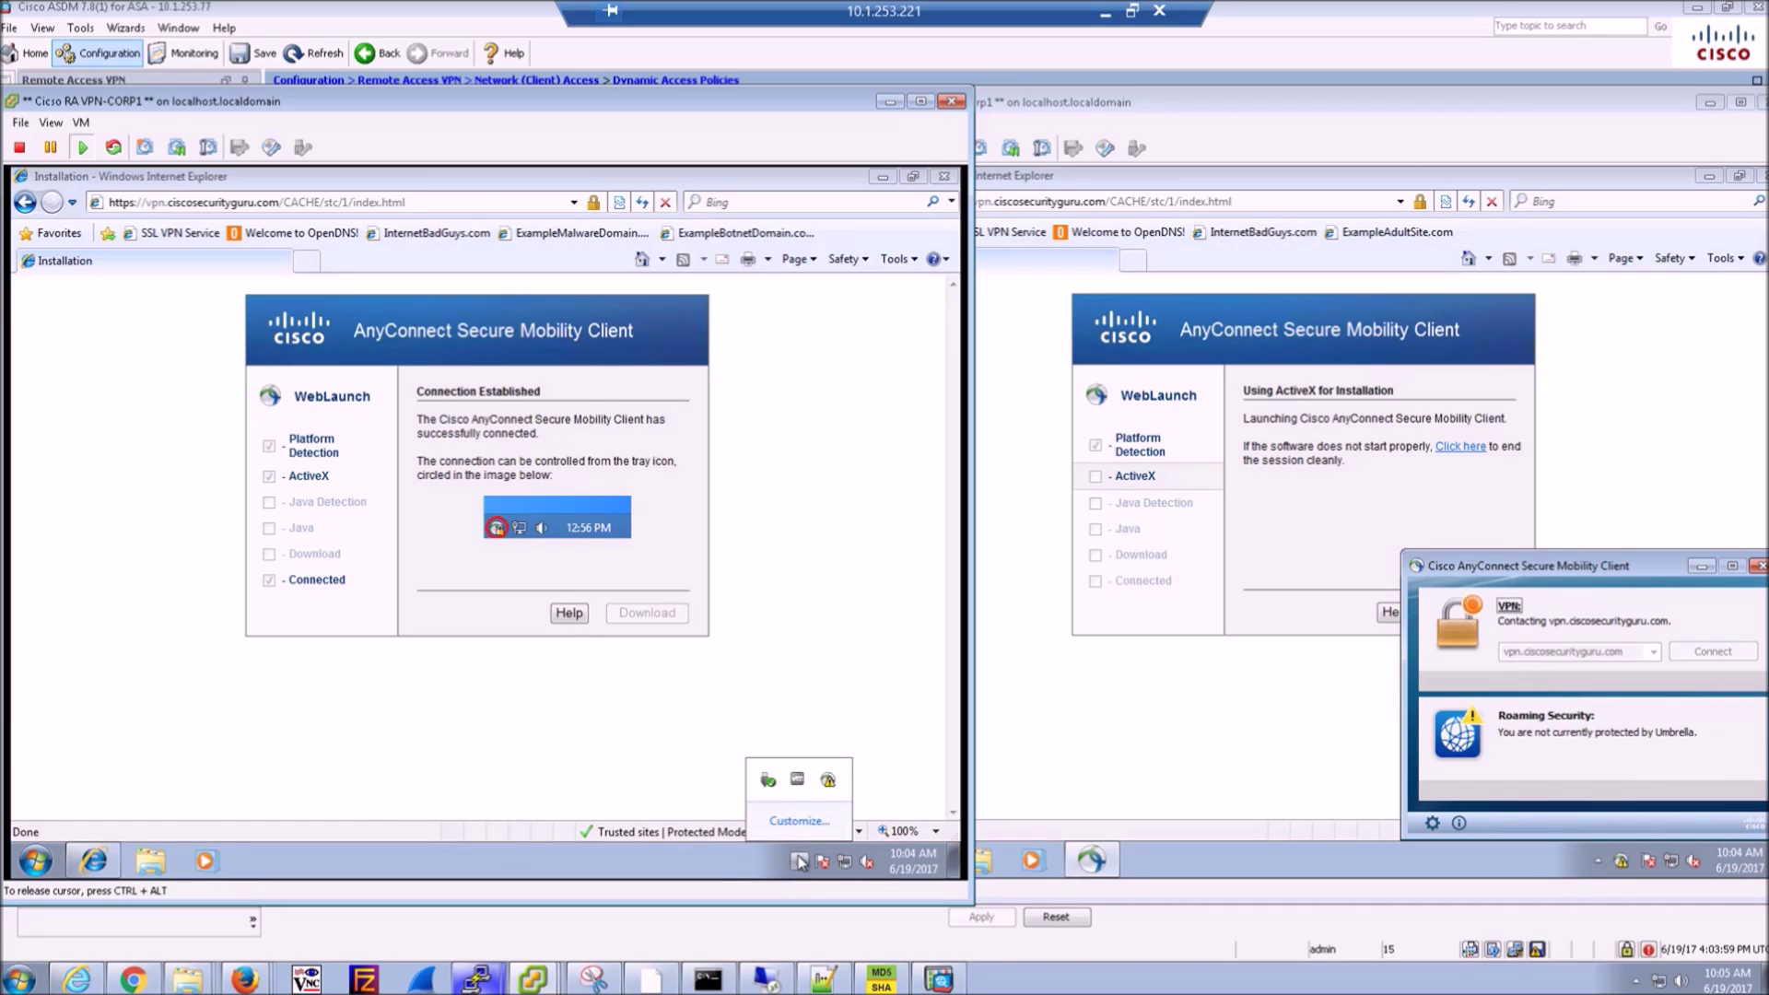
click(829, 783)
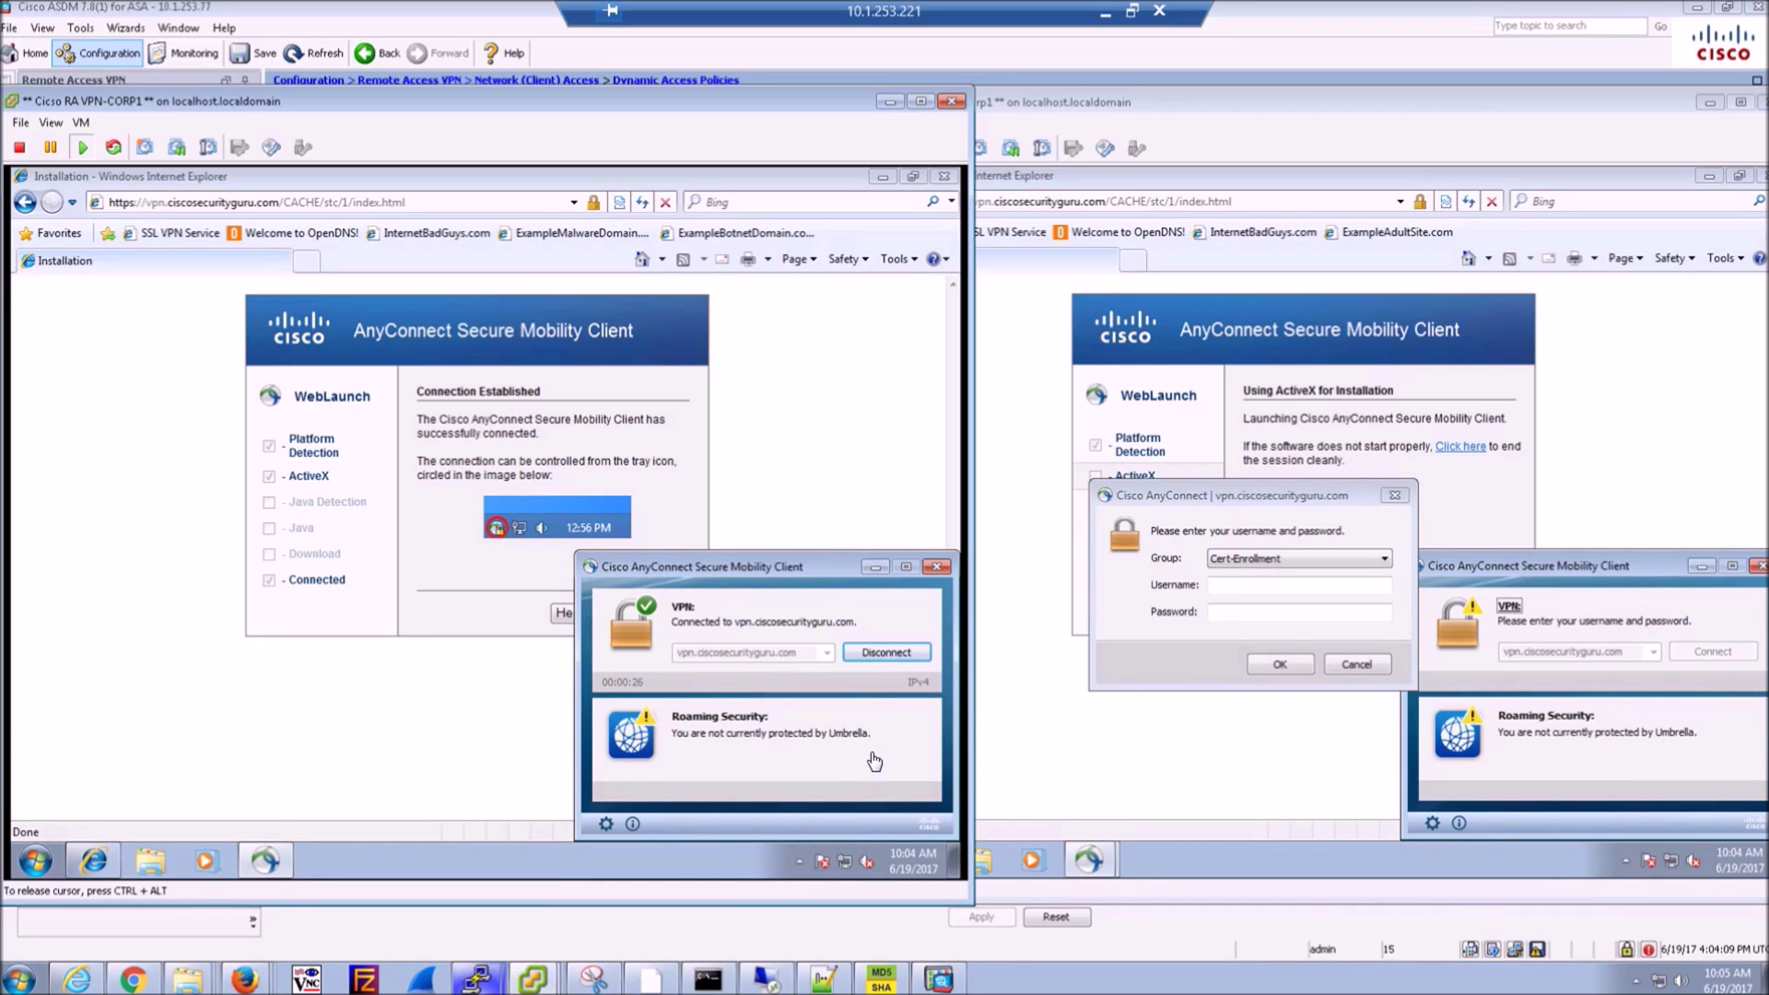
- Enter the username and password in NonCorp1's AnyConnect login and submit it
click(1254, 599)
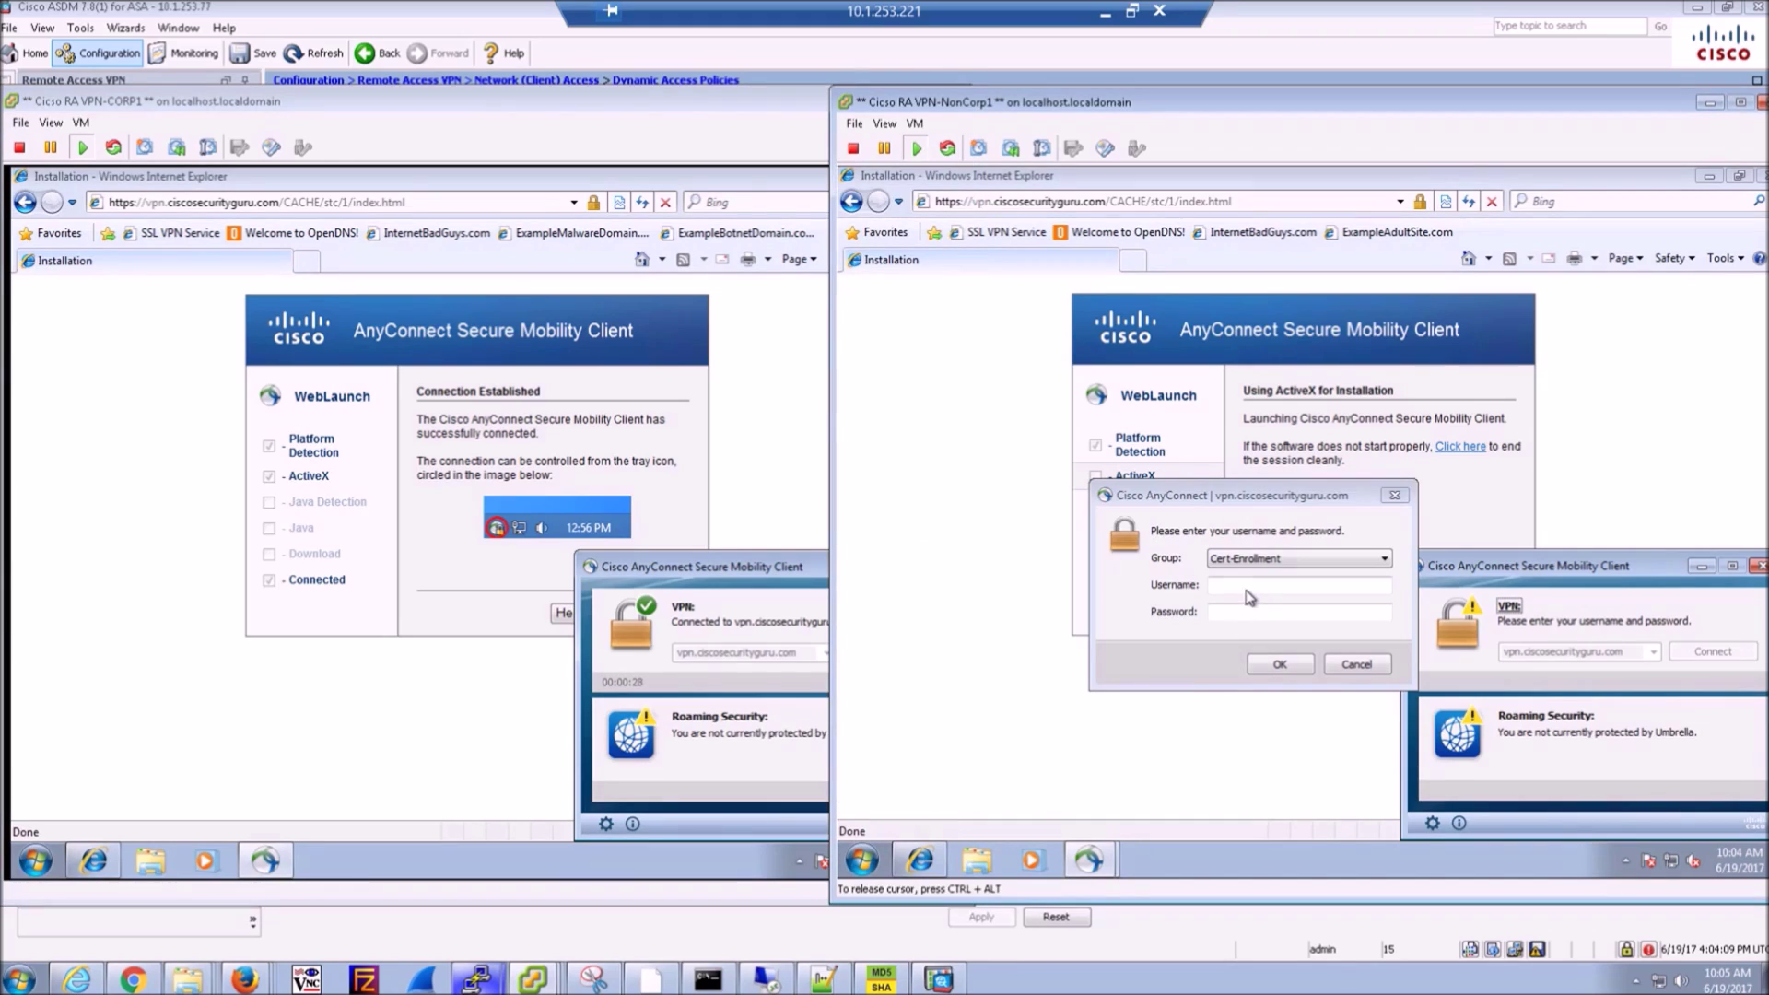
click(1232, 590)
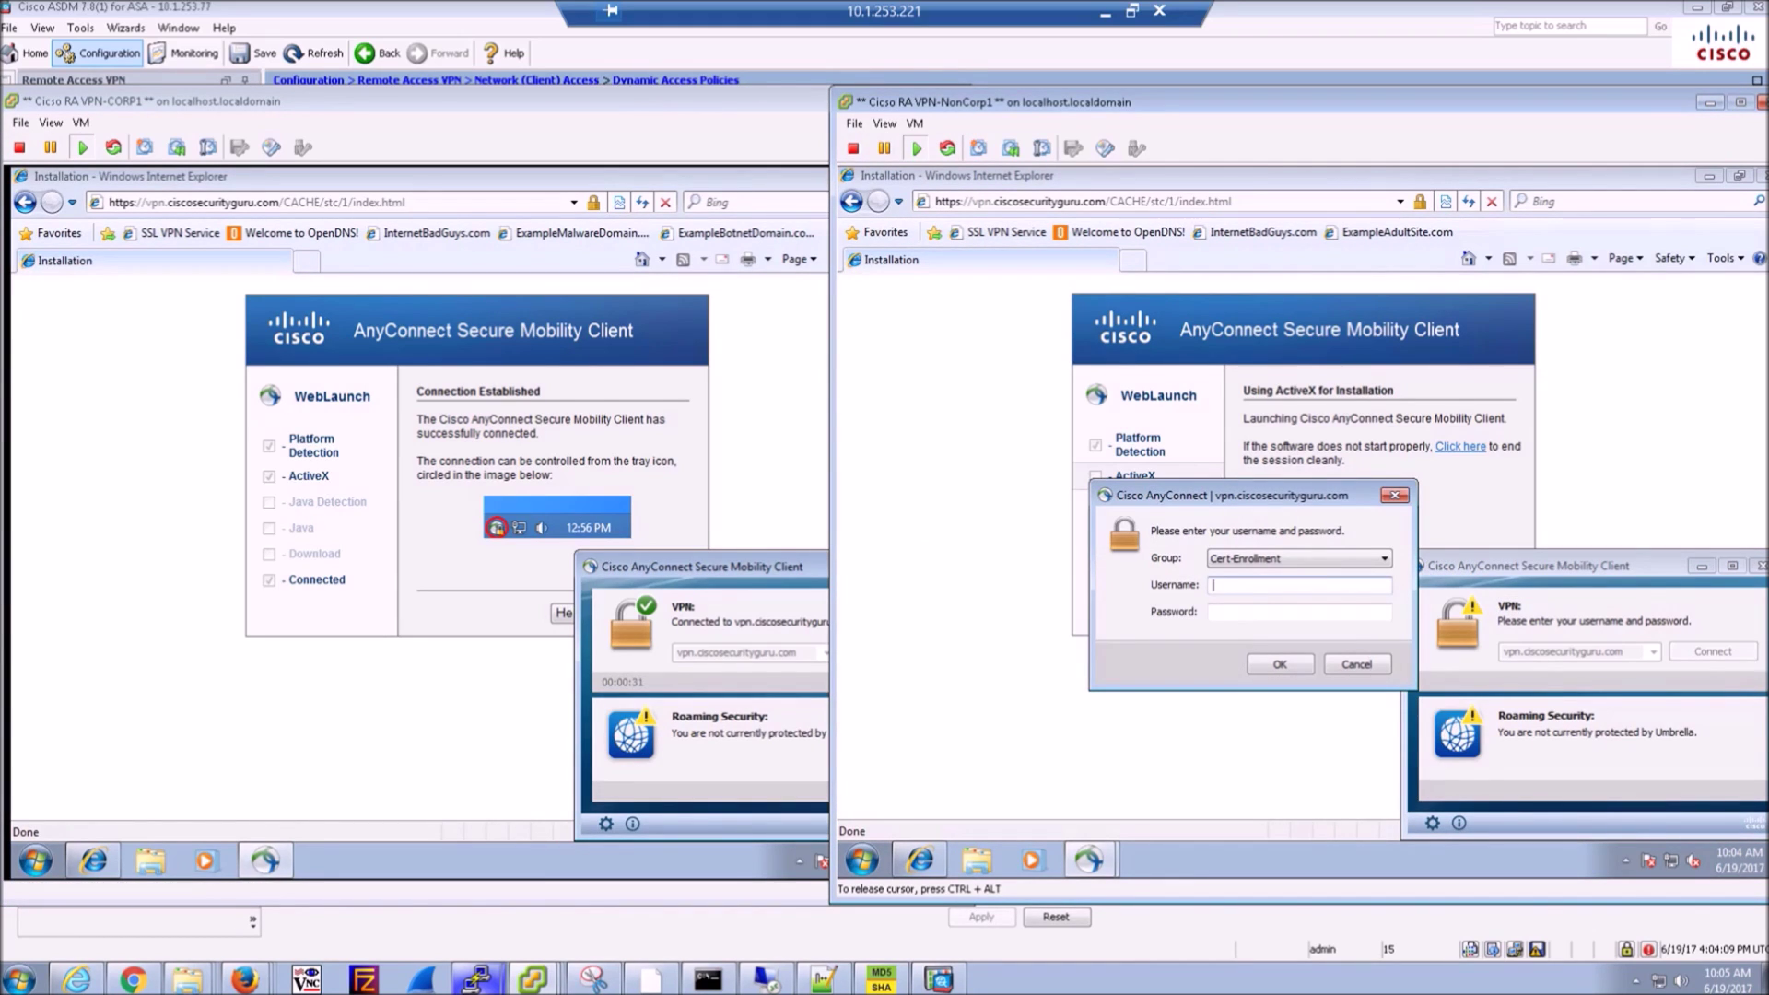
click(1299, 612)
key(Return)
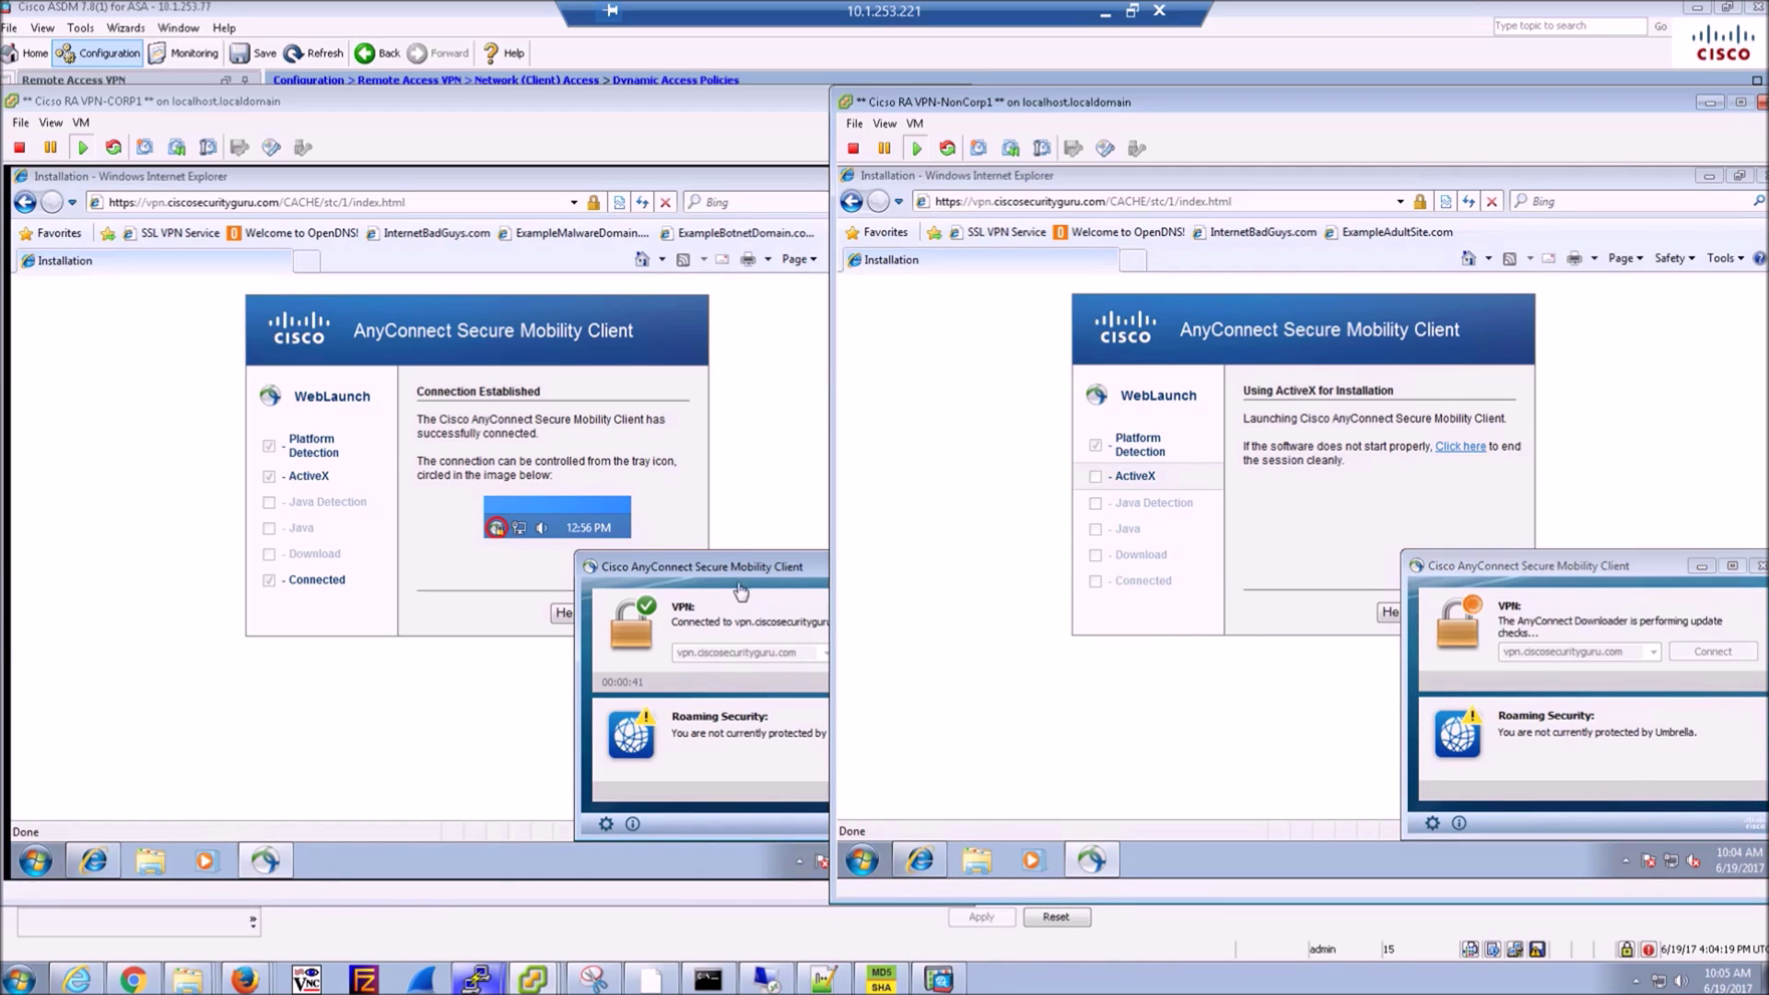
- Minimize CORP1's AnyConnect window and open the SSL VPN Service bookmark
click(777, 566)
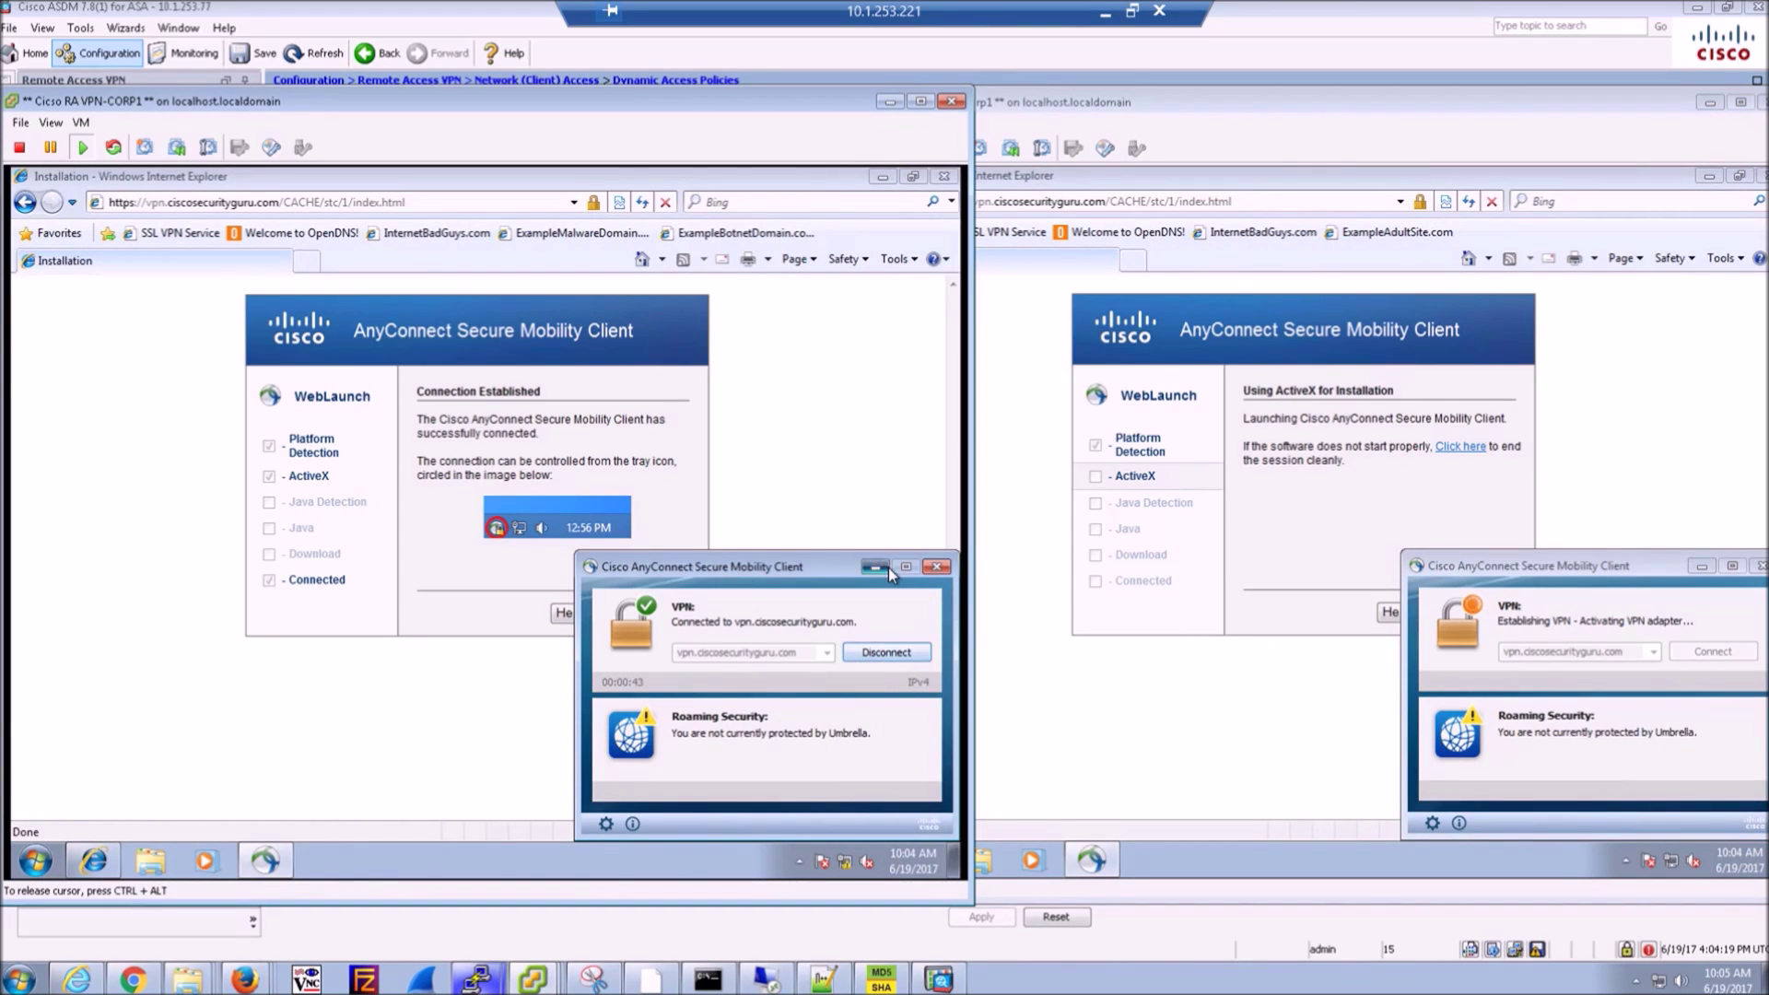
click(888, 568)
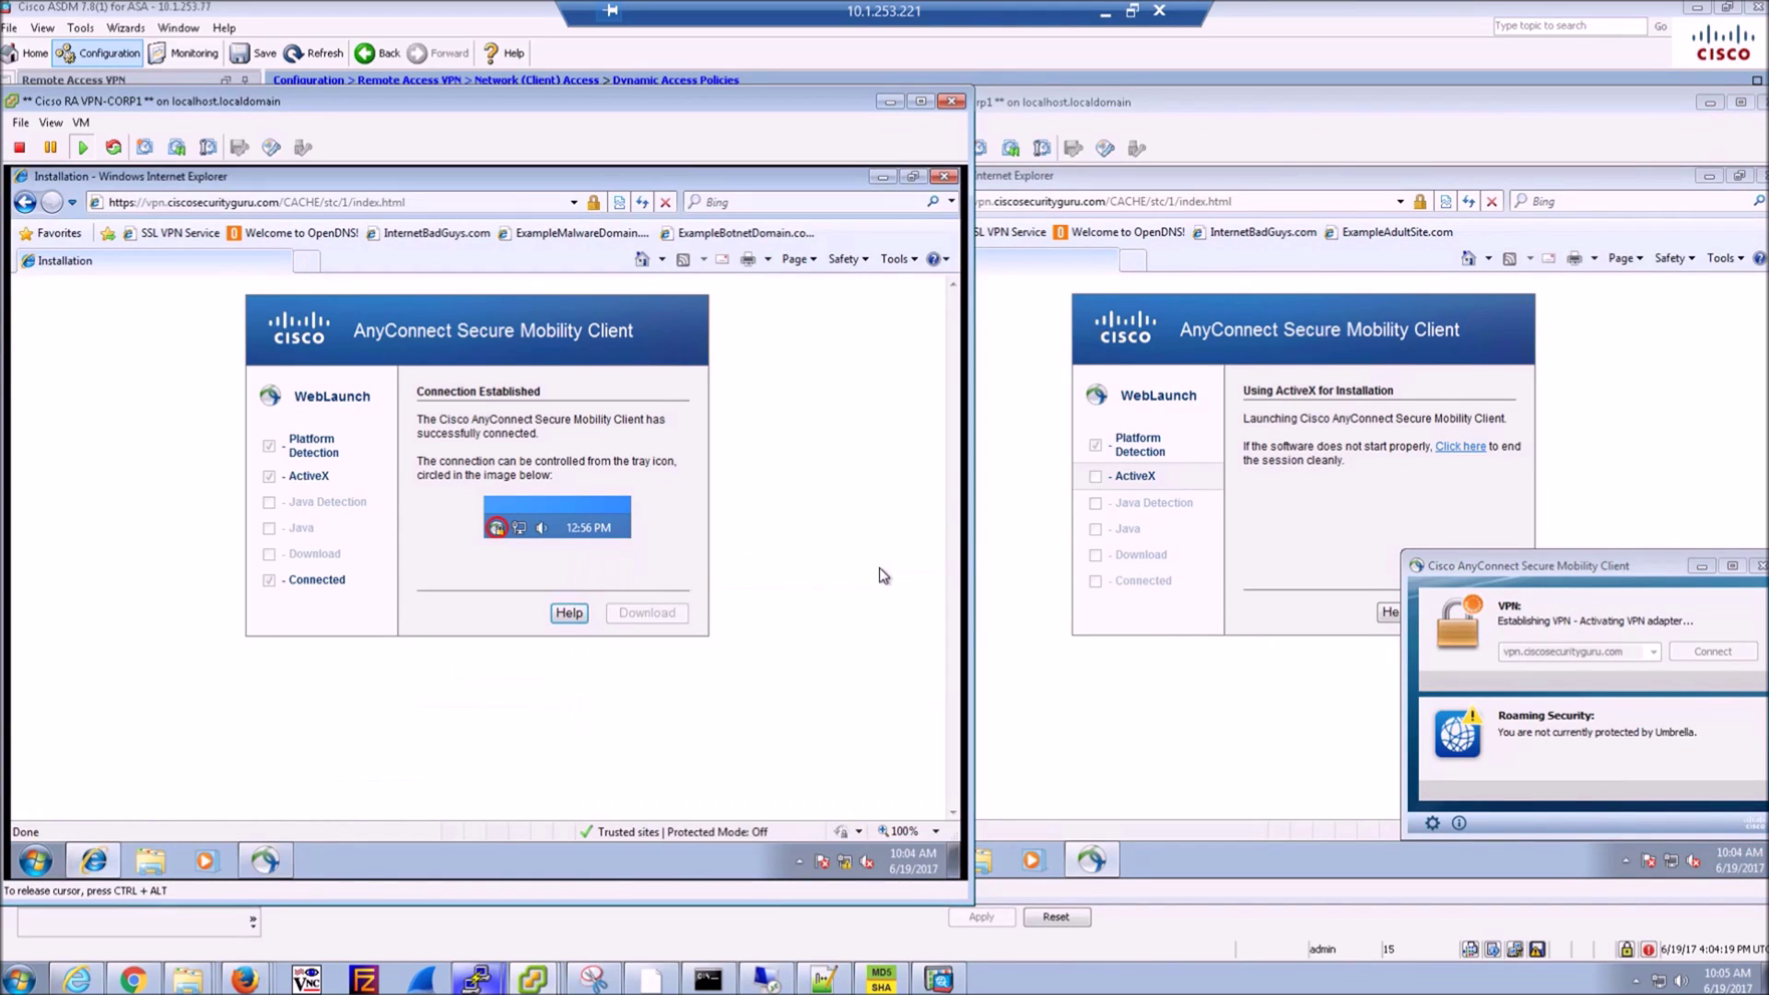
click(163, 235)
click(247, 204)
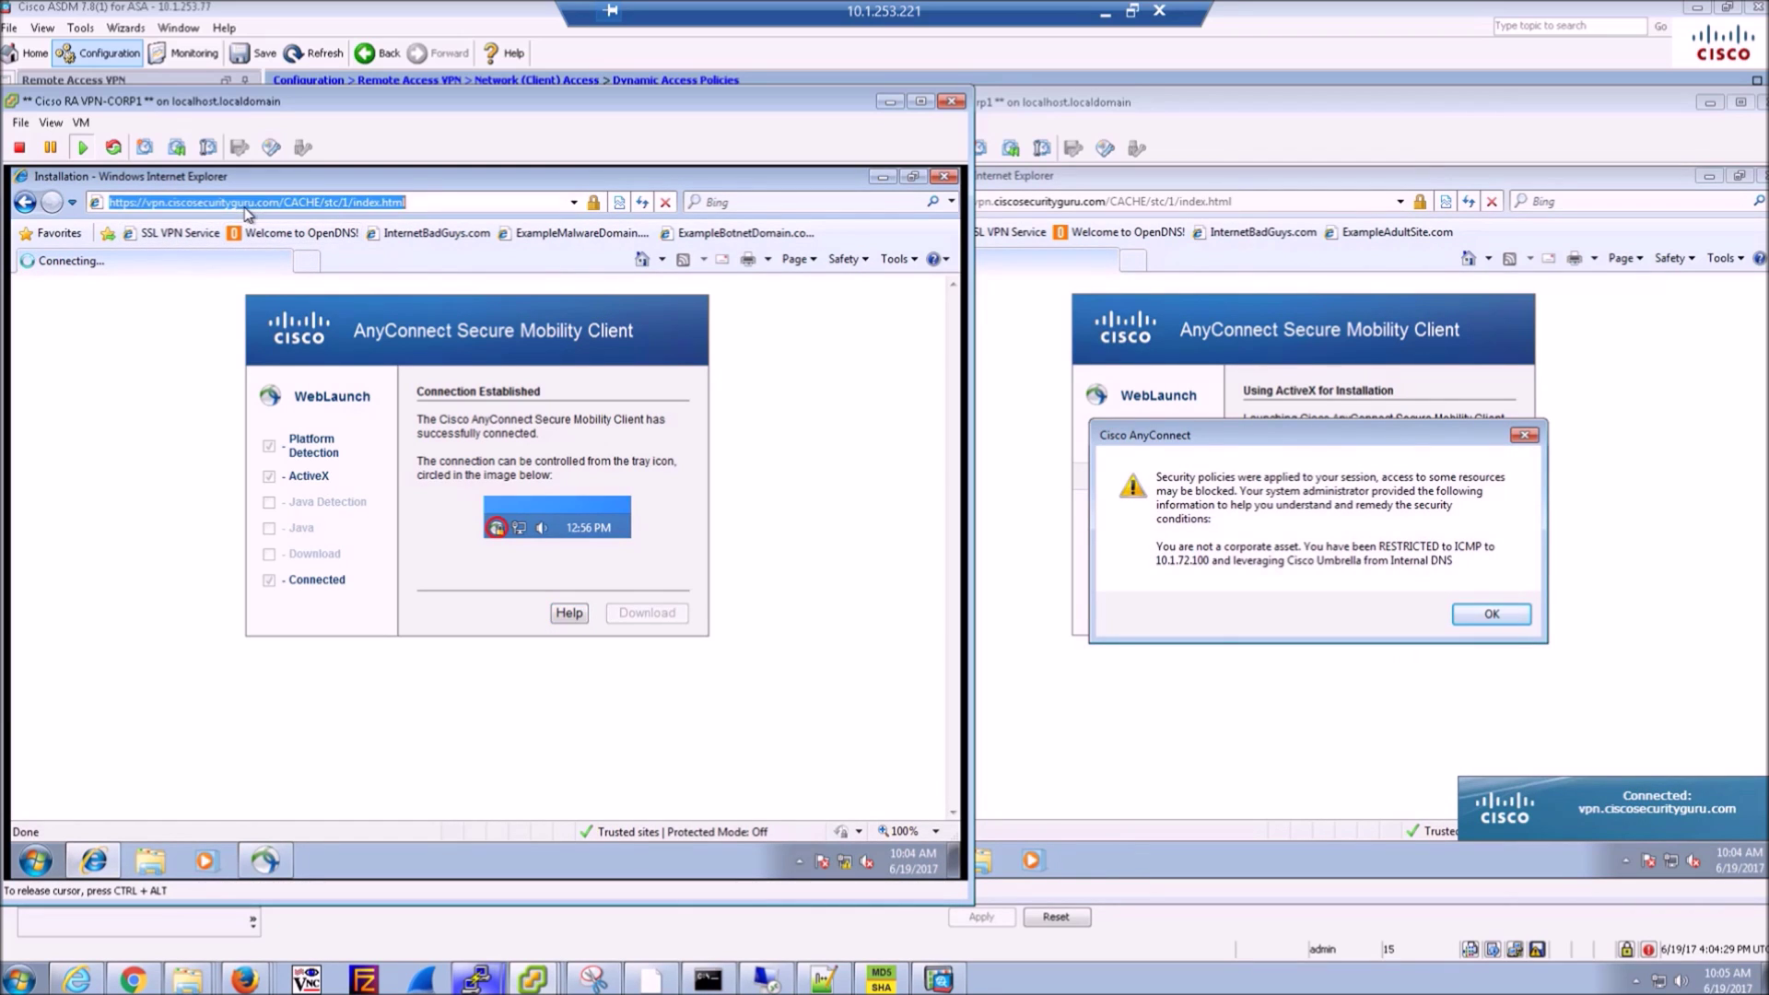
text(h)
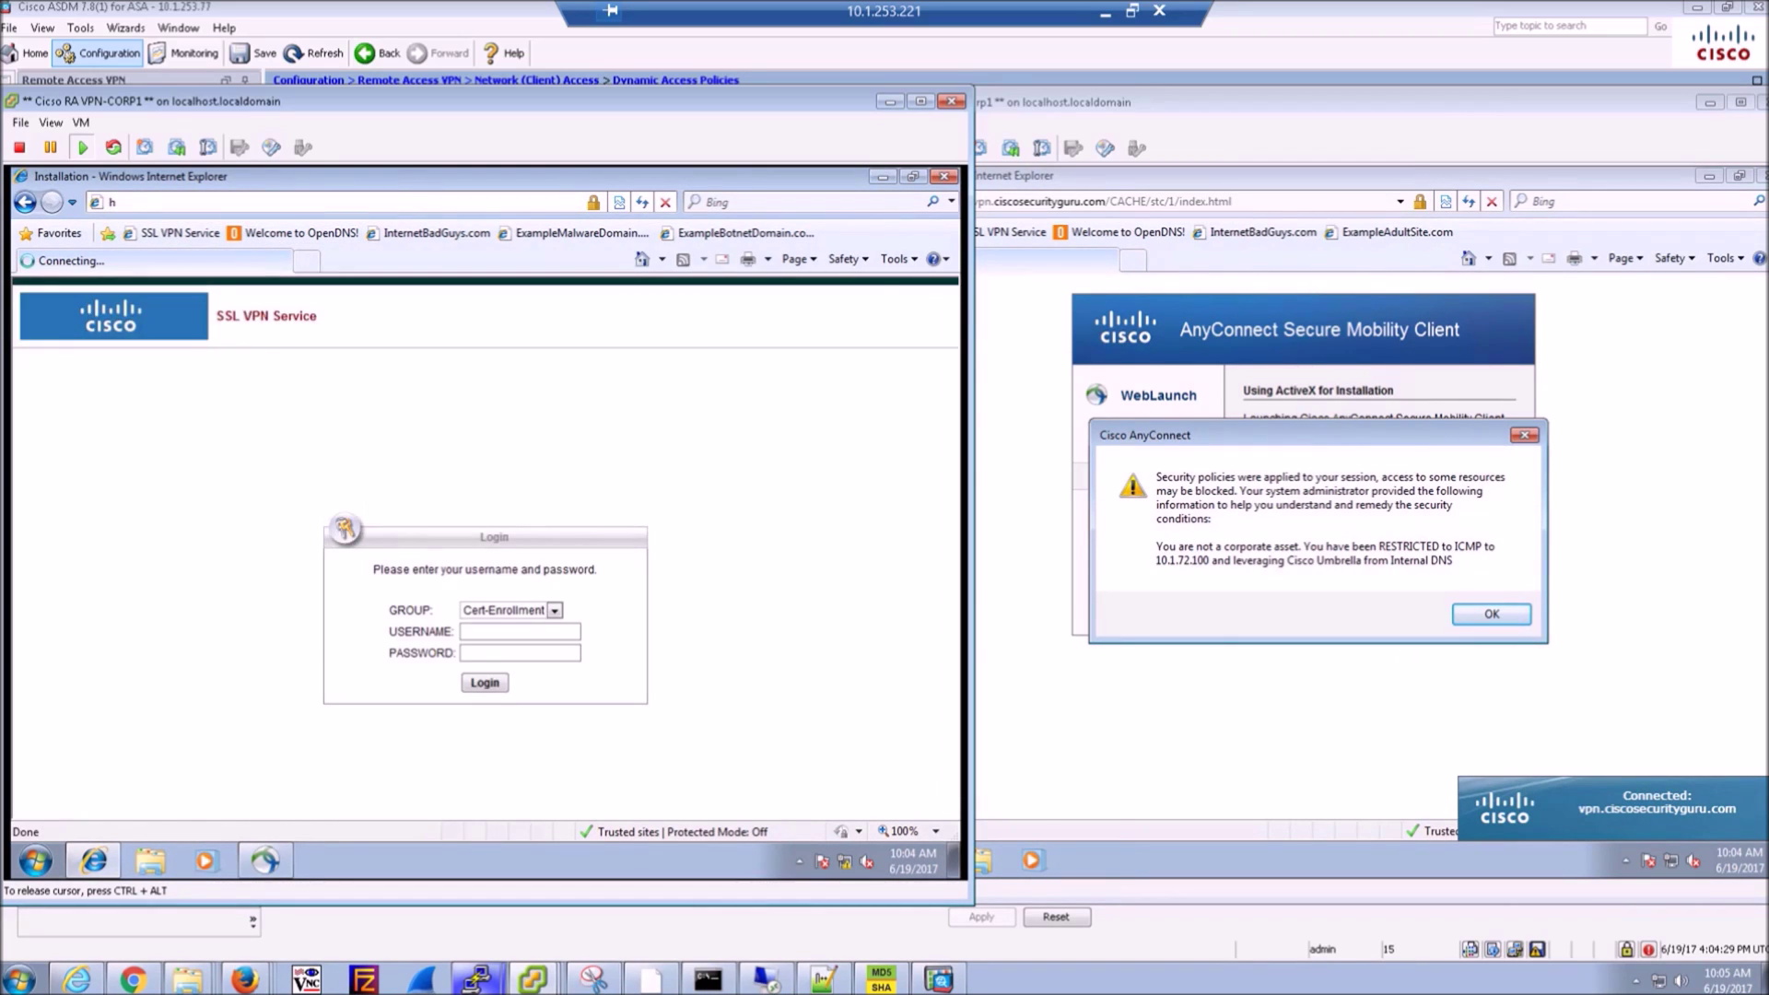
text(ttp://10)
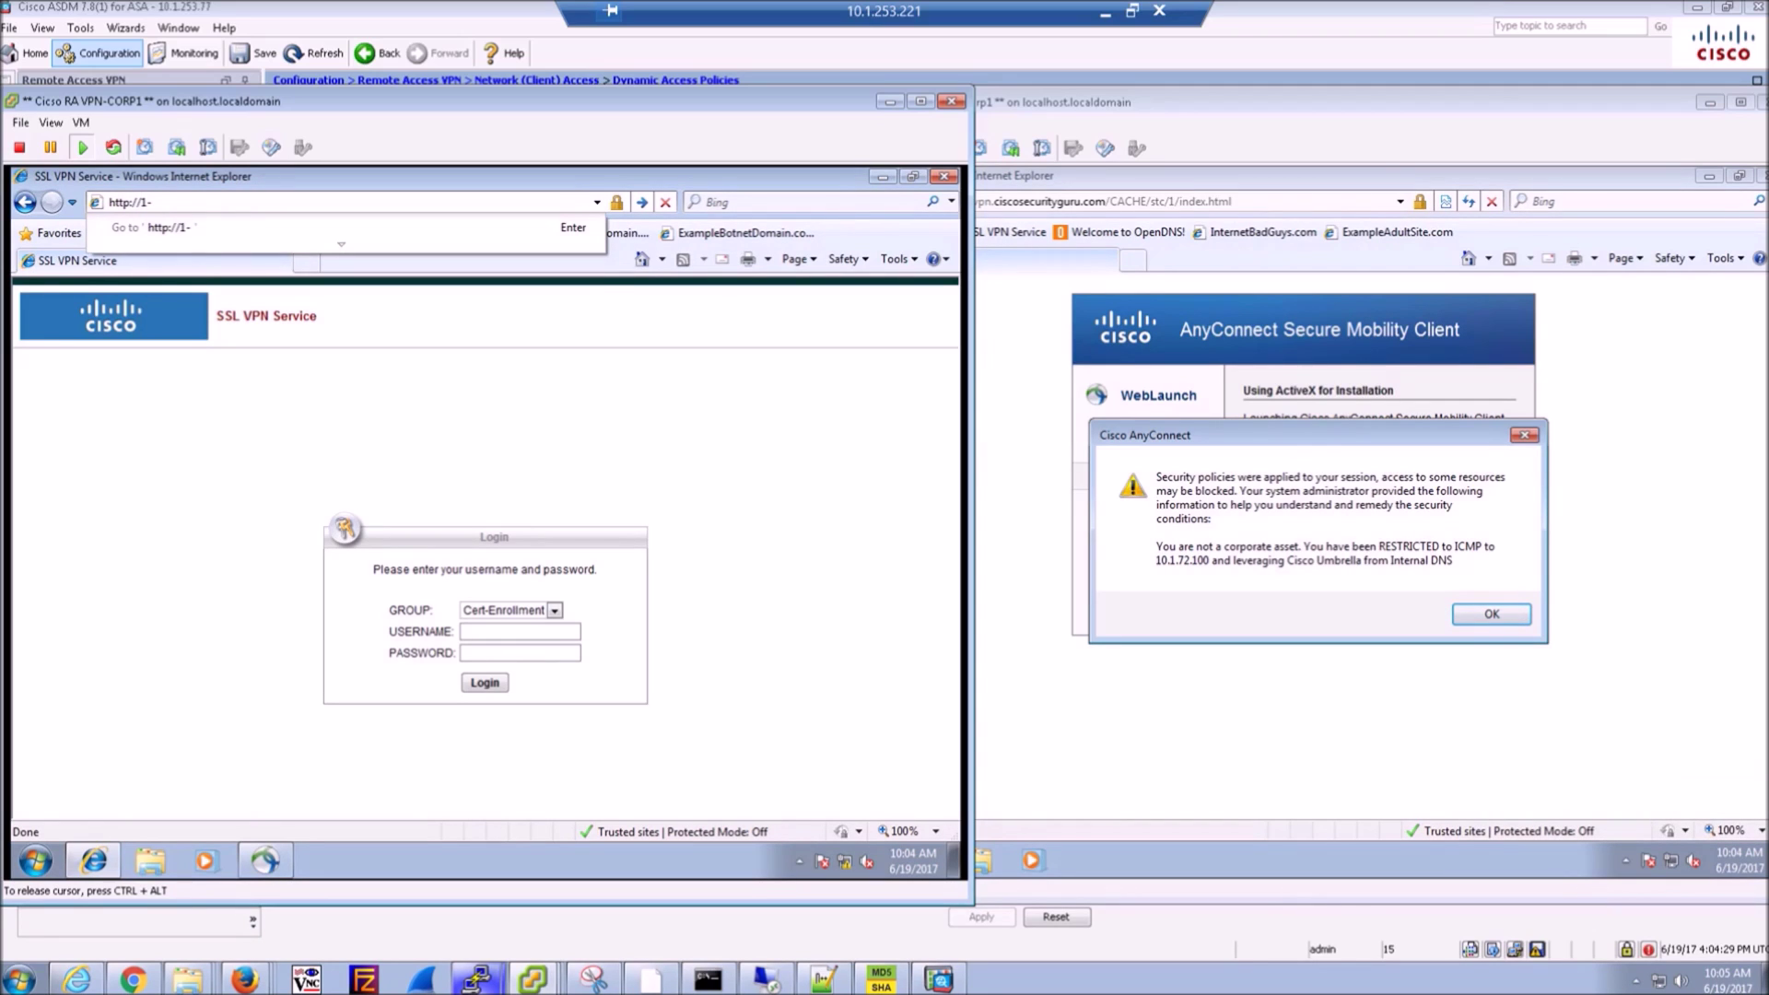
text(.1.72.100/)
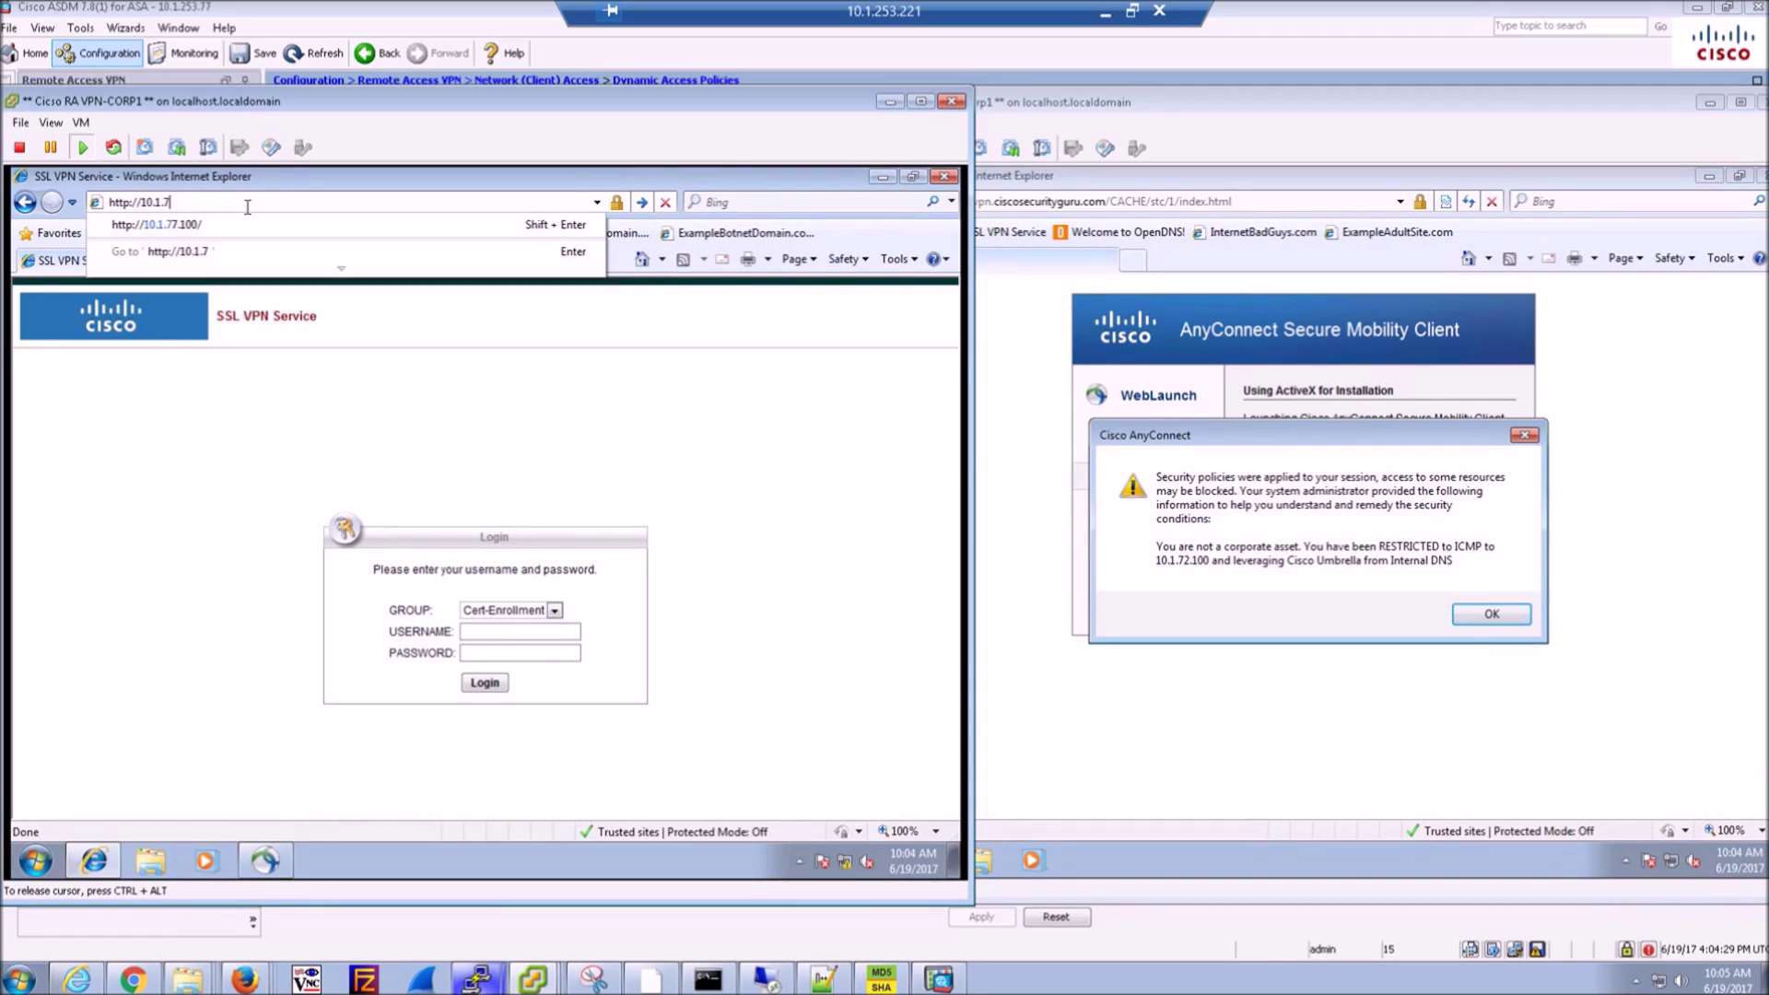
key(Return)
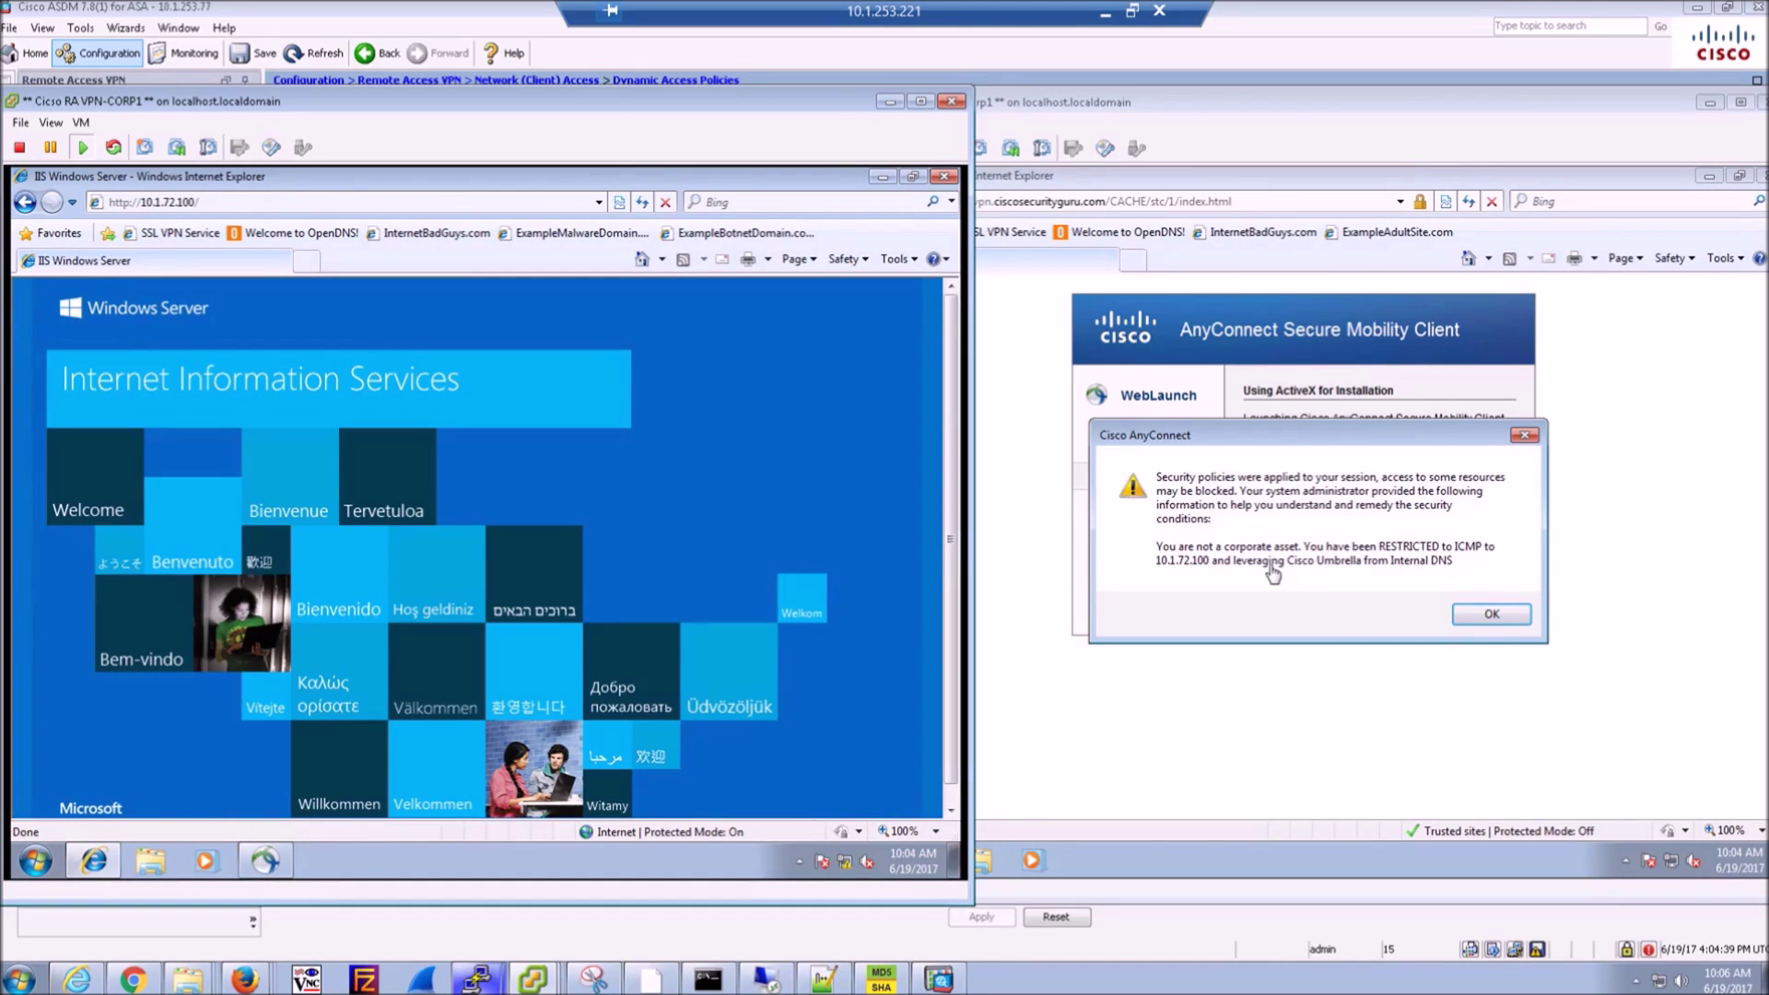
- Acknowledge NonCorp1's restricted-access policy message and check its AnyConnect connection from the tray
click(1492, 614)
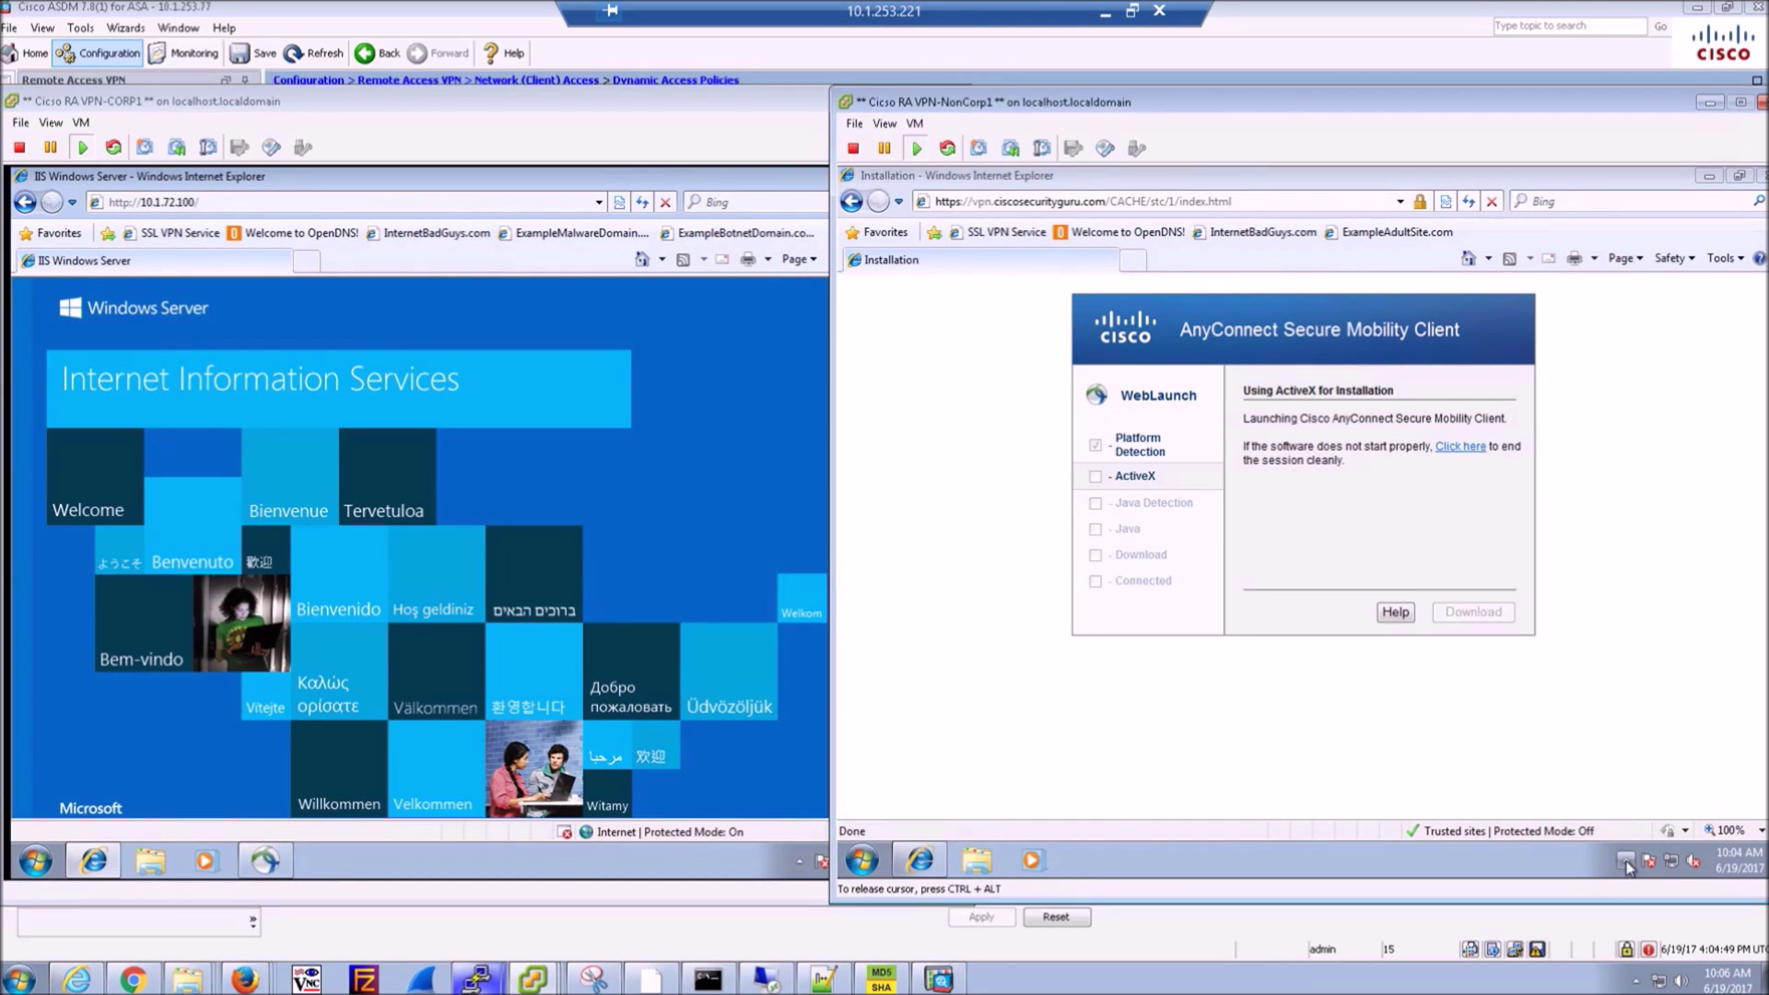
click(1626, 860)
click(1655, 781)
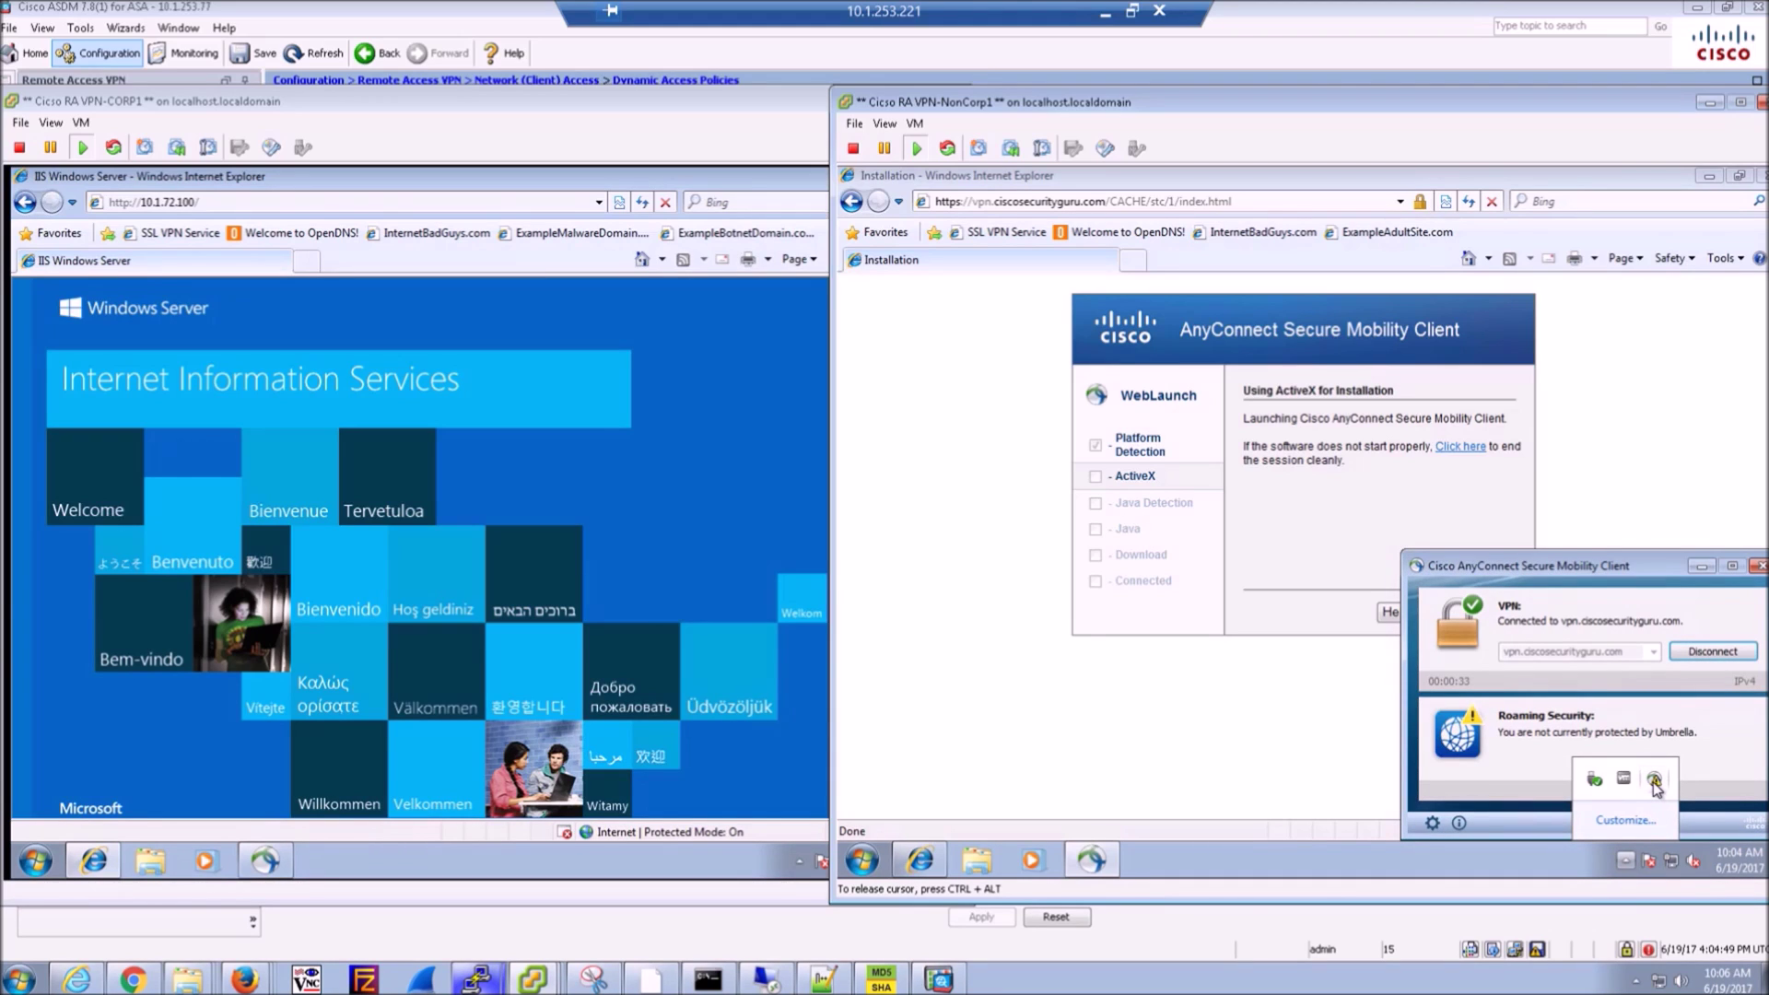
click(1315, 748)
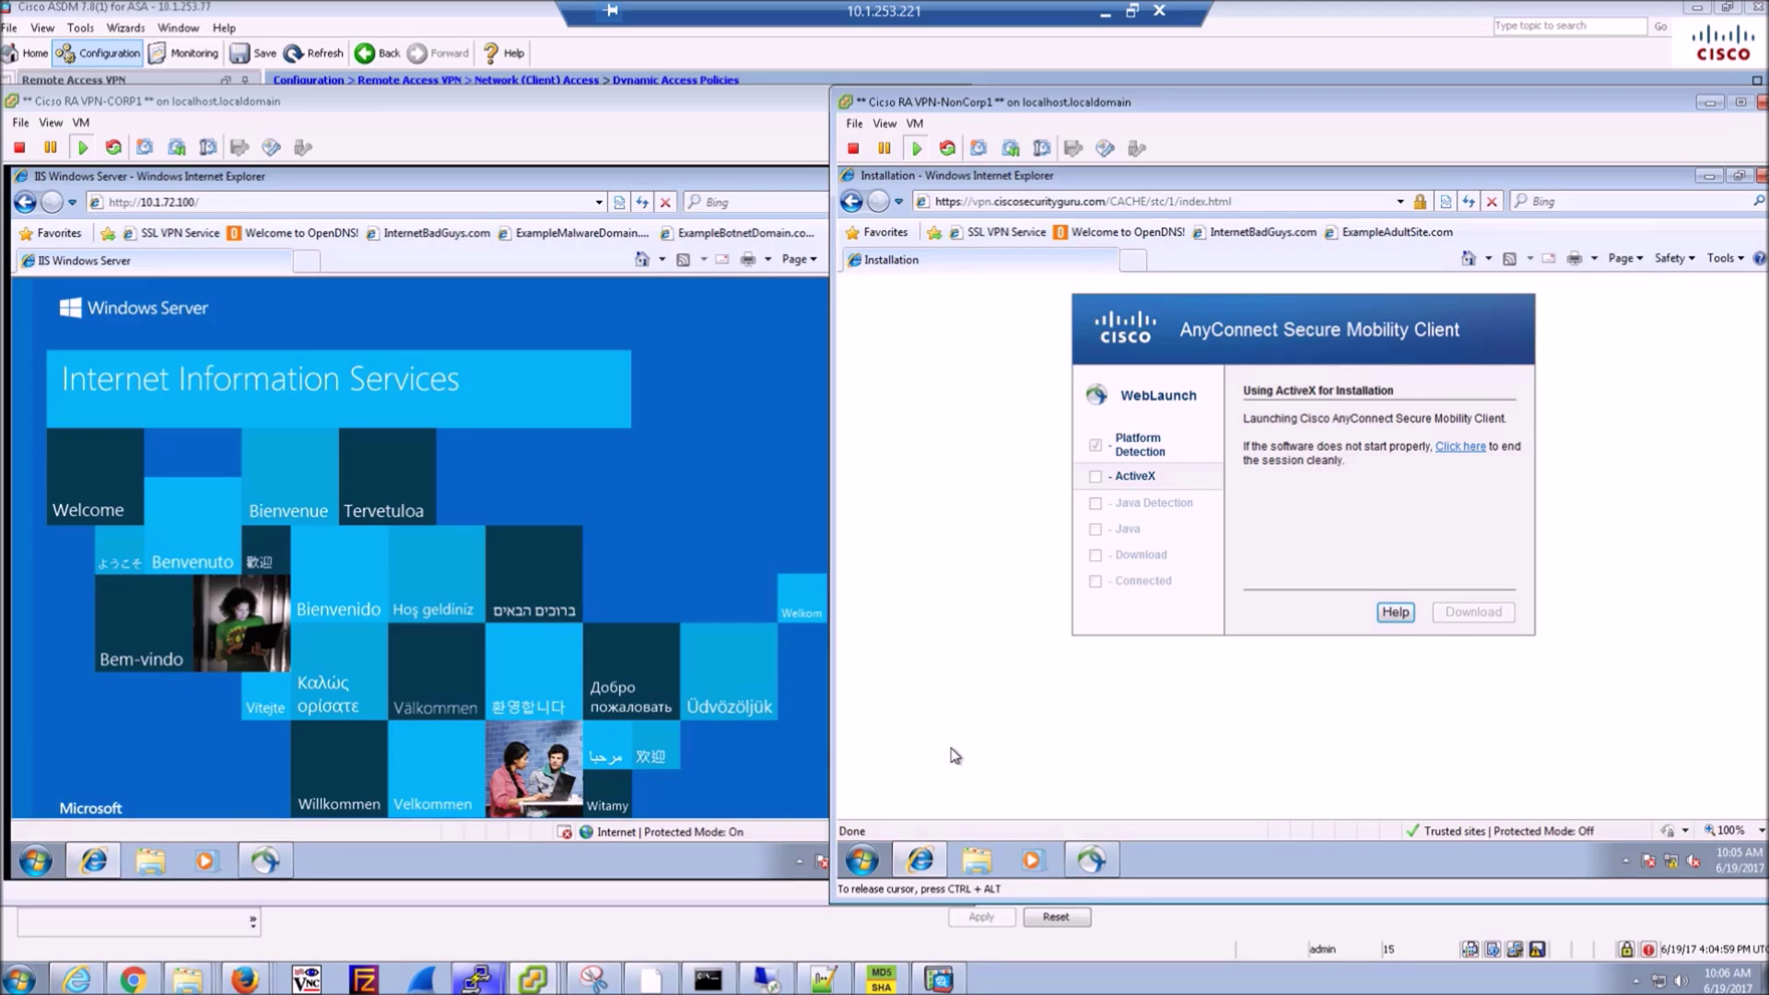
click(1019, 205)
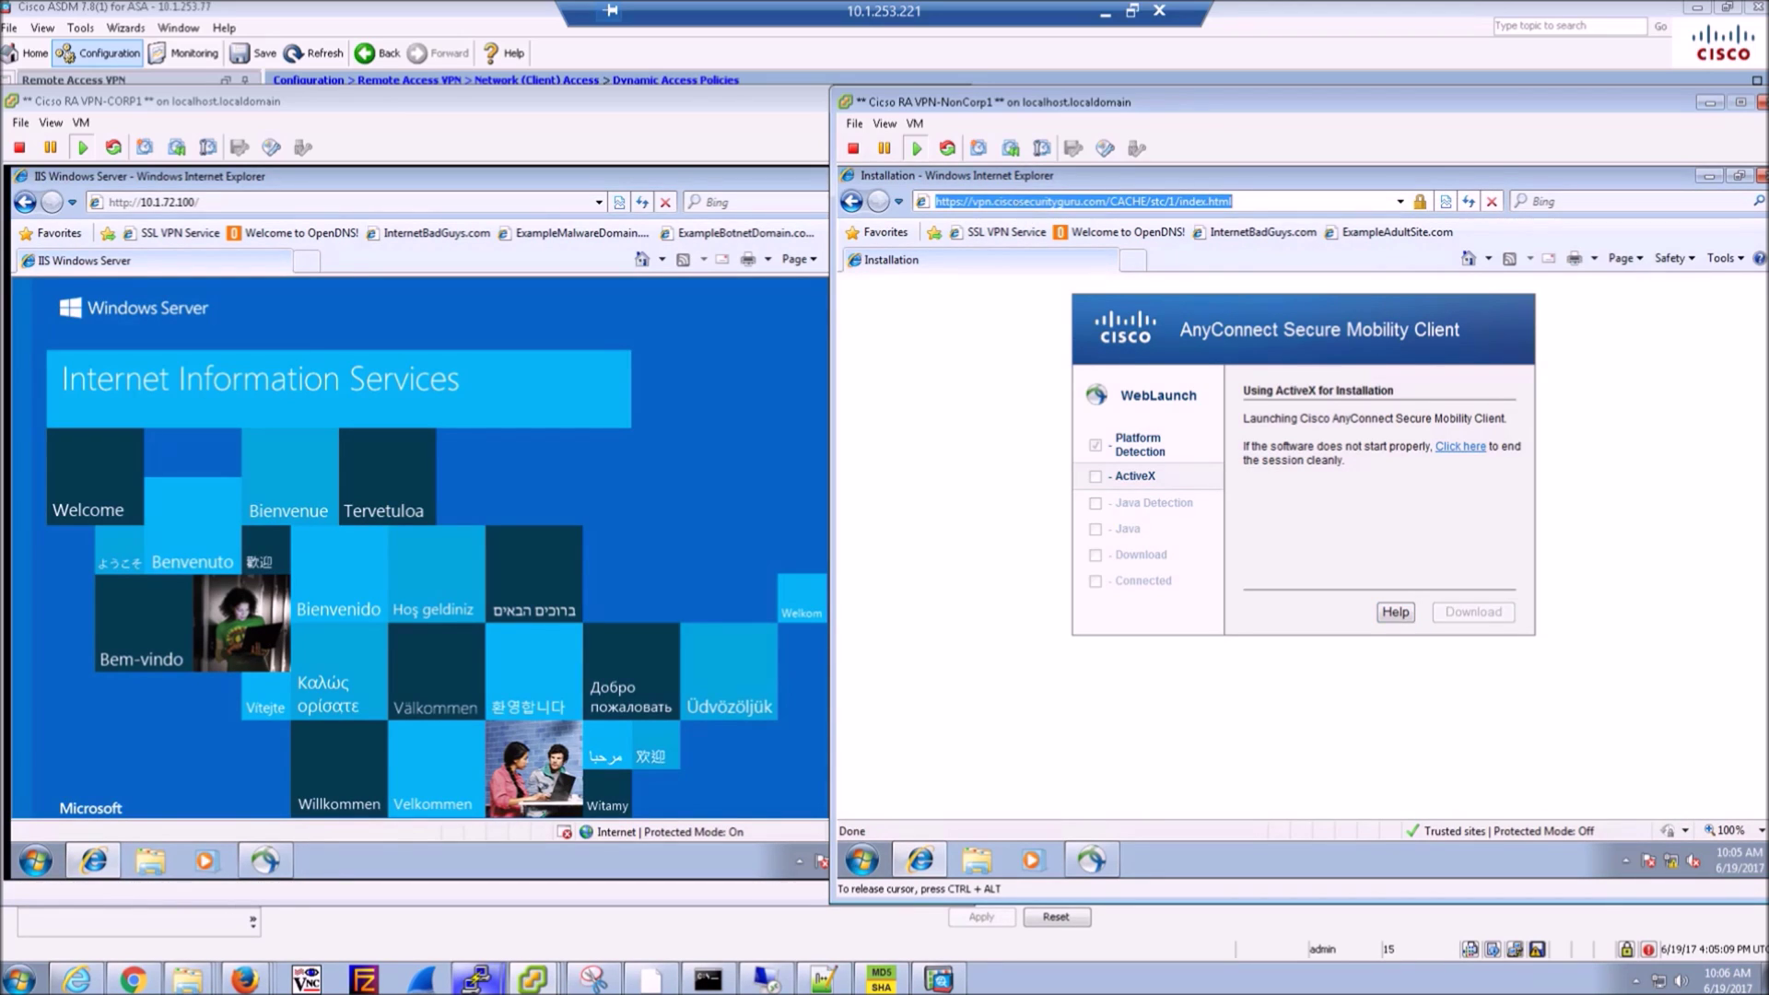
text(http://10.)
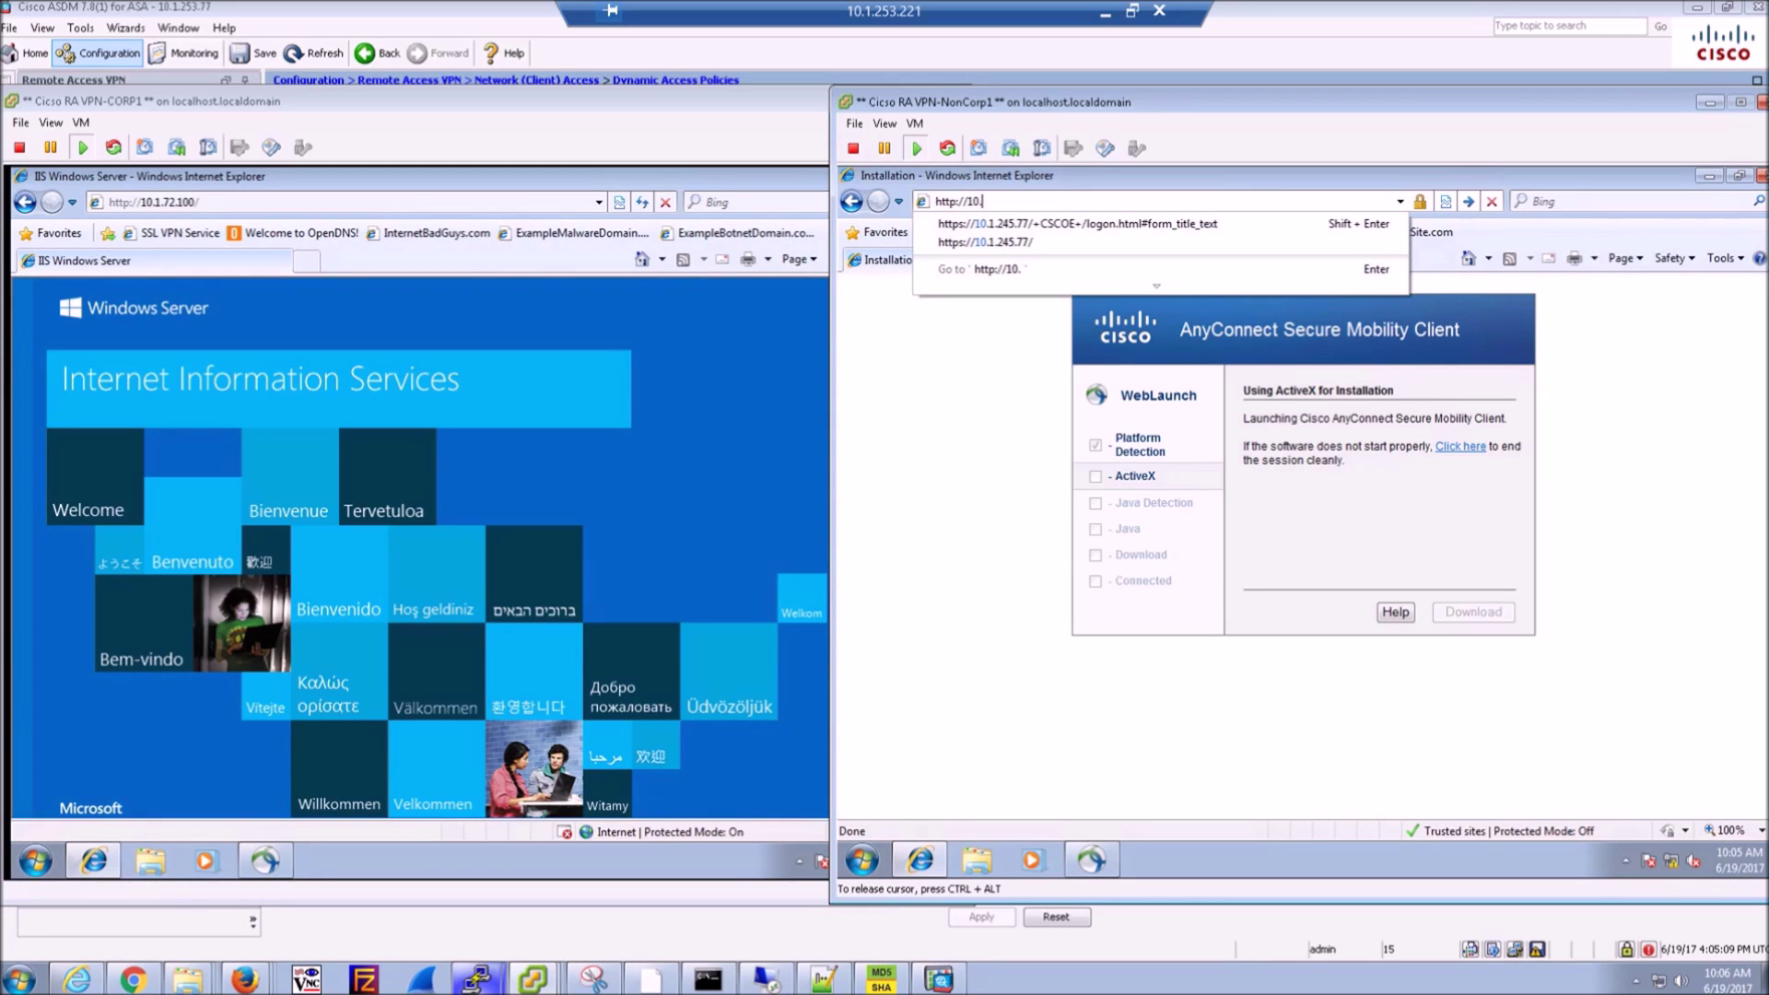
text(2)
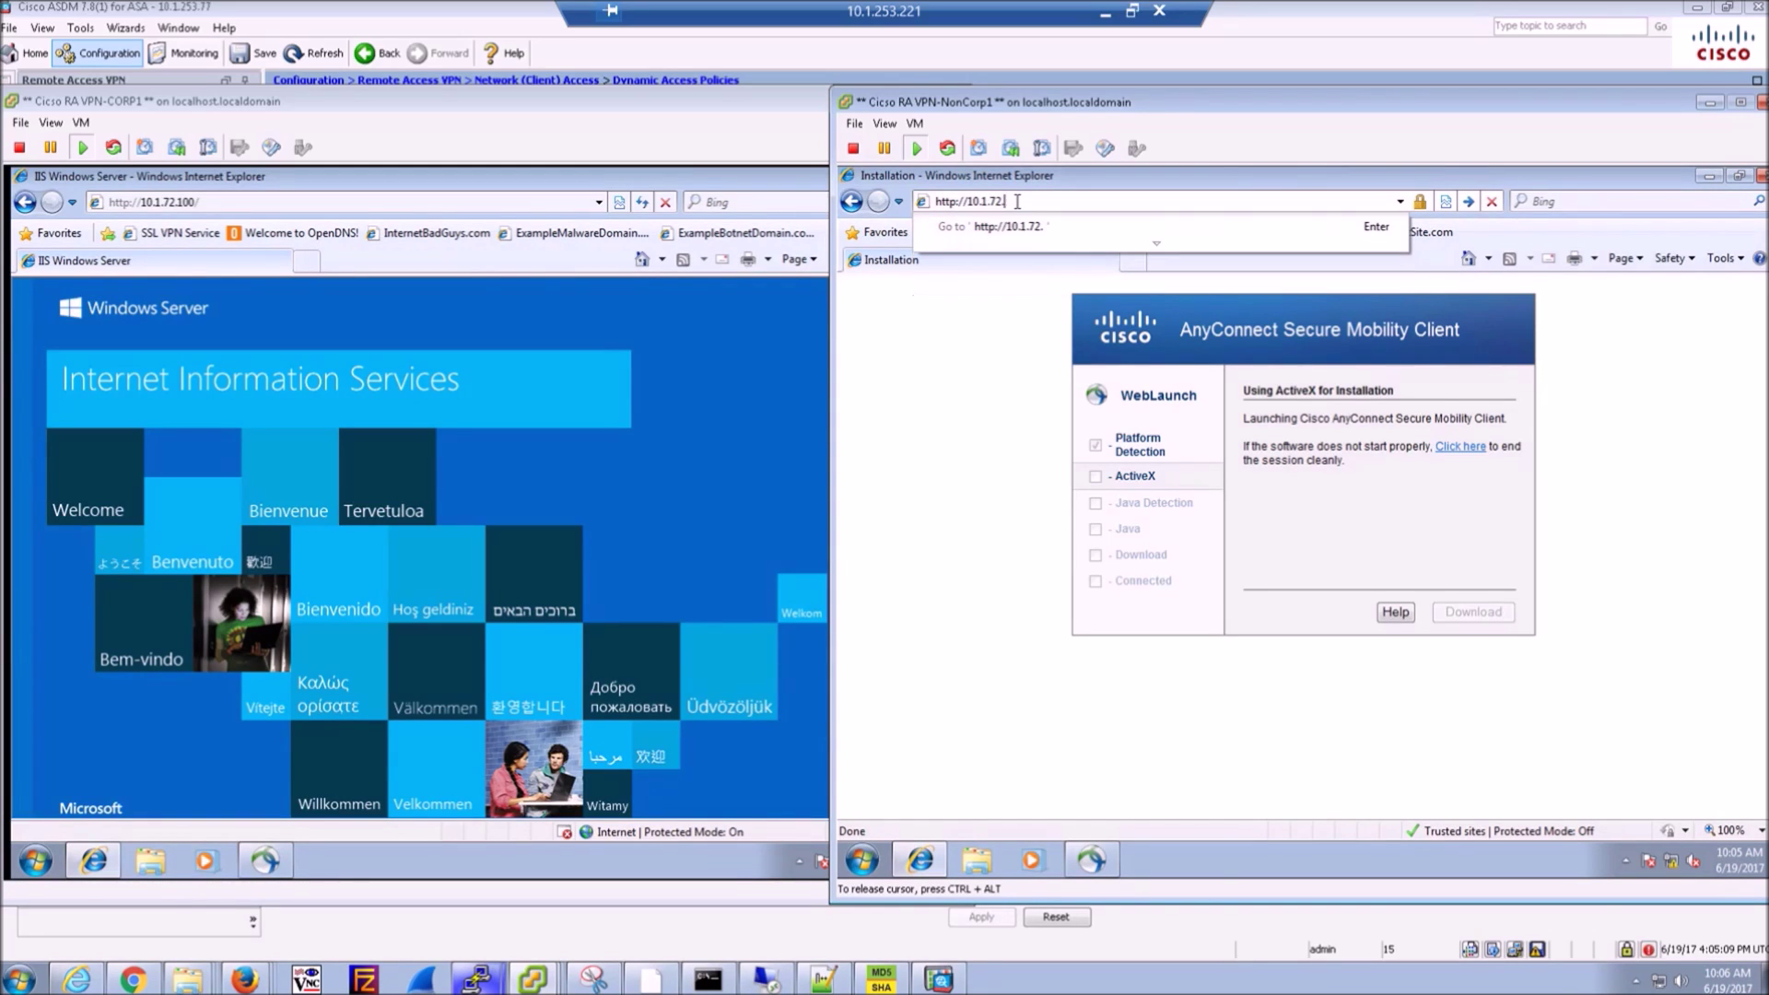
text(.100)
key(Return)
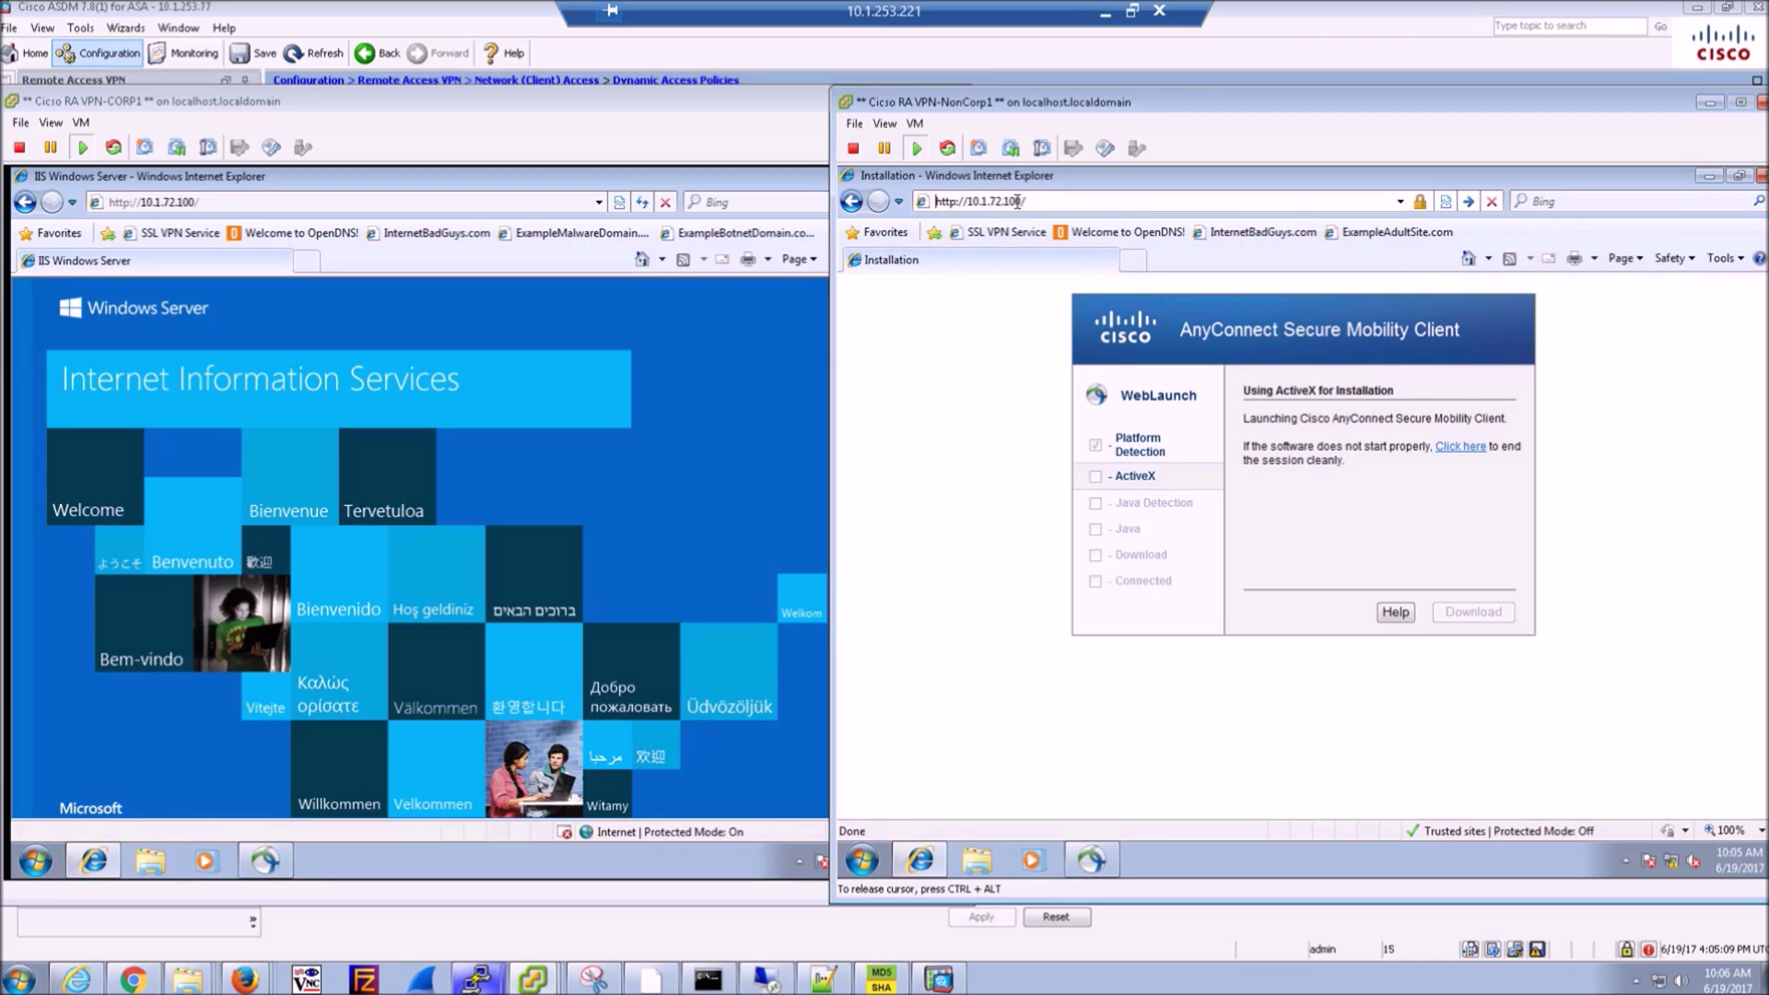
- Open a command prompt with cmd and ping 10.1.72.100
click(864, 861)
click(901, 817)
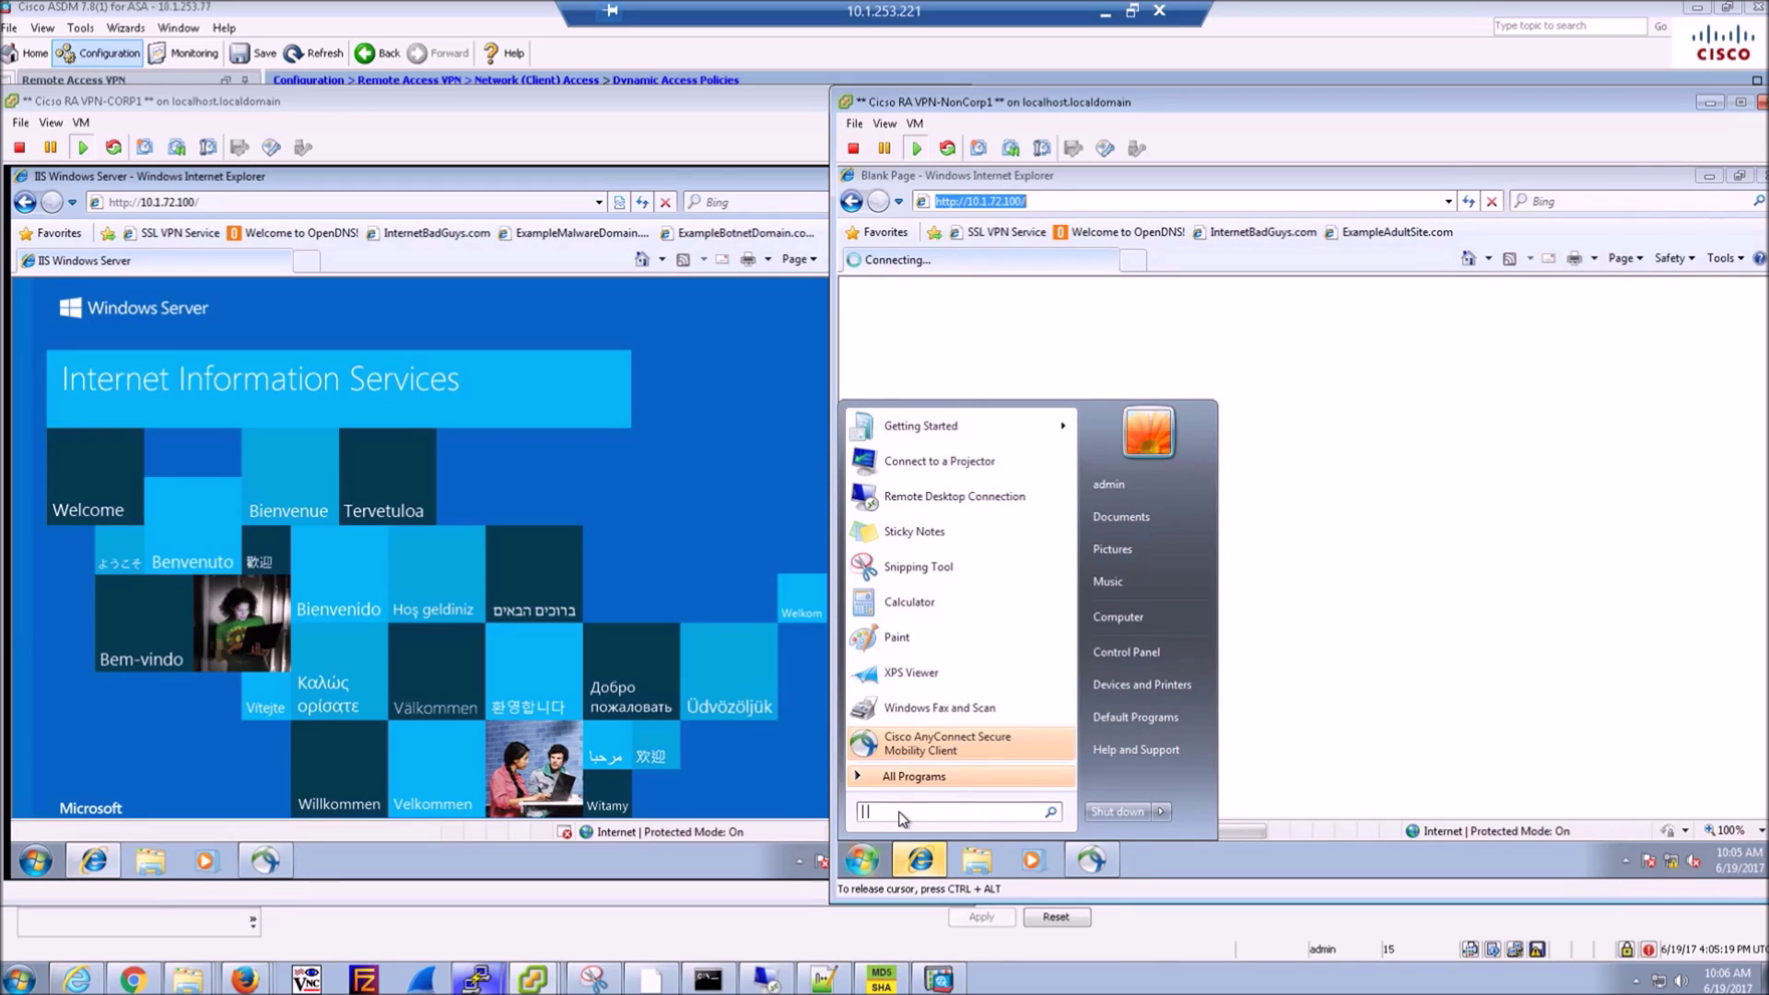
text(cmd)
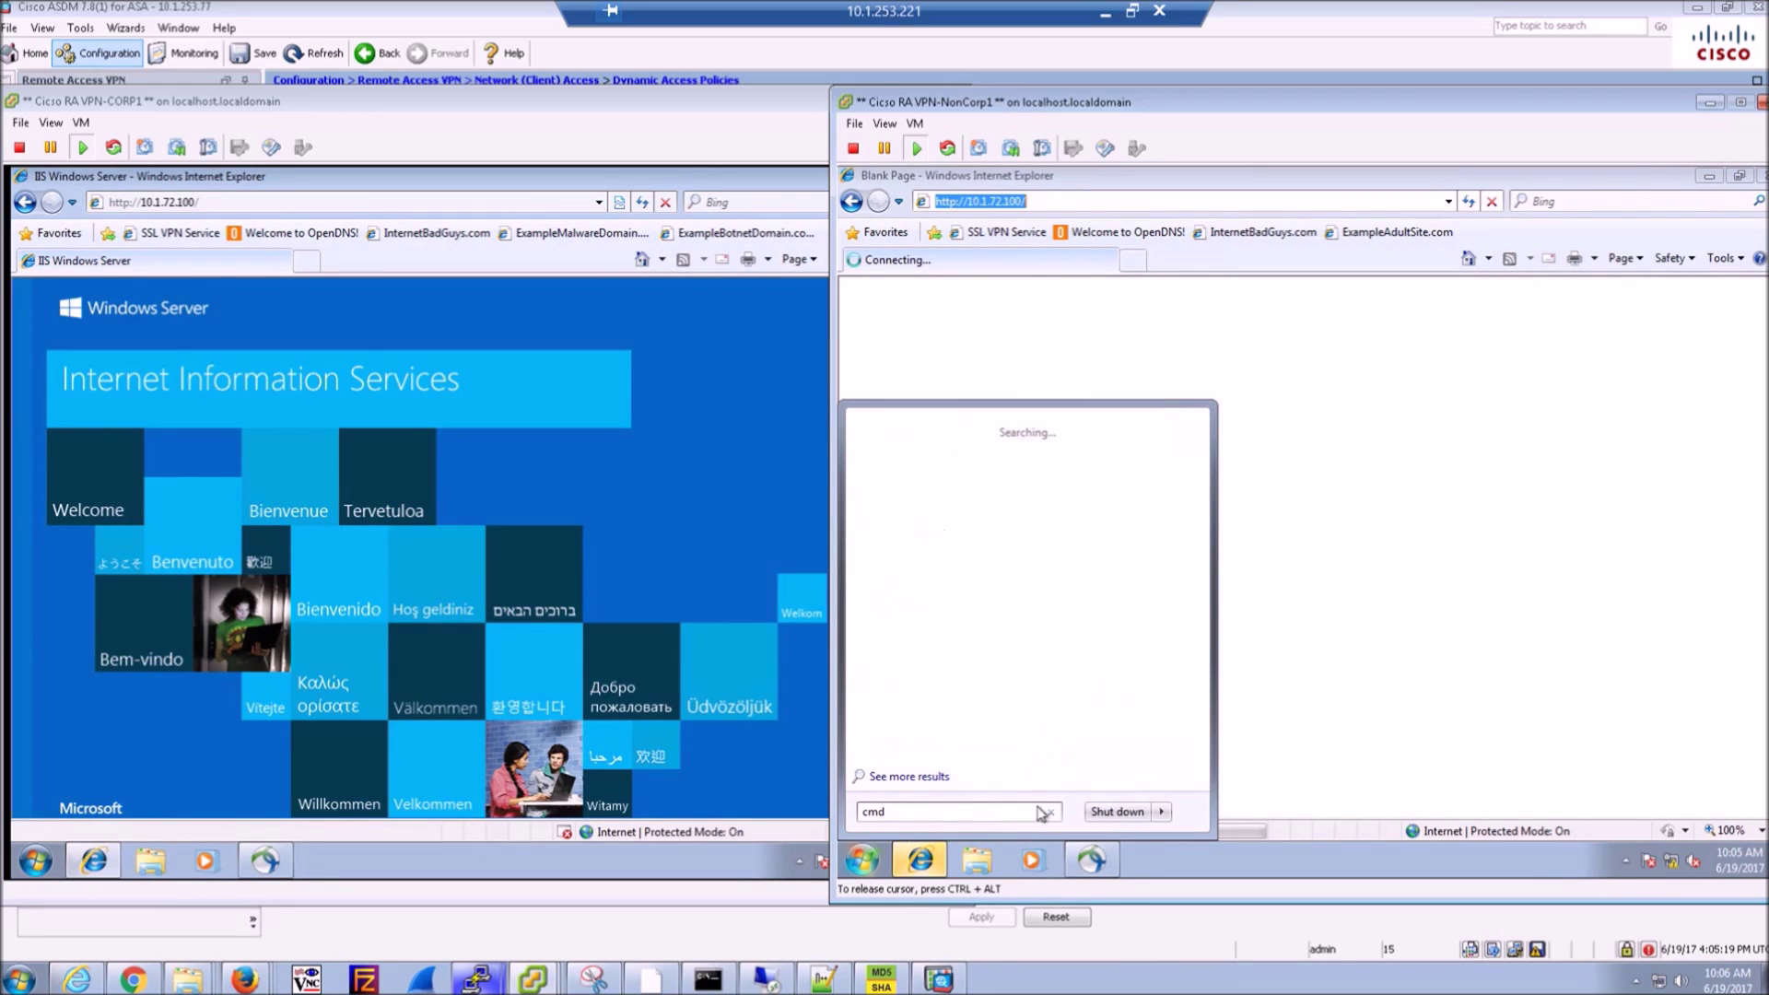
key(Return)
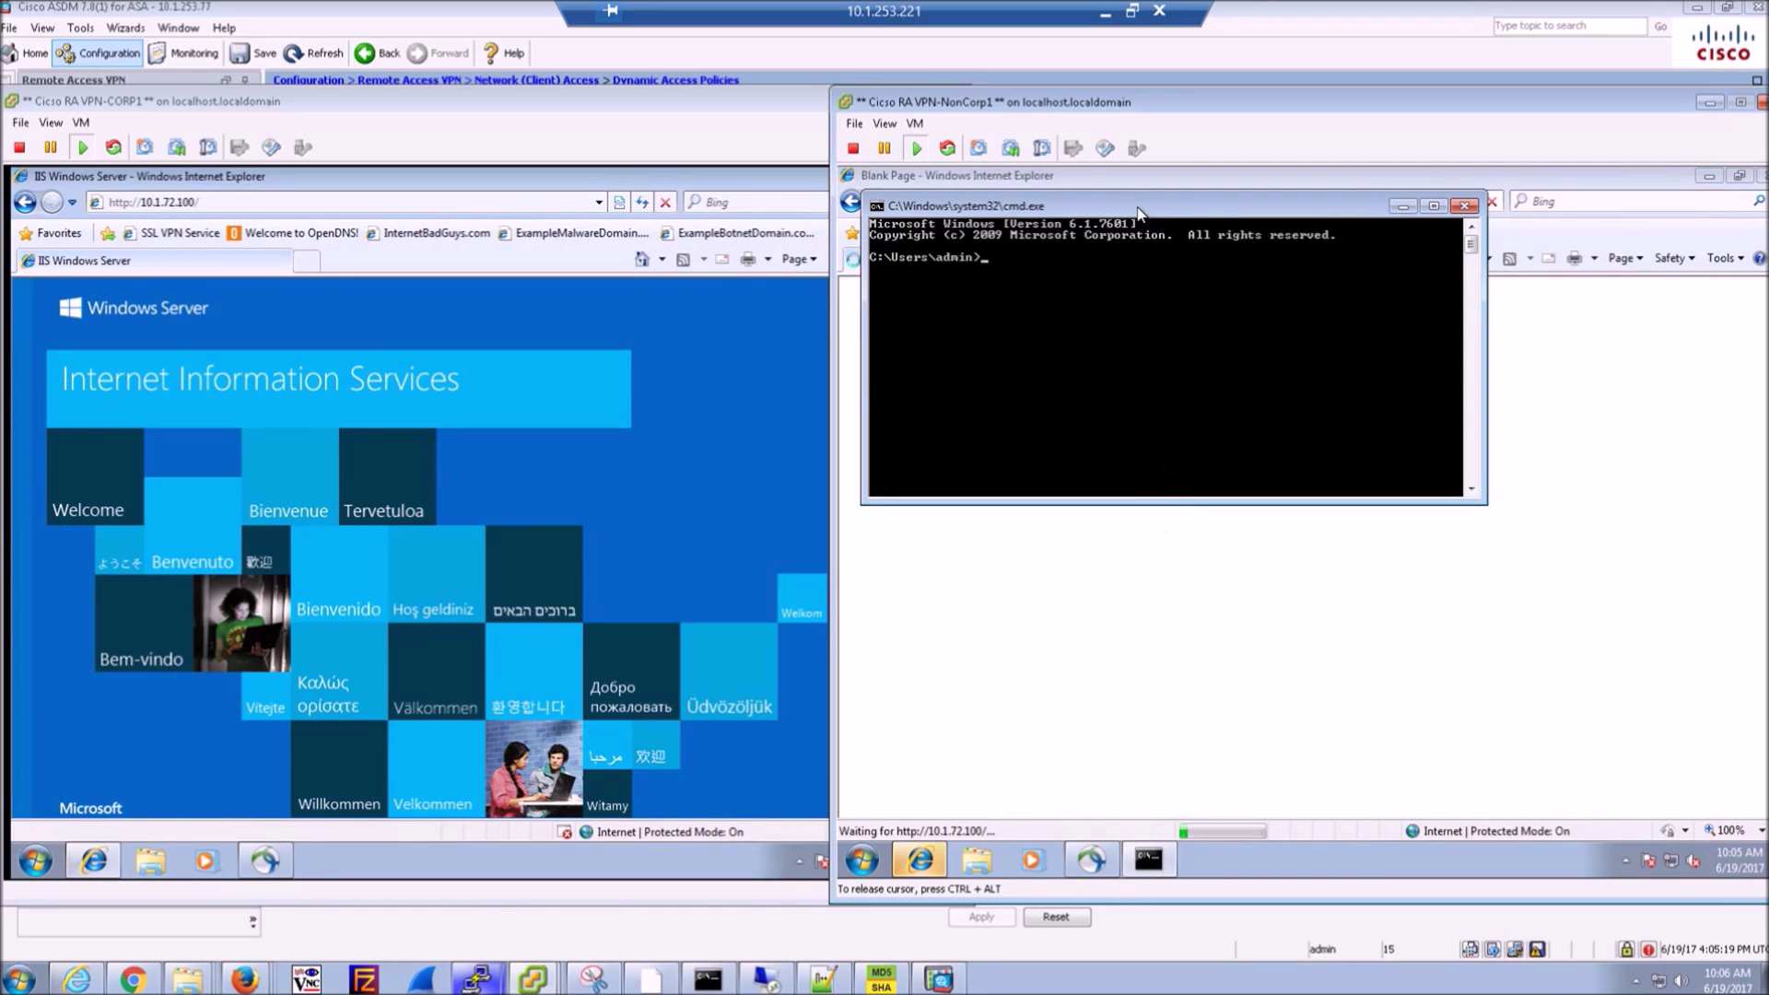
drag(1140, 213, 1190, 334)
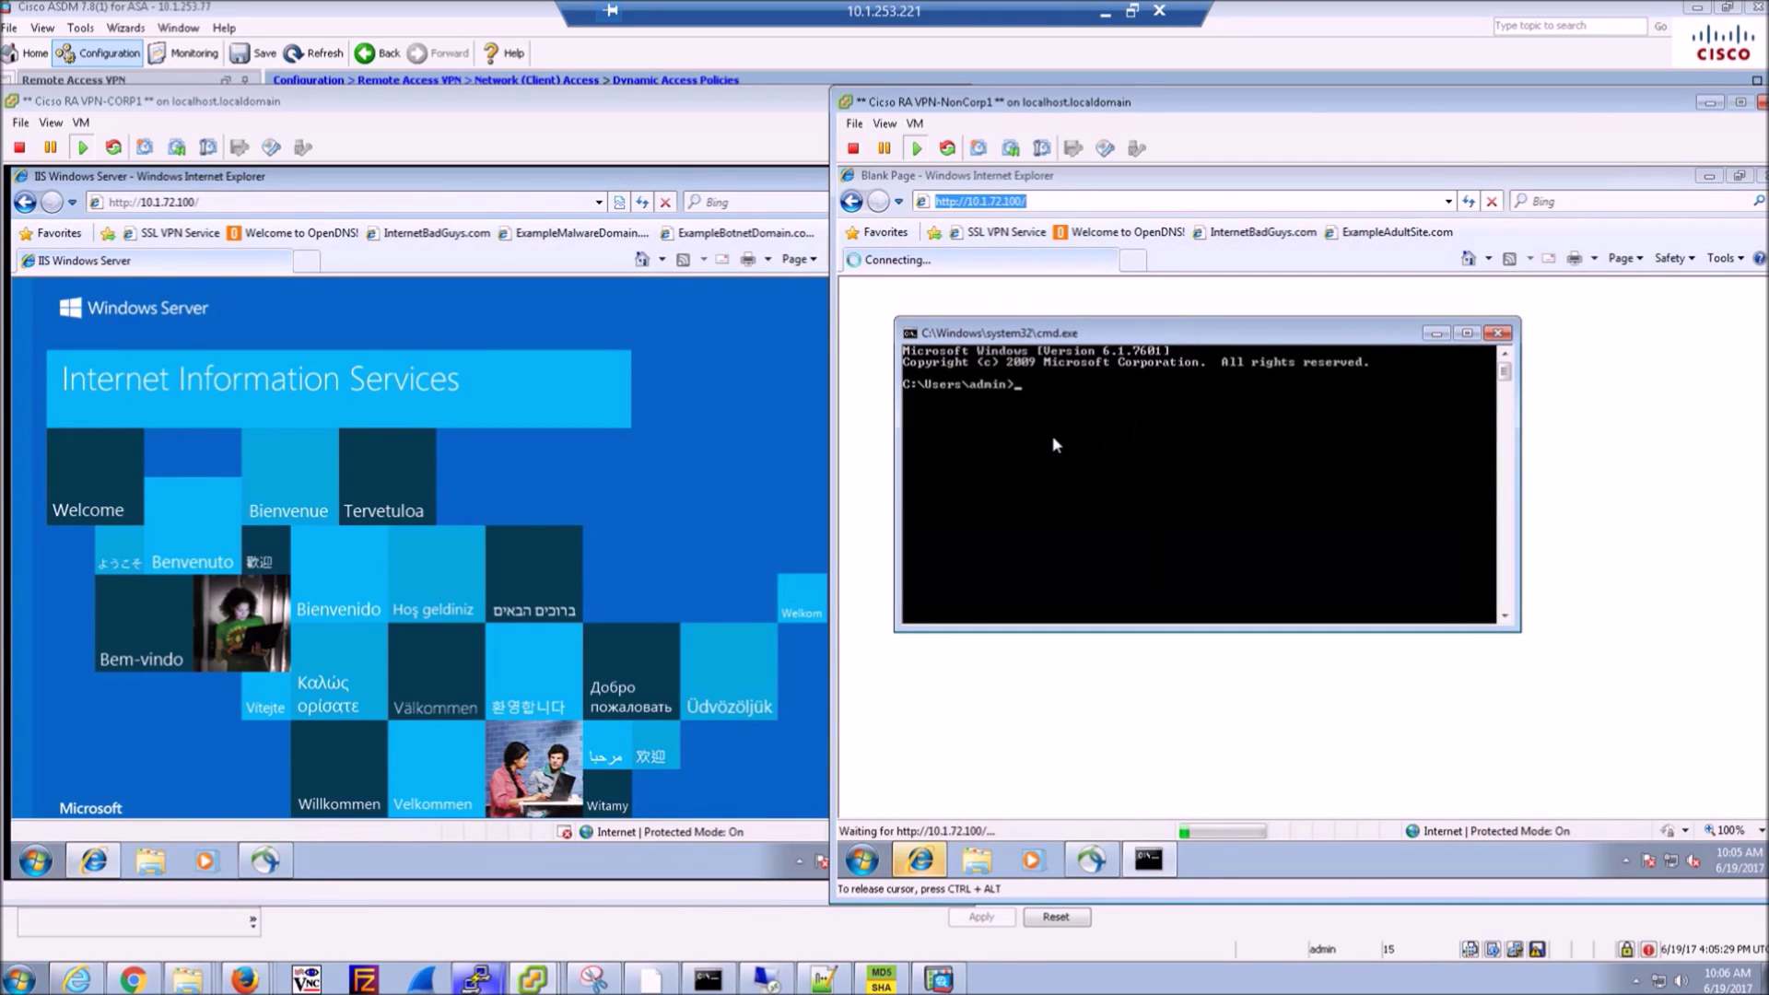
text(ping 10.1.72.100)
key(Return)
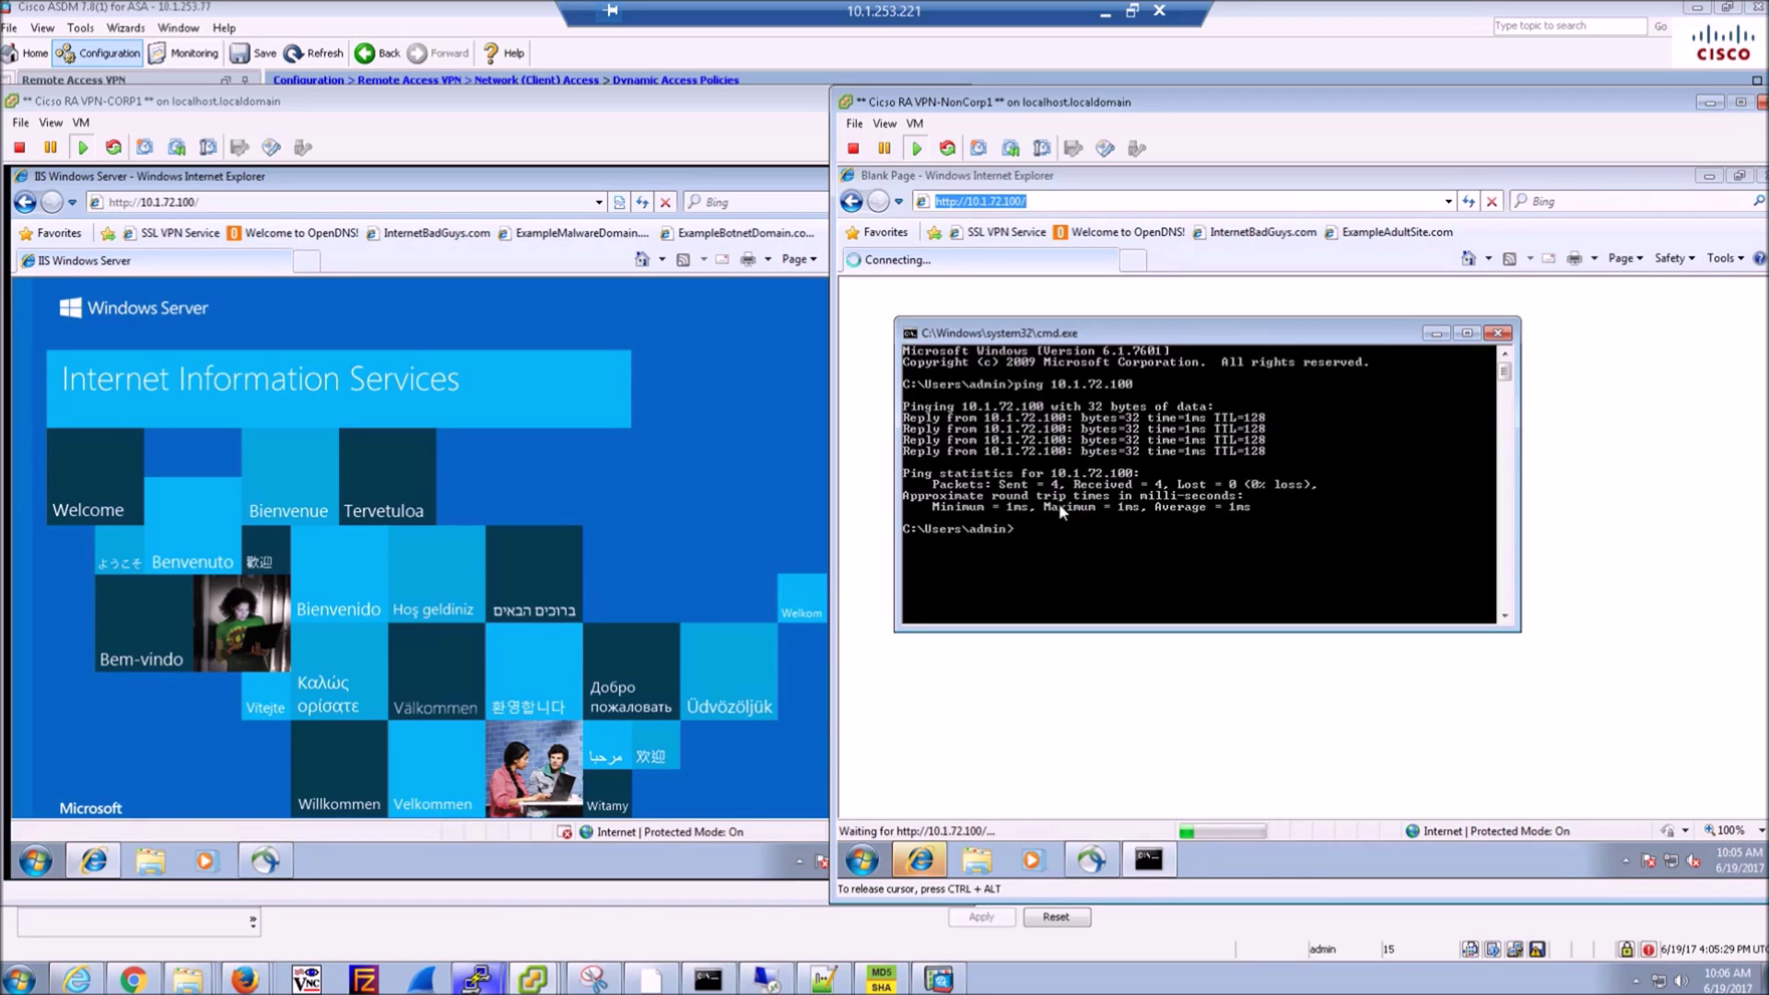
- On CORP1, load the Welcome to OpenDNS favorite, which can't be displayed
click(281, 252)
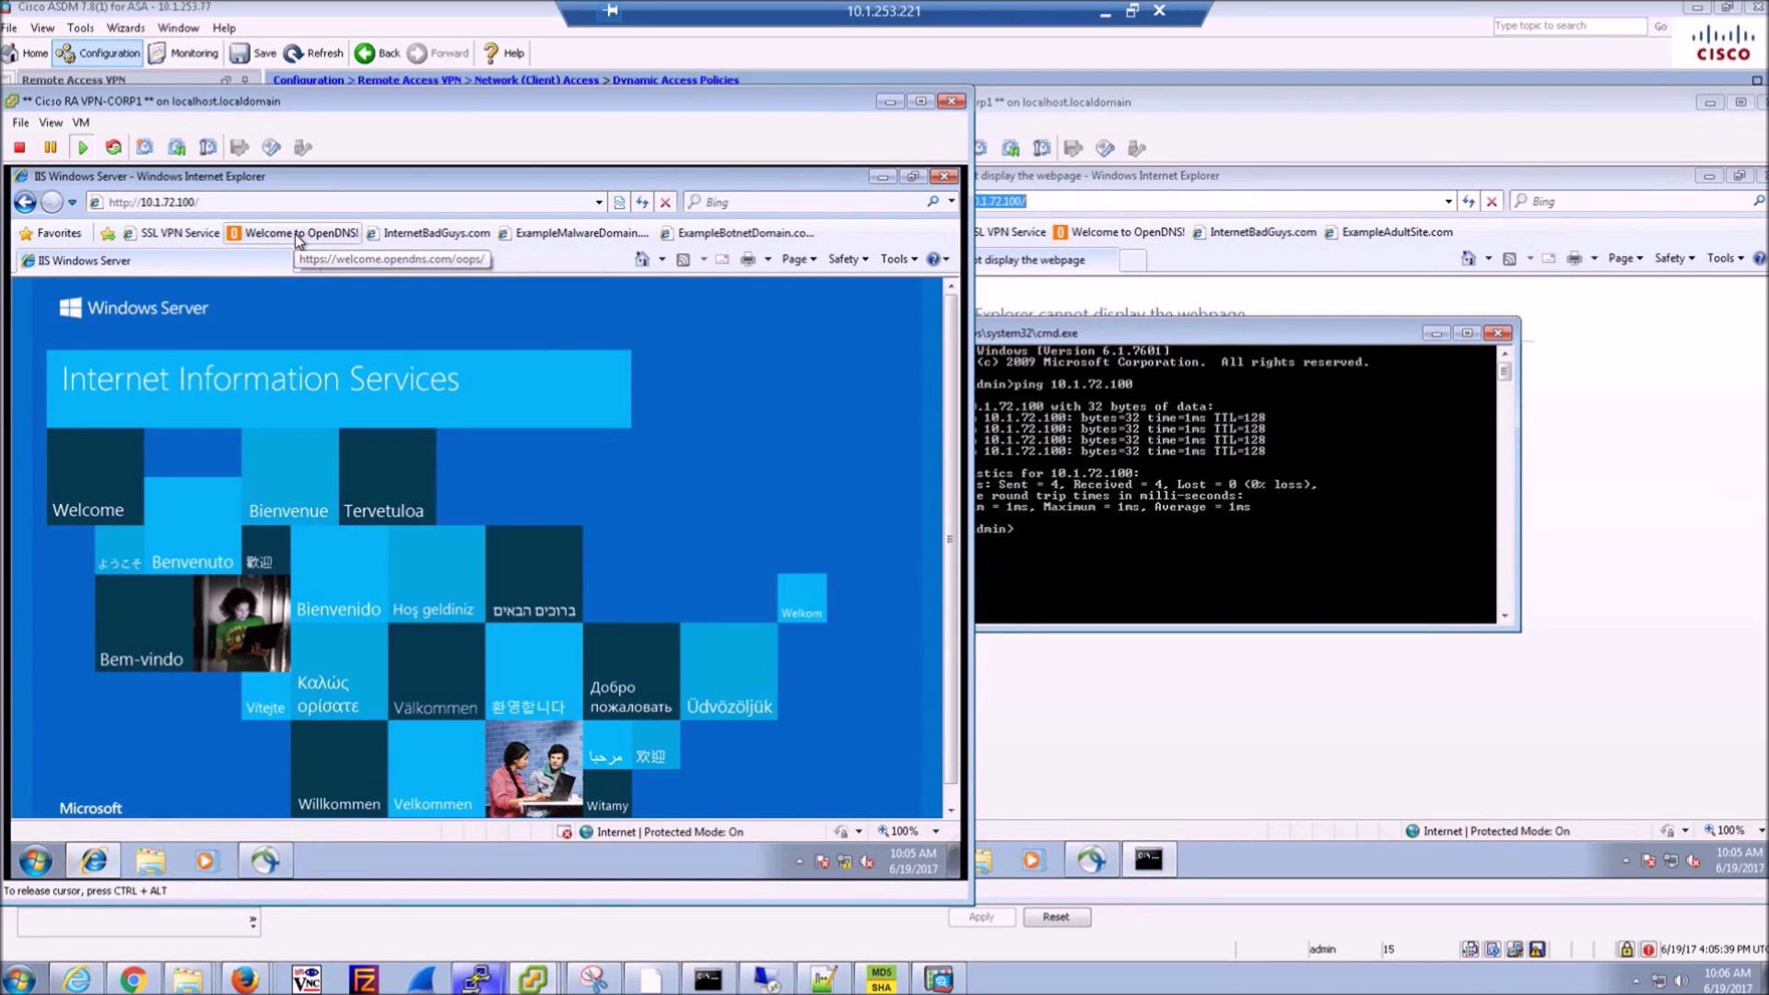
click(294, 234)
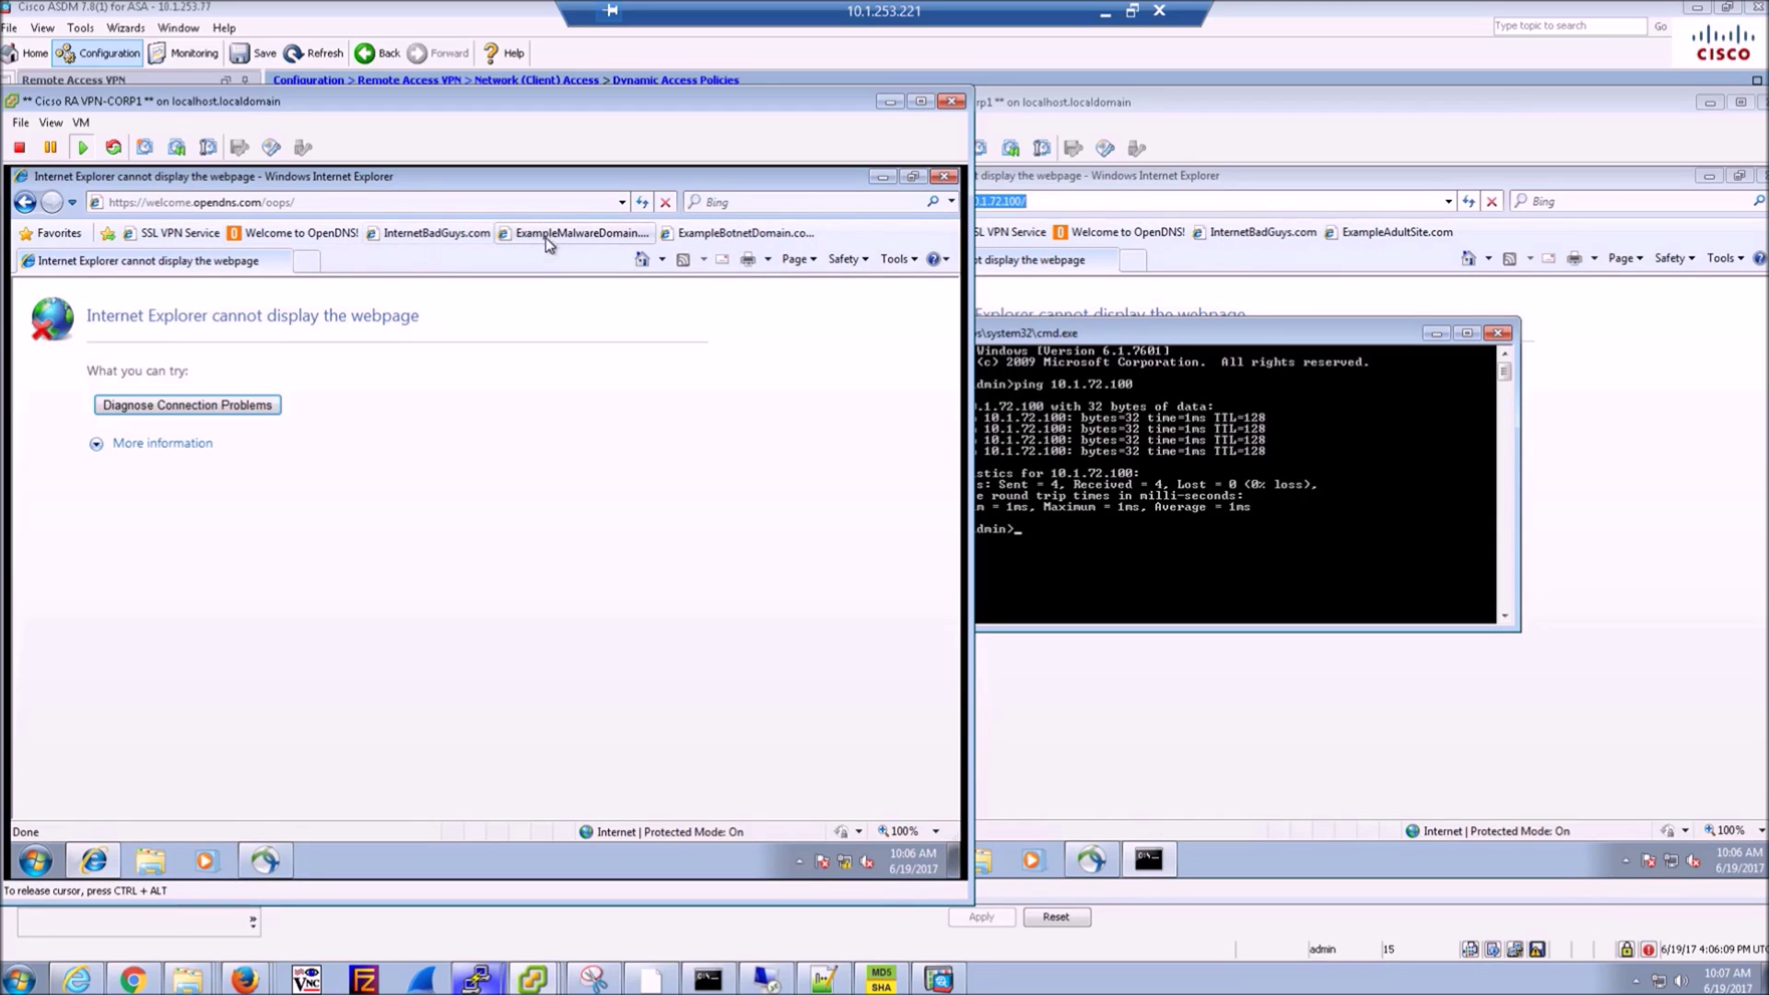
click(1115, 734)
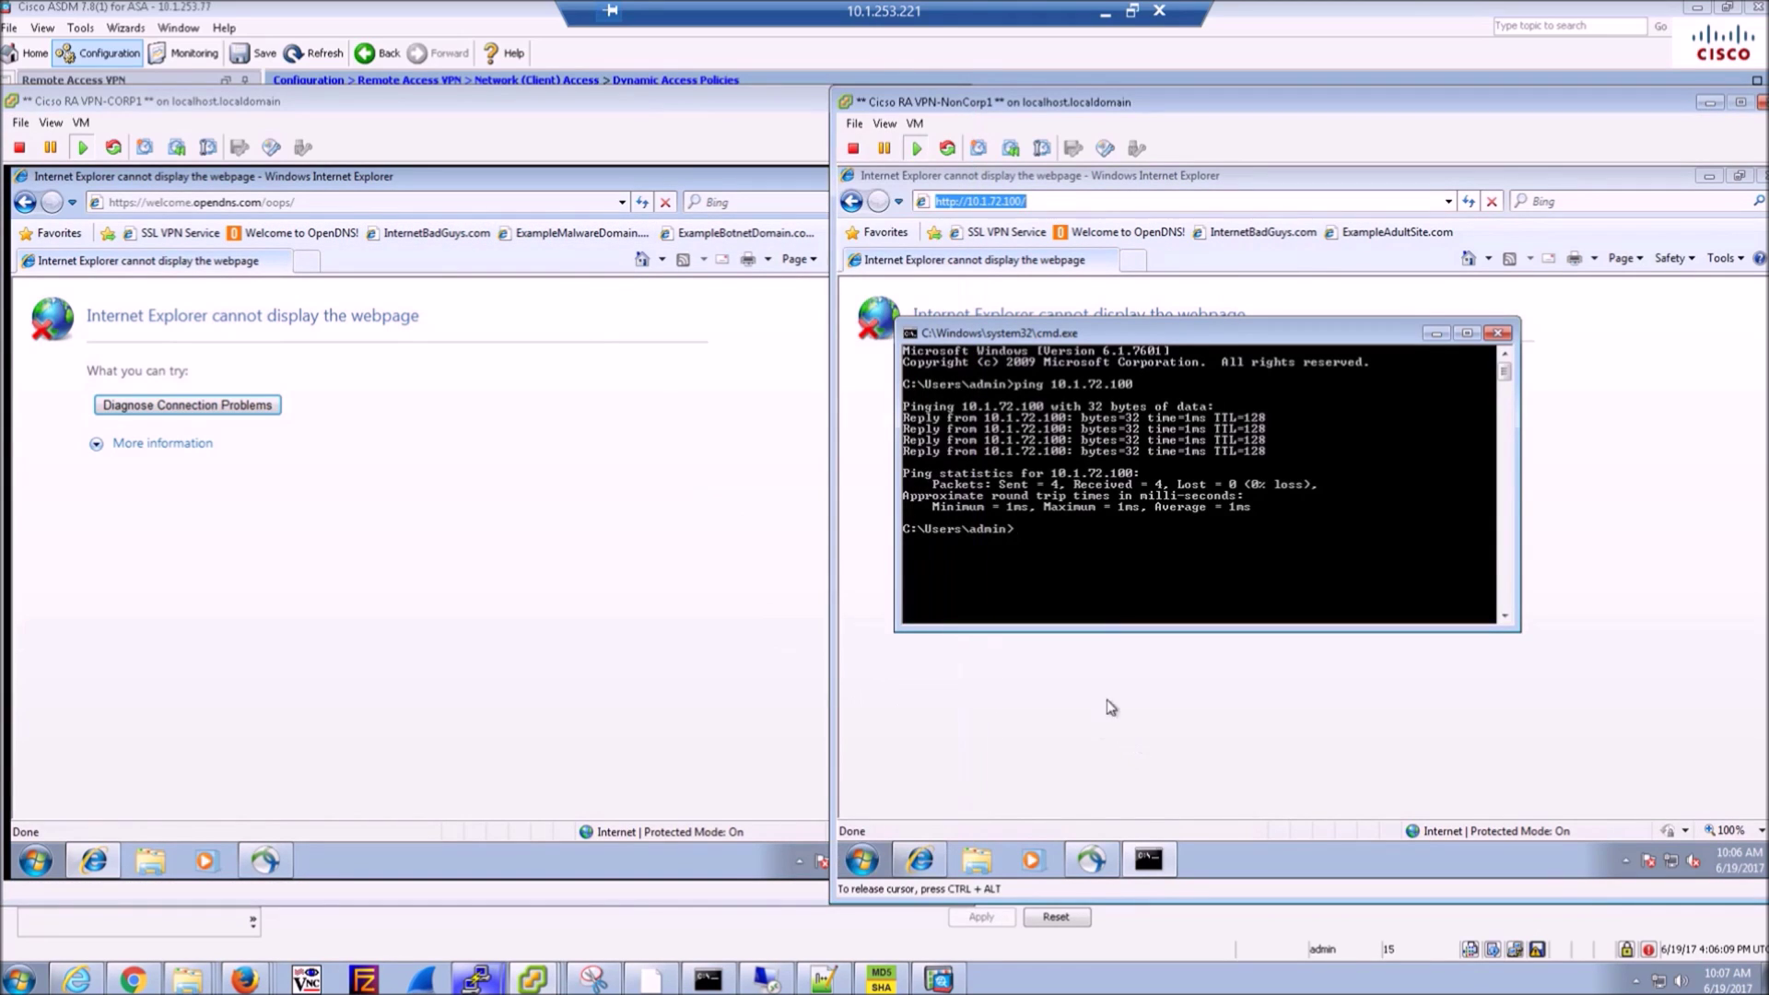
click(779, 454)
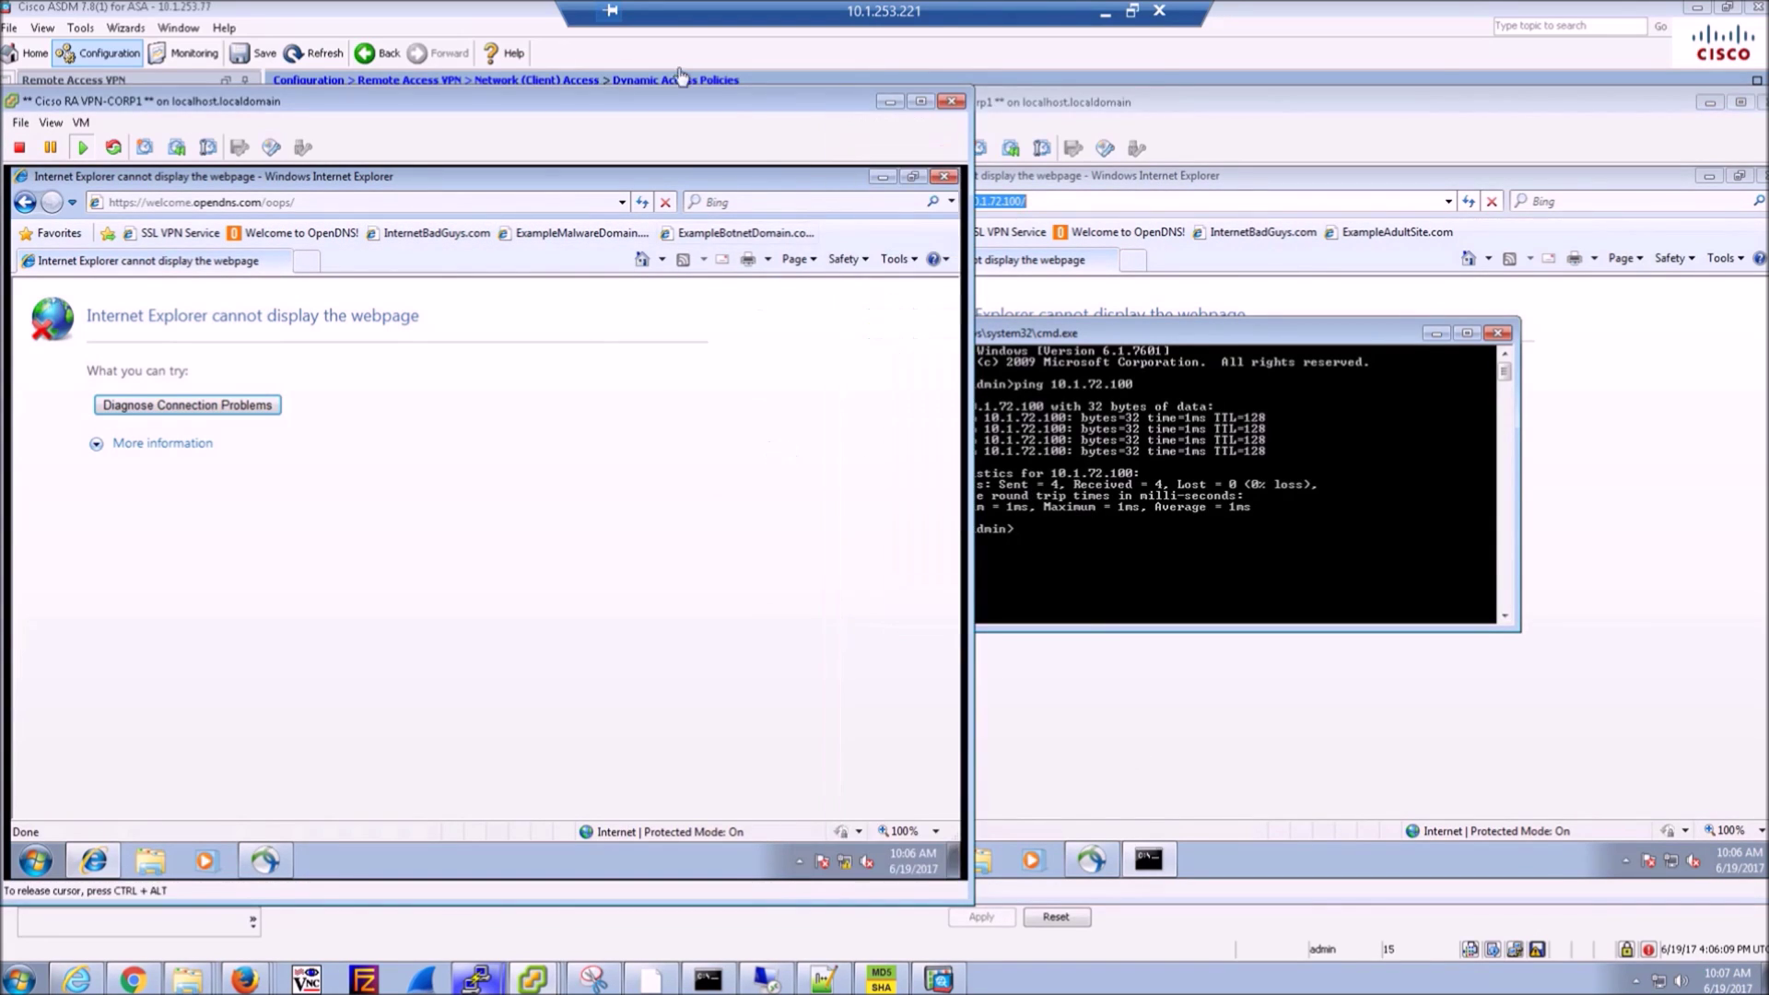
- Edit the GP-Cert-Enroll group policy and reach its Advanced > Split Tunneling settings
click(419, 25)
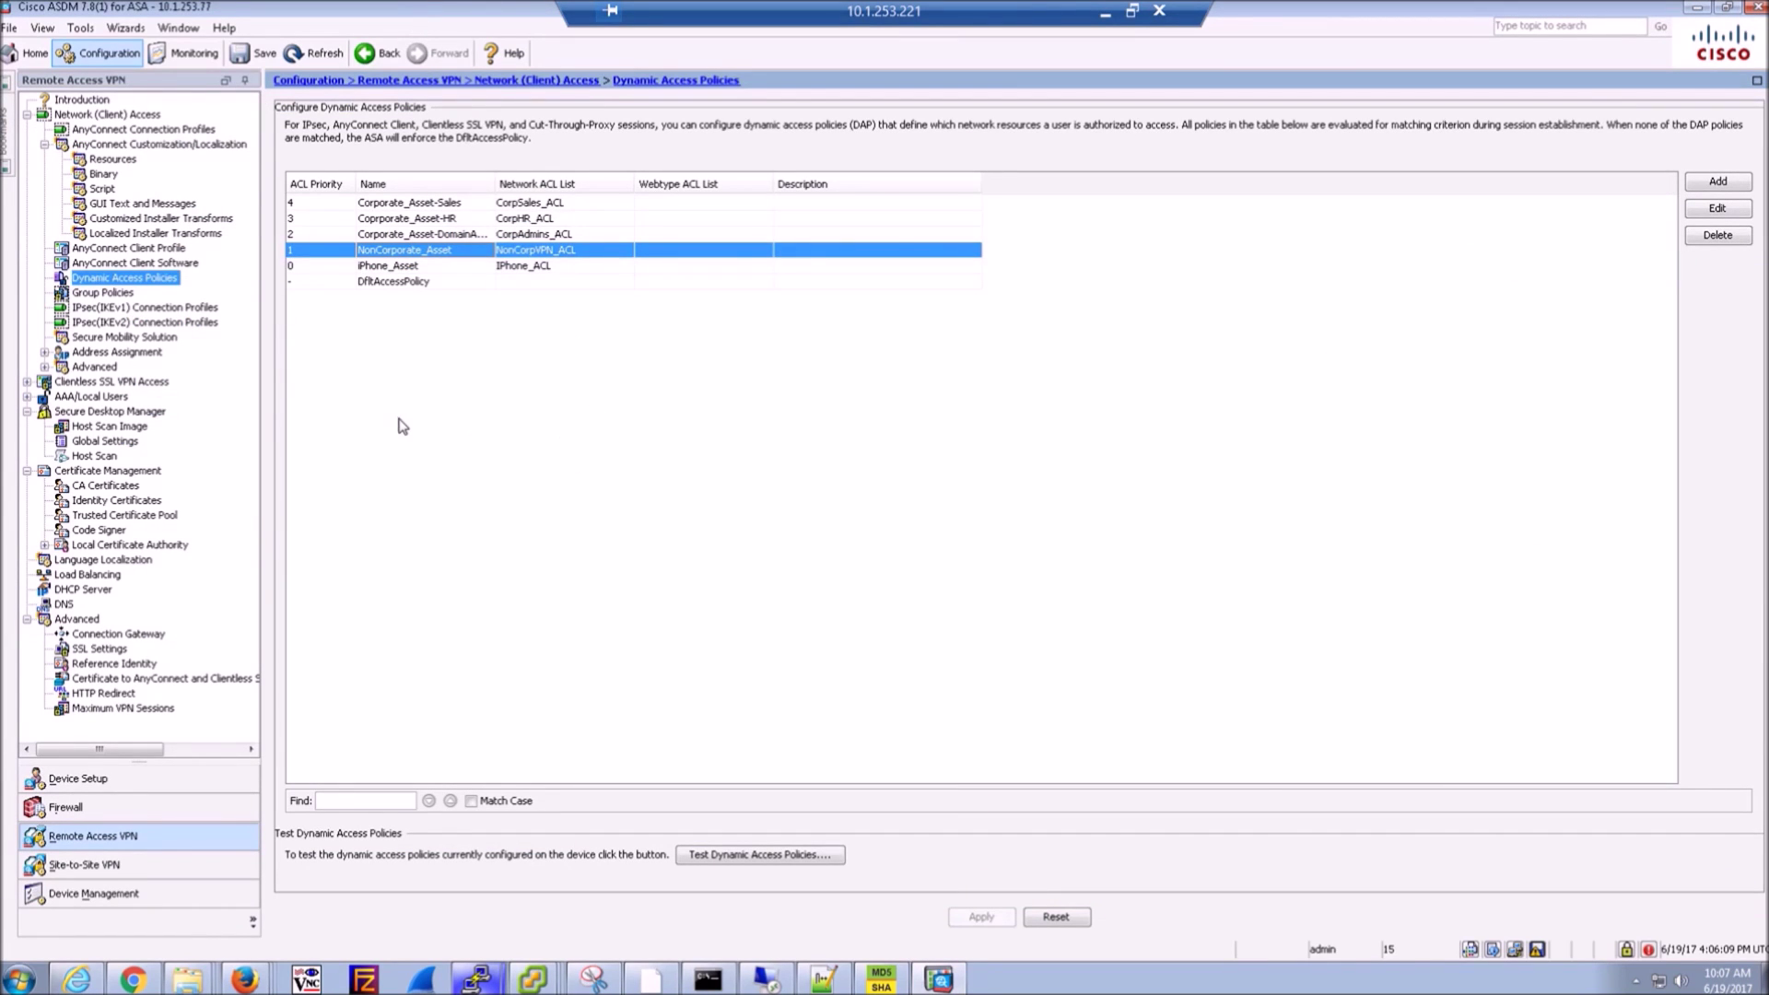
click(102, 292)
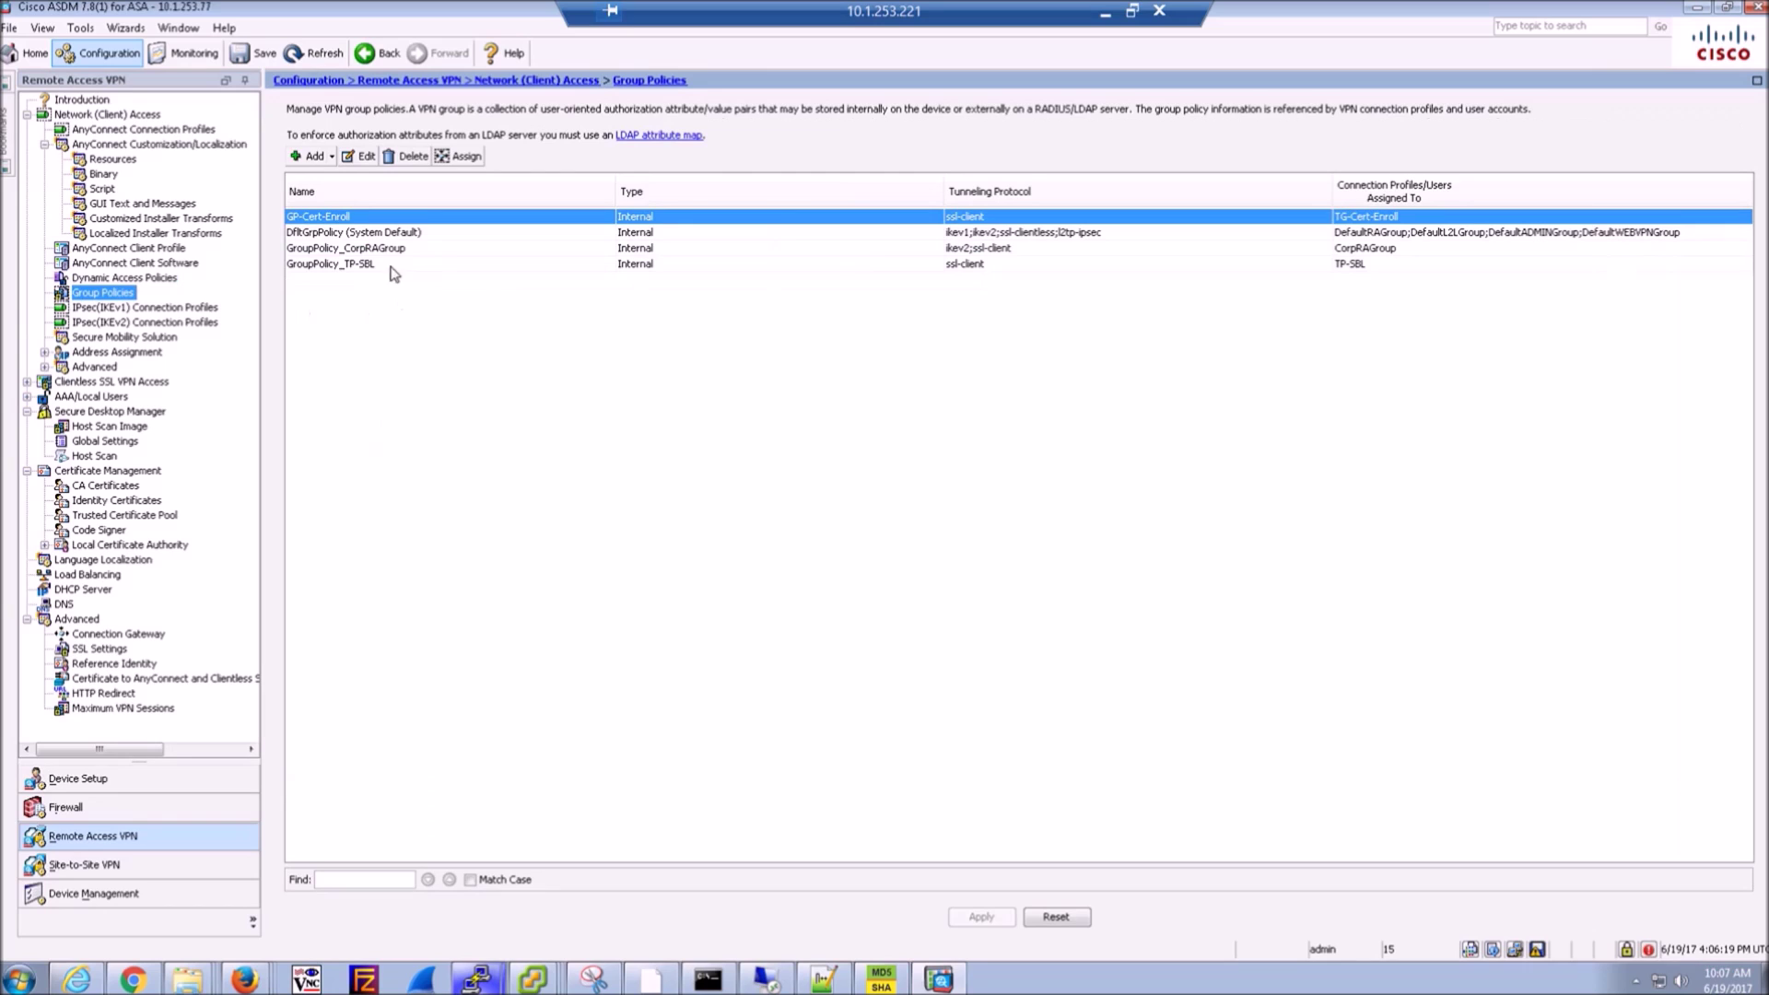
double_click(337, 220)
click(336, 193)
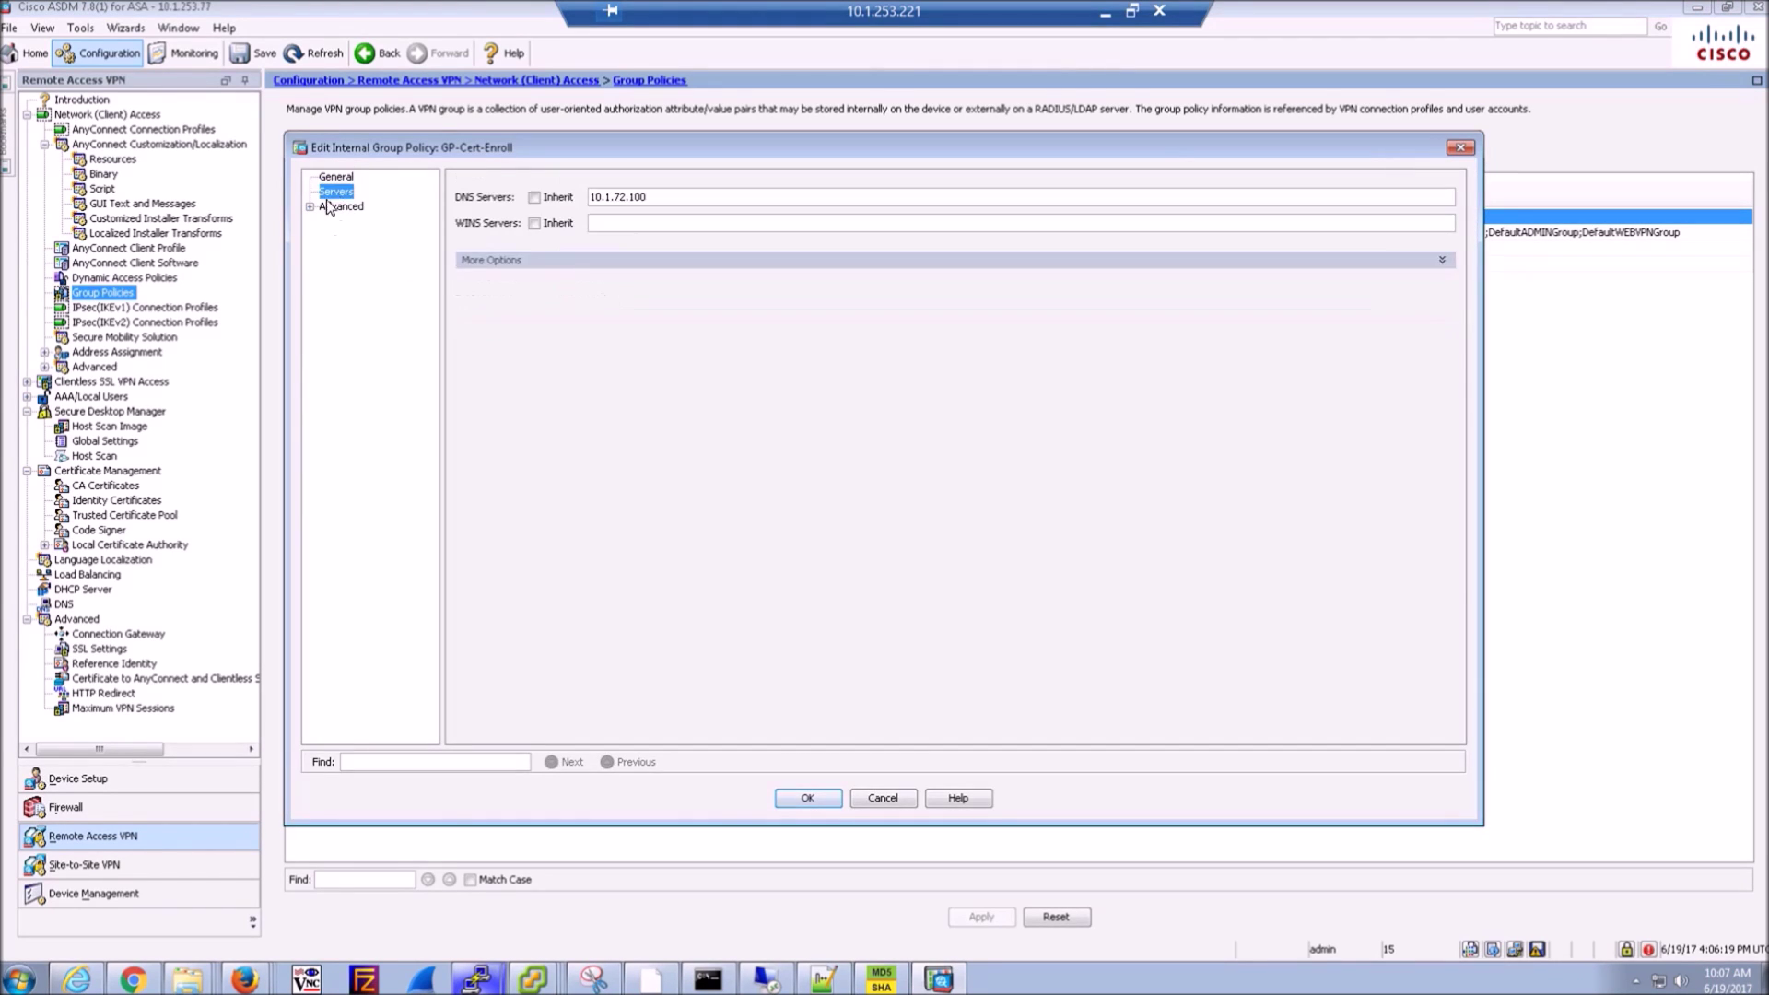
click(326, 207)
click(352, 222)
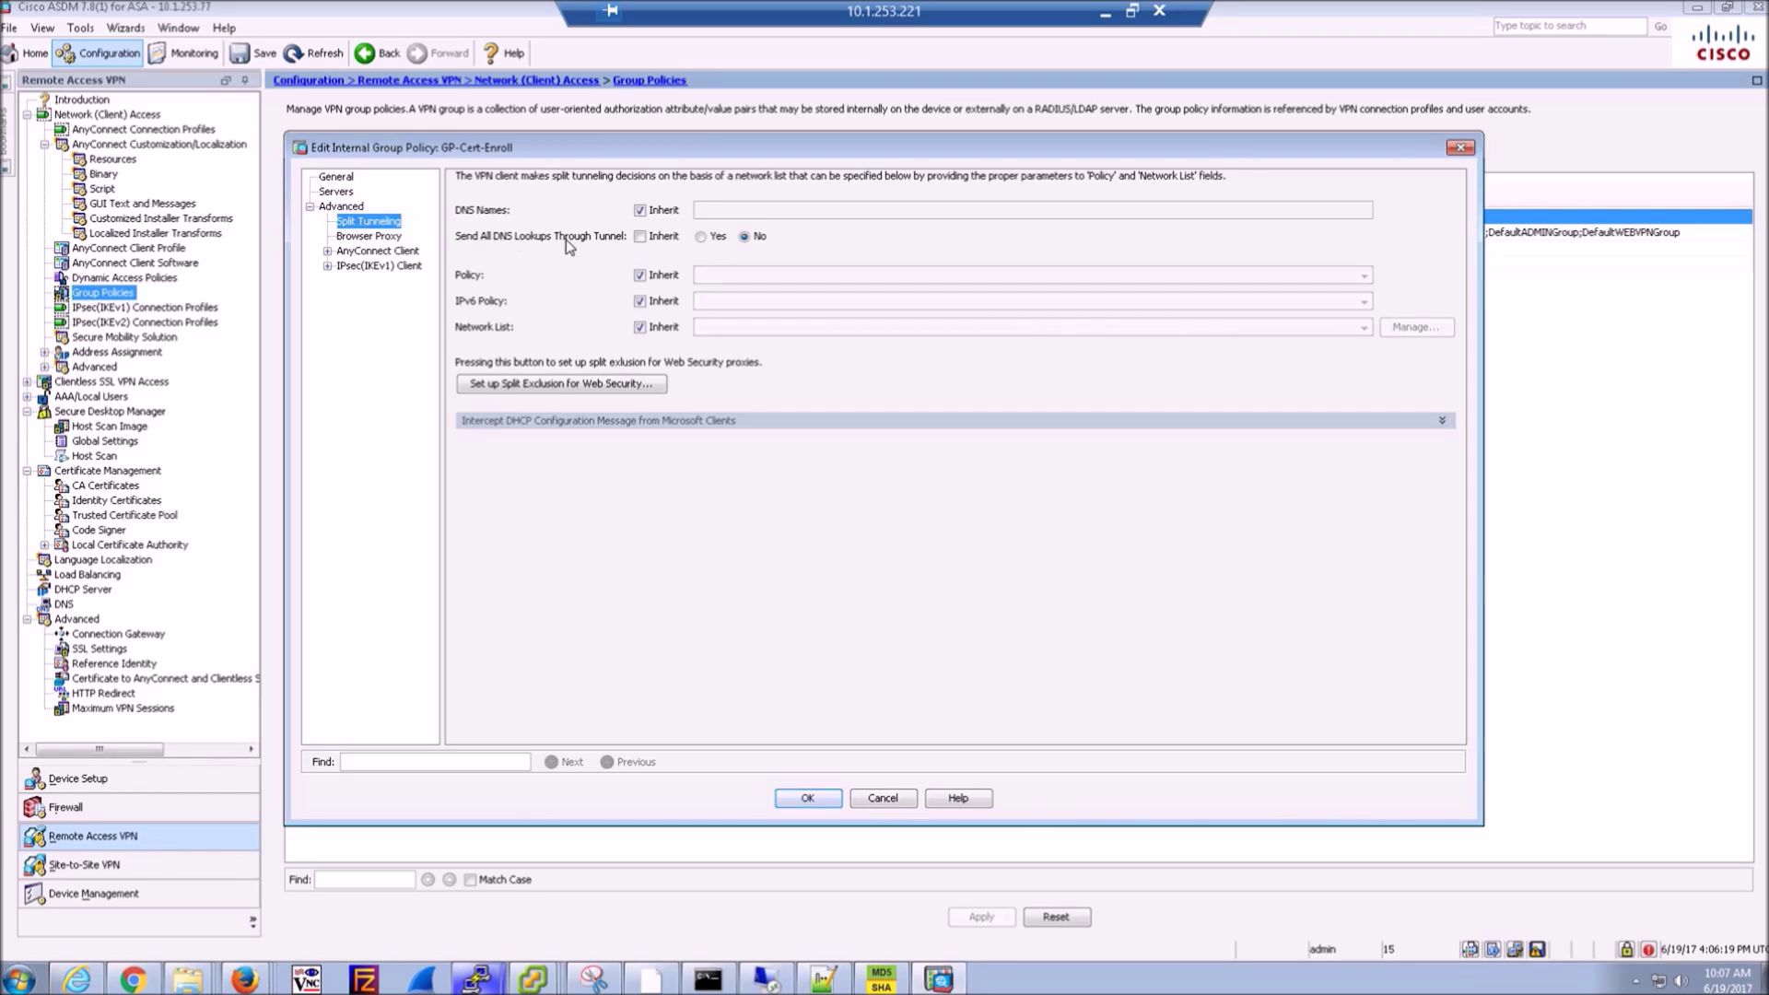
- Set split tunneling to Exclude Network List Below with SPLIT_ACL, then OK and Apply
click(639, 274)
click(811, 277)
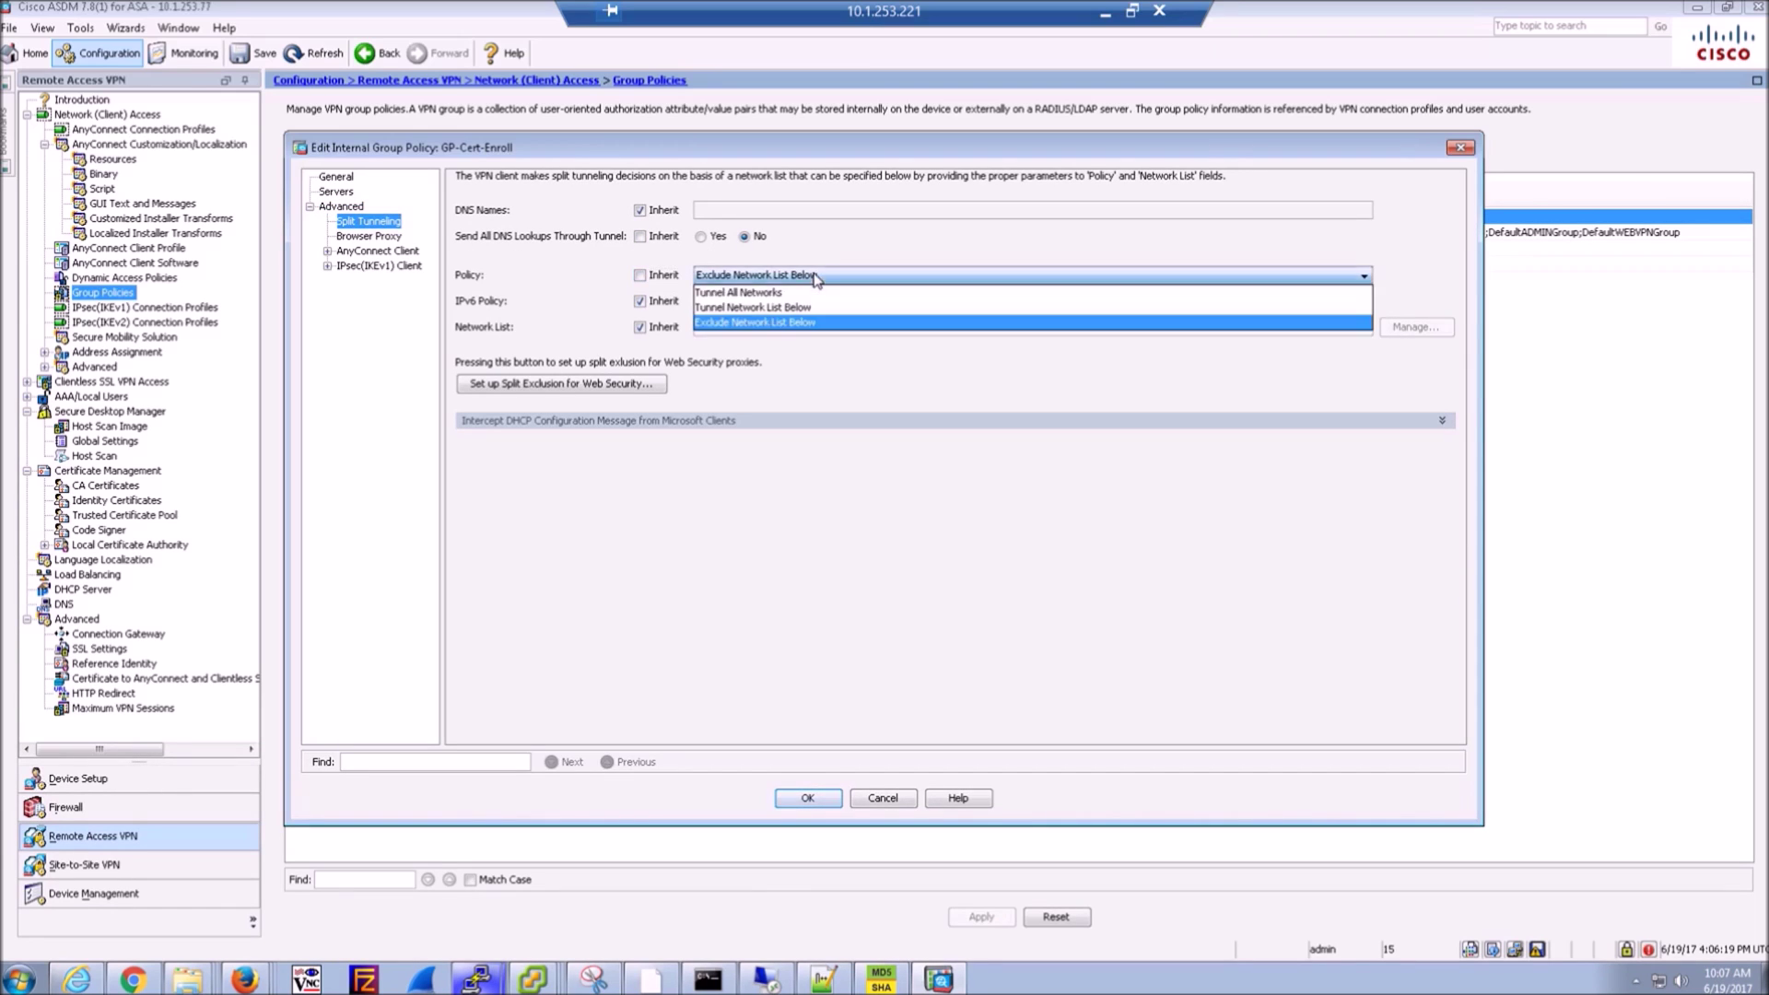
click(816, 287)
click(640, 327)
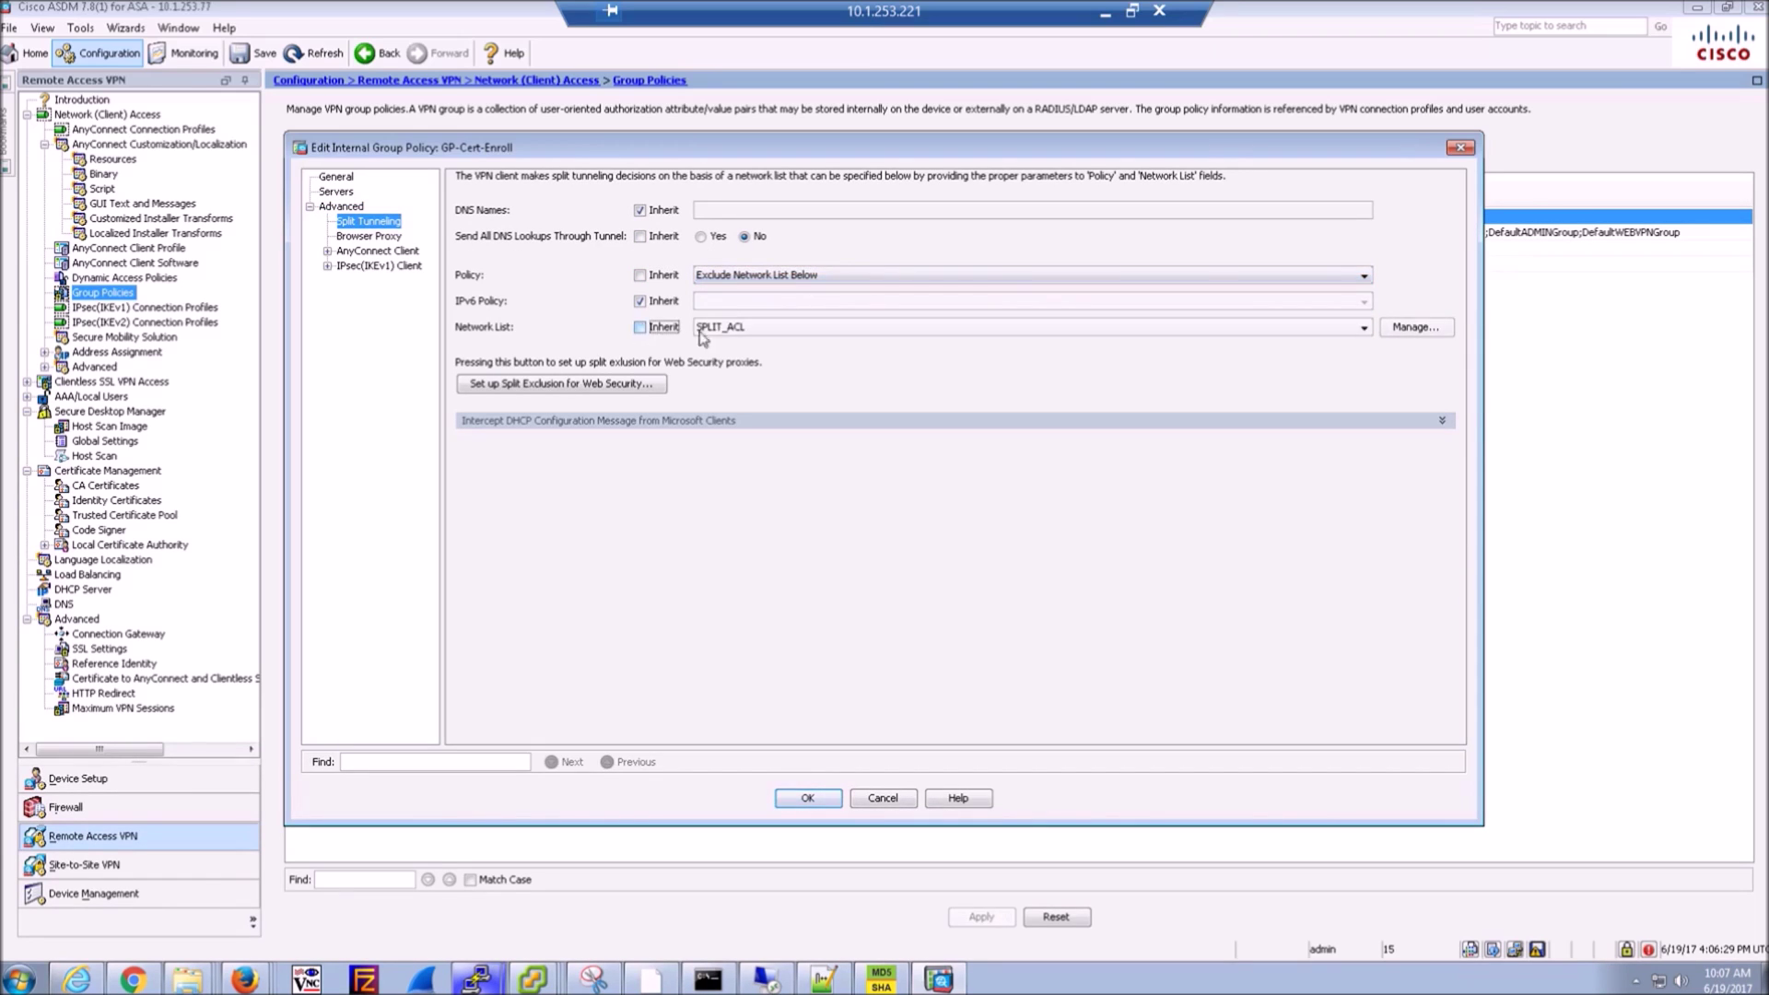
click(1417, 328)
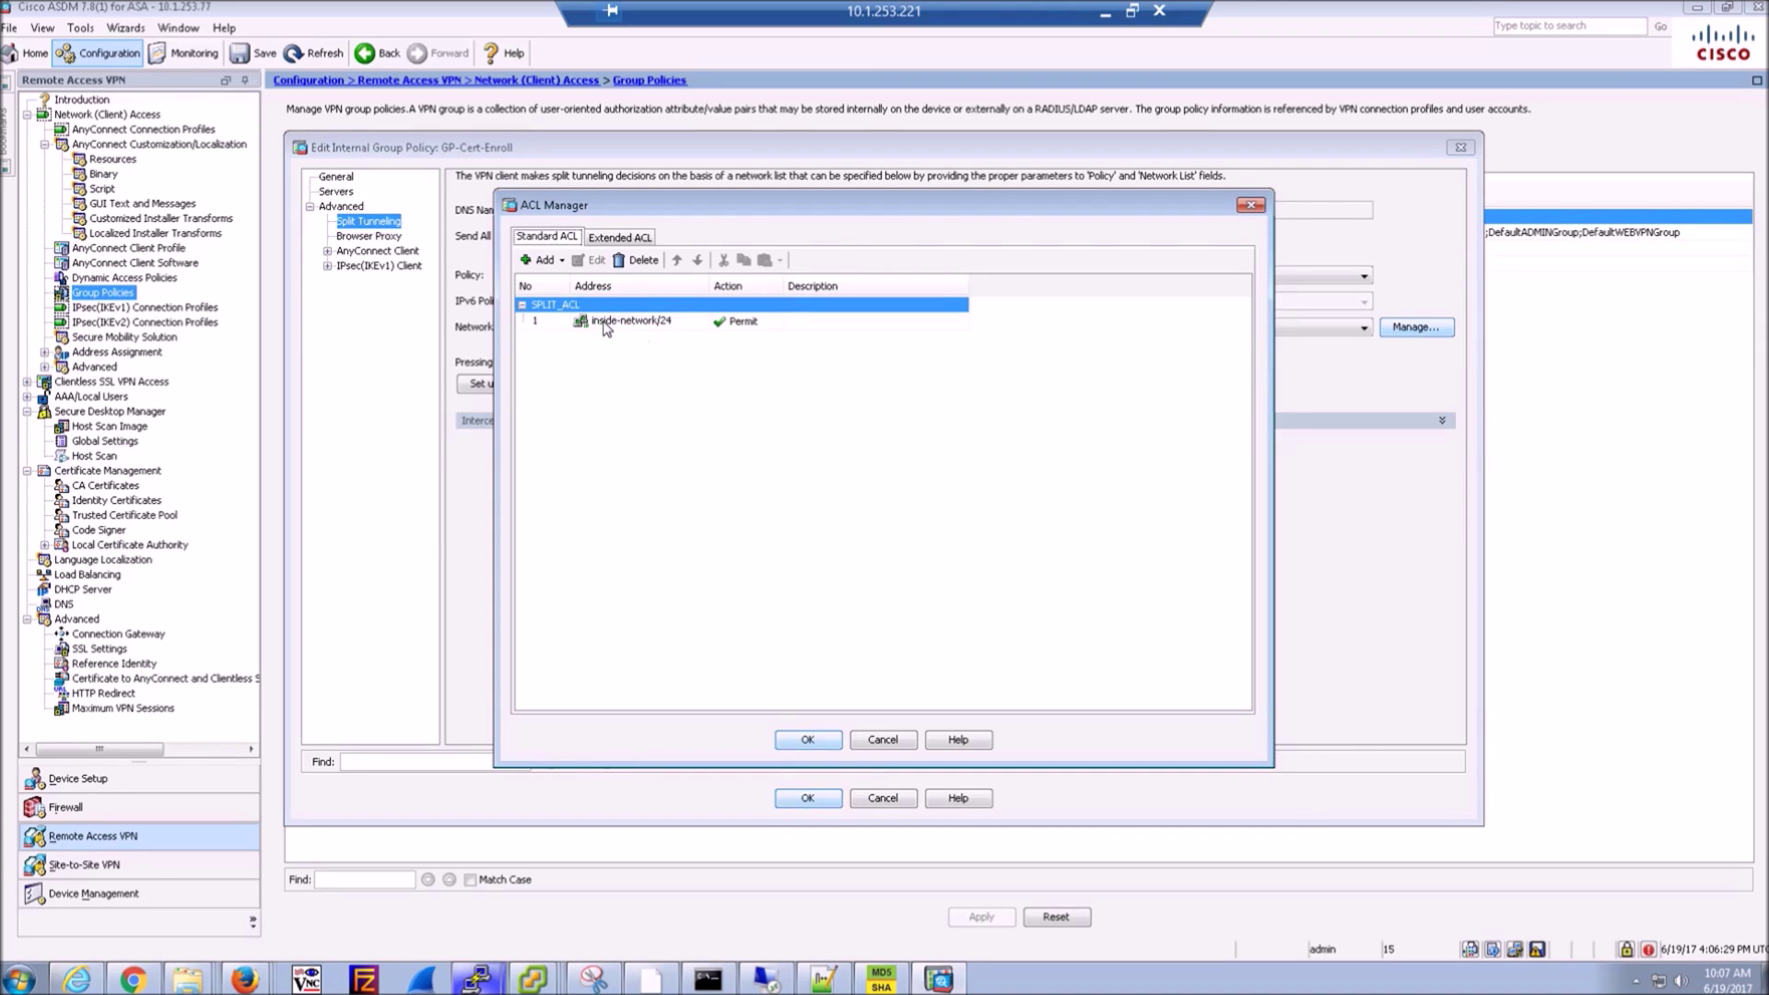
click(880, 741)
click(811, 798)
click(960, 915)
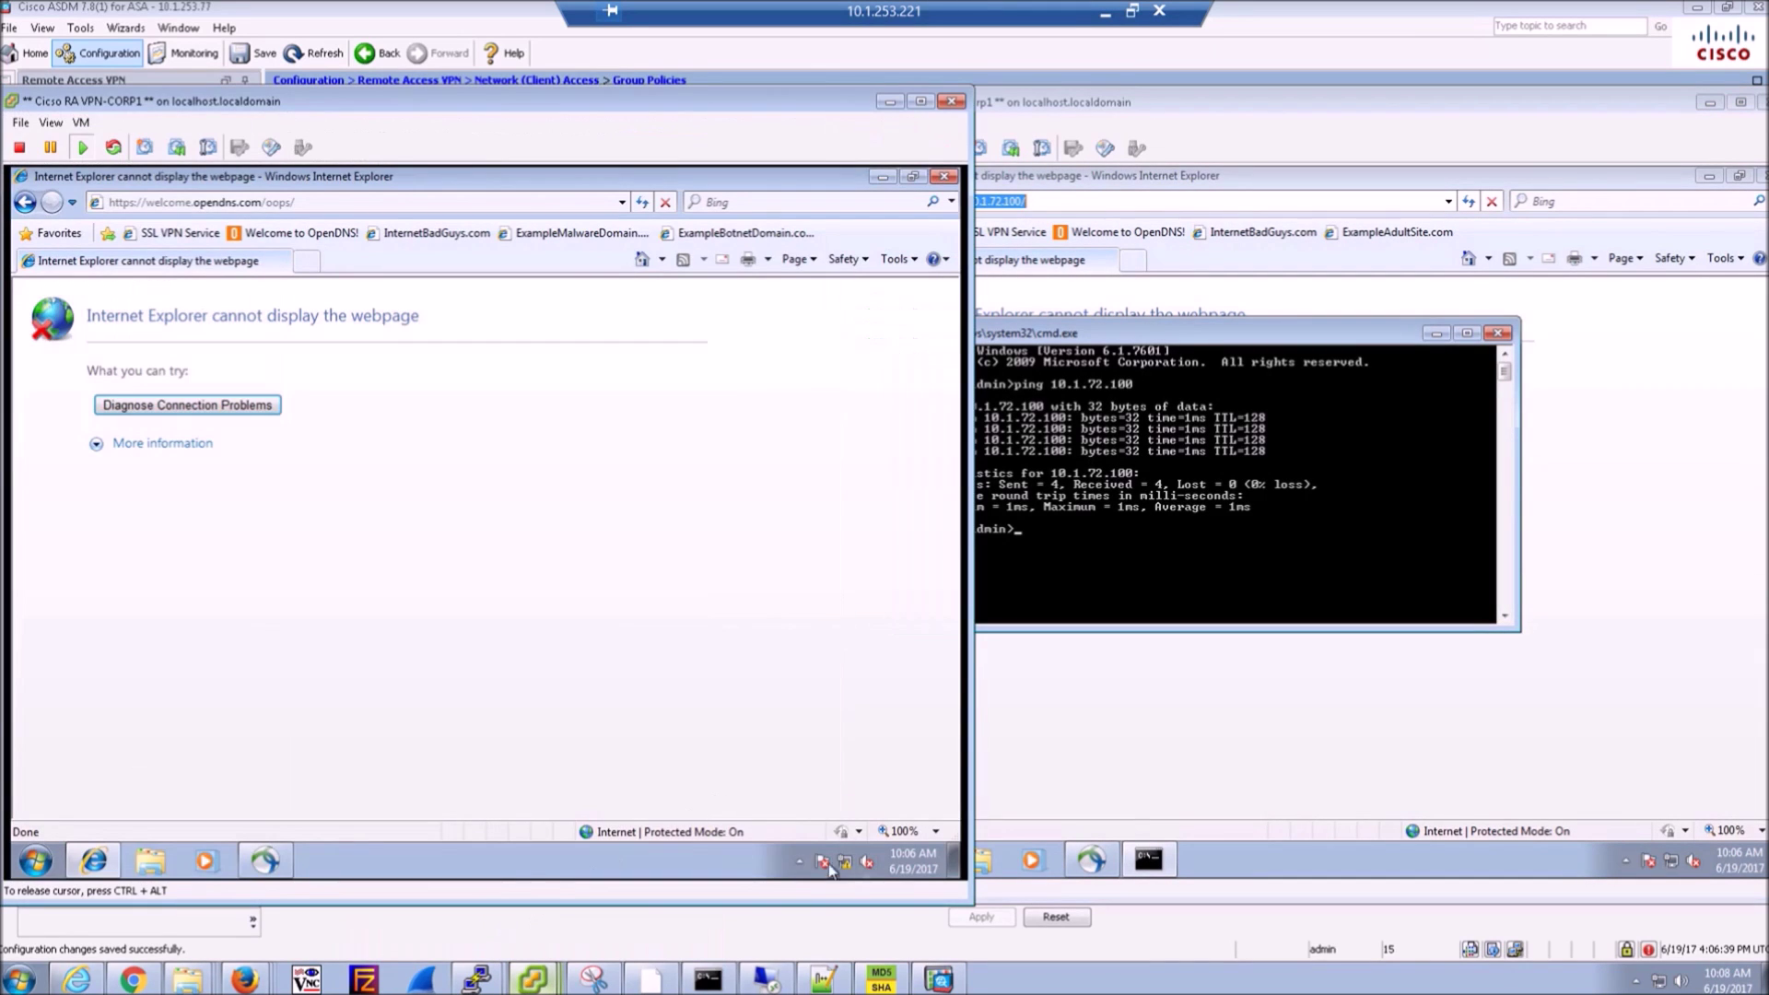
- Disconnect the AnyConnect VPN on both CORP1 and NonCorp1
click(799, 862)
click(841, 784)
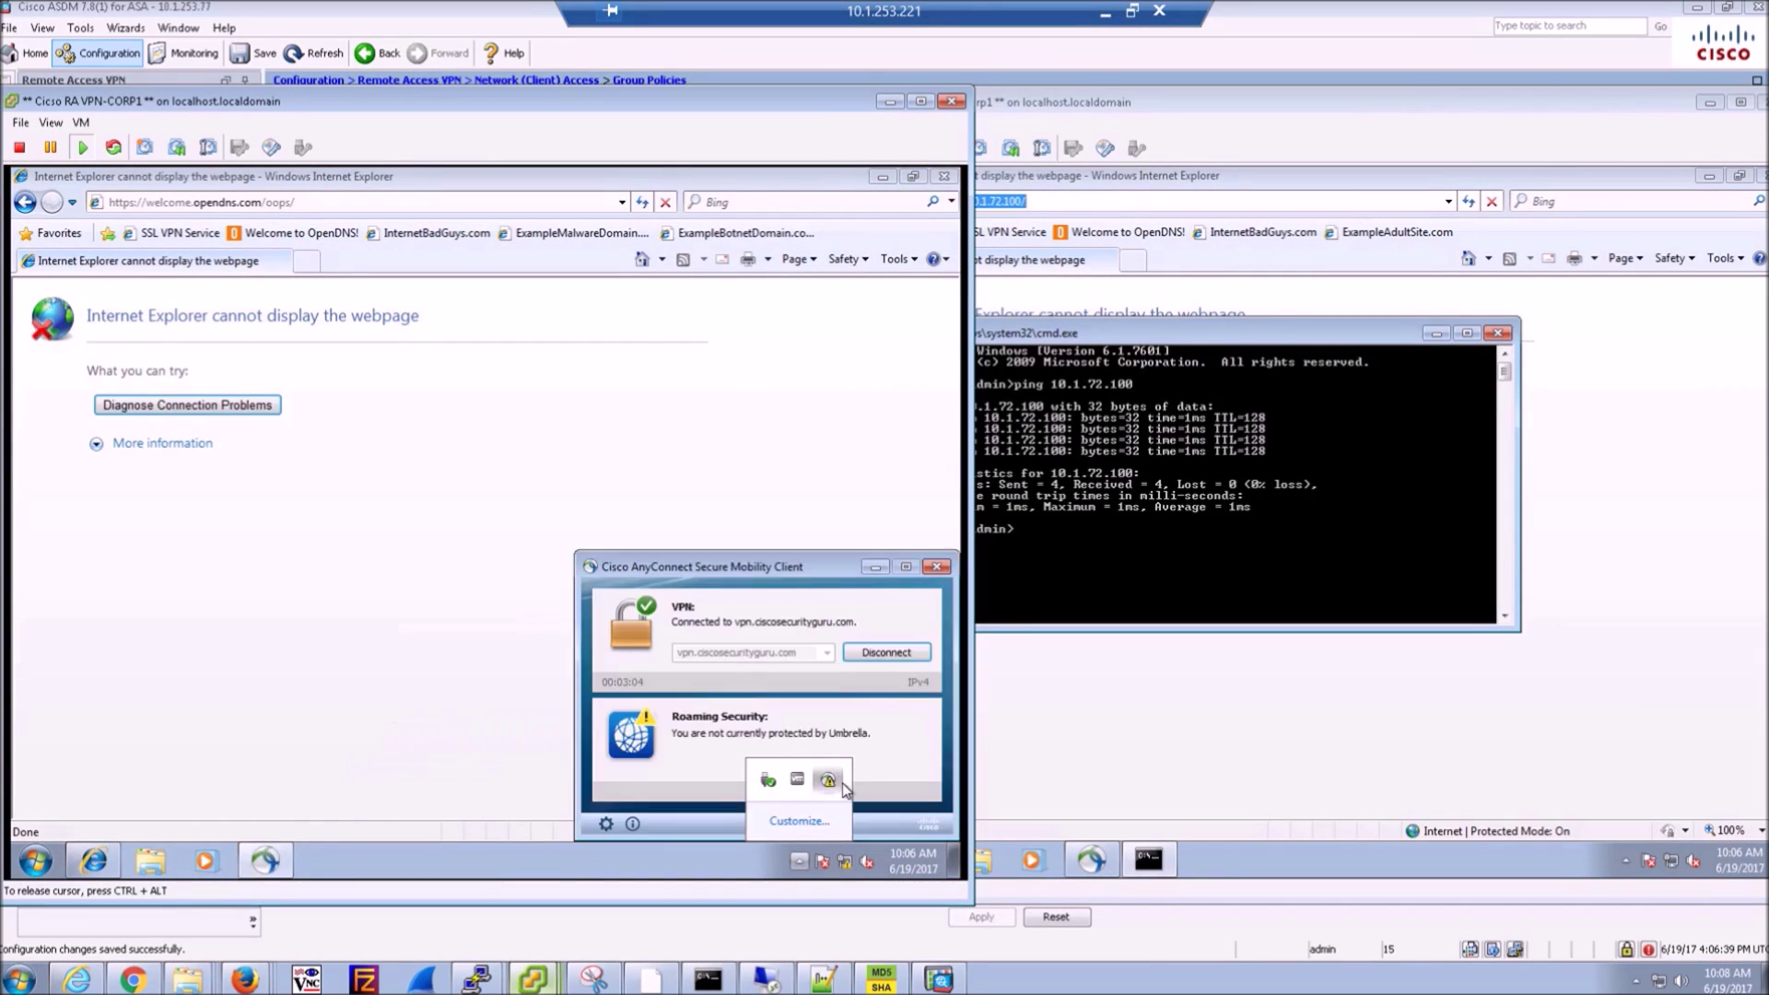
click(887, 652)
click(1343, 111)
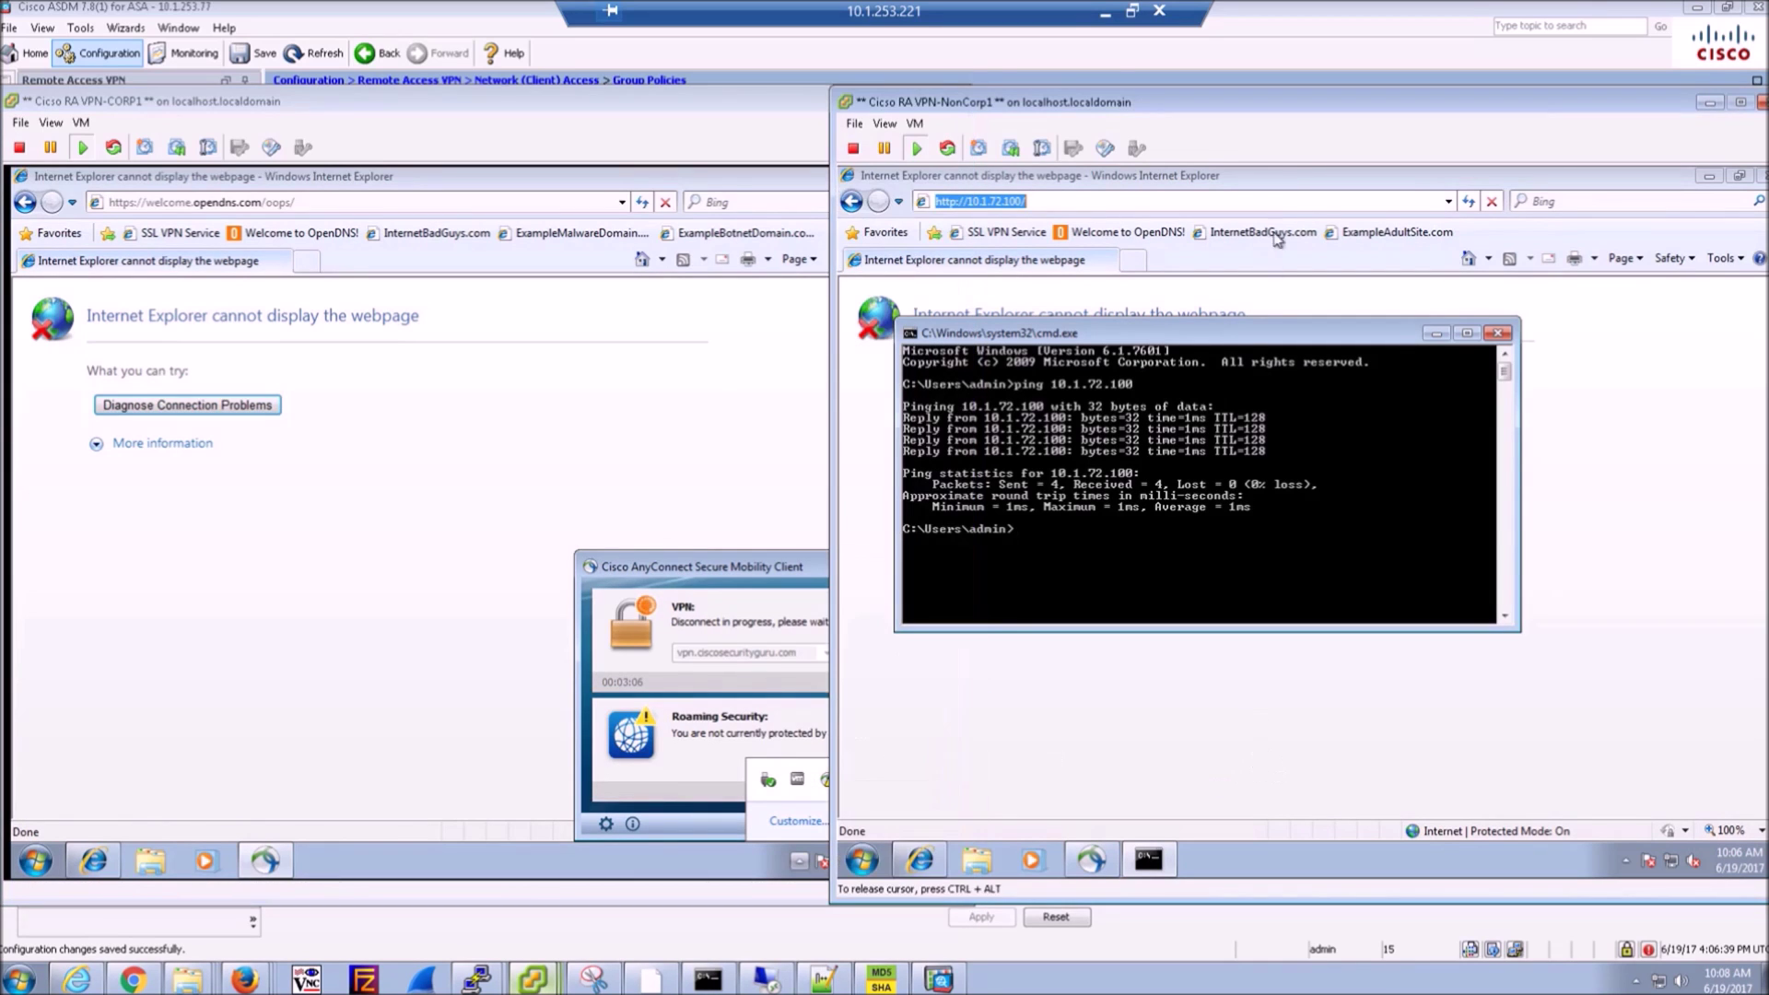
drag(1342, 112, 1068, 121)
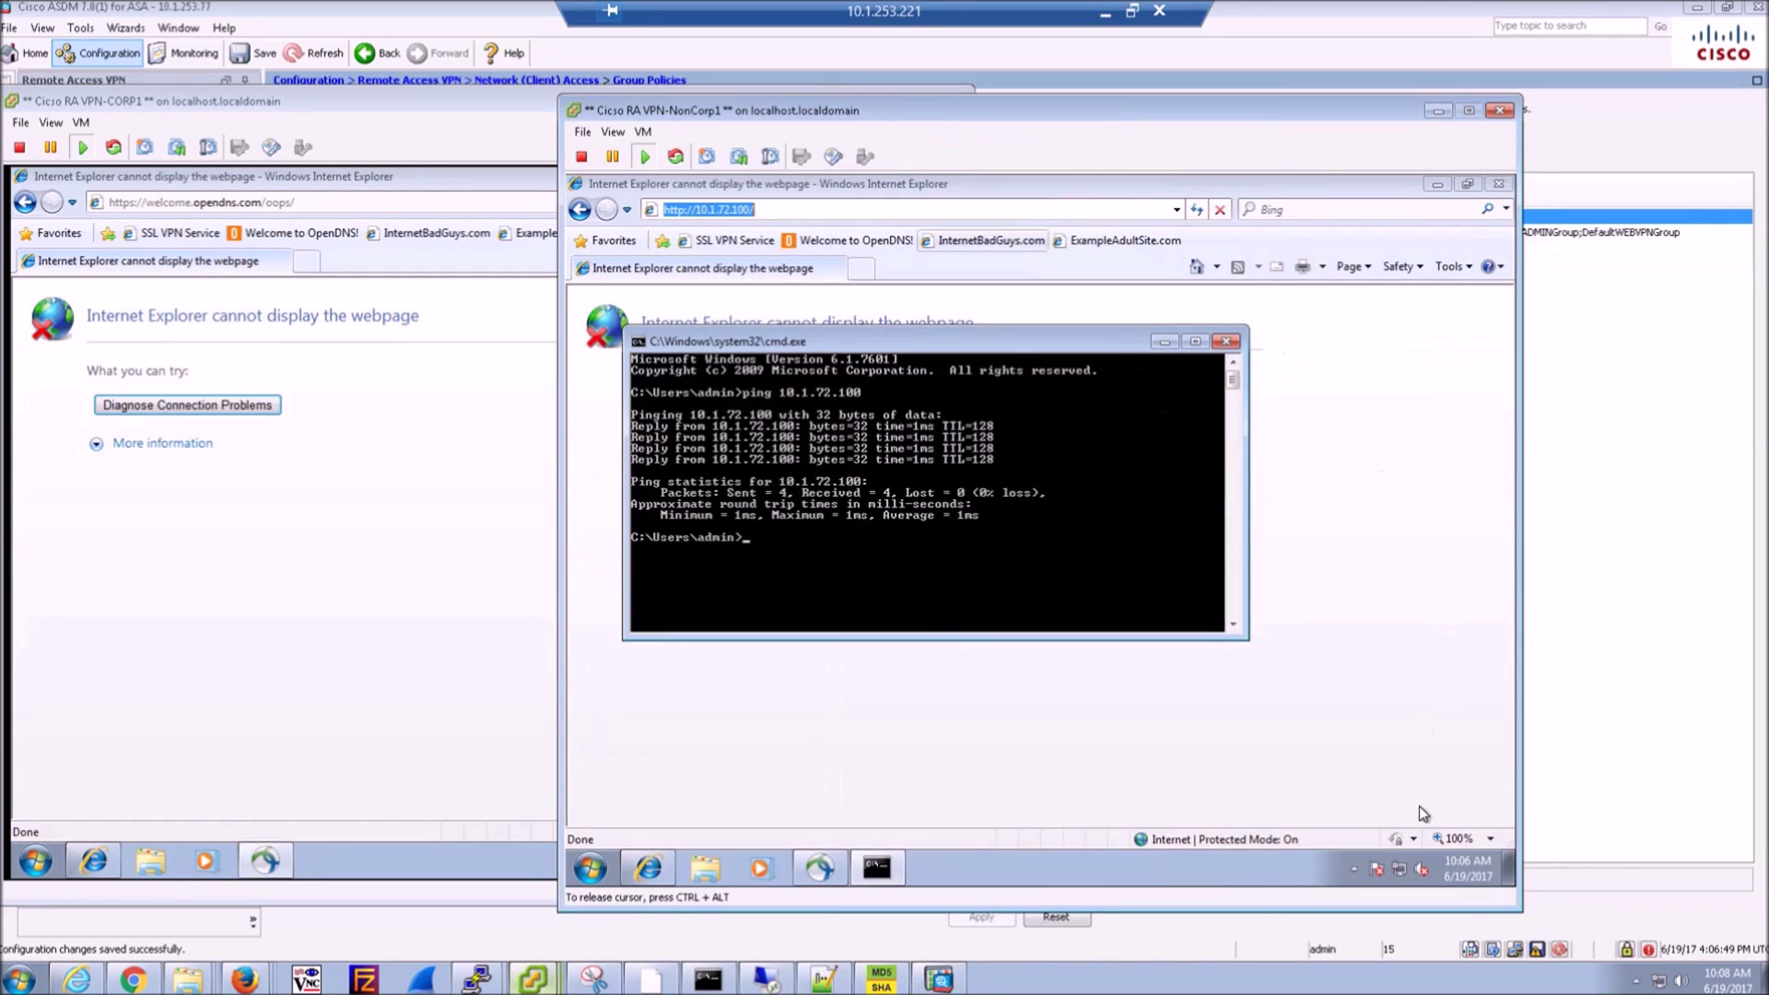
click(1354, 869)
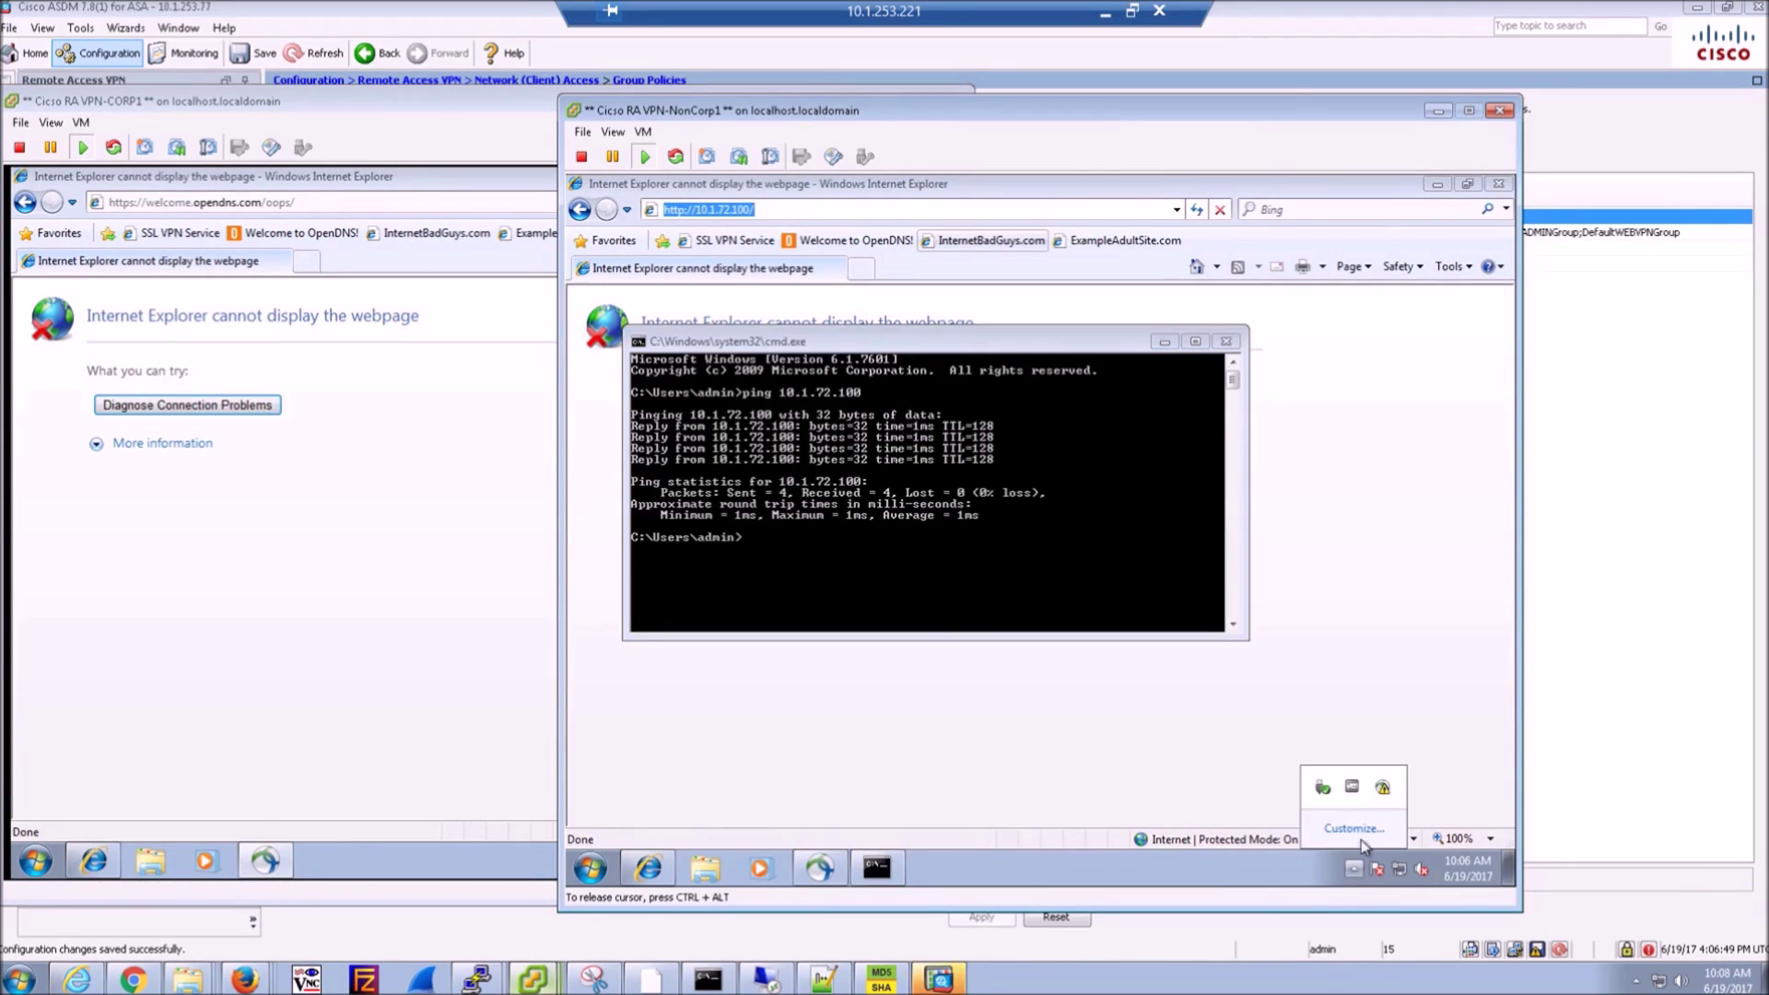
click(1382, 789)
click(1442, 660)
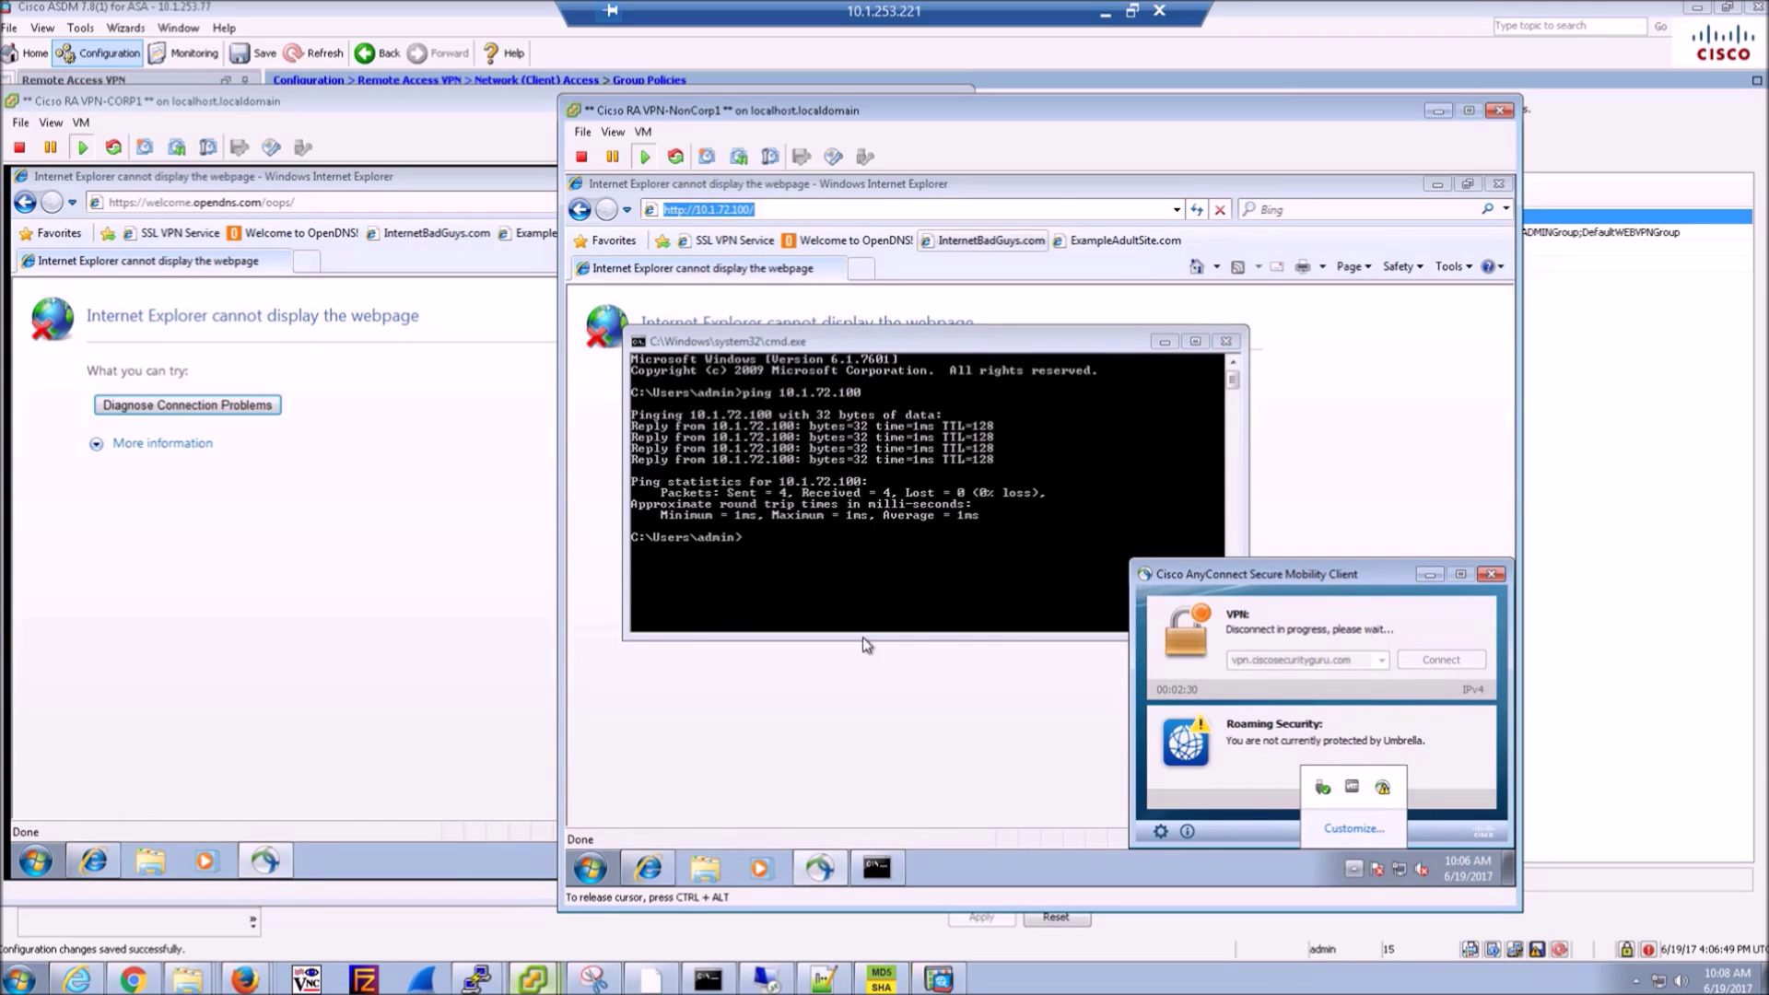
- Reconnect CORP1 with its Cert-Enrollment password, then start NonCorp1's connection
click(390, 619)
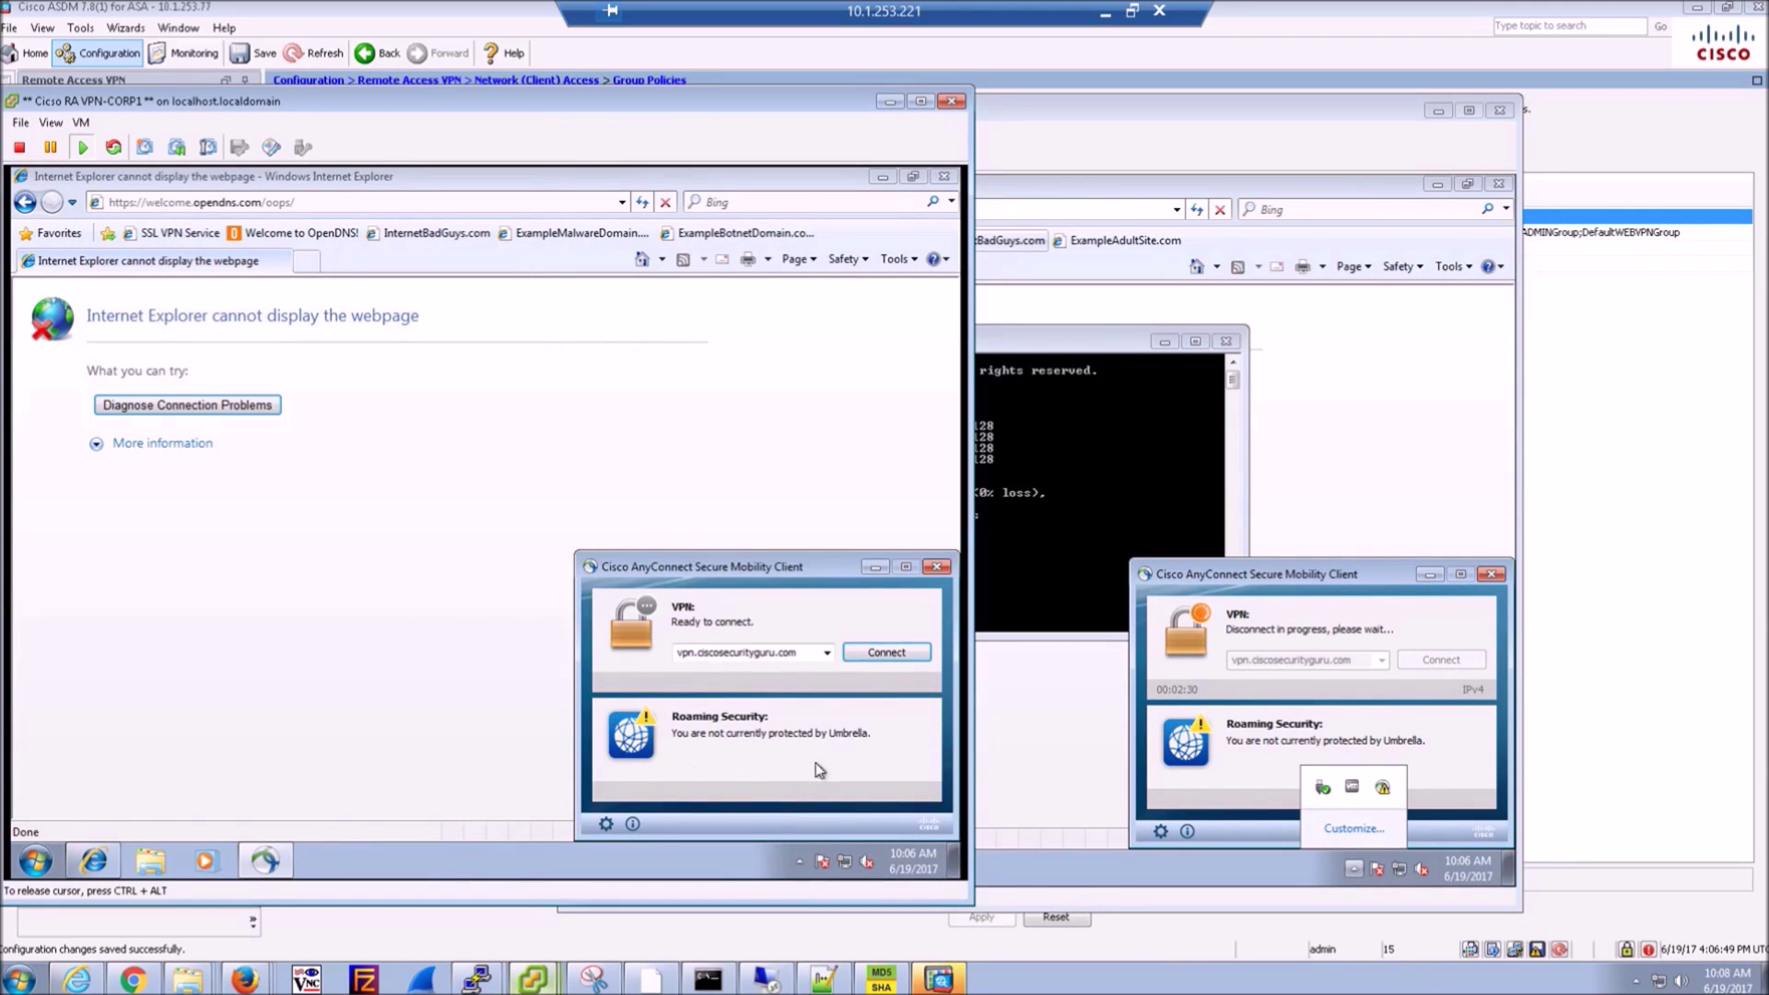
click(878, 656)
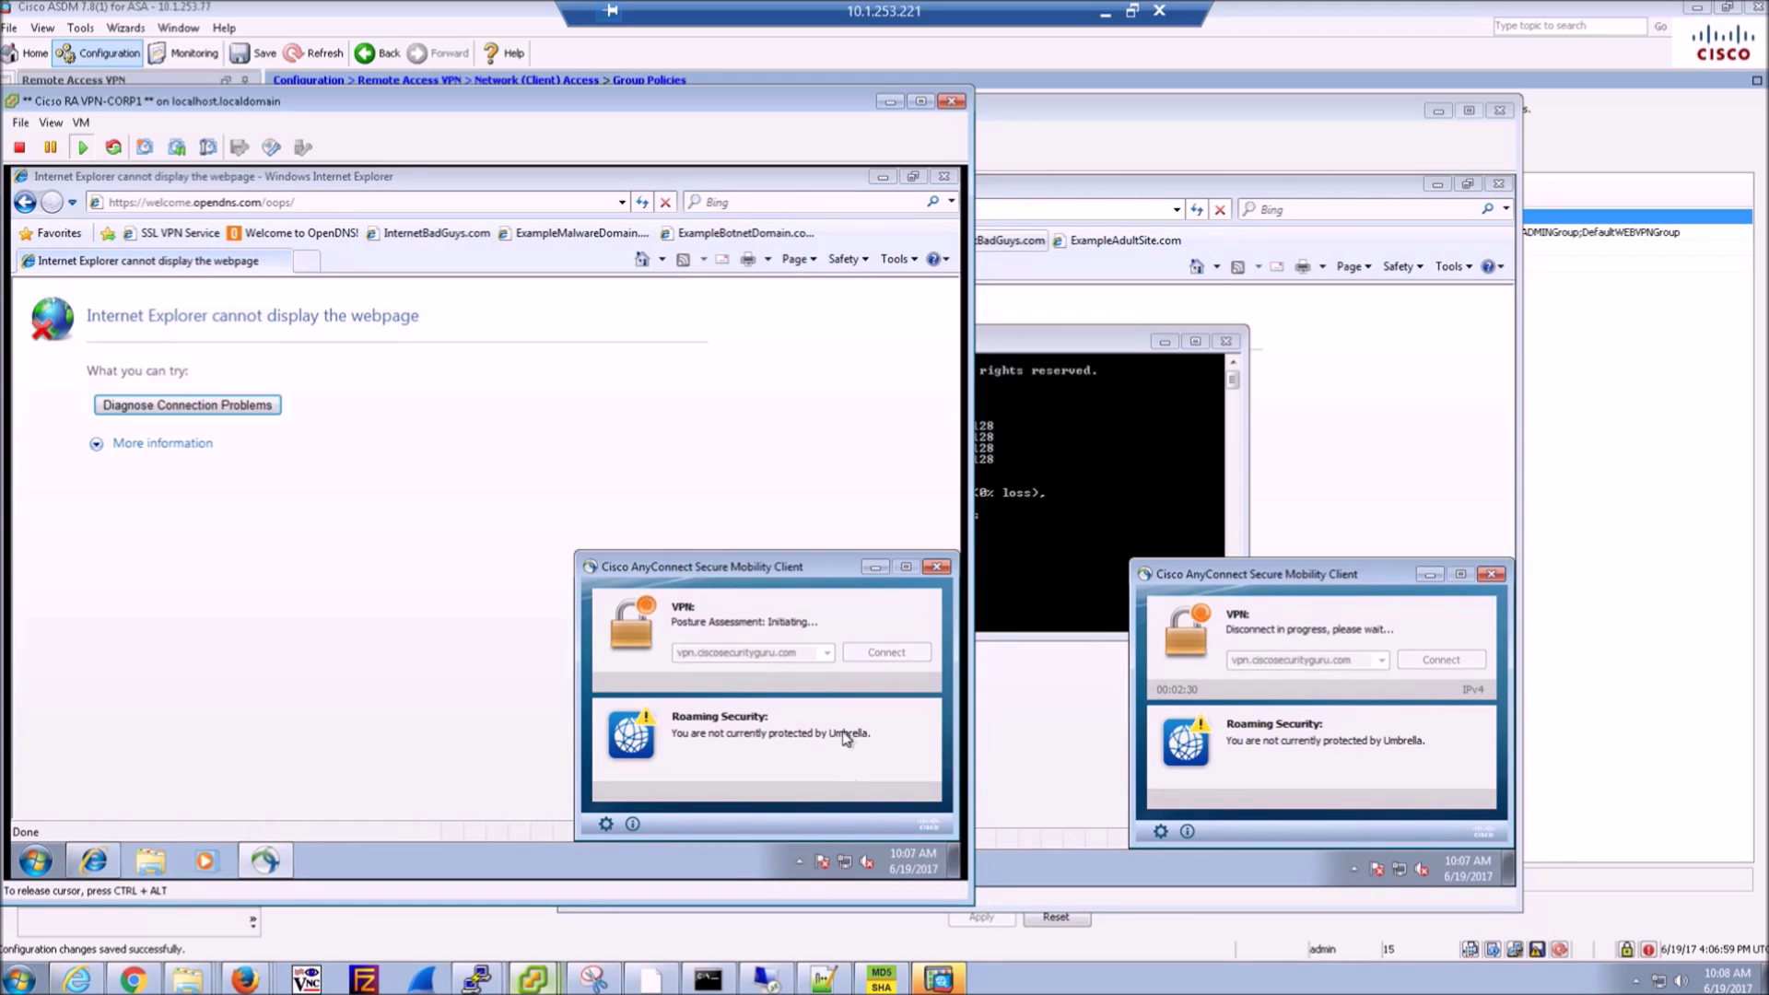
click(1173, 113)
drag(1173, 112, 1448, 108)
click(719, 112)
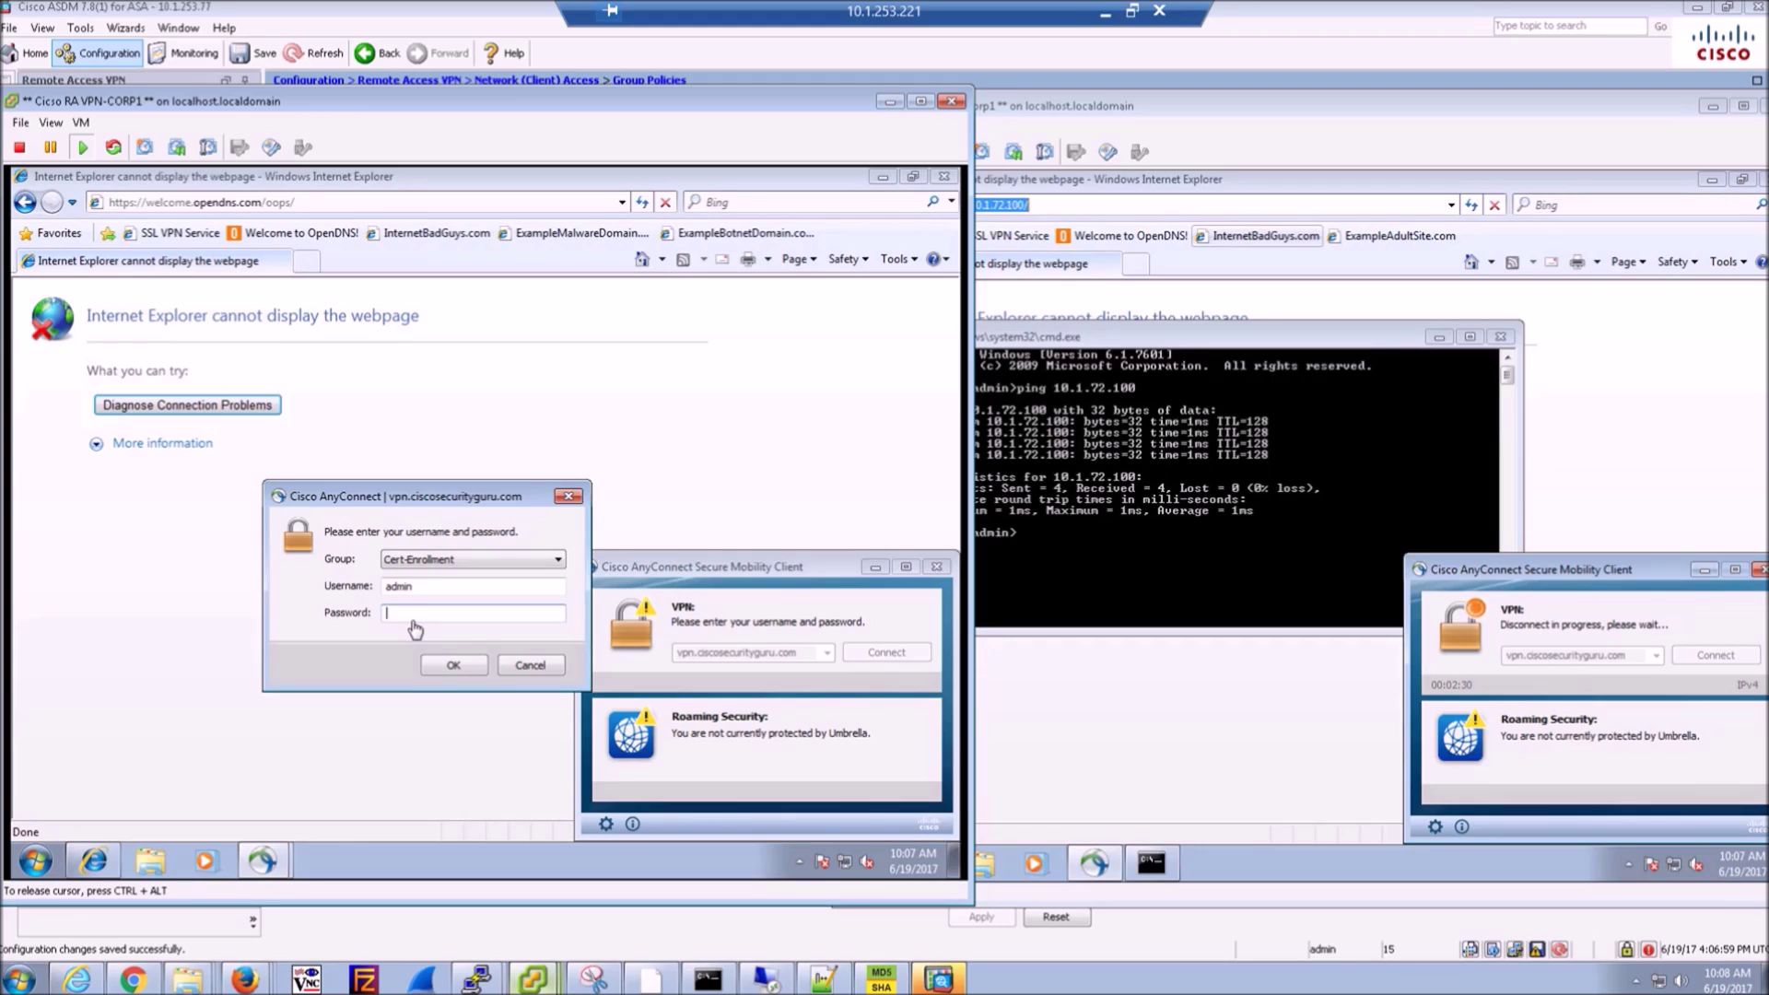
text(********)
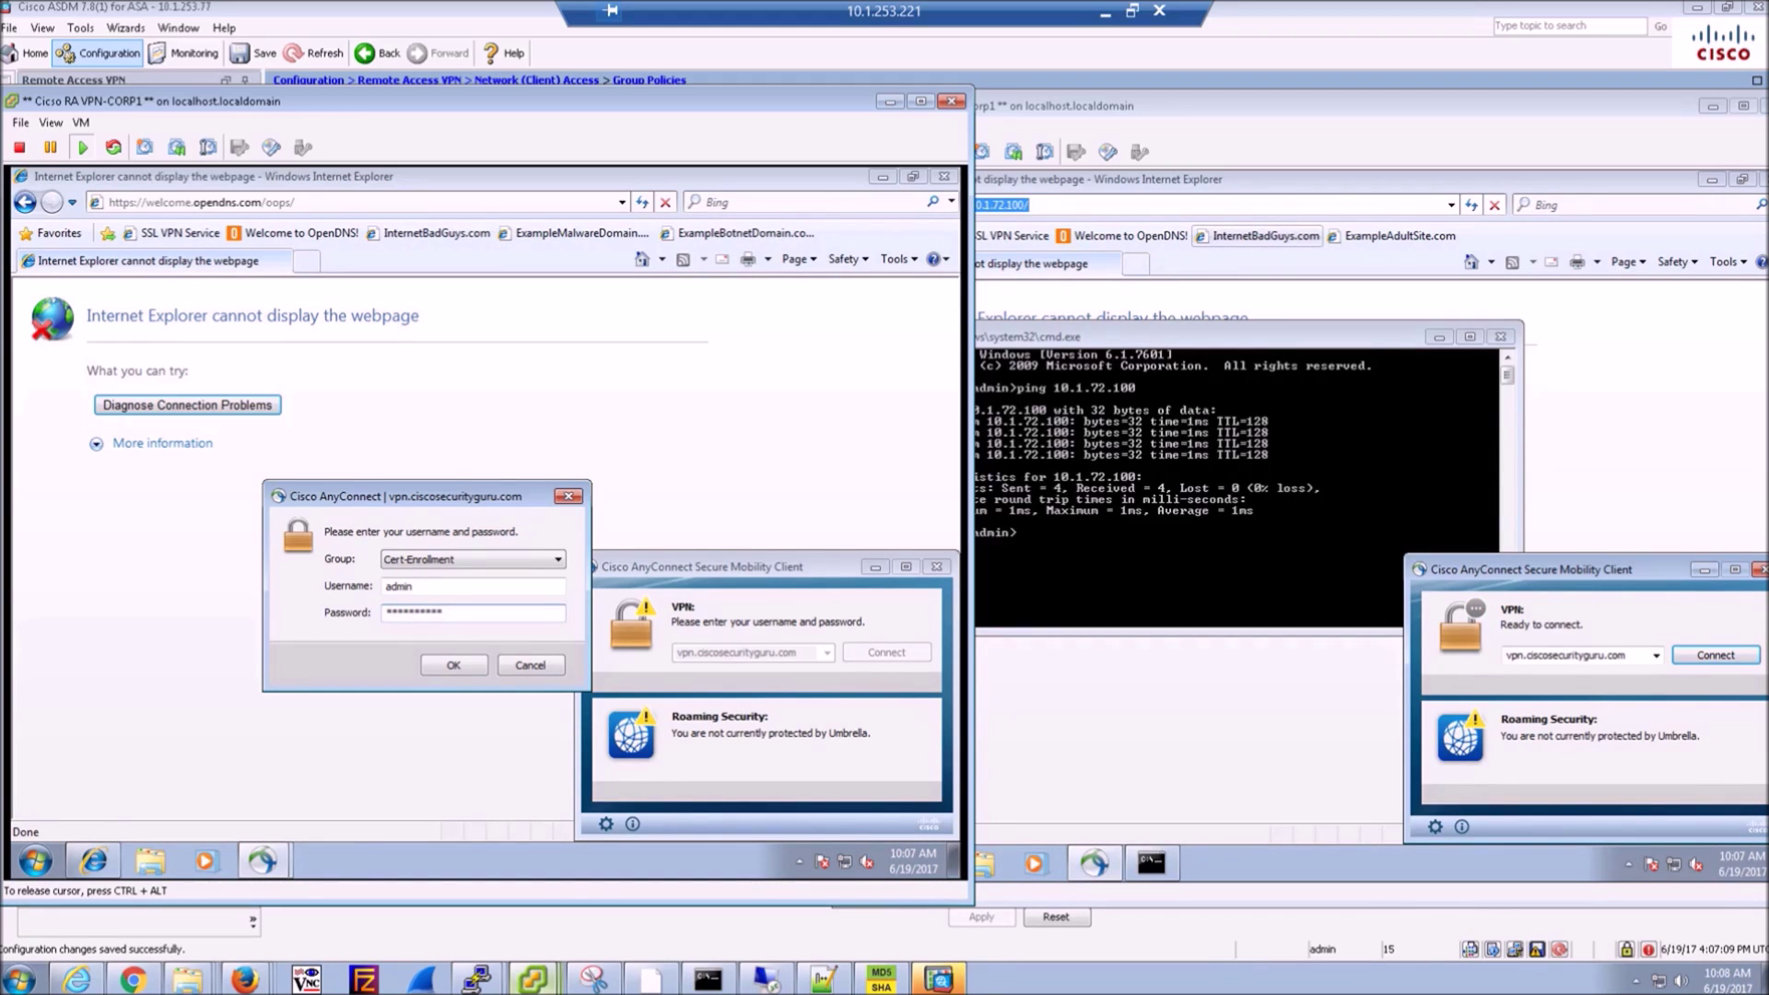
key(Return)
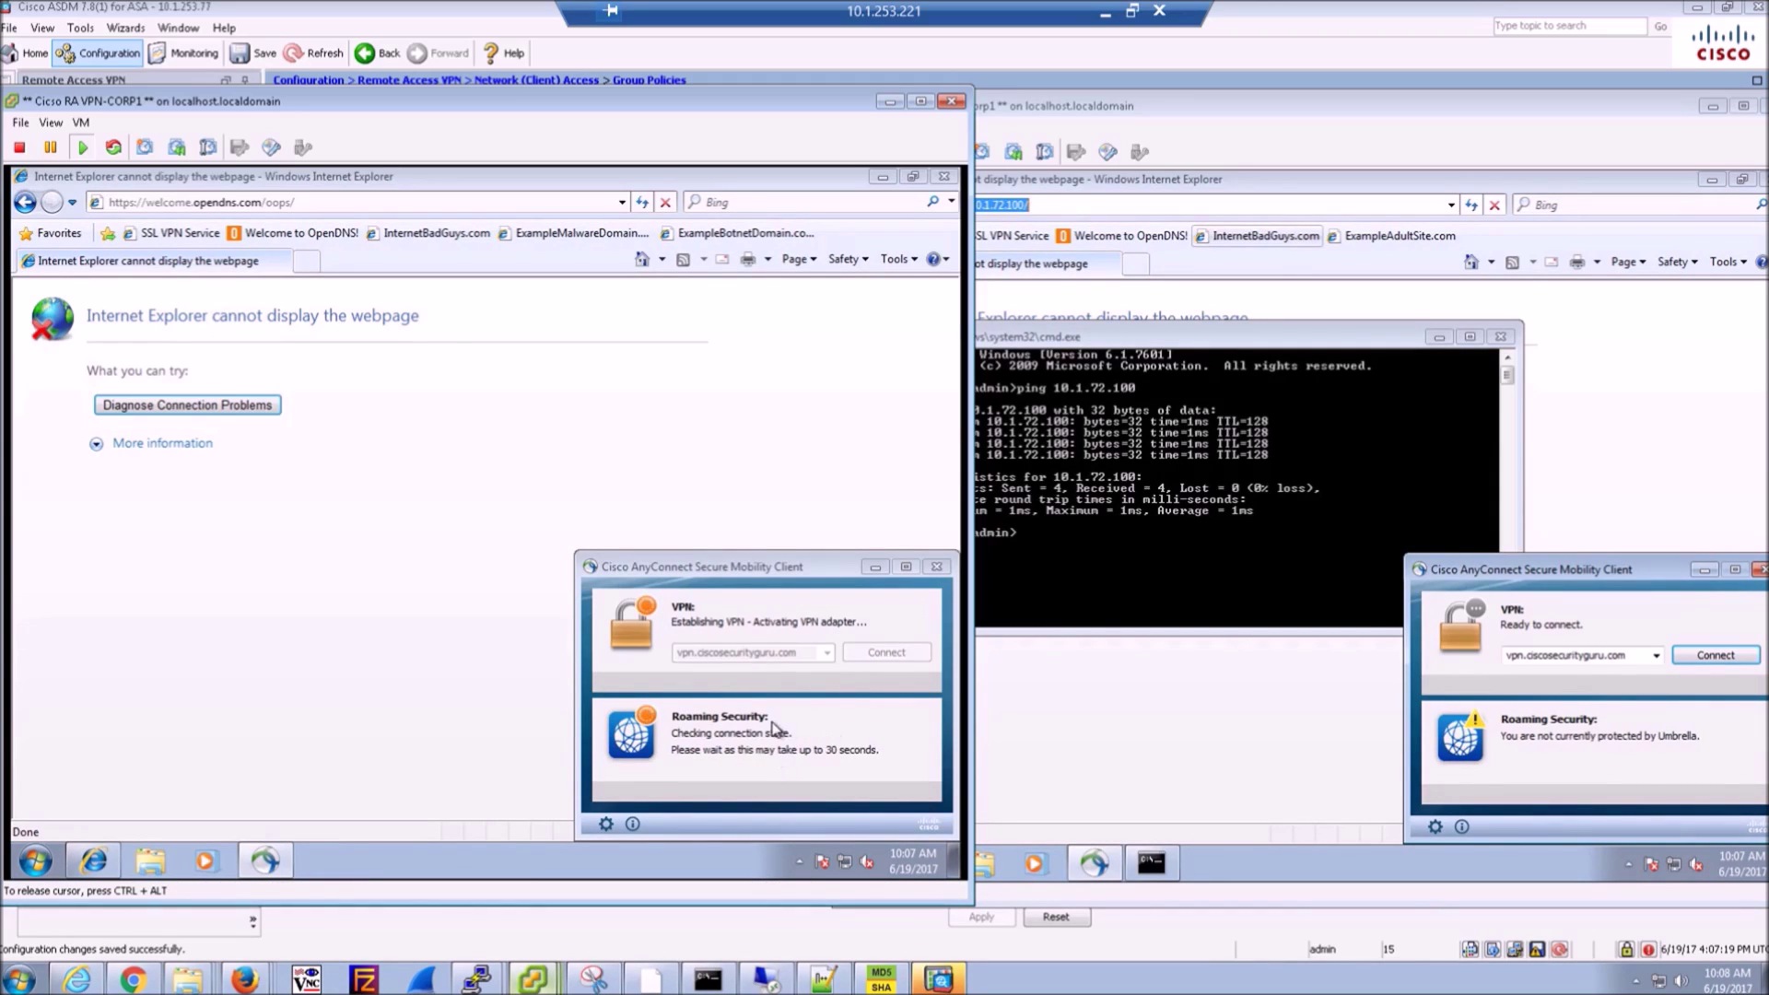
click(1714, 657)
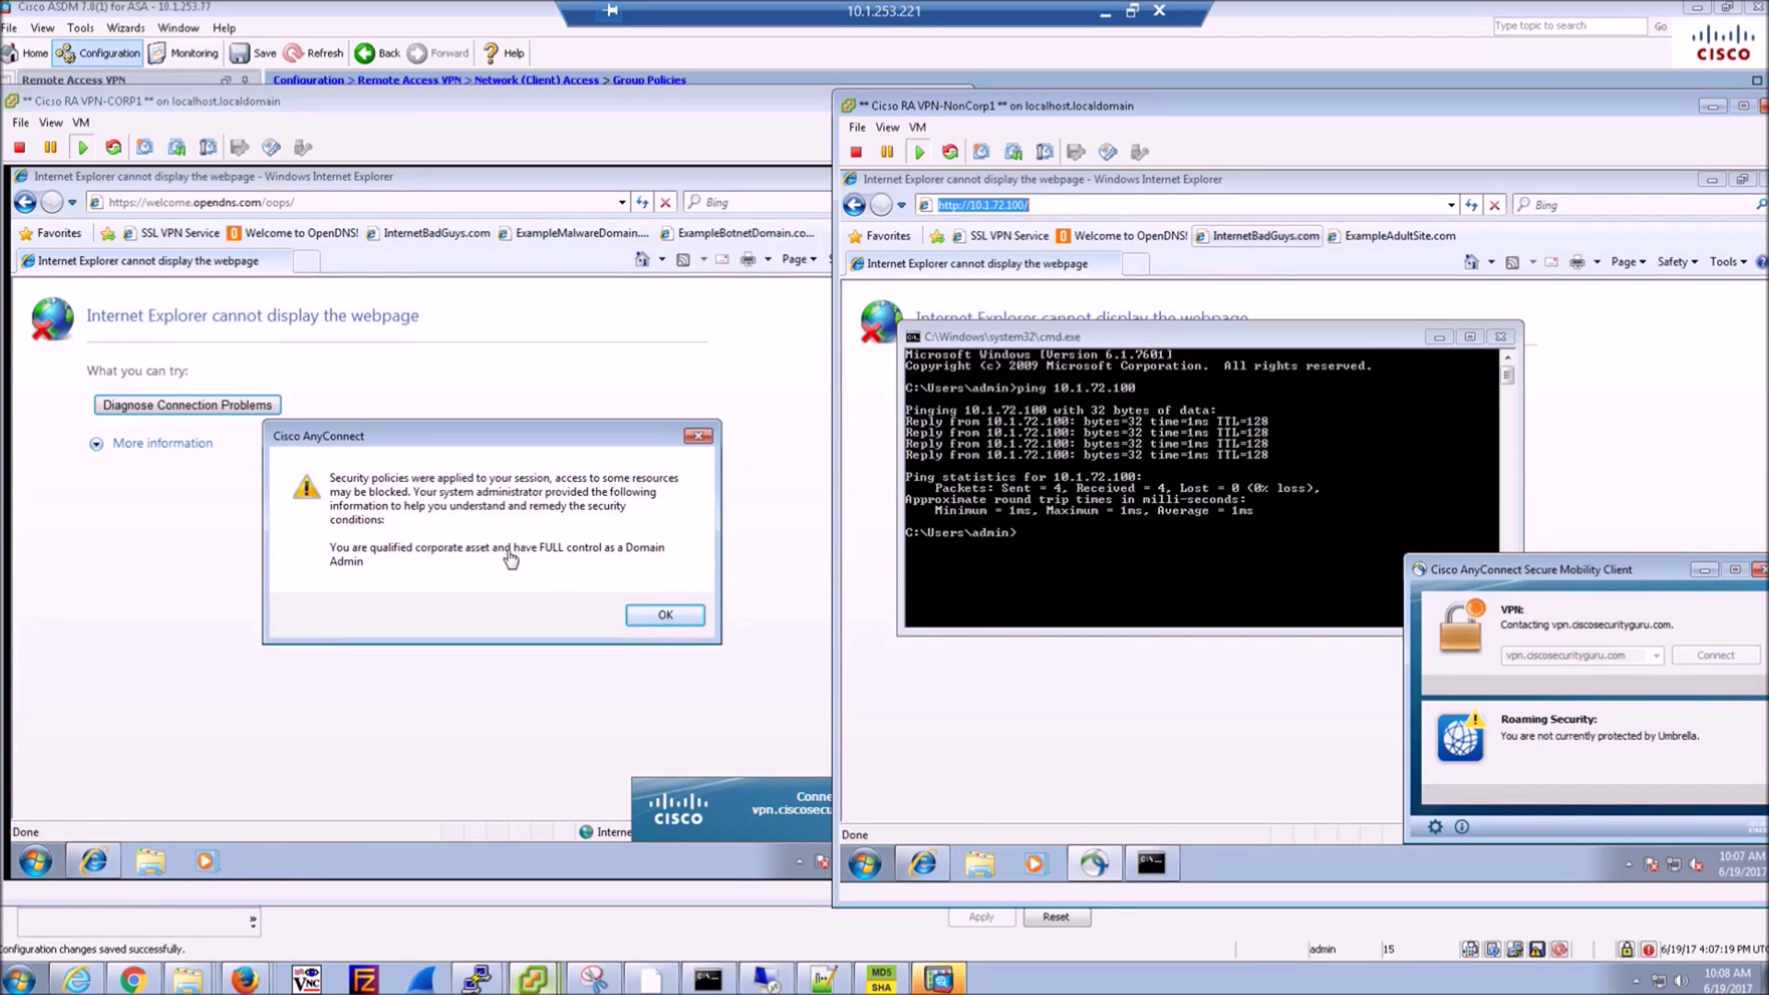
- Acknowledge CORP1's security policy notice and submit NonCorp1's VPN password
click(667, 620)
click(667, 620)
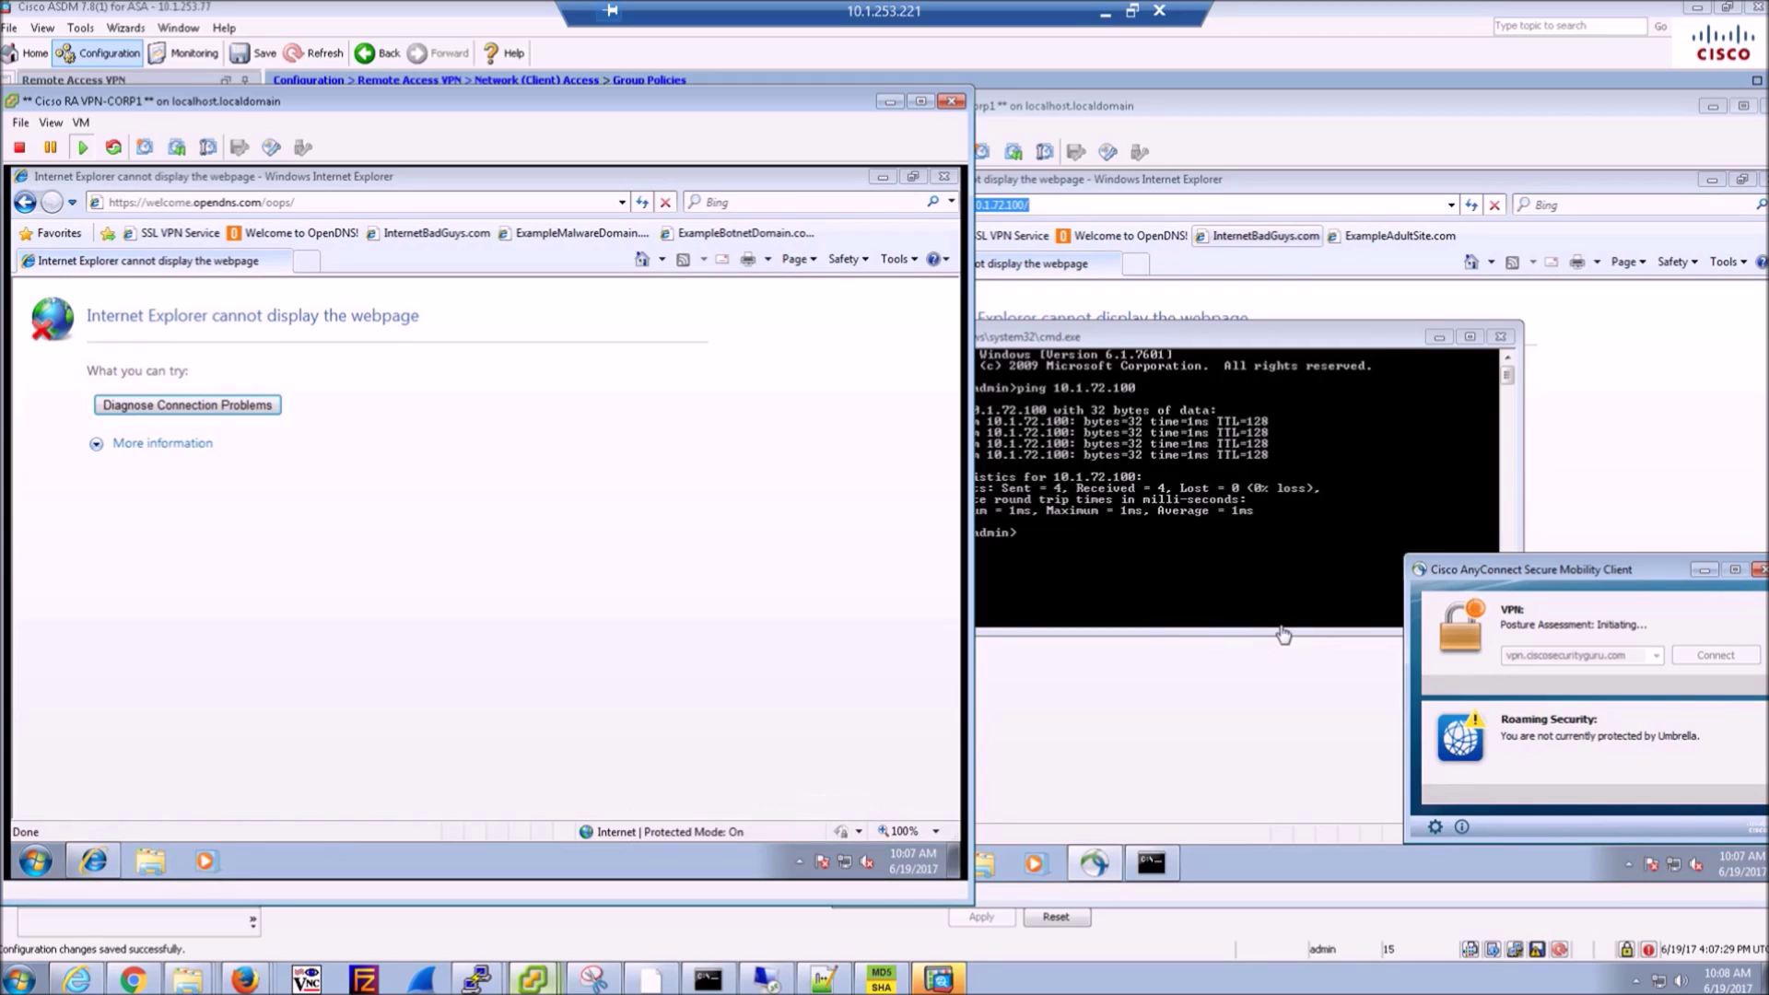
click(1217, 709)
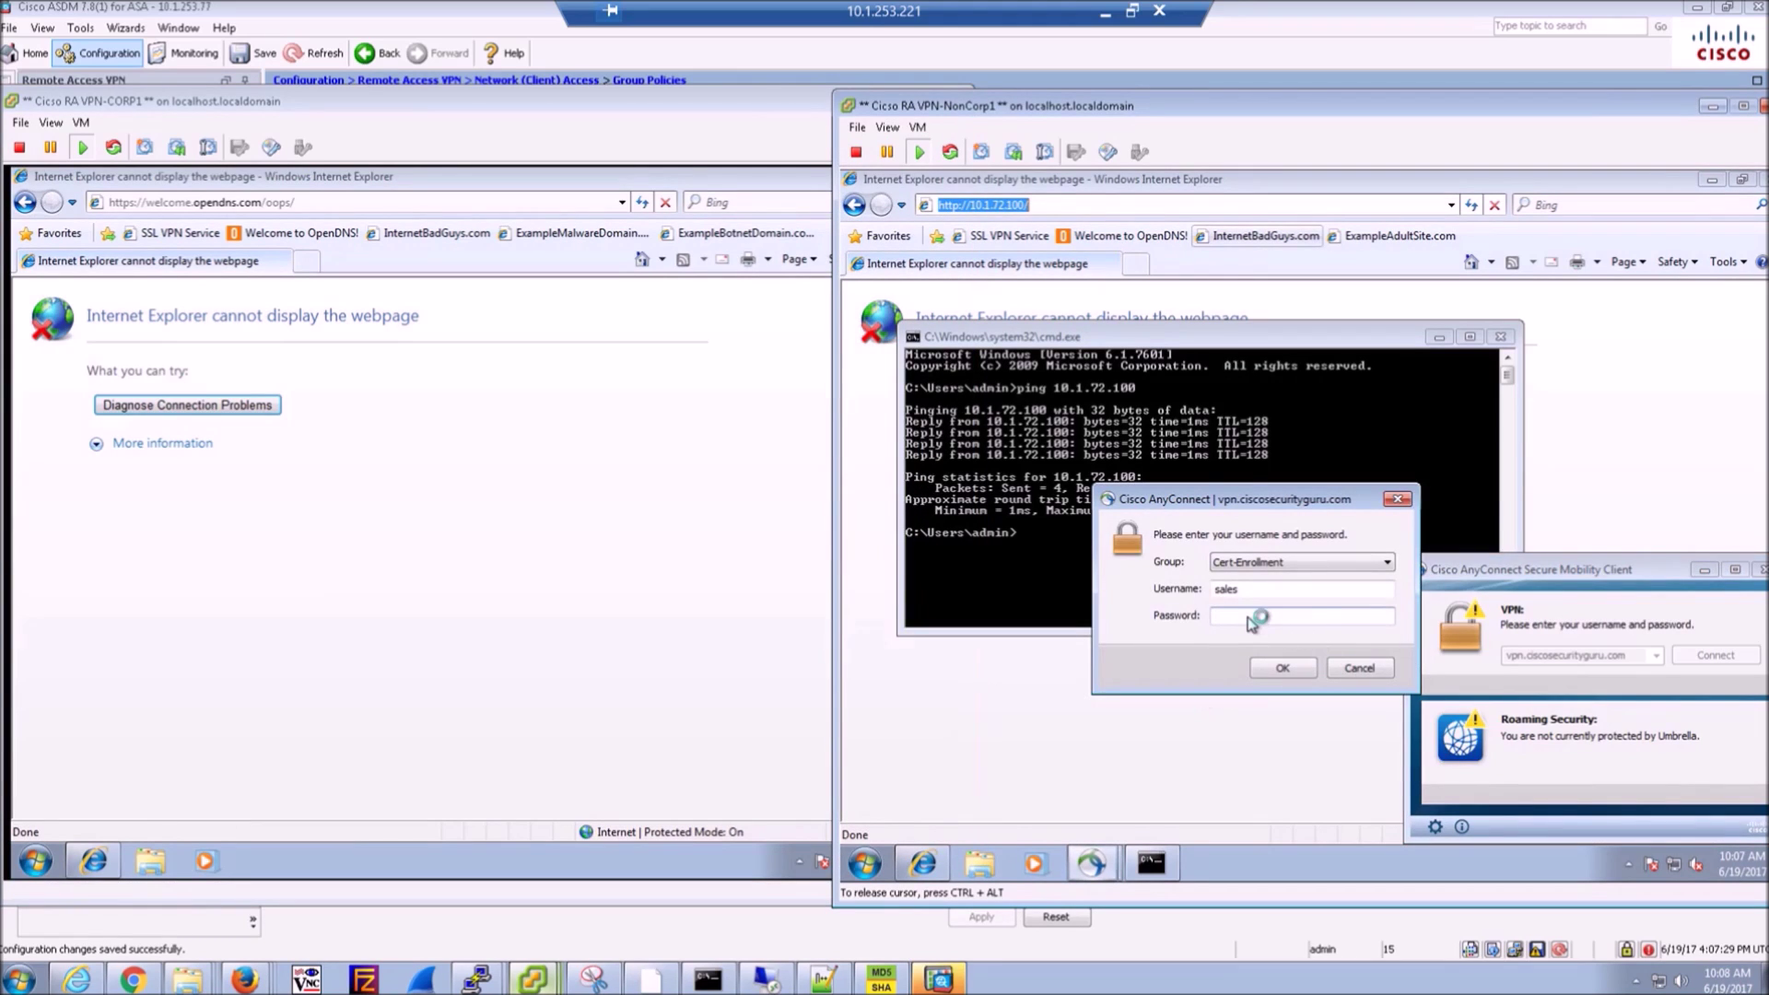
click(1246, 621)
text(*********)
key(Return)
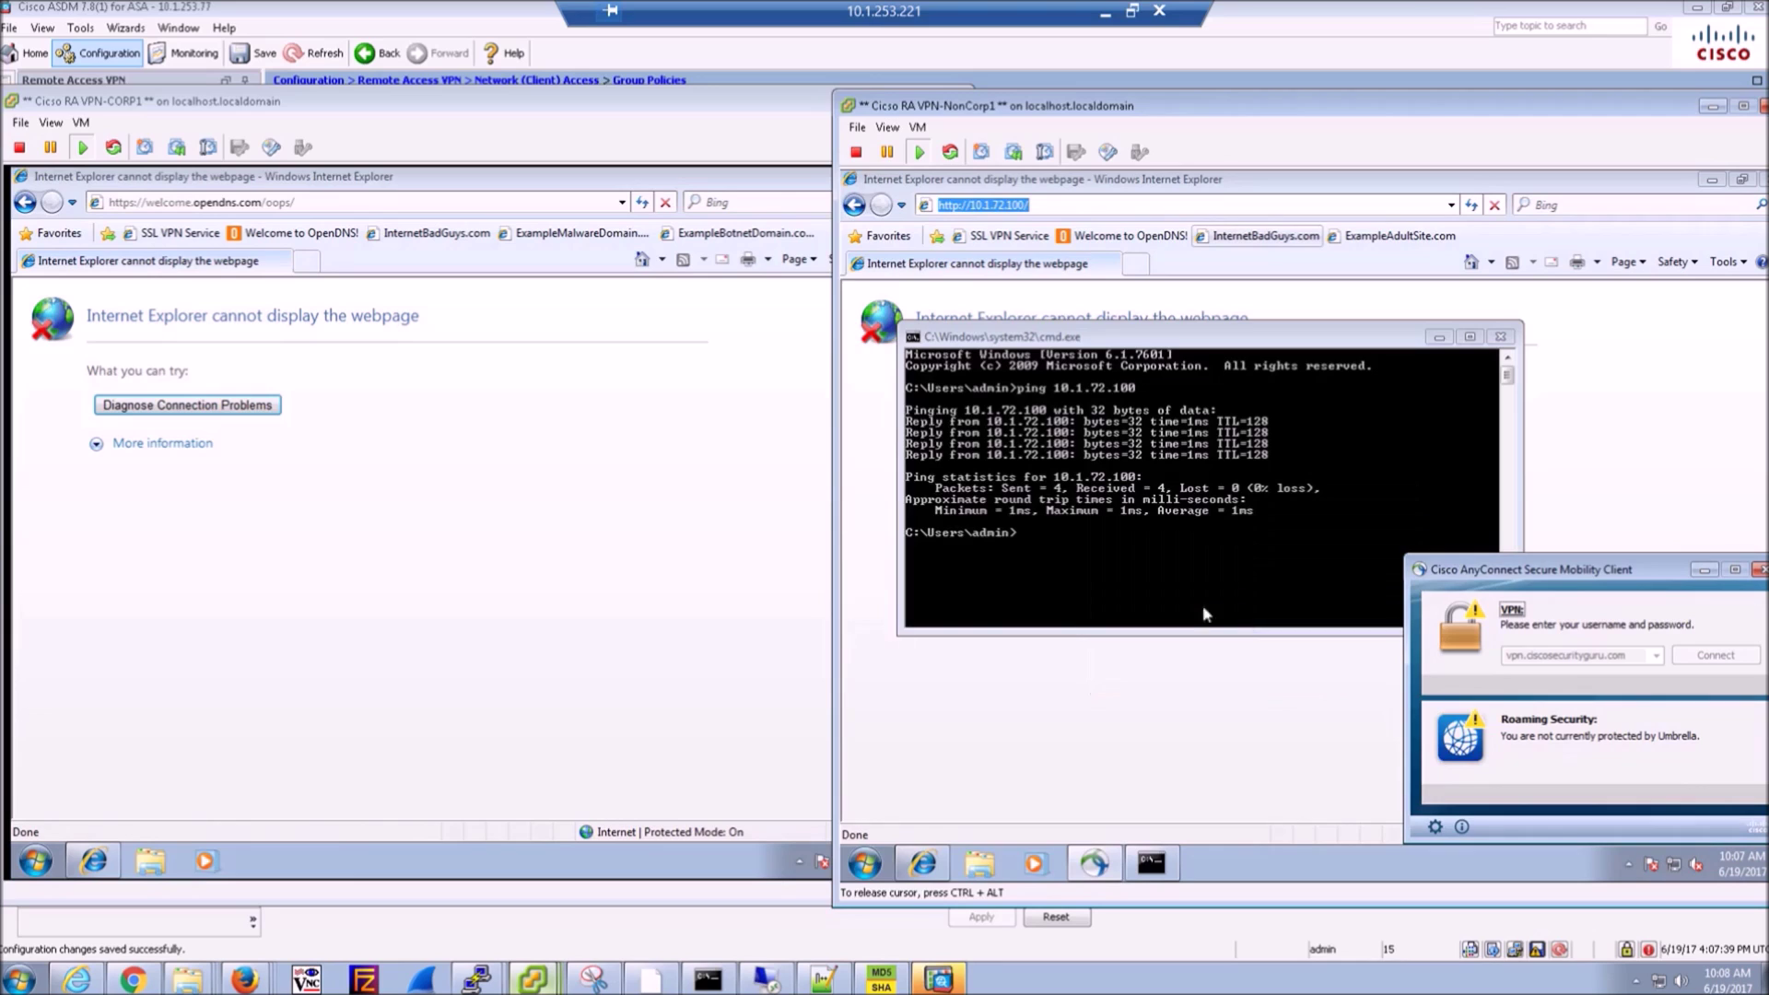
- On CORP1, retry the Welcome to OpenDNS and InternetBadGuys.com pages, then close the browser
click(531, 580)
click(417, 553)
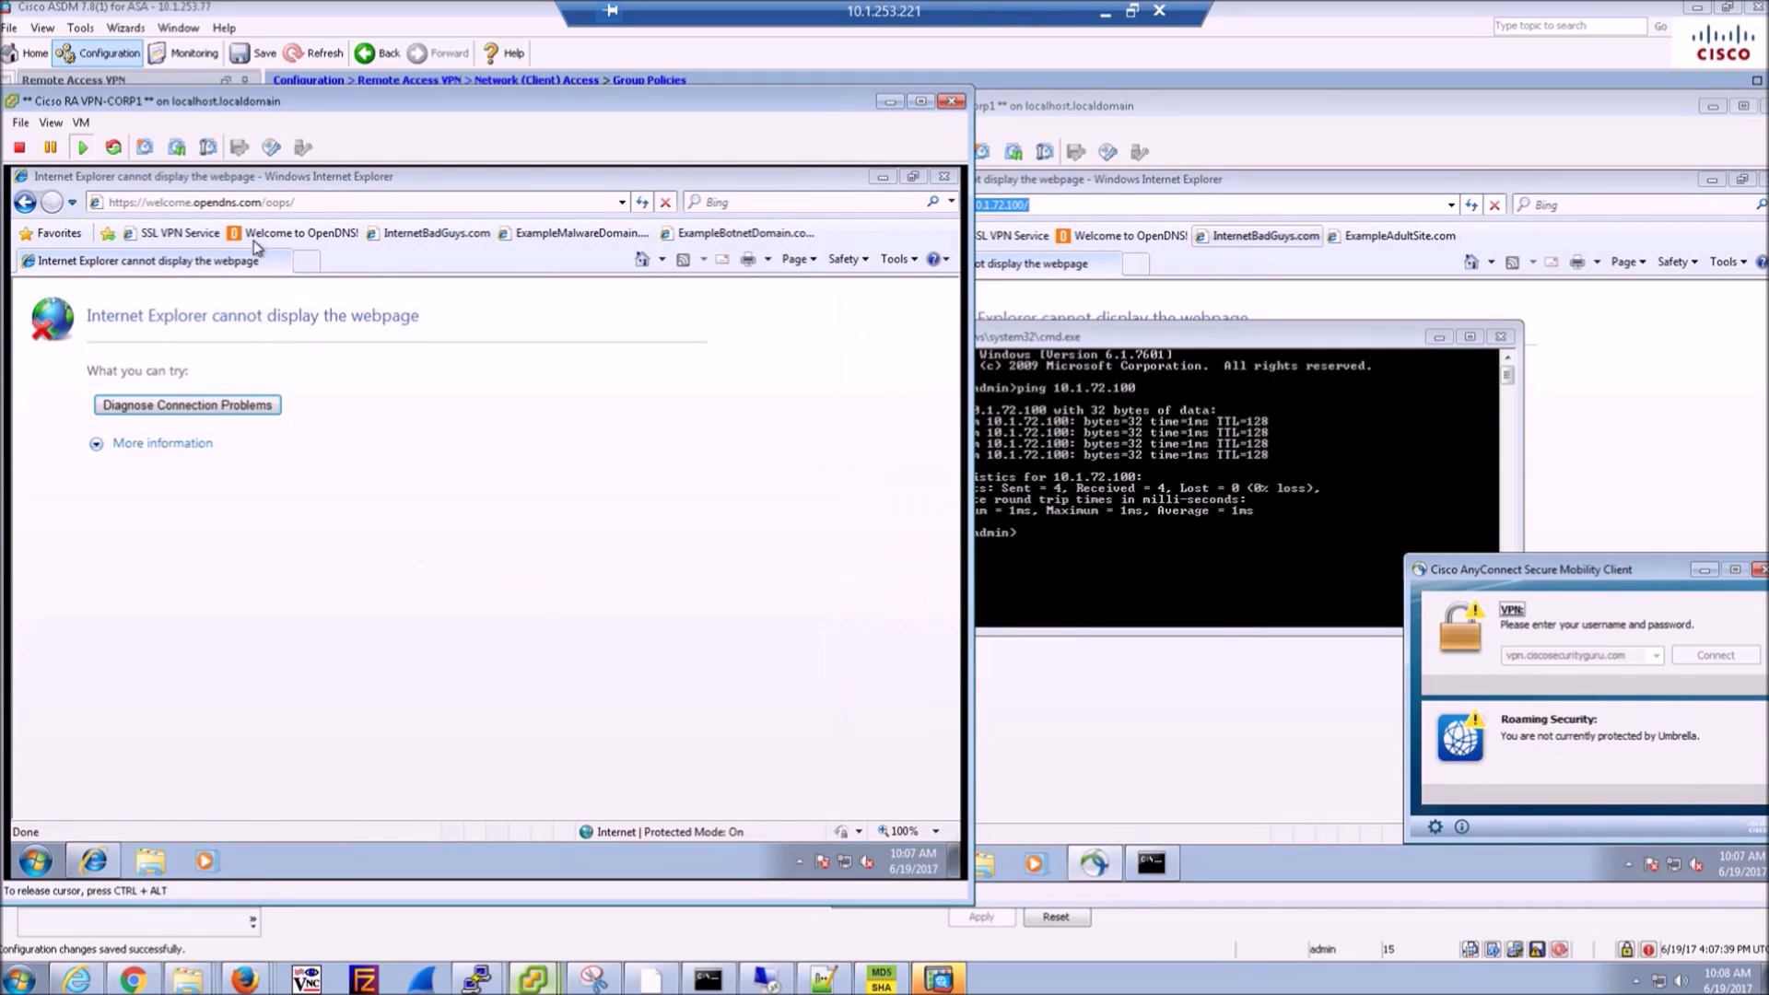
click(296, 233)
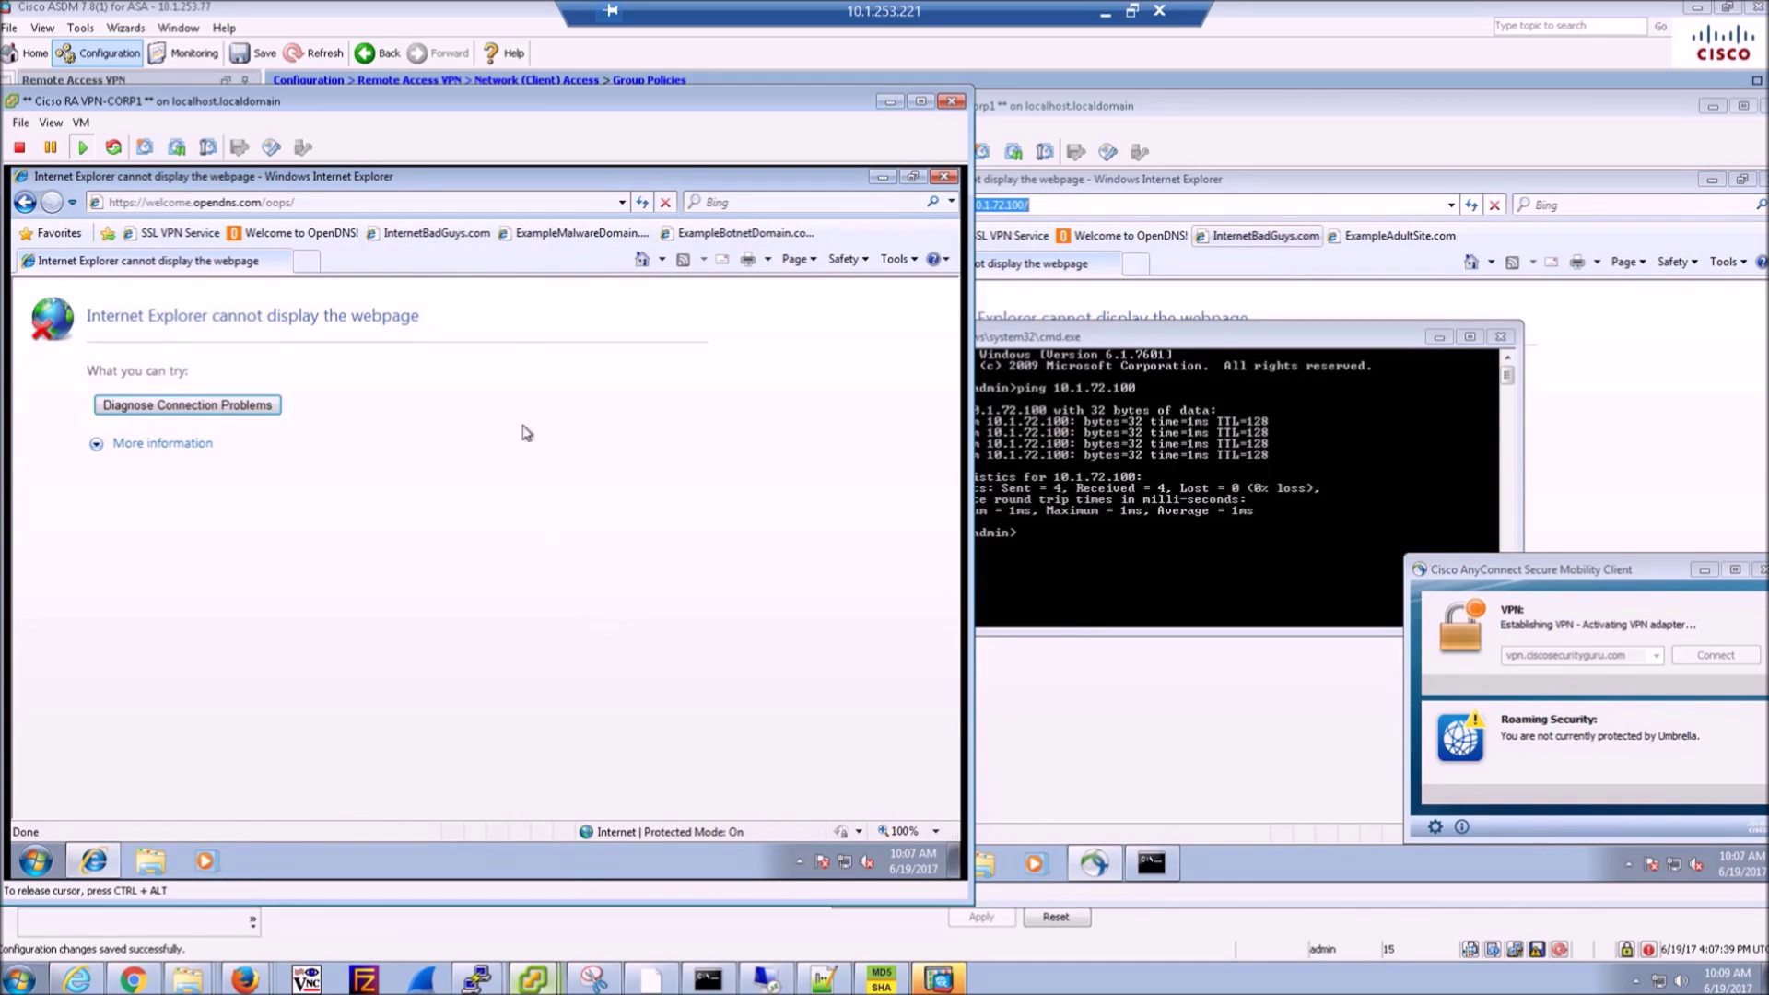
click(446, 234)
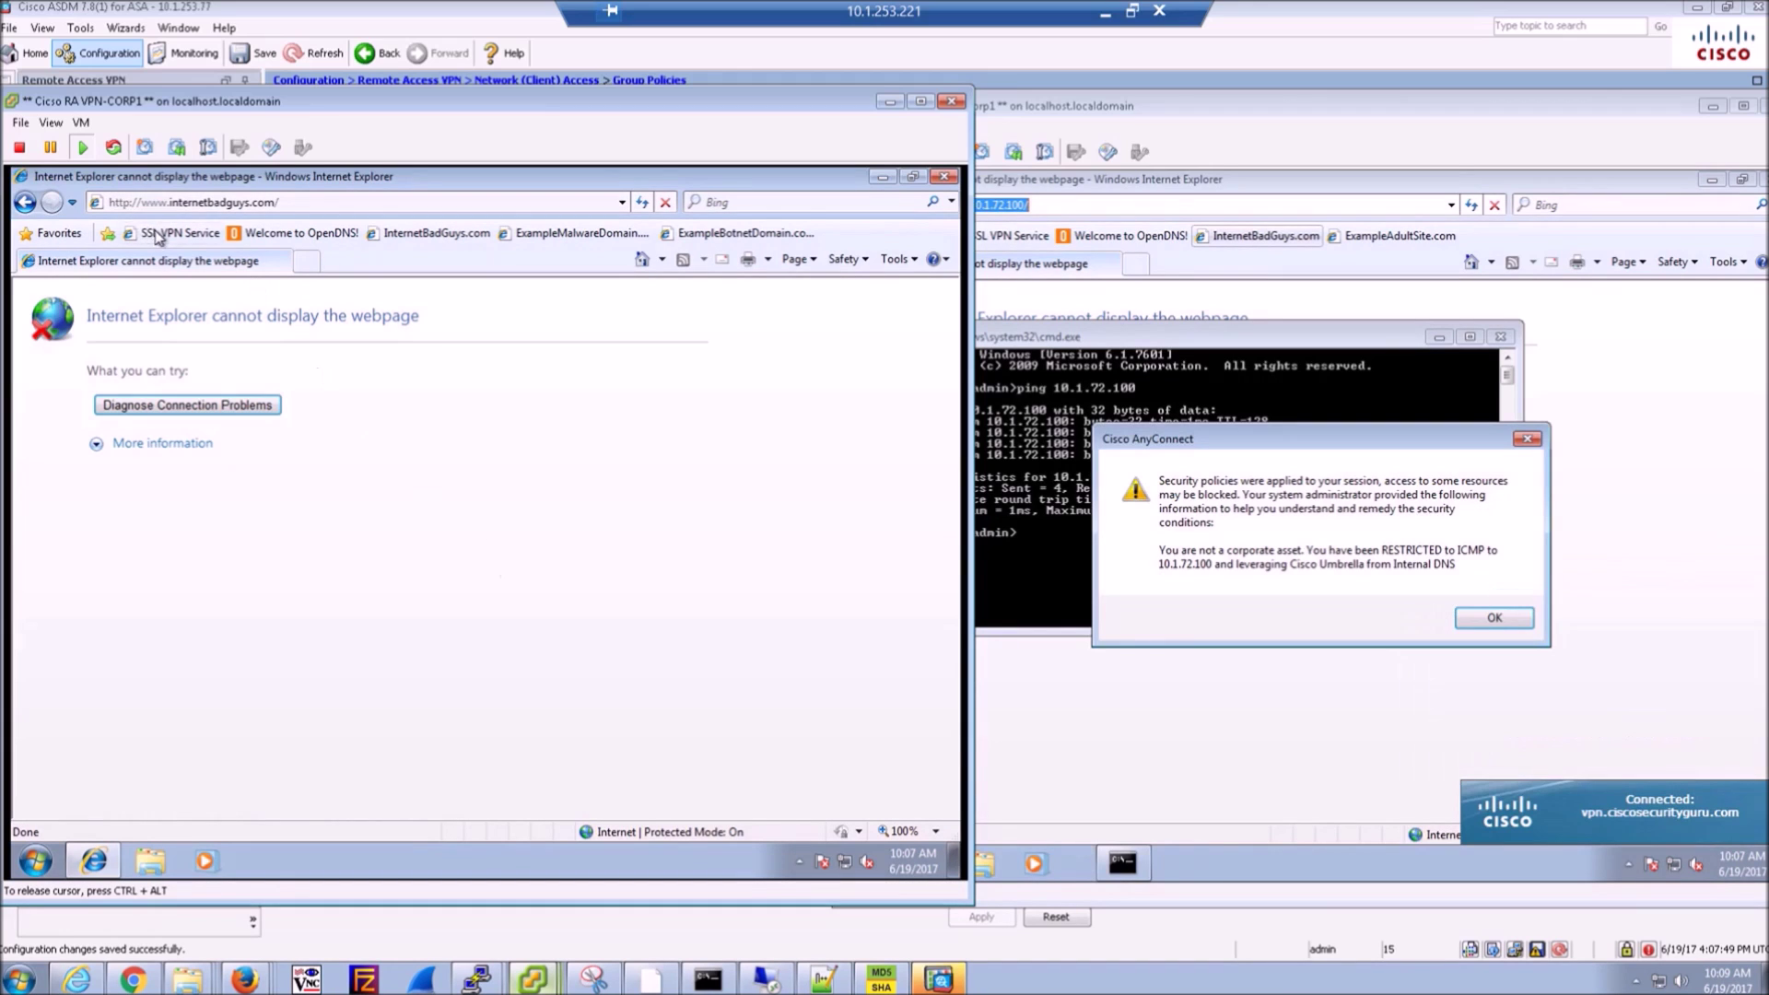
click(944, 178)
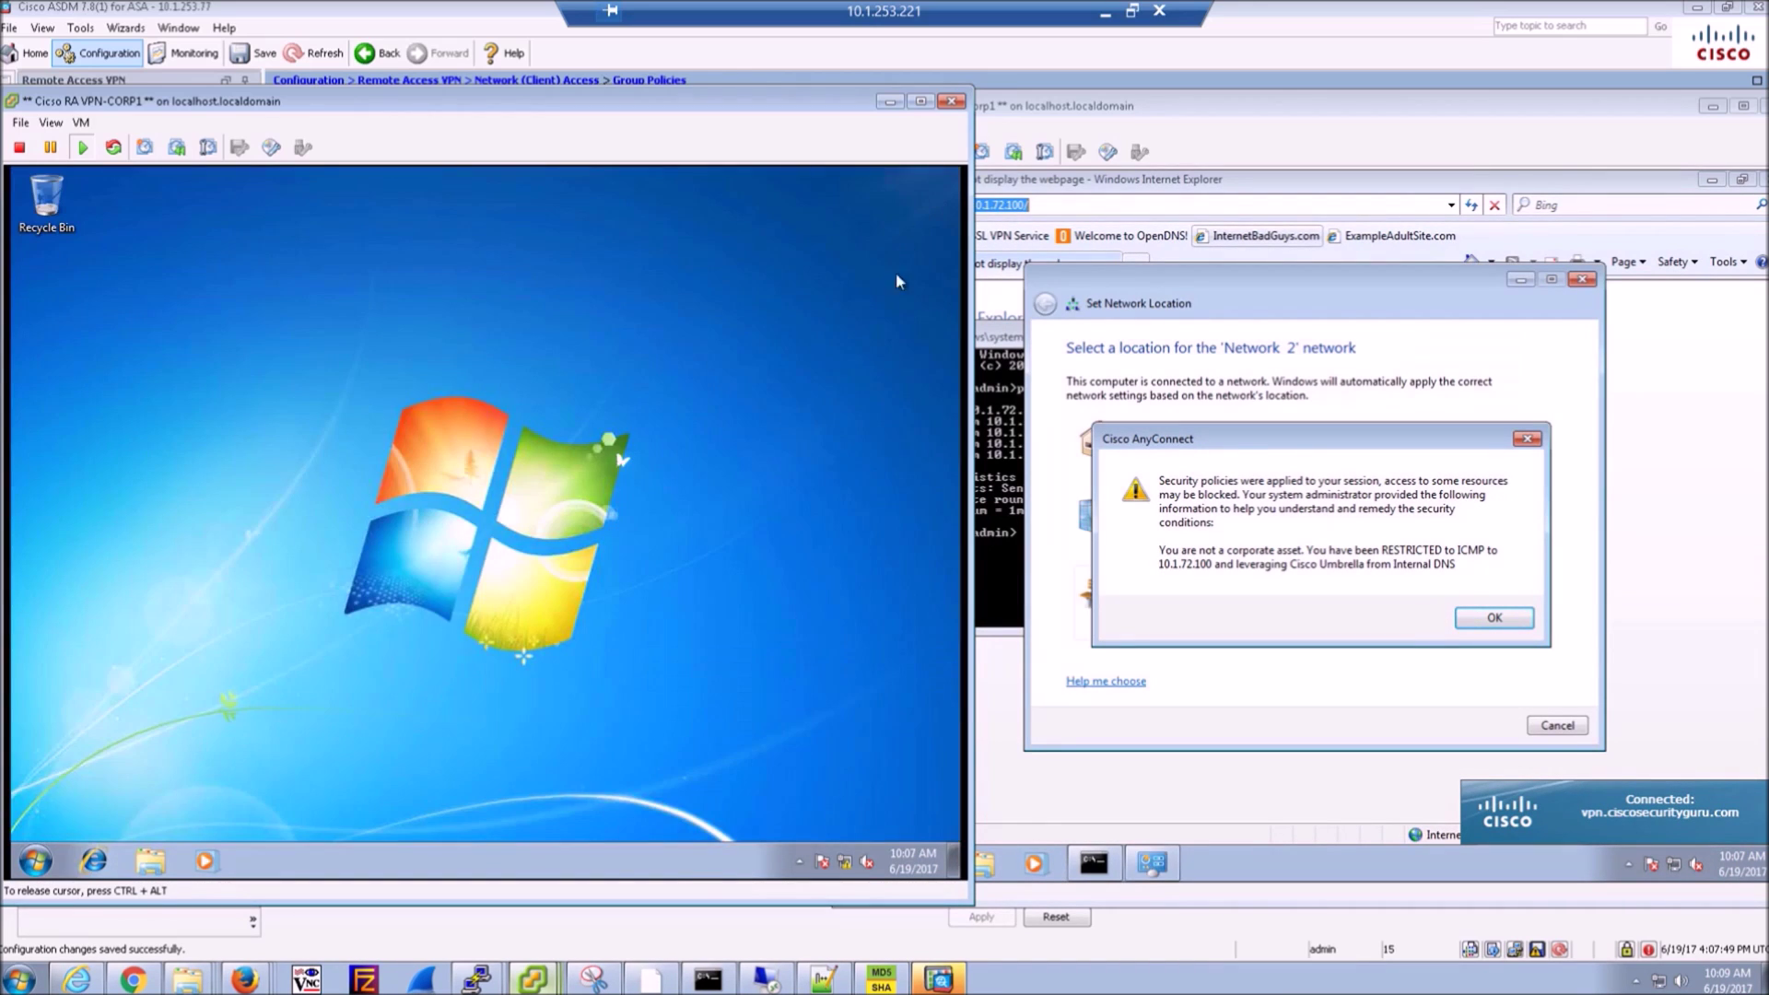
- Dismiss NonCorp1's restricted-access notice and choose a network location
click(1489, 622)
click(1495, 619)
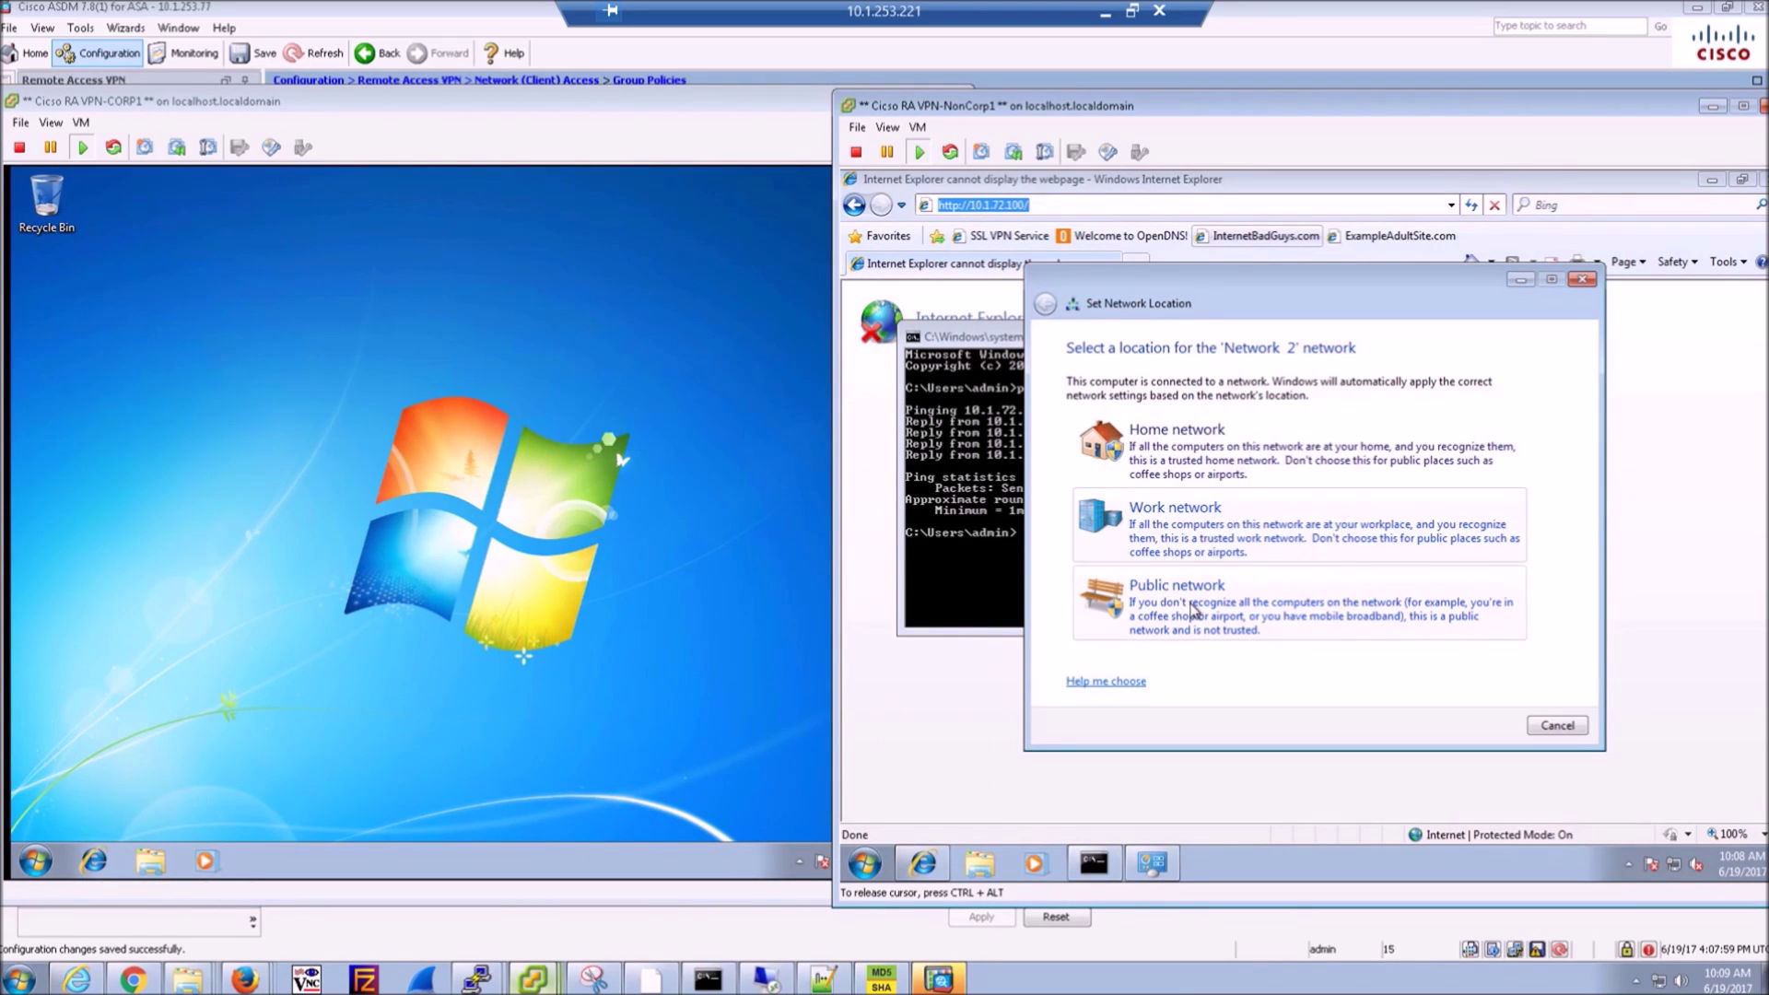
click(1194, 610)
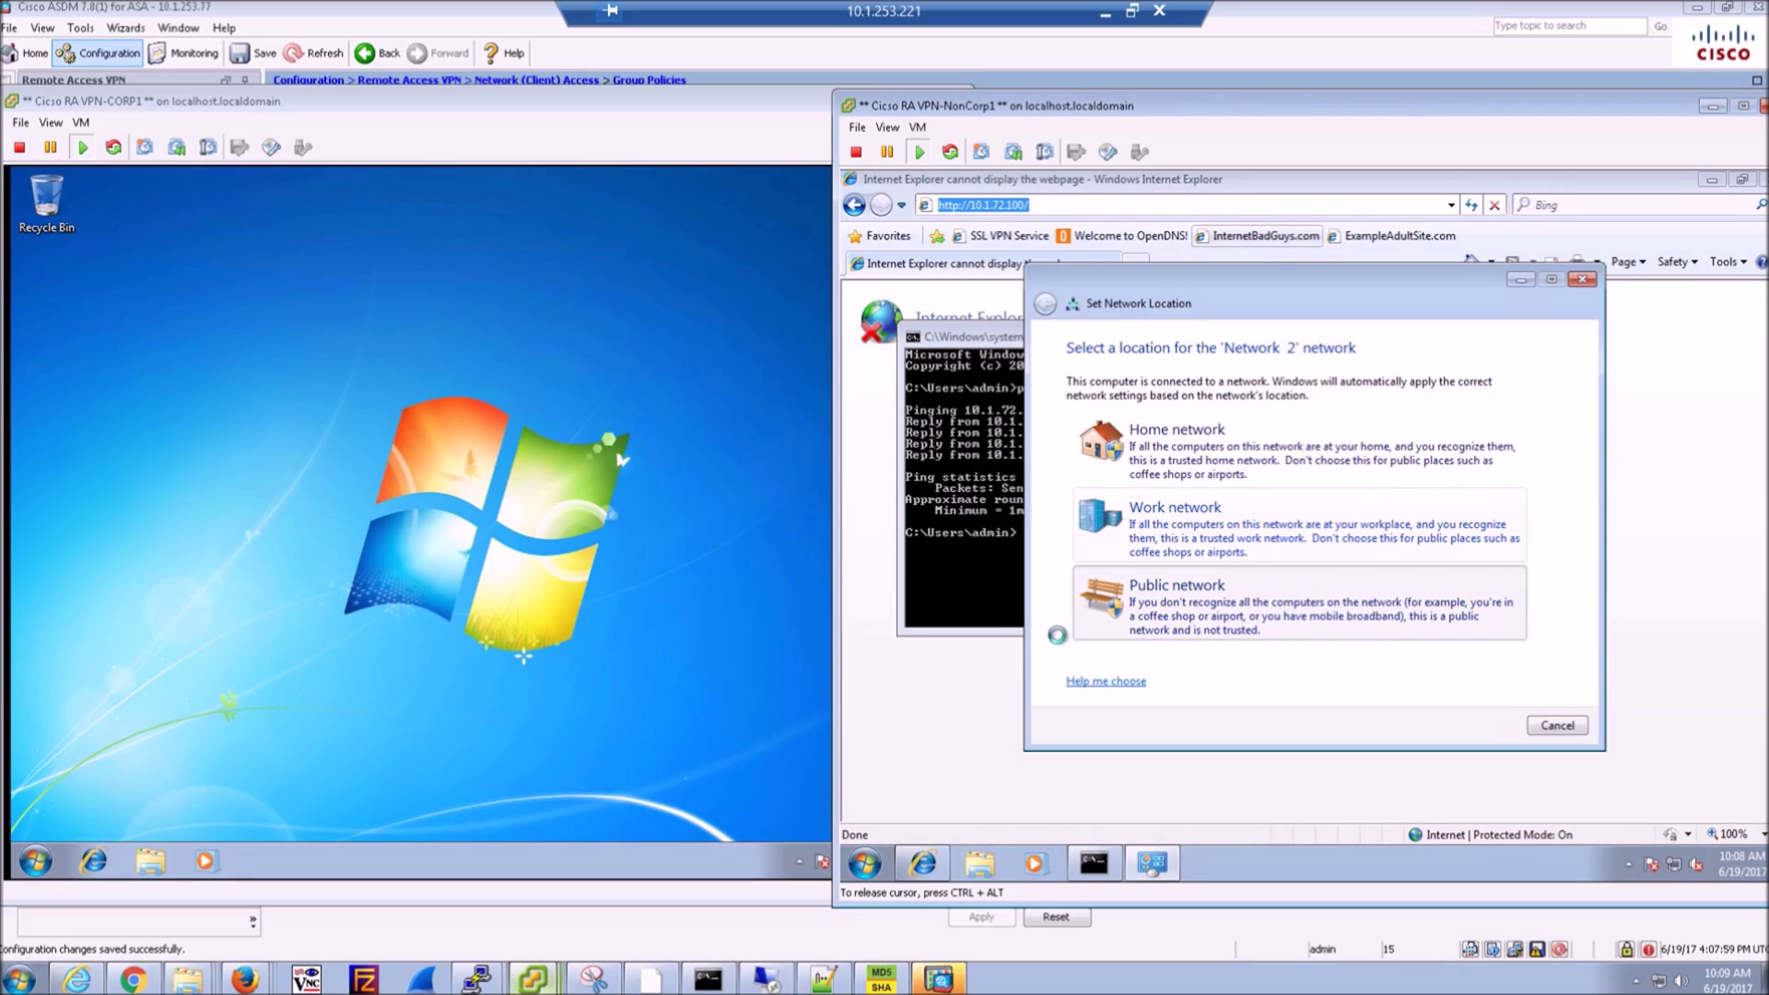
- Reopen Internet Explorer on CORP1 and open AnyConnect's detailed window from the tray
click(792, 880)
click(93, 861)
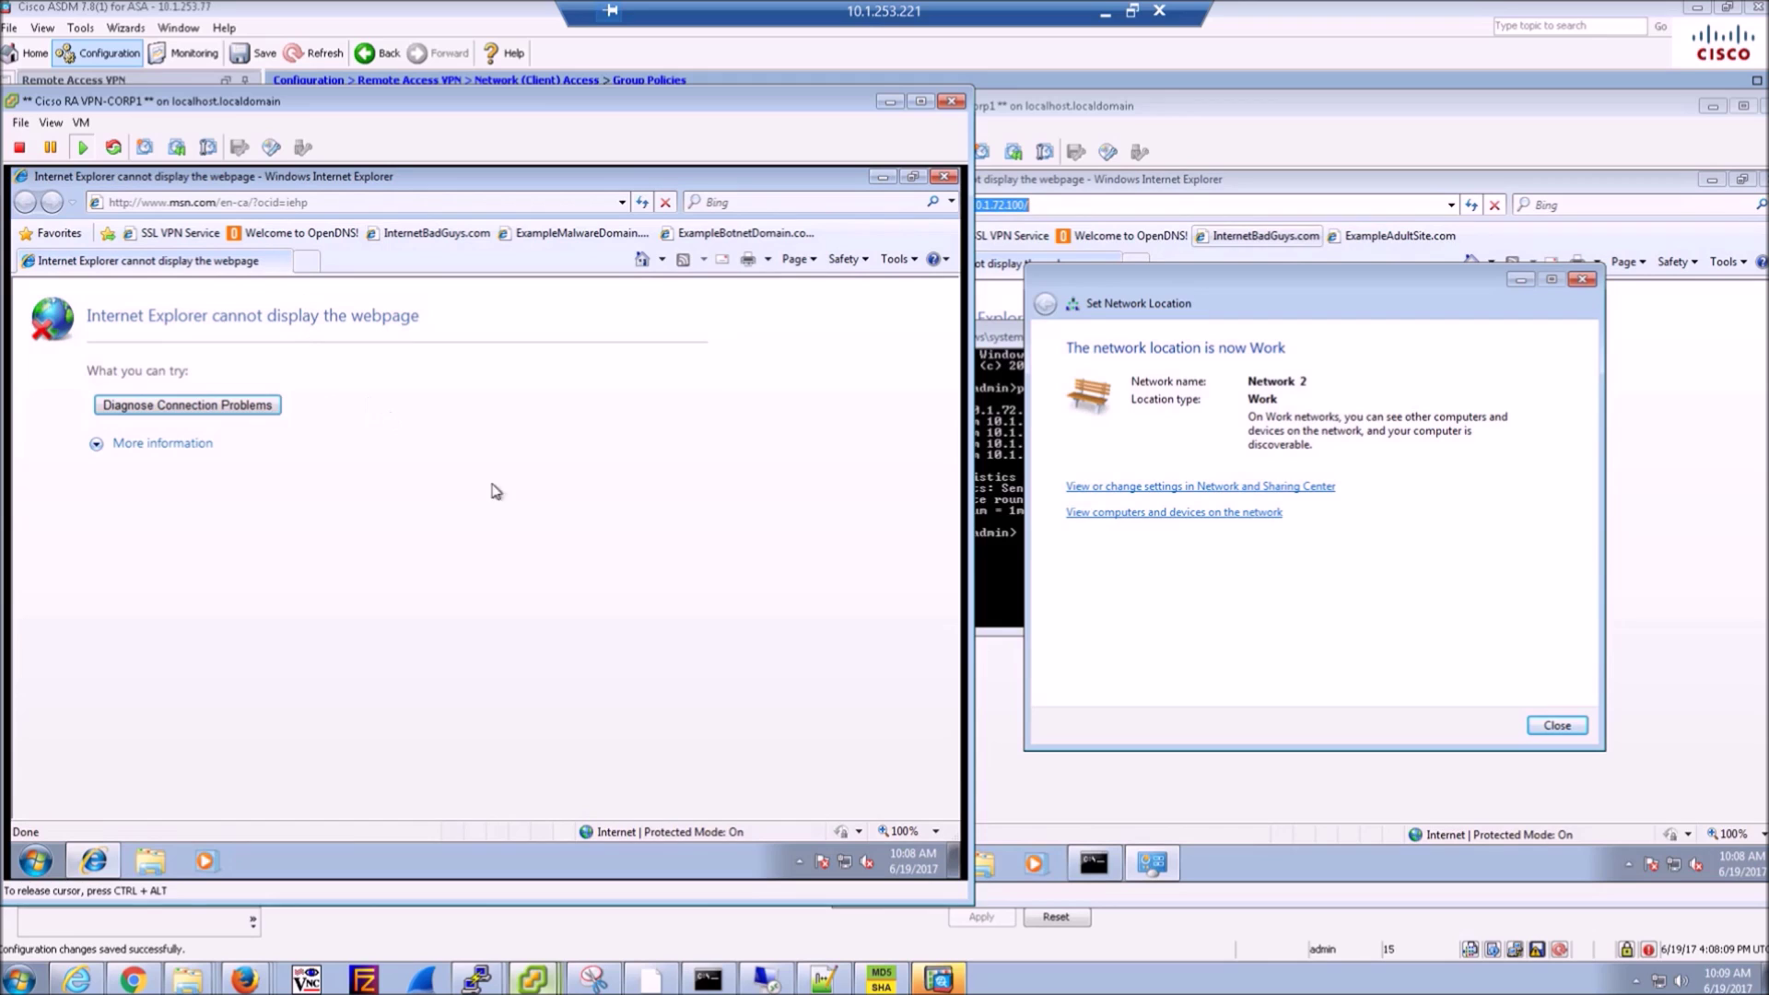
click(800, 862)
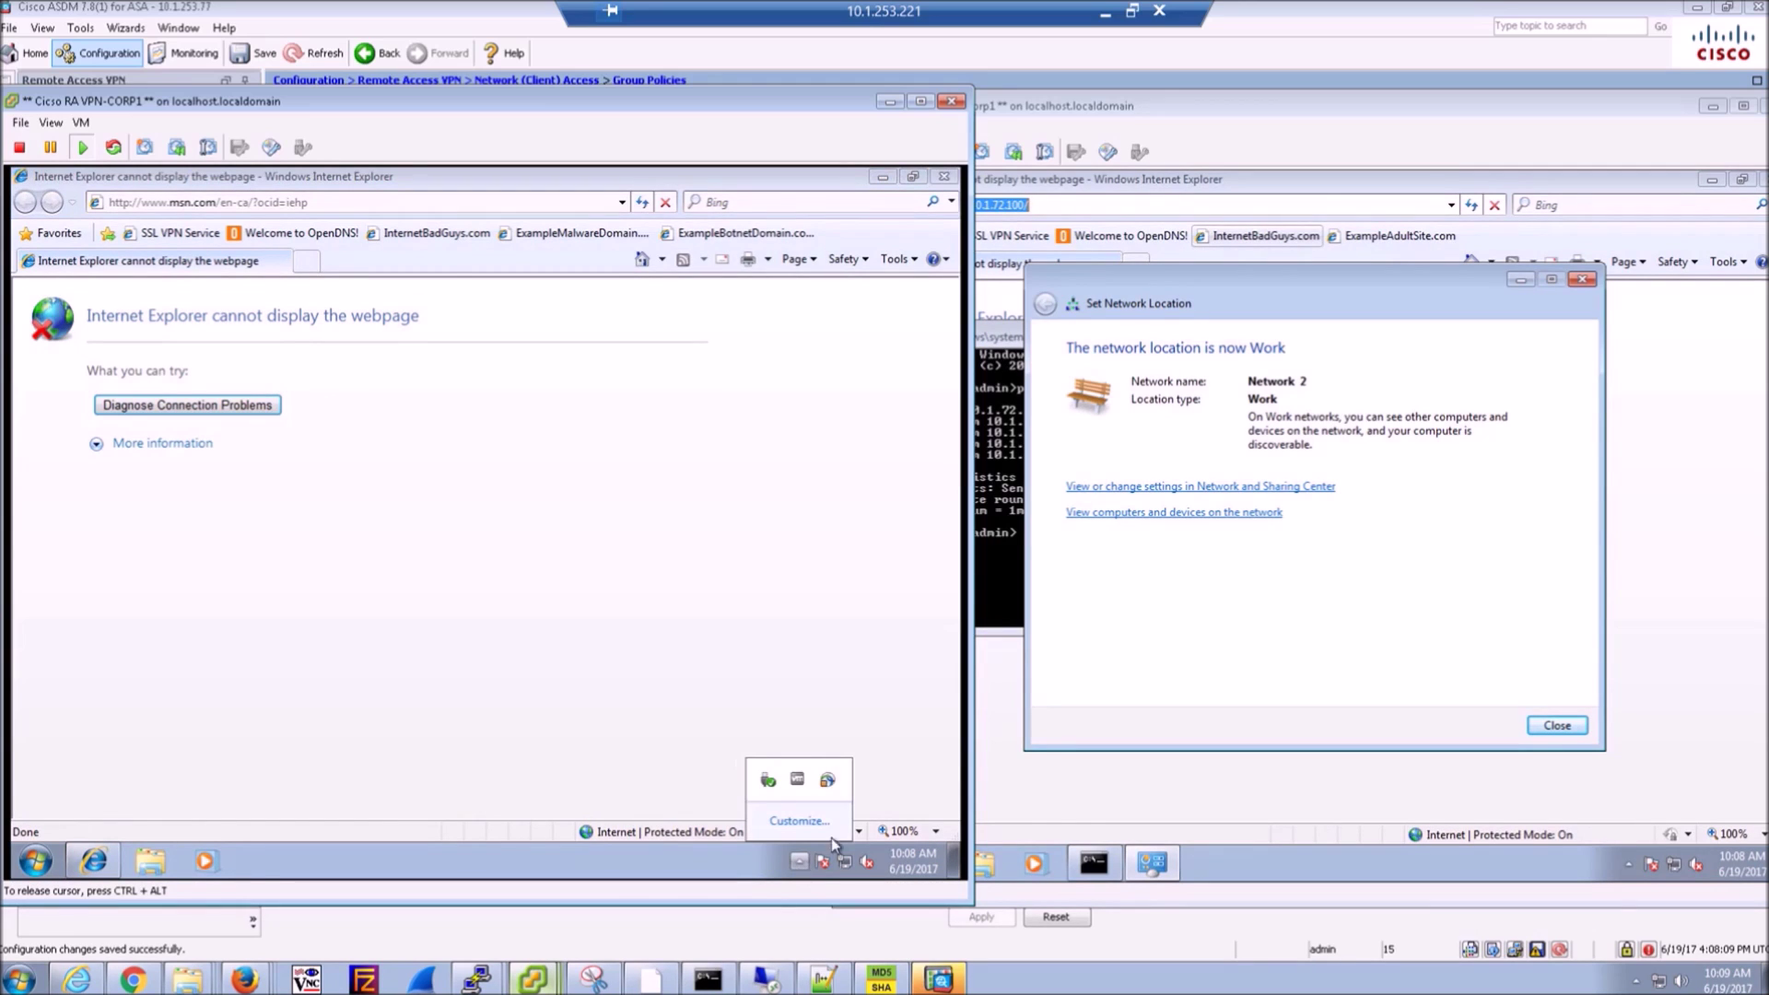
click(829, 782)
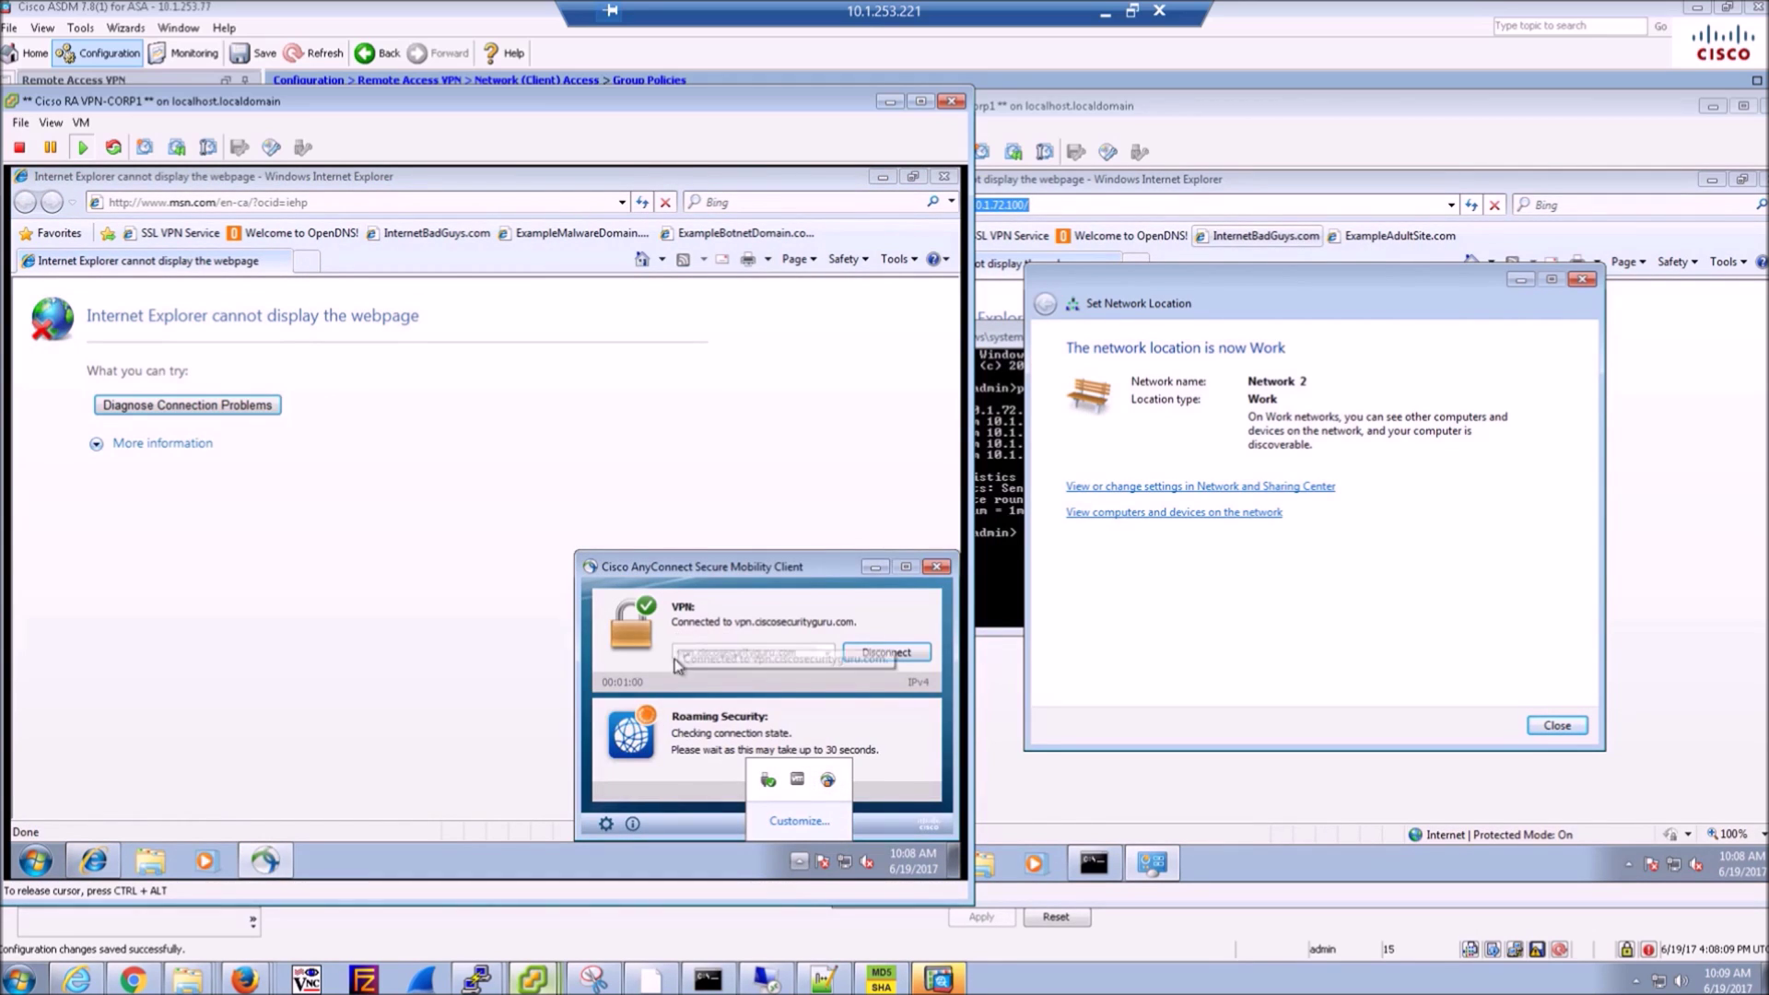
click(692, 752)
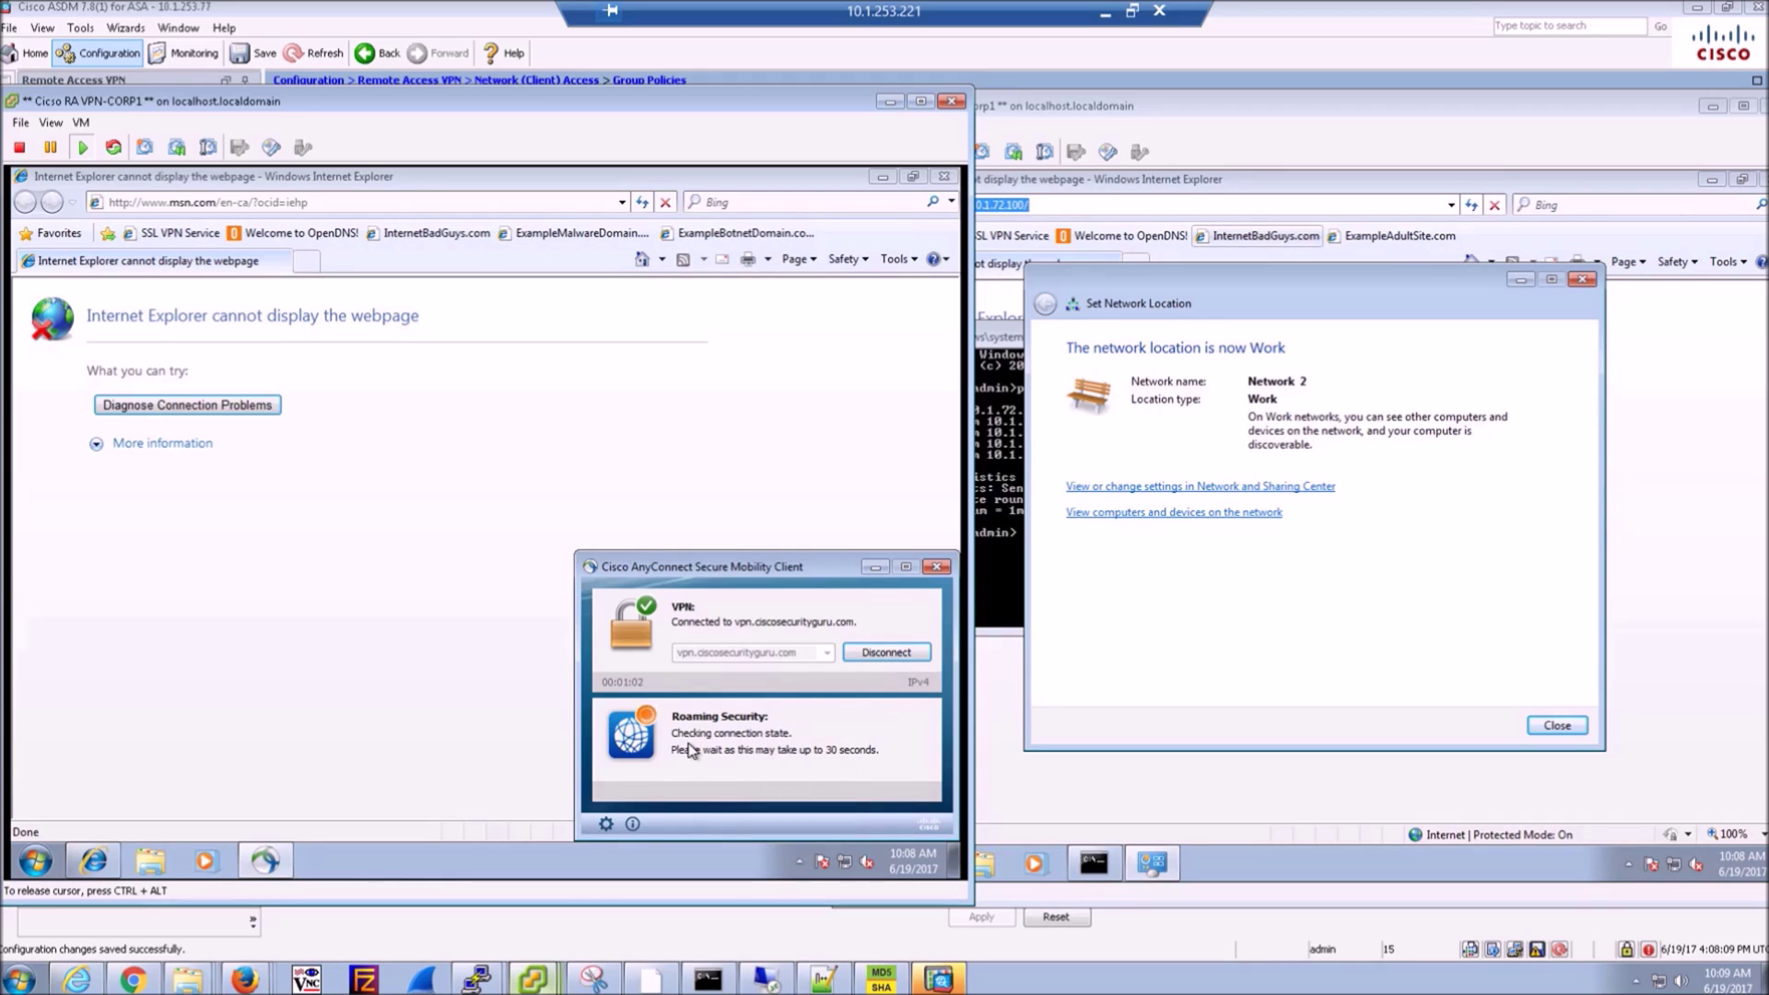
click(604, 826)
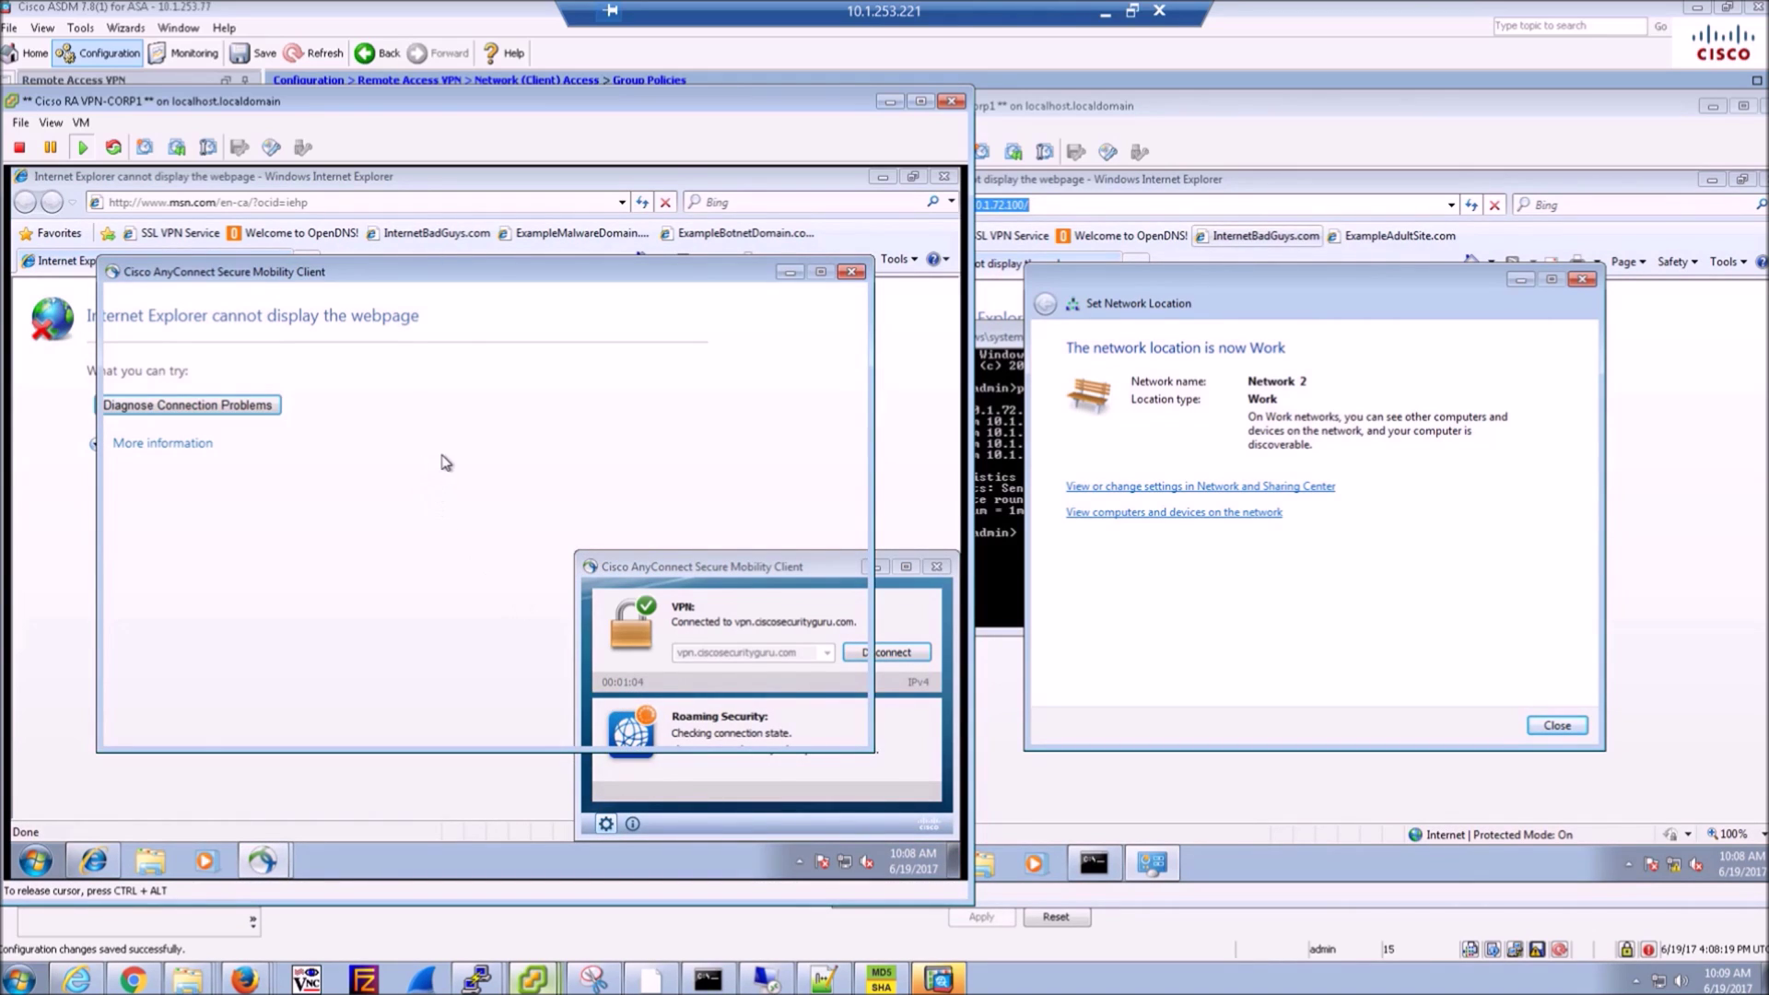
- Close the network location confirmation and open AnyConnect on NonCorp1
click(1557, 726)
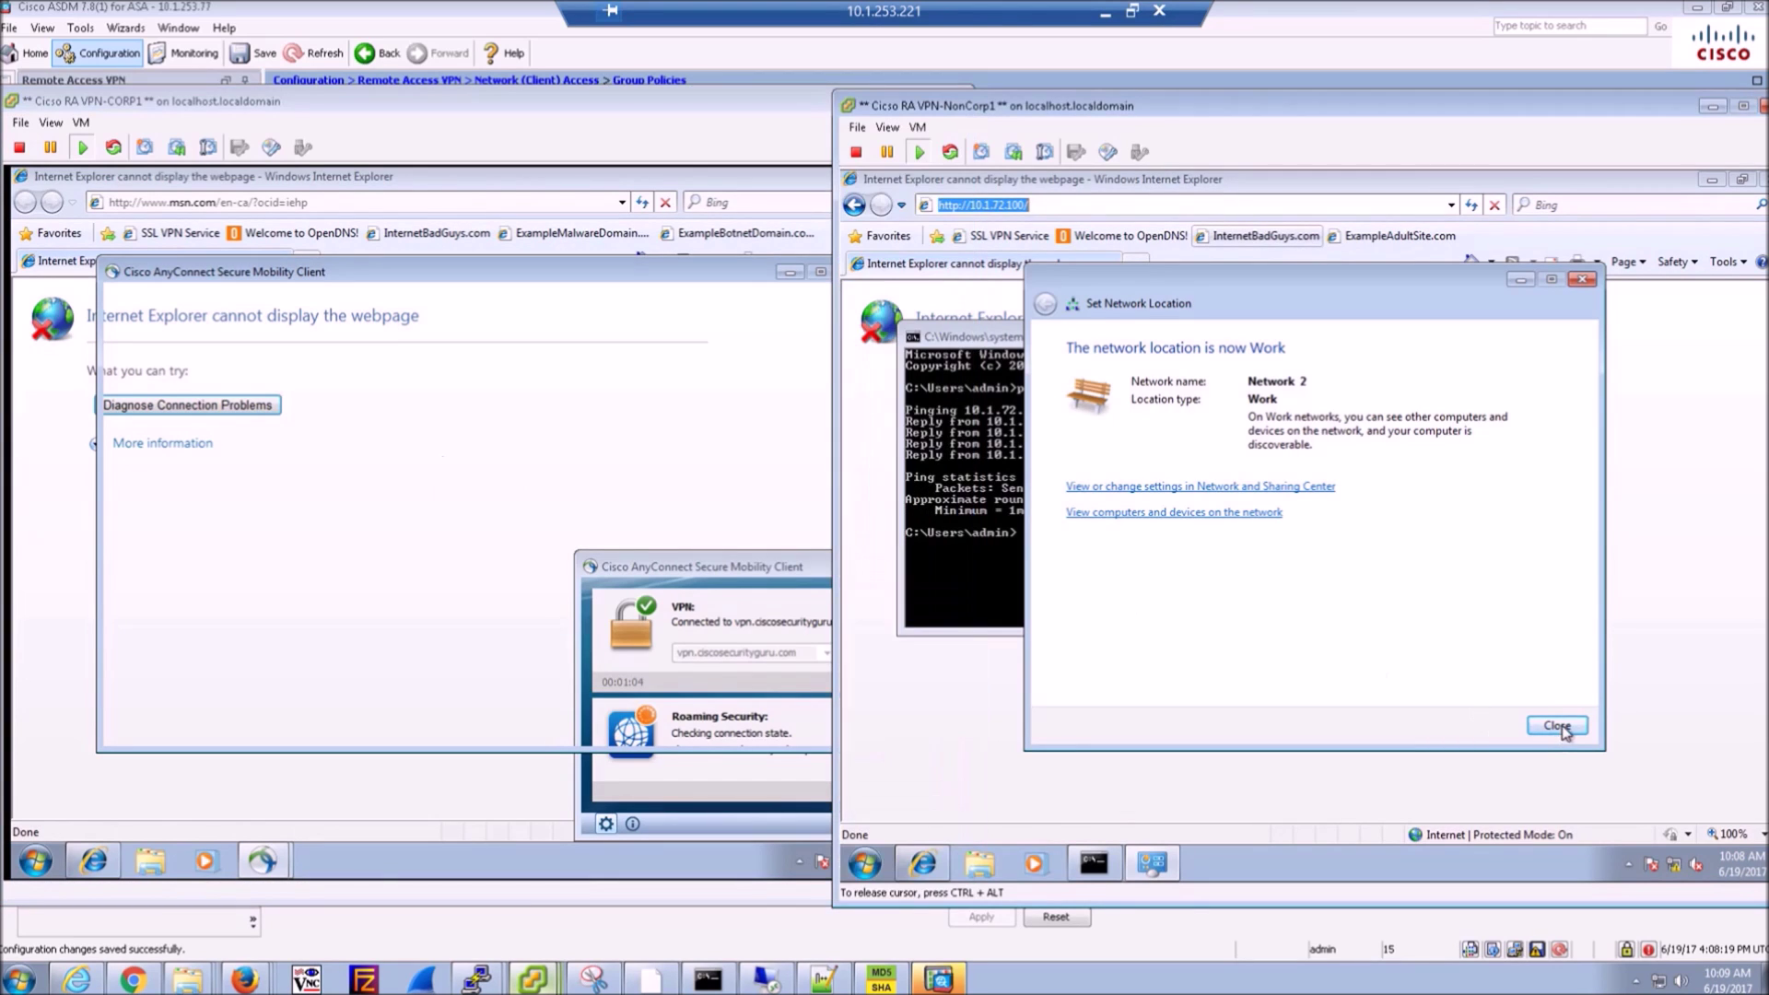
click(1629, 866)
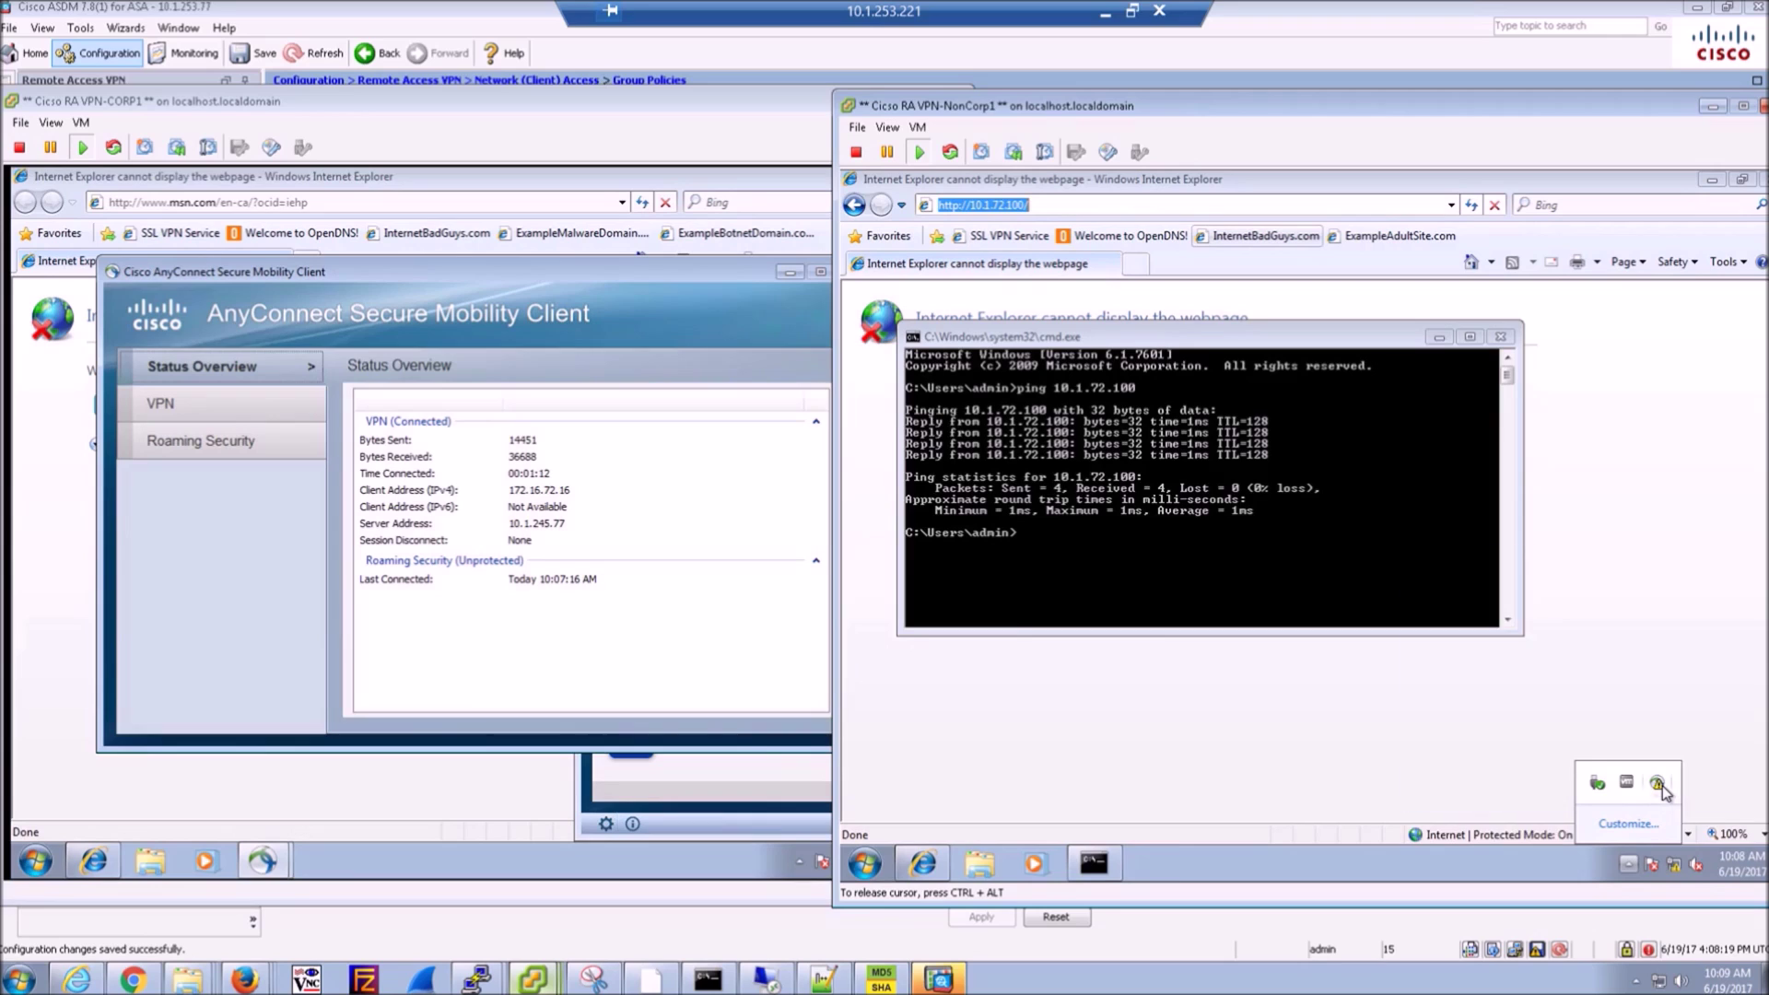
click(1658, 784)
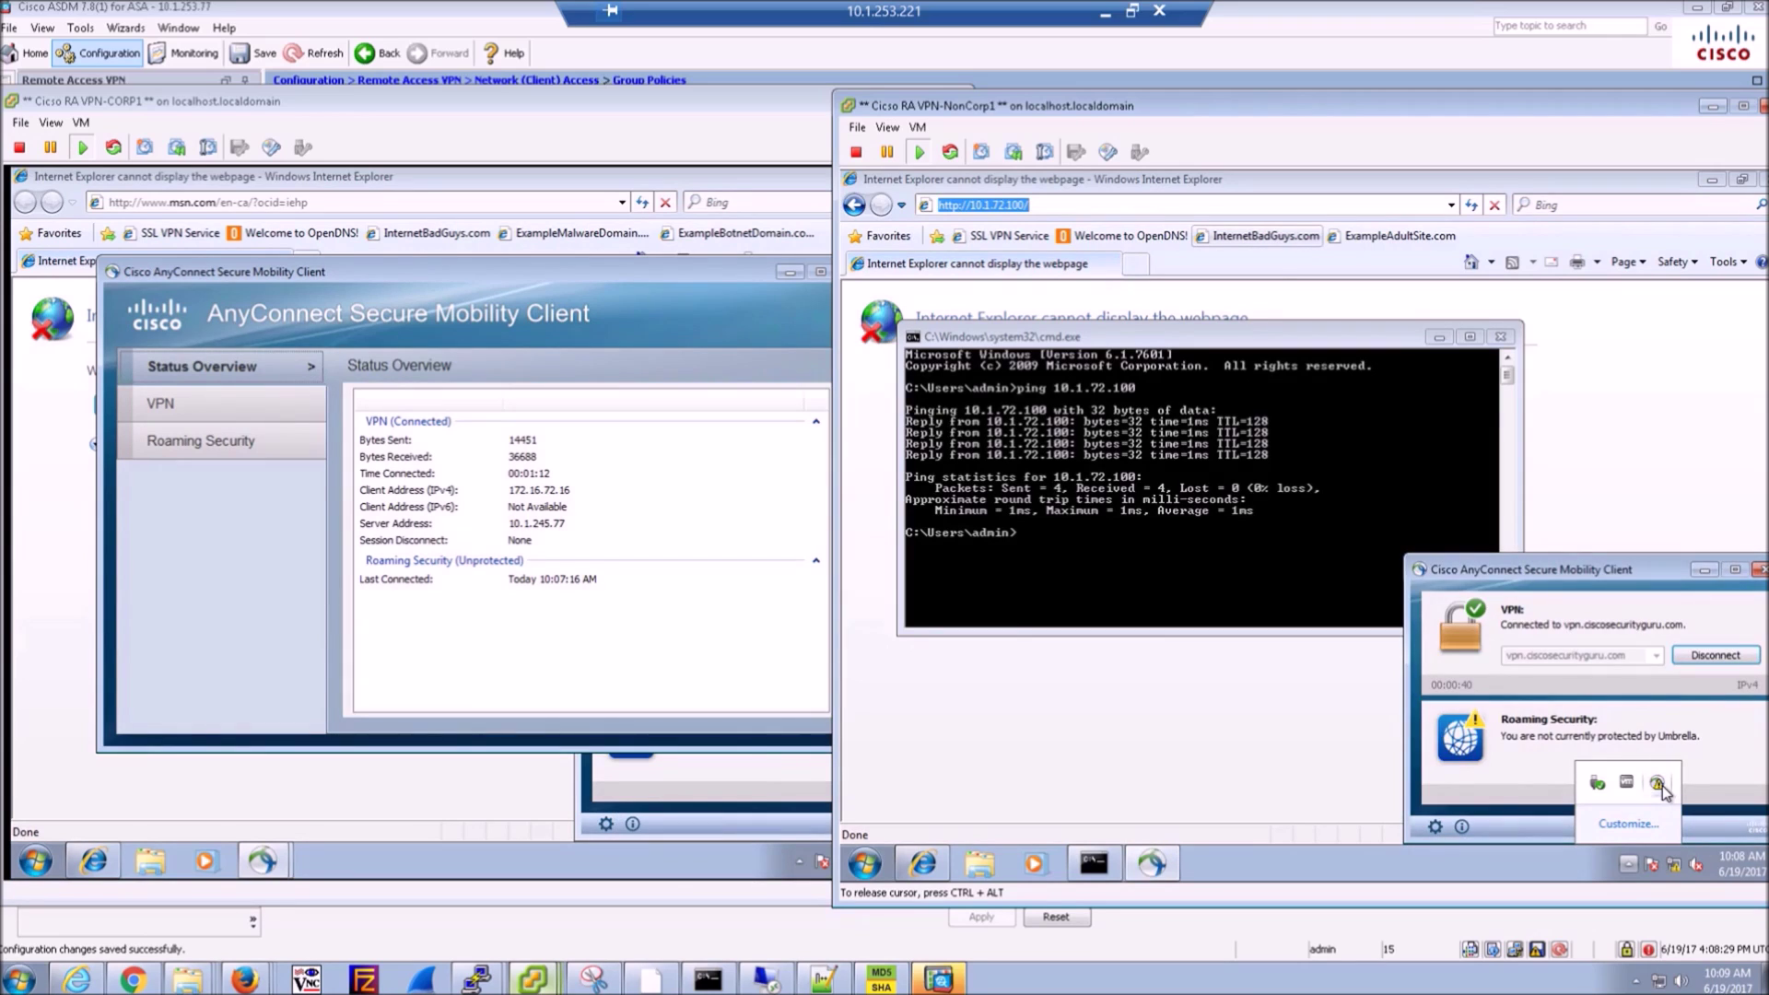
click(1256, 763)
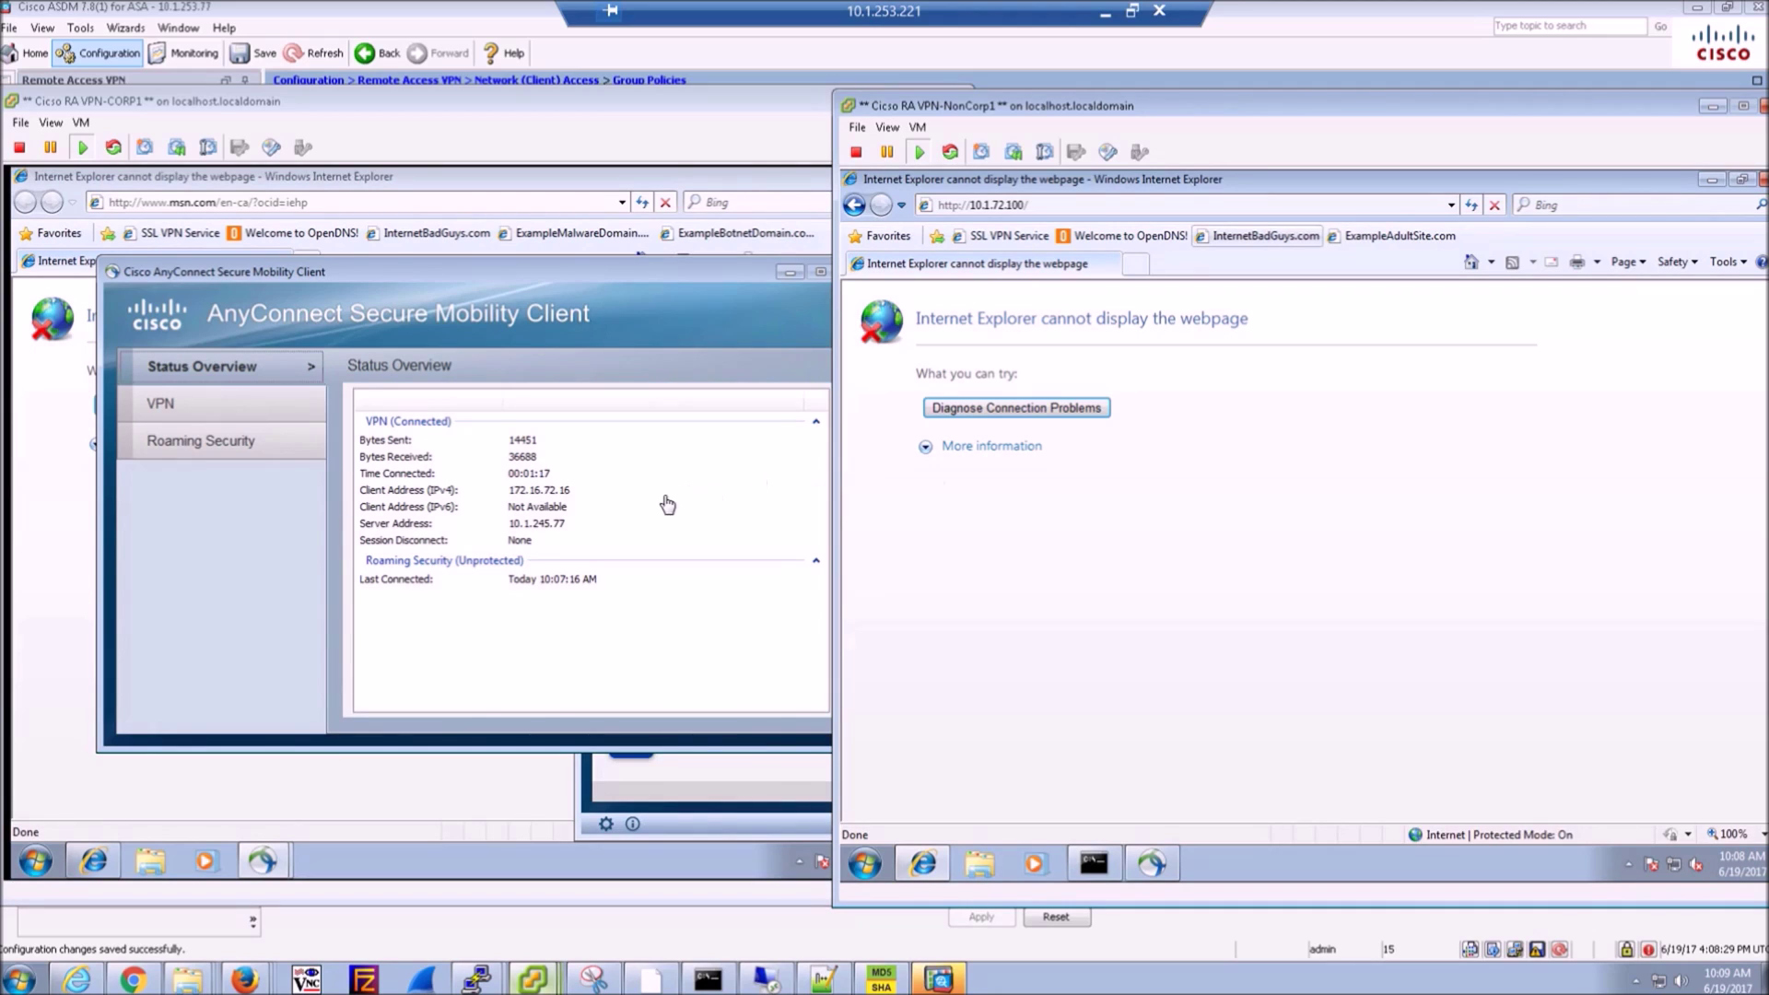
- View CORP1's VPN statistics: IPv4 Split Exclude, IPv6 Drop All Traffic
click(166, 407)
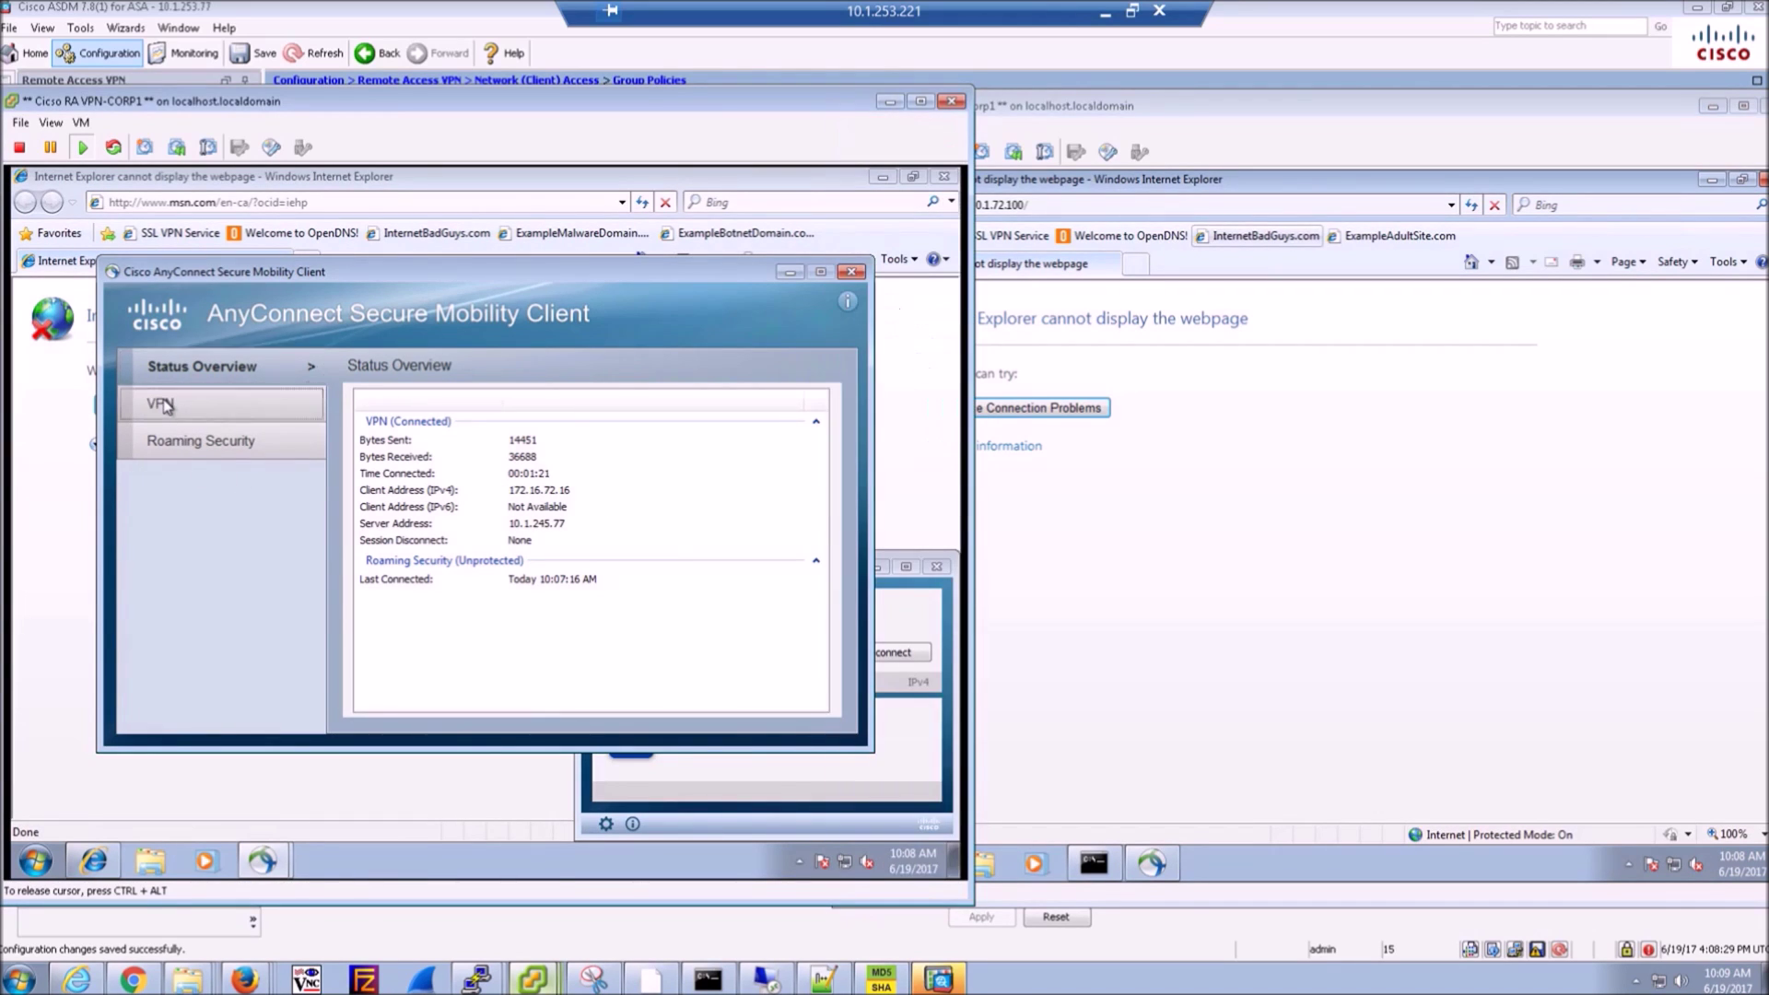
click(166, 406)
click(553, 482)
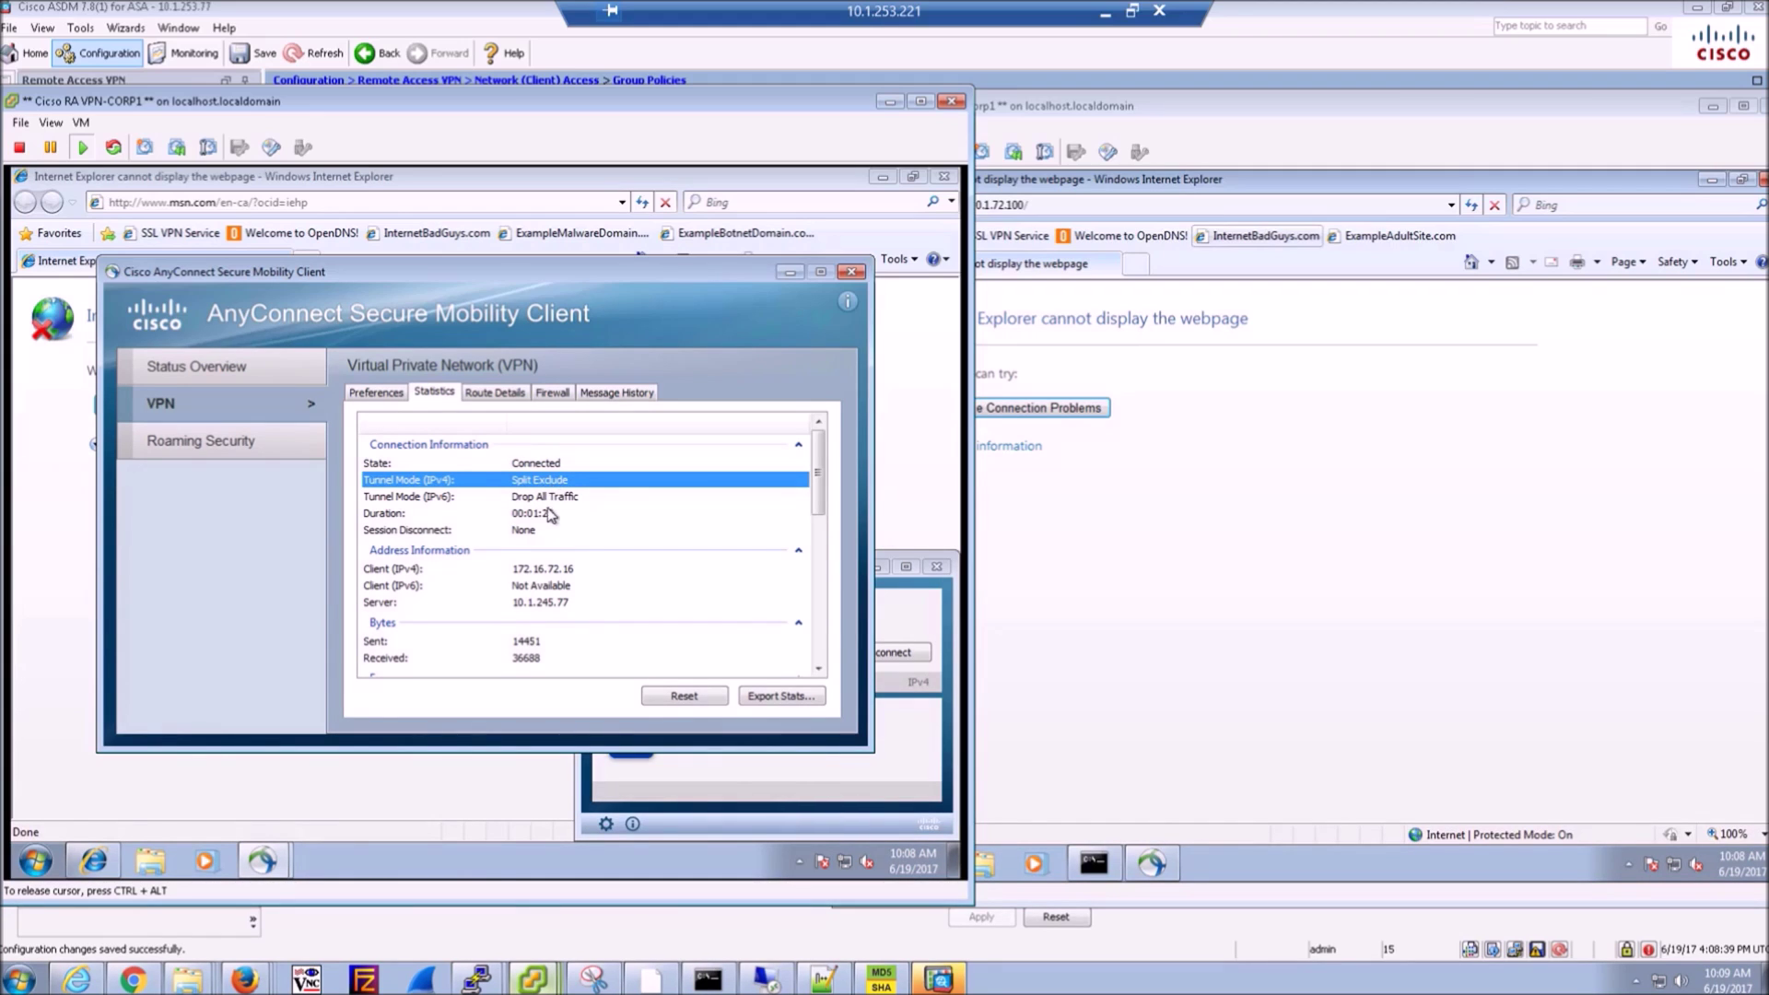
click(545, 502)
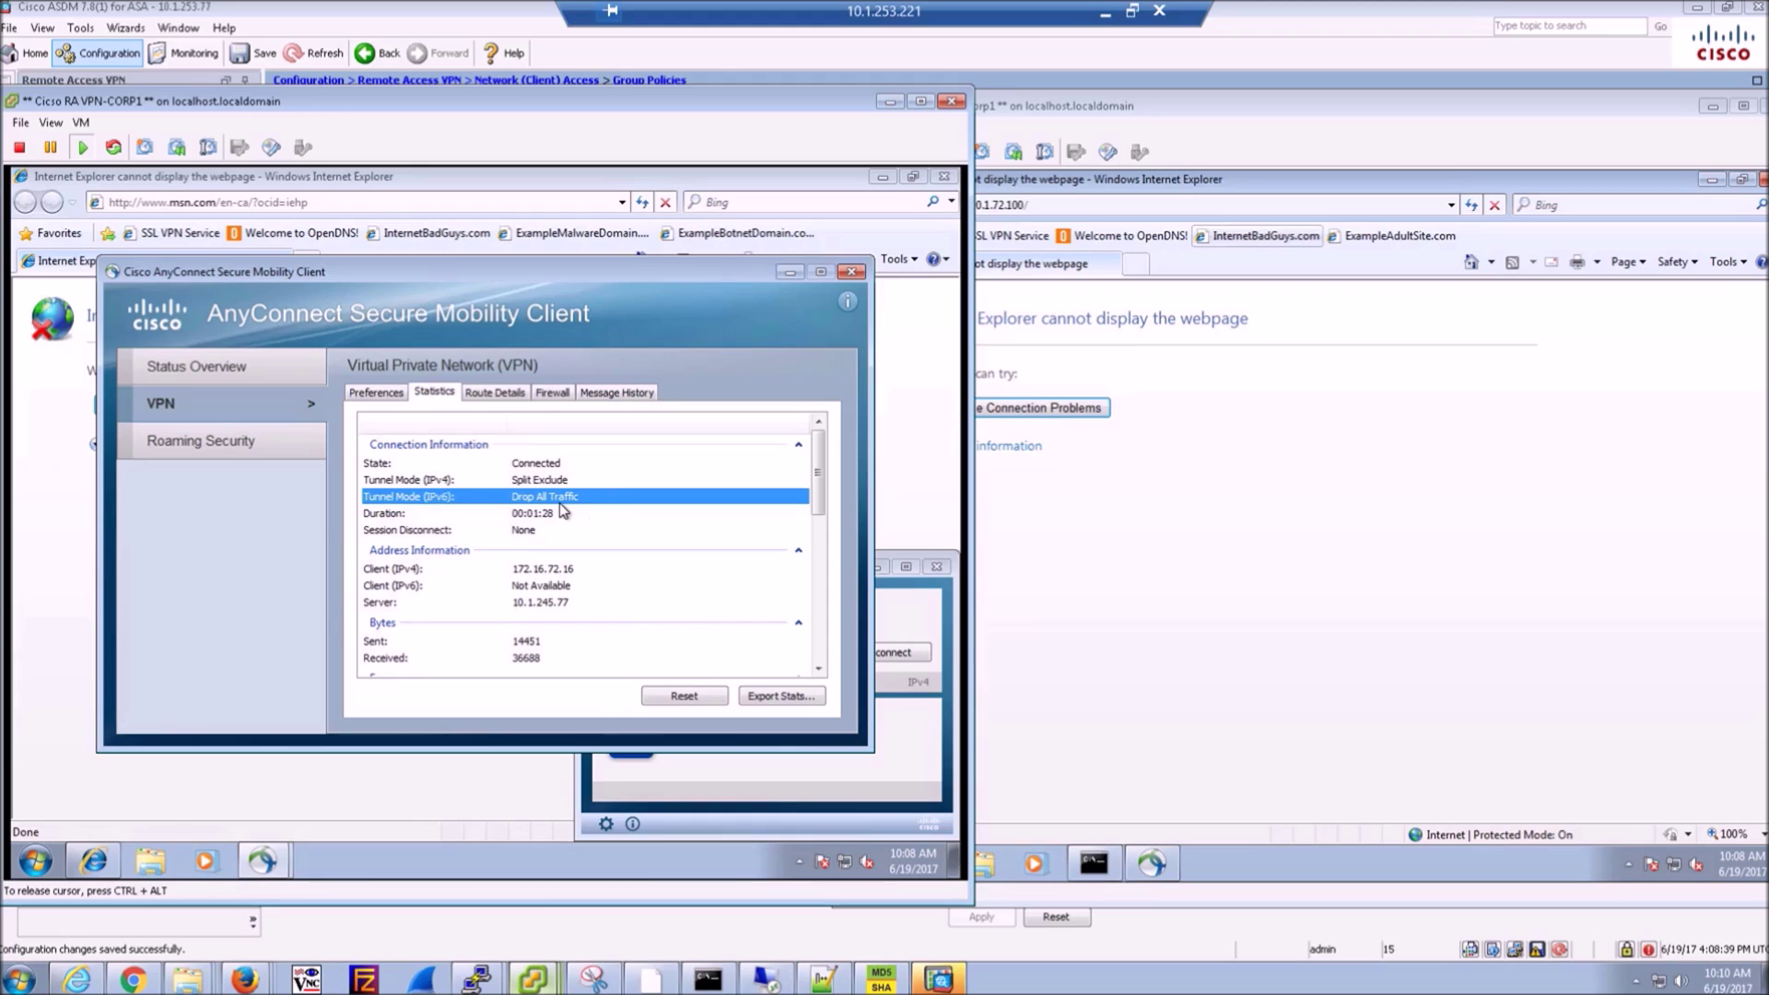
click(537, 485)
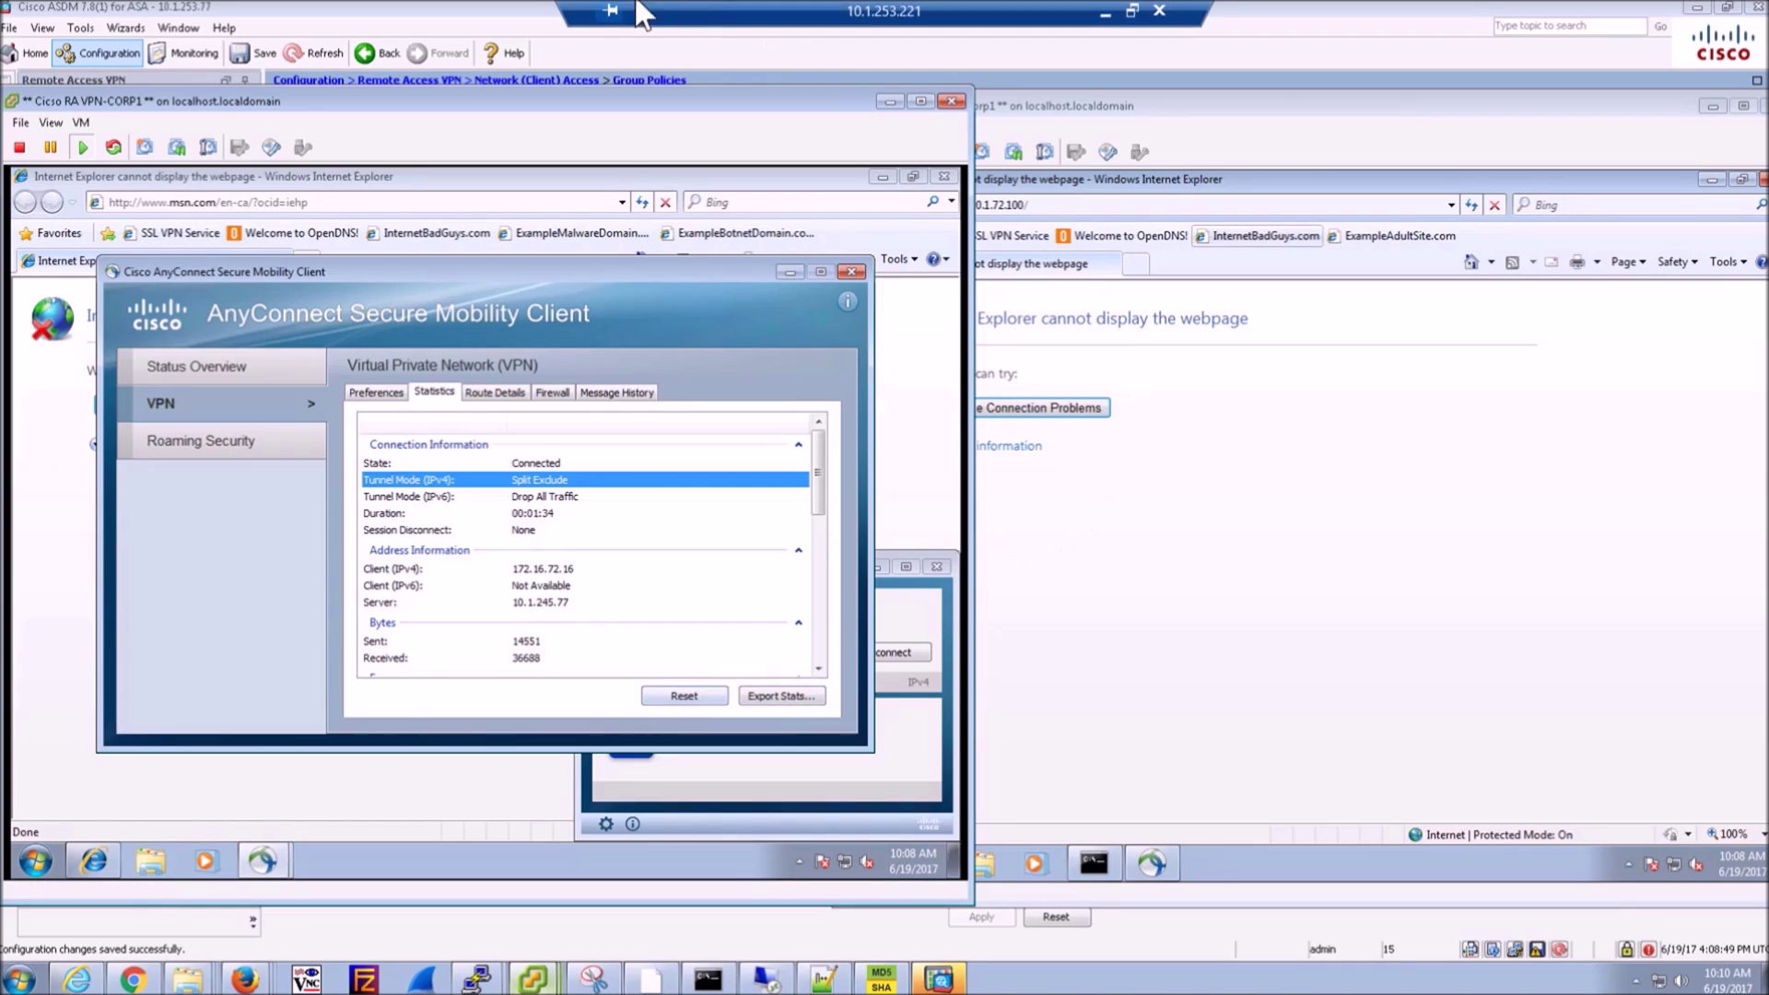
- Refresh ASDM, set GP-Cert-Enroll split tunneling to Tunnel Network List Below, and apply
click(523, 46)
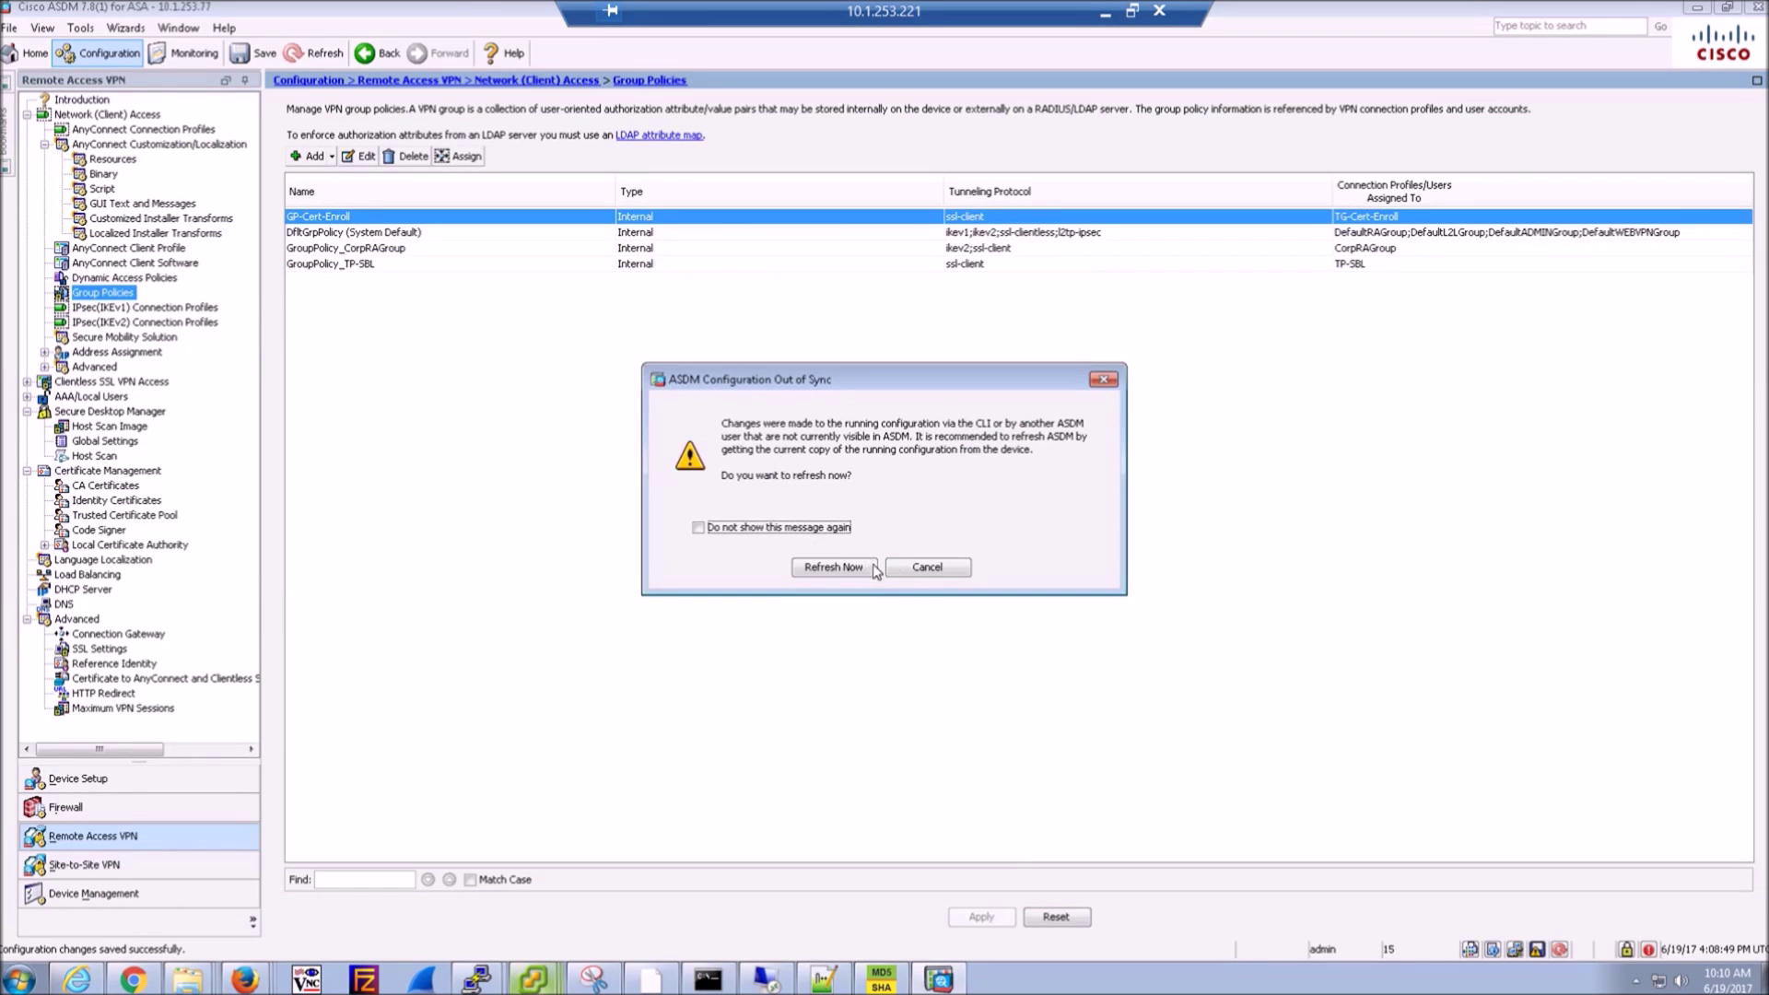
click(871, 566)
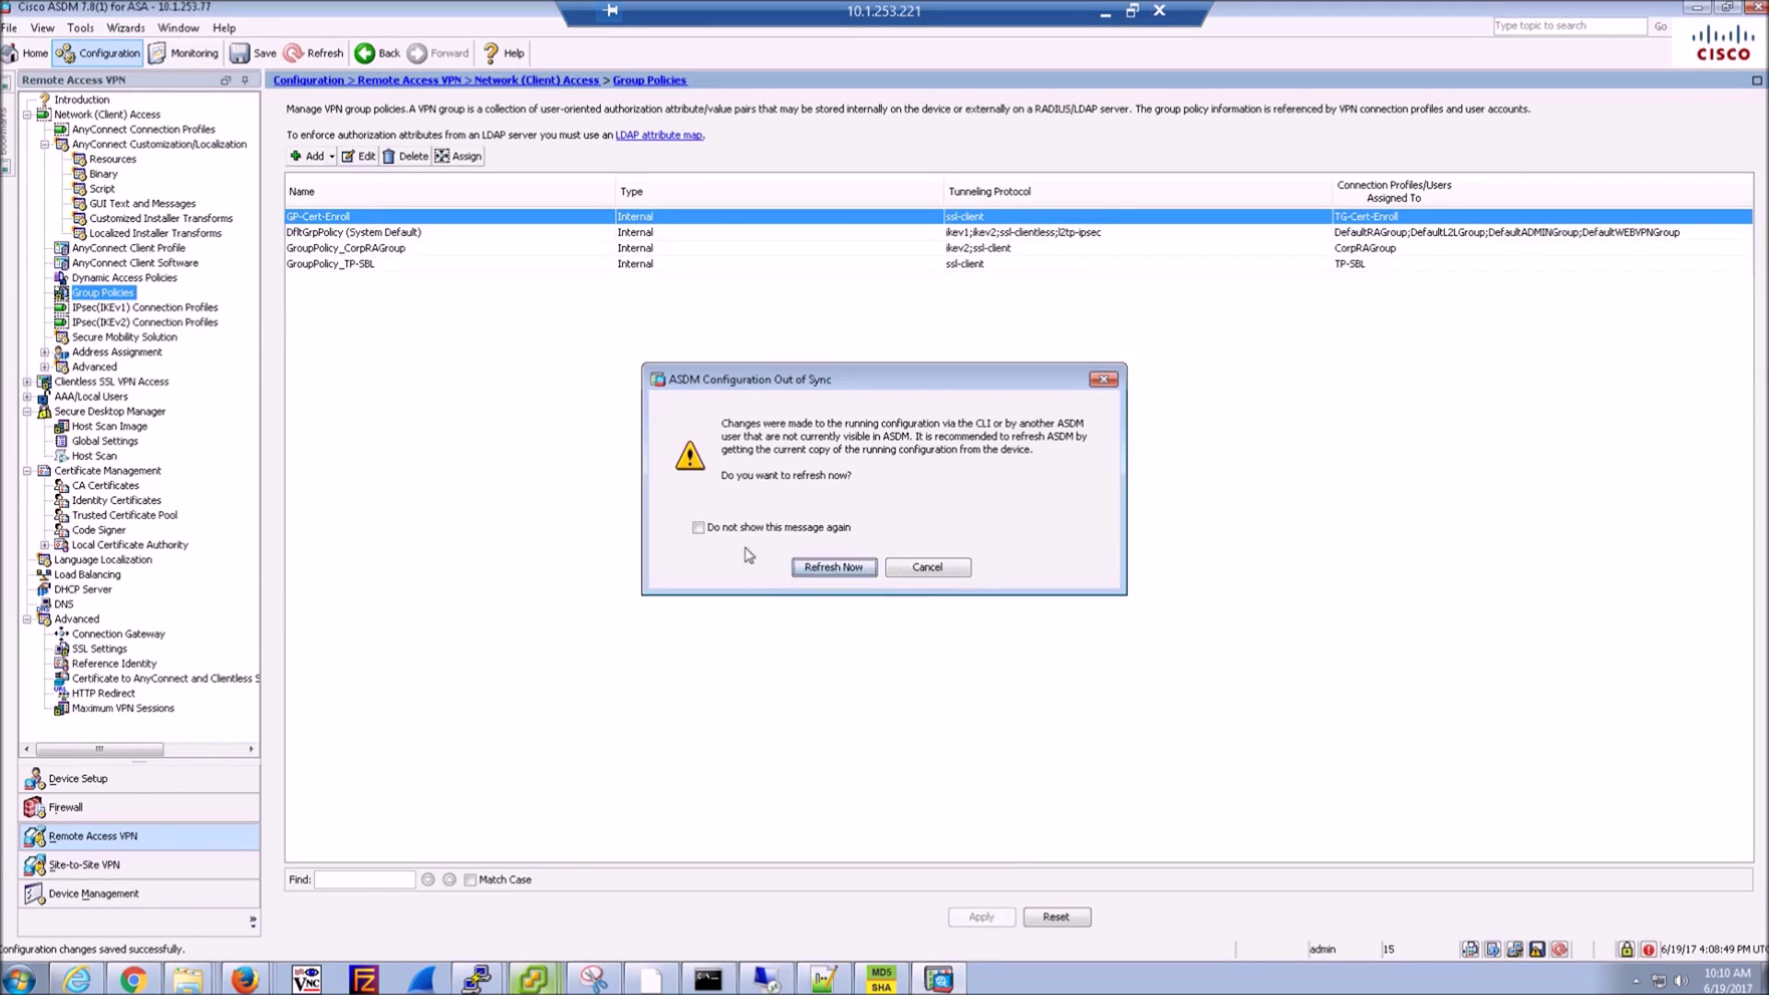
double_click(377, 217)
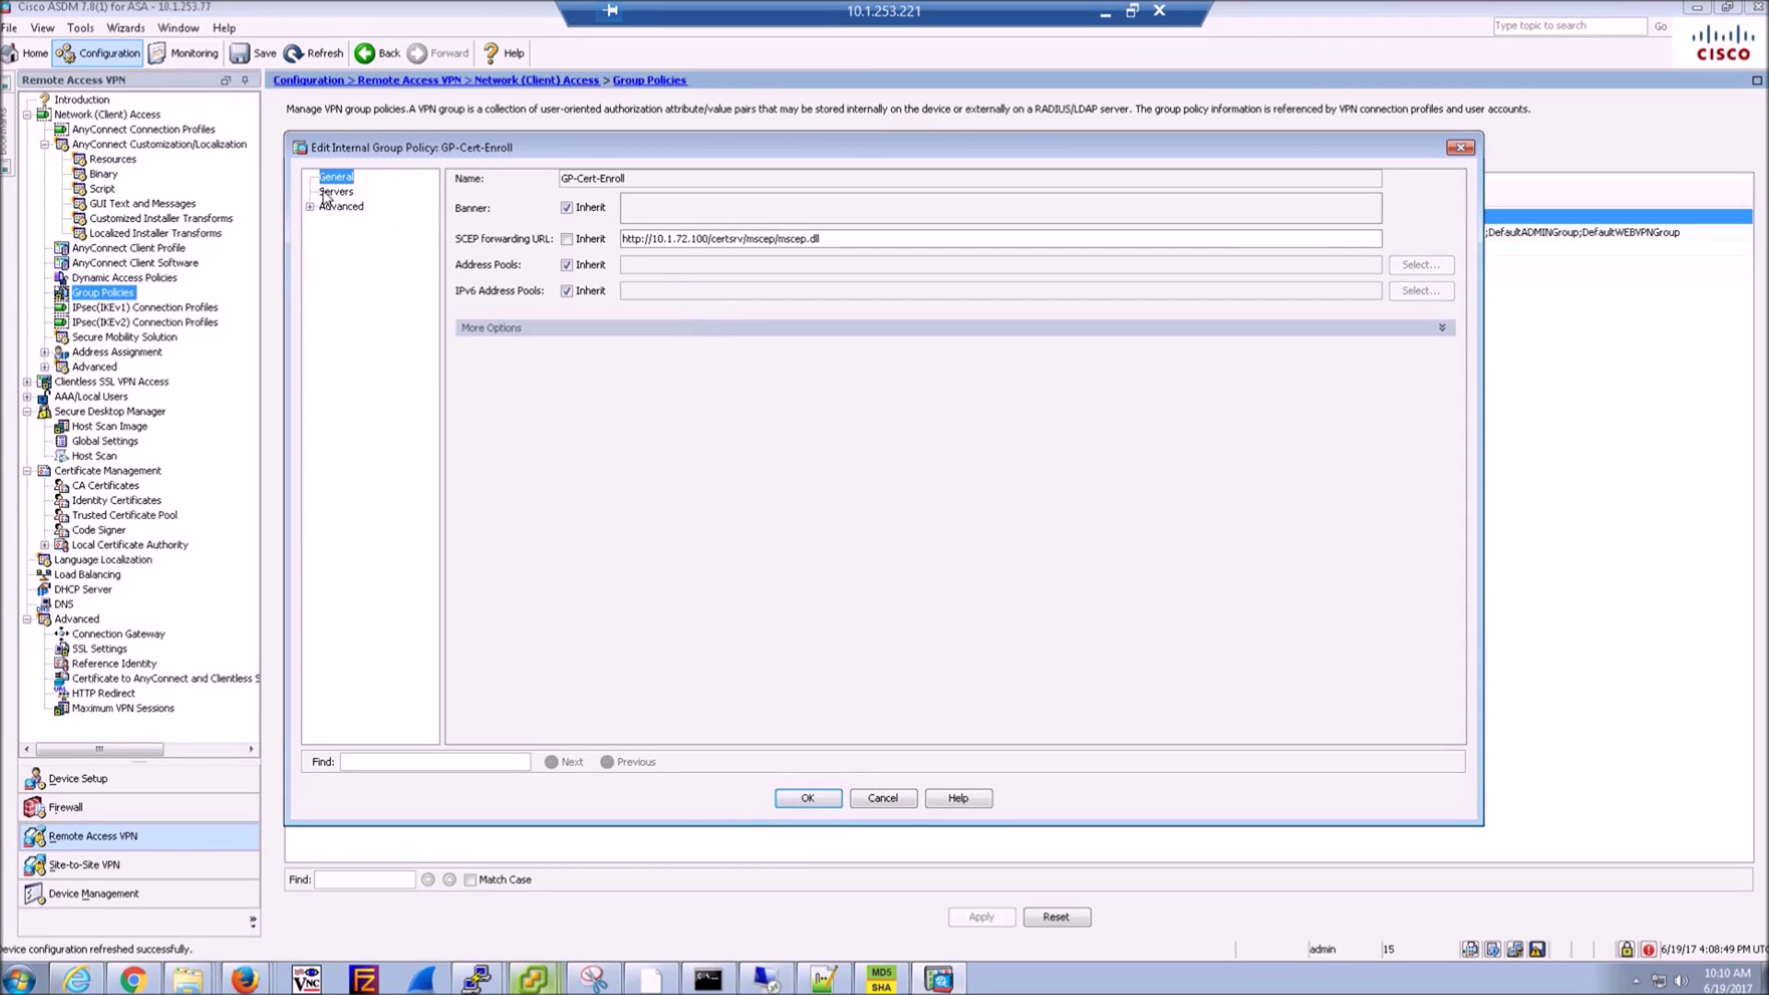
click(311, 206)
click(348, 222)
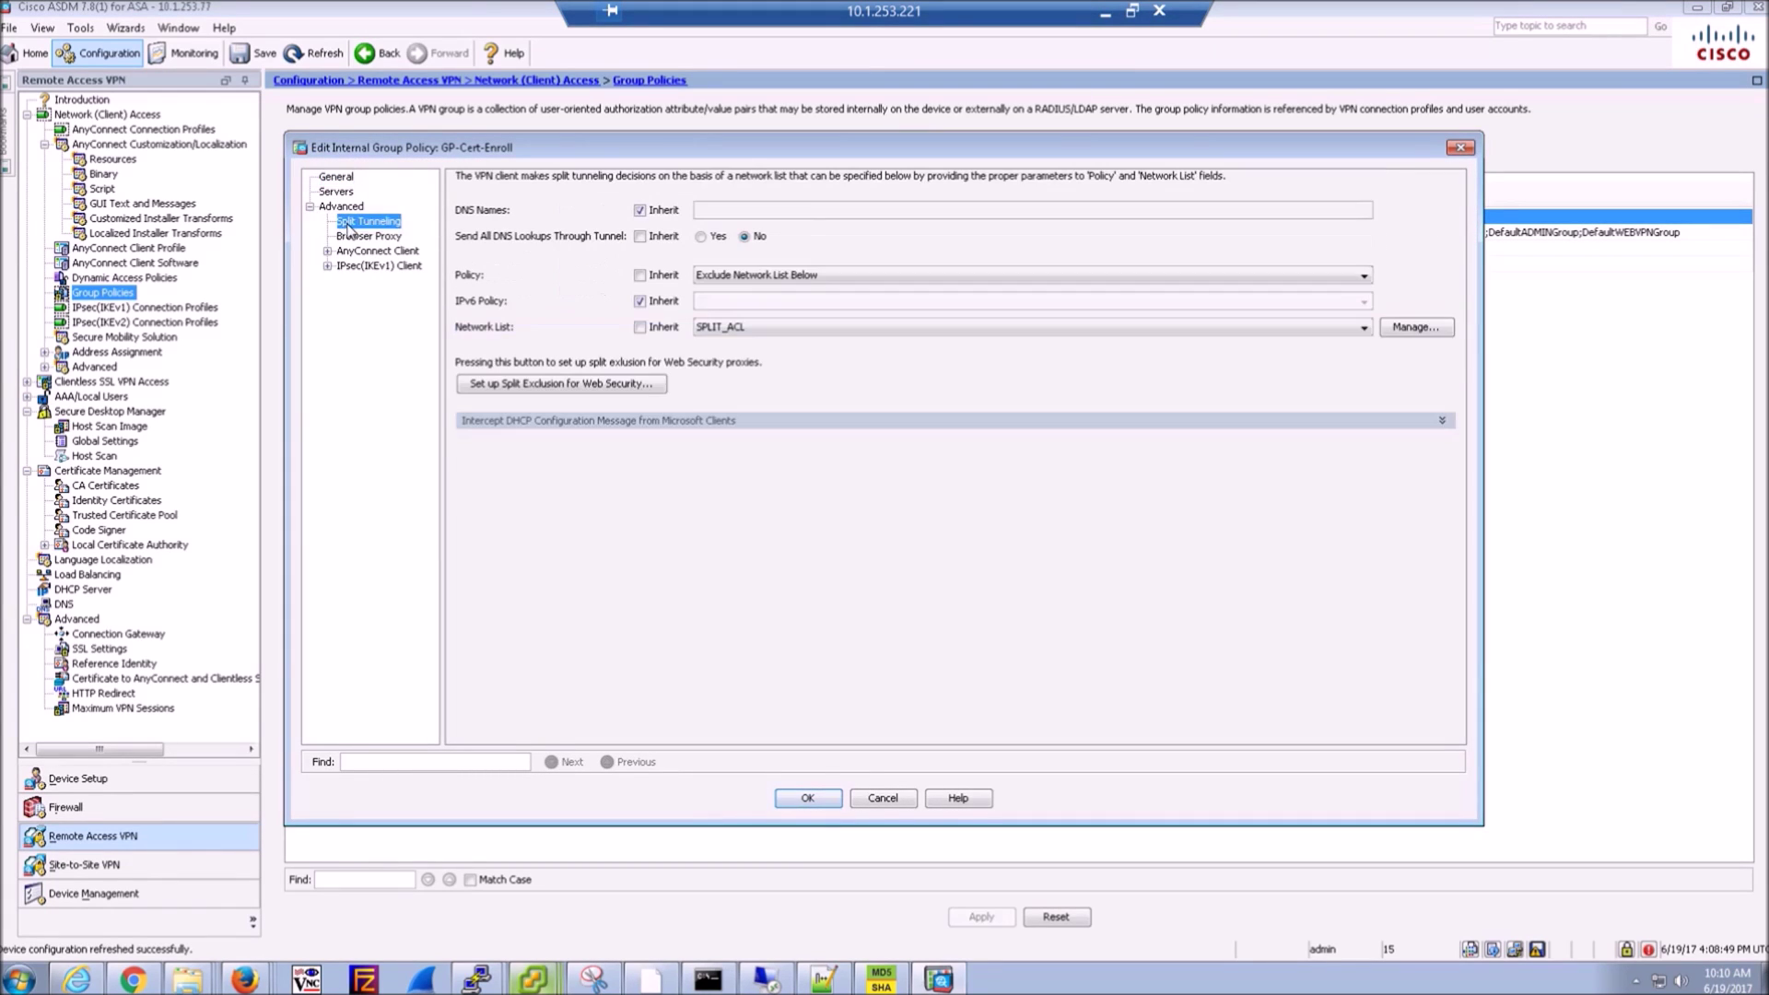
click(766, 278)
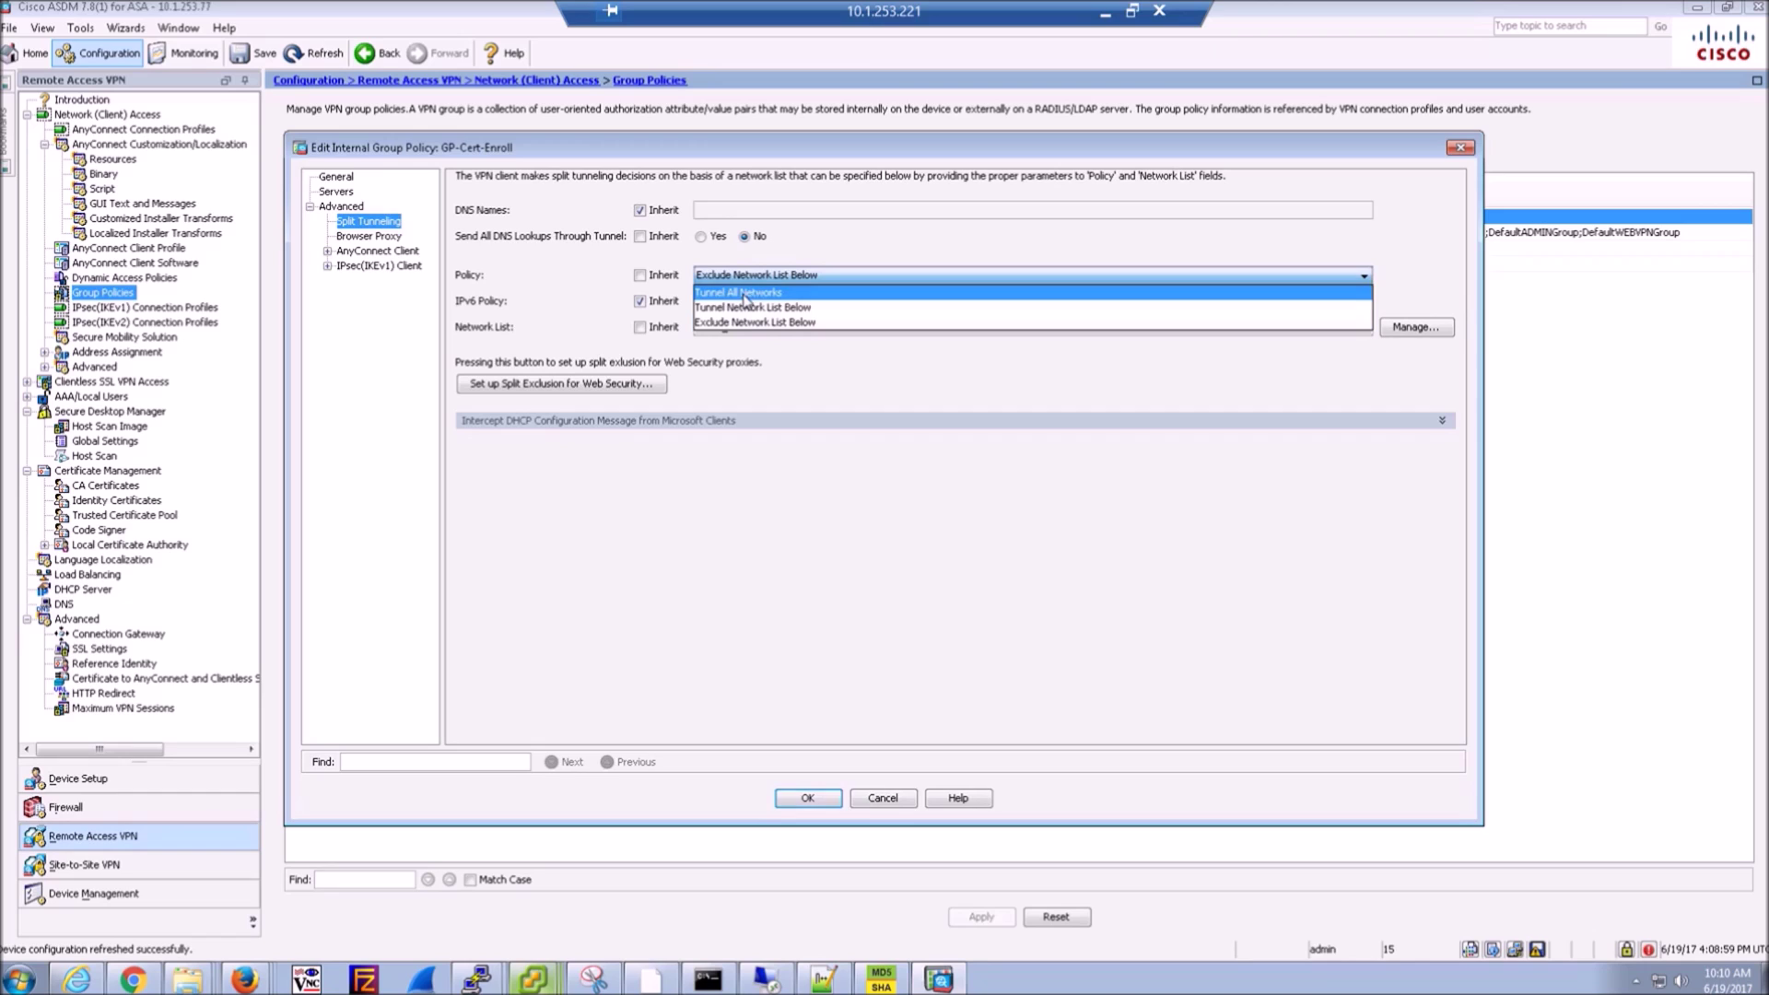
click(748, 309)
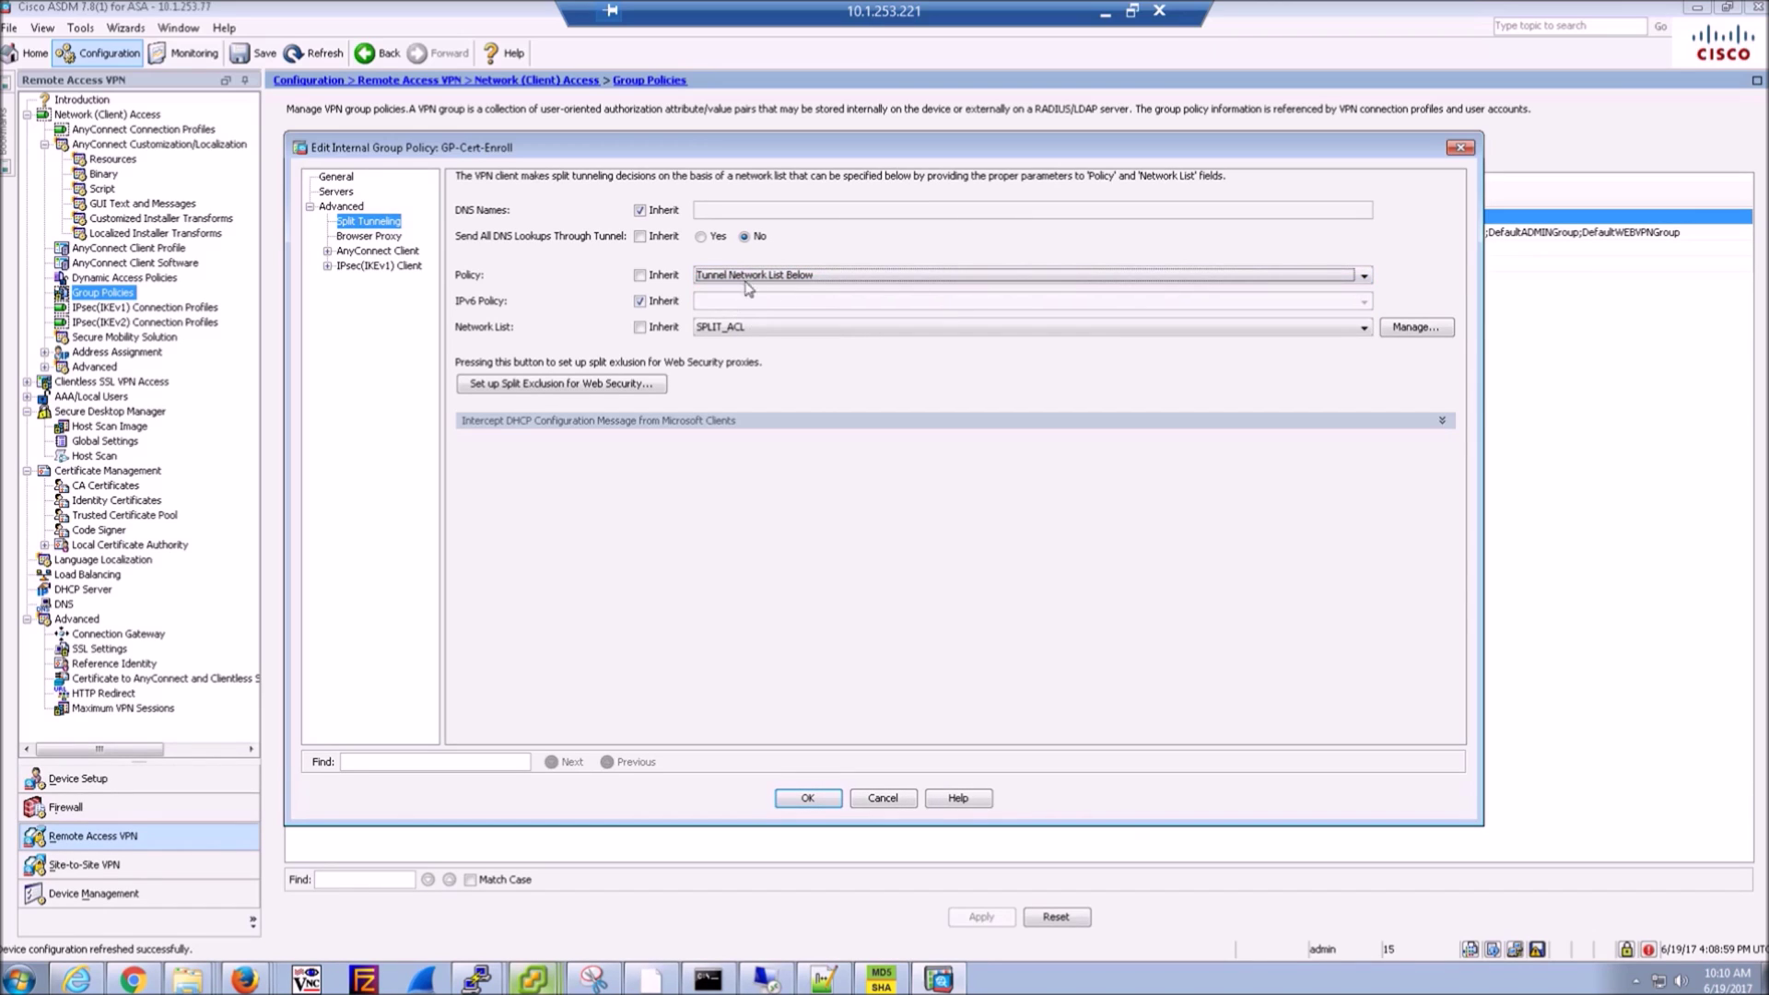
click(805, 798)
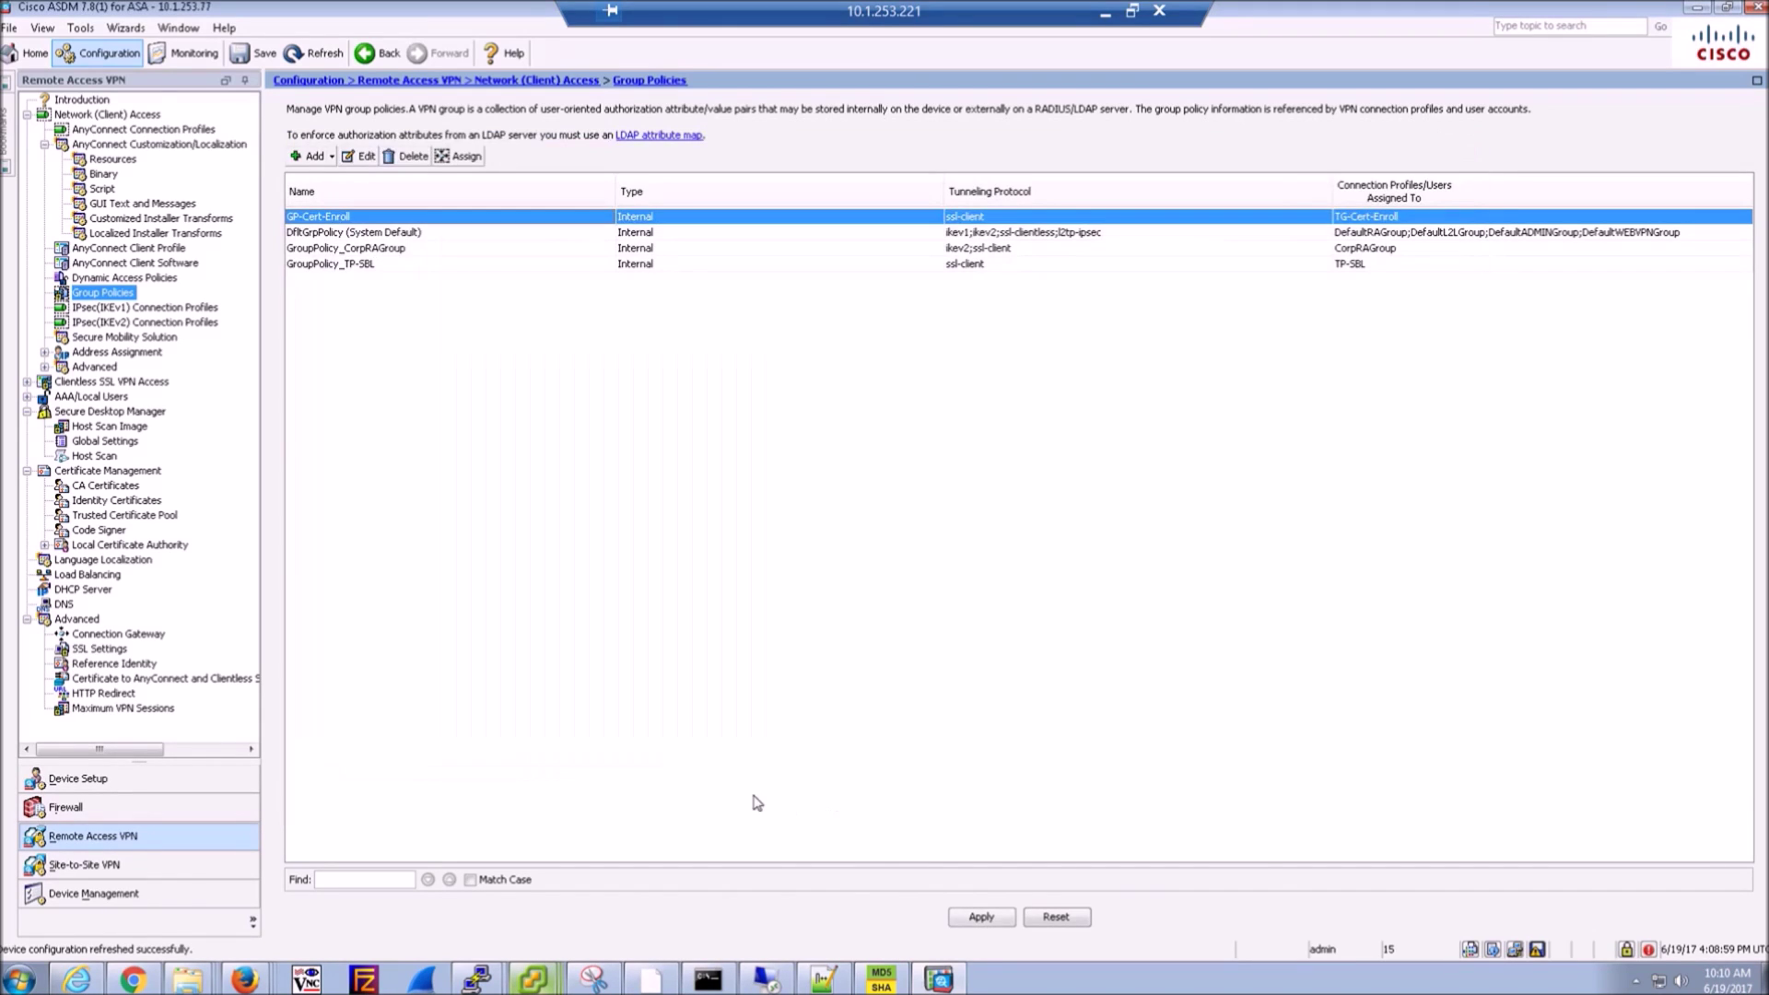
click(982, 917)
mouse_move(755, 984)
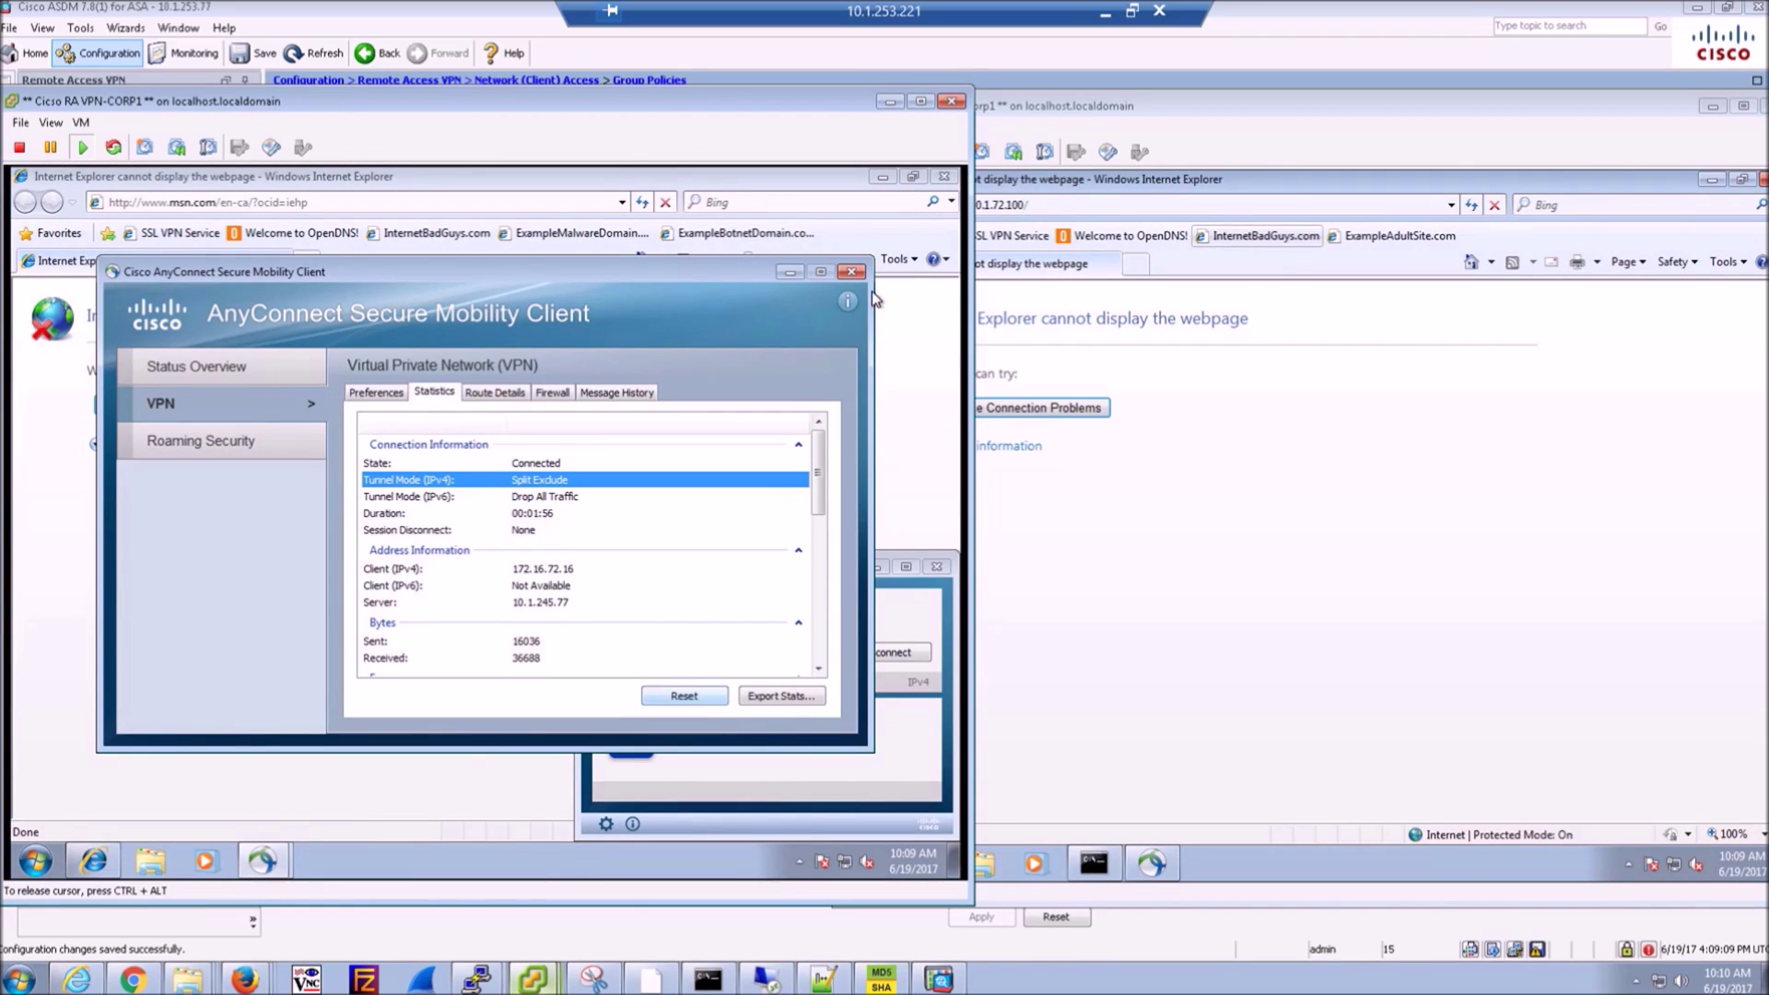
- Close the VPN statistics and disconnect CORP1's VPN session
click(844, 274)
click(898, 651)
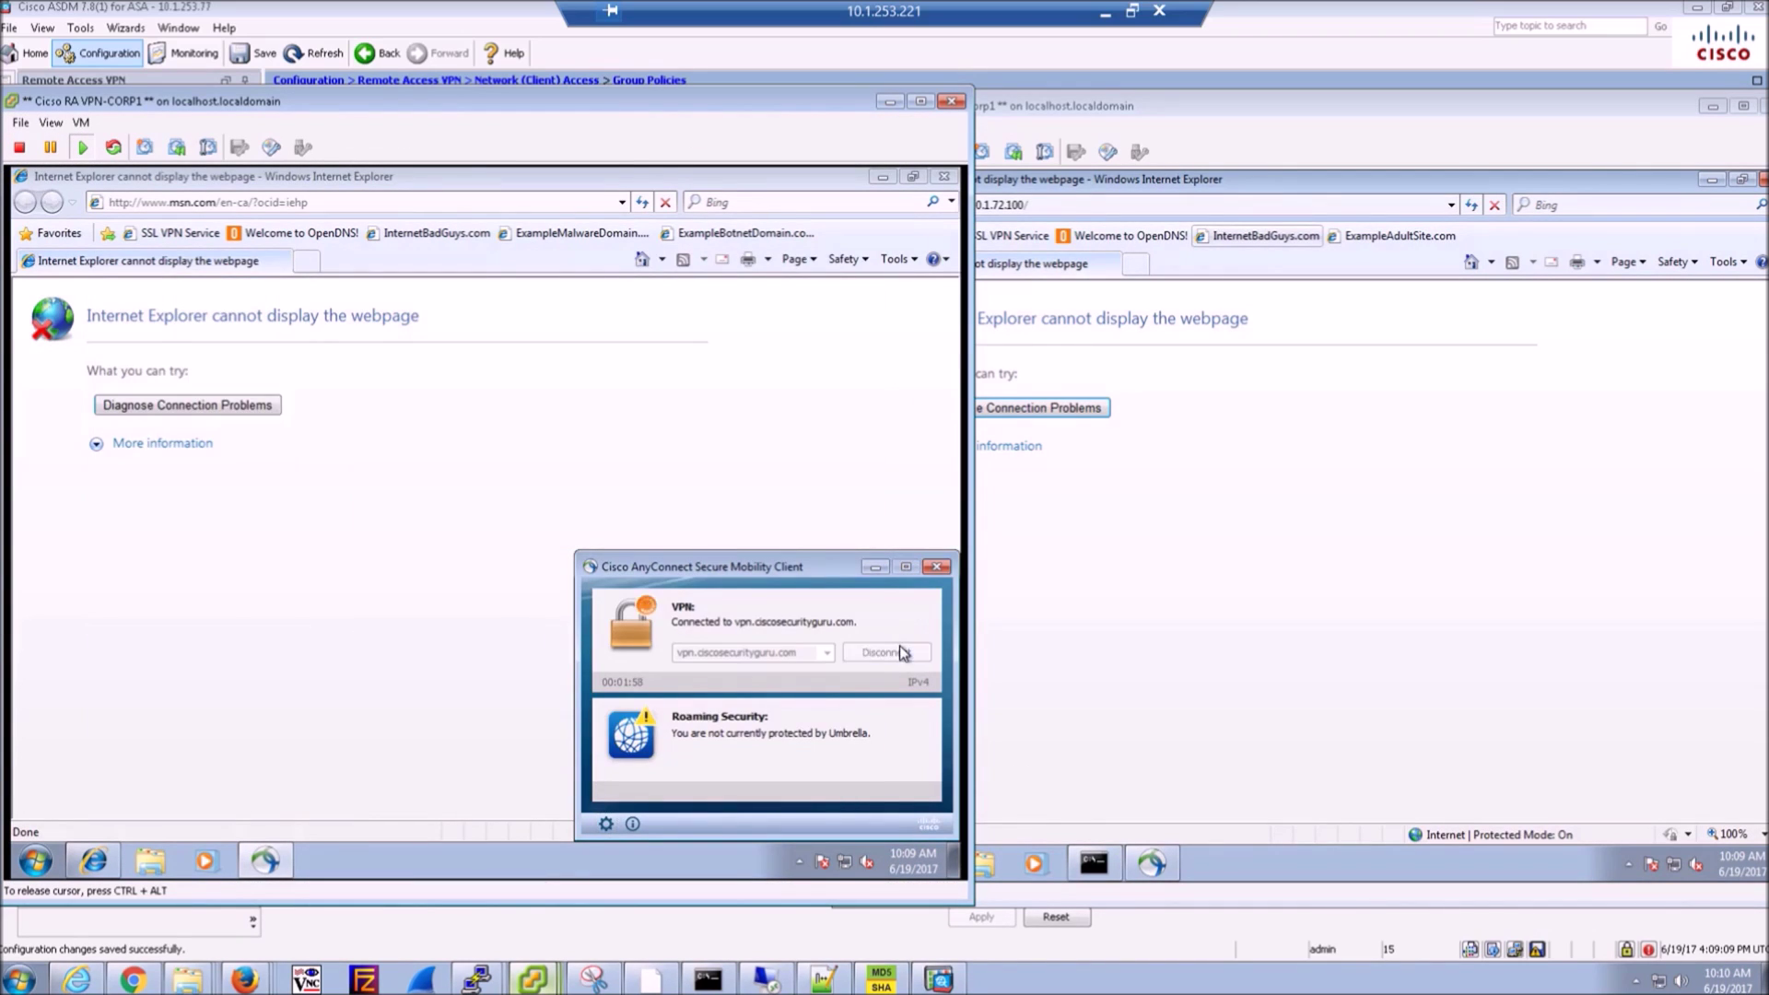
click(1152, 863)
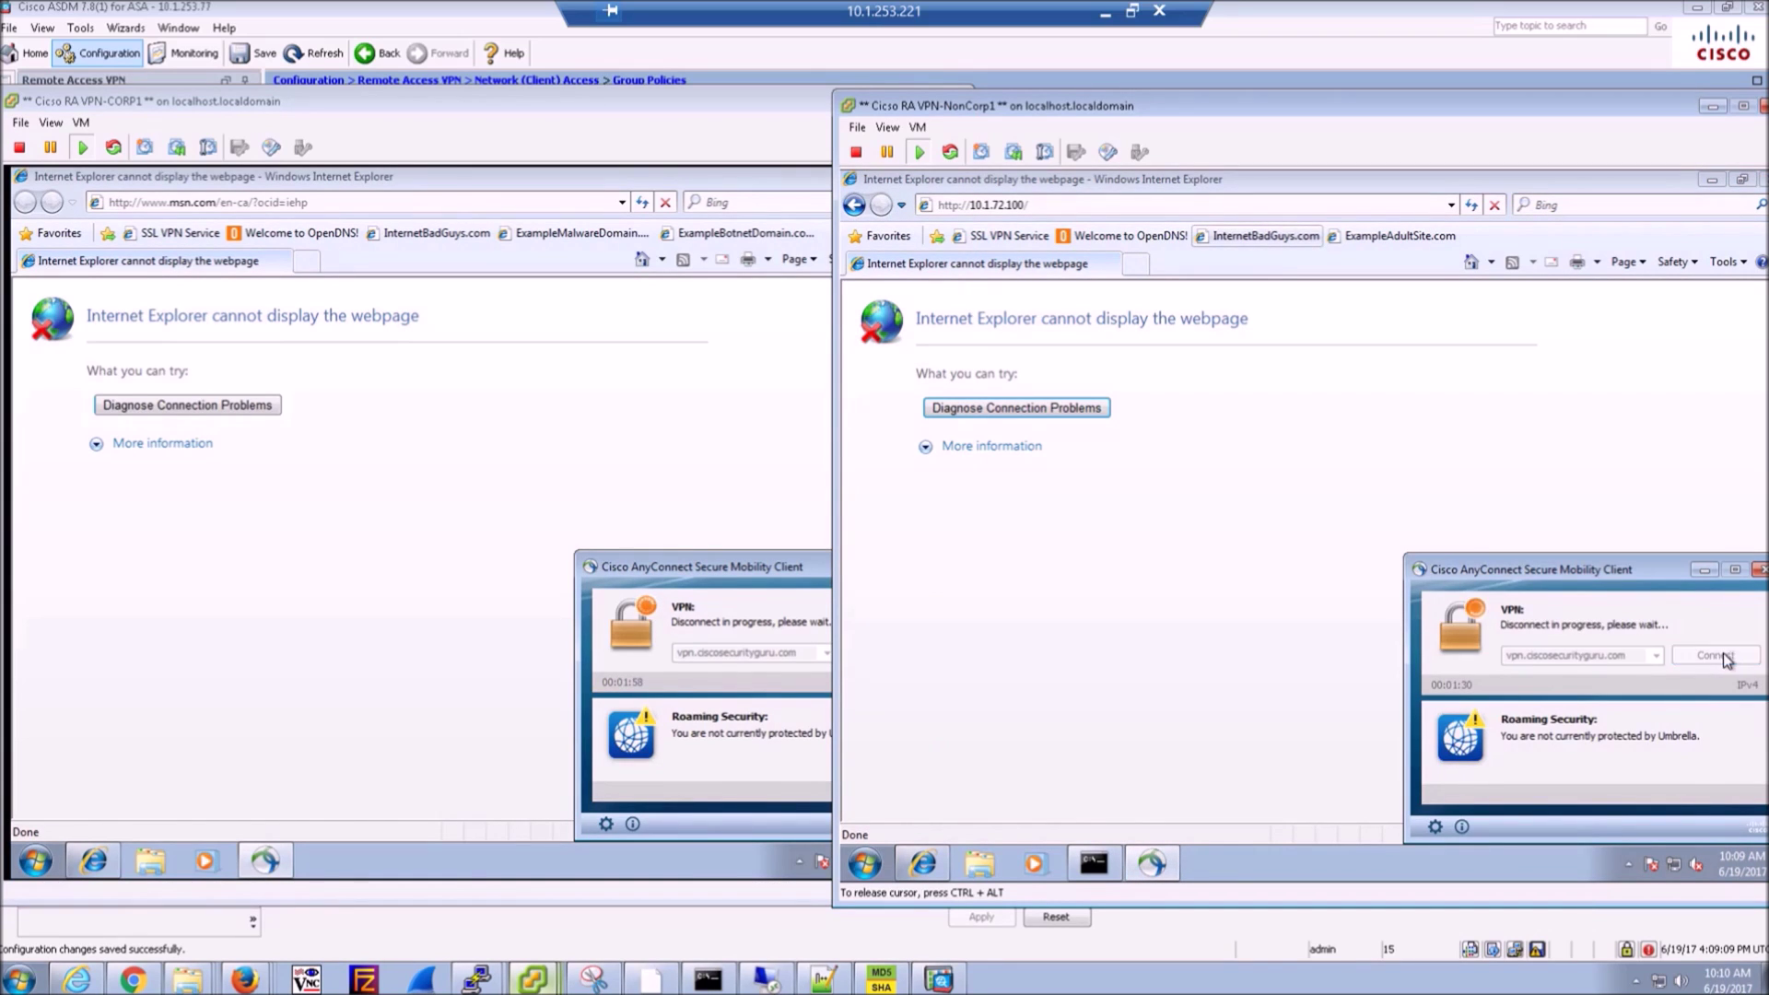
click(1159, 638)
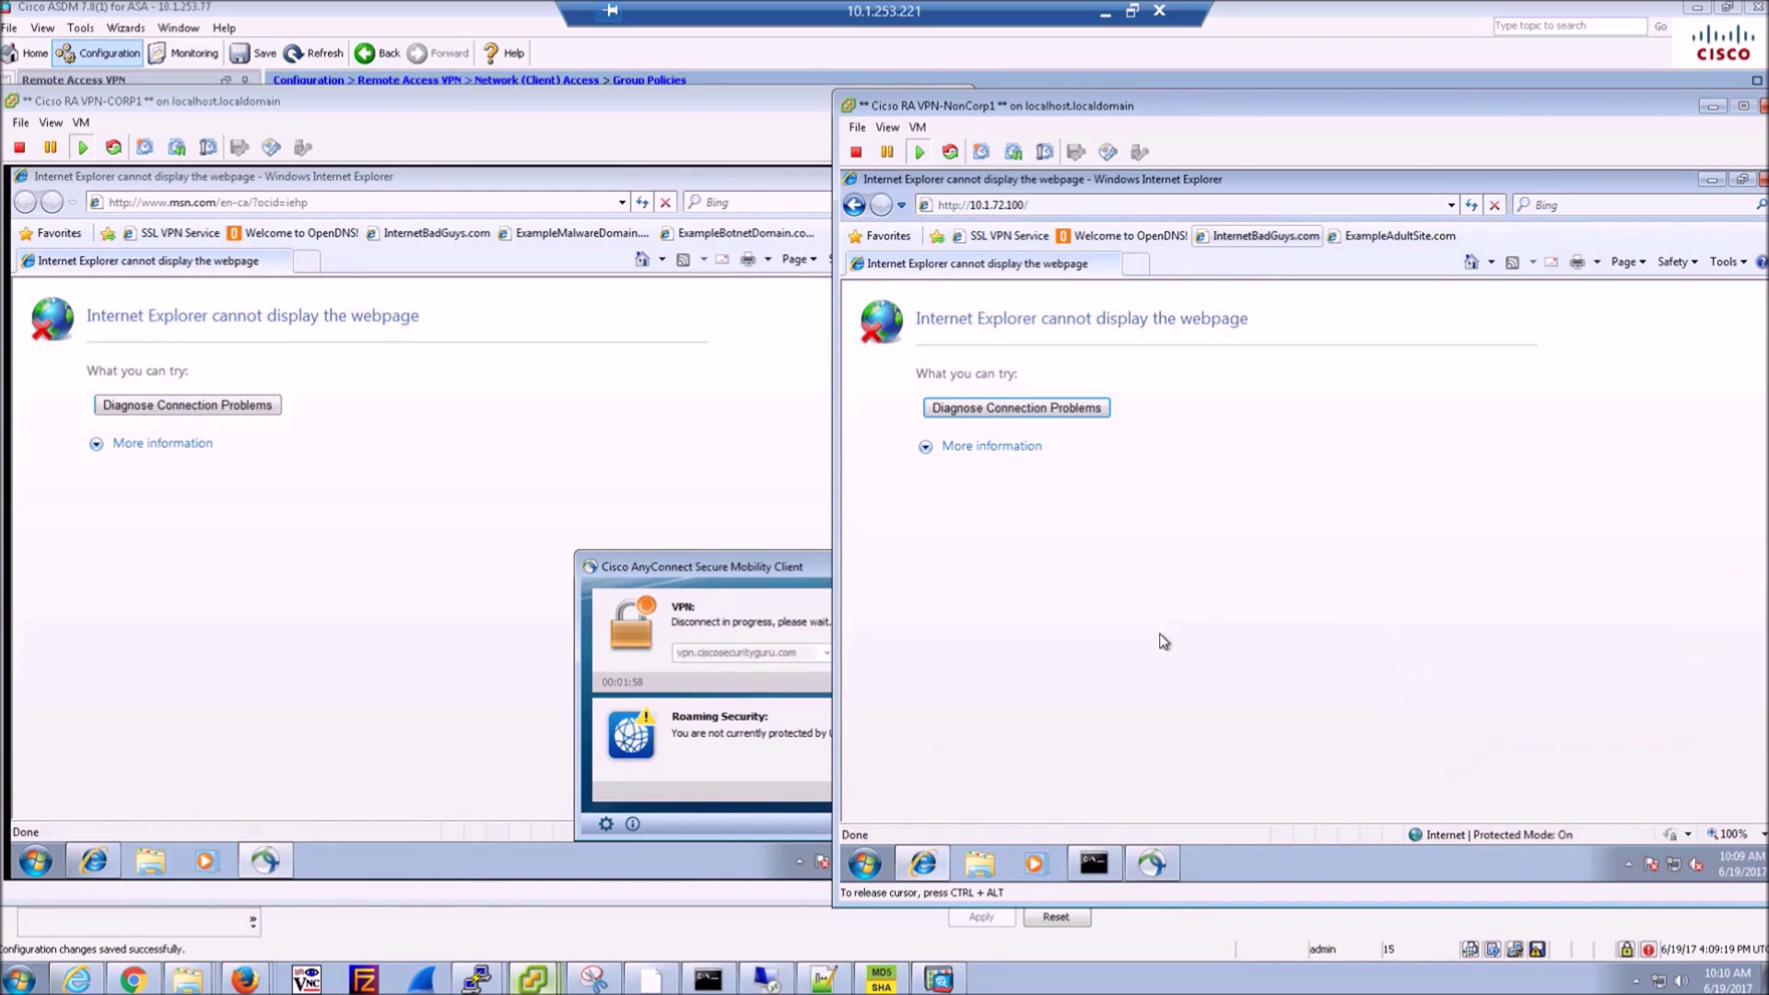
click(533, 483)
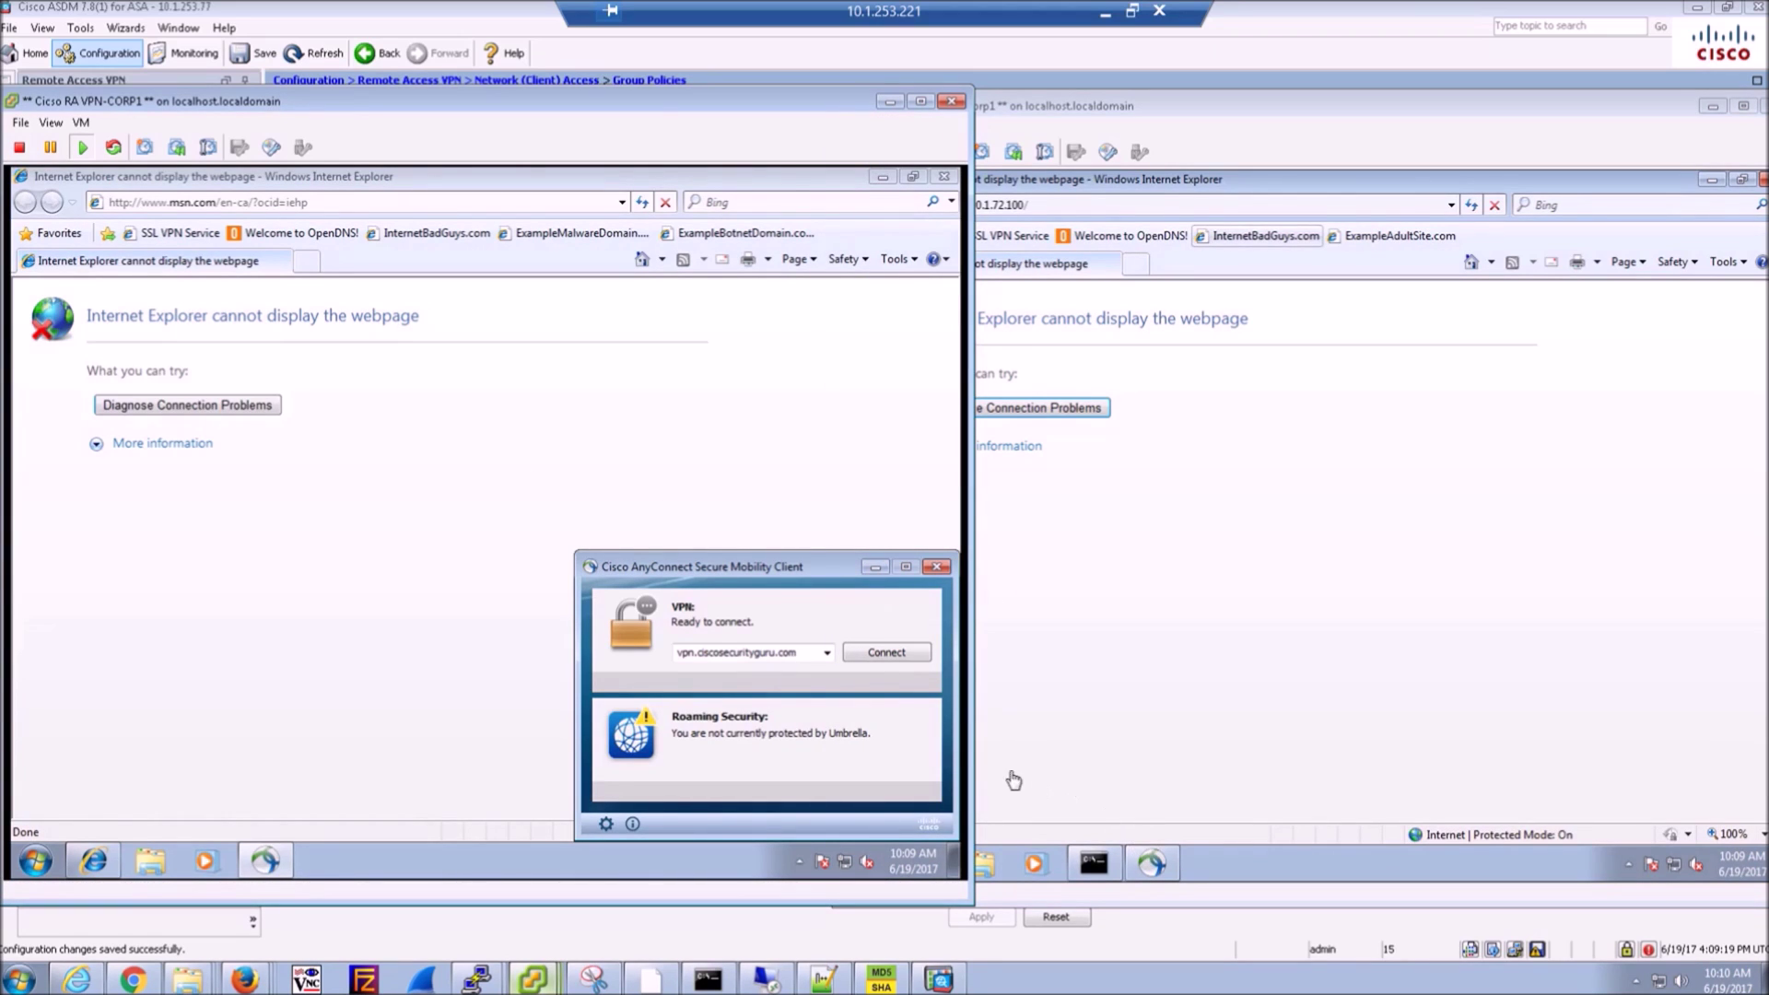
- Start reconnecting both CORP1 and NonCorp1 to vpn.ciscosecurityguru.com
click(866, 655)
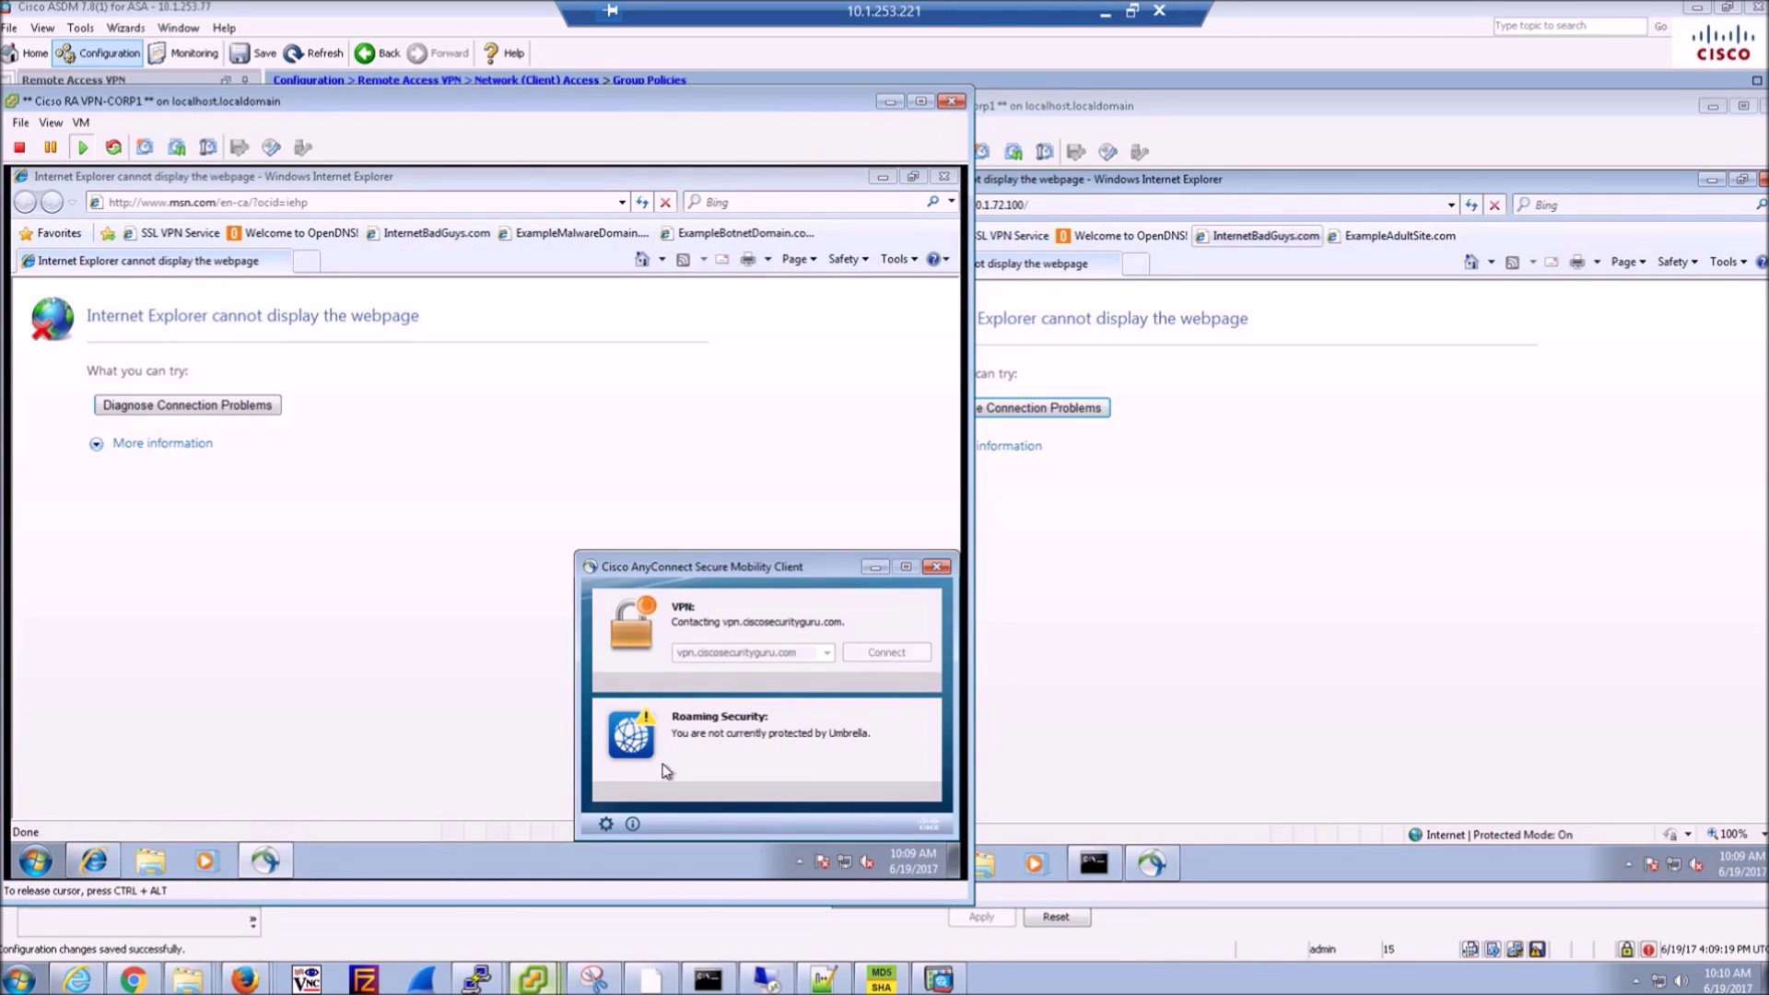
click(1240, 814)
click(1152, 864)
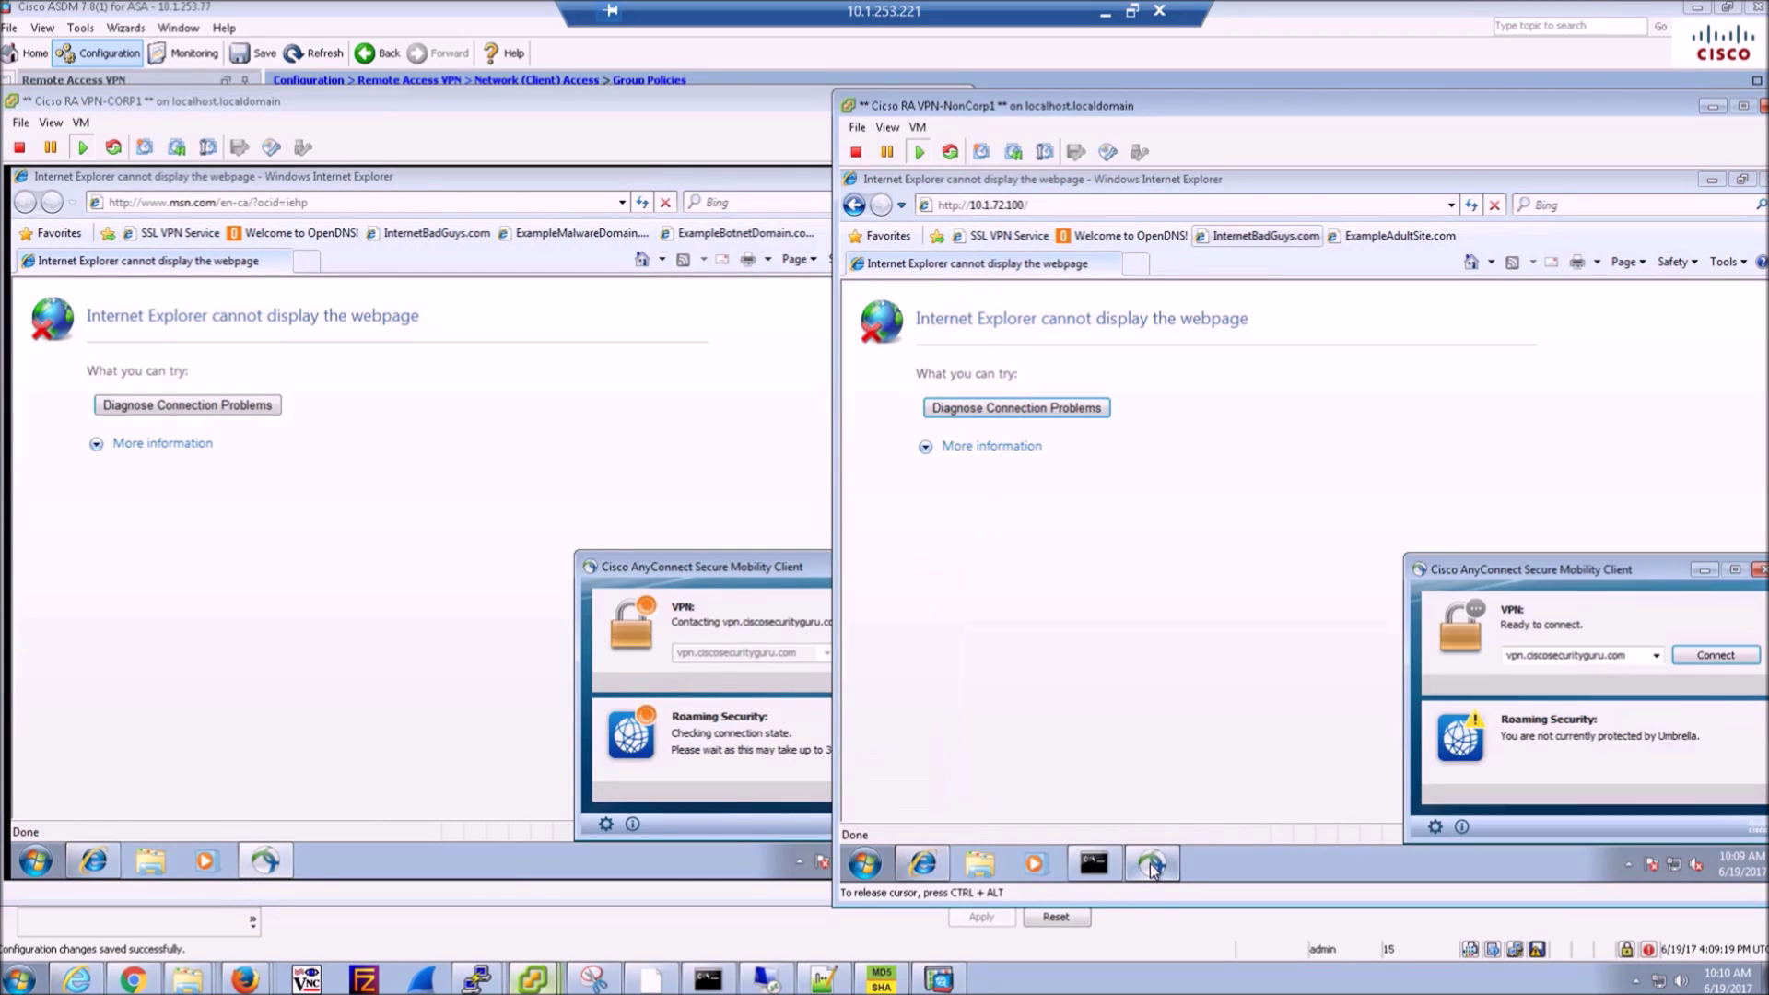
click(1729, 656)
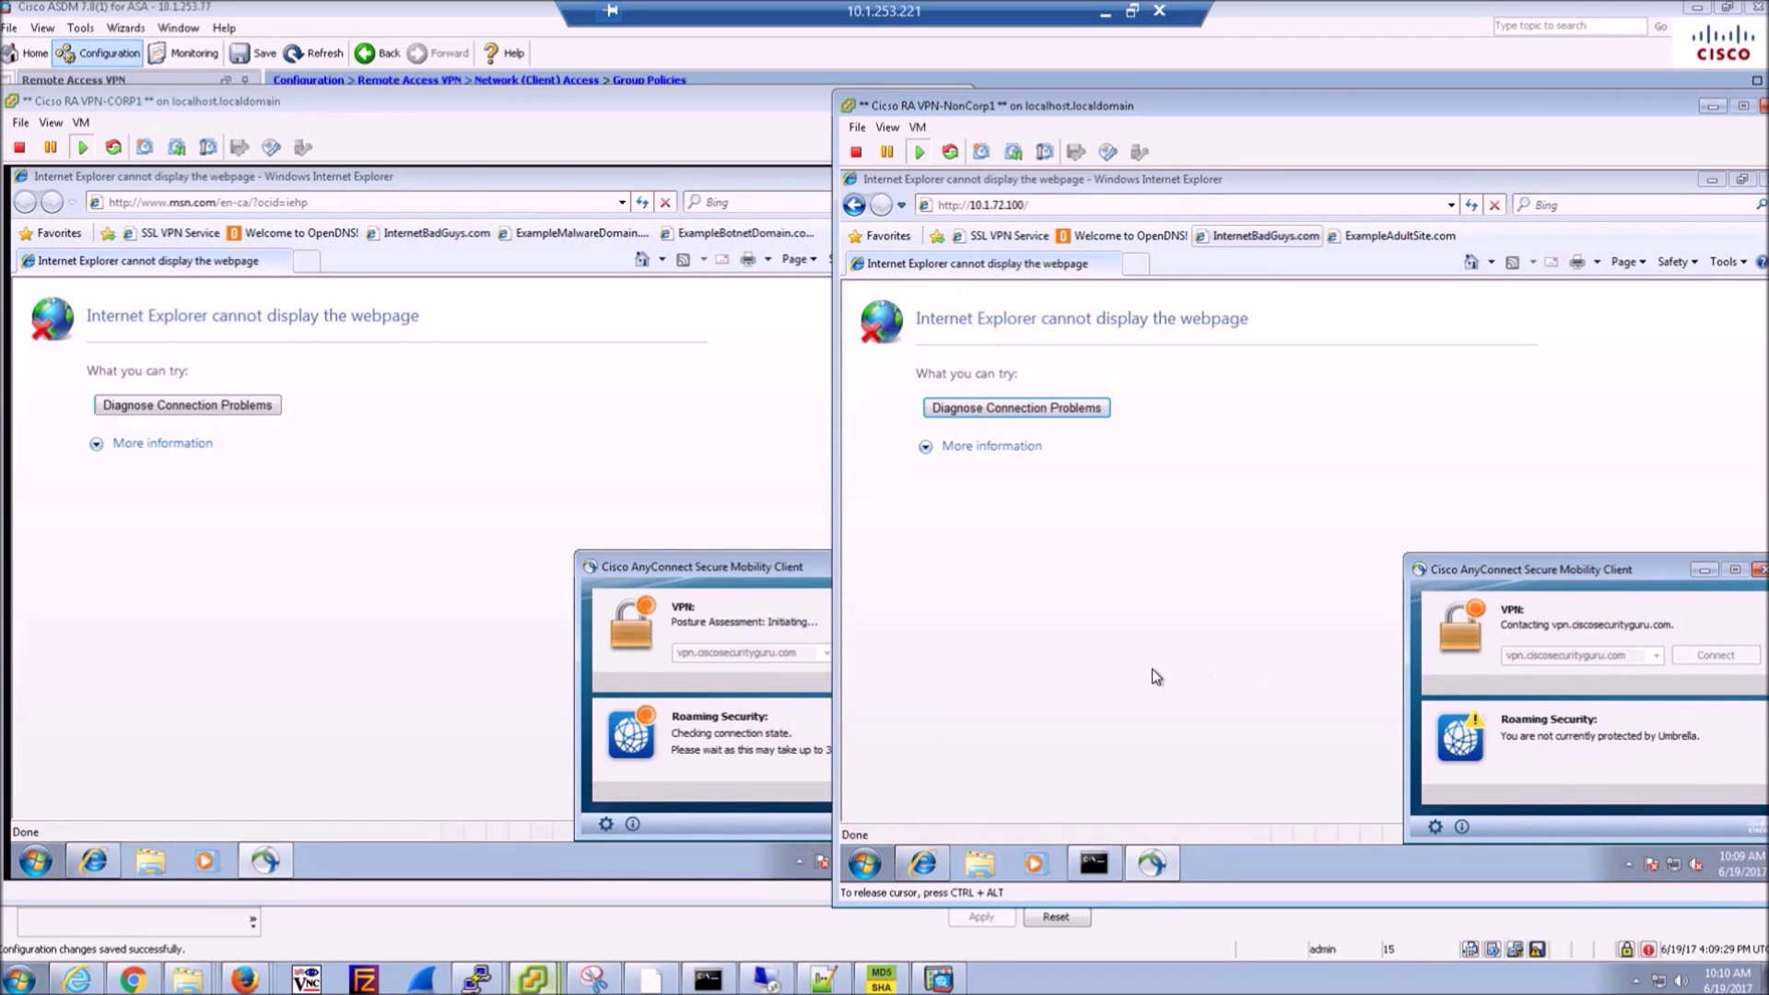
click(440, 587)
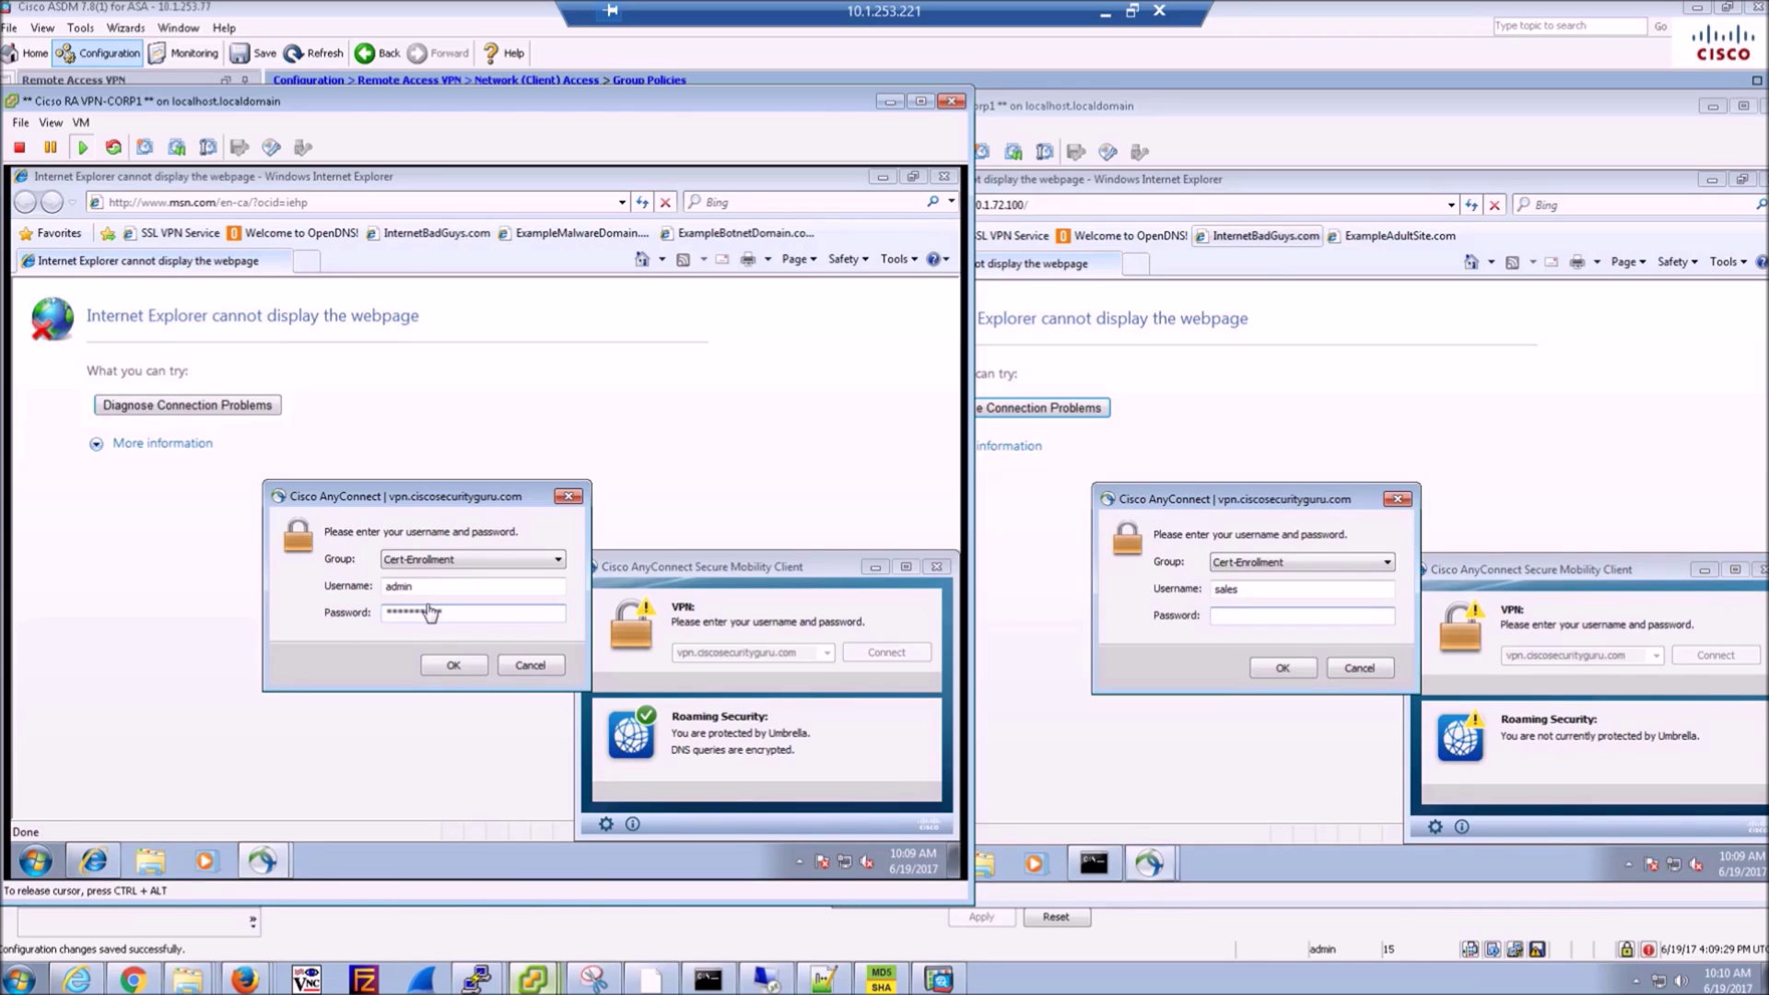
- Submit CORP1's VPN login, then complete and submit NonCorp1's password
key(Return)
click(1249, 622)
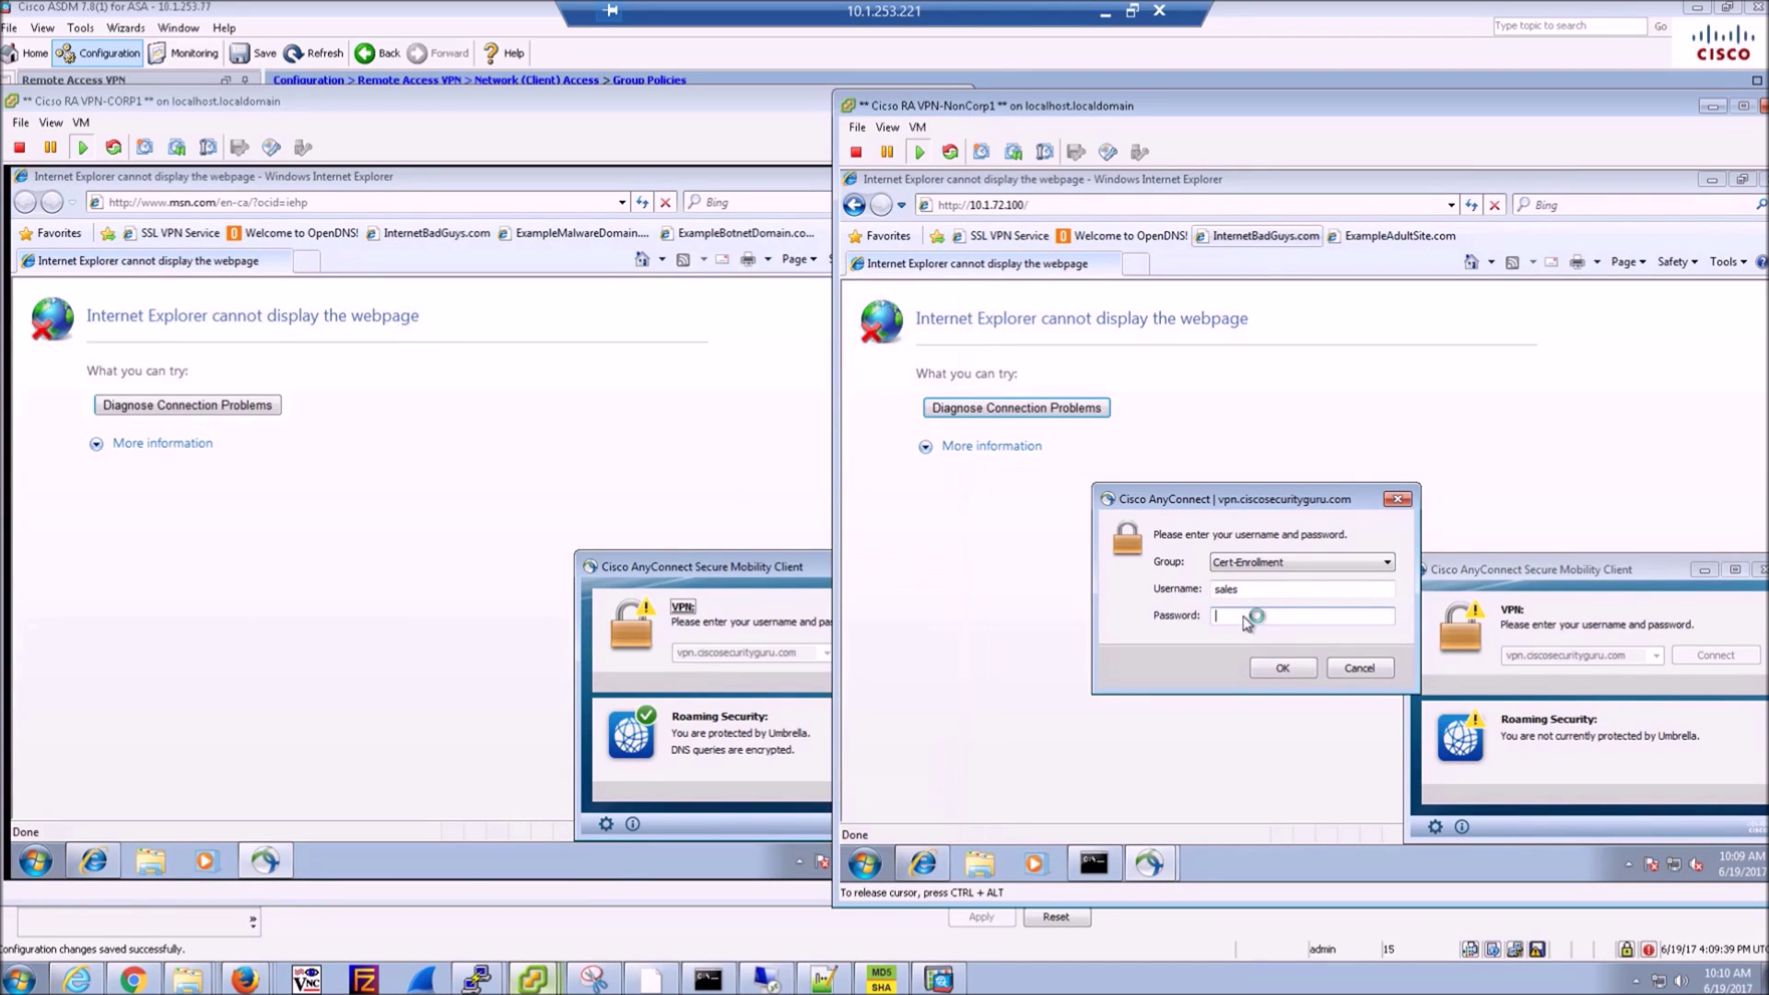
text(c)
key(Return)
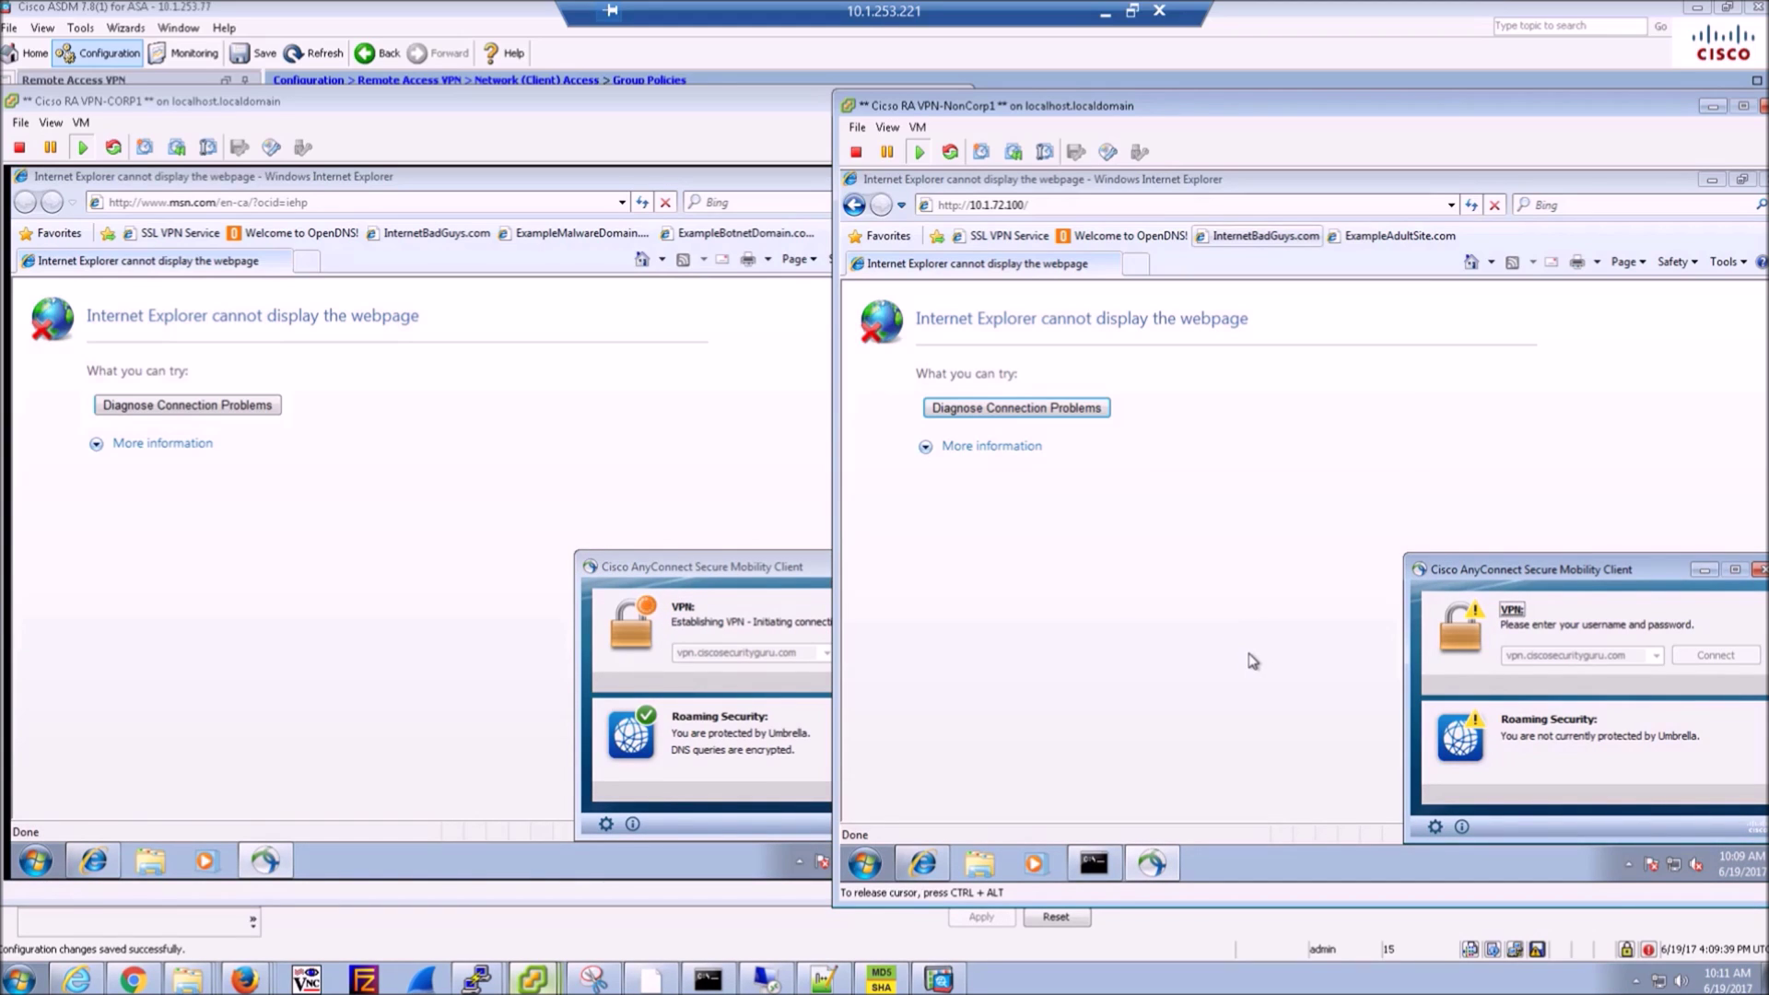
- Acknowledge CORP1's full-control notice and NonCorp1's restricted-access notice
click(704, 517)
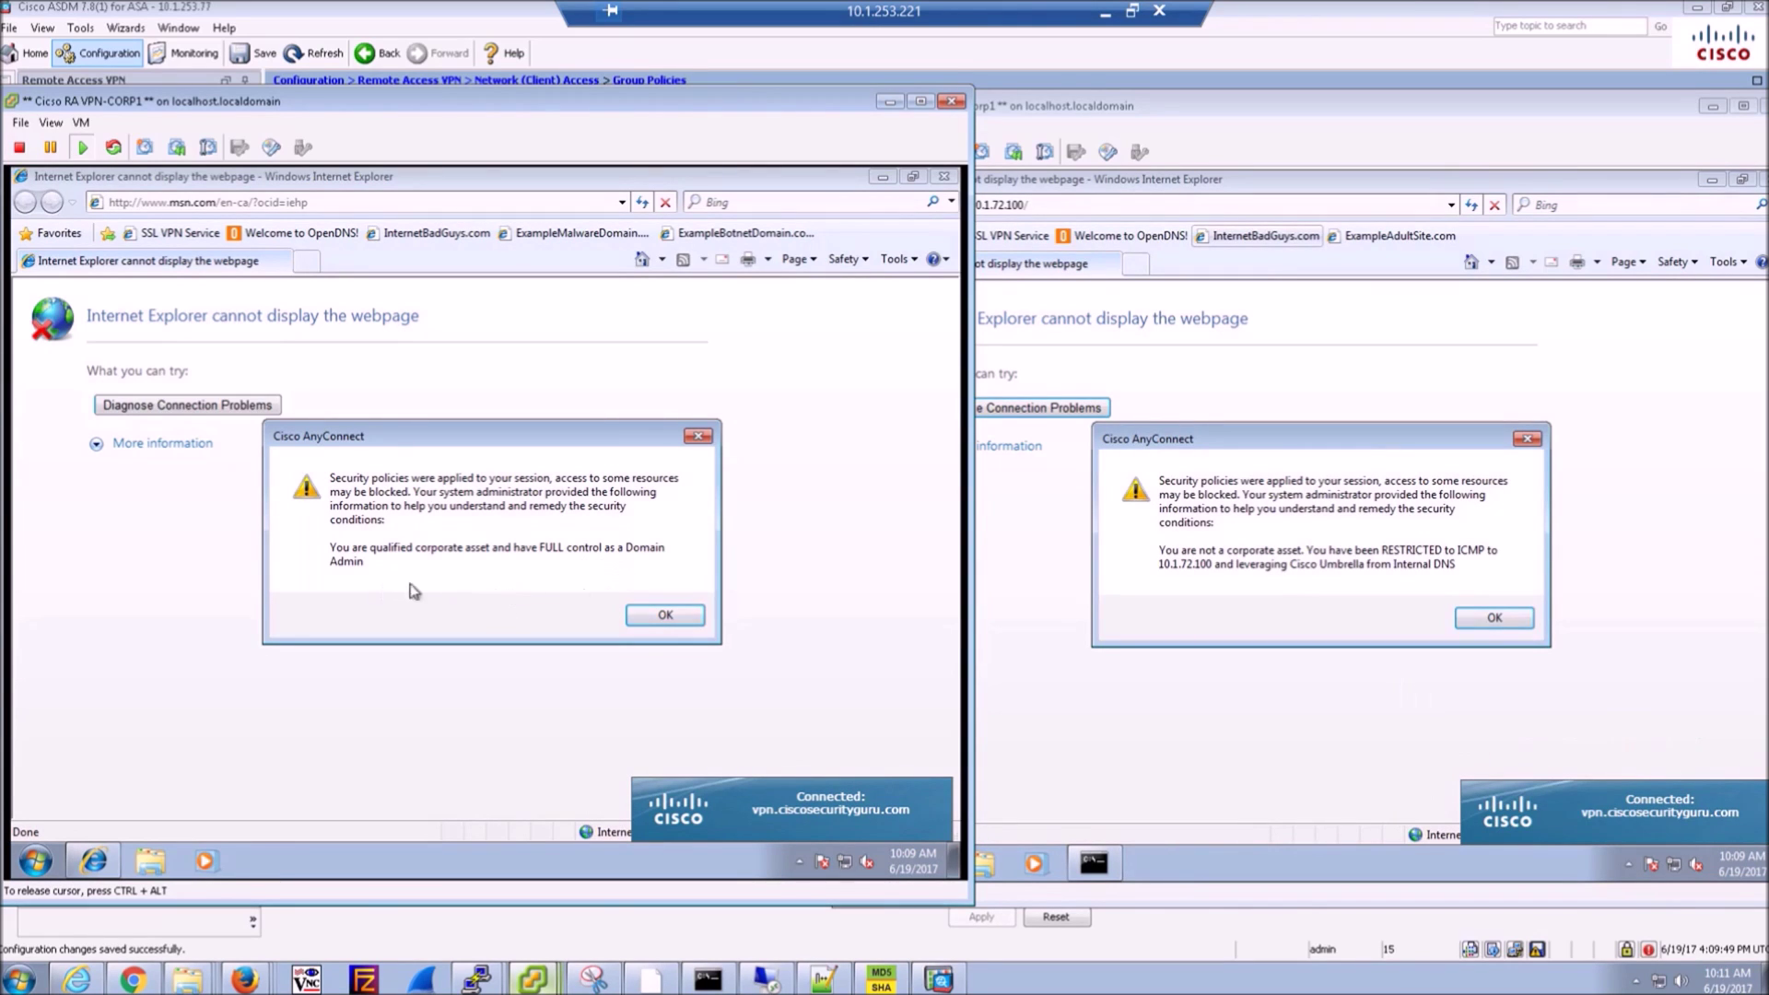
click(648, 616)
click(1387, 662)
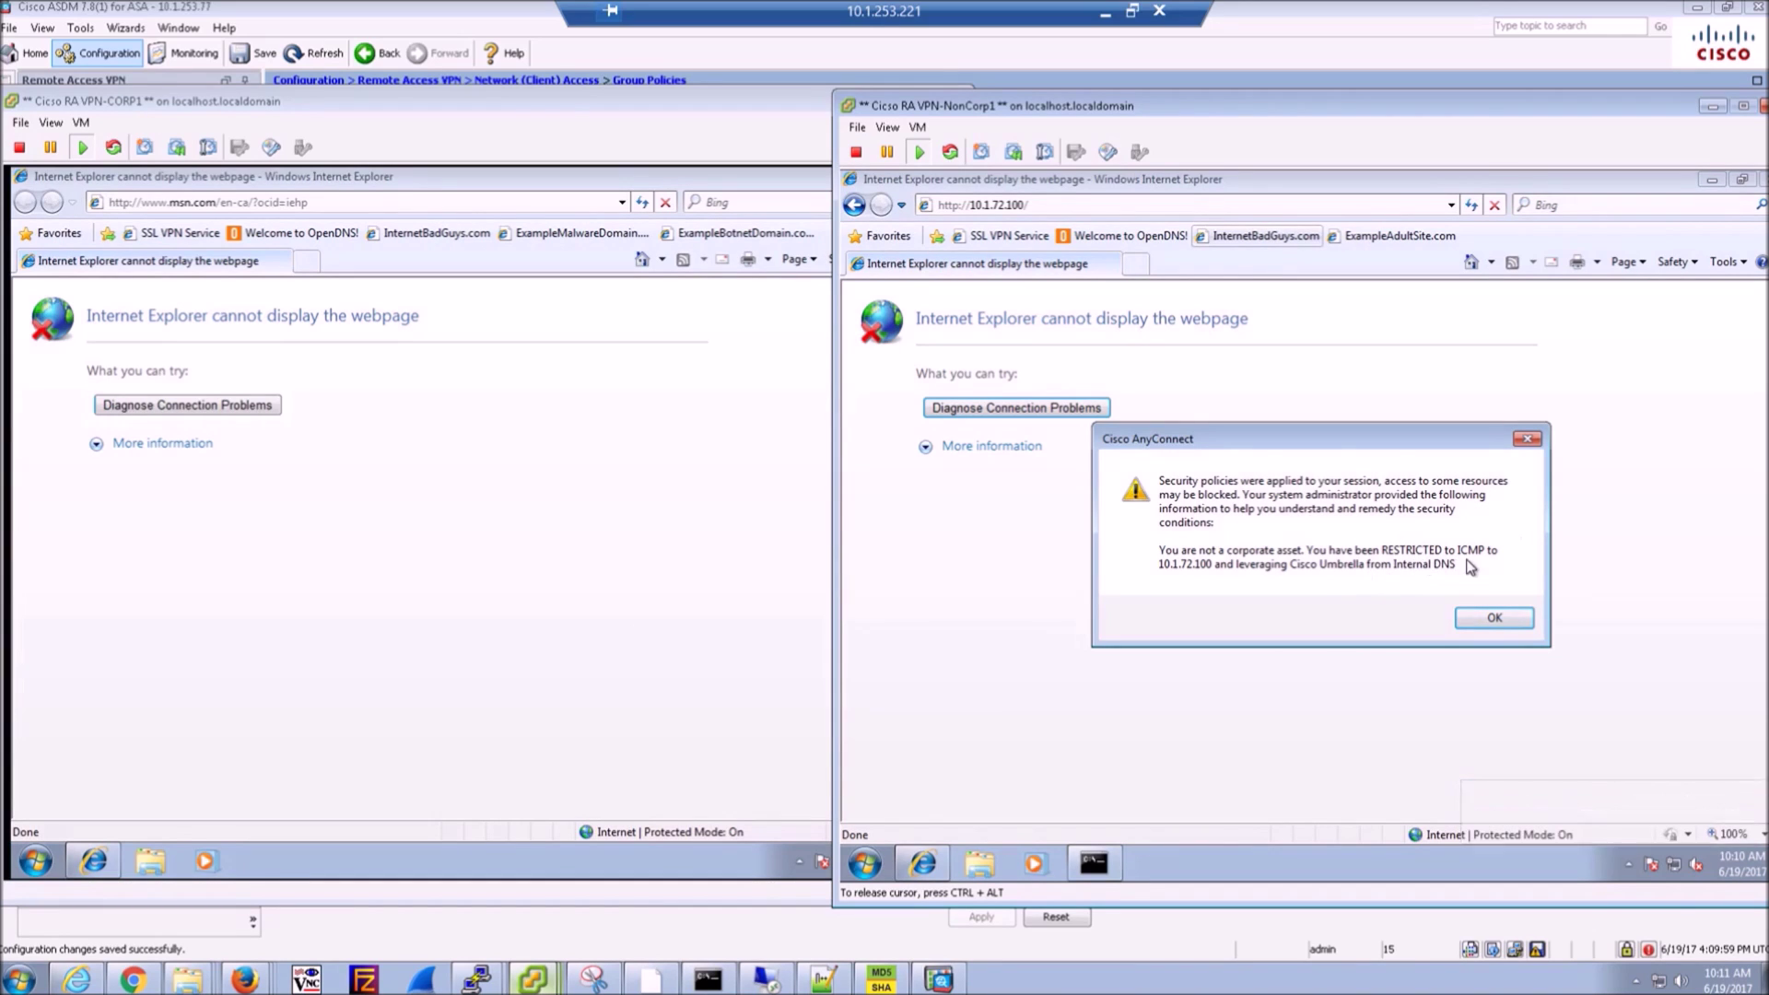
click(1494, 618)
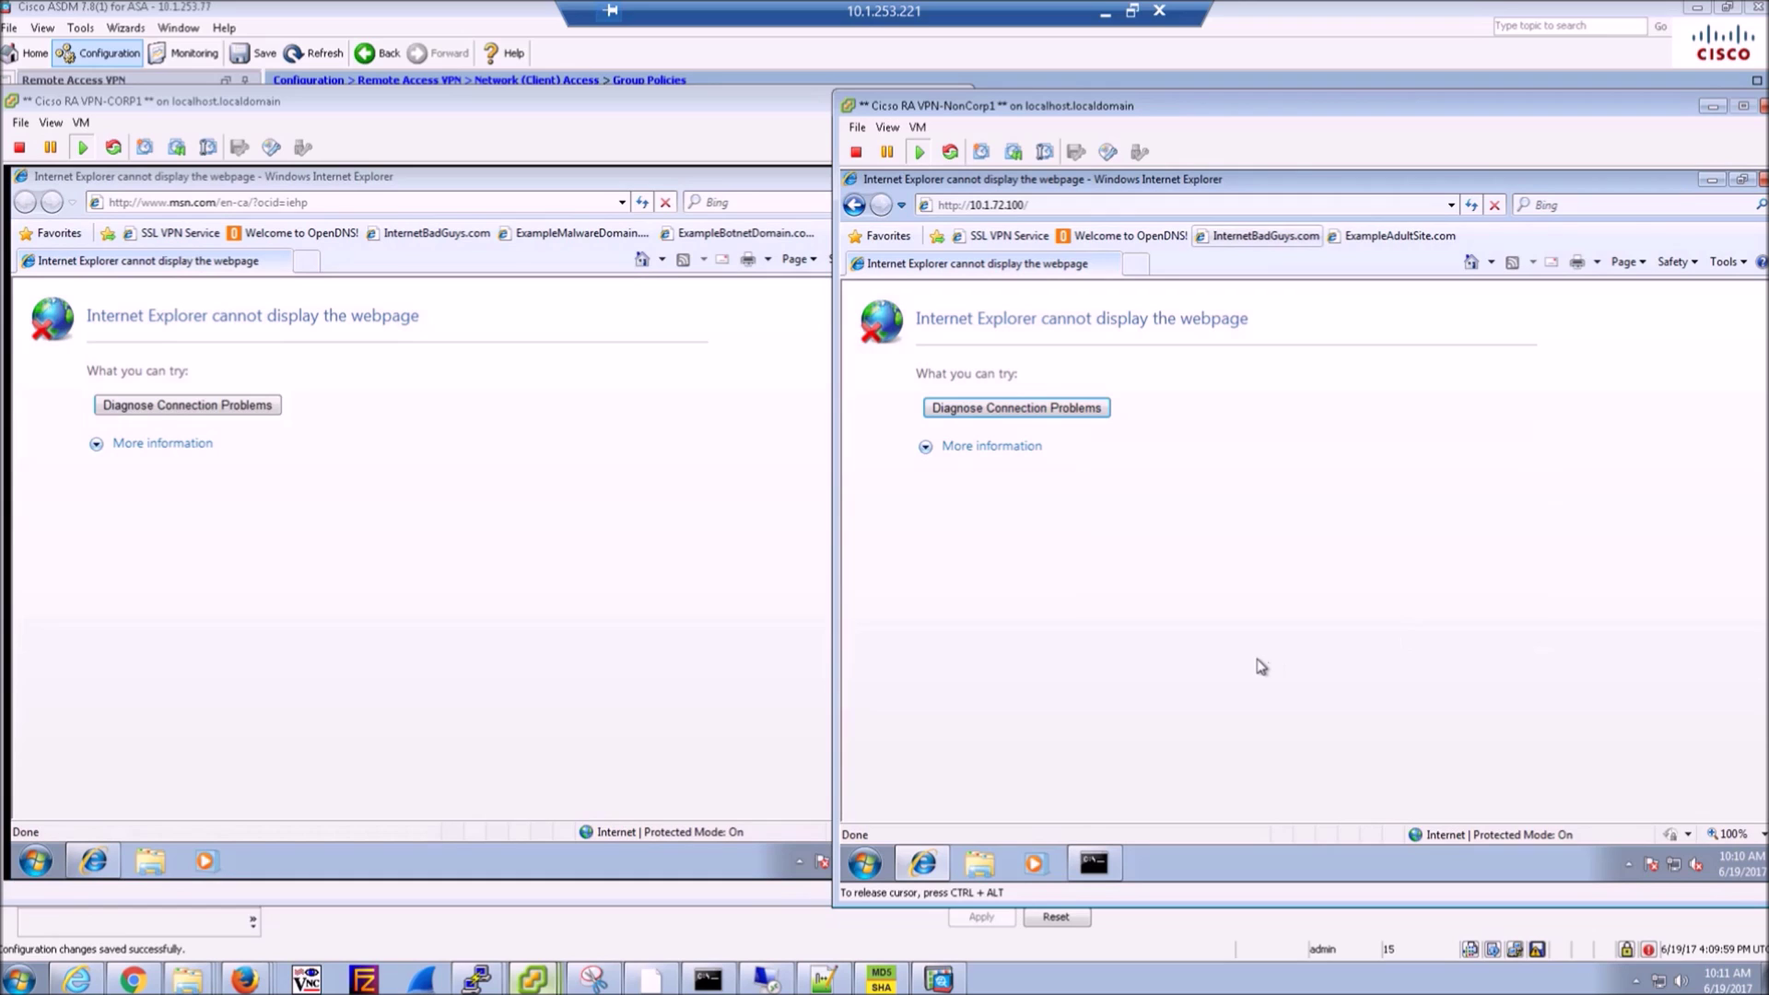
click(796, 767)
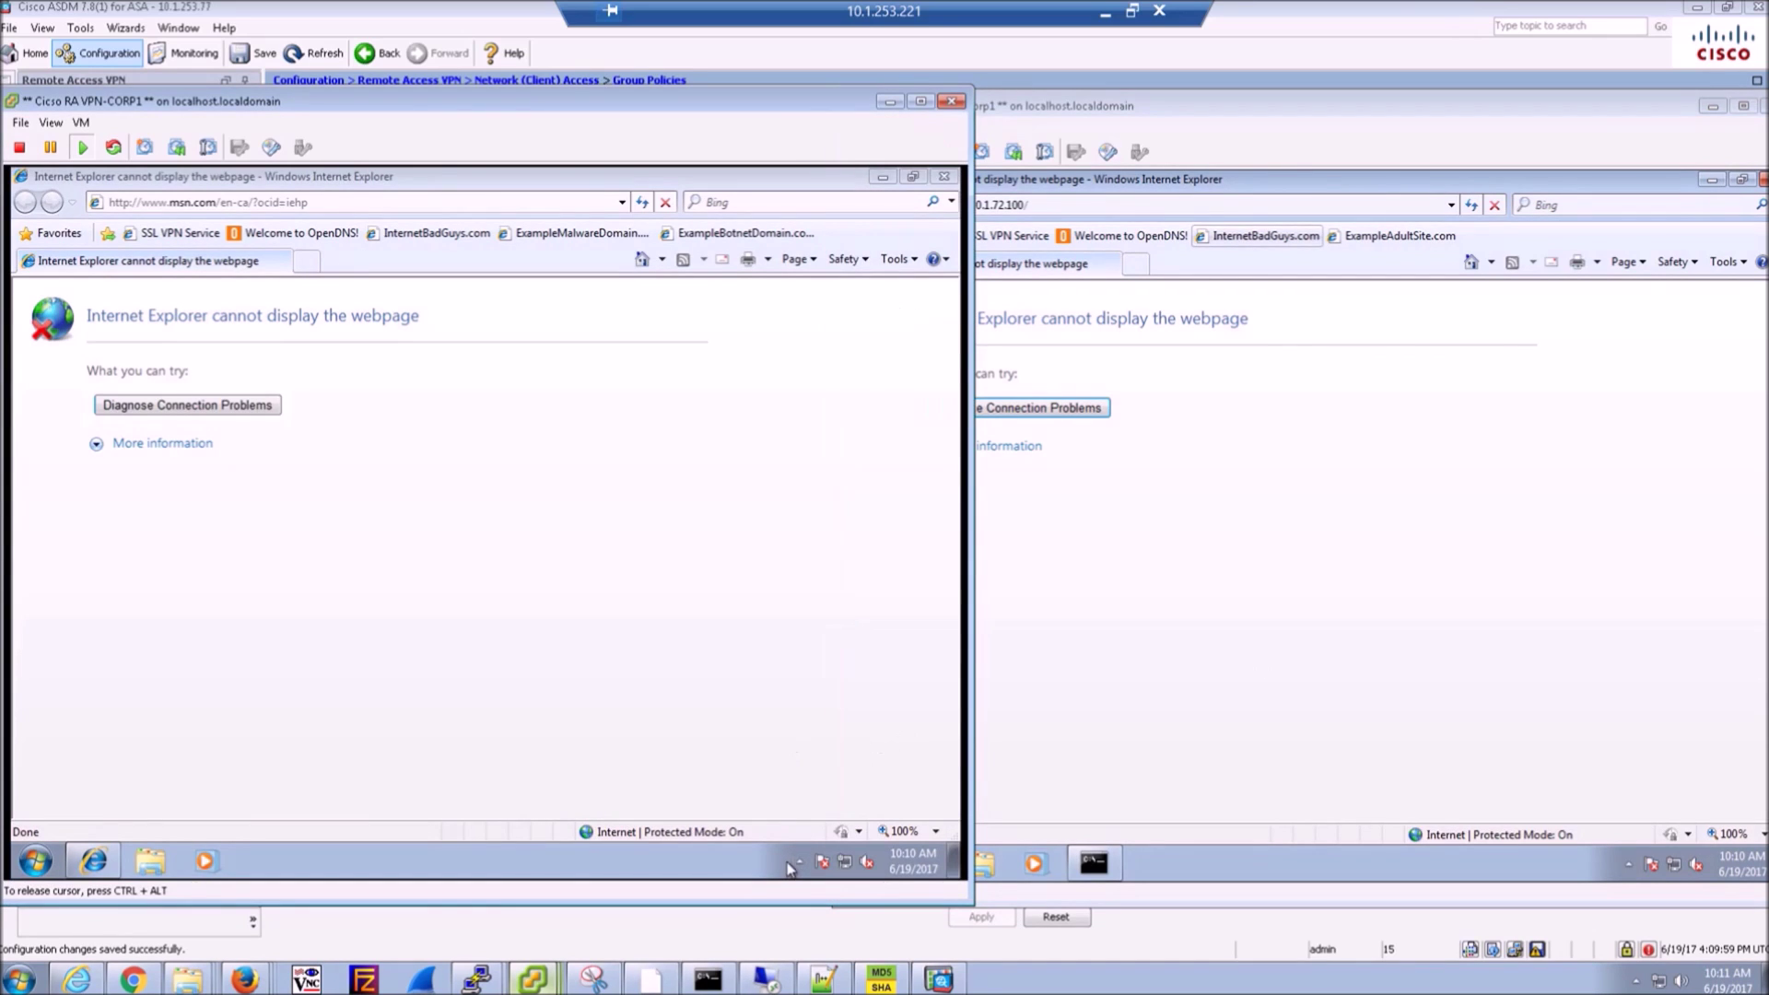
- On CORP1, check AnyConnect status and load the OpenDNS welcome page and internetbadguys.com
click(798, 863)
click(829, 781)
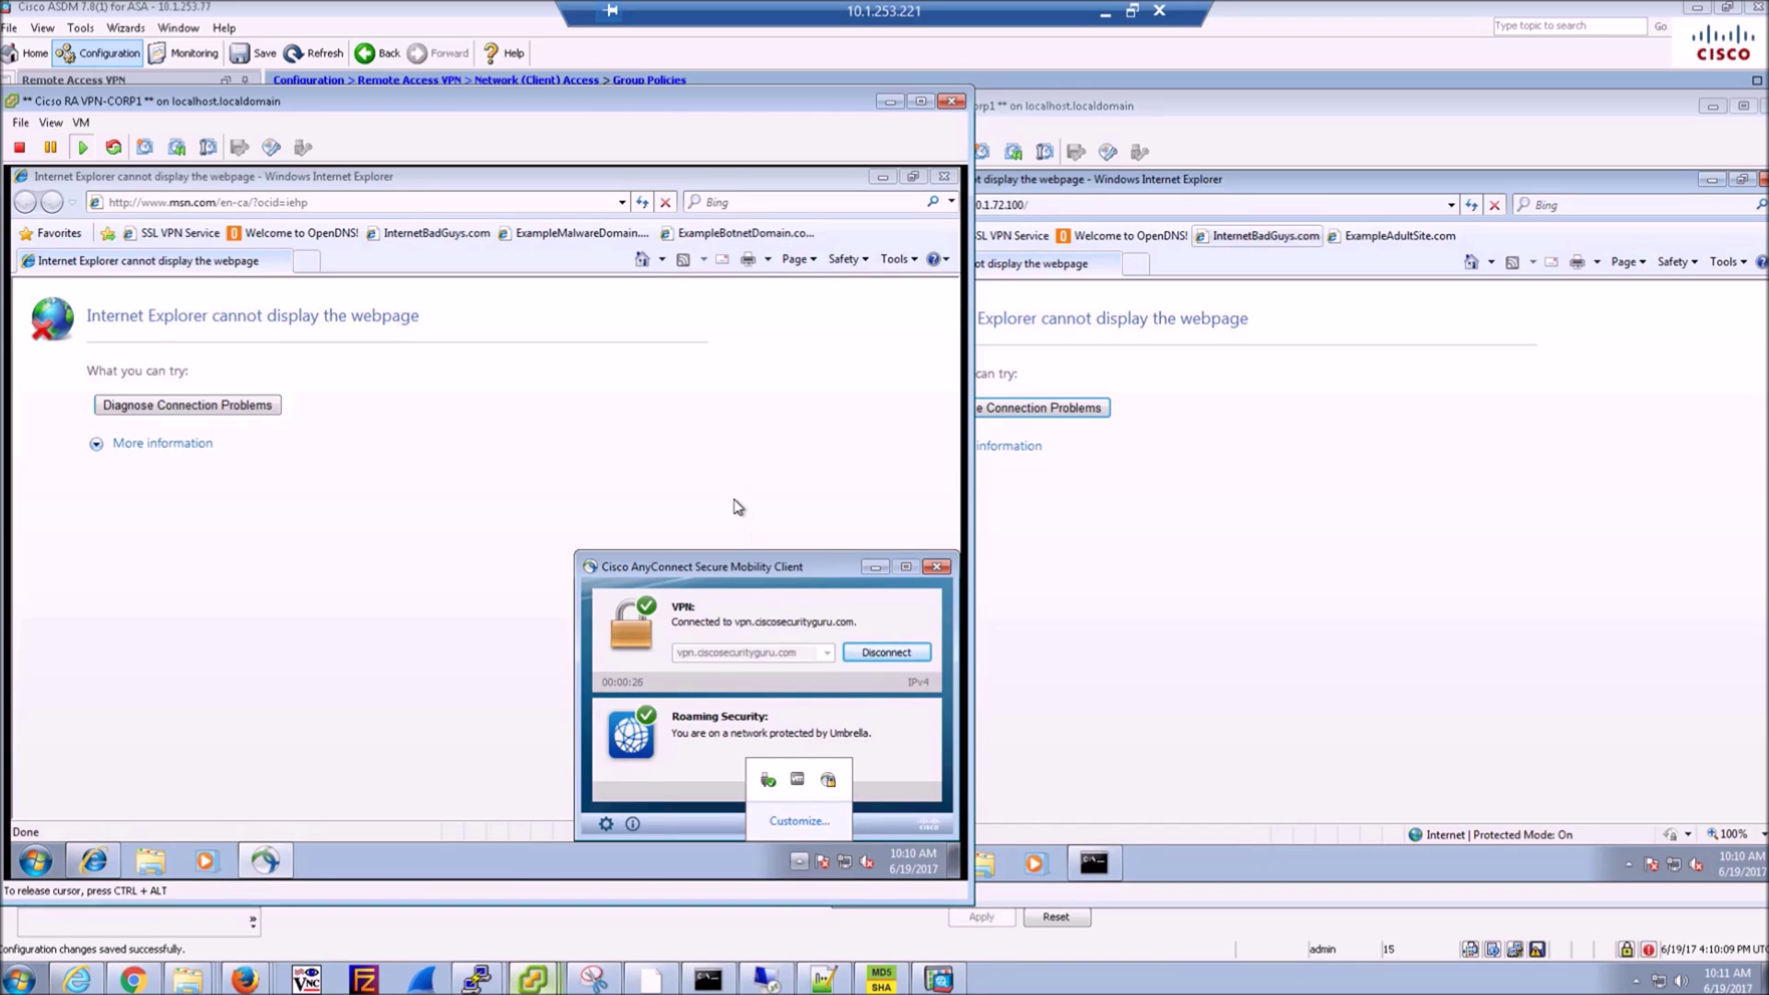
click(301, 265)
click(295, 236)
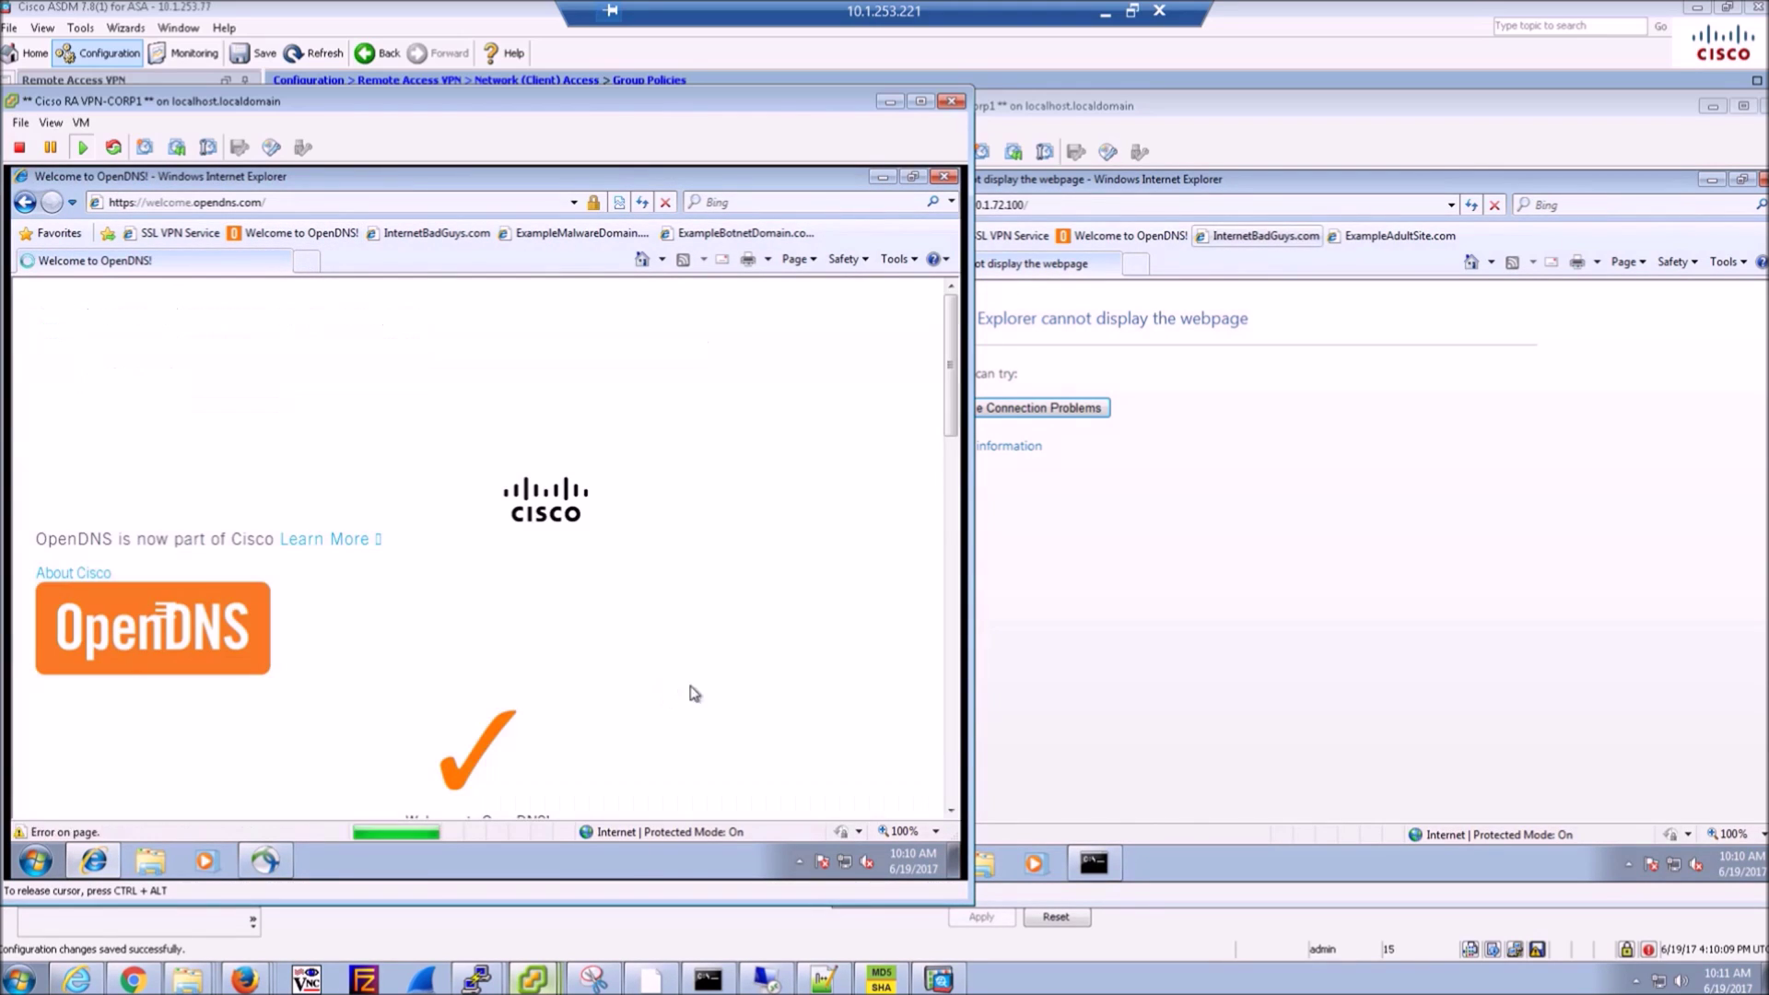
scroll(579, 713, down, 3)
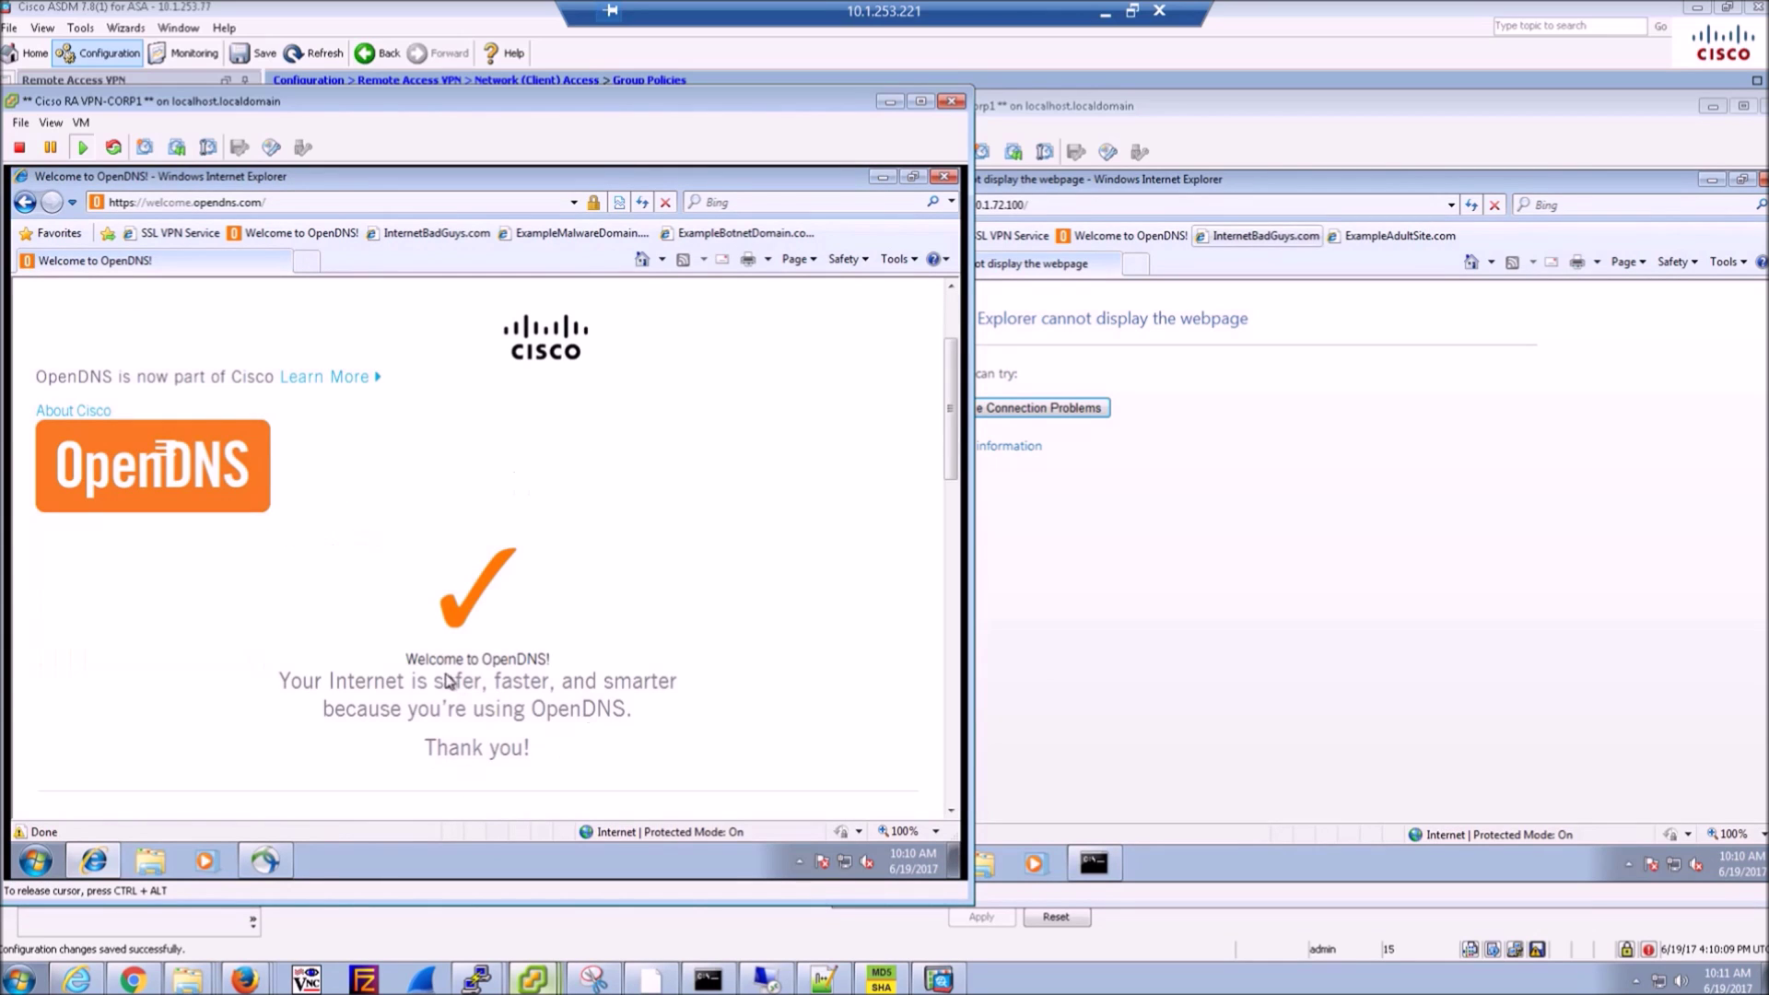
click(422, 236)
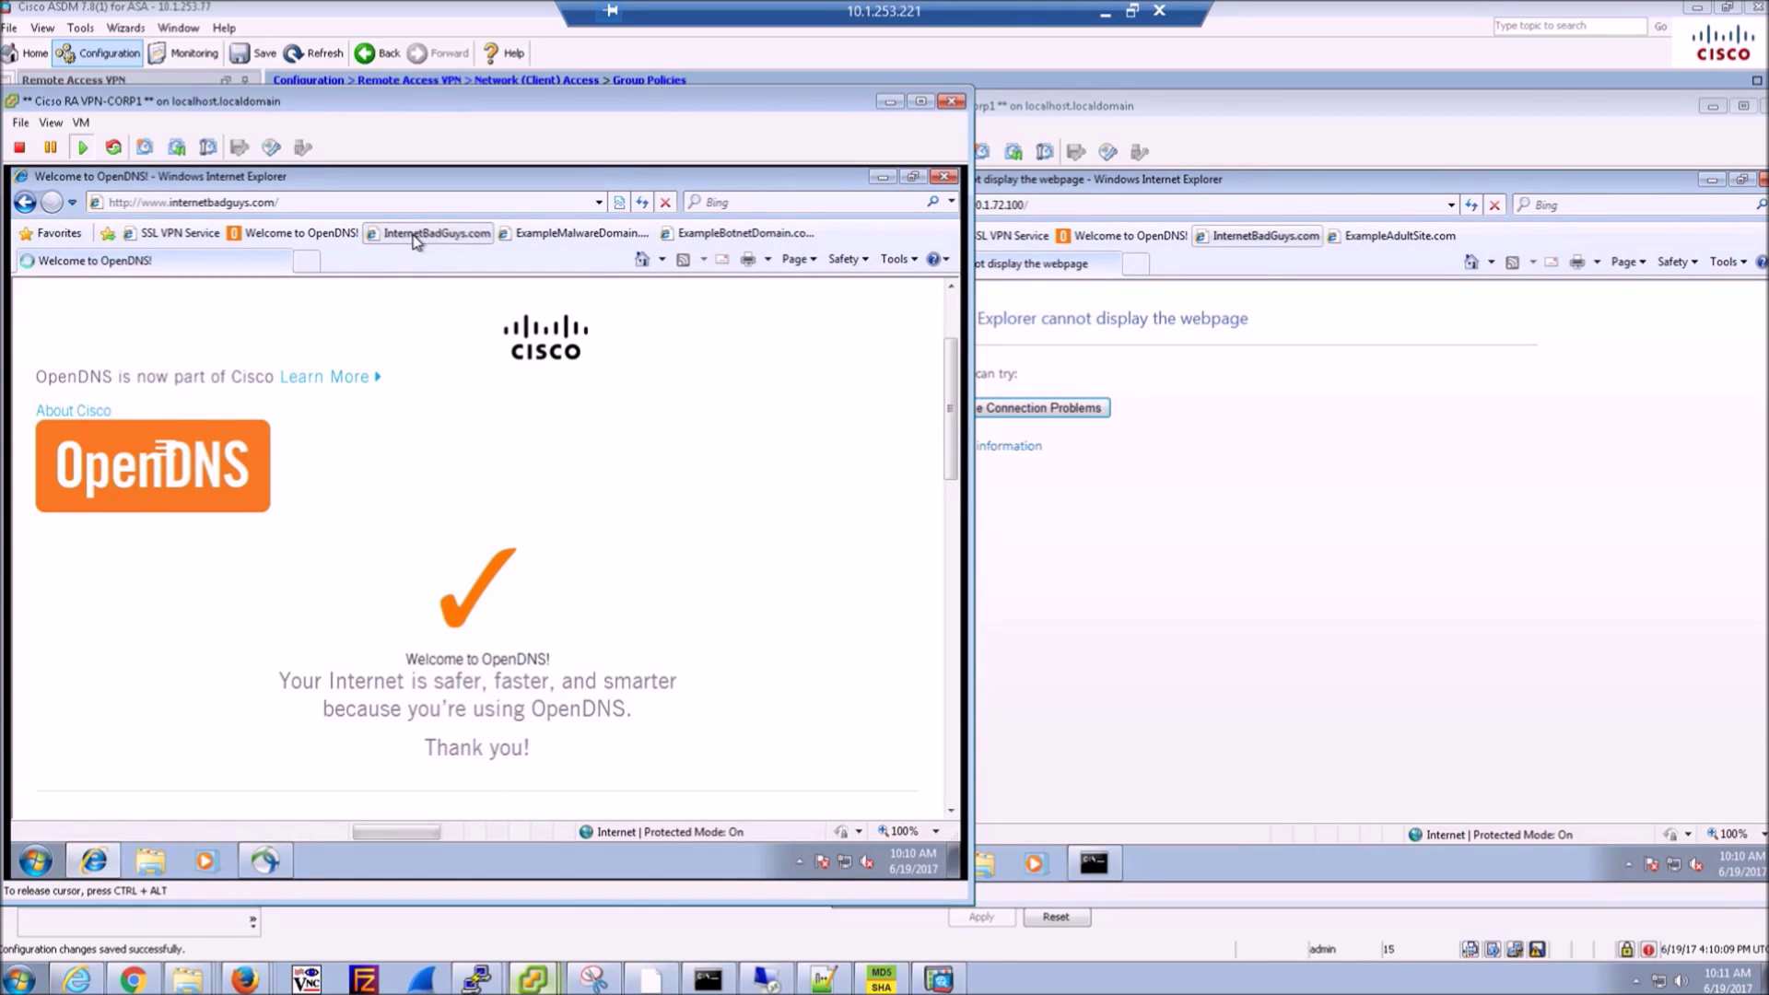
- On NonCorp1, load the OpenDNS welcome page and internetbadguys.com
click(1118, 237)
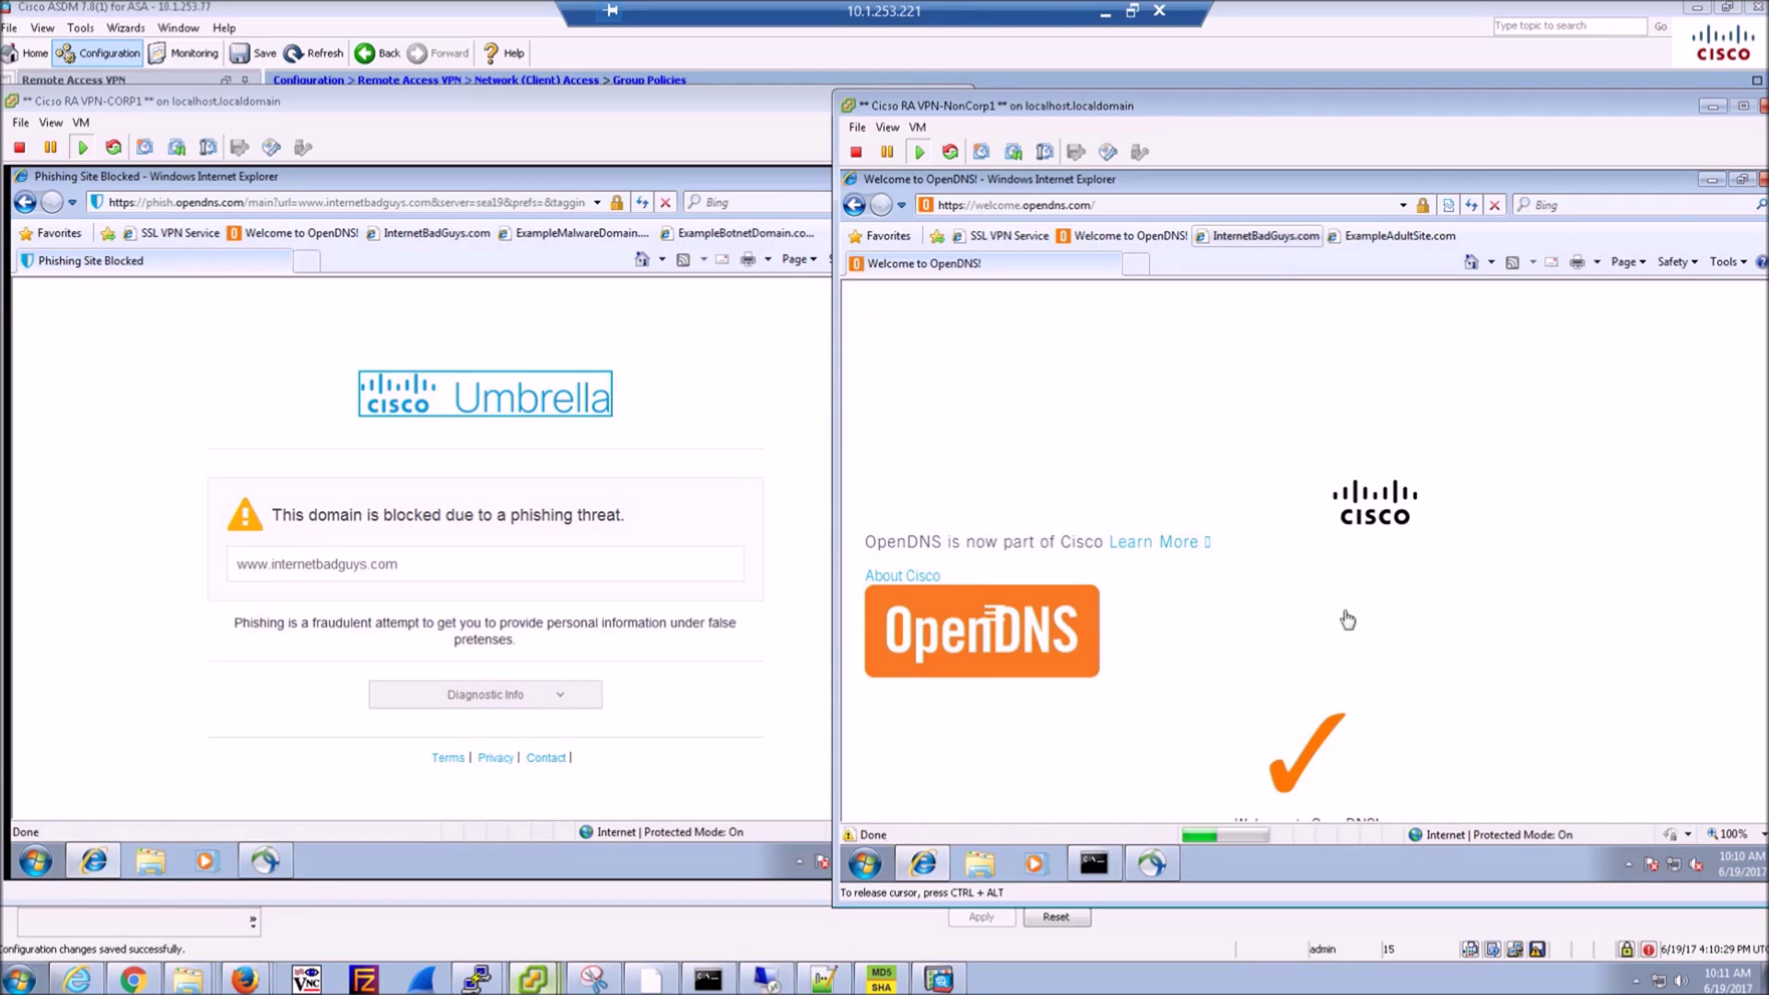
scroll(1469, 631, down, 2)
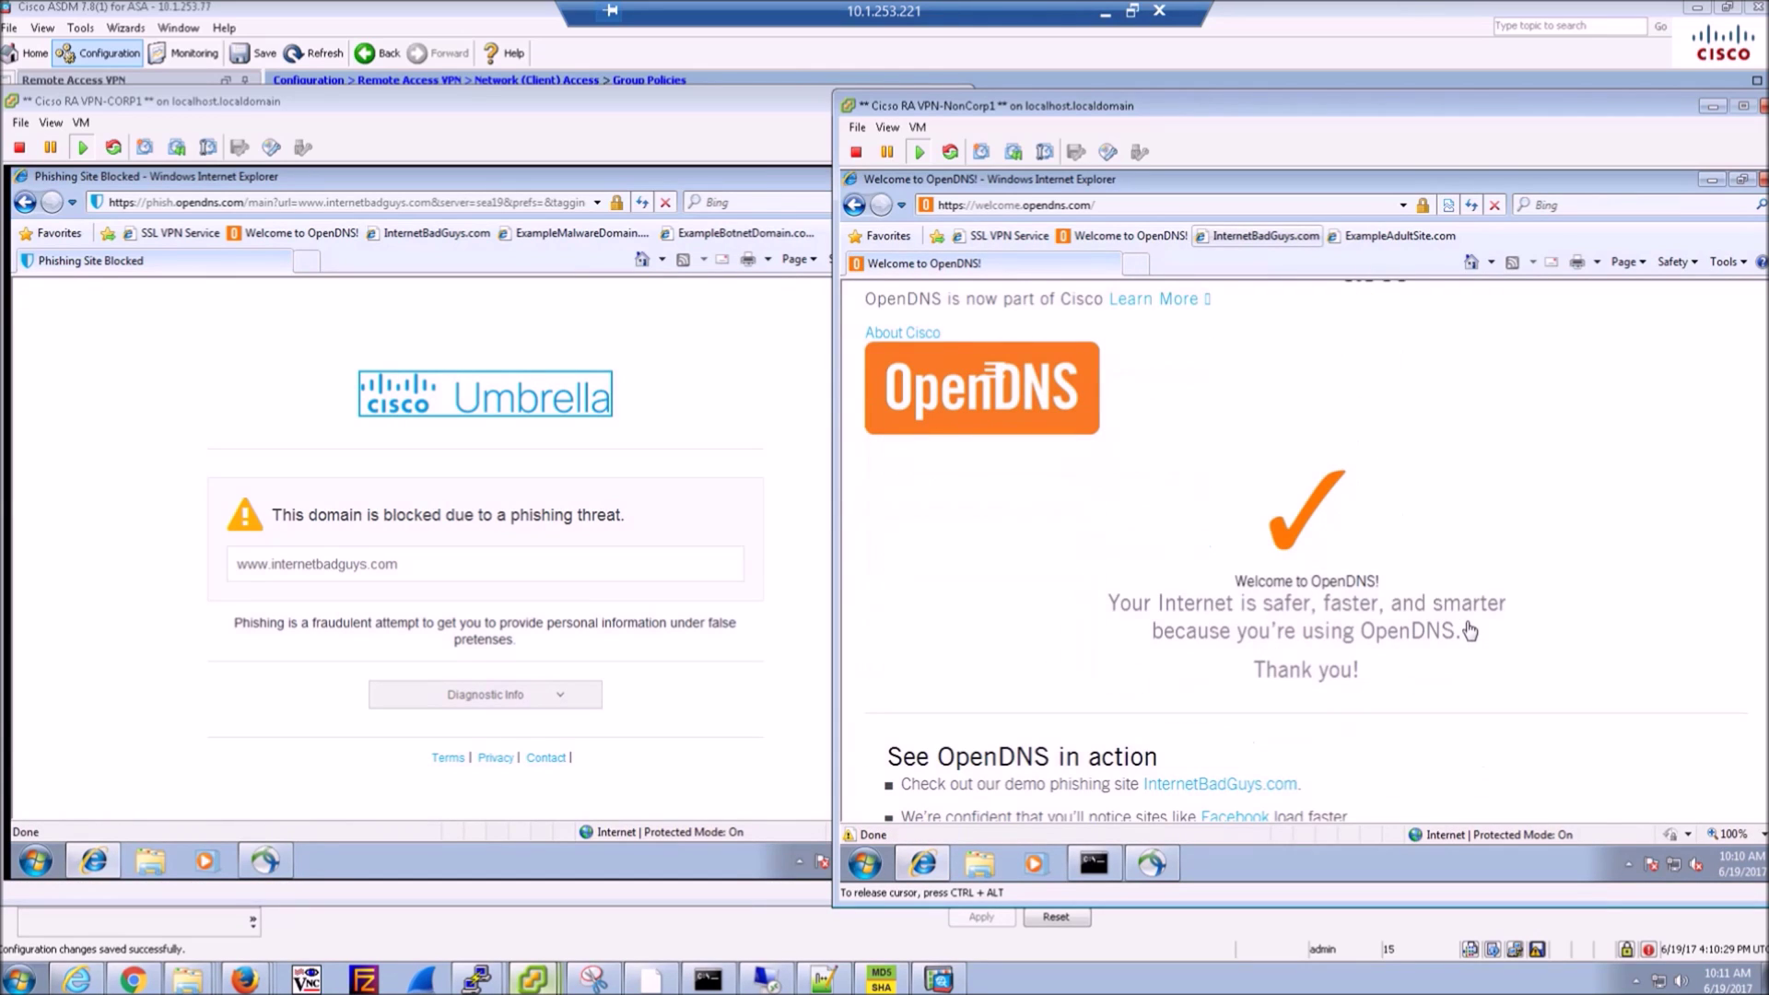
click(1629, 866)
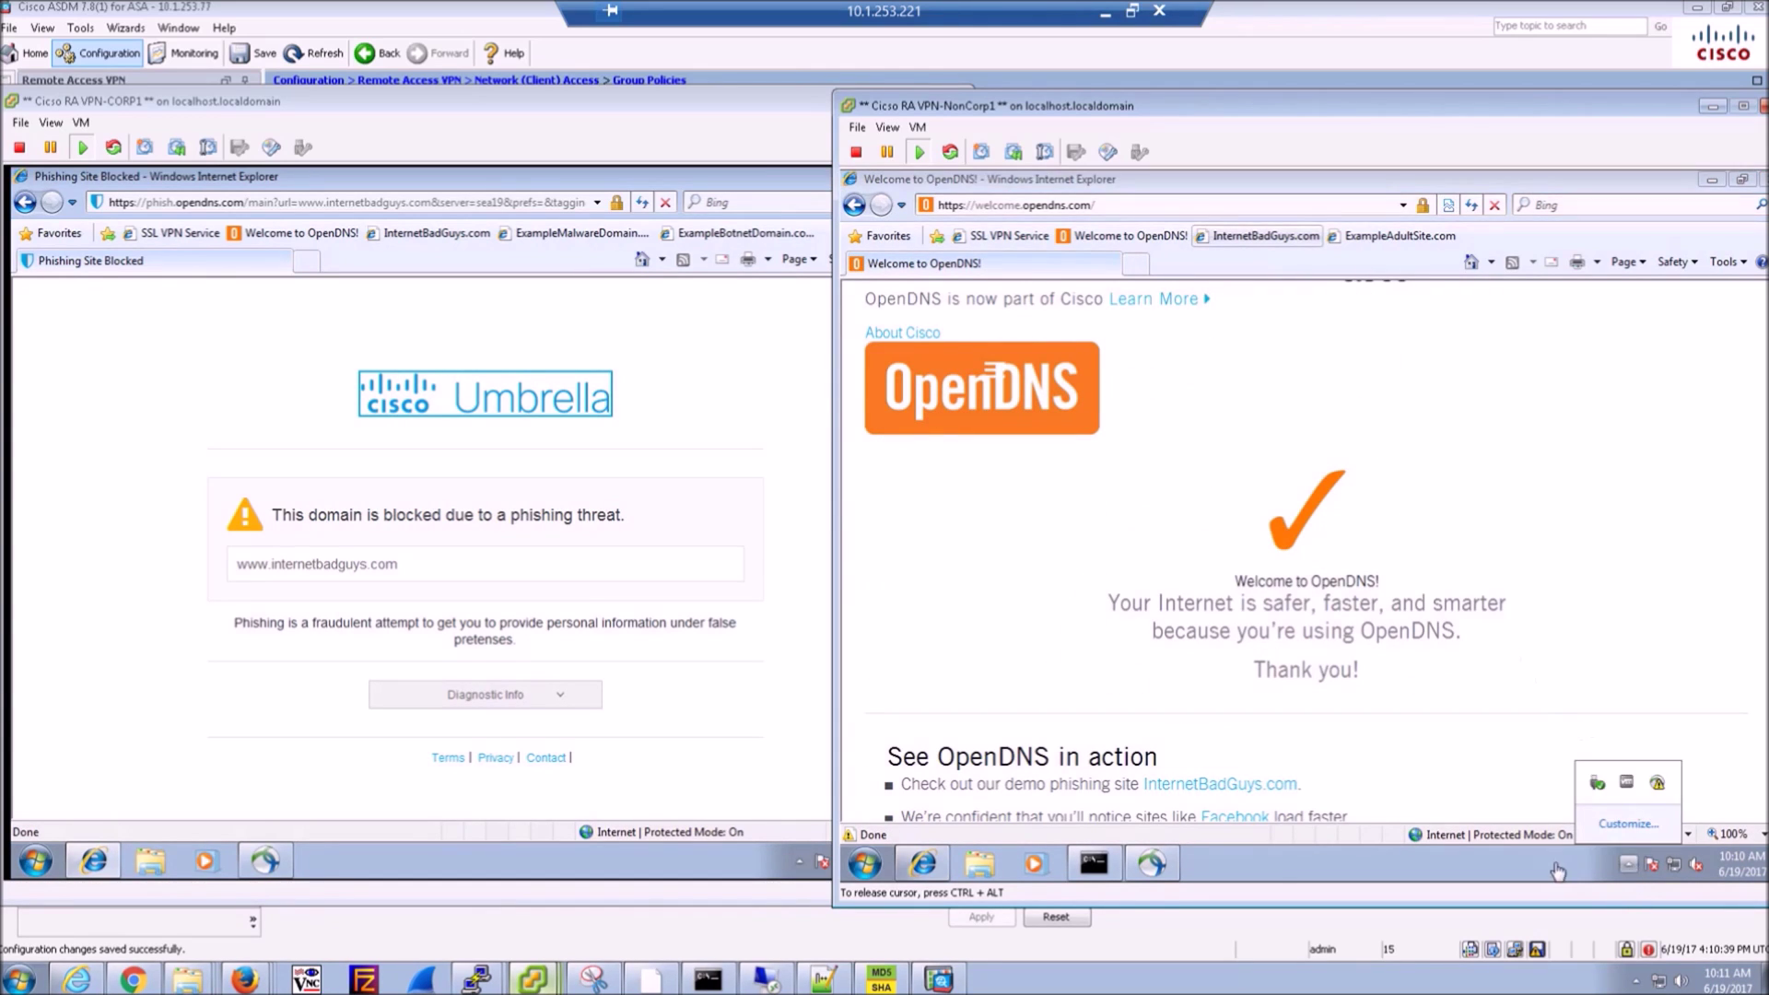
click(1266, 235)
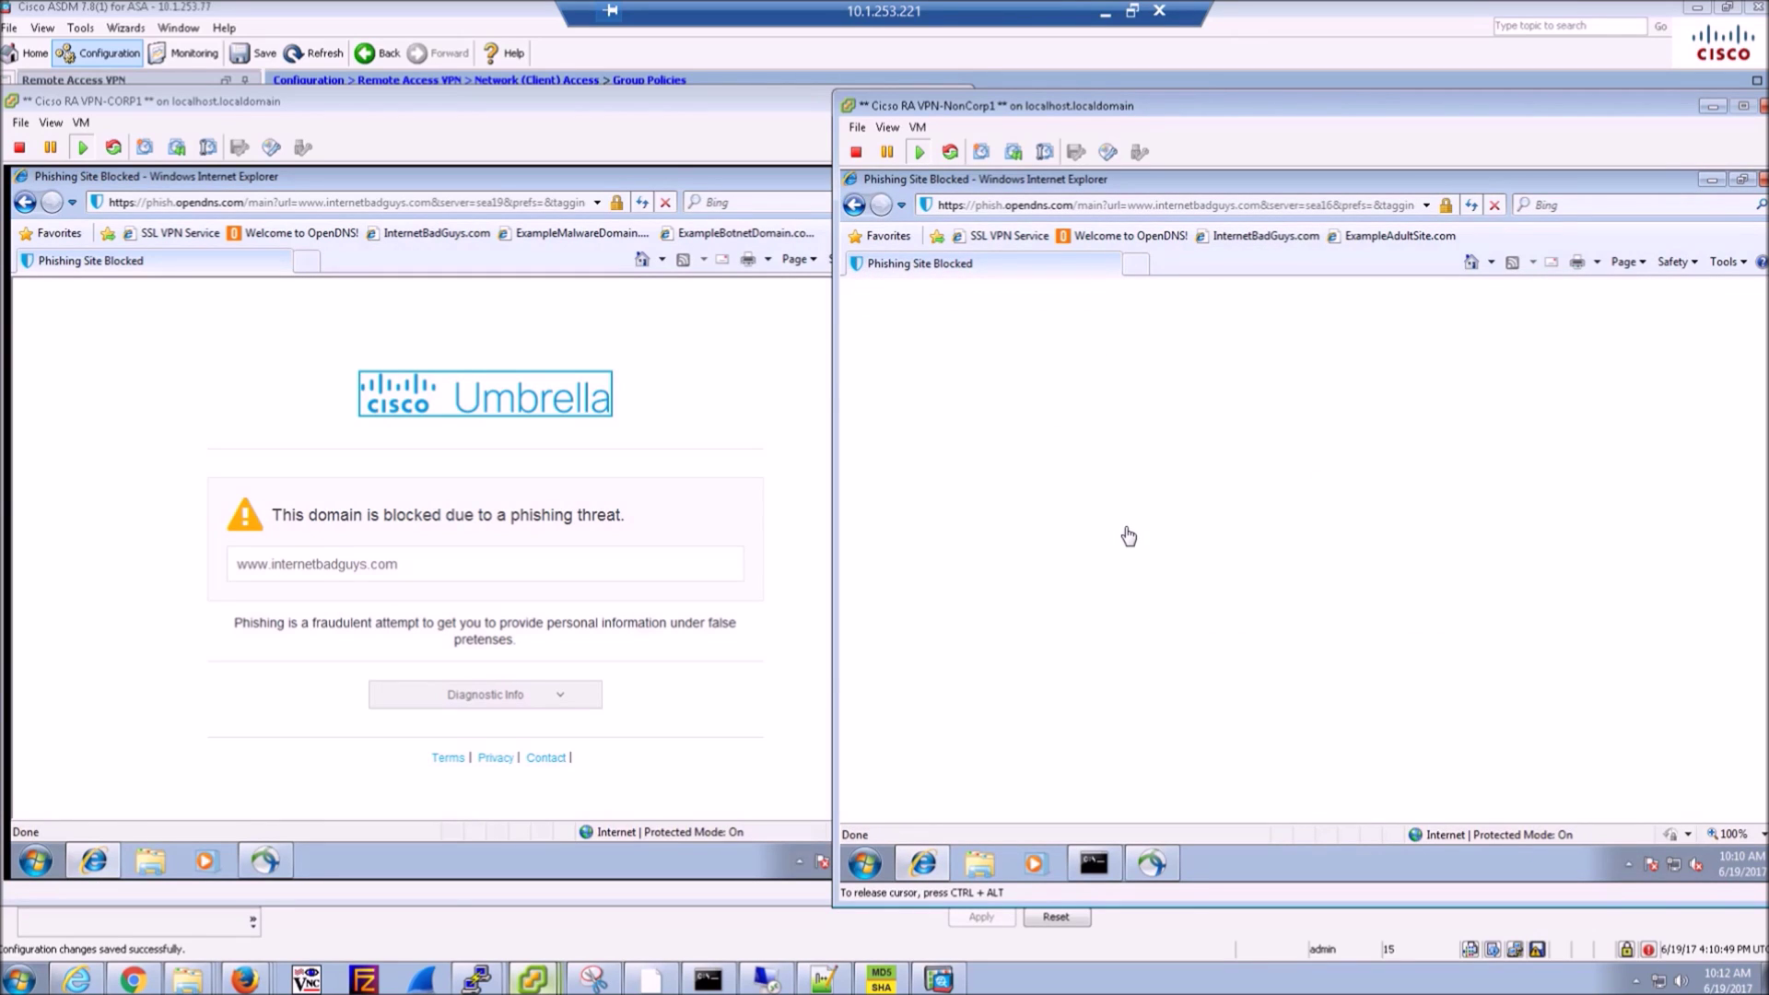
- Check CORP1's AnyConnect status, then minimize both VM windows
click(779, 406)
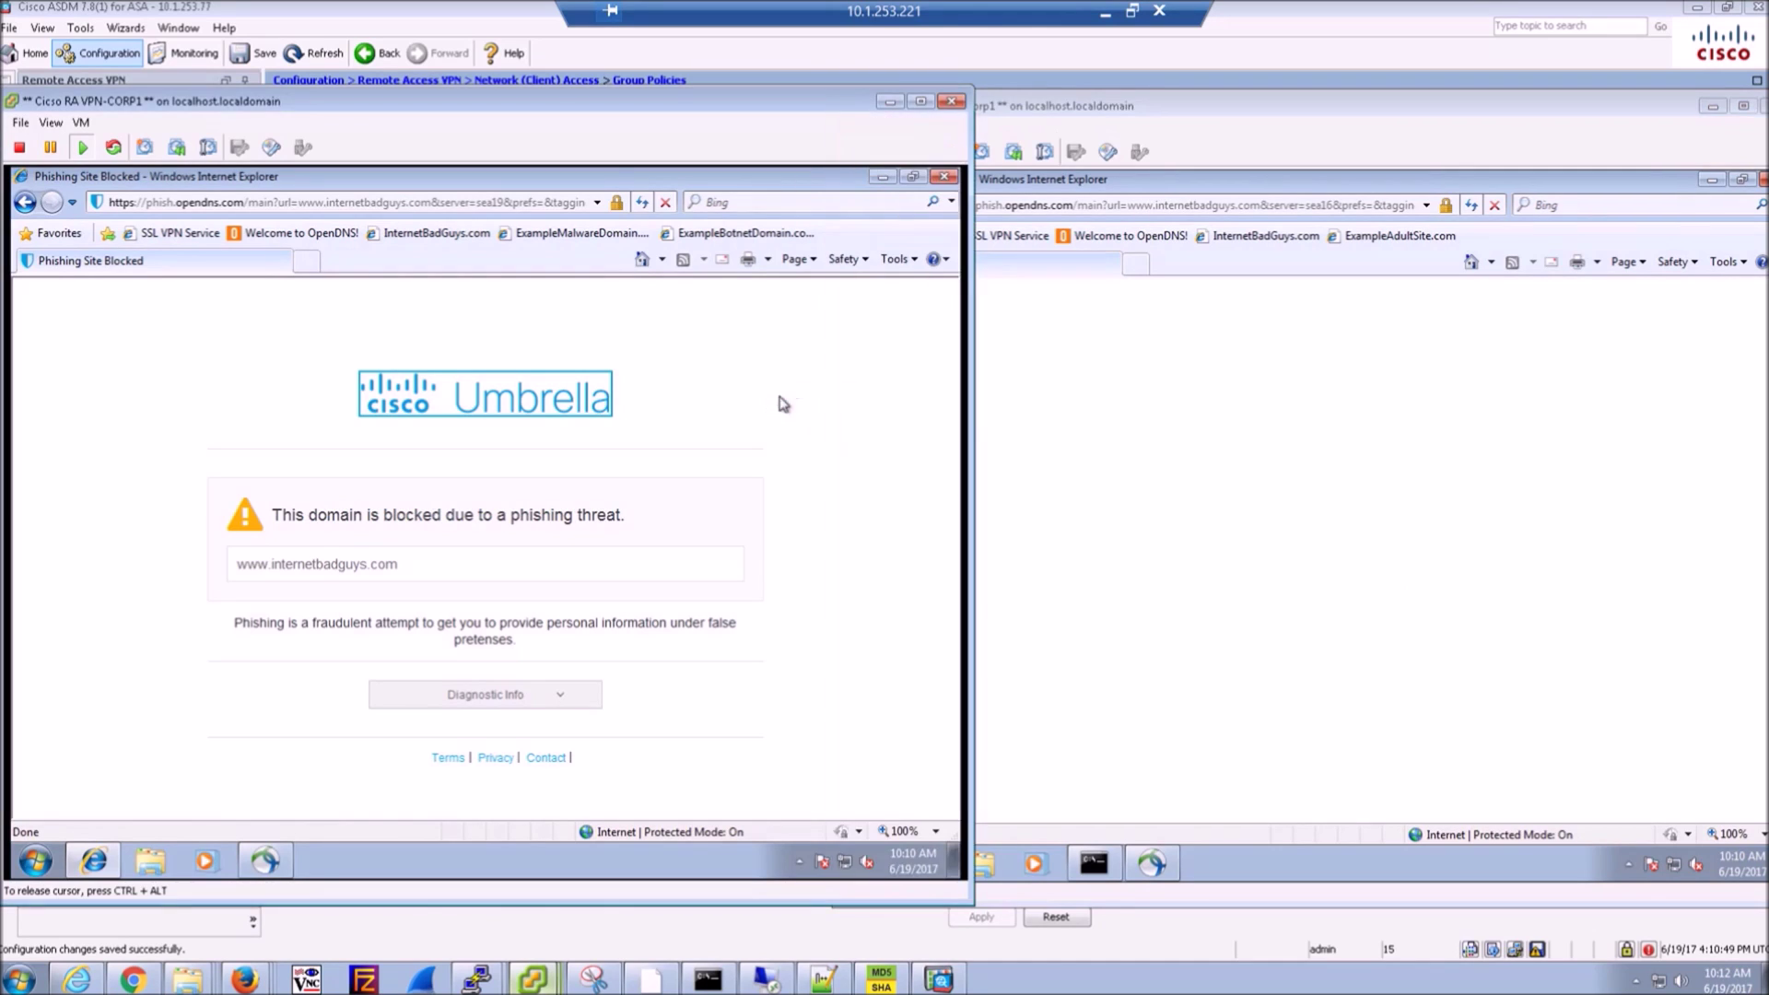
click(273, 881)
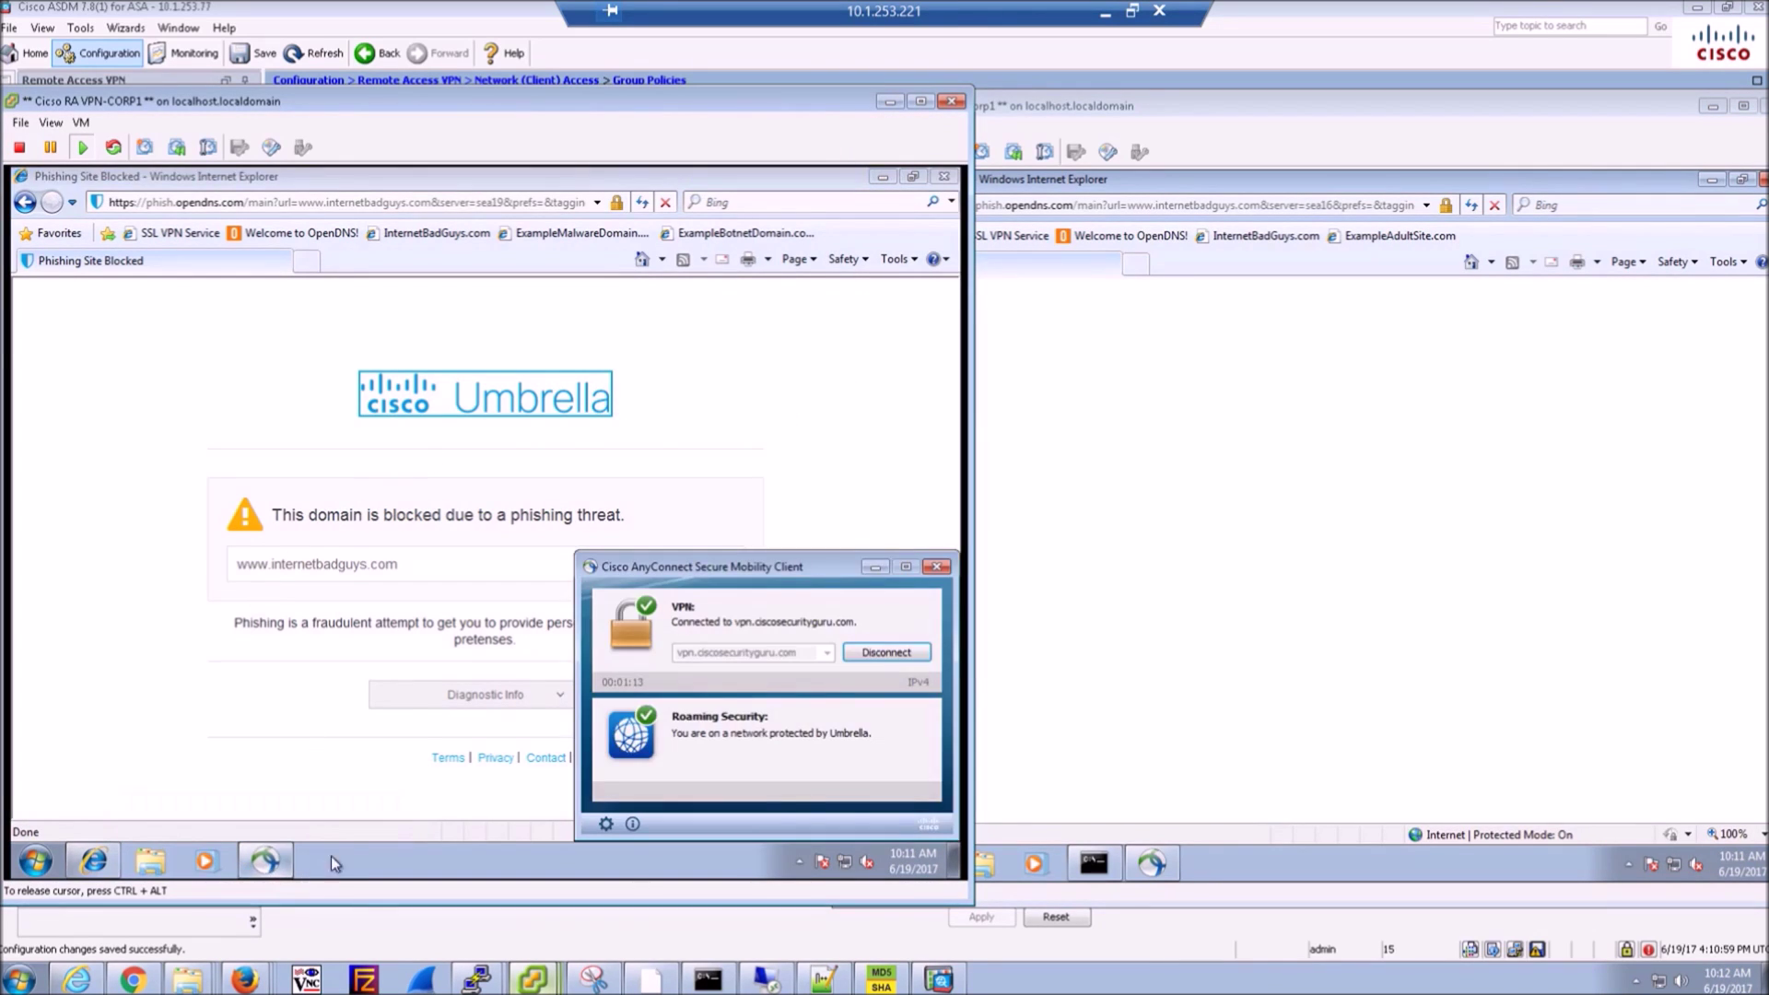
click(890, 101)
drag(1258, 112, 843, 162)
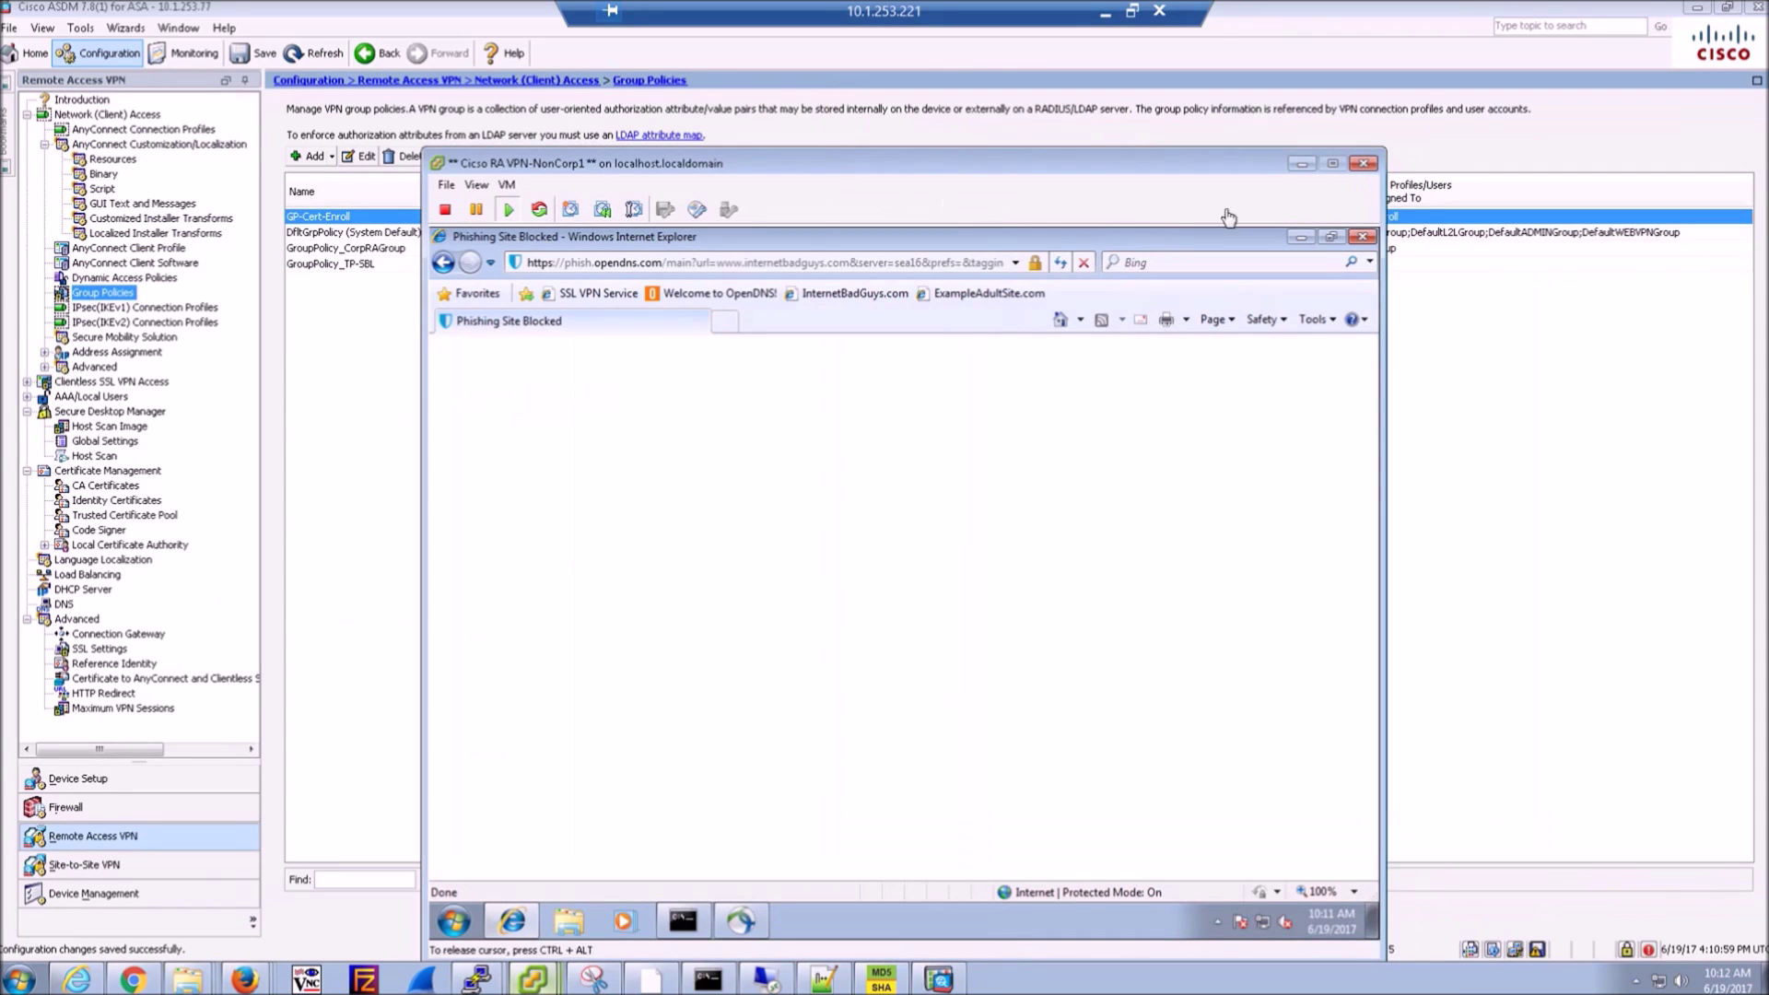
click(1302, 165)
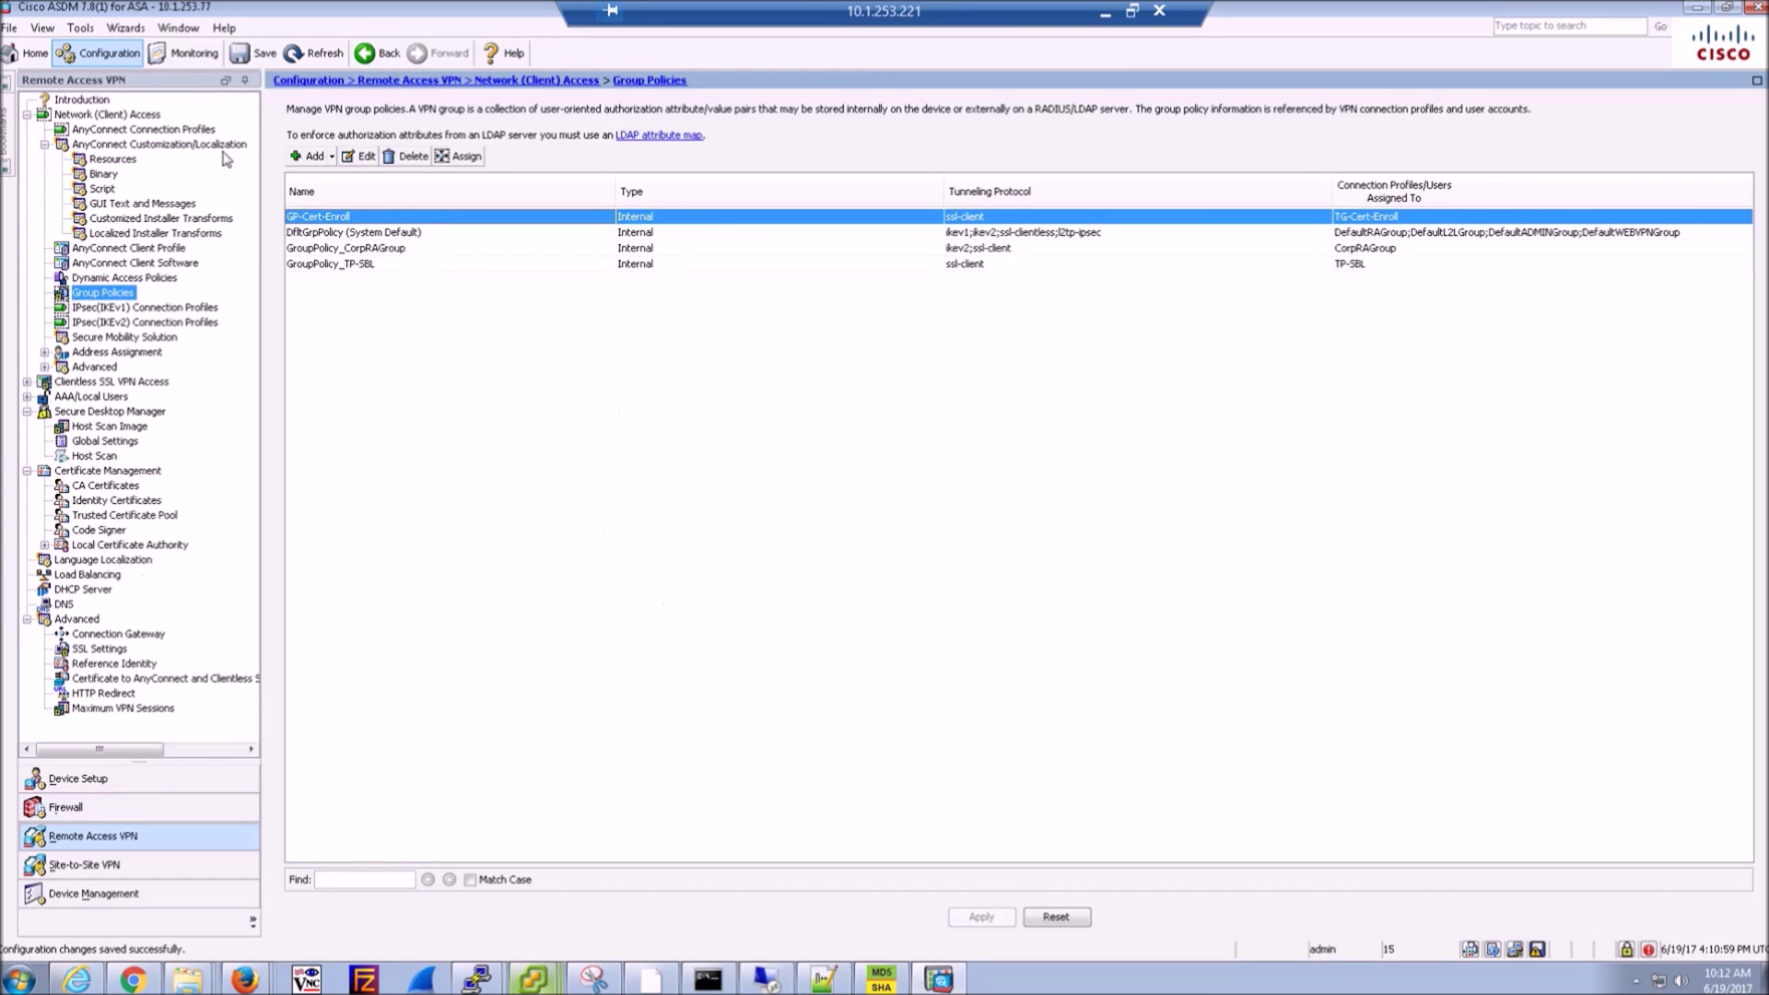
- Inspect both sessions' details: CorpAdmins_ACL on the first, NonCorpVPN_ACL on the second
click(184, 53)
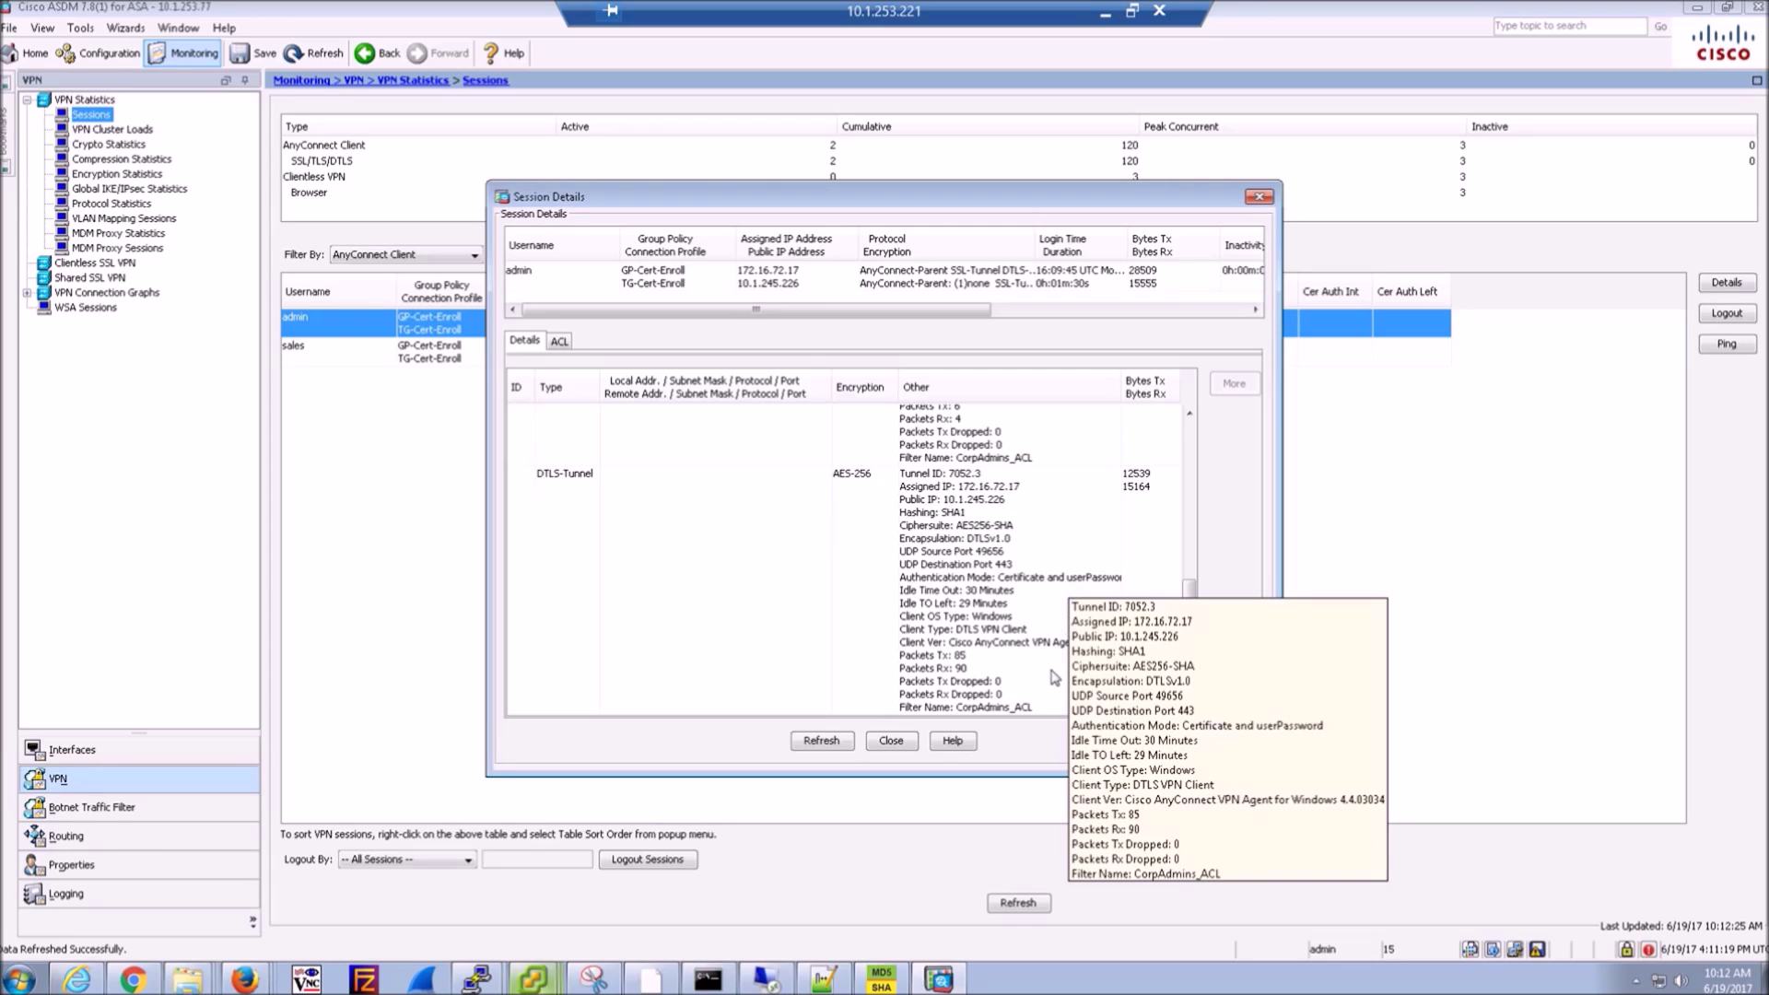
click(995, 713)
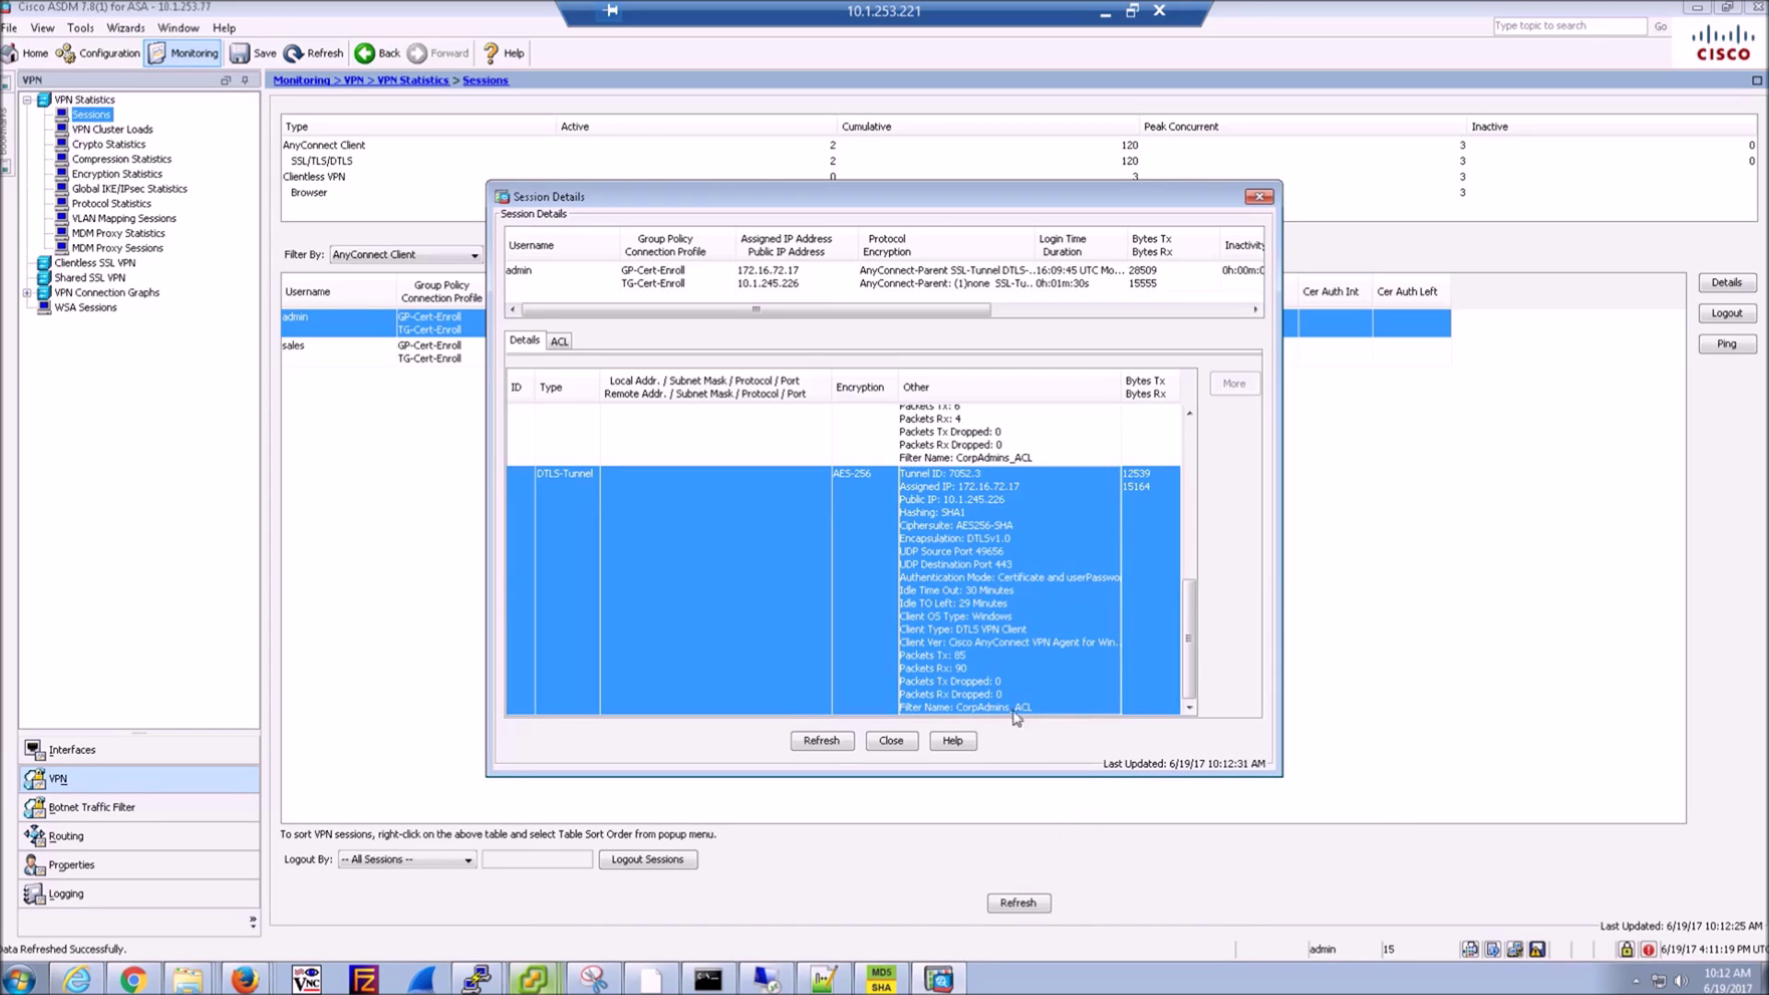
click(890, 741)
click(1067, 361)
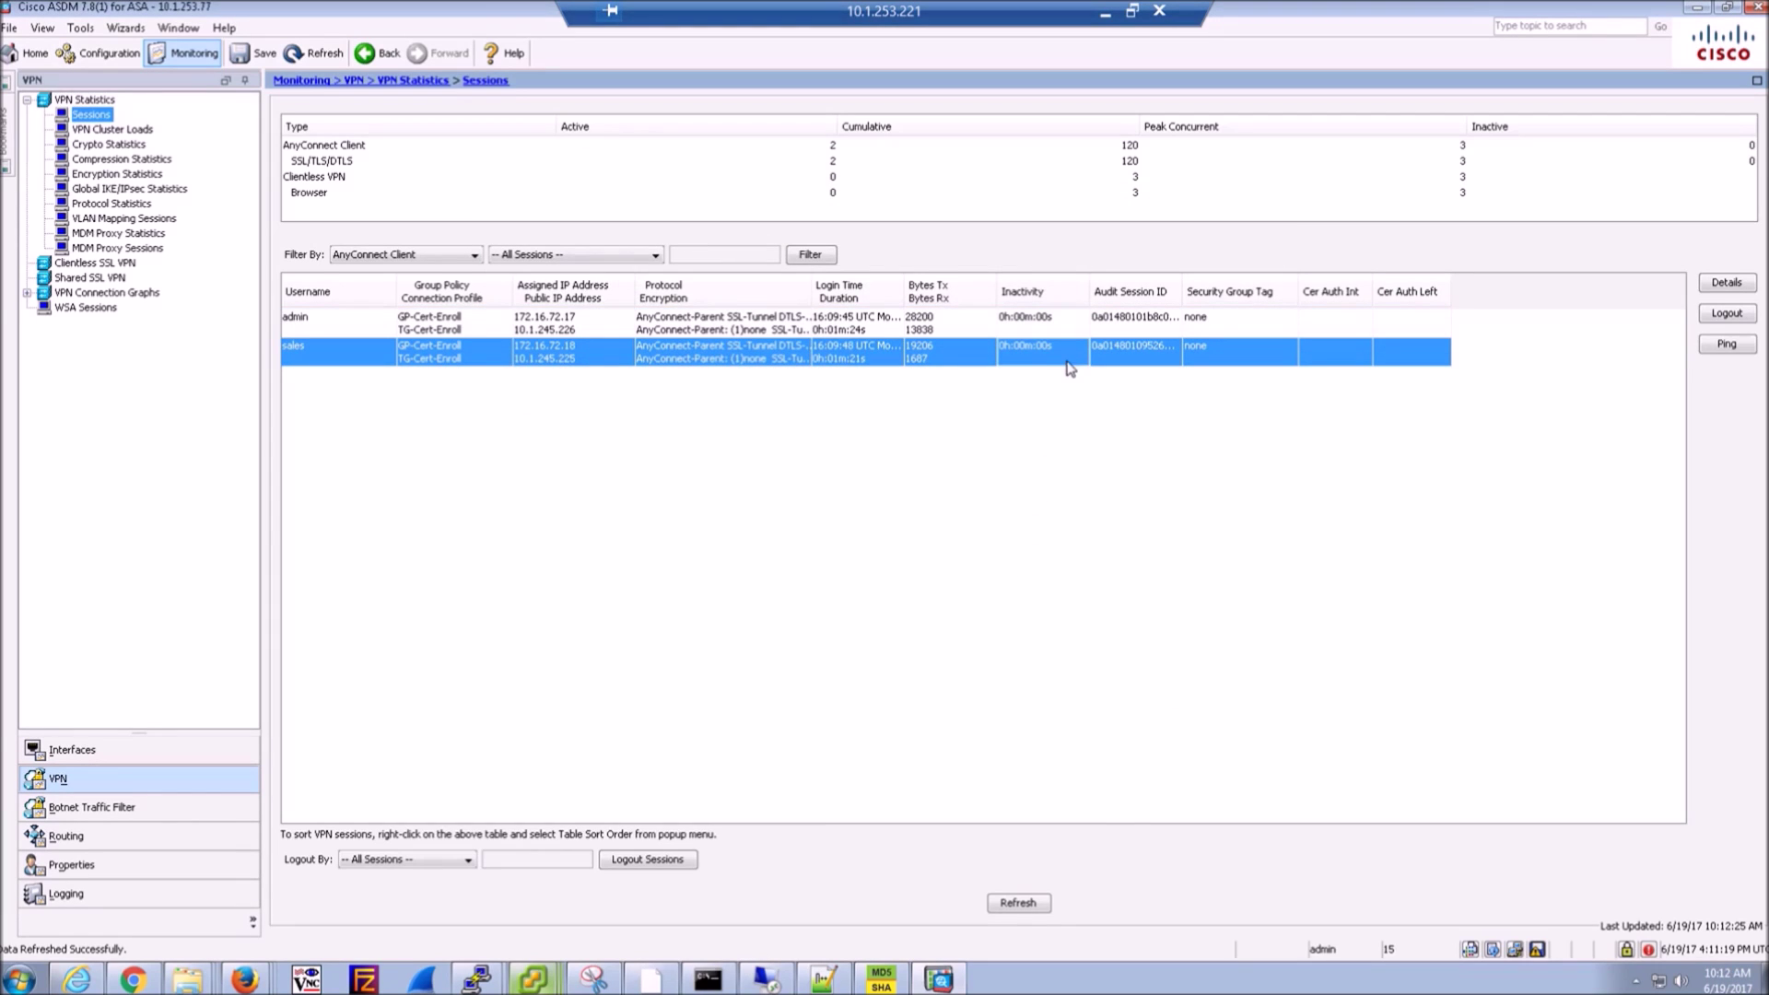
double_click(1018, 359)
scroll(1019, 642, down, 5)
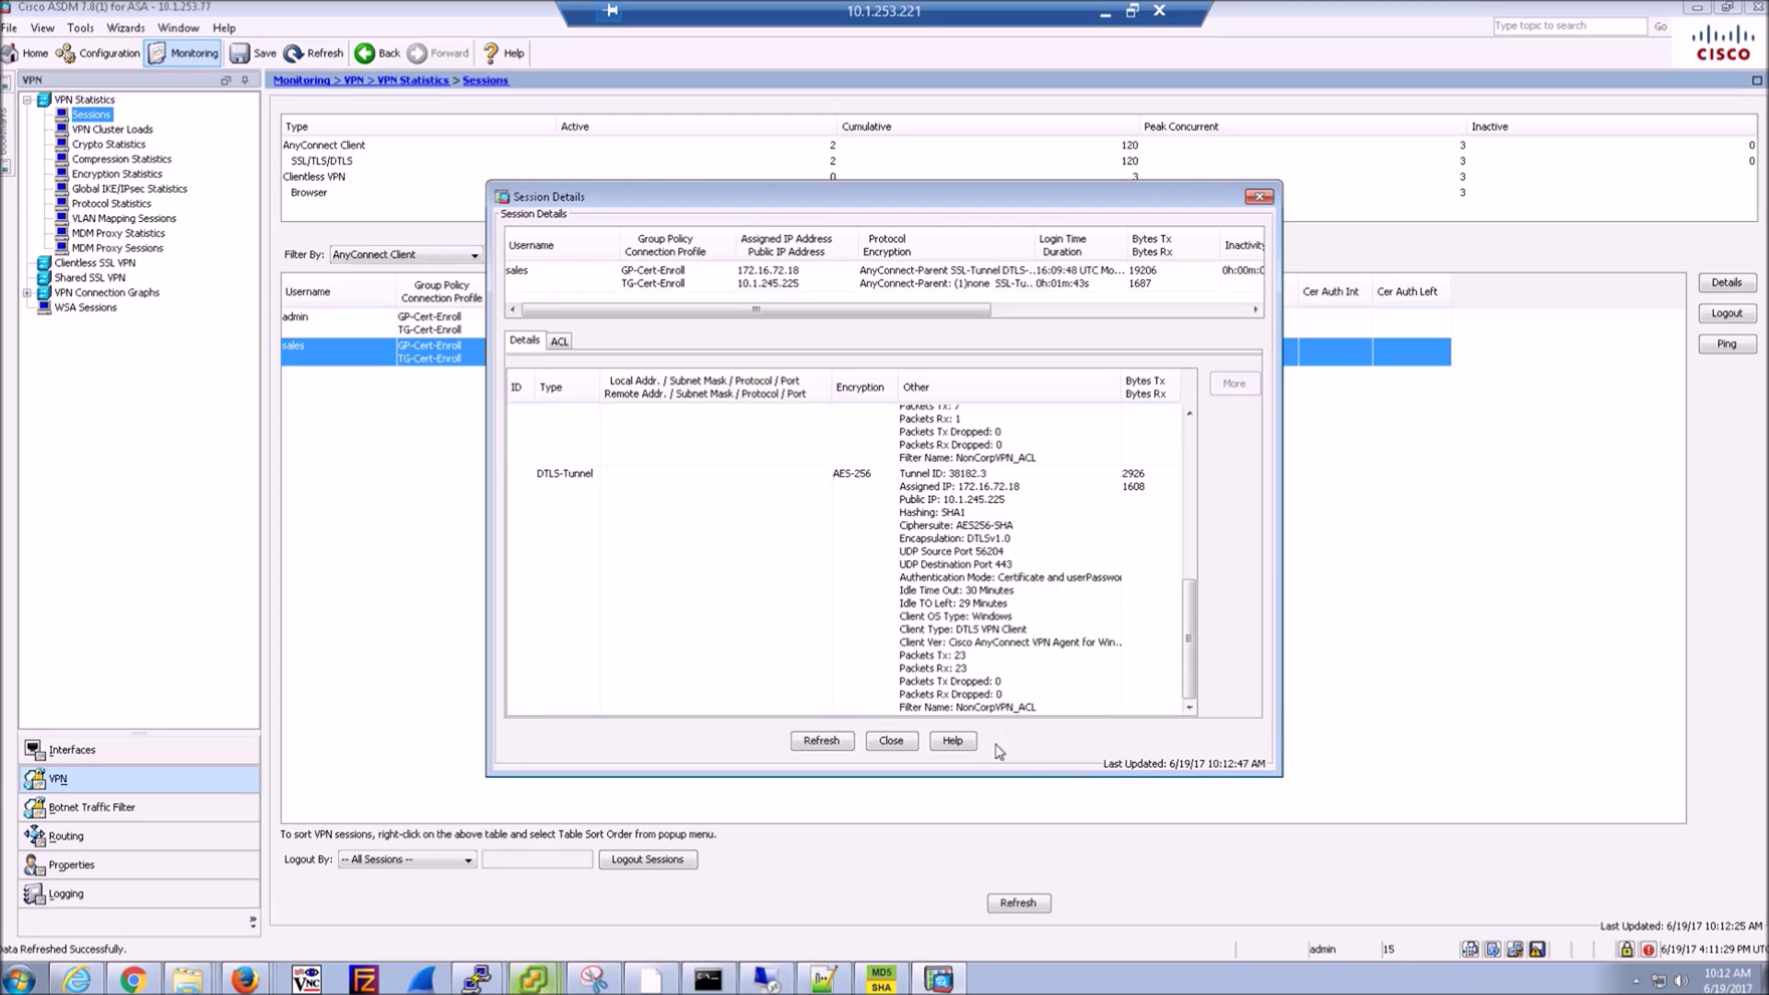
click(890, 741)
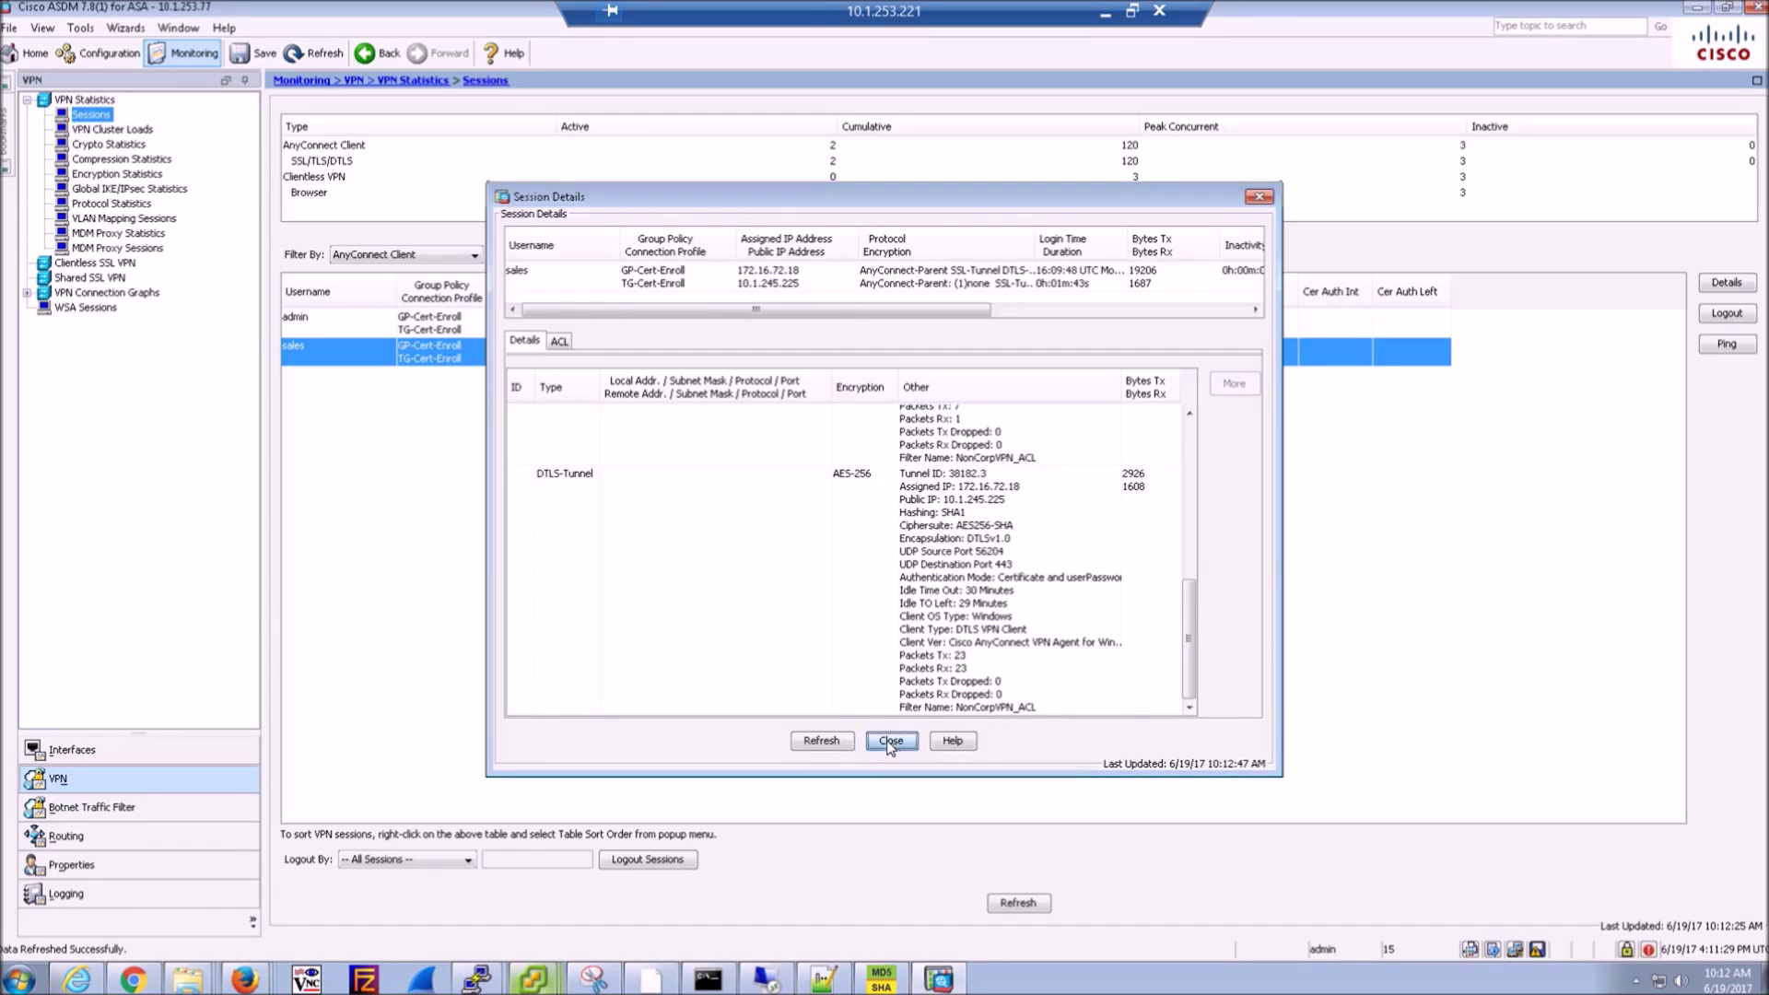